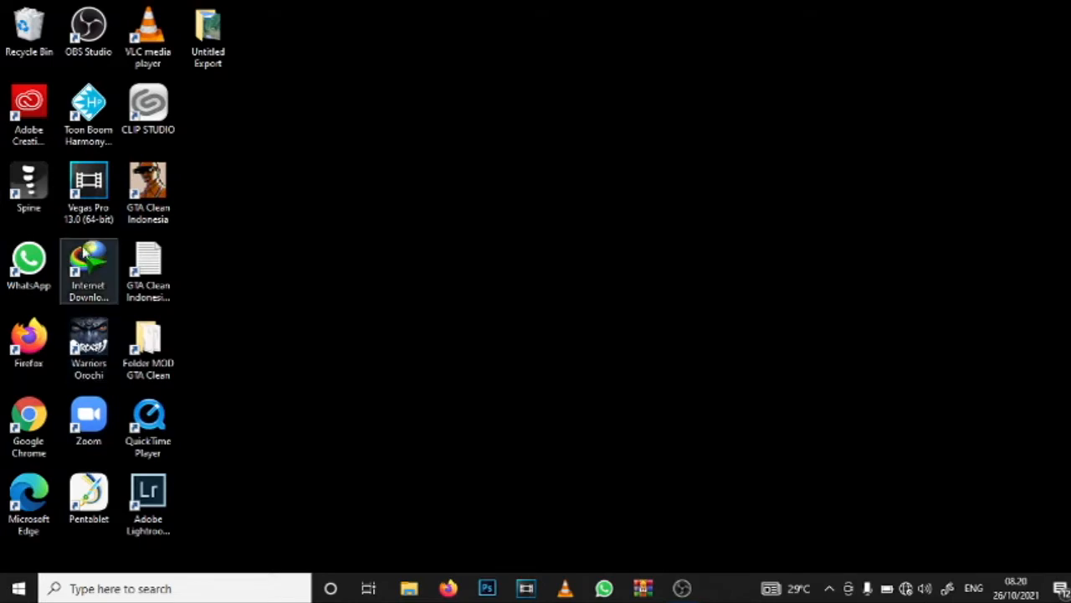
Step: Launch Adobe Photoshop CC
left_click(7, 586)
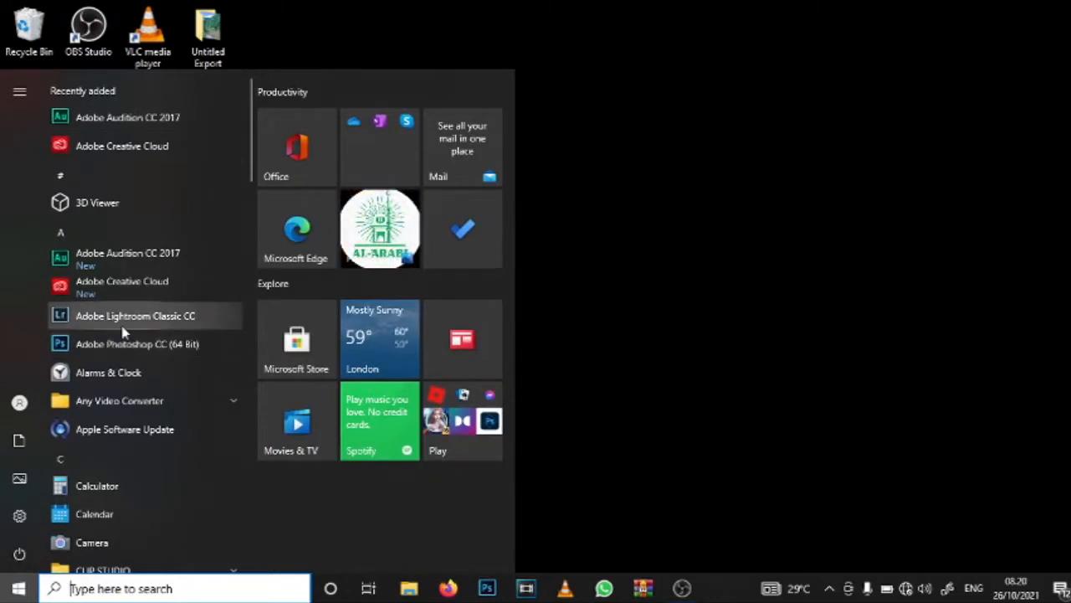
left_click(124, 350)
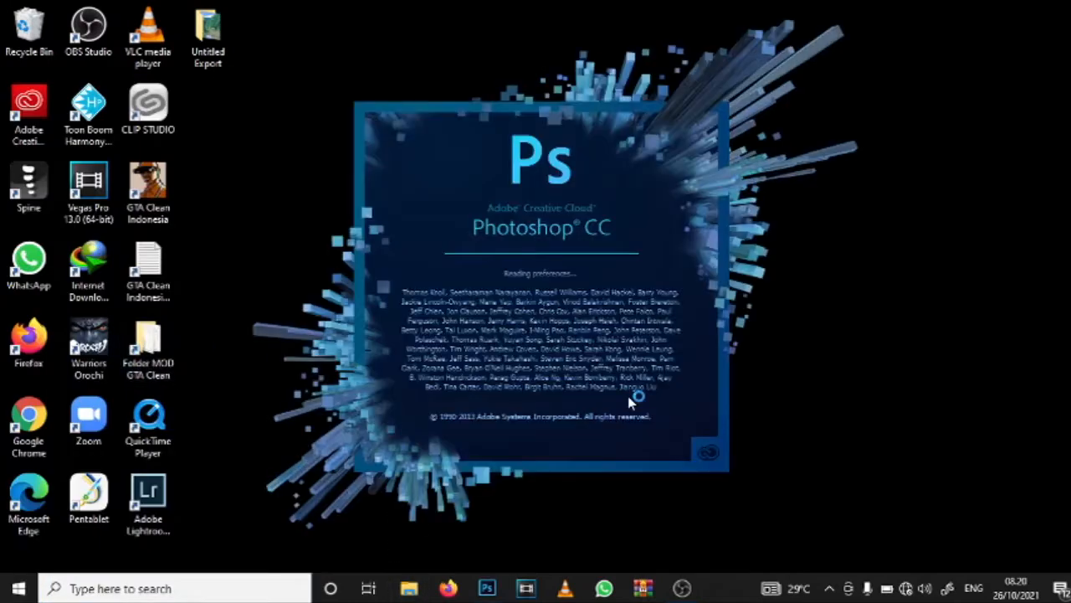
Step: Look through the Downloads and Videos folders in File Explorer, then return to Photoshop
left_click(408, 588)
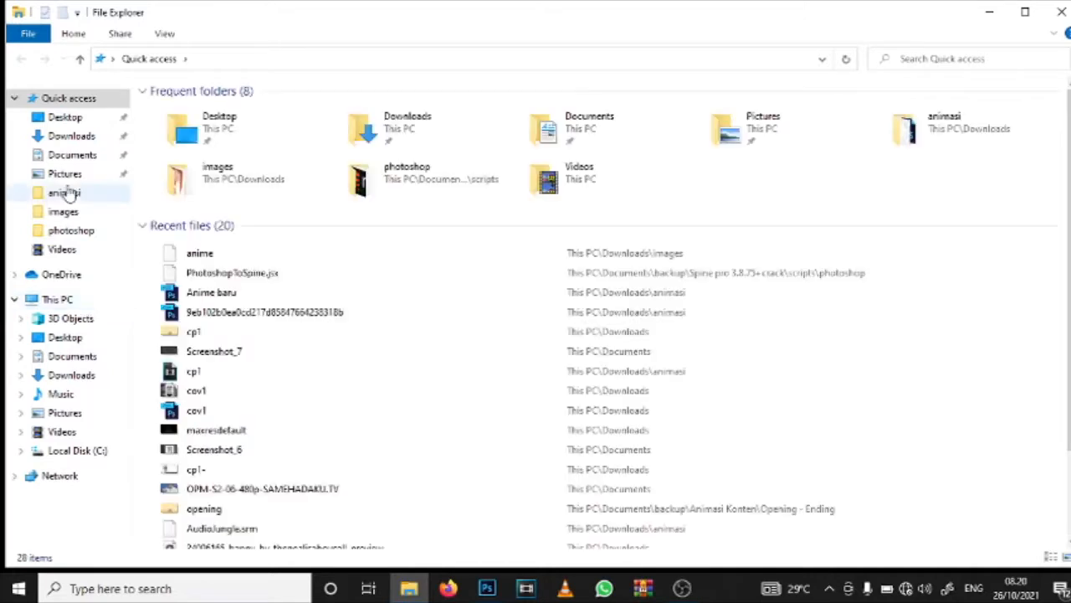
left_click(81, 375)
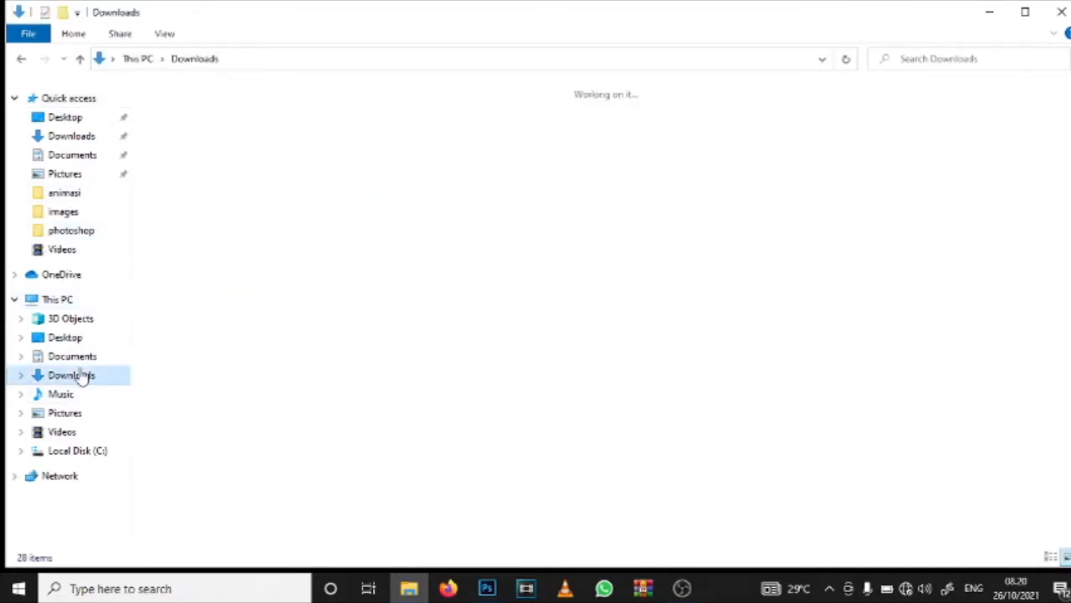
left_click(62, 432)
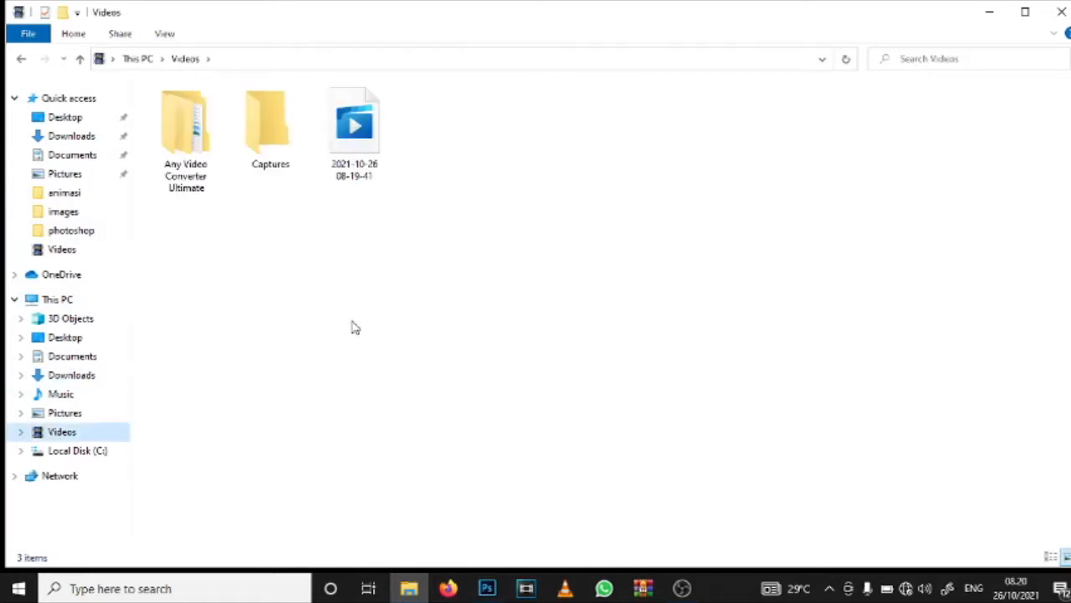
left_click(373, 177)
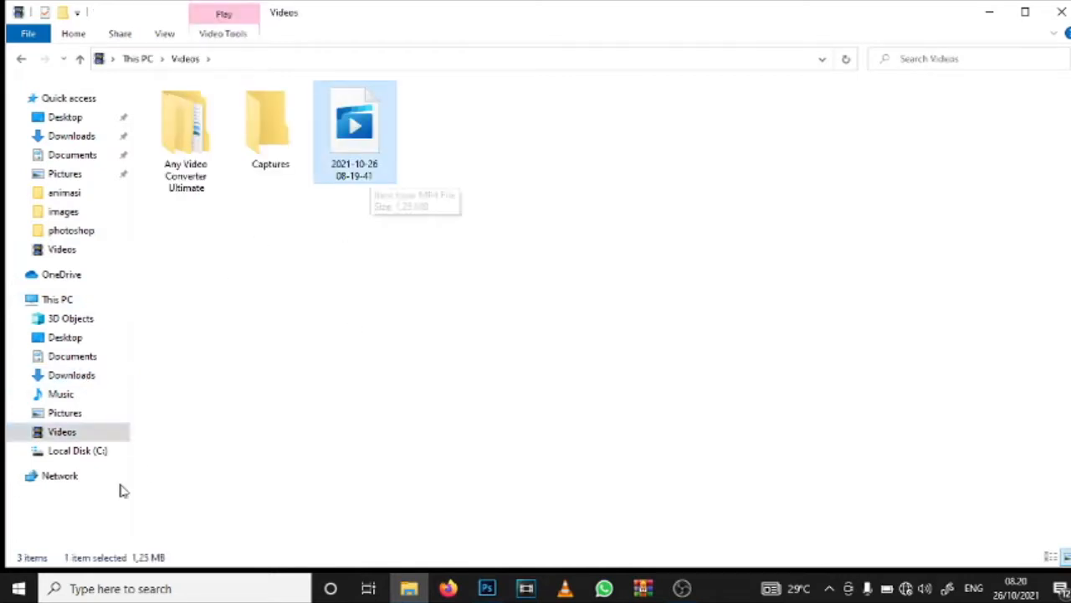
key("alt+Tab")
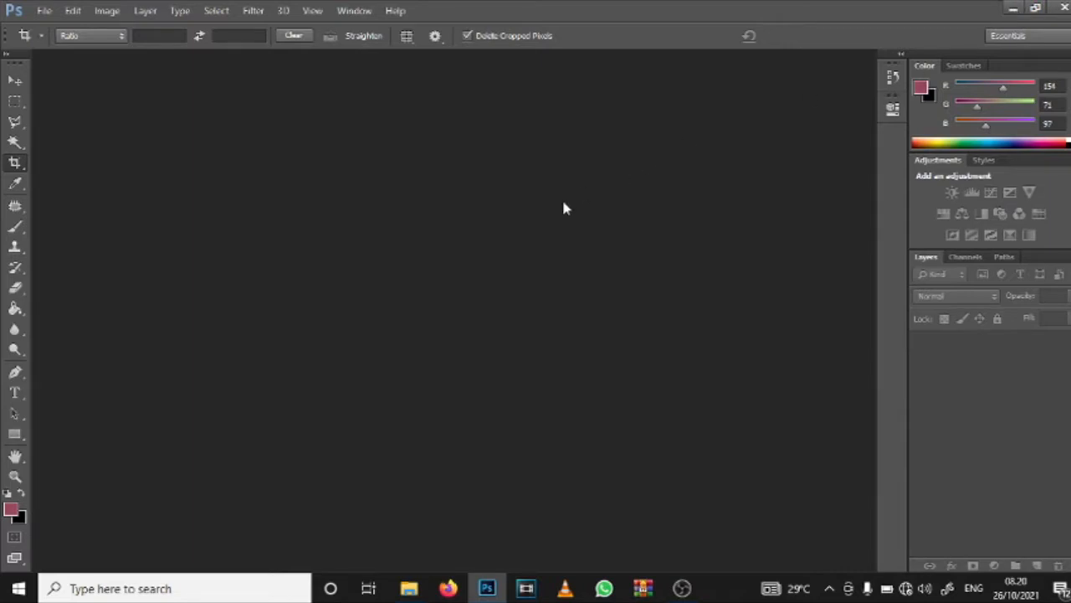
Step: Open the recently used file Anime baru.psd
left_click(45, 11)
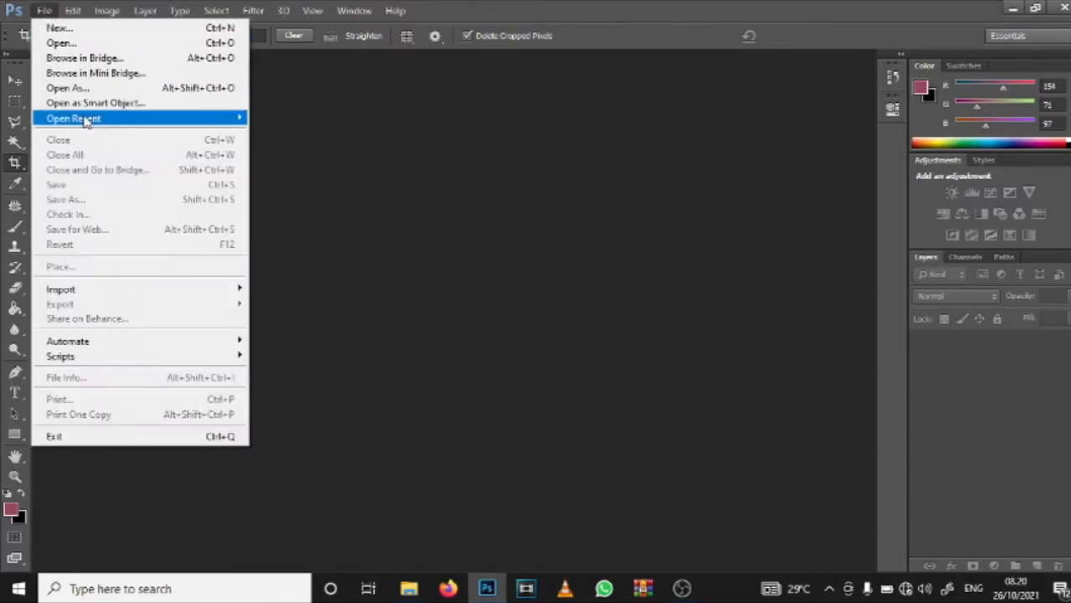
mouse_move(86, 120)
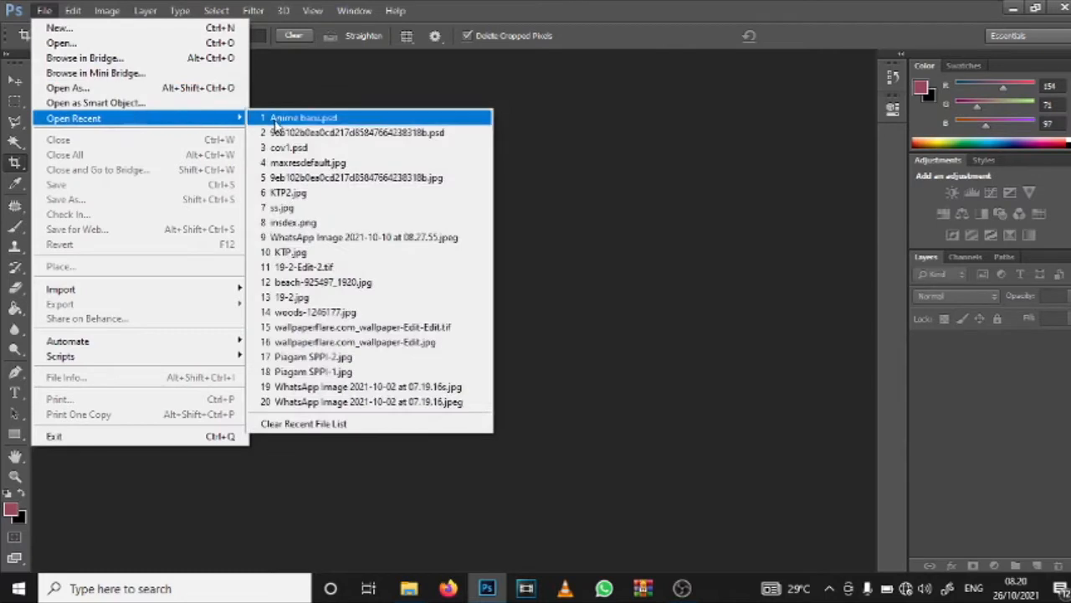
left_click(281, 122)
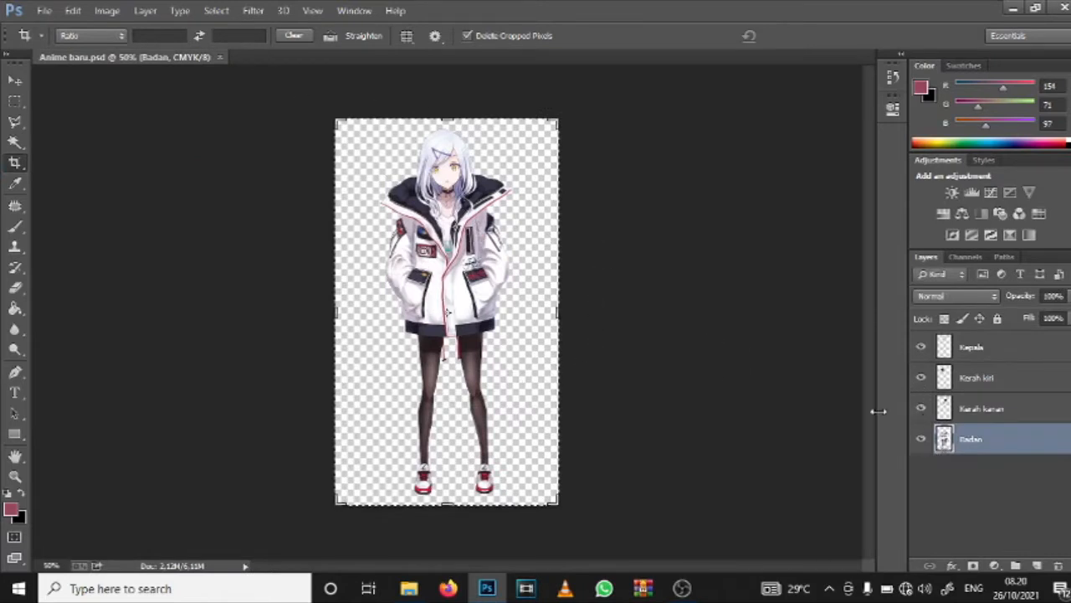
left_click(44, 10)
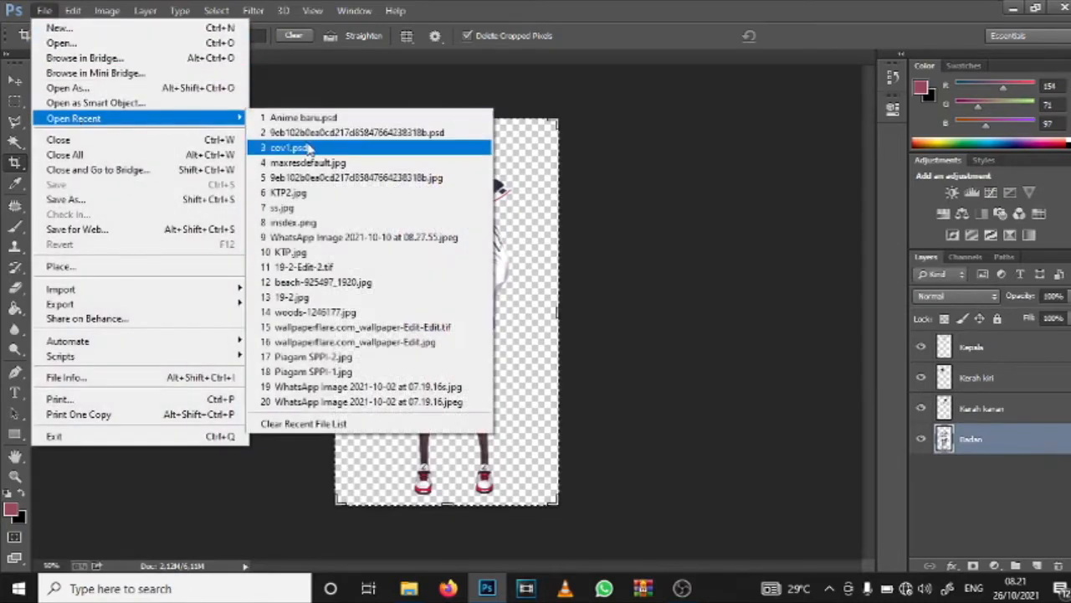
left_click(308, 133)
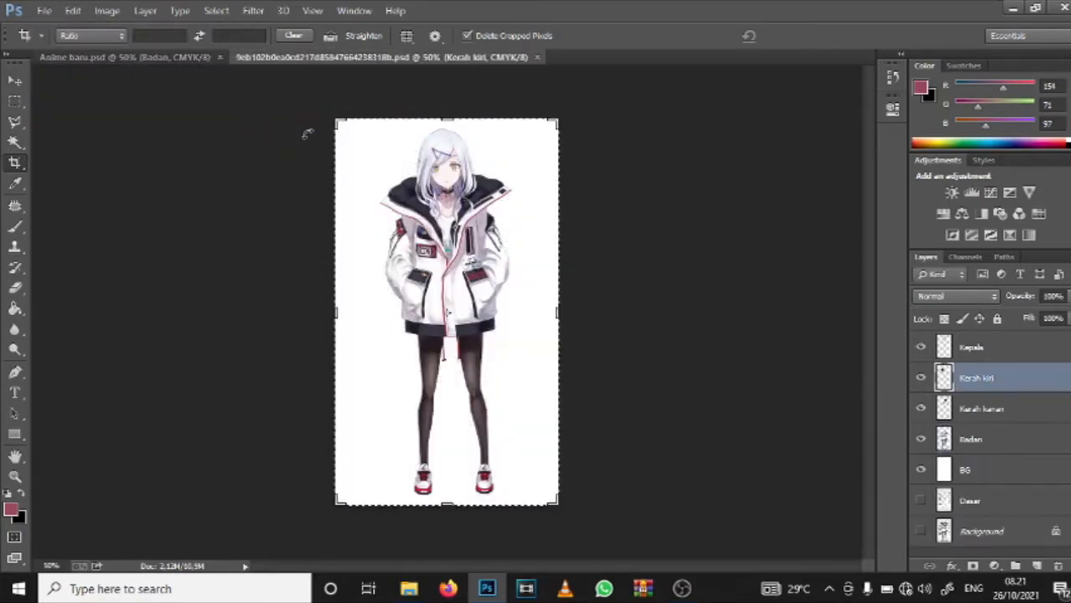
left_click(156, 58)
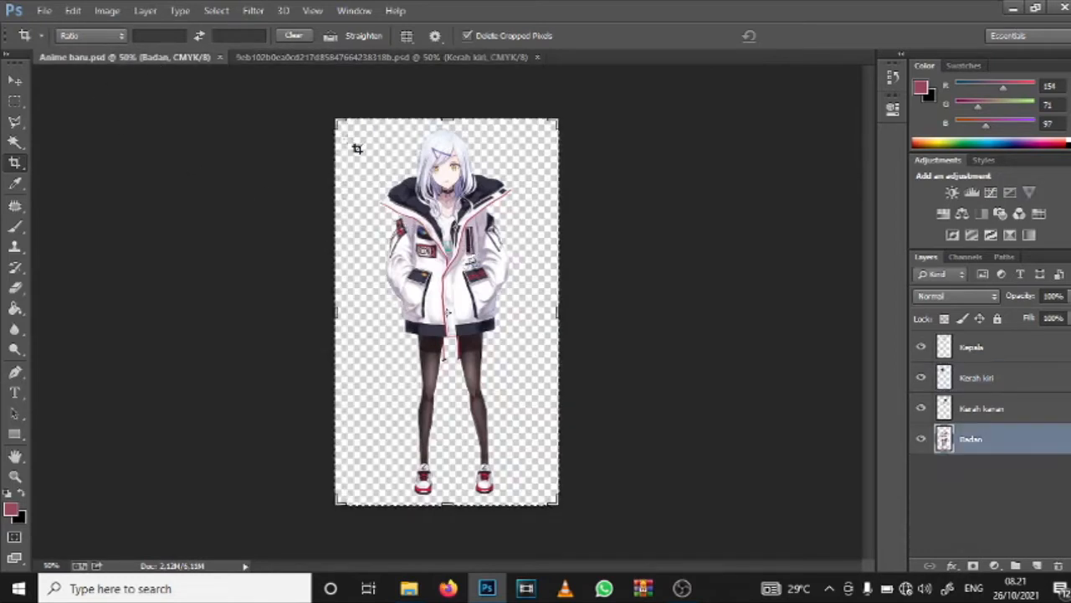
left_click(372, 56)
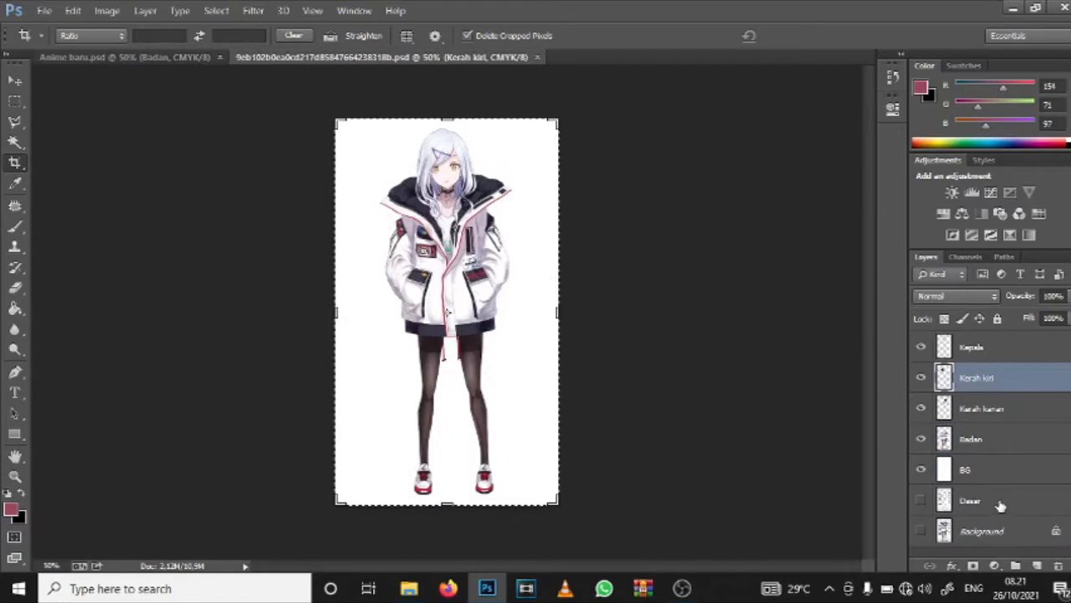
Step: Check what the hidden Background and Dasar layers contain and examine the character's jacket and head up close
left_click(924, 532)
left_click(921, 532)
left_click(921, 501)
scroll(515, 271, "up", 5)
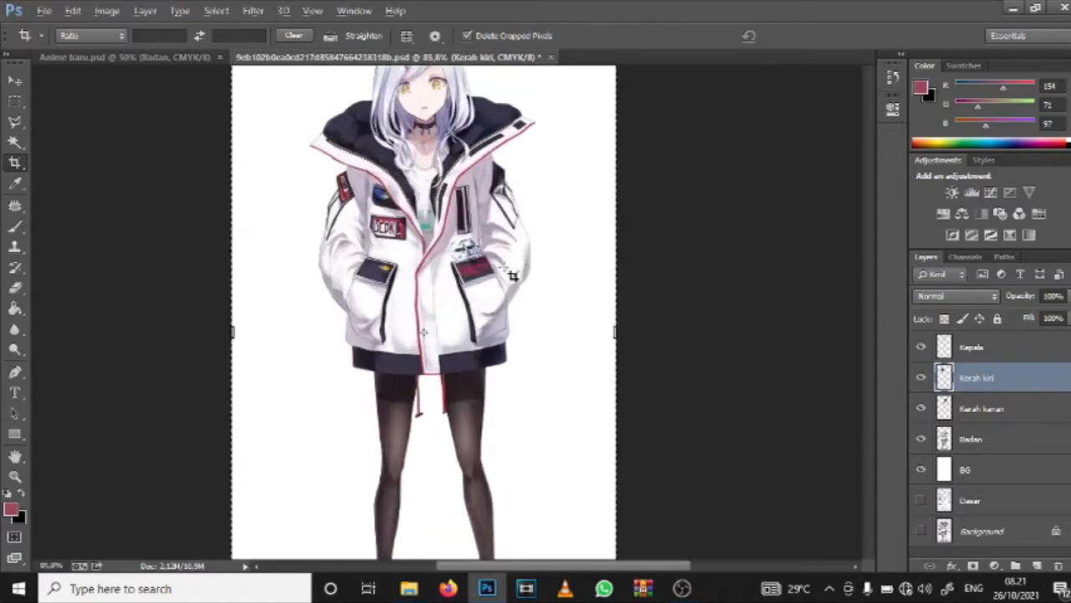
scroll(422, 269, "down", 2)
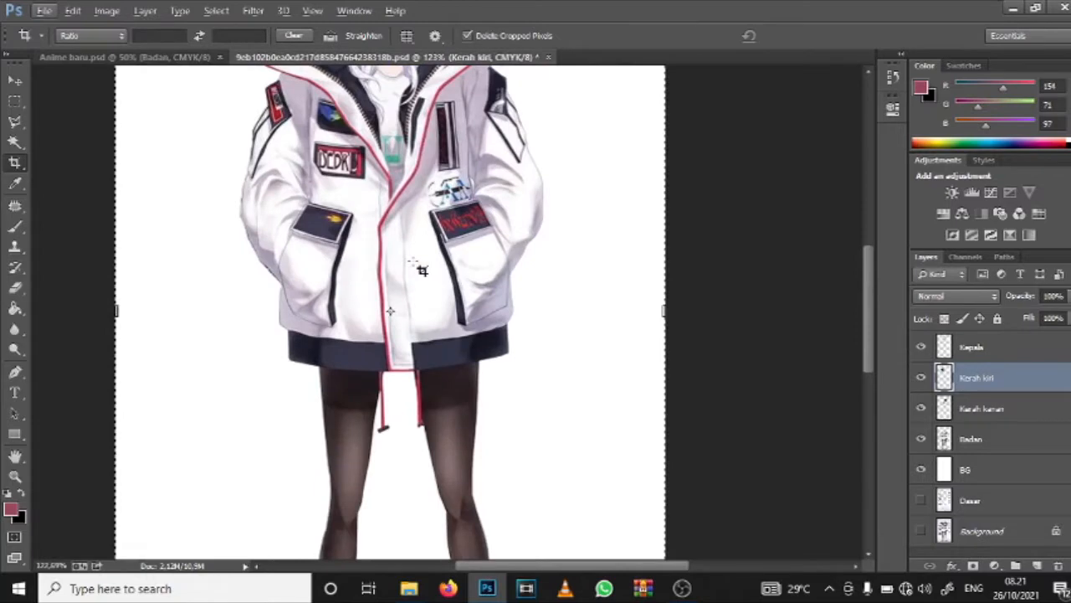
scroll(422, 269, "up", 4)
scroll(423, 270, "up", 2)
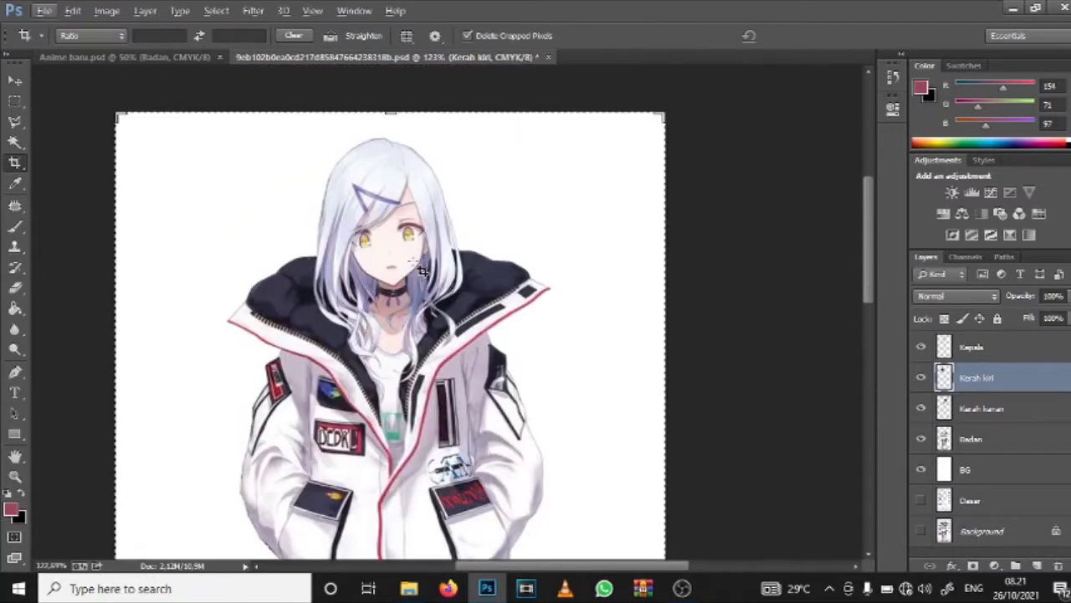
scroll(423, 270, "down", 1)
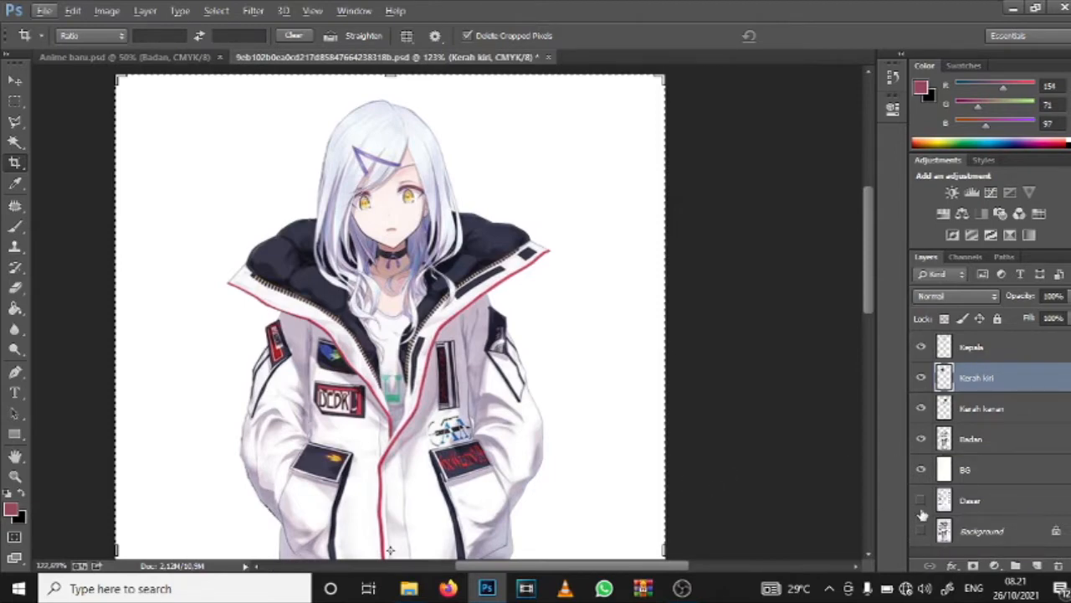
Step: Delete the Dasar, Background and BG layers, keeping only the character part layers
left_click(1014, 506)
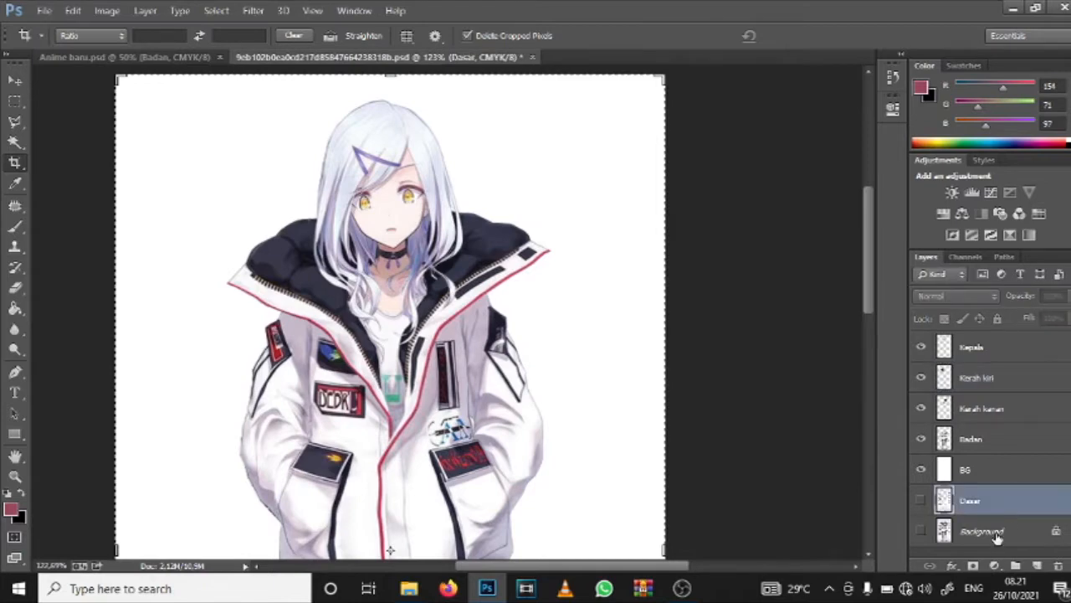
key("Delete")
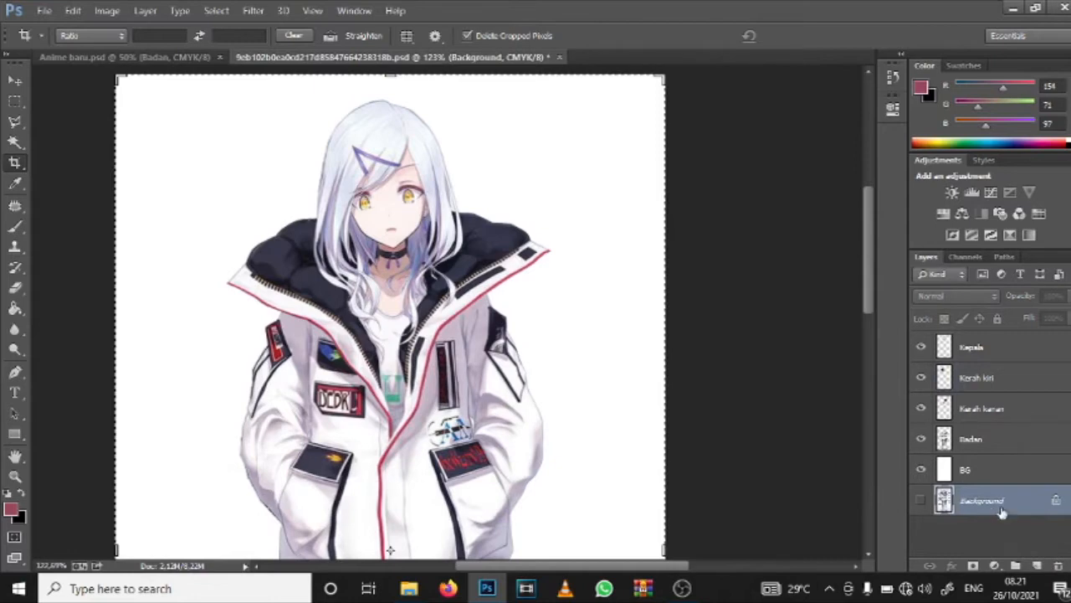
key("Delete")
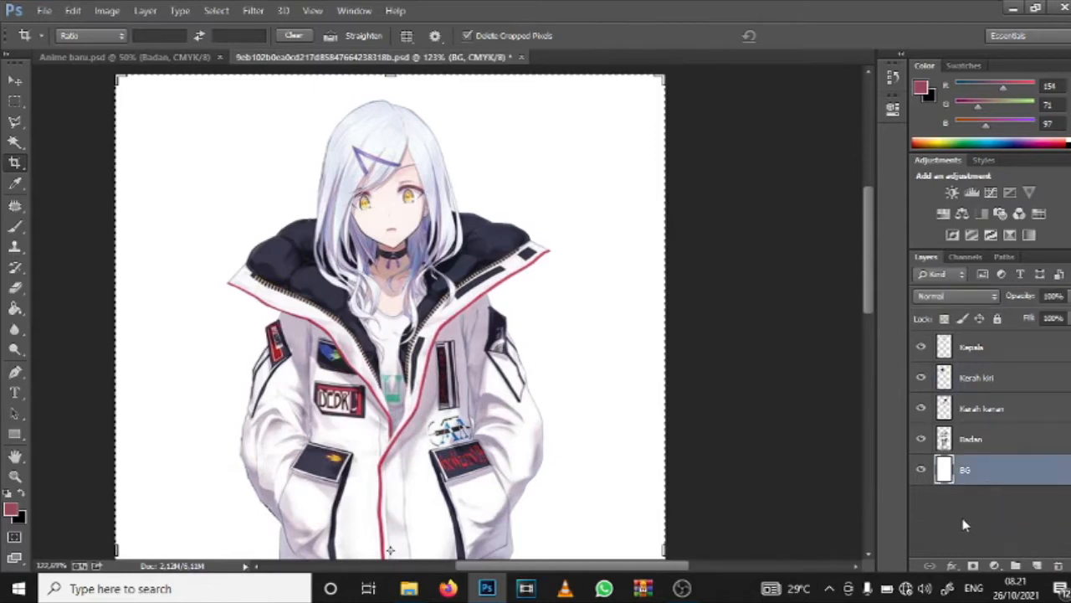
key("Delete")
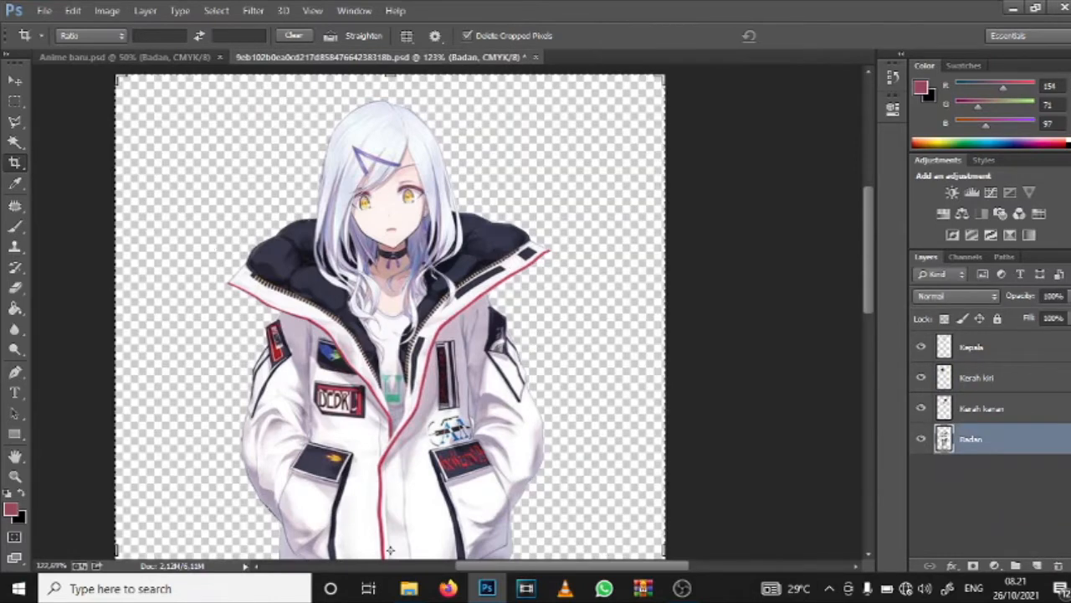
Step: Go through the Kerah kanan, Kerah kiri, Kepala and Badan layers and examine the character's body parts
left_click(1007, 406)
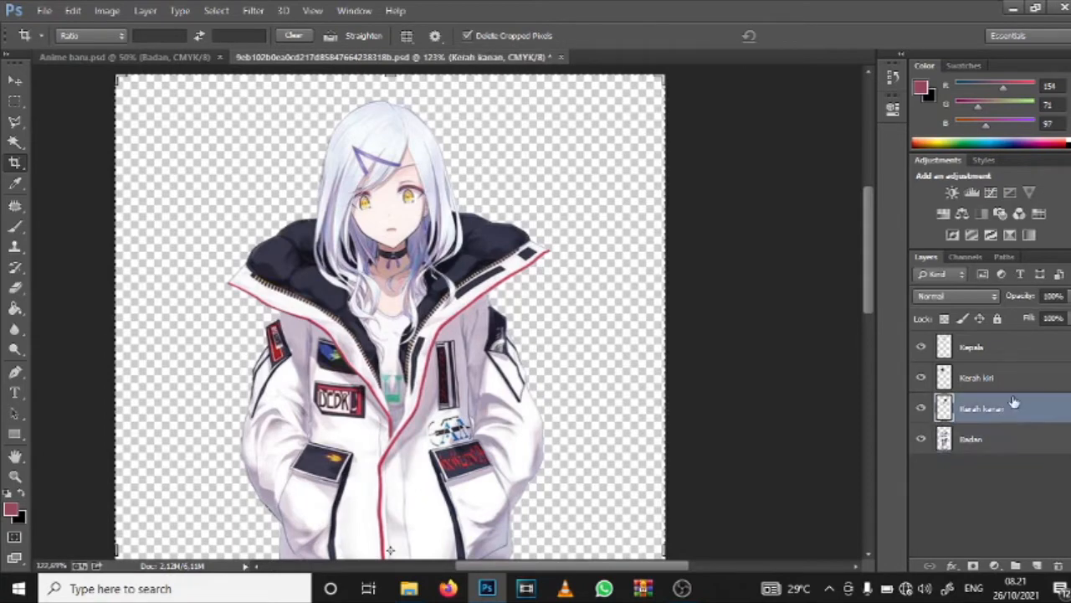
left_click(990, 381)
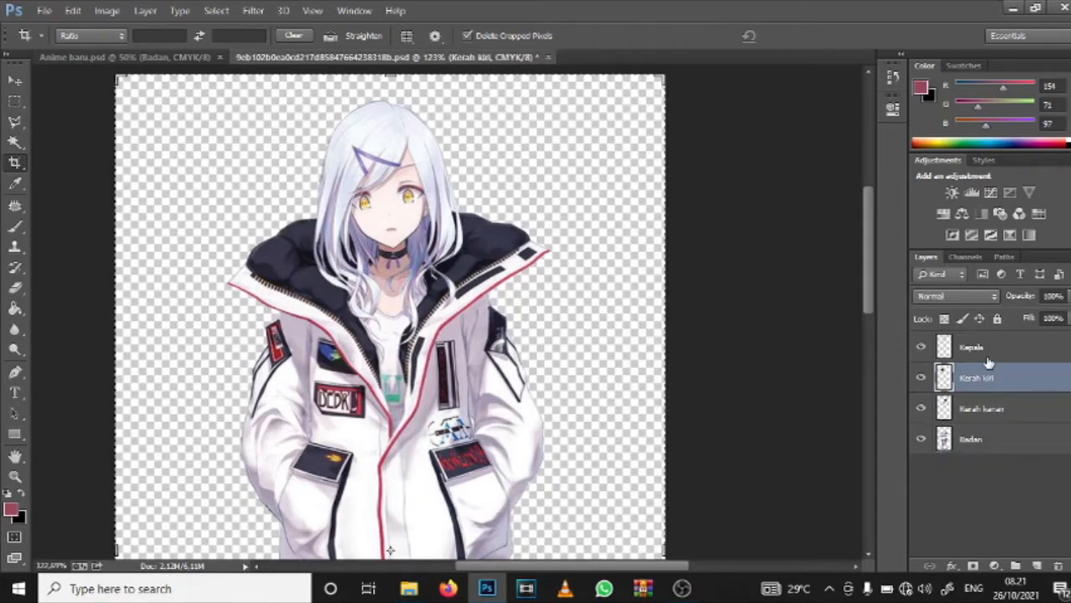
left_click(989, 352)
scroll(545, 377, "down", 4)
scroll(545, 378, "down", 7)
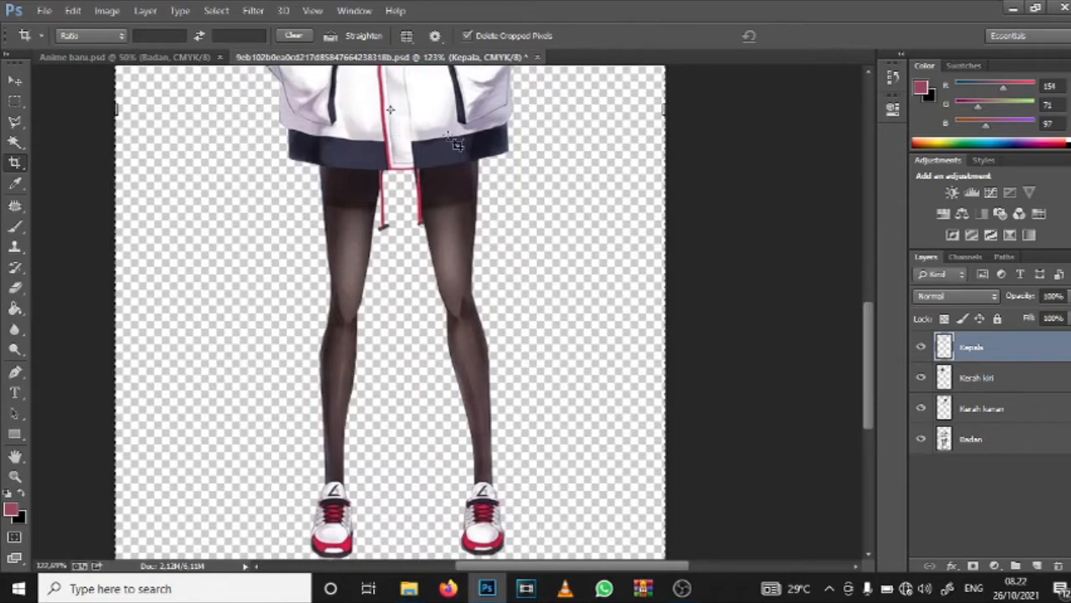
scroll(462, 144, "up", 2)
scroll(467, 147, "up", 2)
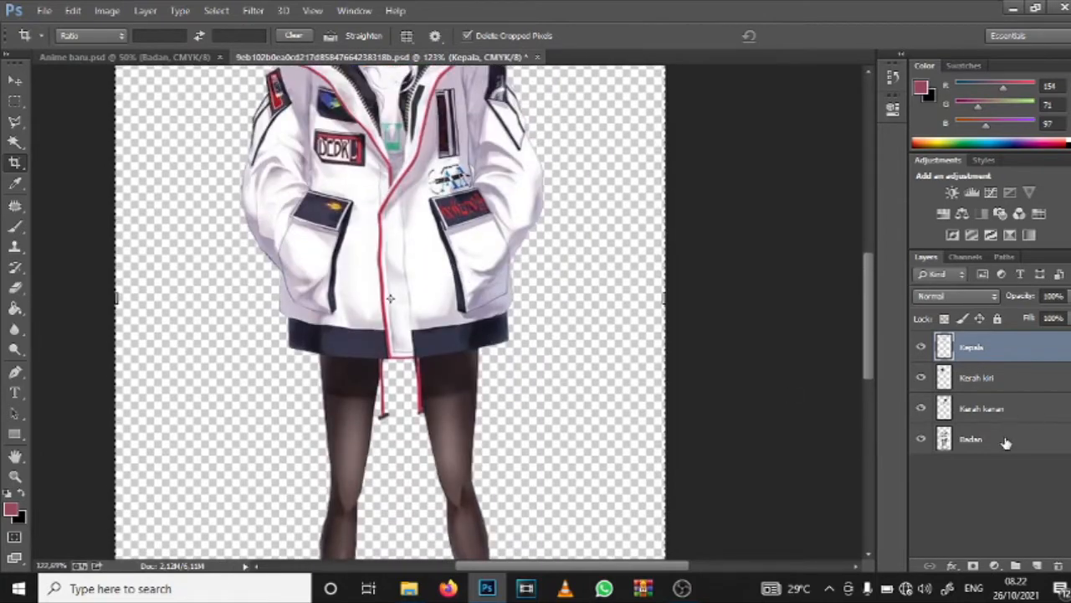
left_click(995, 455)
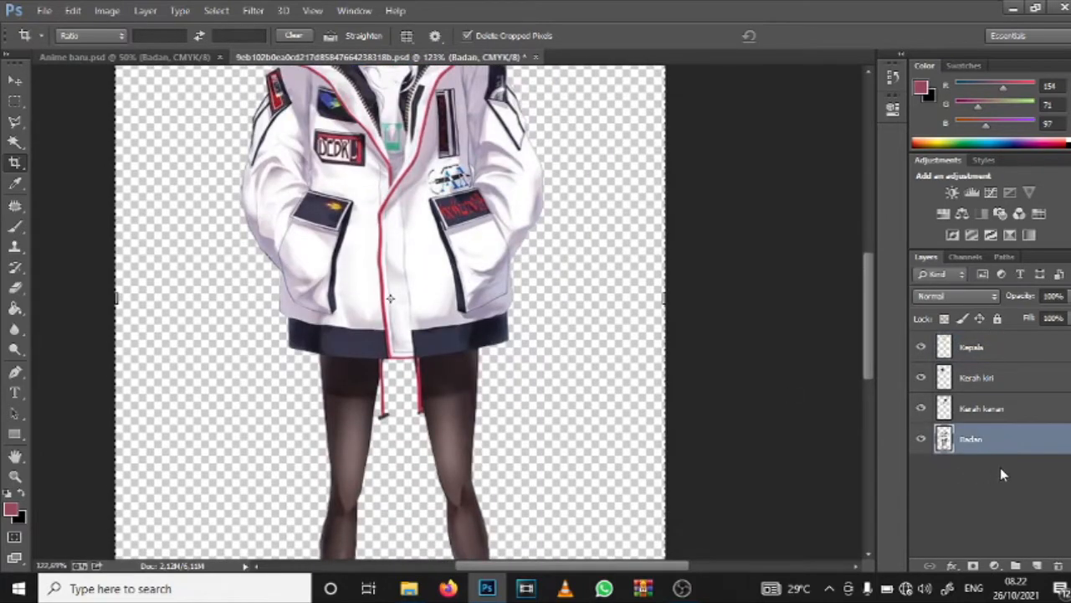
scroll(427, 393, "down", 1)
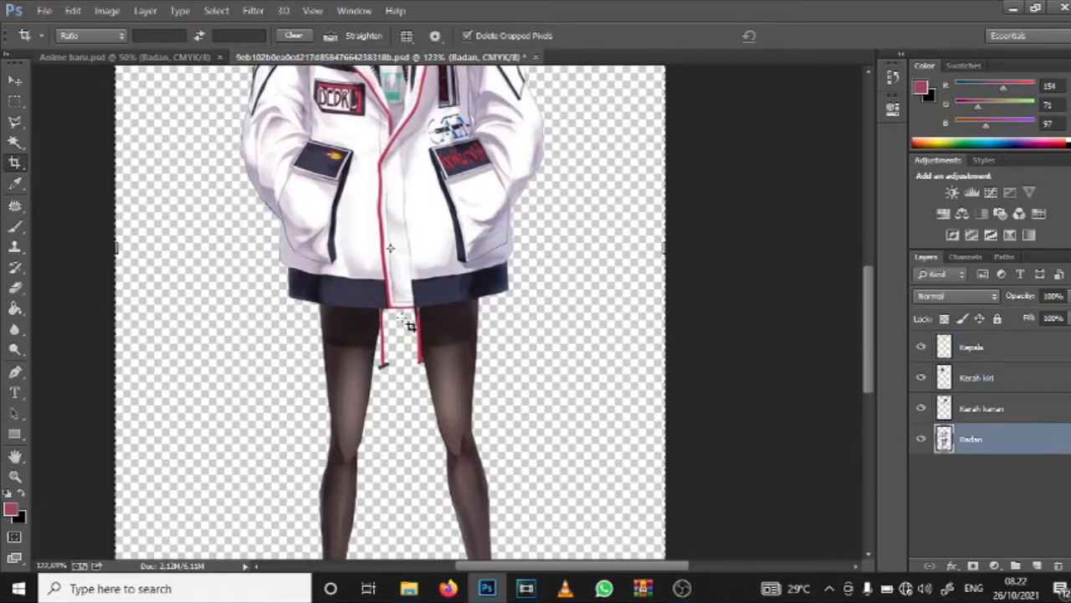
left_click(991, 377)
left_click(973, 346)
Step: Make Kerah kiri the active layer and hide the Kepala layer to expose the neck and collar area up close
scroll(460, 140, "up", 1)
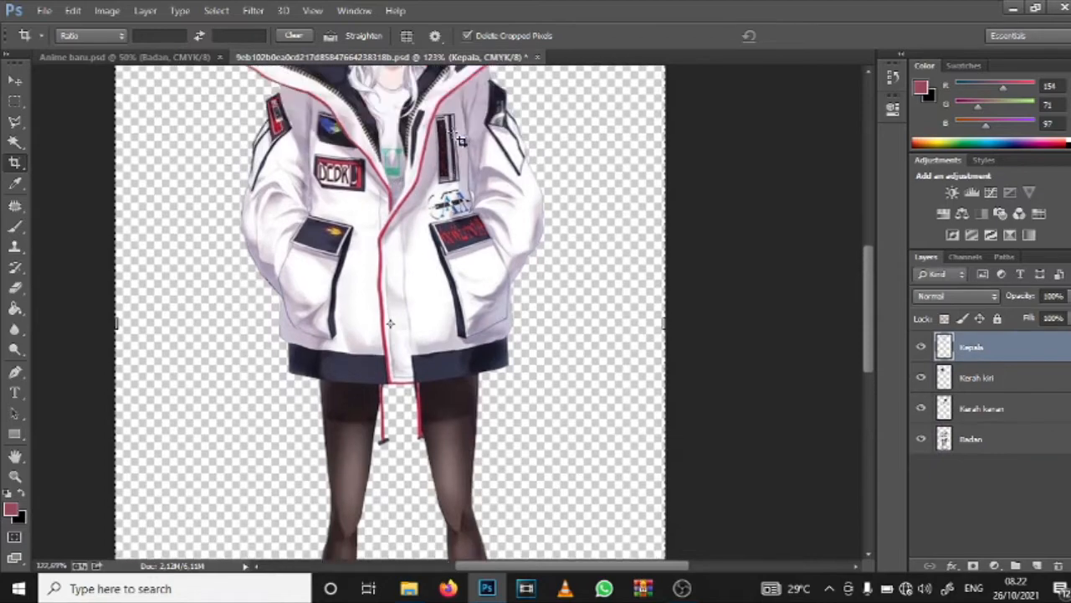
scroll(444, 140, "up", 4)
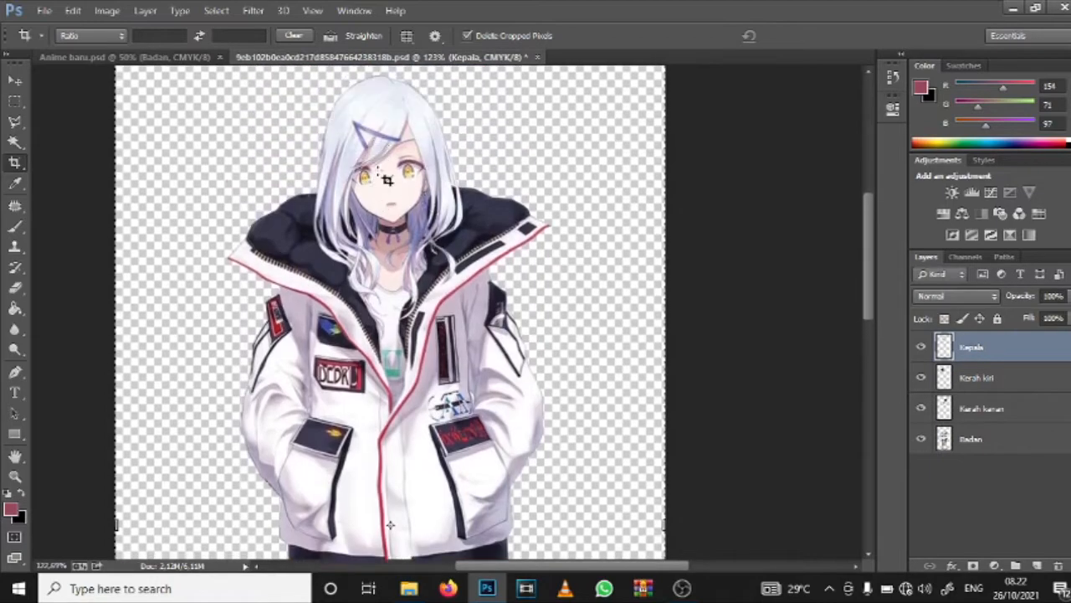
scroll(385, 180, "up", 1)
scroll(386, 182, "up", 3)
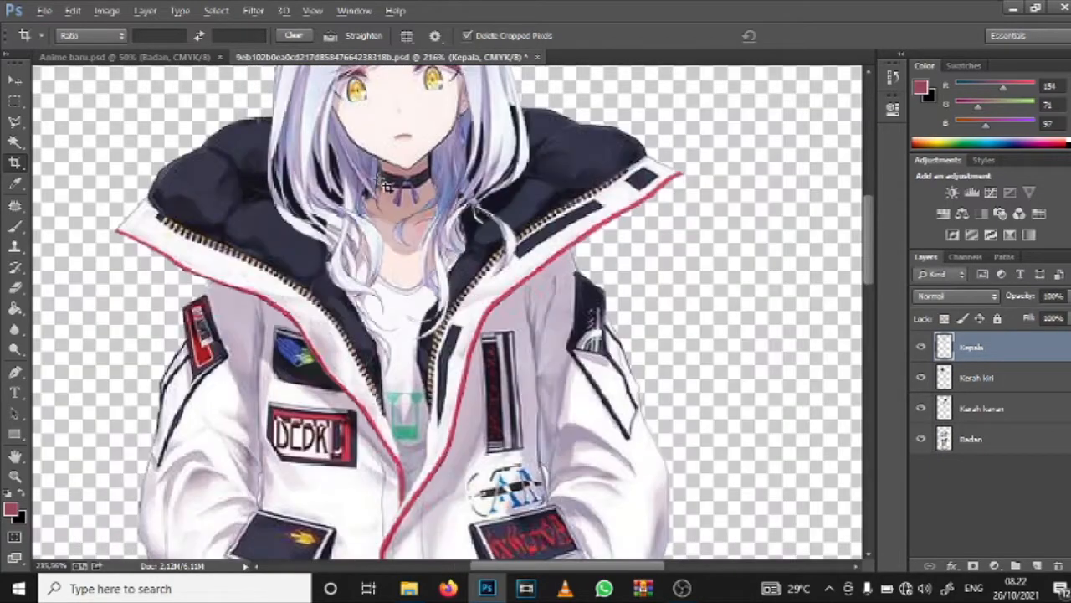
scroll(386, 184, "up", 4)
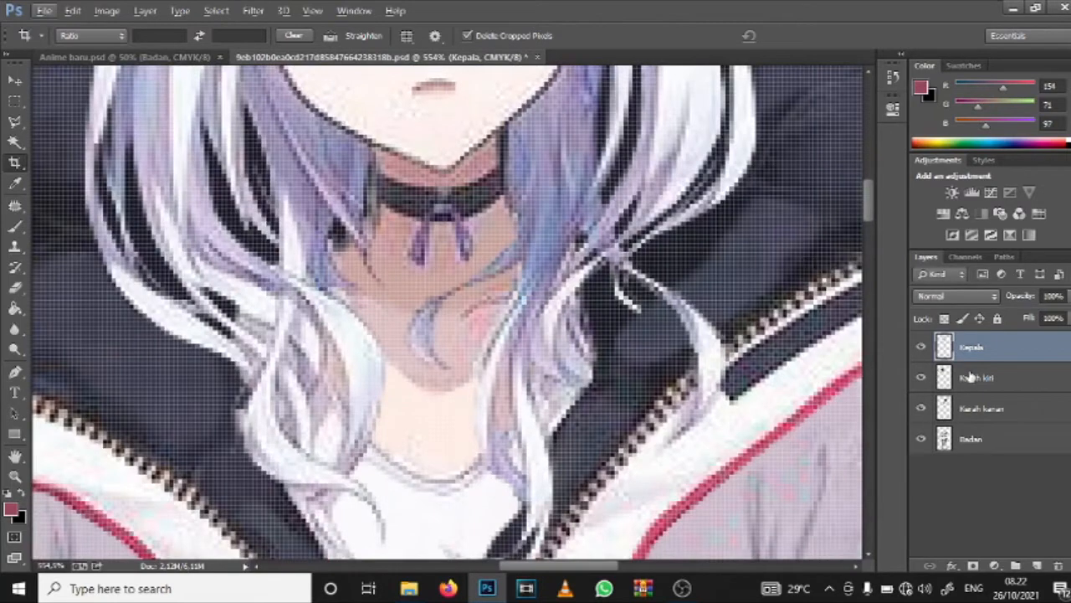
left_click(971, 379)
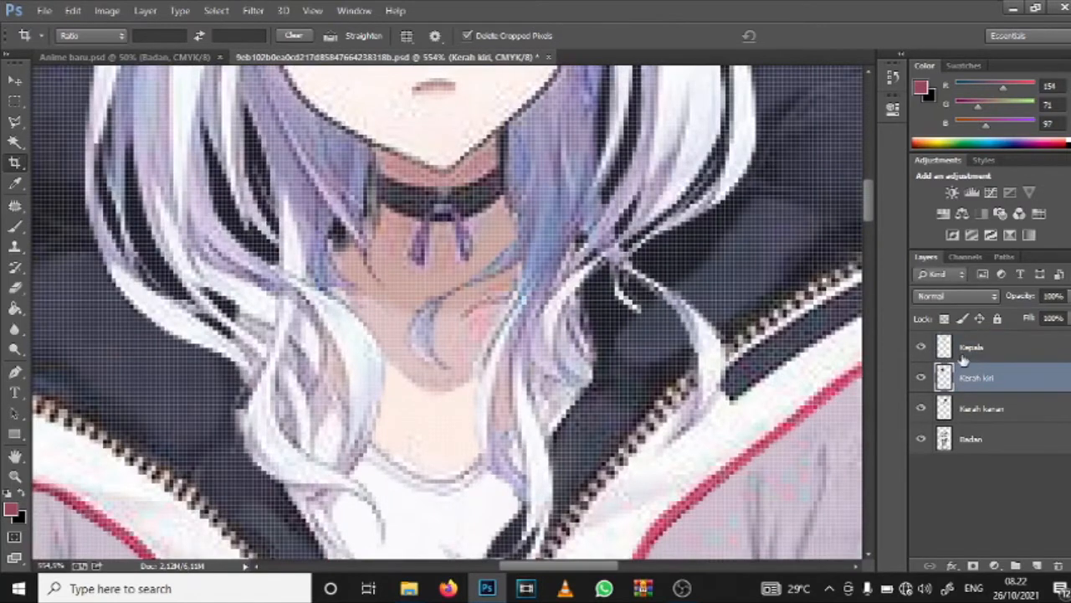
left_click(922, 438)
left_click(921, 439)
left_click(922, 347)
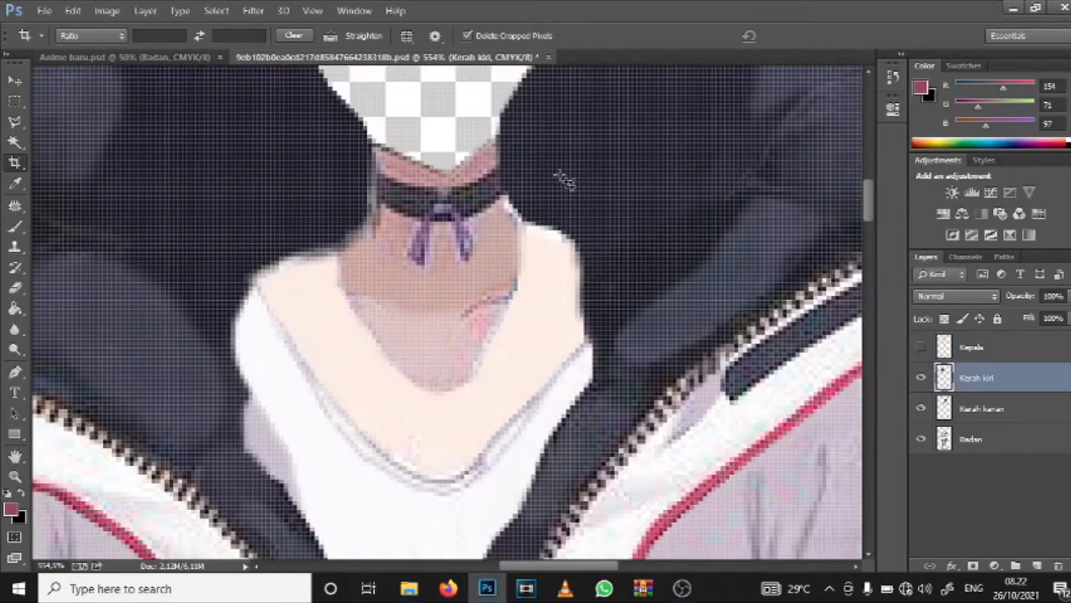
scroll(565, 182, "up", 1)
scroll(443, 256, "up", 1)
scroll(445, 268, "up", 2)
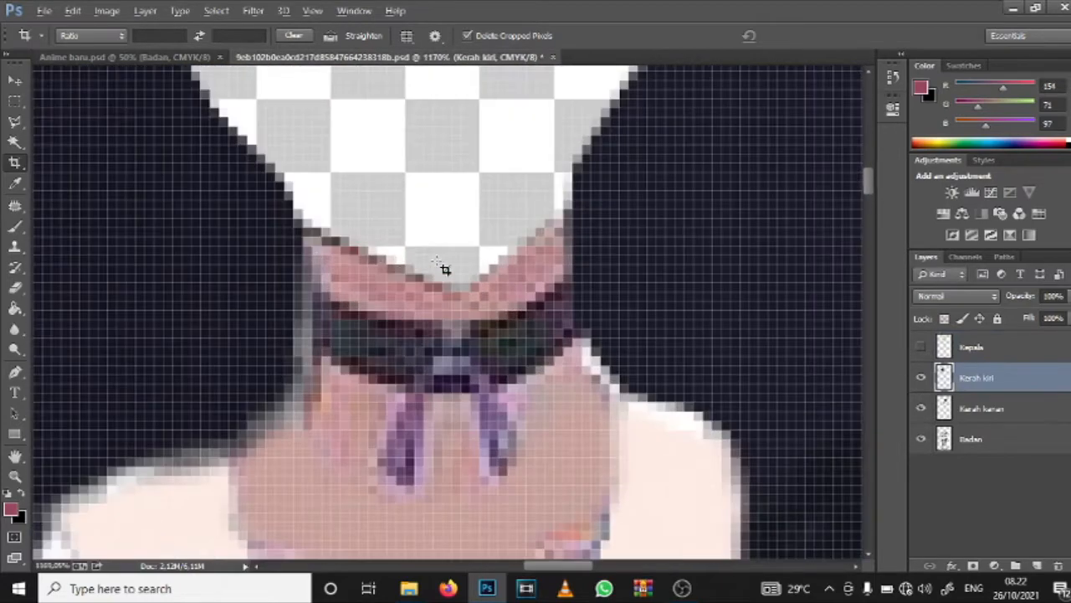
Step: Extend the neck above the choker on the Kerah kiri layer with the Brush tool, painting a rounded area in sampled skin pink
left_click(14, 226)
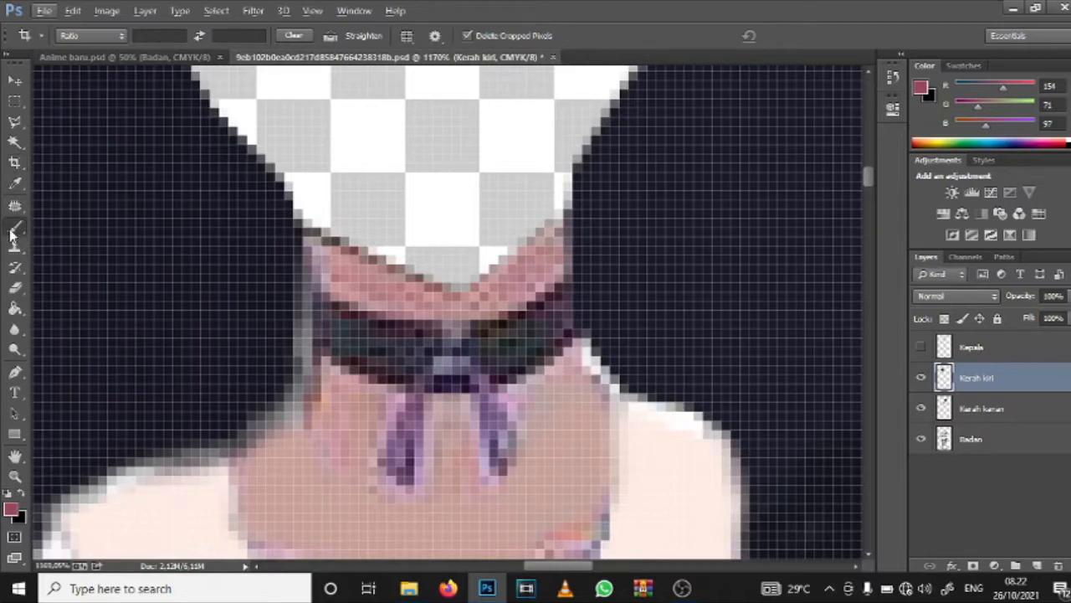
left_click(377, 277, "alt")
mouse_move(338, 240)
left_mouse_down()
mouse_move(373, 258)
mouse_move(336, 226)
mouse_move(437, 286)
mouse_move(508, 267)
mouse_move(551, 222)
mouse_move(430, 288)
mouse_move(536, 221)
mouse_move(359, 253)
mouse_move(314, 186)
mouse_move(339, 133)
mouse_move(381, 97)
mouse_move(493, 103)
mouse_move(556, 146)
mouse_move(558, 219)
mouse_move(544, 159)
mouse_move(529, 226)
mouse_move(426, 255)
mouse_move(529, 192)
mouse_move(549, 141)
mouse_move(503, 193)
mouse_move(524, 126)
mouse_move(432, 183)
mouse_move(526, 175)
mouse_move(423, 220)
mouse_move(489, 138)
mouse_move(495, 195)
mouse_move(435, 207)
mouse_move(494, 130)
mouse_move(513, 138)
mouse_move(424, 117)
mouse_move(382, 139)
mouse_move(422, 105)
mouse_move(375, 113)
mouse_move(337, 149)
mouse_move(326, 201)
mouse_move(389, 234)
mouse_move(450, 208)
mouse_move(389, 214)
mouse_move(343, 203)
mouse_move(357, 150)
mouse_move(343, 185)
mouse_move(457, 229)
mouse_move(397, 209)
left_mouse_up()
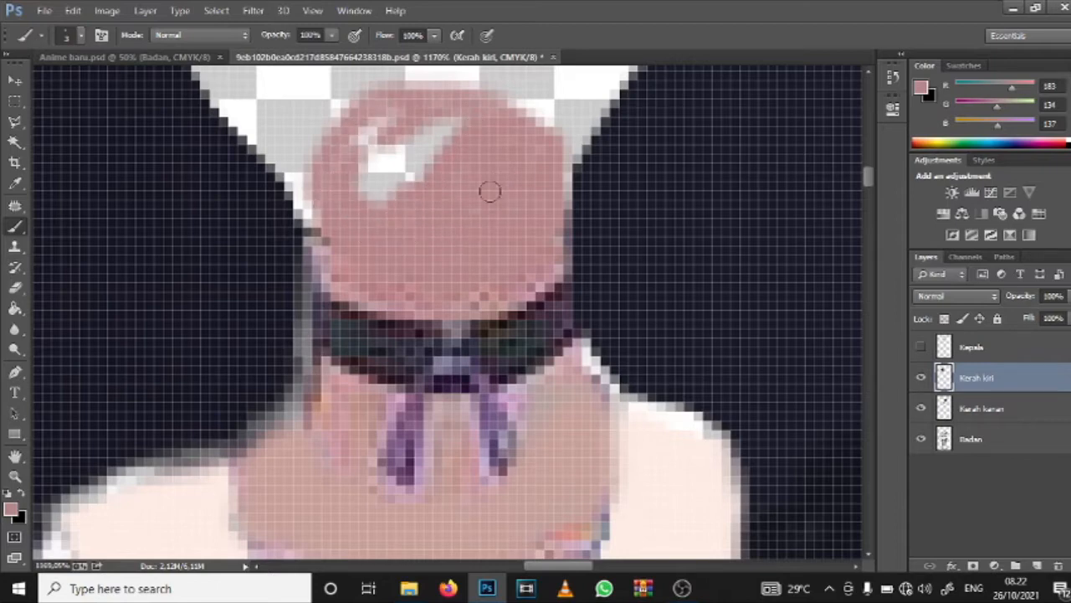
mouse_move(541, 153)
left_mouse_down()
mouse_move(484, 138)
mouse_move(372, 211)
mouse_move(440, 132)
mouse_move(396, 196)
mouse_move(426, 143)
mouse_move(387, 134)
mouse_move(324, 209)
mouse_move(406, 148)
mouse_move(354, 189)
mouse_move(413, 130)
mouse_move(357, 131)
mouse_move(348, 154)
mouse_move(413, 101)
mouse_move(498, 114)
mouse_move(358, 141)
mouse_move(416, 119)
mouse_move(332, 141)
mouse_move(320, 200)
mouse_move(331, 264)
left_mouse_up()
scroll(418, 201, "down", 8)
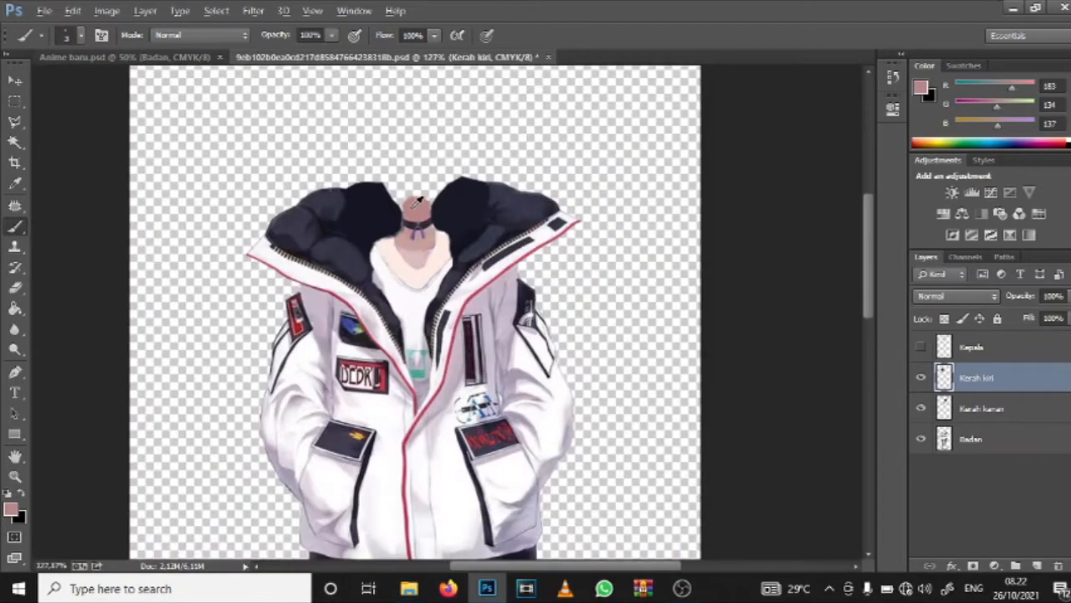
Step: Round off the upper edge of the painted neck extension with more strokes of the same skin pink
scroll(418, 201, "up", 2)
scroll(419, 201, "up", 4)
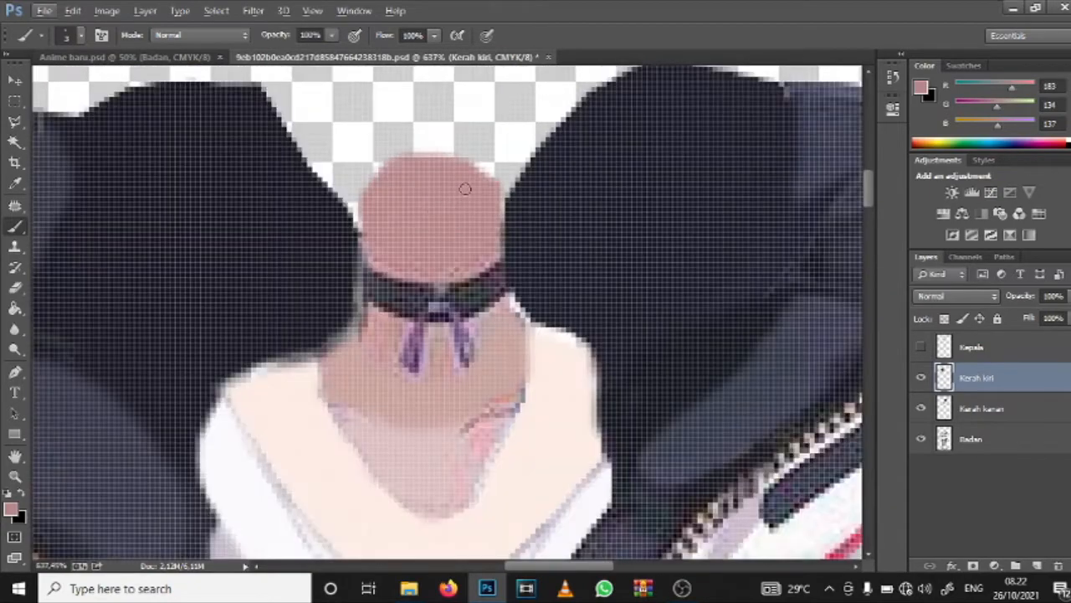
scroll(465, 189, "up", 1)
scroll(471, 194, "up", 3)
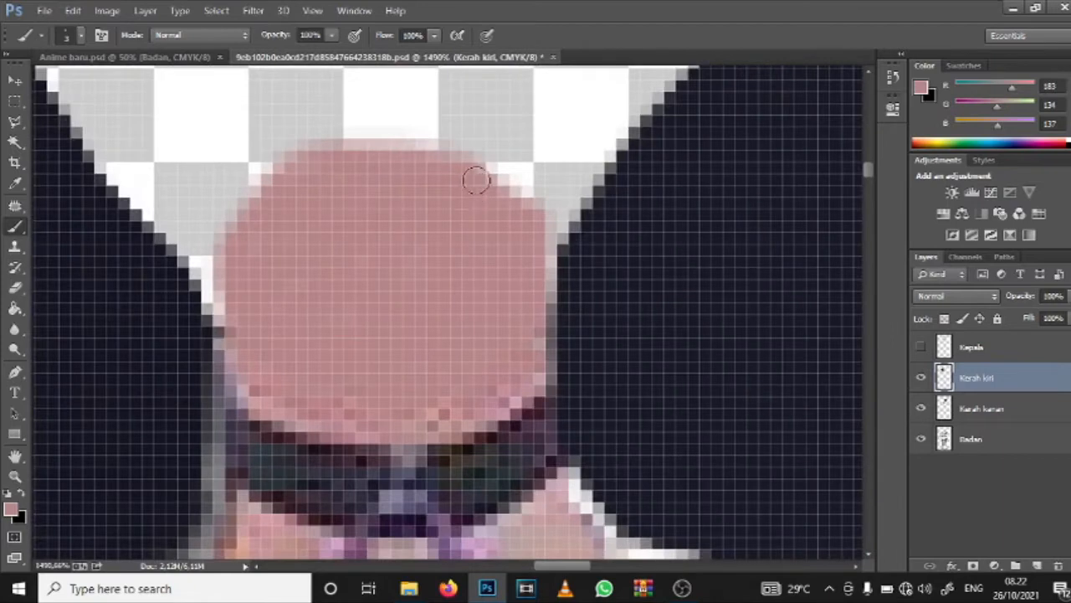
mouse_move(427, 176)
left_mouse_down()
mouse_move(487, 166)
mouse_move(502, 178)
mouse_move(494, 190)
mouse_move(346, 175)
mouse_move(365, 152)
mouse_move(414, 146)
mouse_move(441, 154)
mouse_move(379, 147)
mouse_move(334, 168)
mouse_move(353, 148)
mouse_move(383, 144)
mouse_move(435, 172)
left_mouse_up()
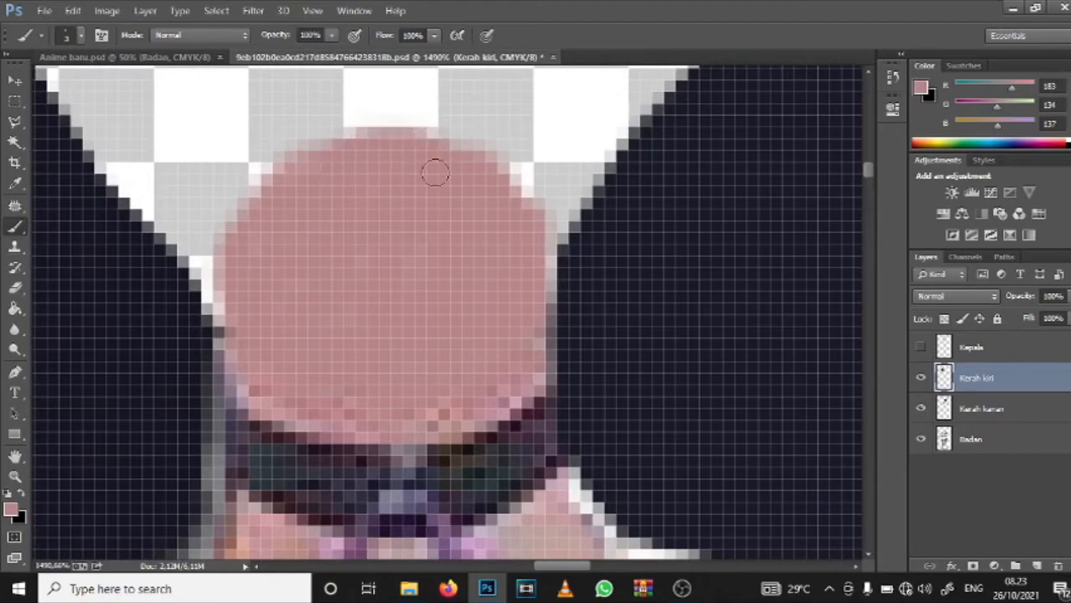
scroll(417, 241, "down", 8)
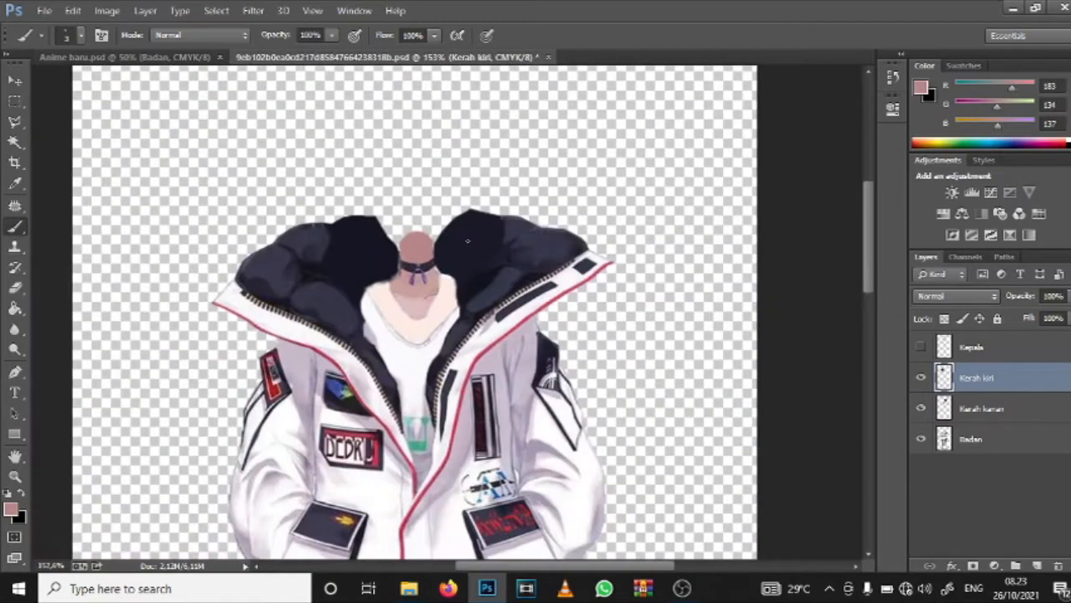
Step: Toggle the Kepala layer's visibility to compare how the head covers the painted neck and collar
left_click(922, 348)
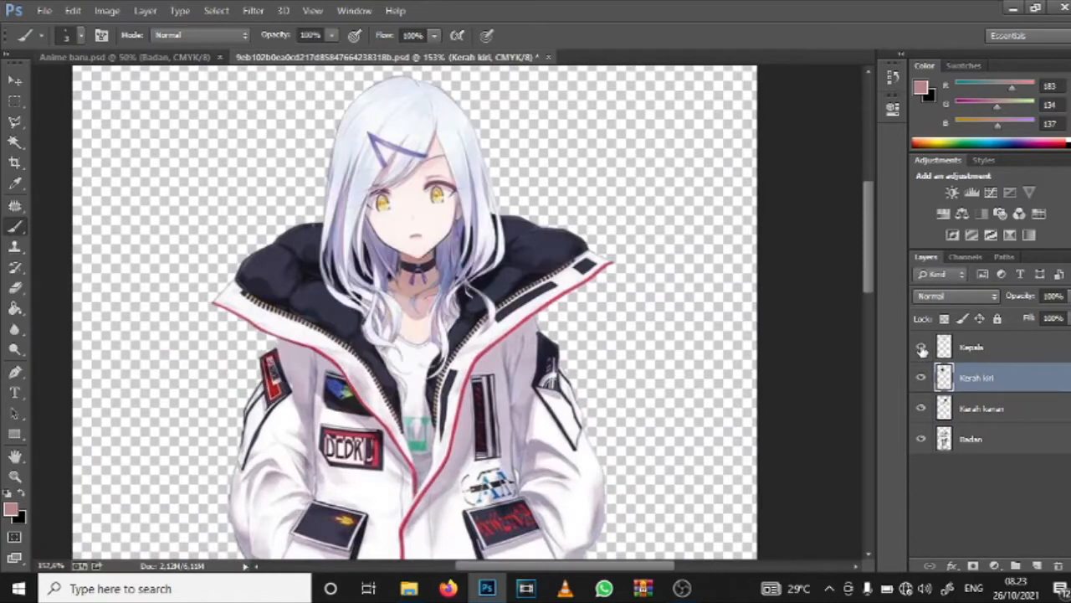
left_click(922, 349)
left_click(921, 348)
left_click(922, 349)
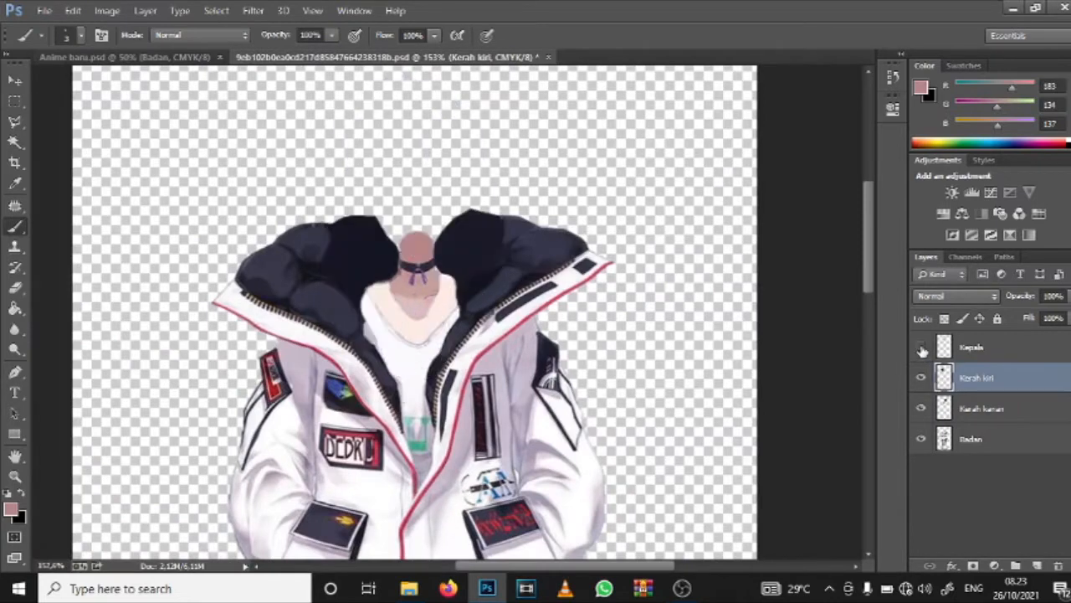
left_click(922, 348)
left_click(921, 348)
left_click(921, 348)
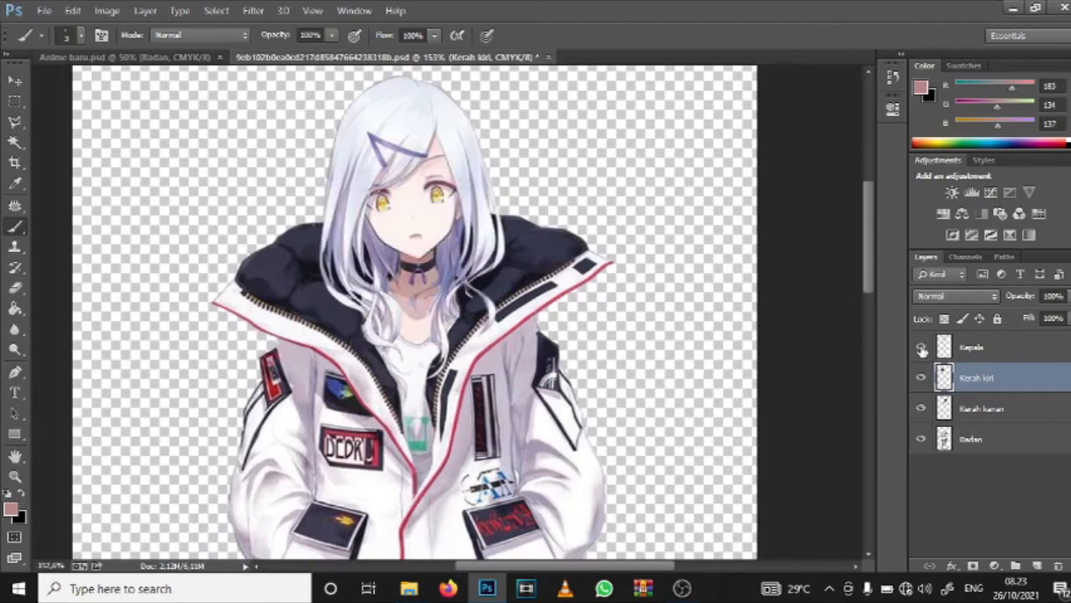
left_click(922, 348)
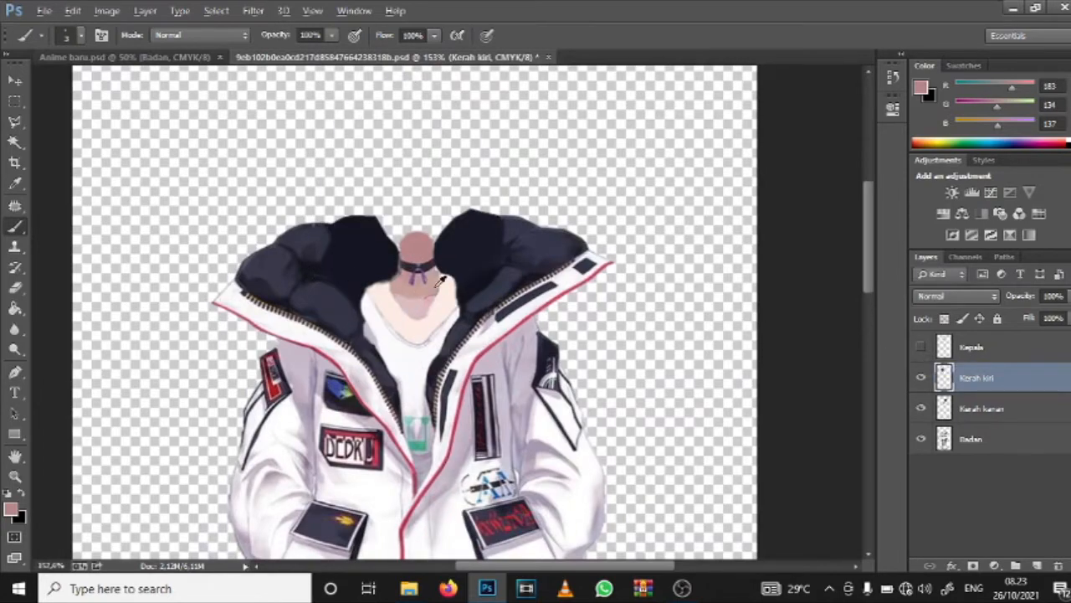
scroll(441, 281, "up", 3)
scroll(441, 281, "down", 2)
scroll(441, 282, "up", 1)
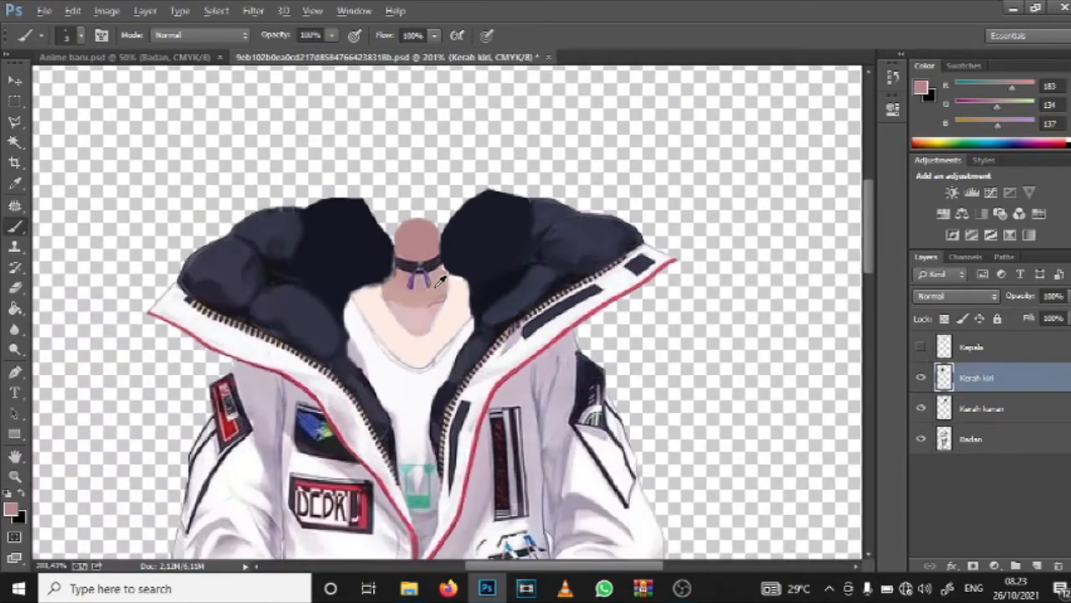
scroll(441, 281, "down", 2)
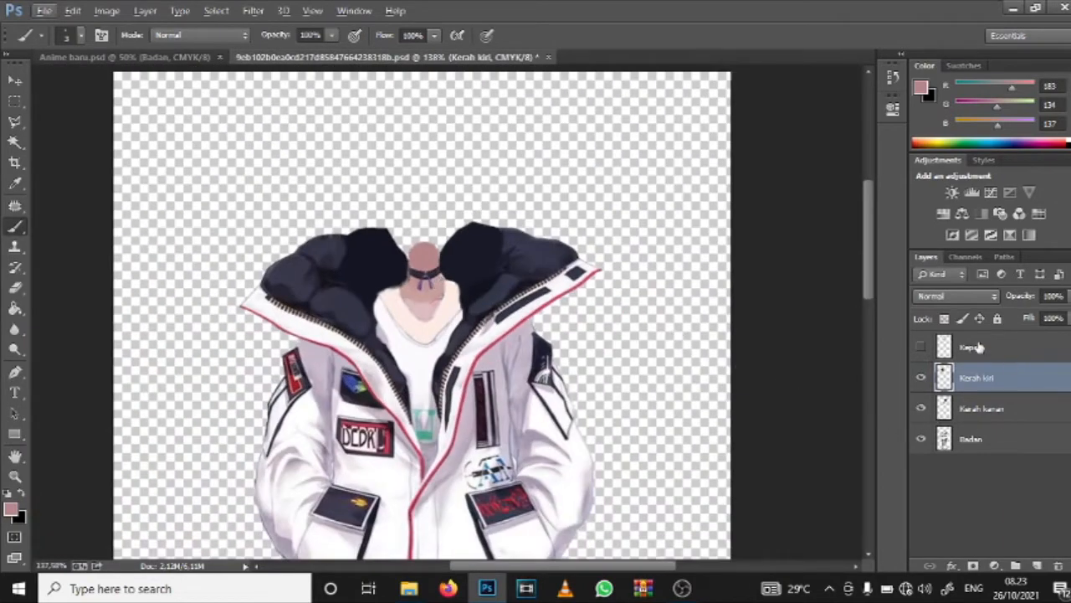
Step: Make the Kepala layer visible and check the whole character from head to shoes
left_click(921, 346)
scroll(422, 310, "down", 3)
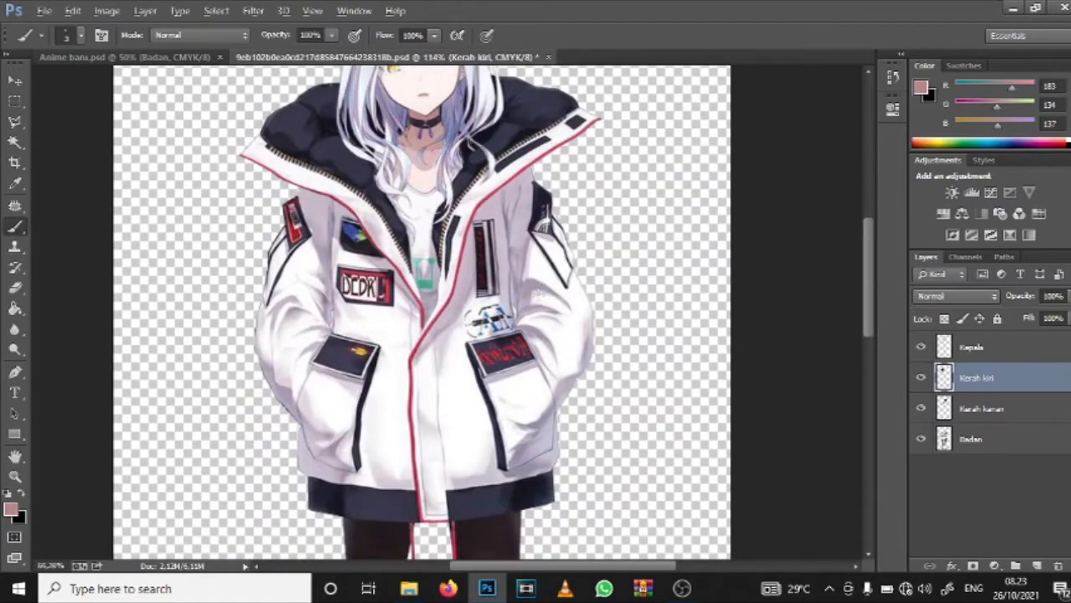
scroll(536, 293, "down", 3)
scroll(536, 293, "up", 2)
scroll(537, 293, "down", 1)
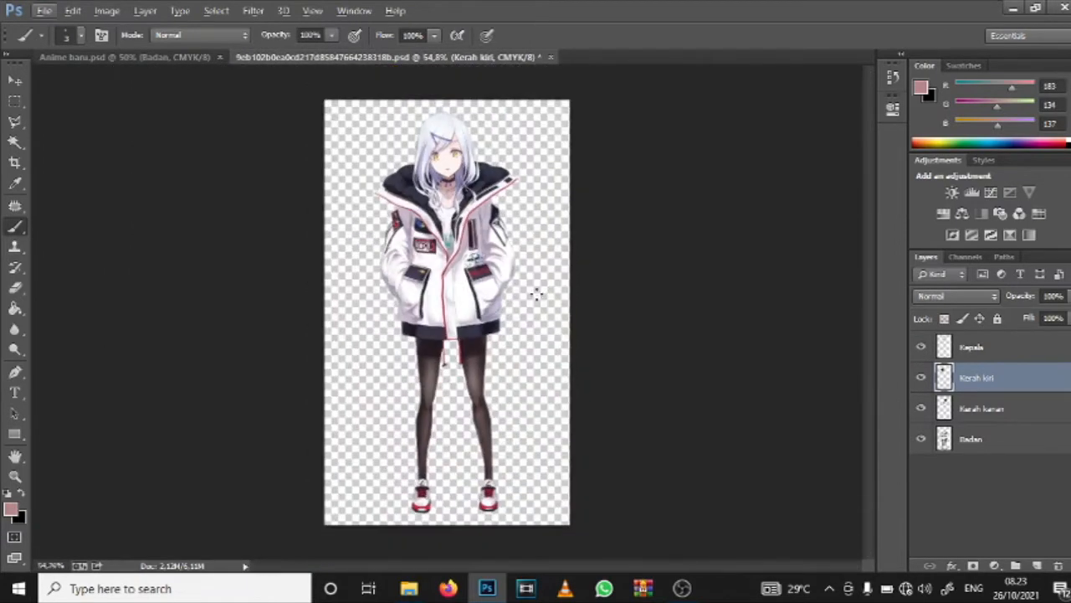
left_click(42, 11)
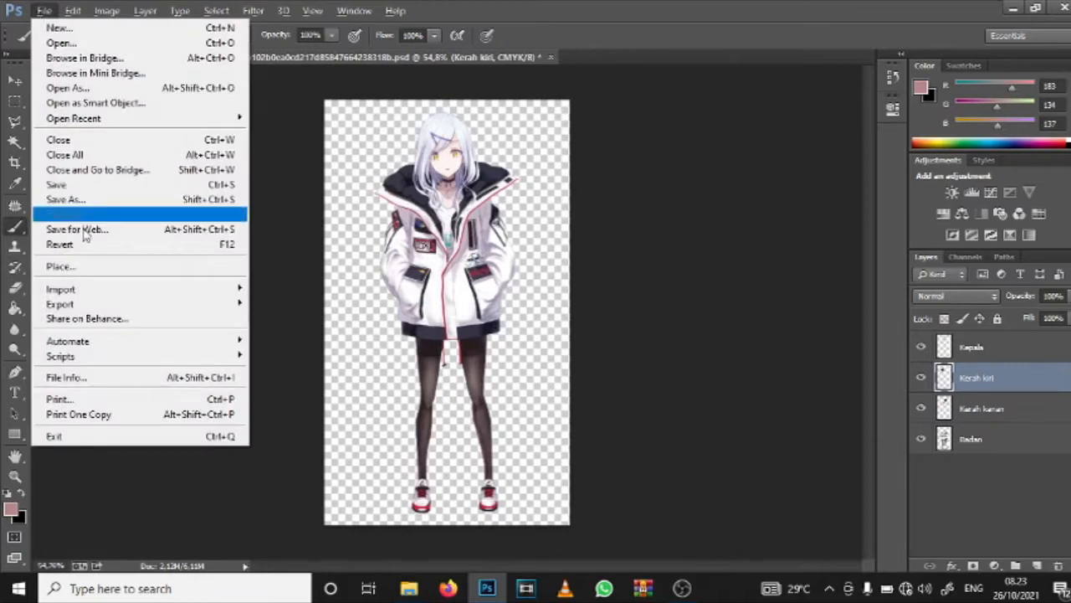
mouse_move(88, 306)
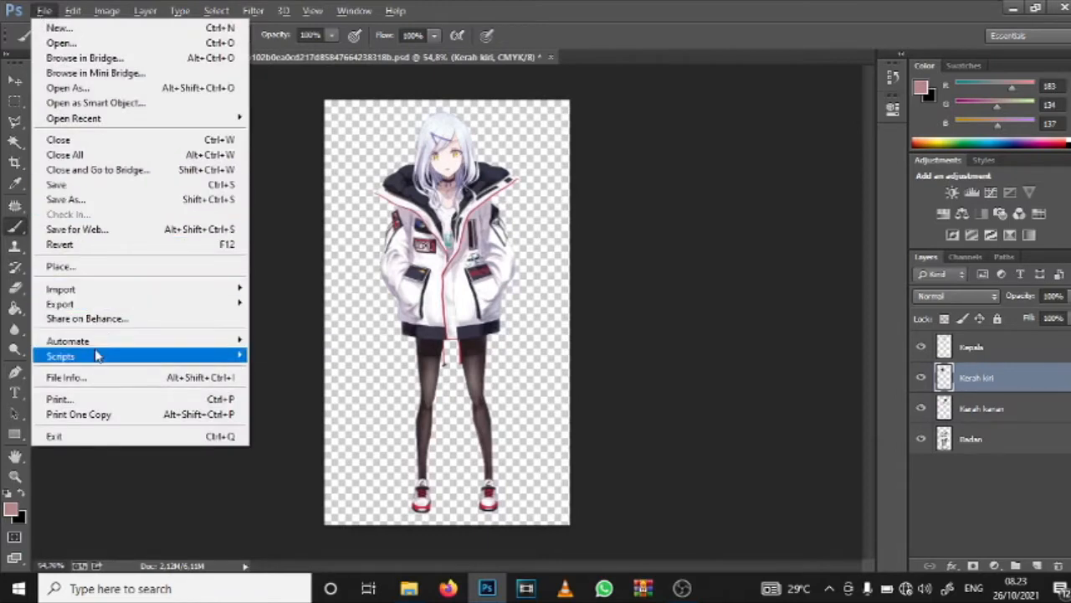
mouse_move(97, 356)
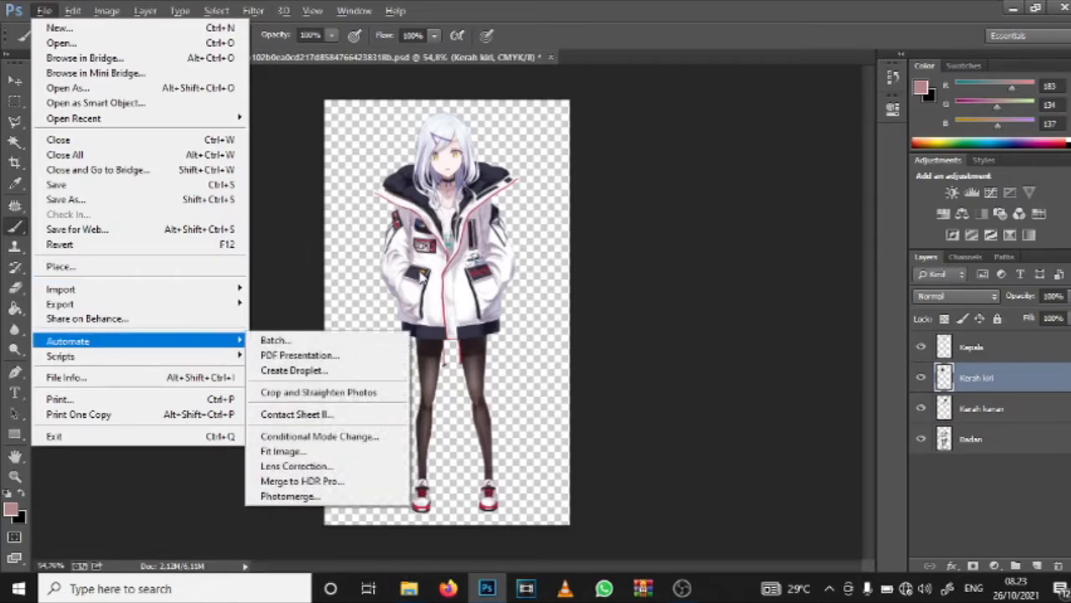
mouse_move(193, 357)
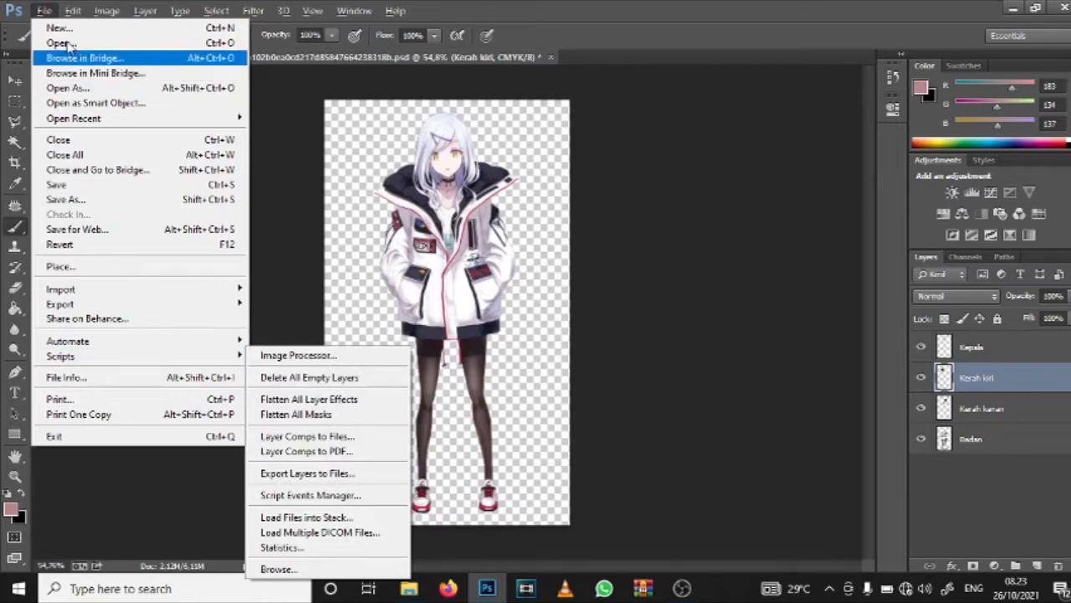
left_click(44, 11)
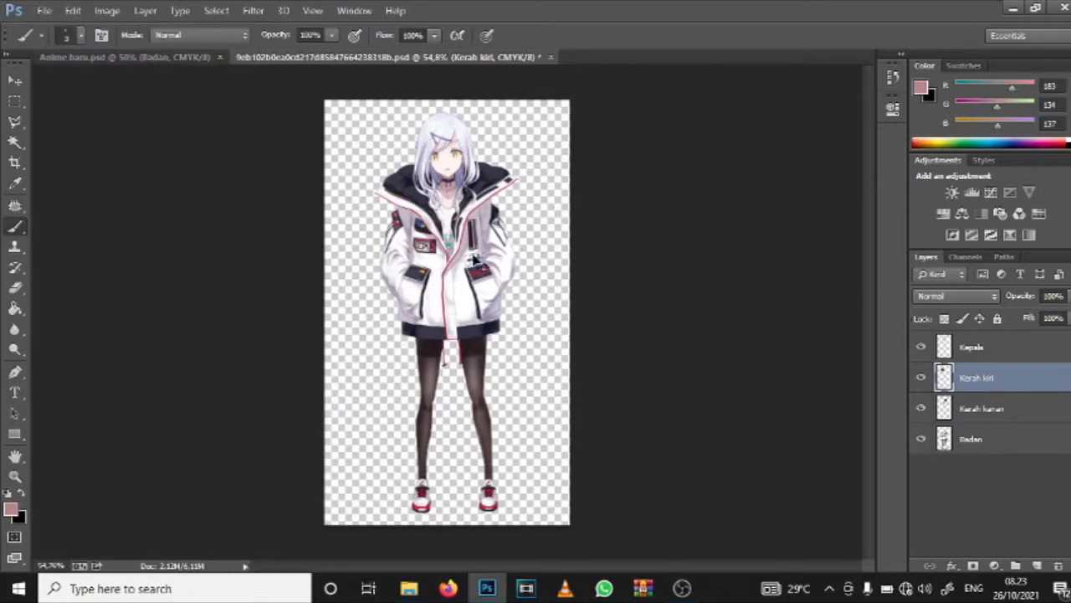
Step: Save the character document and open the dialog for loading an external script file
key("ctrl+s")
left_click(44, 10)
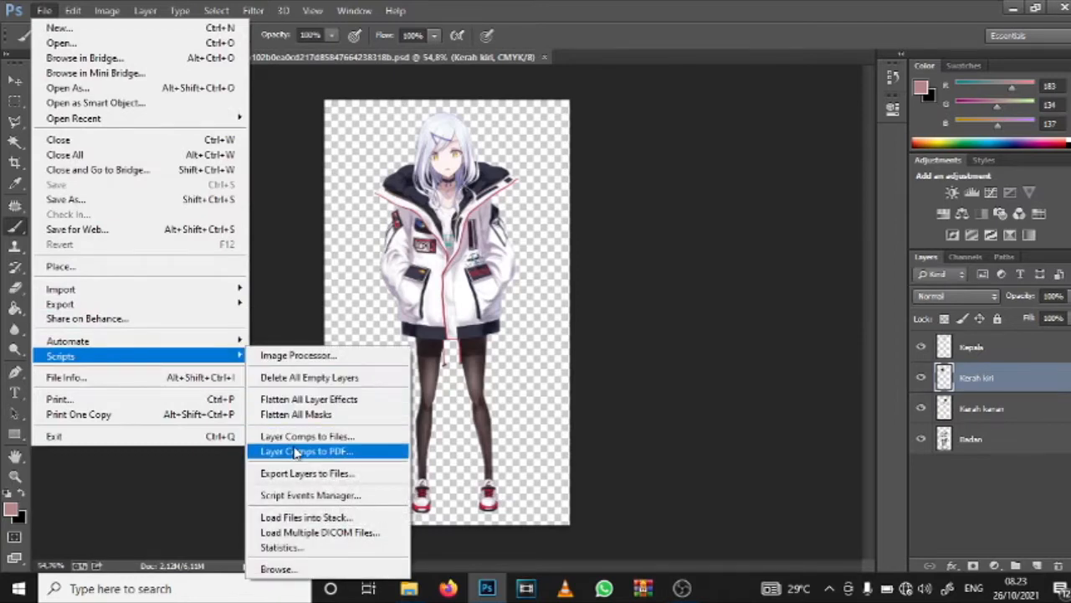
left_click(284, 570)
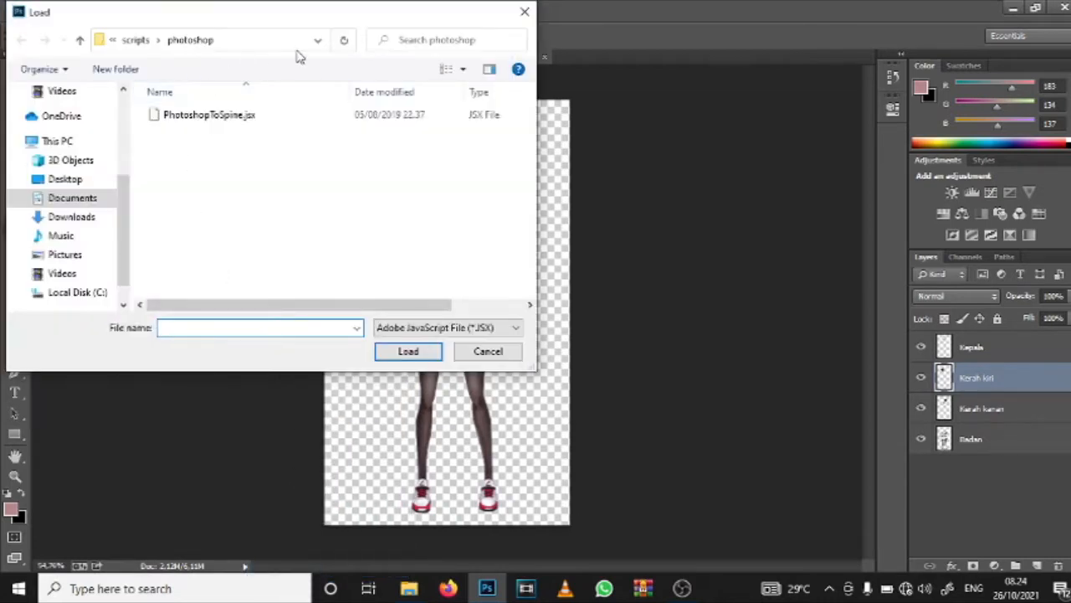
Step: Look through the Documents folder for the location of the PhotoshopToSpine.jsx script
scroll(99, 200, "up", 2)
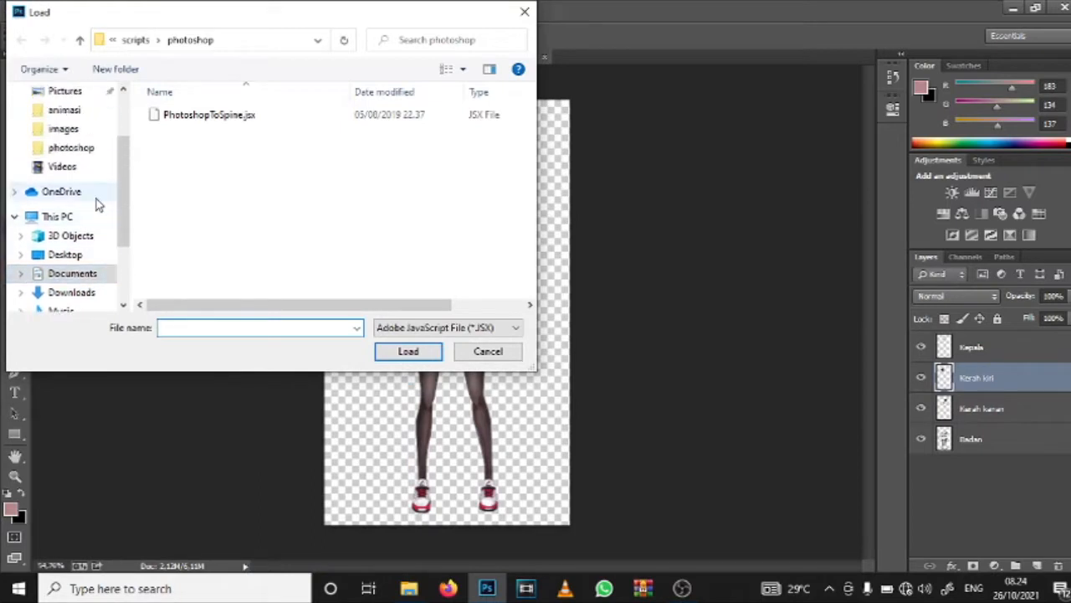
scroll(50, 212, "down", 2)
scroll(34, 214, "up", 1)
scroll(63, 212, "down", 1)
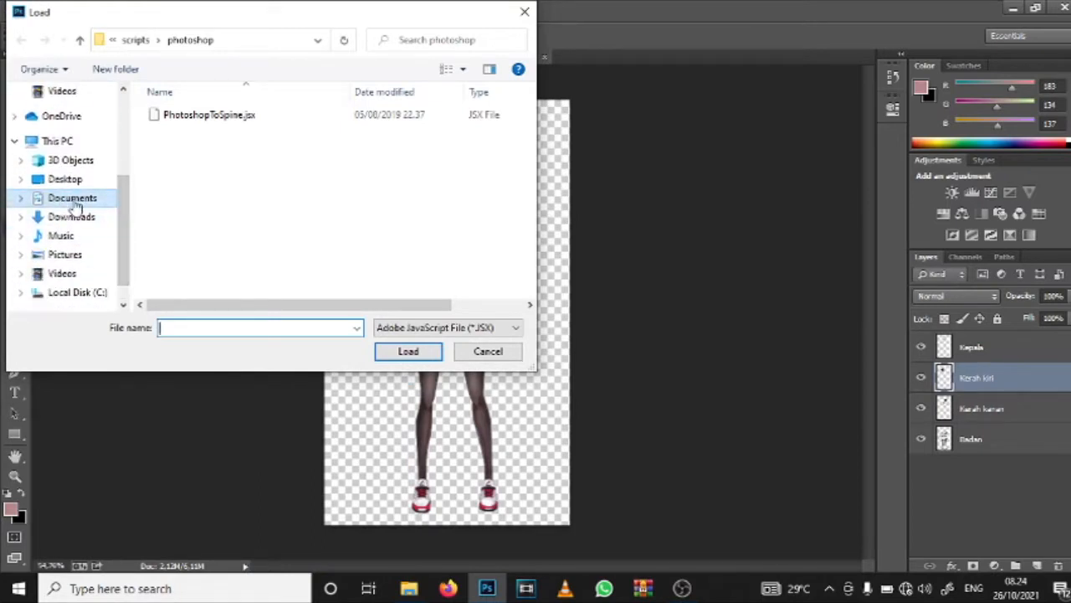
scroll(74, 207, "up", 1)
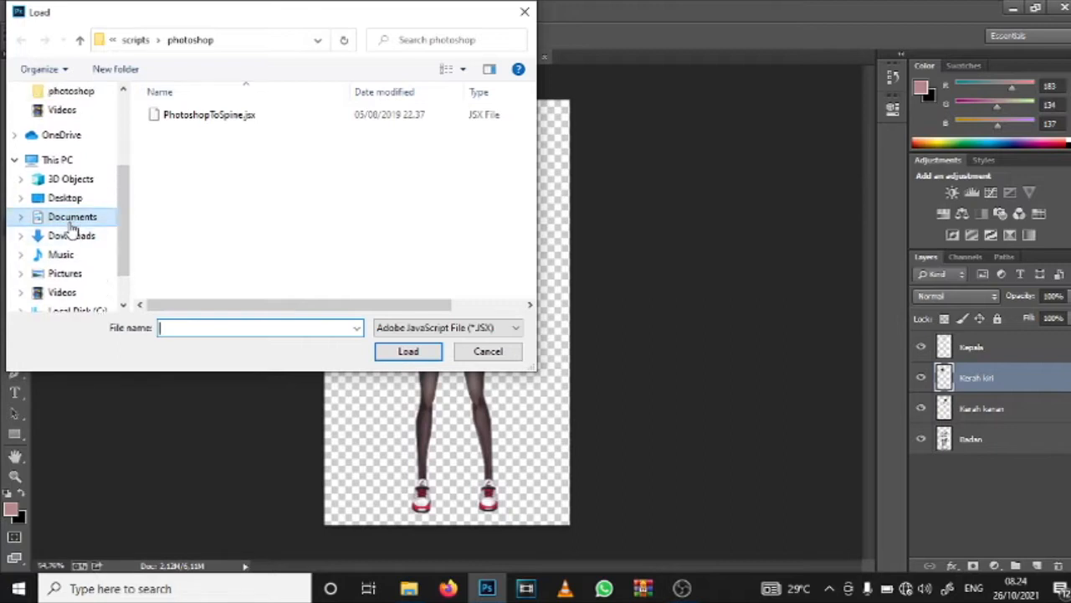
left_click(107, 217)
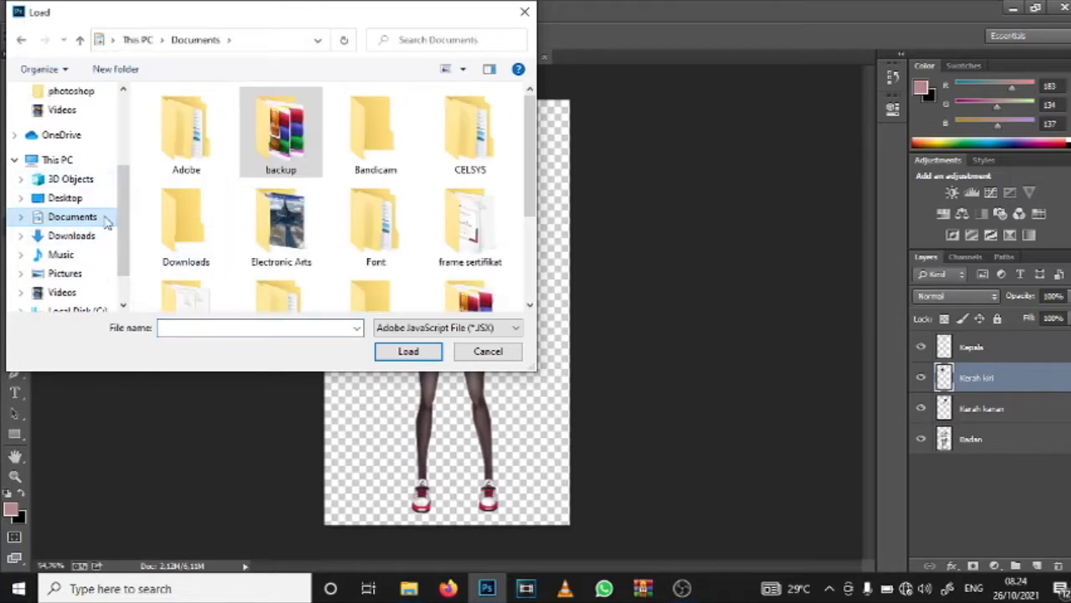
scroll(100, 239, "down", 1)
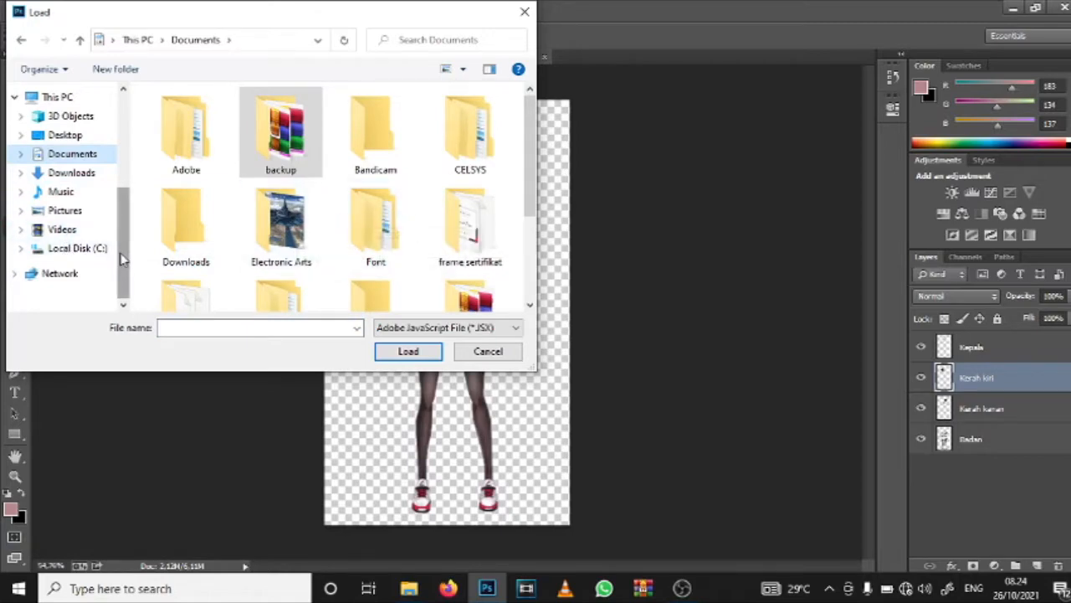
Step: Search the Program Files and Program Files (x86) folders on Local Disk (C:) for the script's program folder
left_click(77, 248)
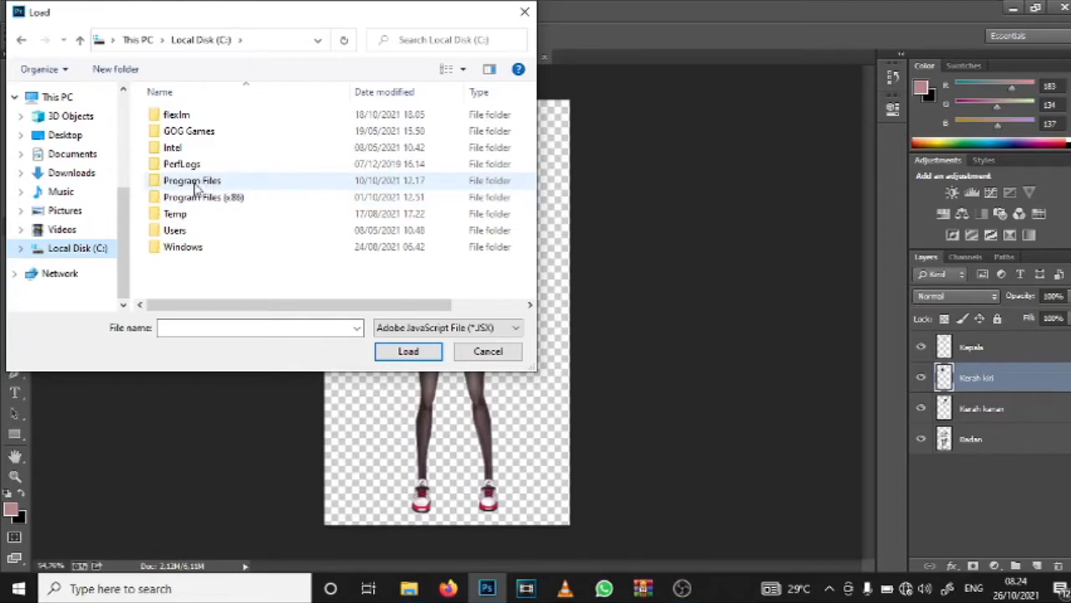
double_click(203, 183)
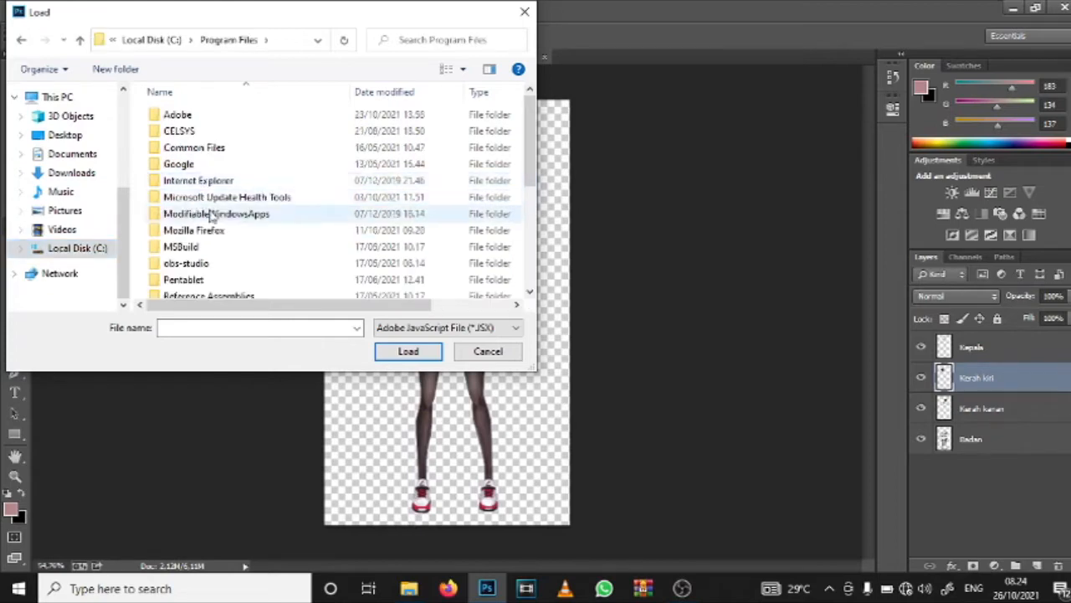
scroll(207, 205, "down", 3)
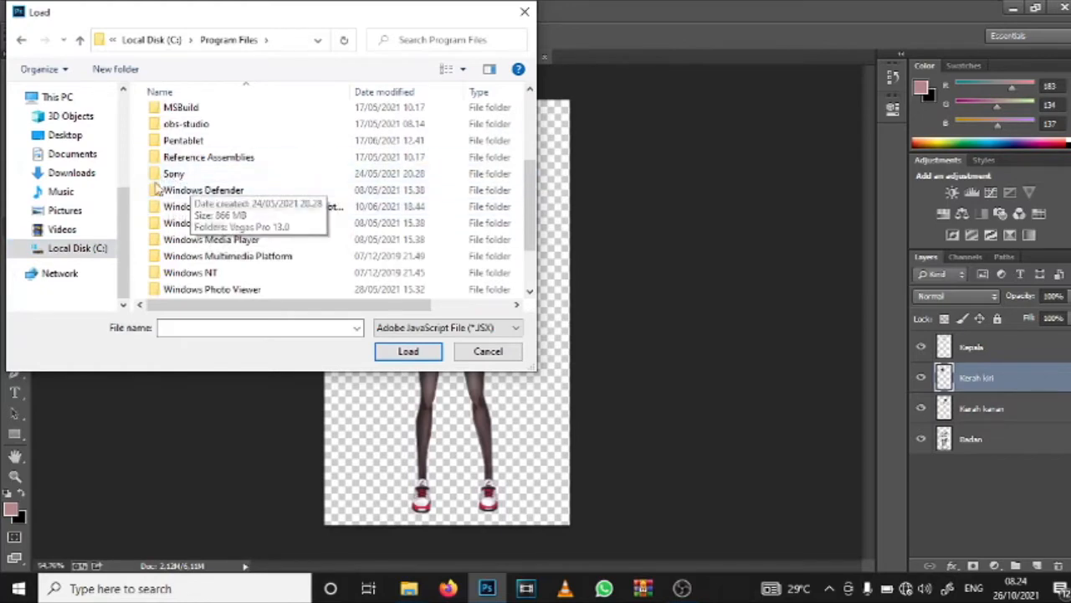
left_click(21, 40)
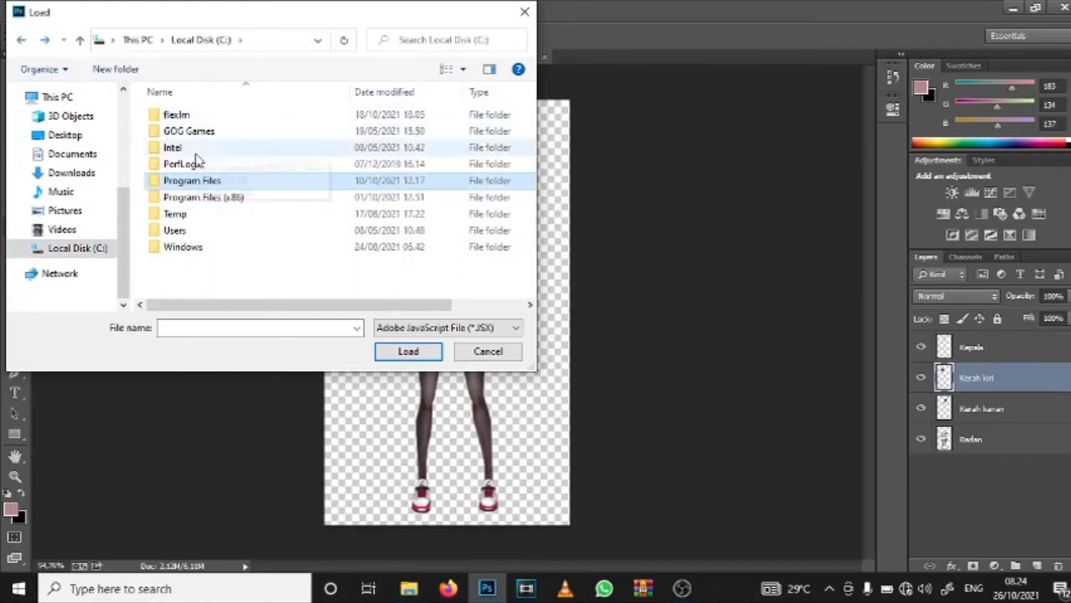
left_click(201, 197)
double_click(201, 197)
scroll(210, 239, "down", 3)
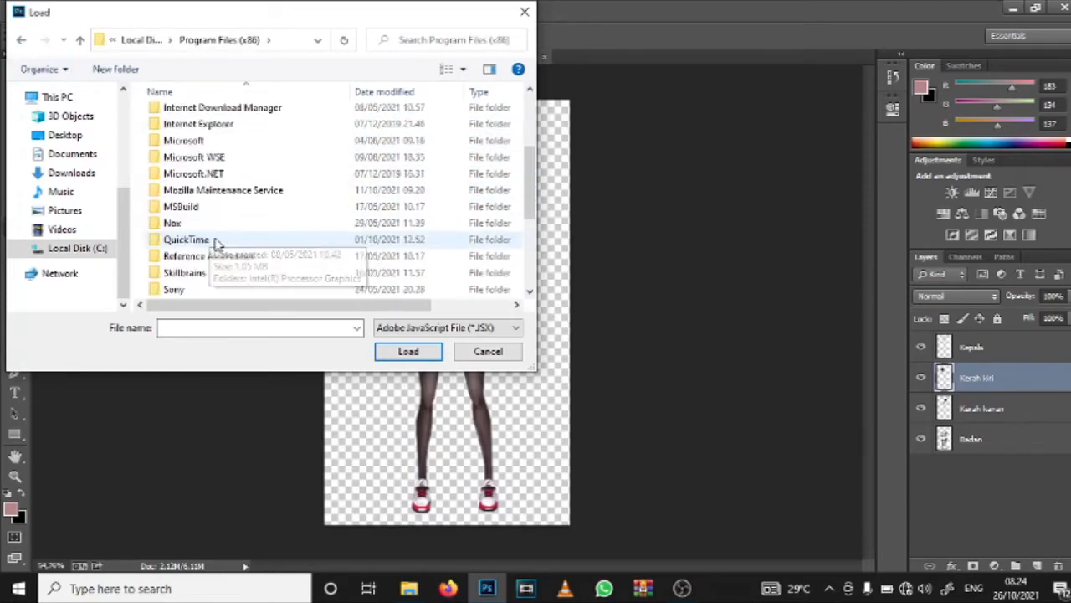
scroll(188, 245, "down", 4)
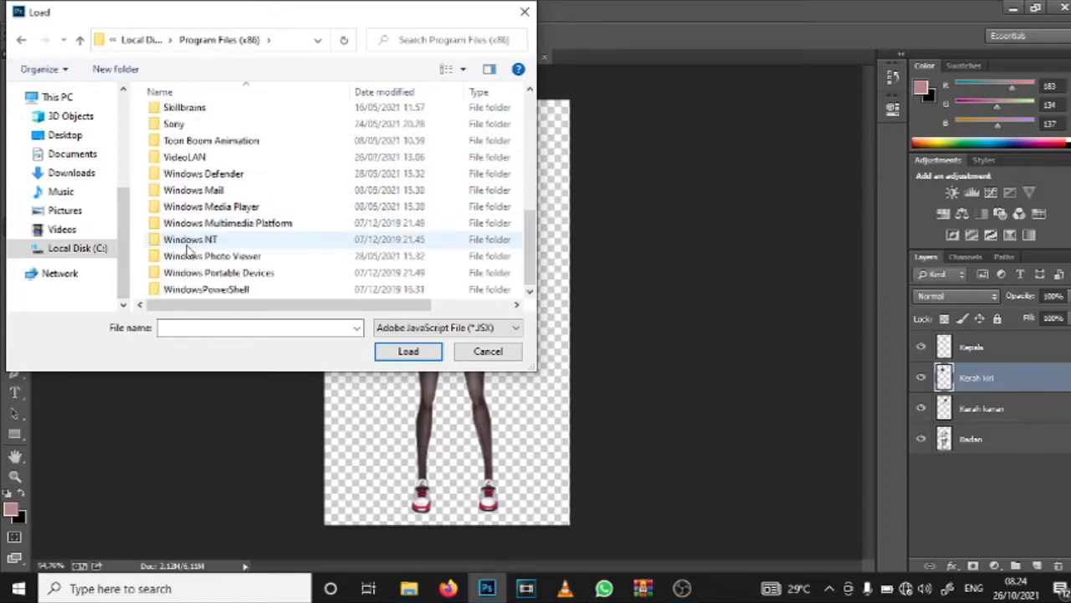
Step: Open the Spine pro 3.8.75+crack folder inside Documents > backup and check its Spine subfolder for the script
left_click(74, 154)
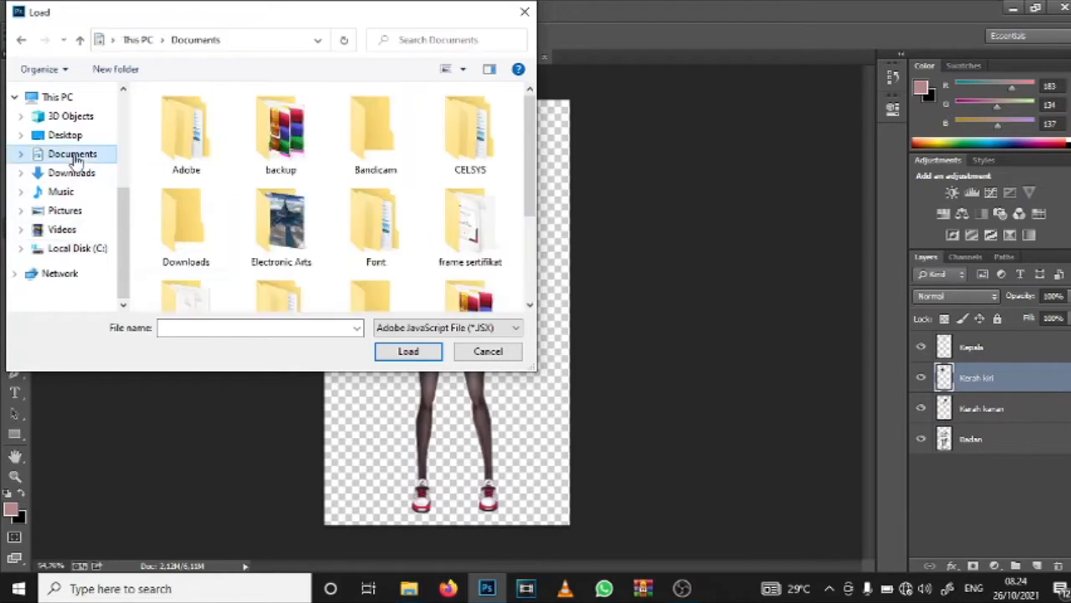
double_click(282, 152)
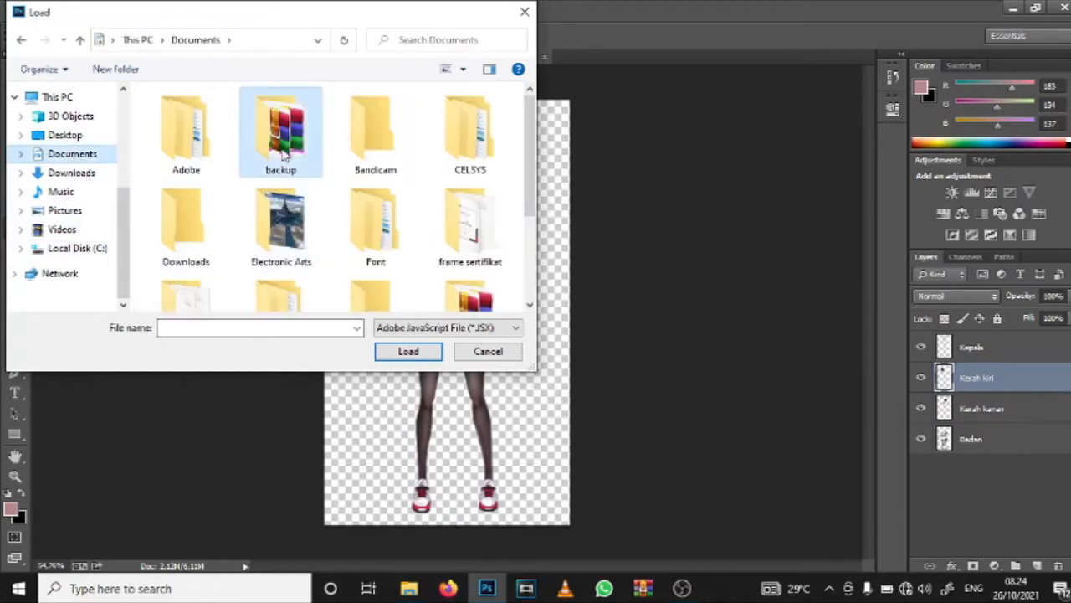
scroll(220, 238, "down", 1)
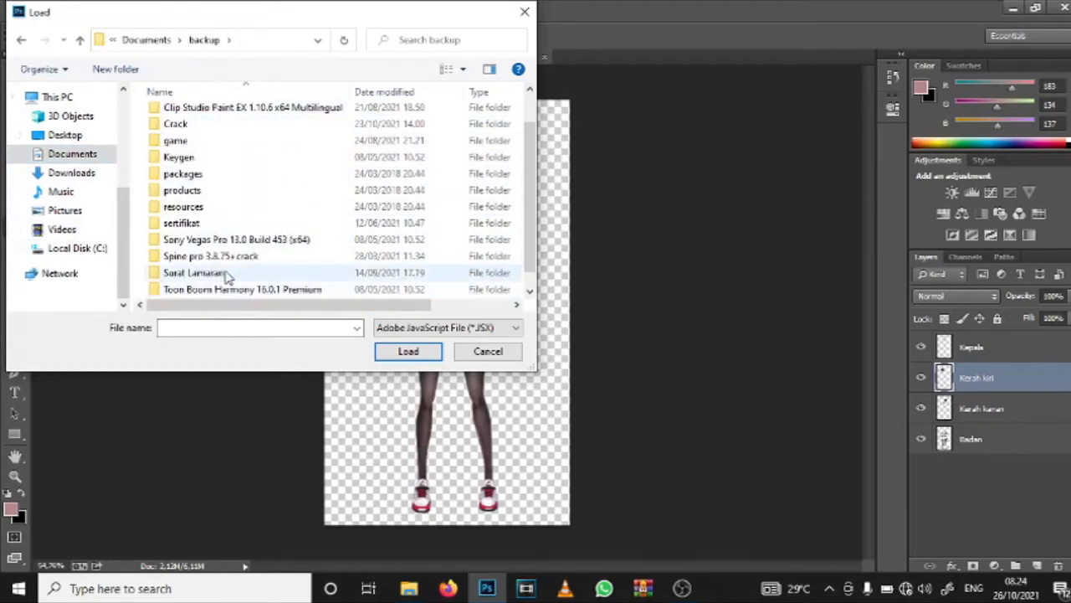
double_click(213, 260)
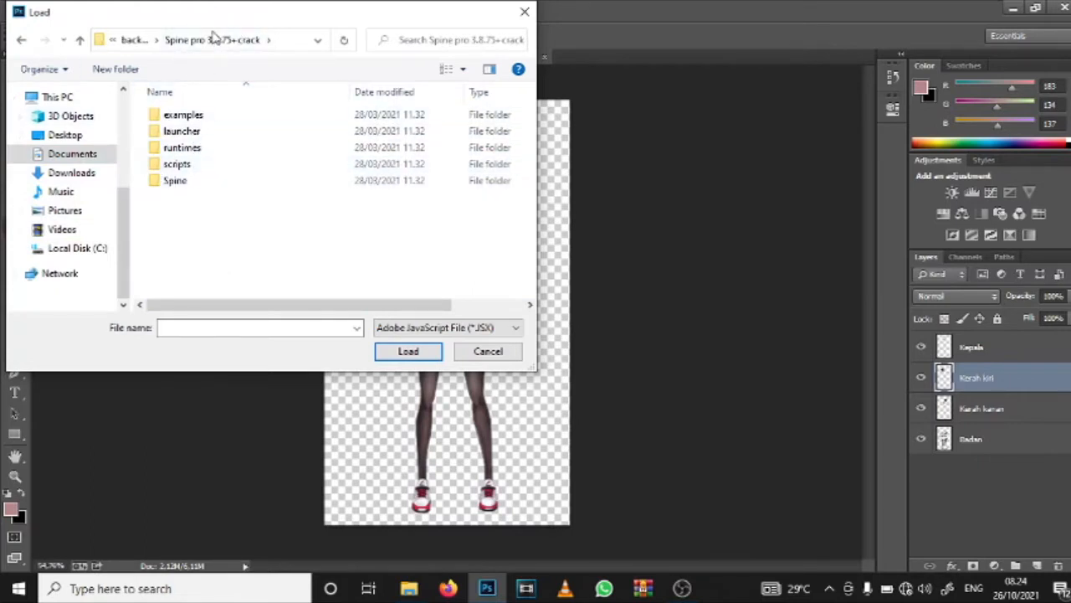
double_click(174, 185)
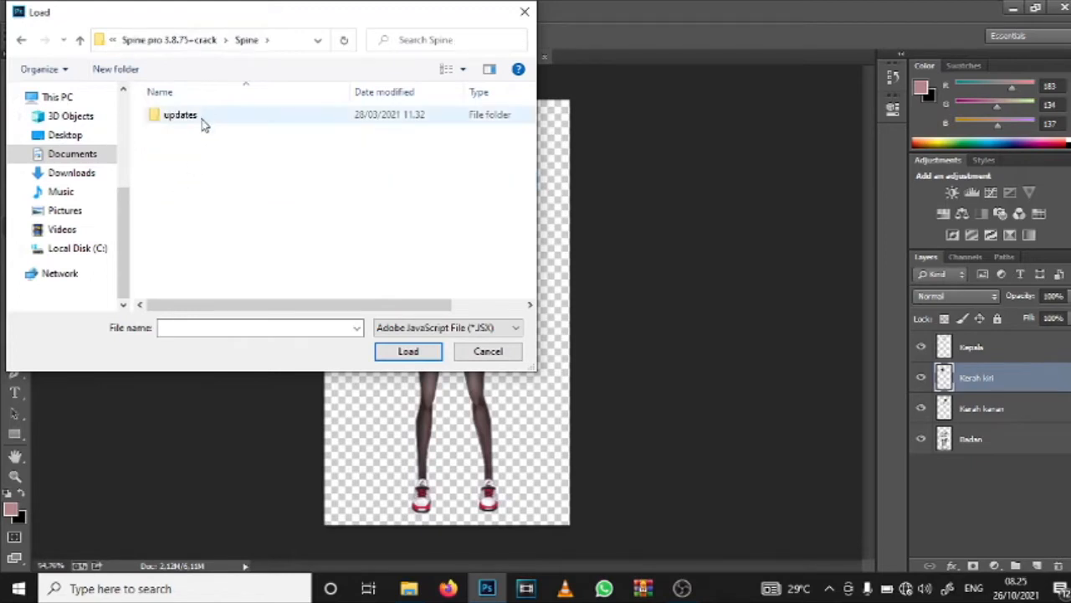
left_click(201, 46)
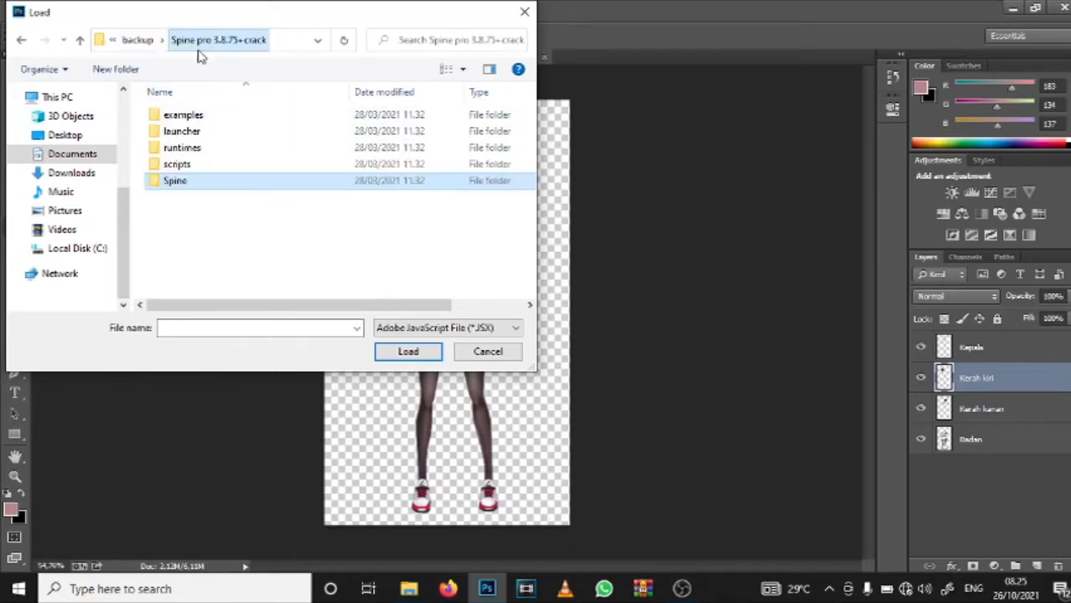
Step: Load the PhotoshopToSpine.jsx script from the photoshop subfolder of scripts
left_click(177, 166)
double_click(176, 166)
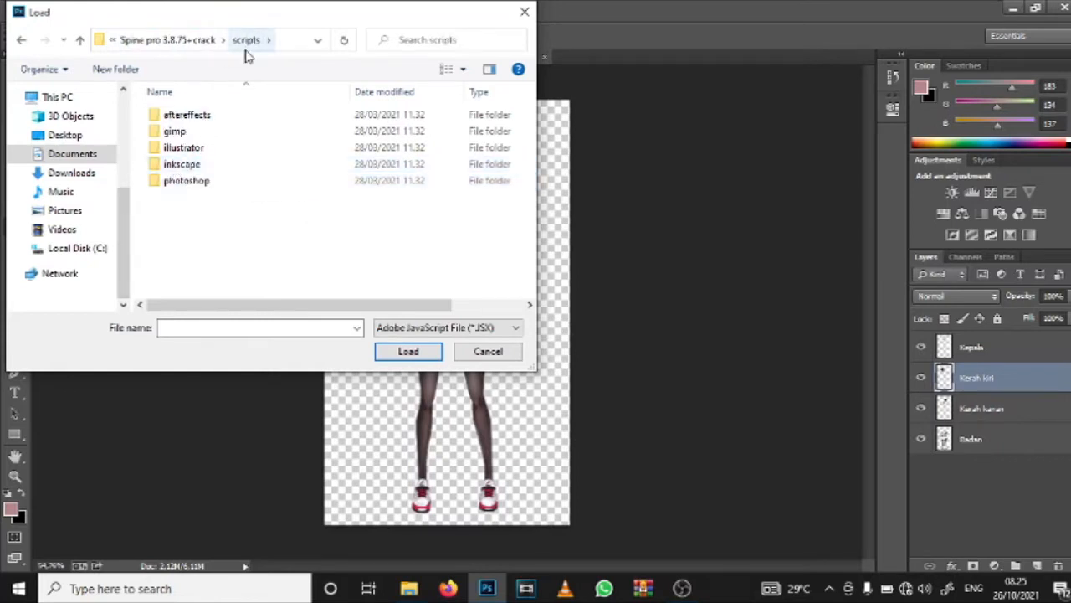
left_click(178, 184)
double_click(178, 184)
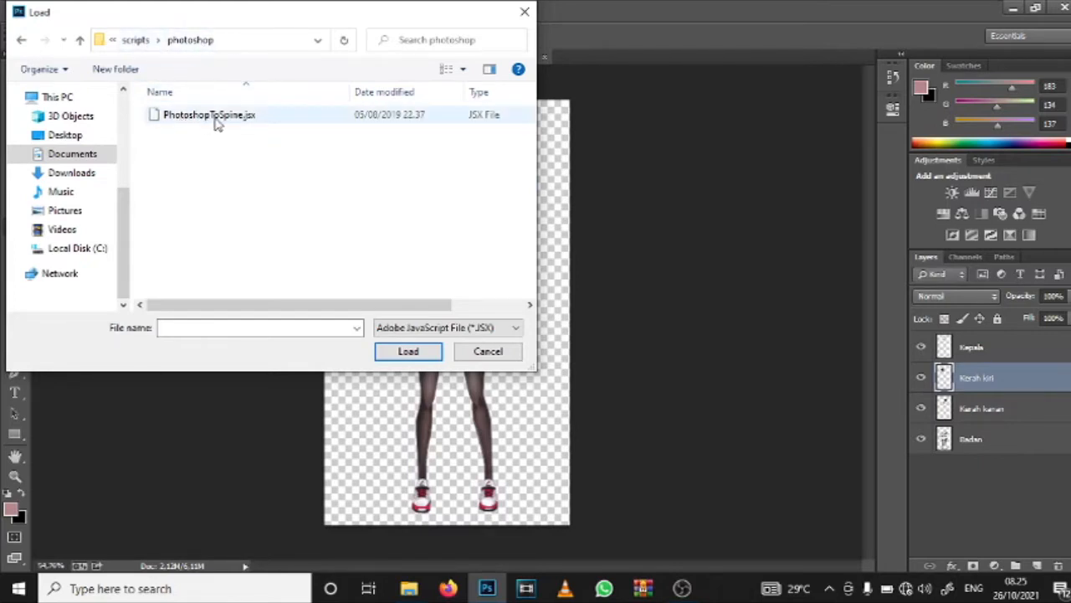
left_click(246, 116)
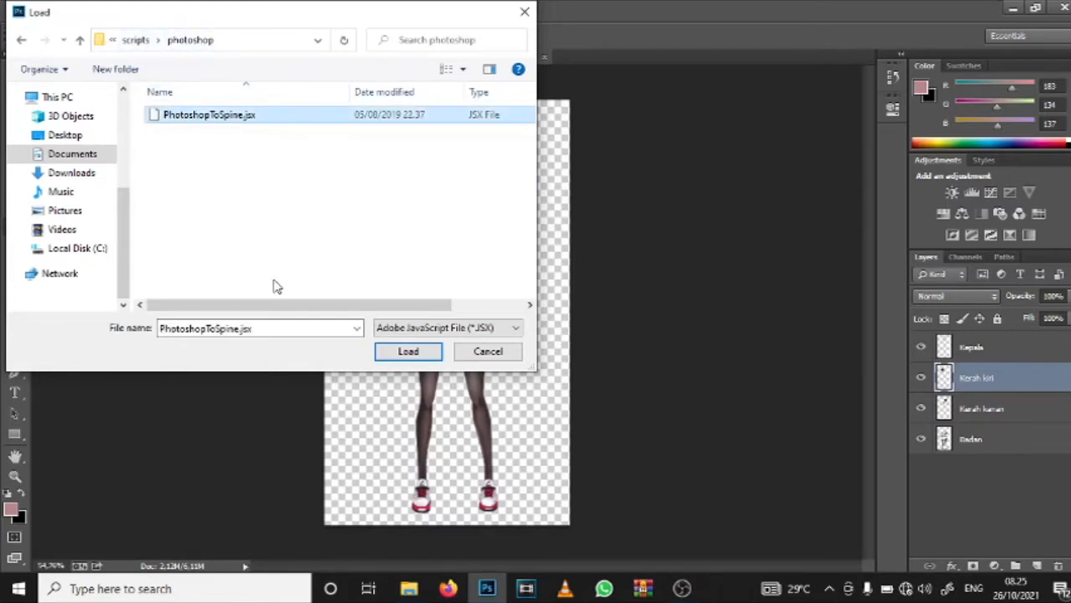
left_click(400, 354)
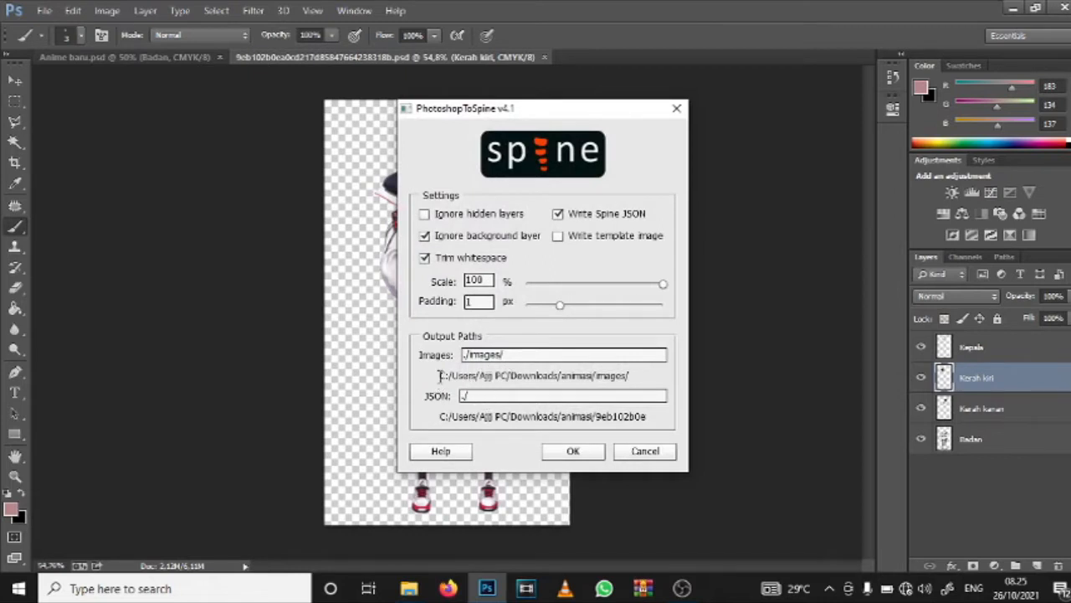
Step: Review the images output path ./images/ and run the Spine export at 100% scale with 1 px padding
left_click_drag(438, 376, 638, 376)
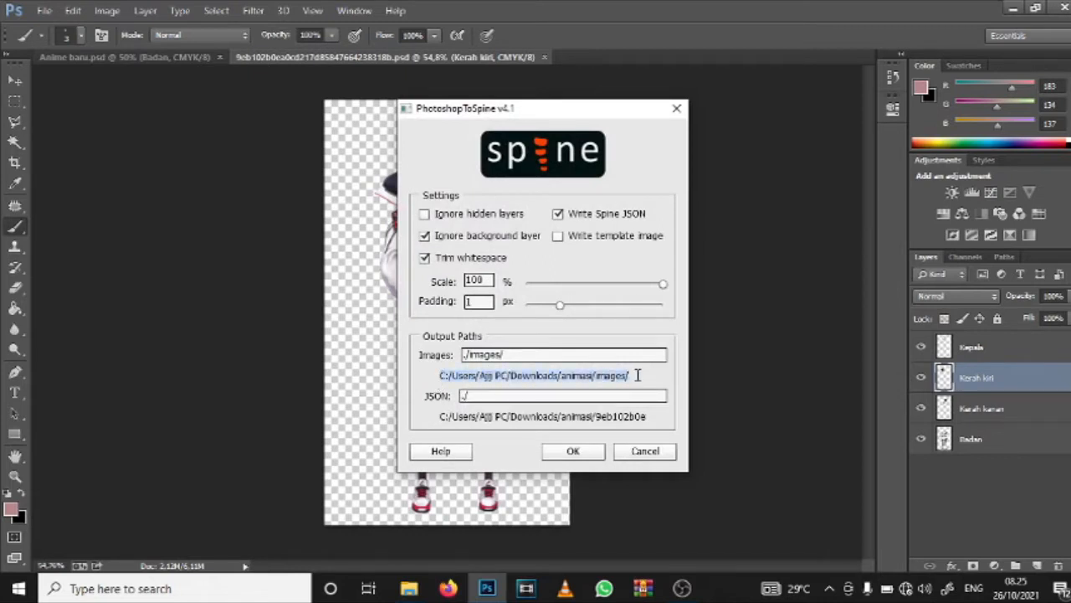
left_click_drag(508, 358, 457, 365)
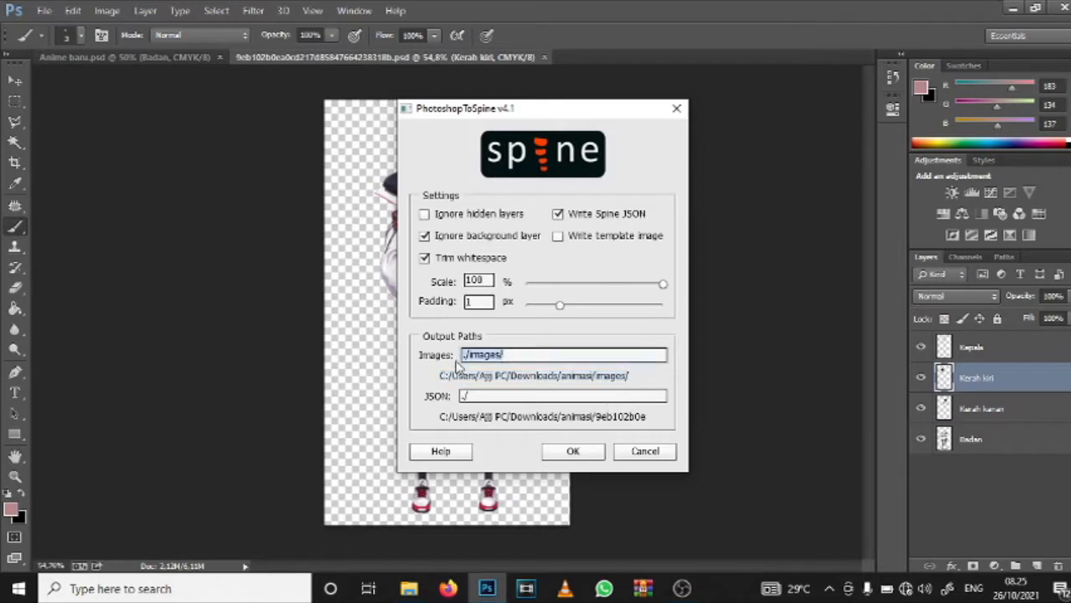
left_click(463, 354)
left_click_drag(526, 358, 617, 371)
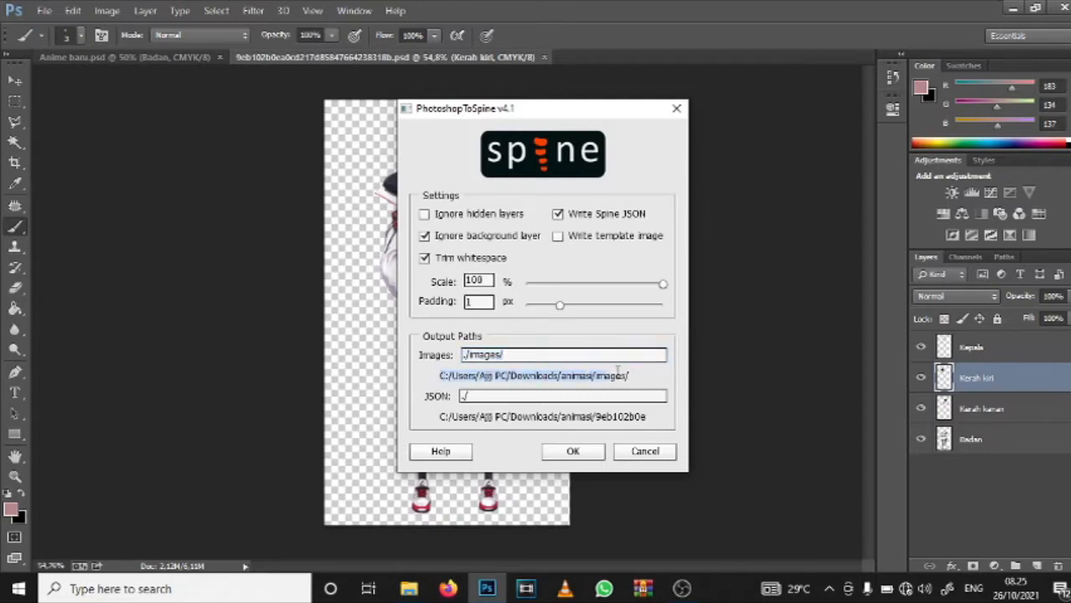
left_click(635, 378)
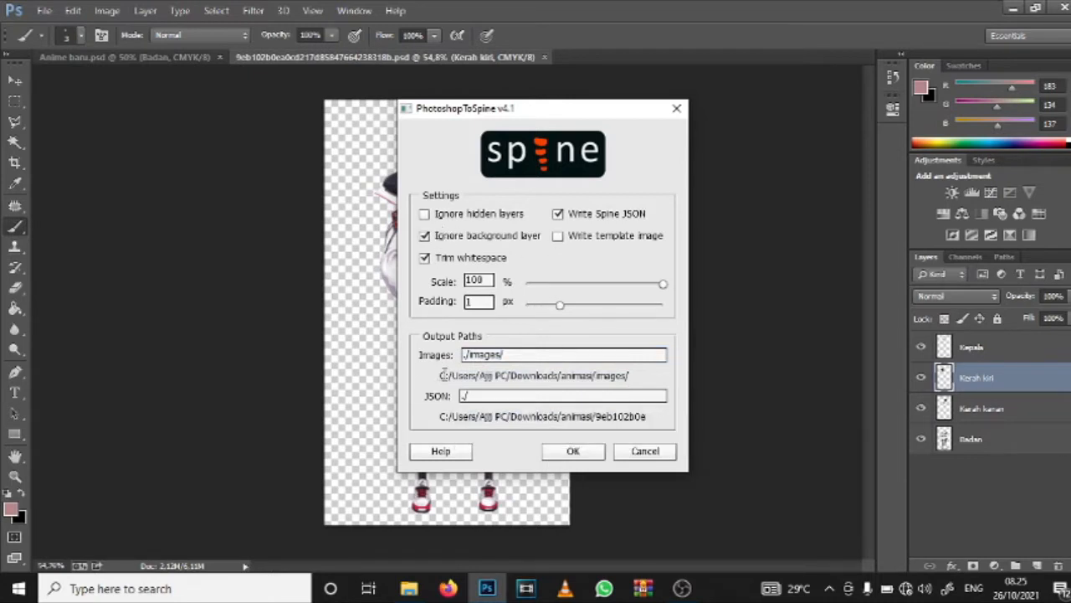
left_click_drag(442, 375, 630, 375)
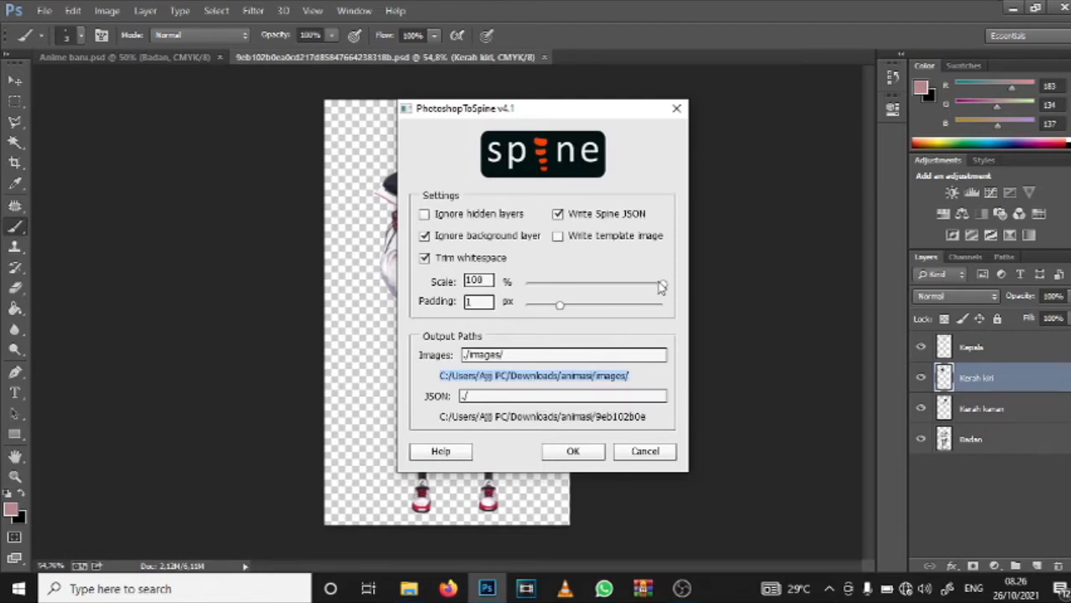
left_click_drag(662, 287, 702, 295)
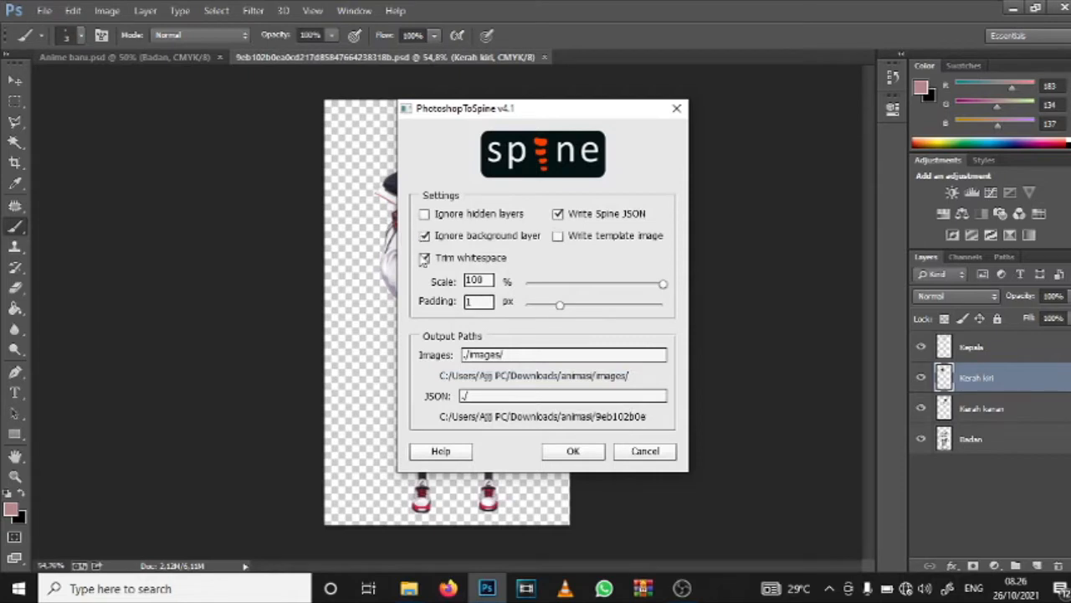
left_click(575, 451)
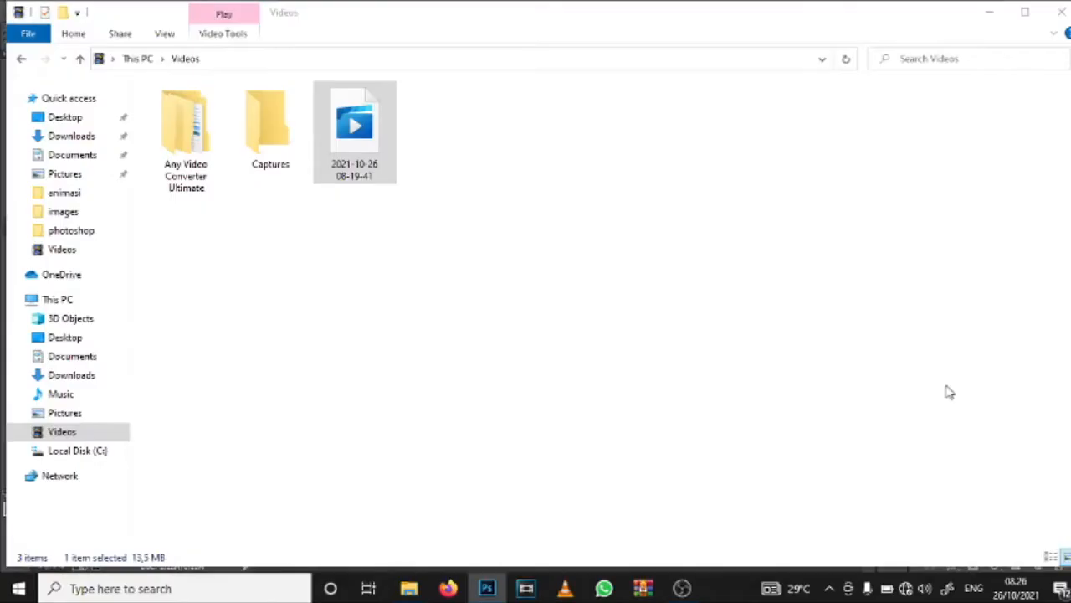
left_click(496, 593)
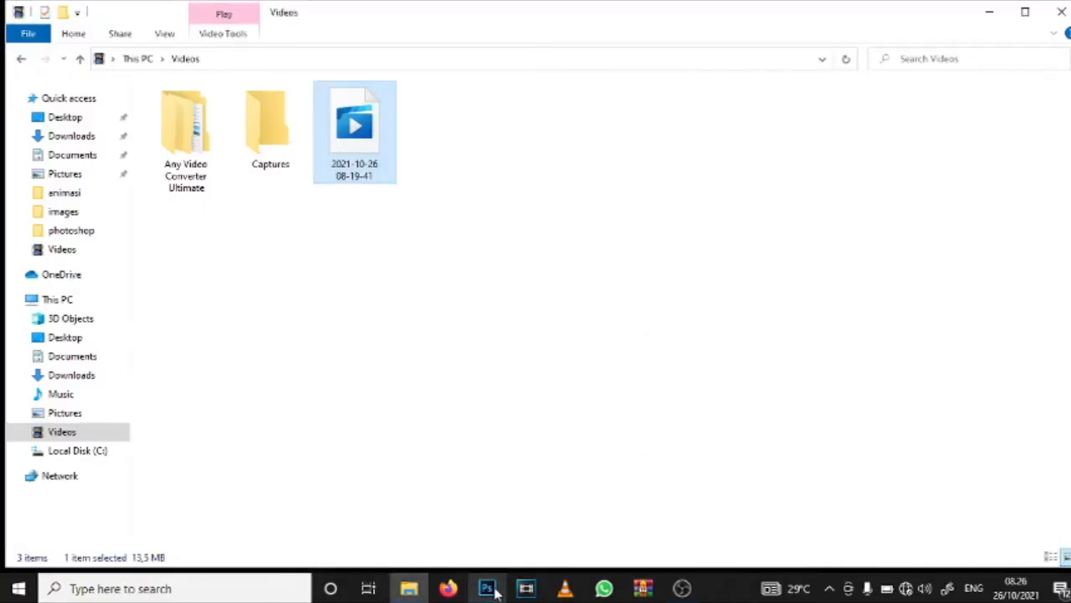
left_click(495, 592)
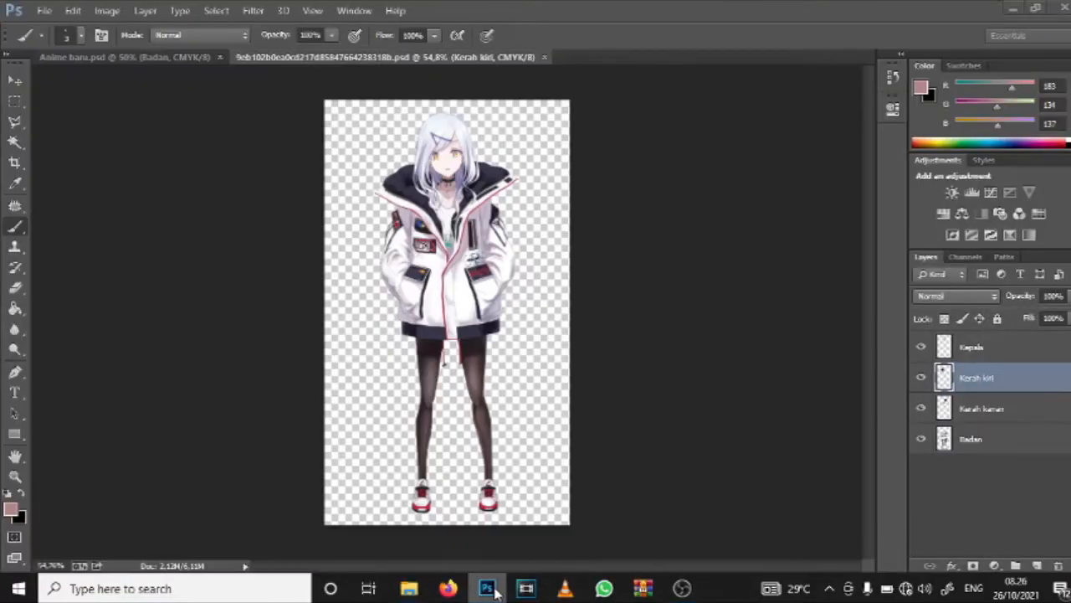
left_click(495, 593)
left_click(496, 593)
left_click(496, 592)
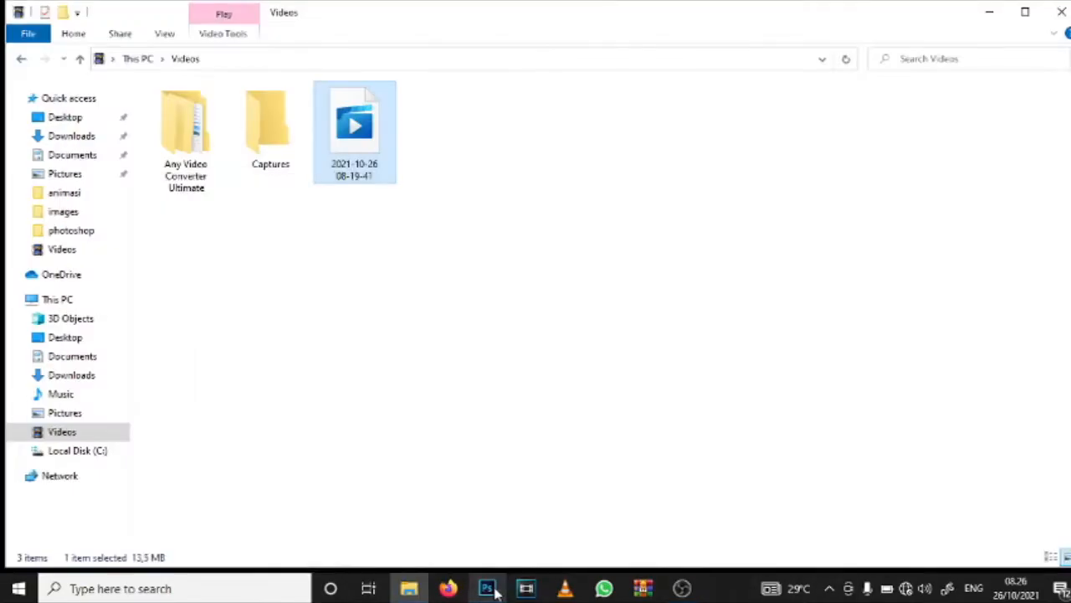
Step: Switch to File Explorer and open the images folder inside Downloads > animasi
left_click(425, 590)
left_click(425, 591)
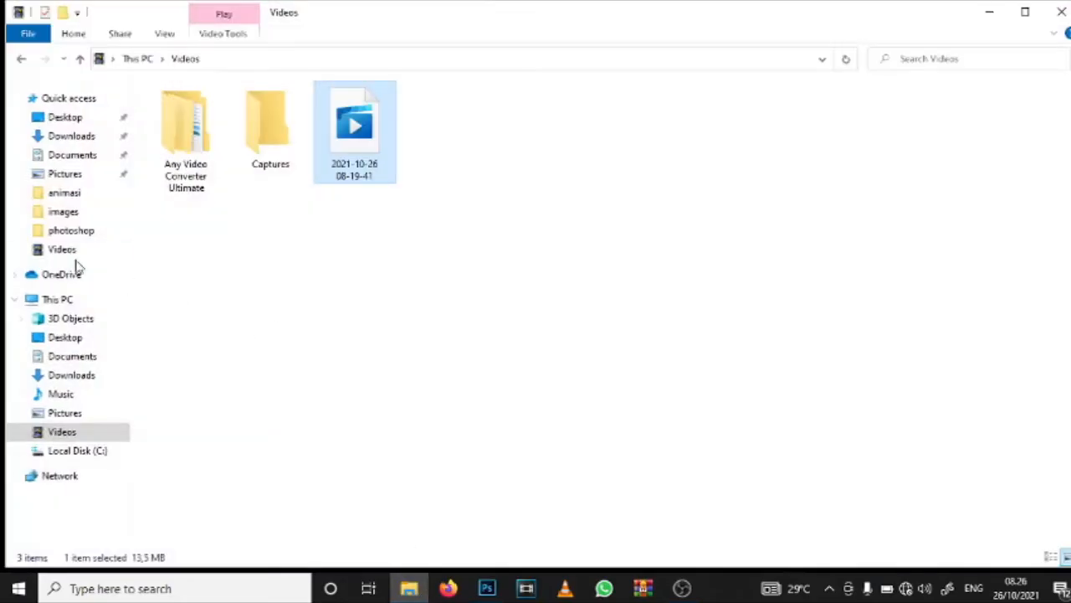
left_click(77, 156)
left_click(77, 138)
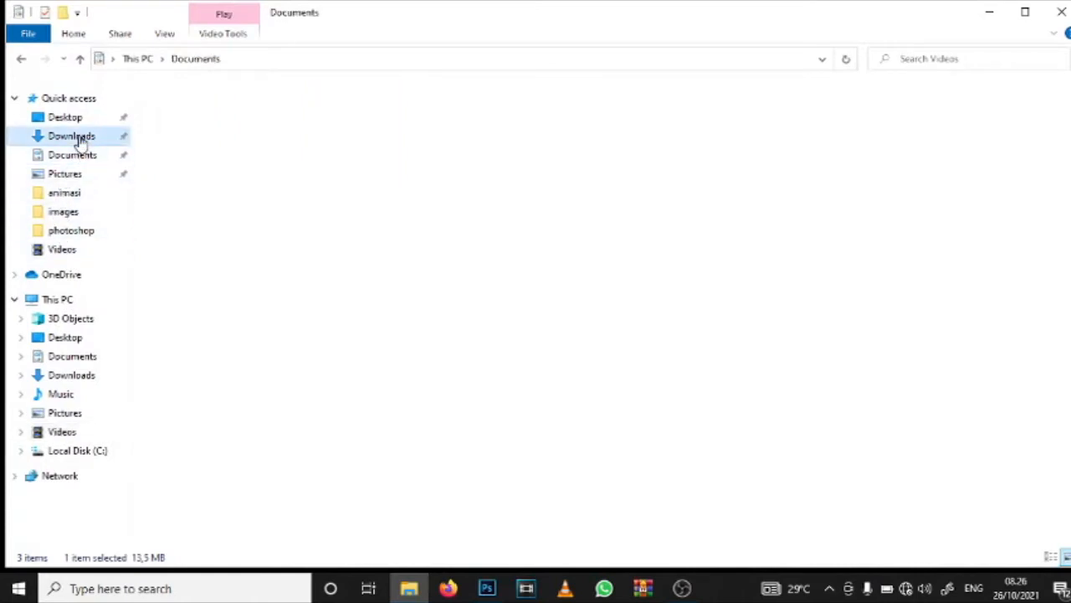
double_click(168, 170)
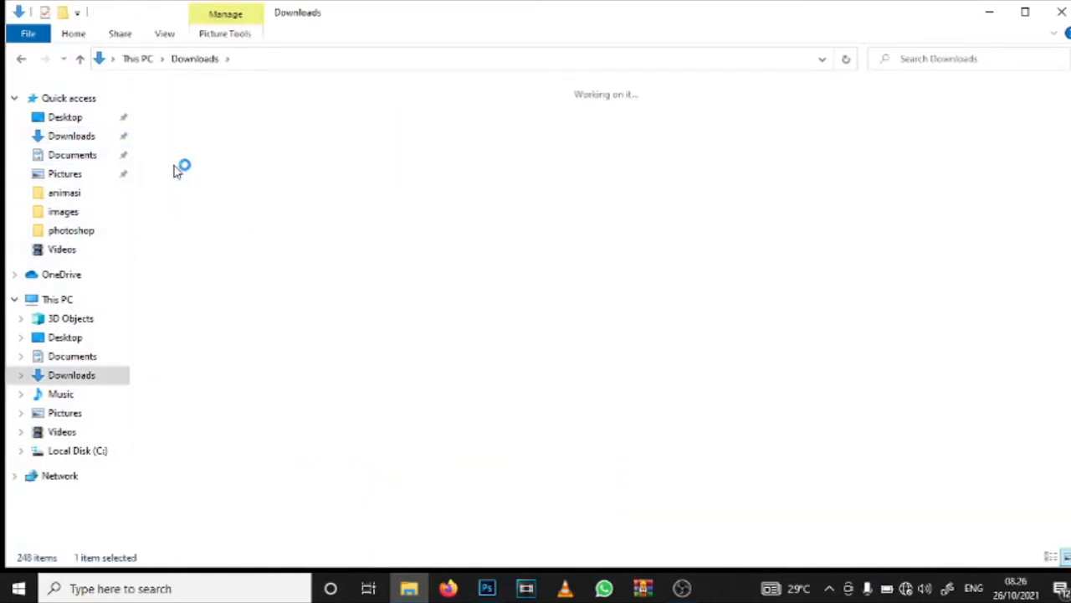
double_click(282, 169)
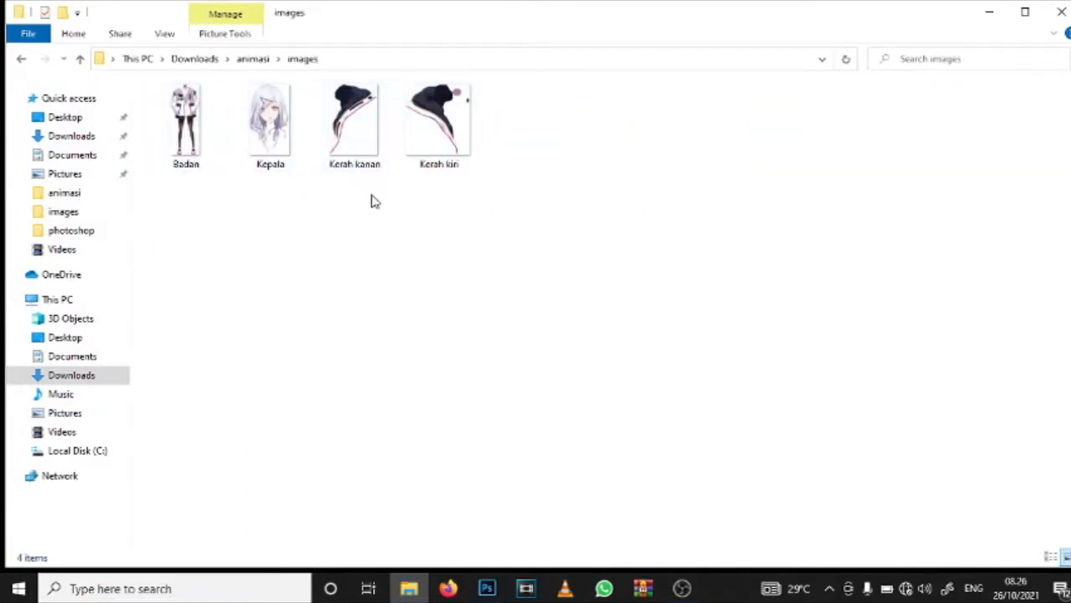
Step: Check the exported layer images Badan, Kepala, Kerah kanan and Kerah kiri
left_click(198, 157)
left_click(252, 137)
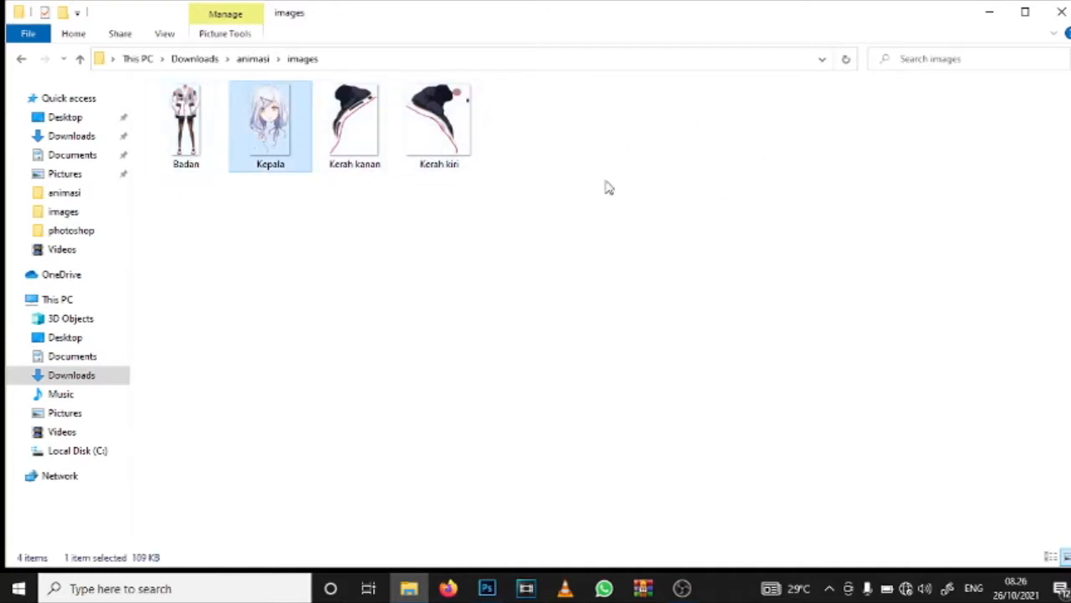
left_click(437, 139)
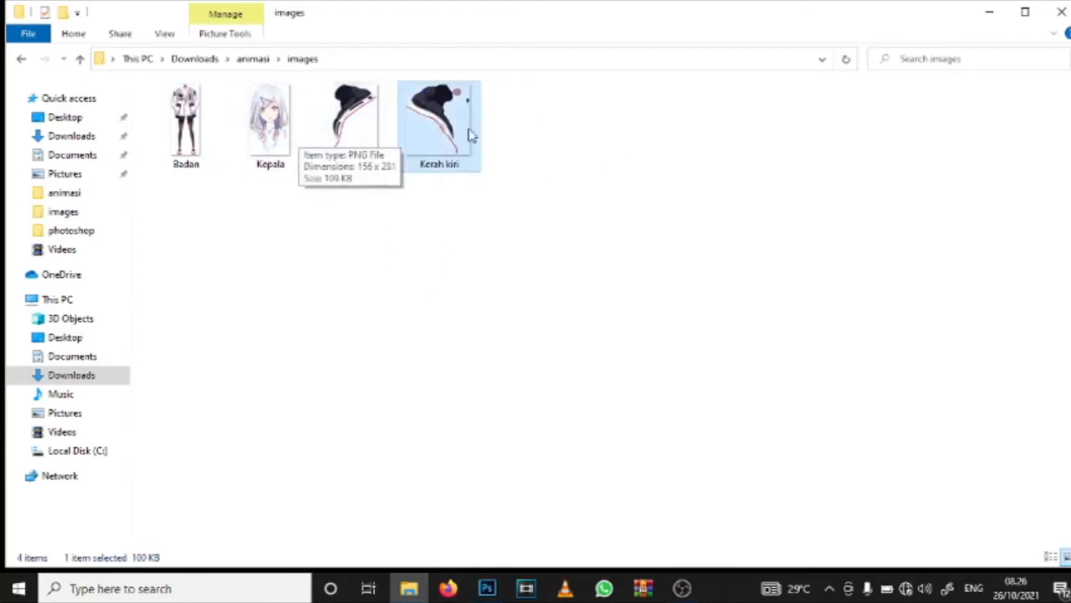
left_click(186, 126)
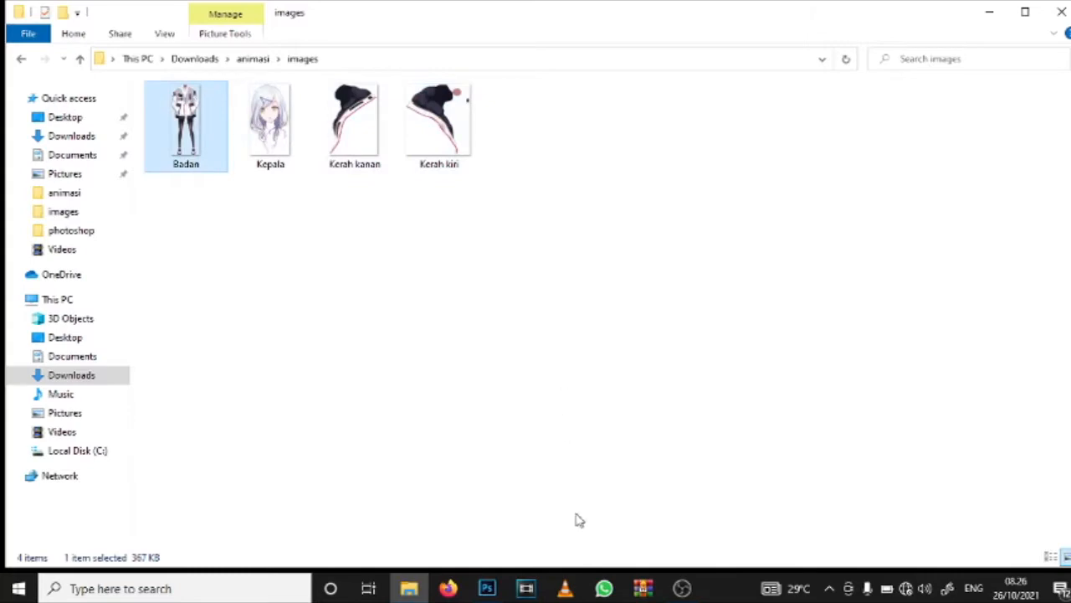
Step: Minimize the open windows, launch Spine from the desktop and open the recent anime project to view the rigged character
left_click(487, 589)
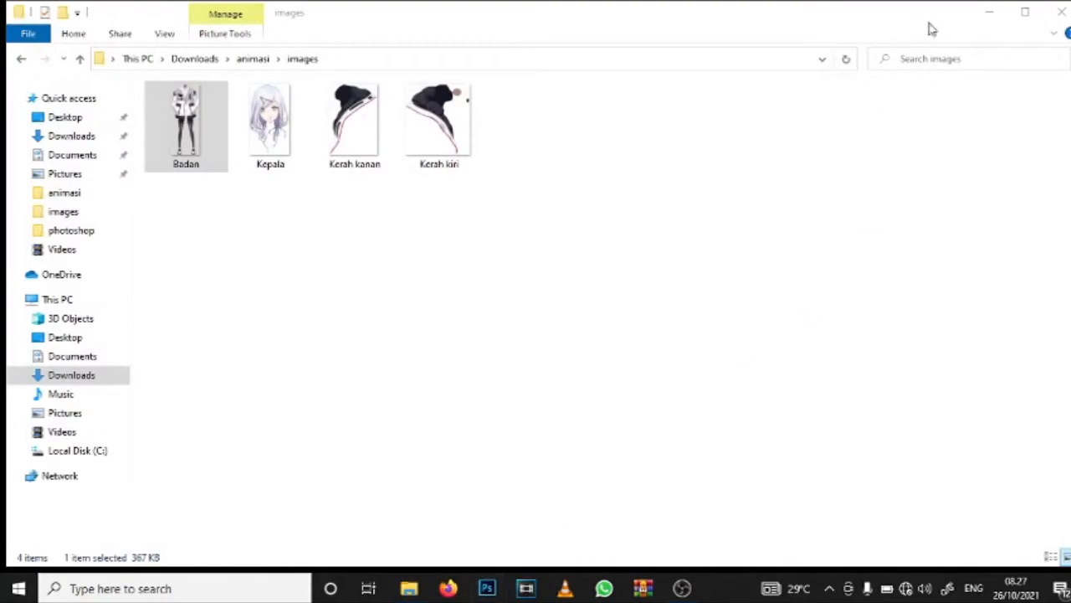
left_click(989, 11)
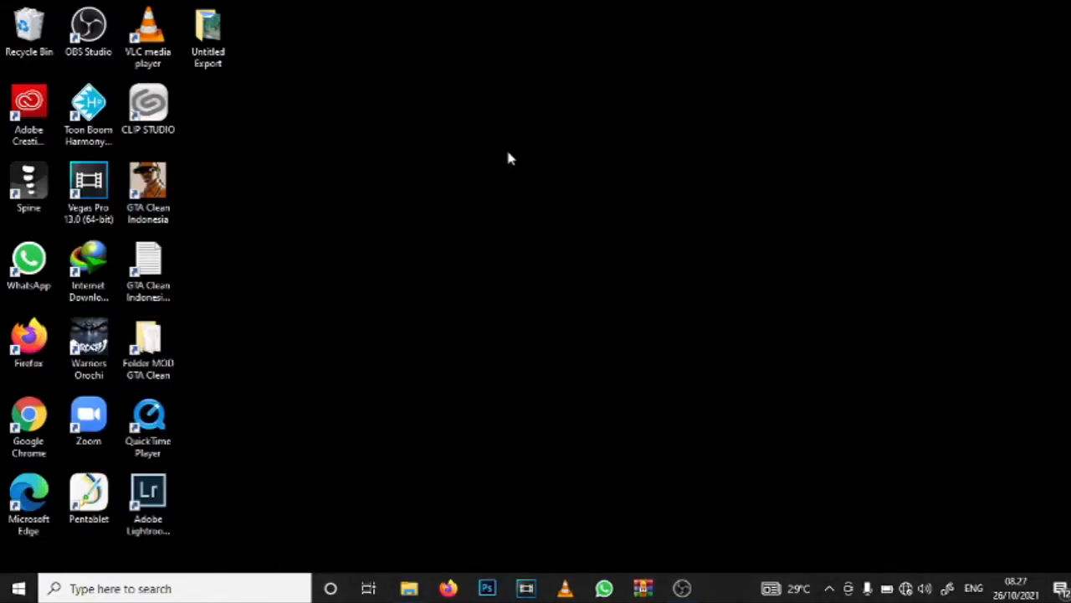
double_click(42, 204)
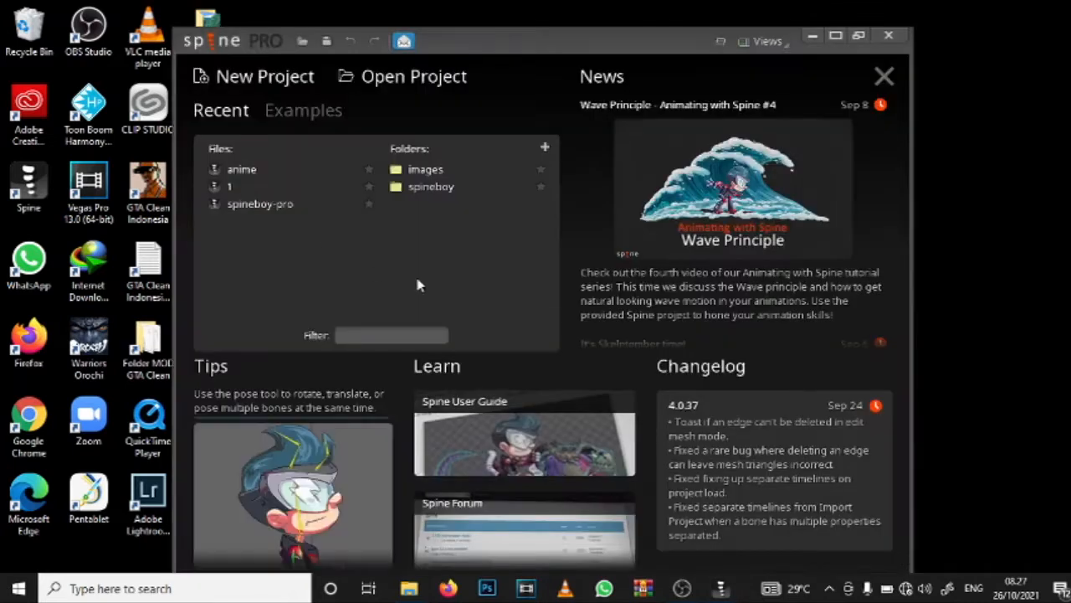
left_click(278, 171)
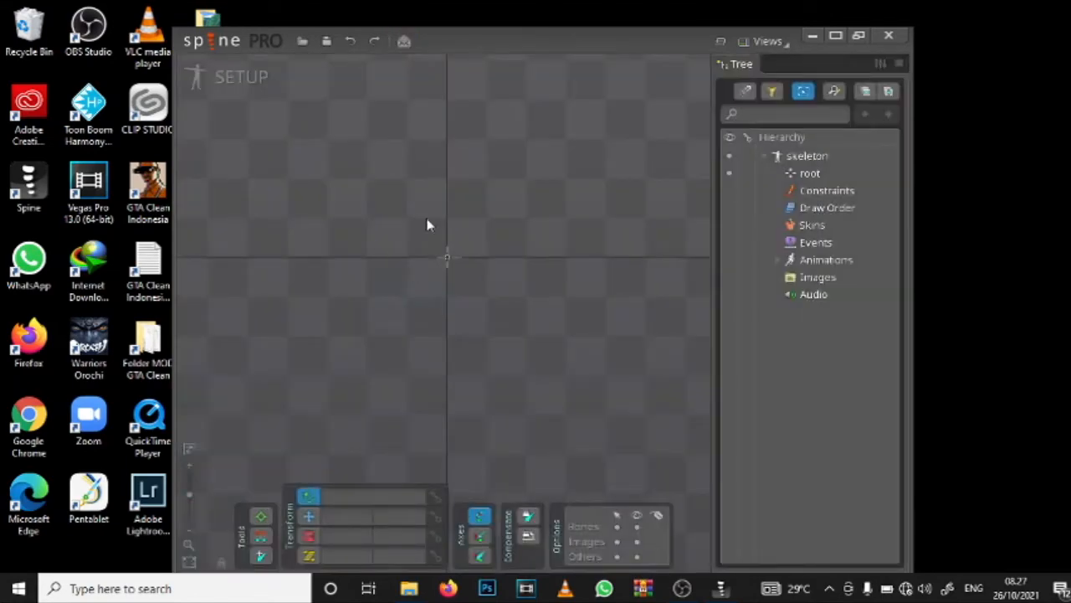
scroll(389, 198, "up", 3)
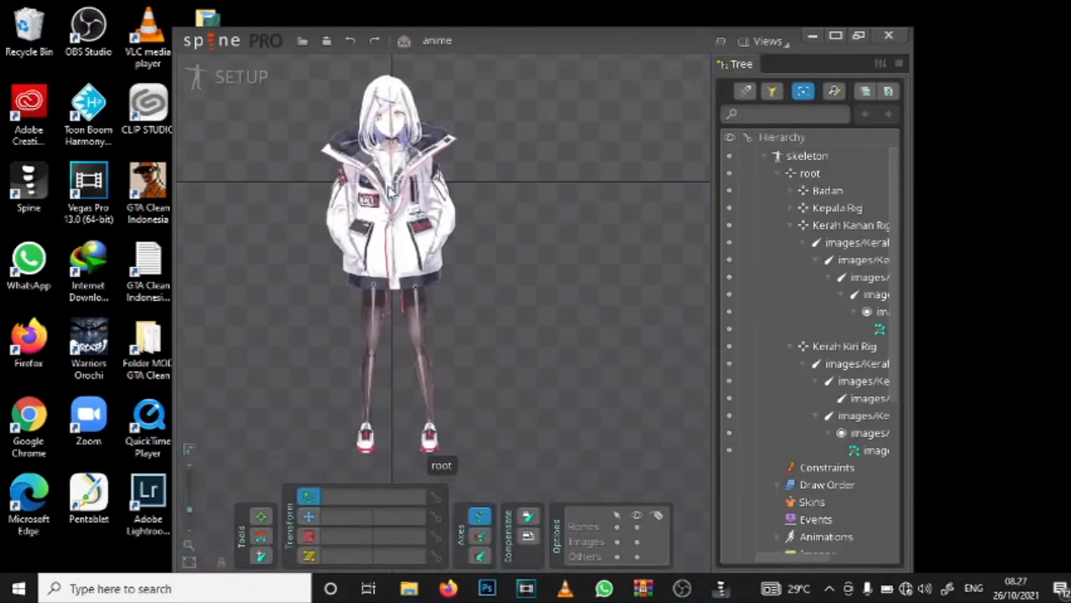
scroll(389, 198, "up", 5)
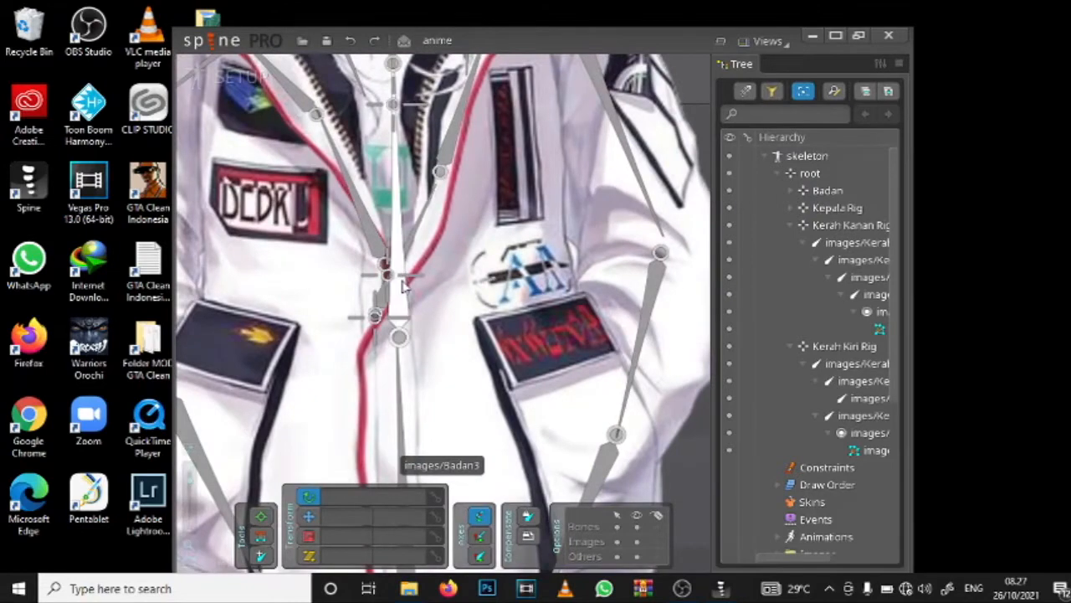
scroll(424, 209, "down", 8)
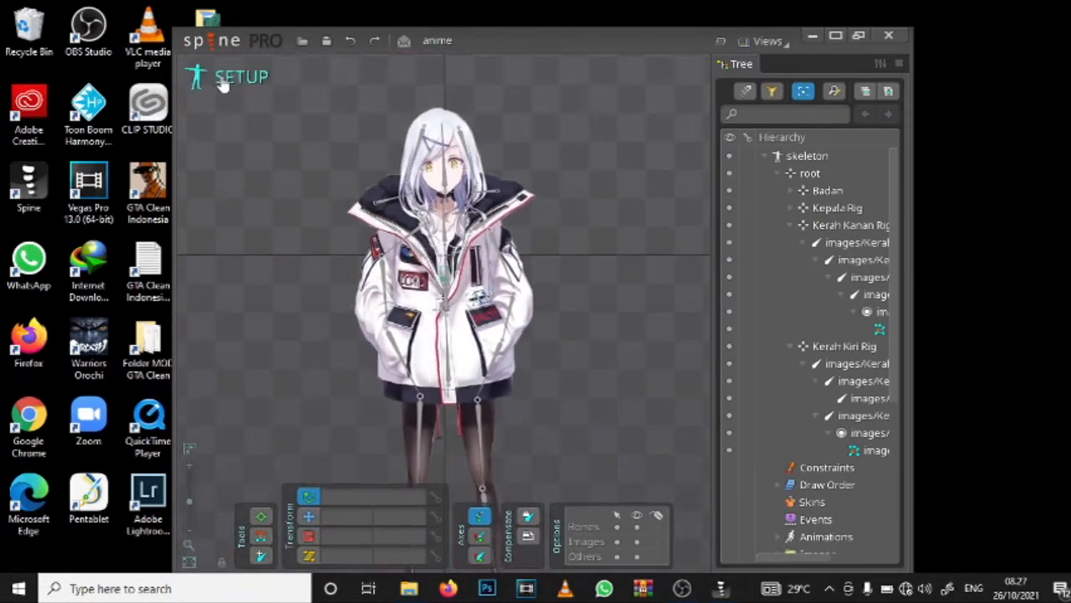
Step: Start a new project from the open anime project and close Spine
left_click(209, 42)
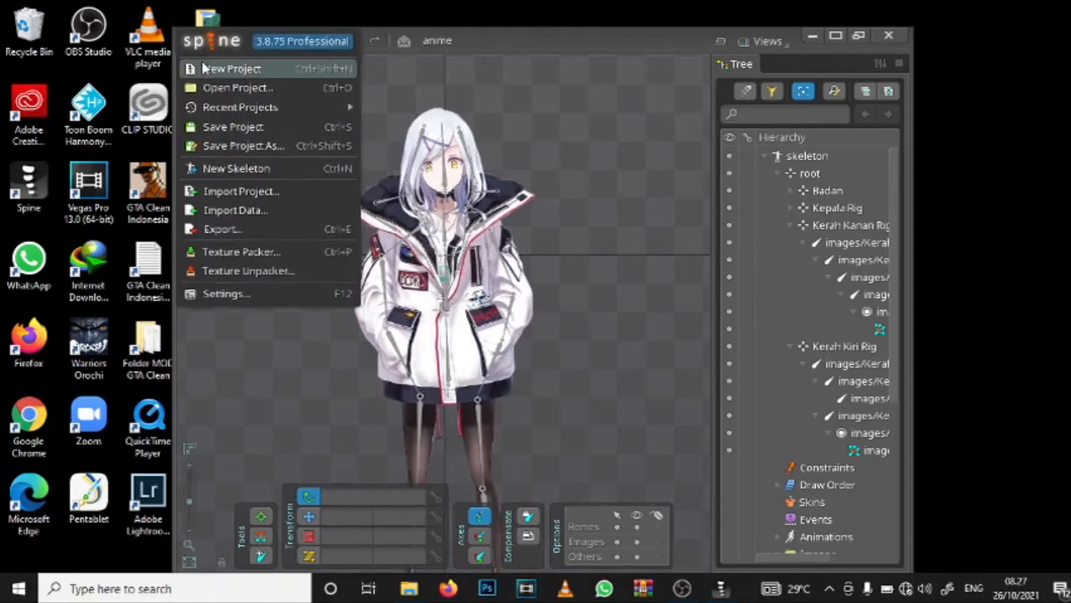
left_click(206, 69)
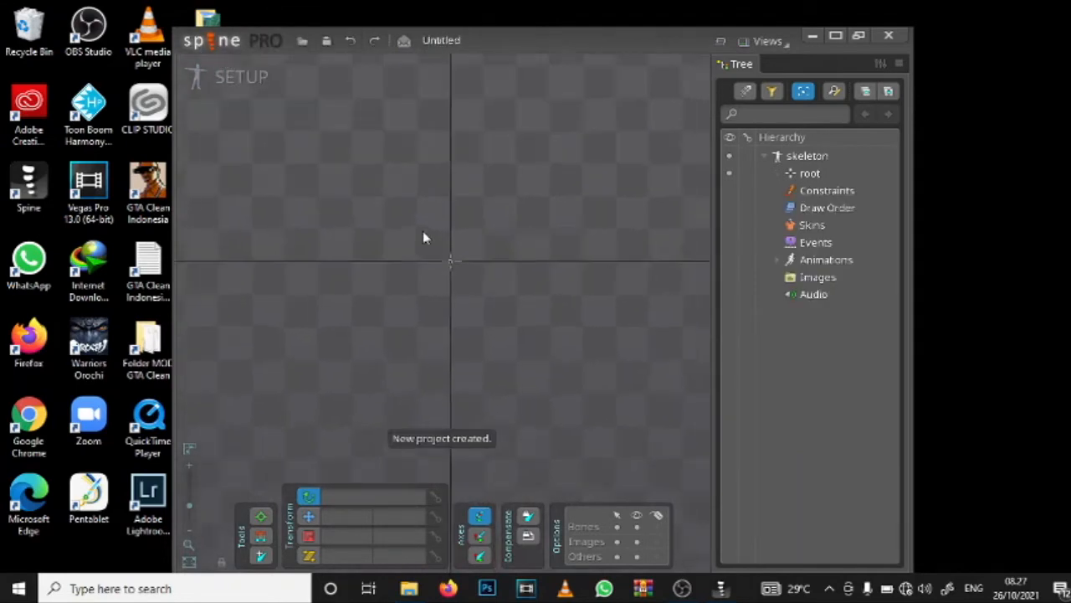
left_click(888, 35)
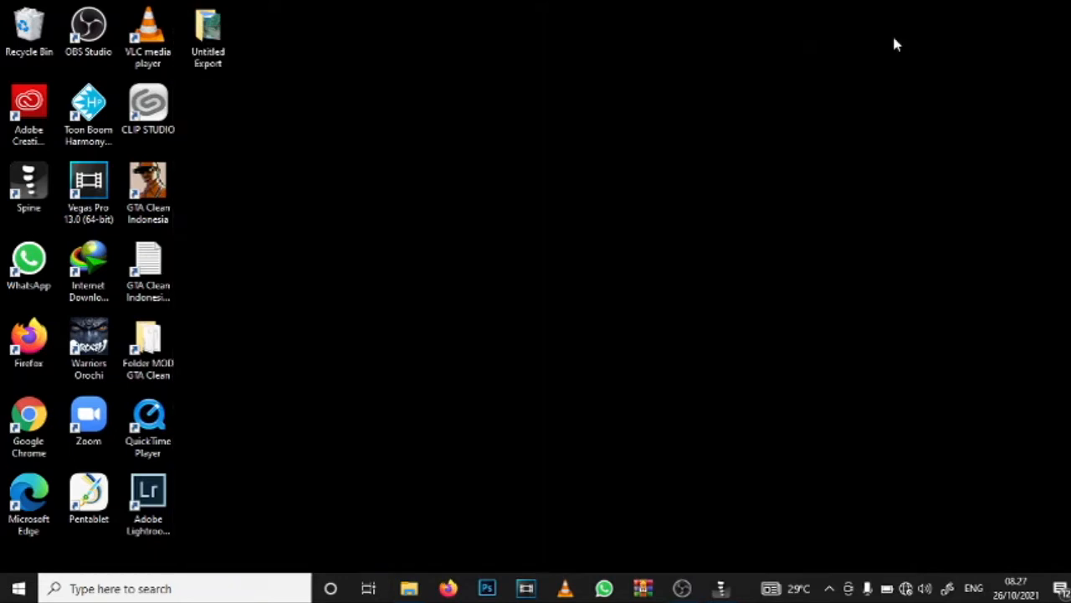
Step: Launch Spine again with a new project and enlarge its window and viewport by narrowing the tree
double_click(31, 194)
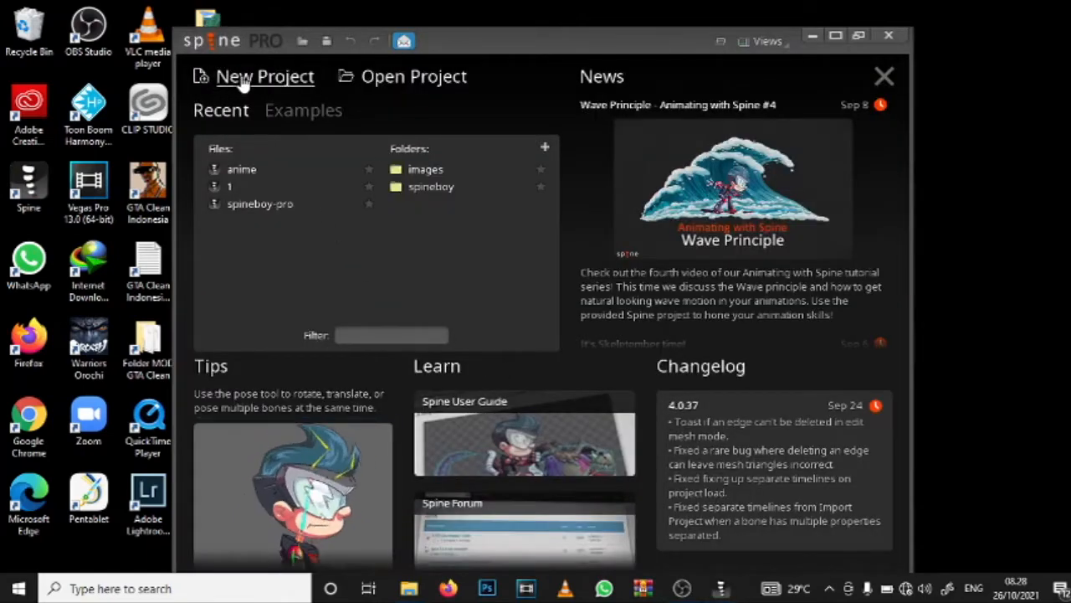
left_click(243, 79)
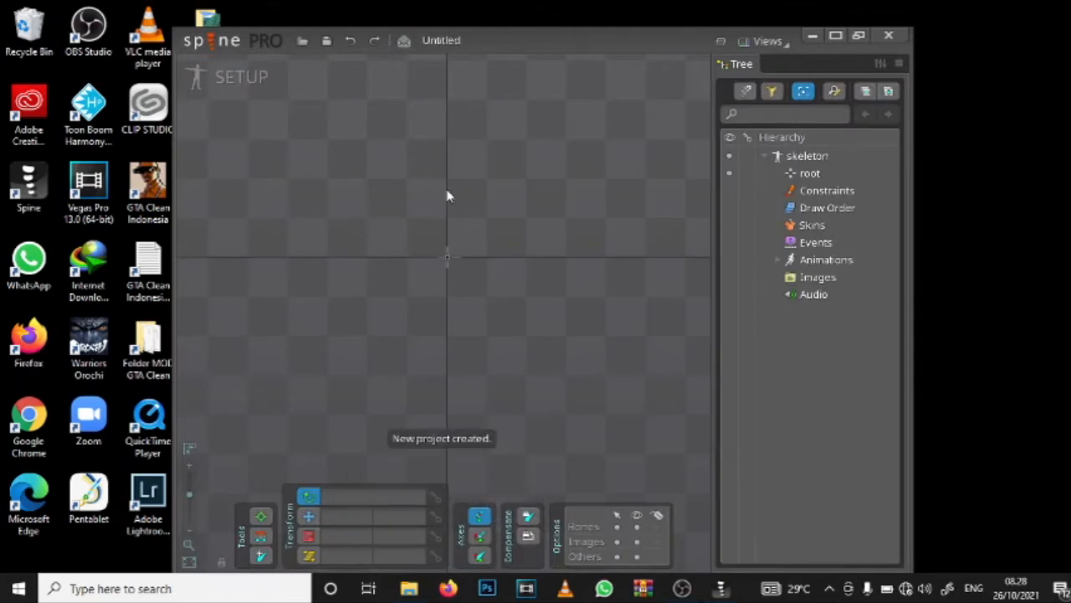
left_click(859, 36)
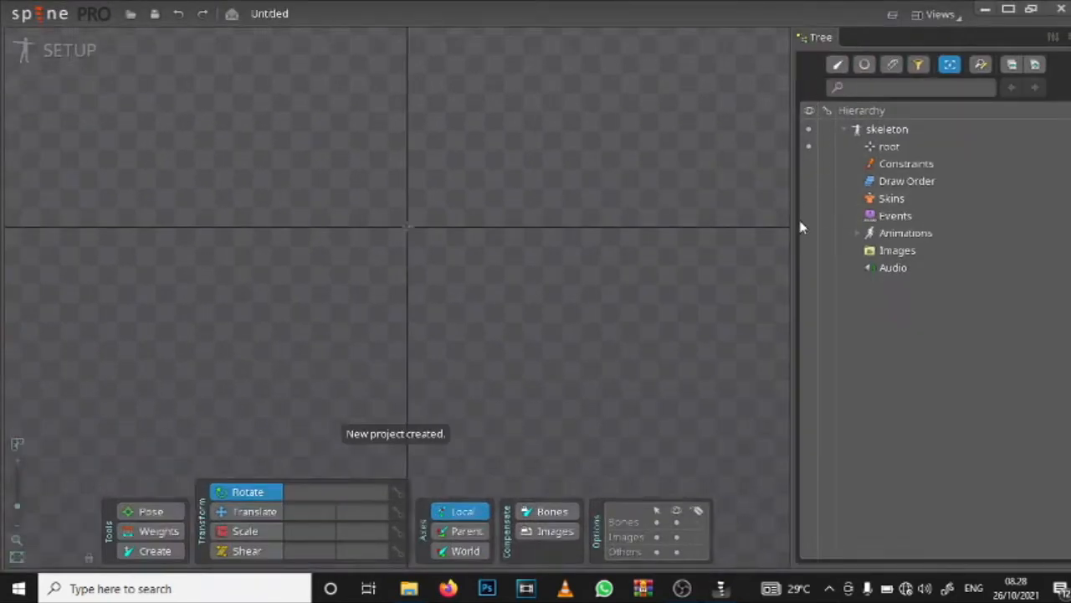
left_click_drag(791, 230, 868, 228)
scroll(560, 384, "up", 5)
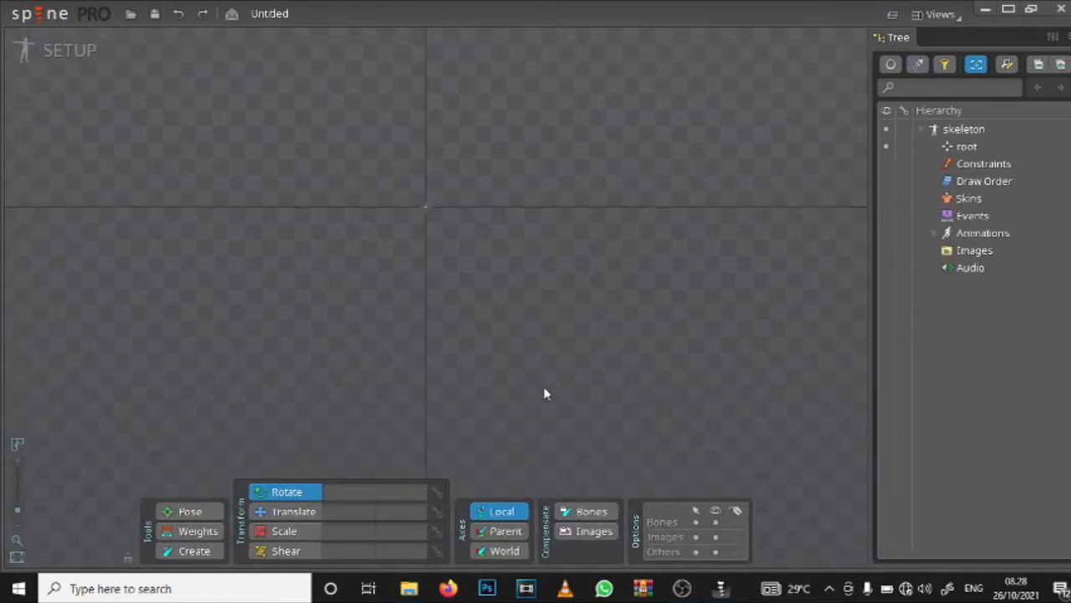
Step: Try rotating the root bone, undo the rotation and activate the Translate tool
left_click_drag(425, 206, 600, 209)
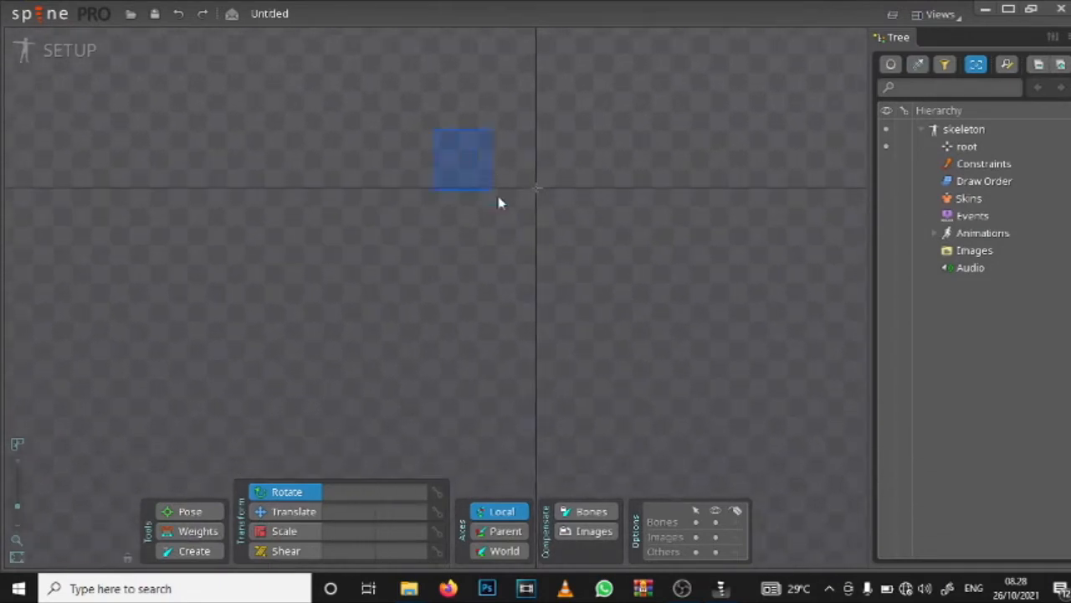
left_click_drag(498, 197, 676, 393)
left_click_drag(490, 161, 650, 338)
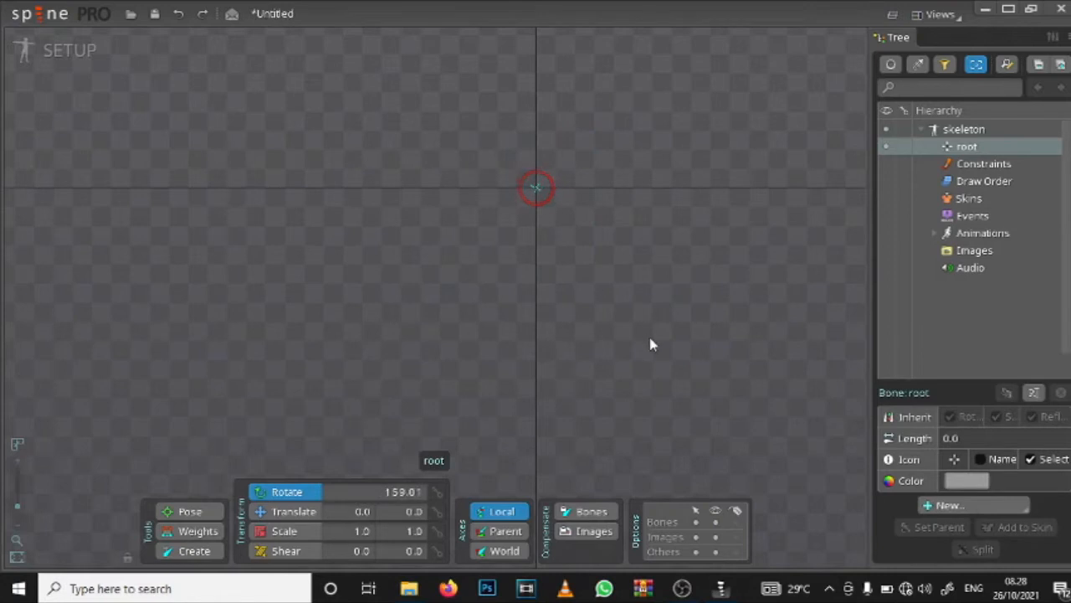
key("t")
key("ctrl+z")
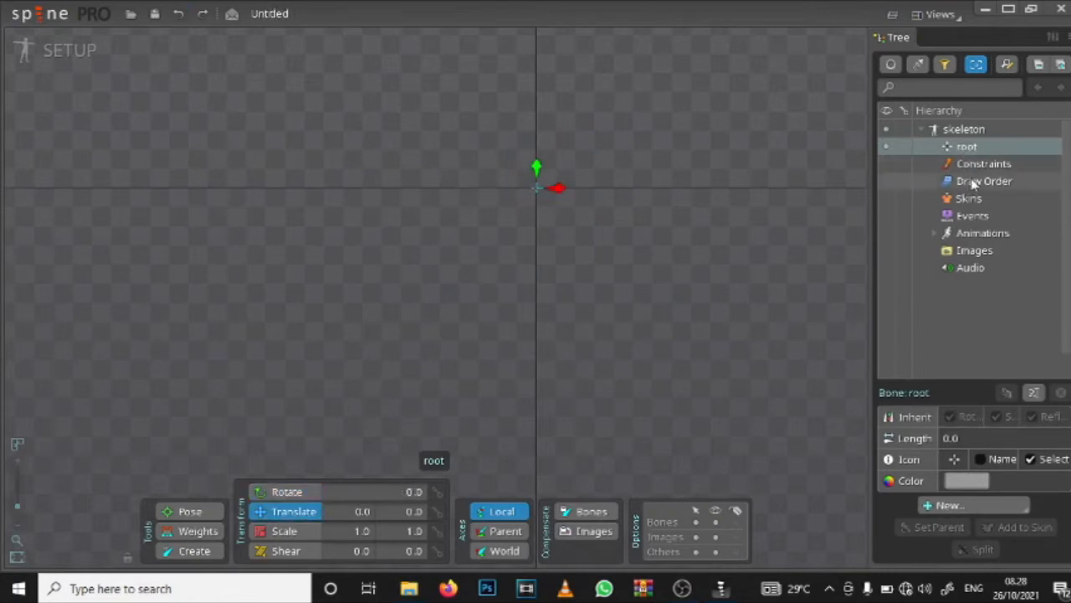
scroll(602, 170, "up", 5)
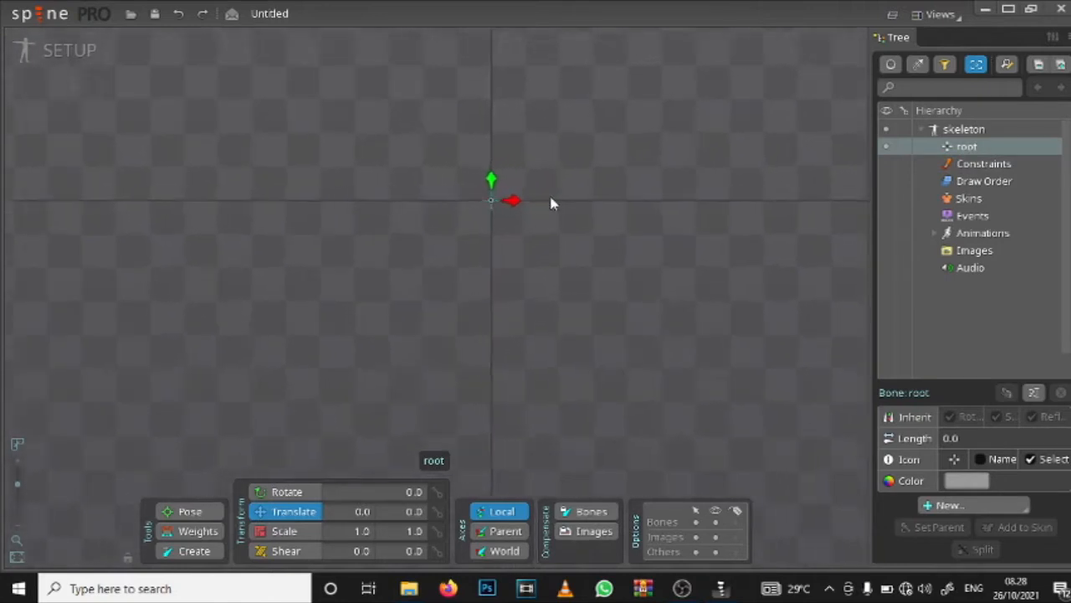
left_click_drag(474, 200, 456, 220)
scroll(474, 200, "down", 5)
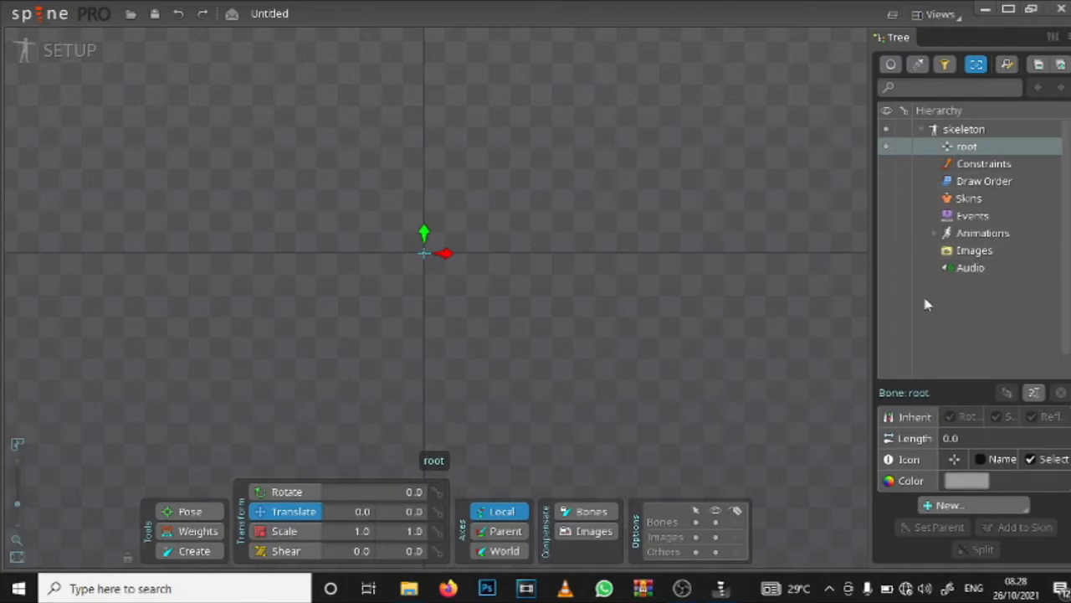
Step: Set the skeleton's image files path to the images folder inside Downloads > animasi
left_click(43, 14)
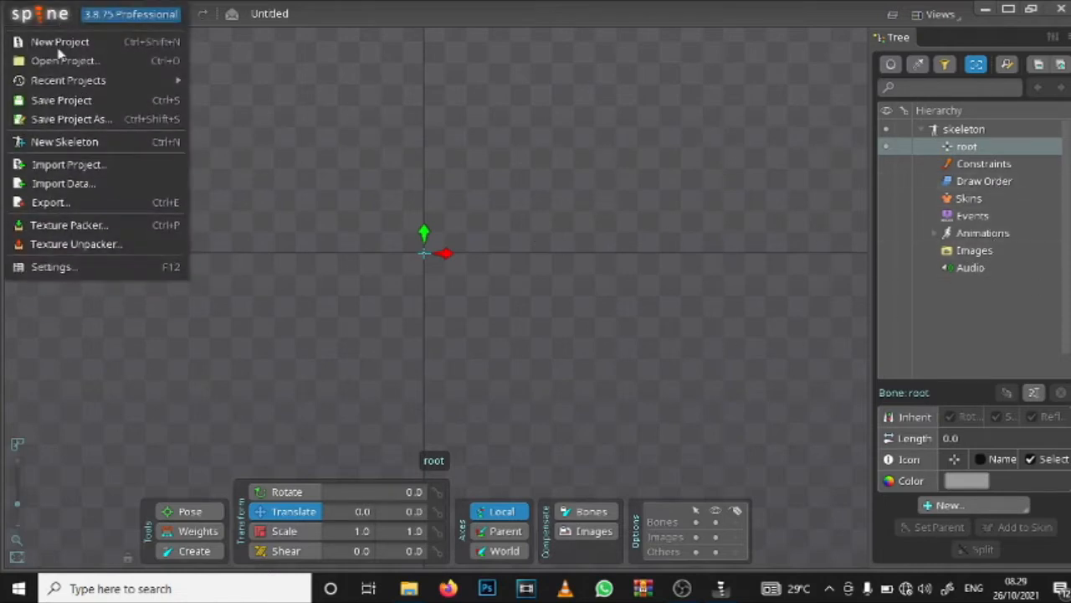
left_click(965, 250)
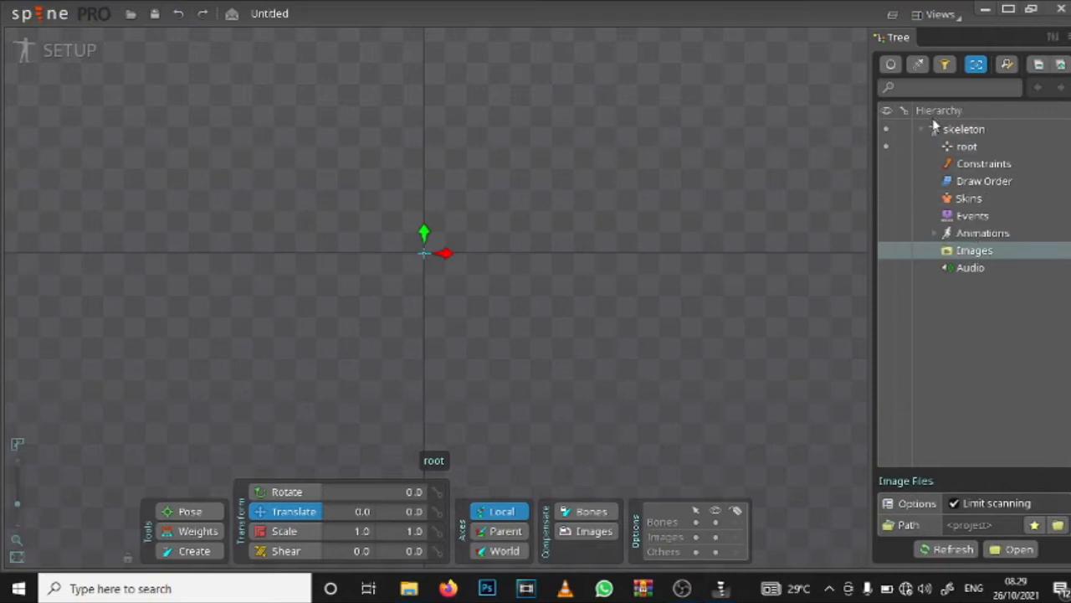
left_click(1059, 527)
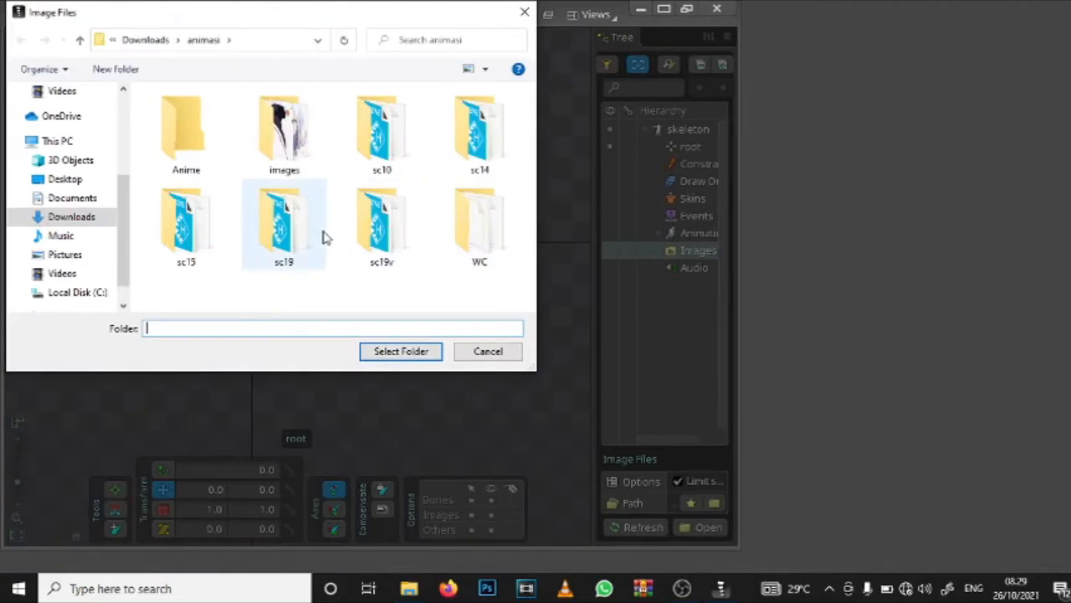
left_click(279, 162)
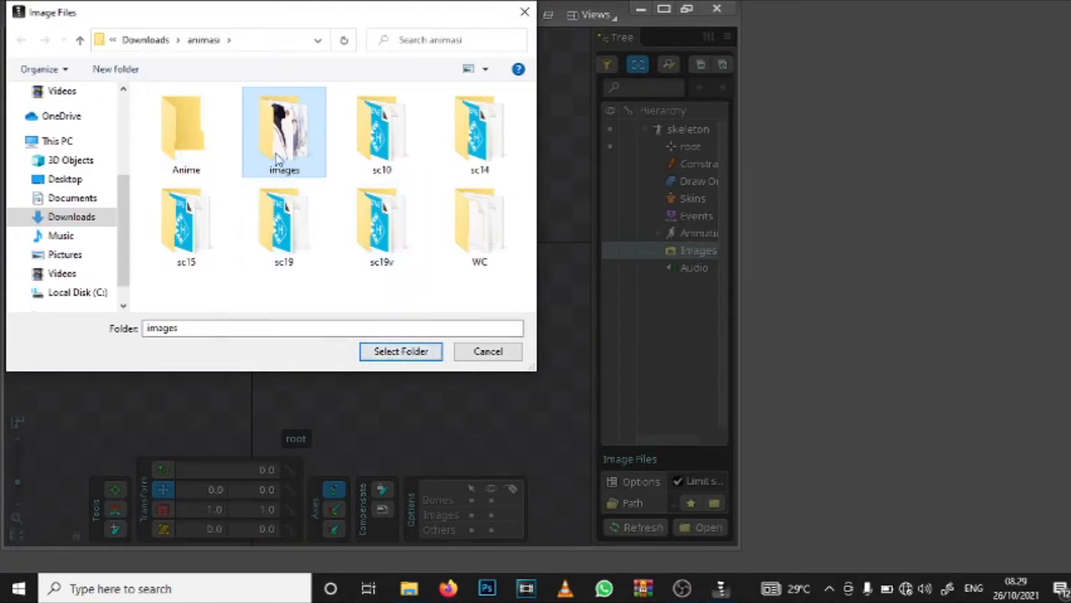
left_click(407, 355)
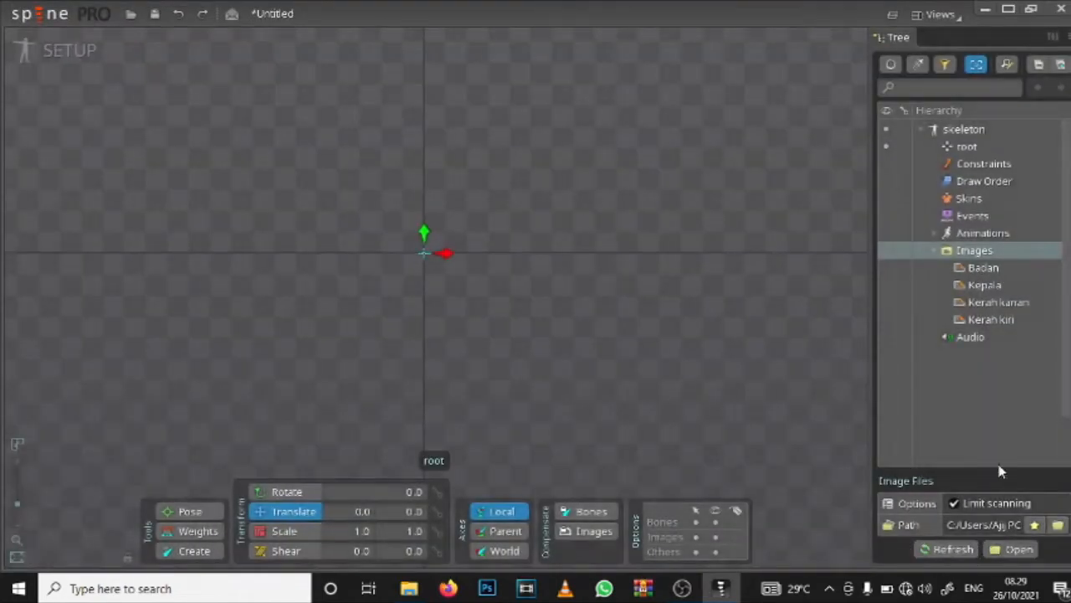
Step: Select the images Badan, Kepala, Kerah kanan and Kerah kiri and place all four in the viewport
left_click(984, 268)
key("Down")
key("Down")
key("Down")
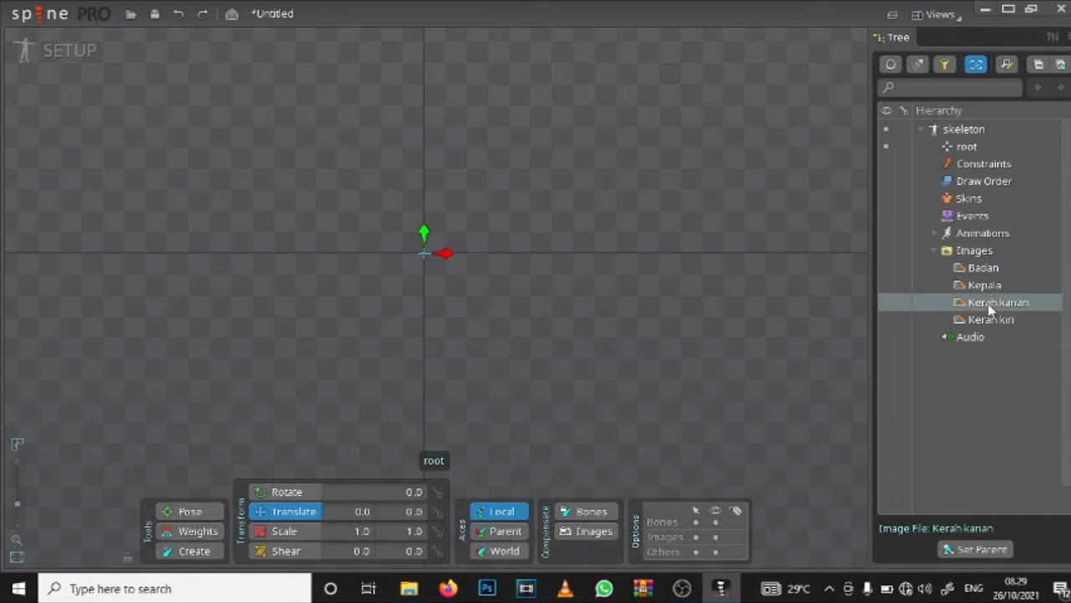
left_click(983, 275)
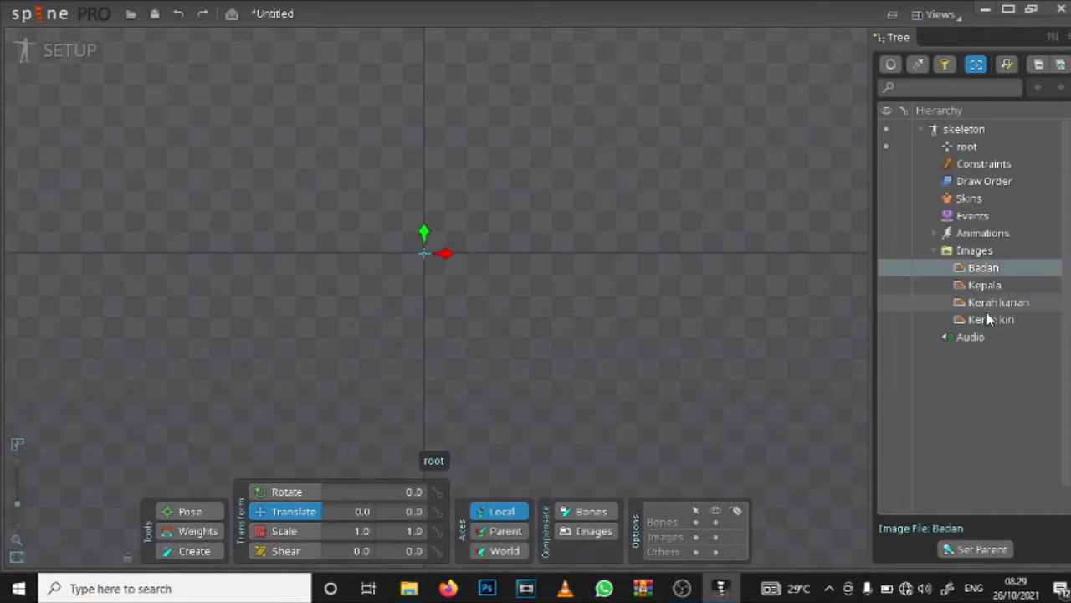
left_click(988, 317, "shift")
left_click_drag(995, 306, 323, 198)
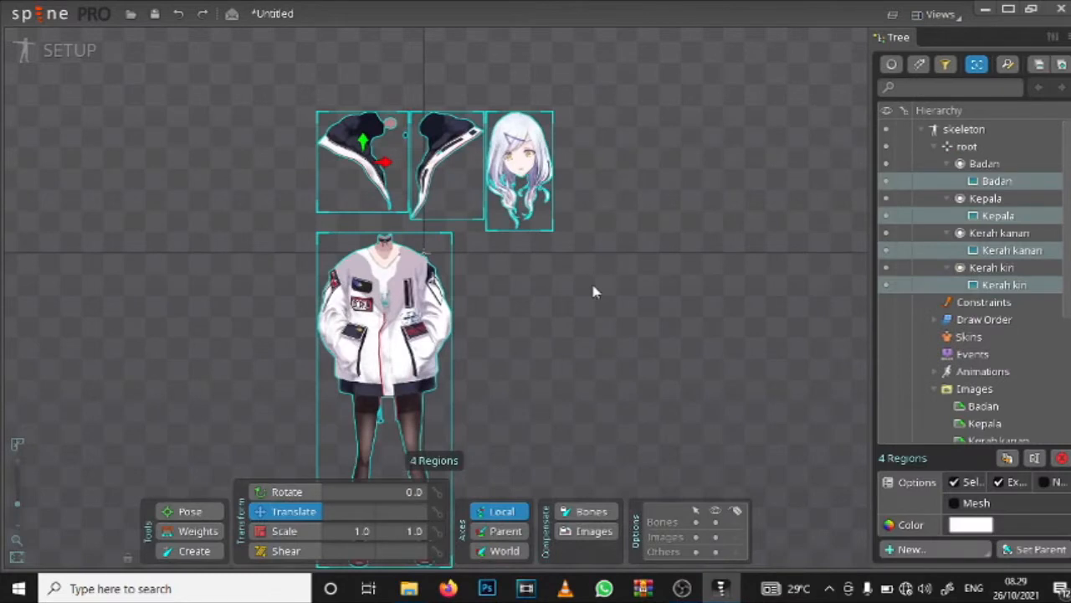
Step: Try moving the Kepala head and Kerah kanan collar, and undo the moves along with the placement of the four images
left_click_drag(523, 186, 387, 219)
key("ctrl+z")
left_click(422, 179)
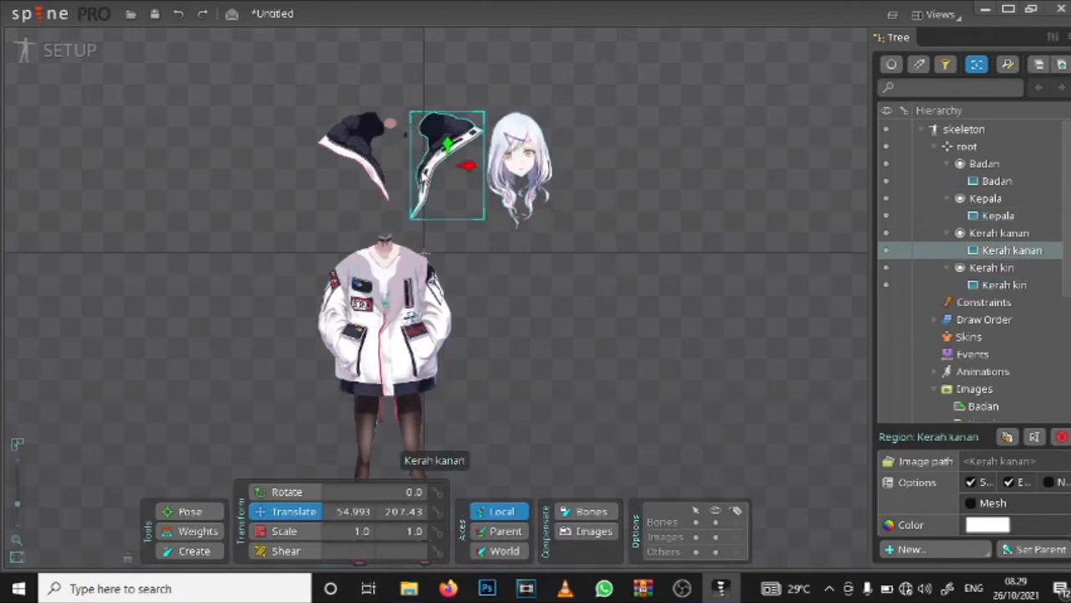
left_click_drag(430, 180, 373, 240)
key("ctrl+z")
key("ctrl+z")
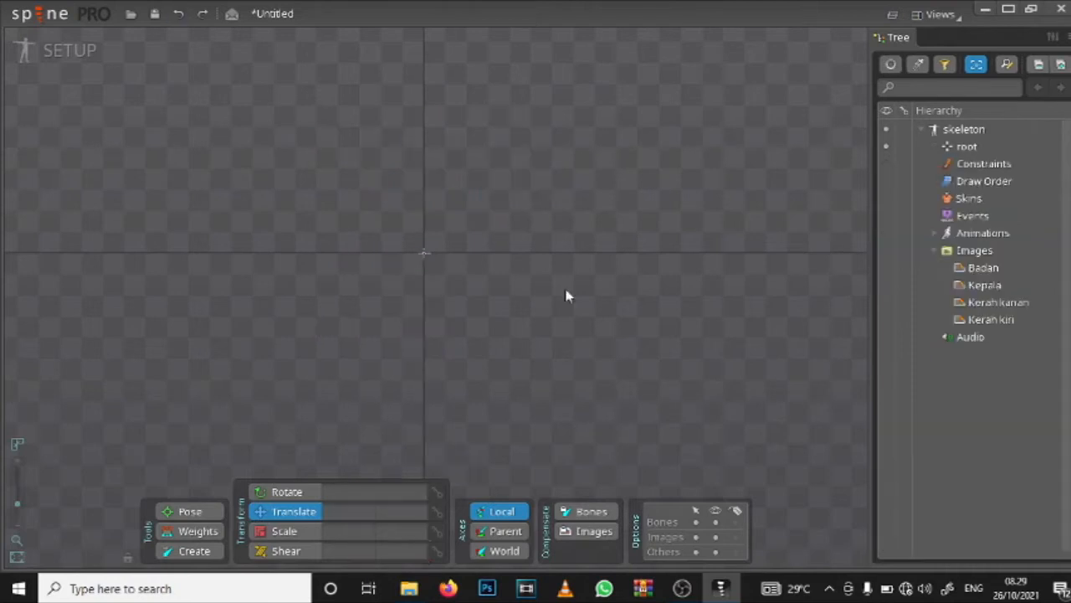
Step: Select the image range from Badan to Kerah kiri and place all four images together, with the body centred on the vertical axis
left_click(981, 268)
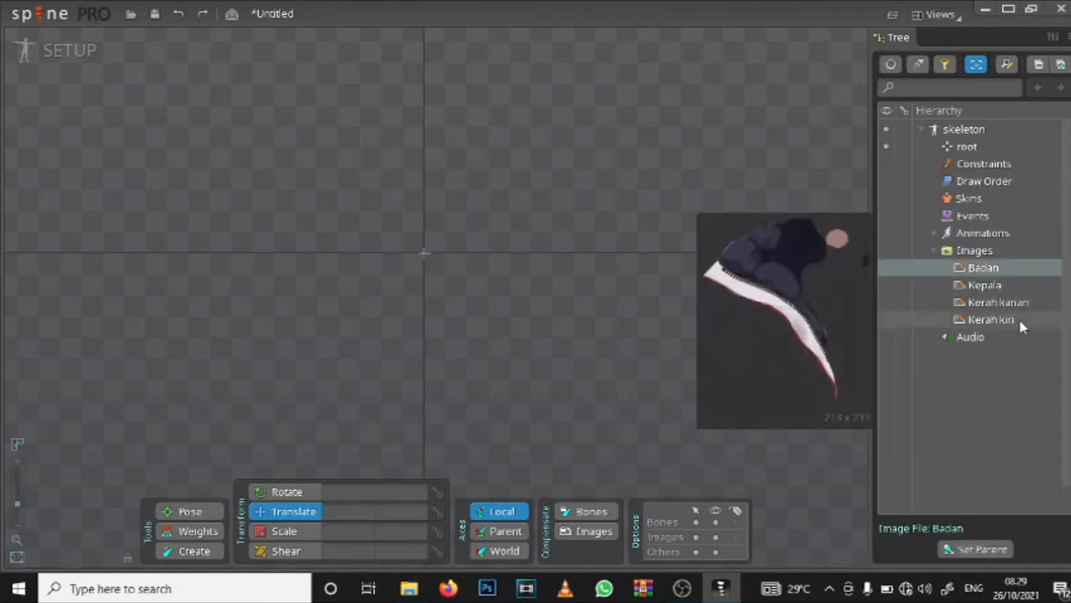
mouse_move(997, 260)
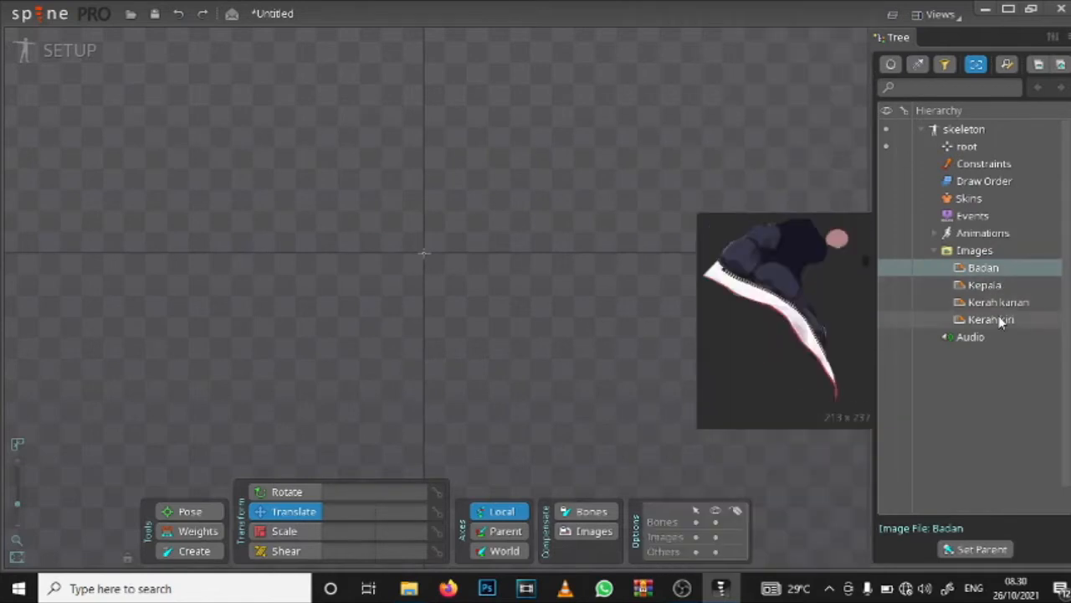
left_click(998, 315, "shift")
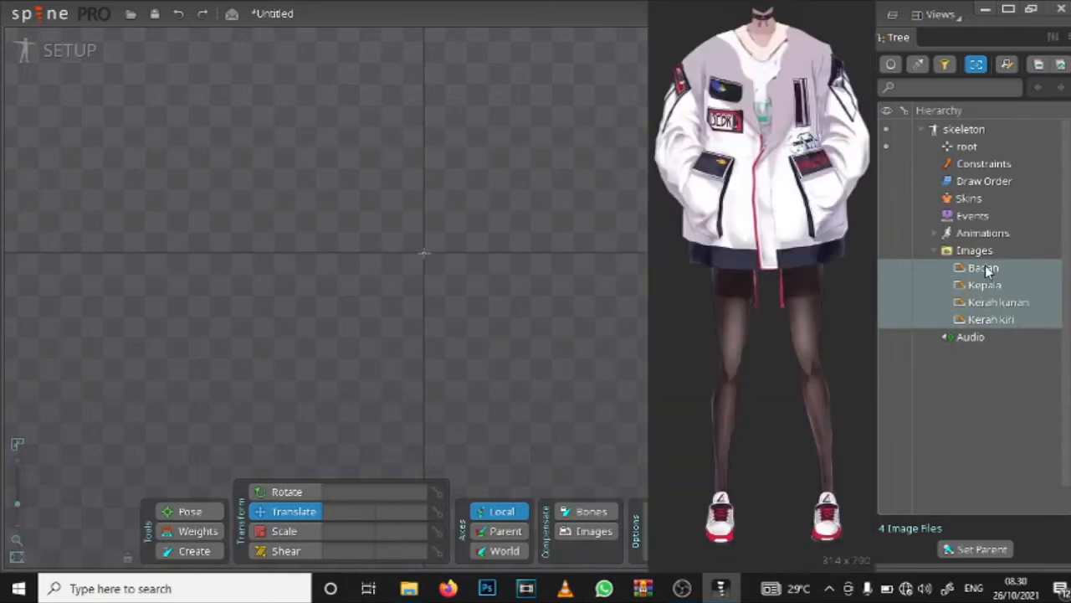
left_click(986, 266)
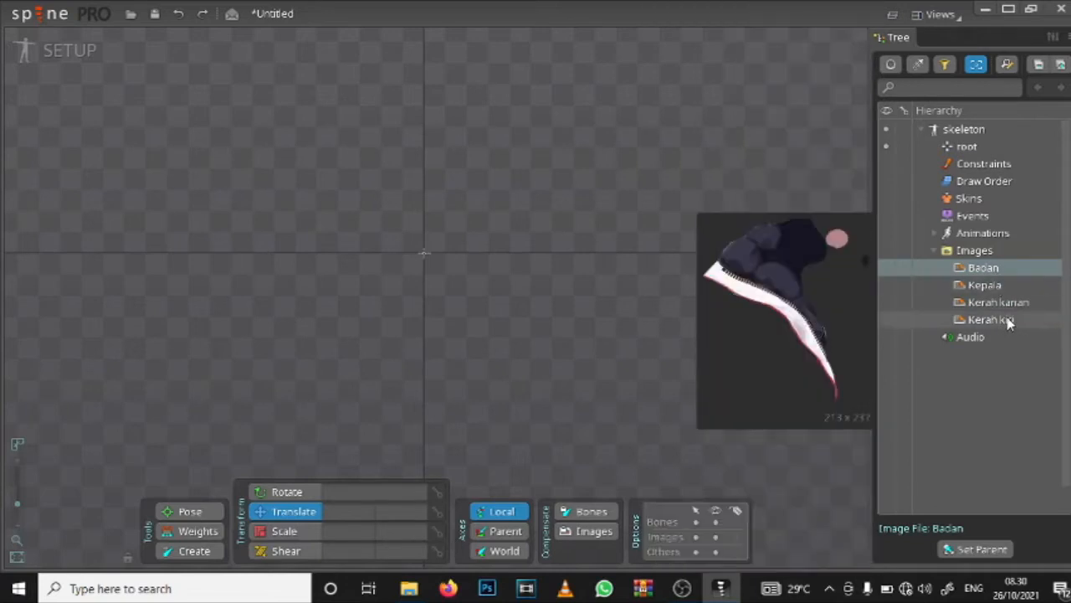
left_click(1008, 323, "shift")
left_click_drag(995, 322, 356, 56)
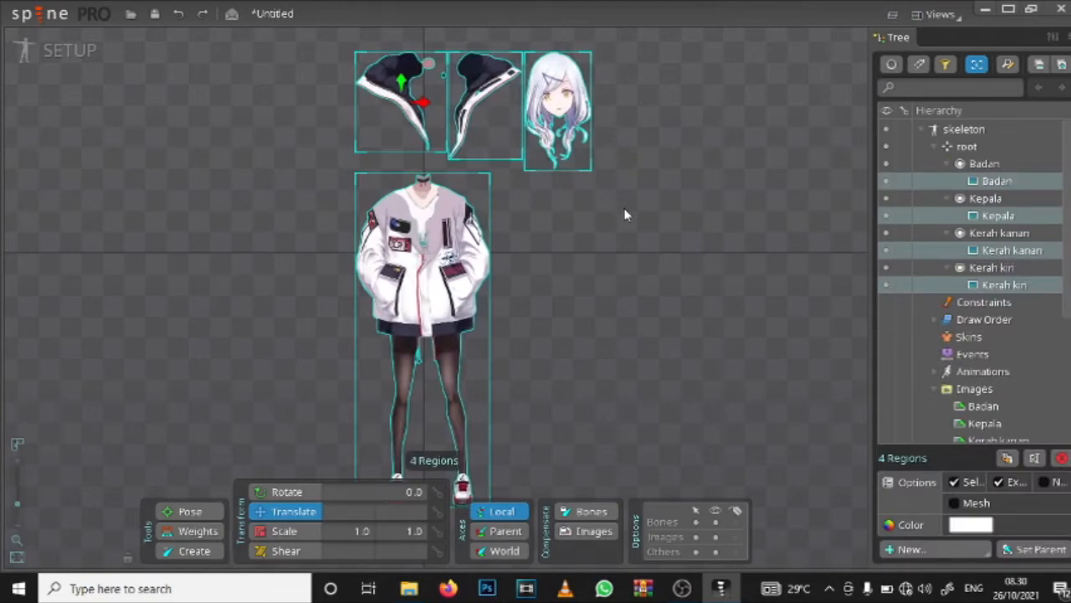
Step: Move the Kepala head onto the neck at about (-6.5, 187) and the Kerah kanan collar onto the jacket's shoulder at about (92, 106)
scroll(550, 167, "up", 3)
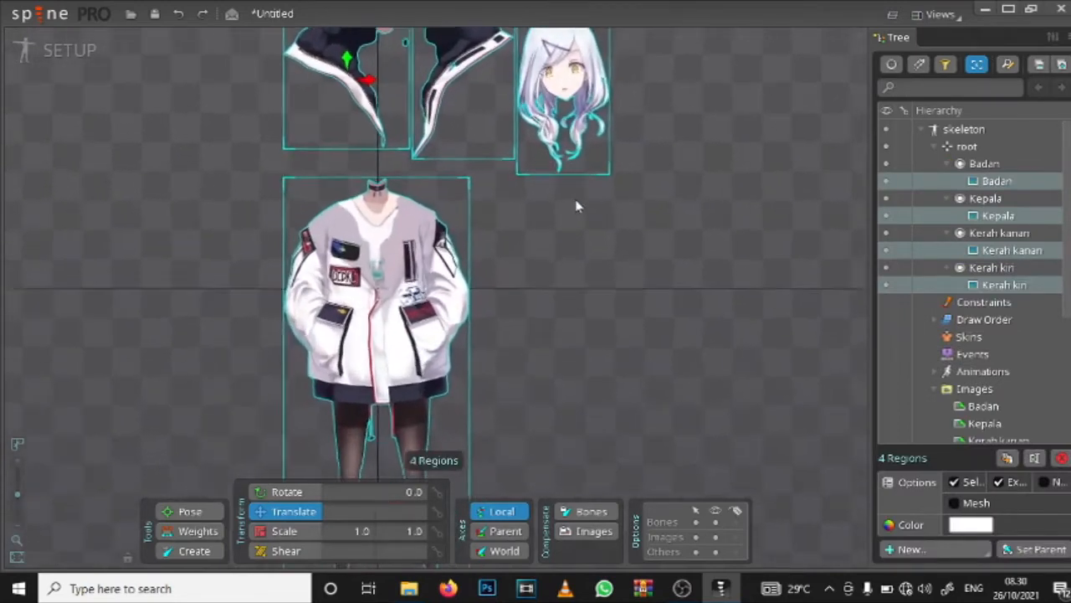
left_click(554, 105)
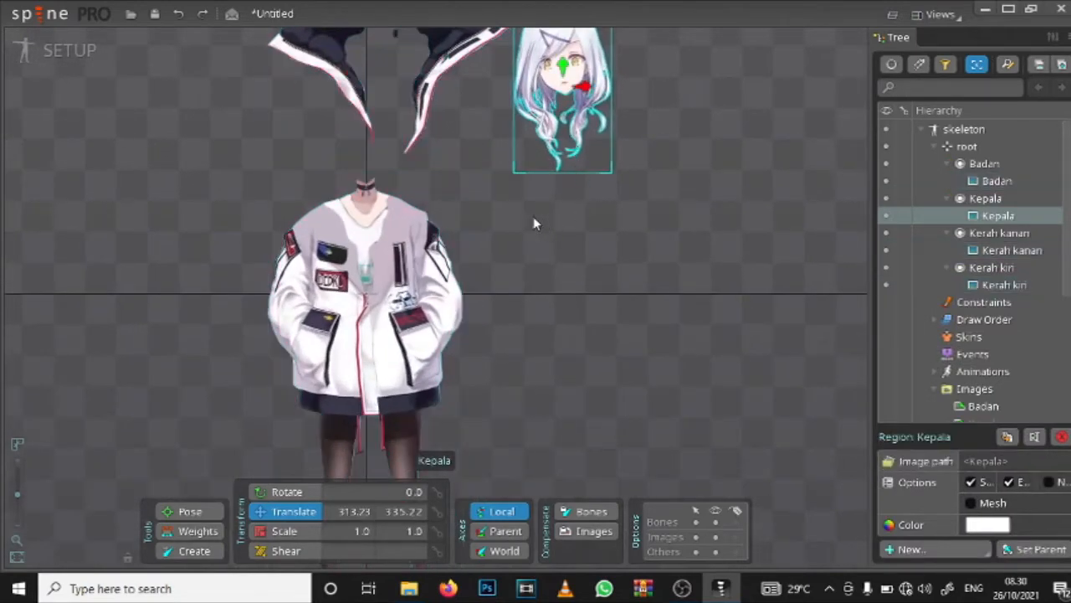
left_click(443, 80)
left_click(561, 101)
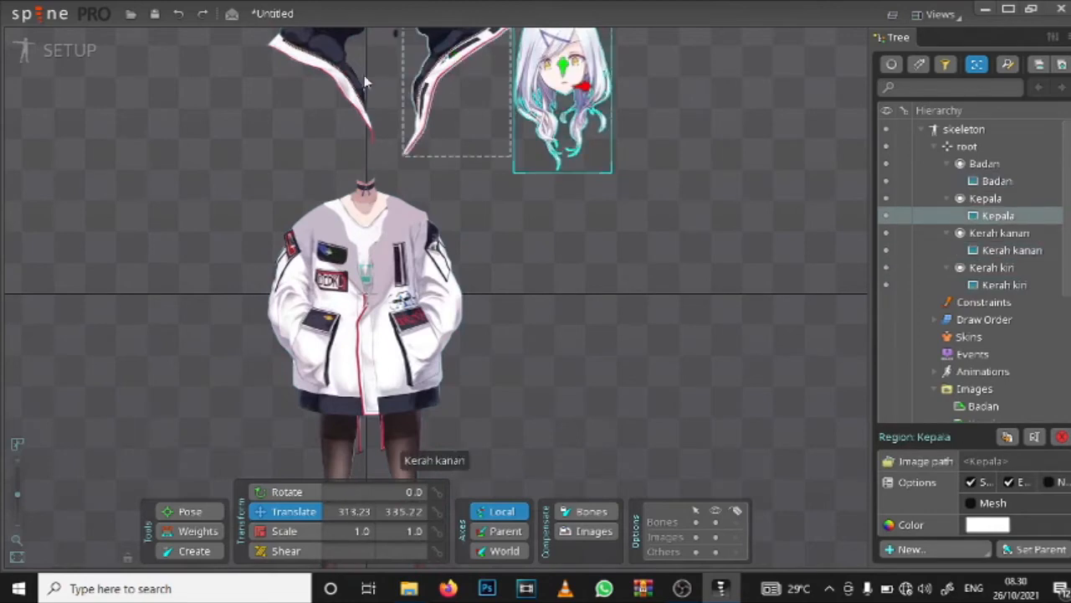
left_click(314, 60)
left_click(560, 96)
left_click(323, 71)
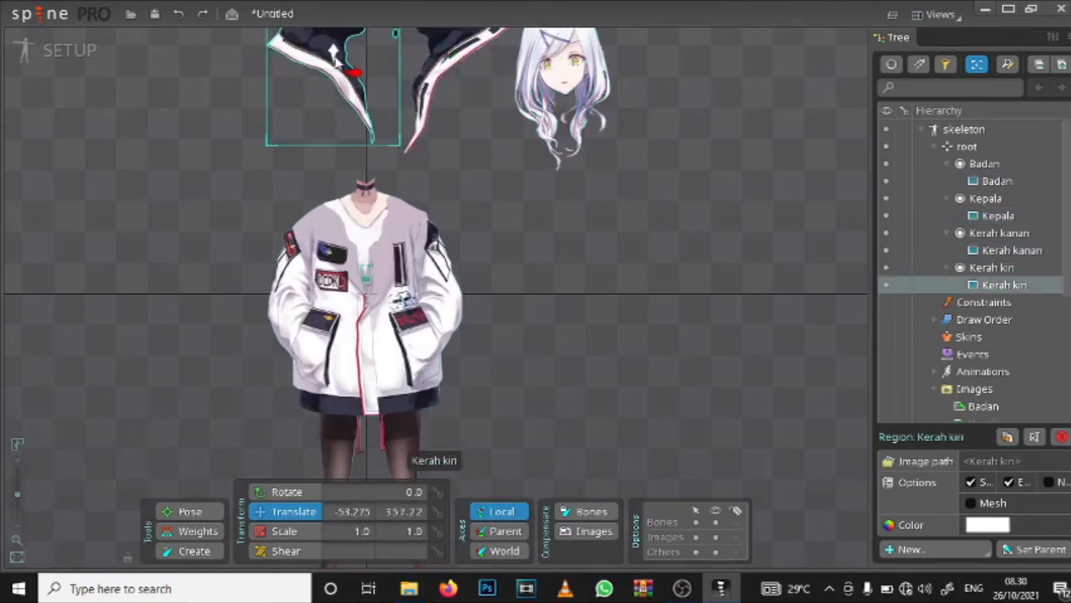
left_click(556, 90)
scroll(536, 197, "up", 3)
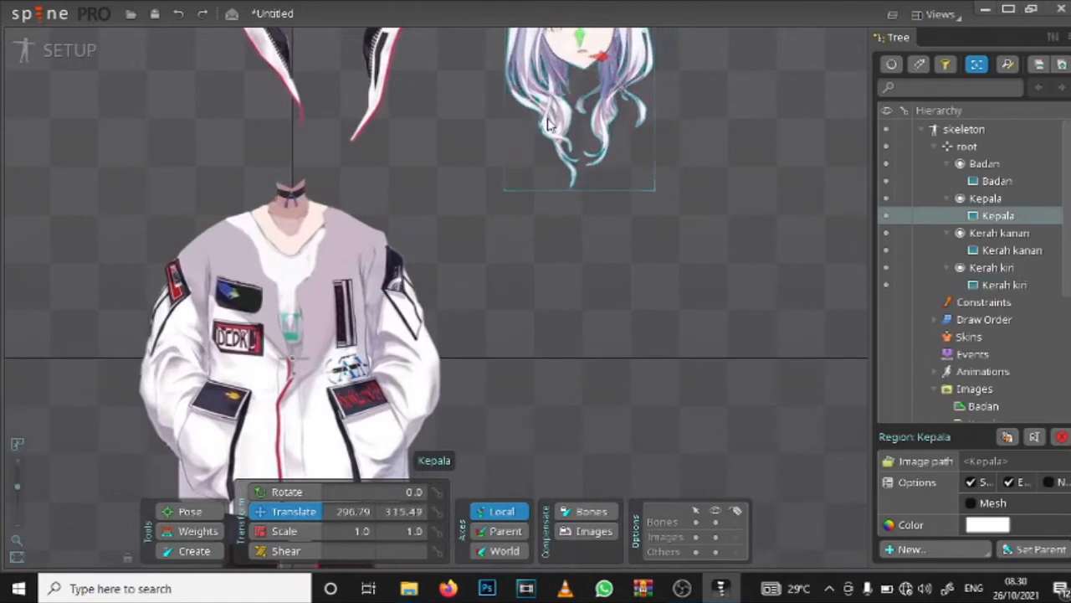
left_click_drag(548, 124, 259, 241)
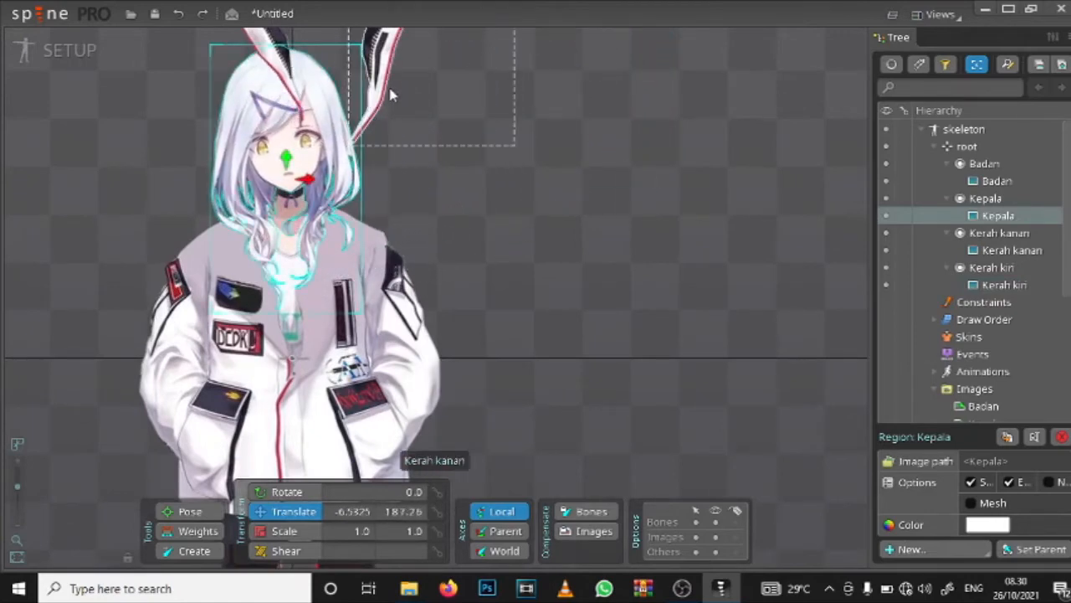
left_click_drag(392, 94, 338, 335)
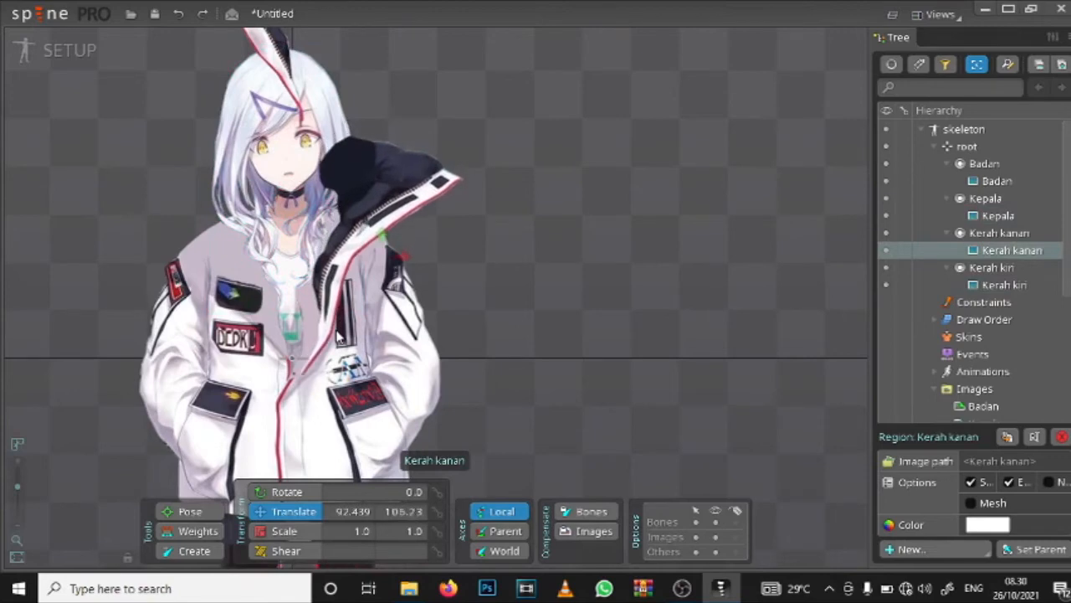
Step: Select the Kepala head, switch to its slot and locate that slot in the draw order
left_click(287, 151)
key("c")
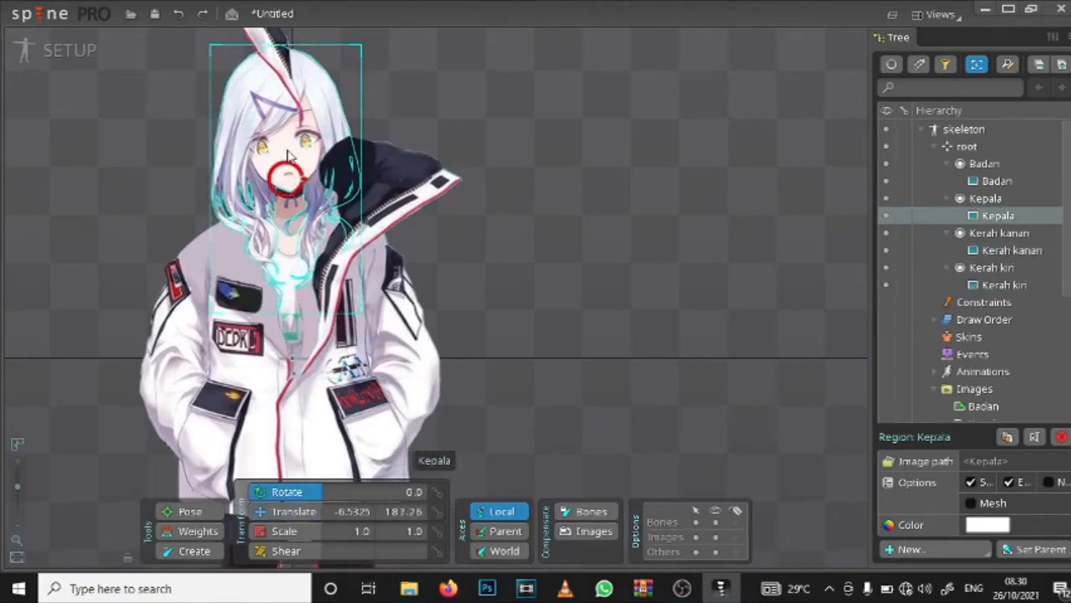
right_click(990, 202)
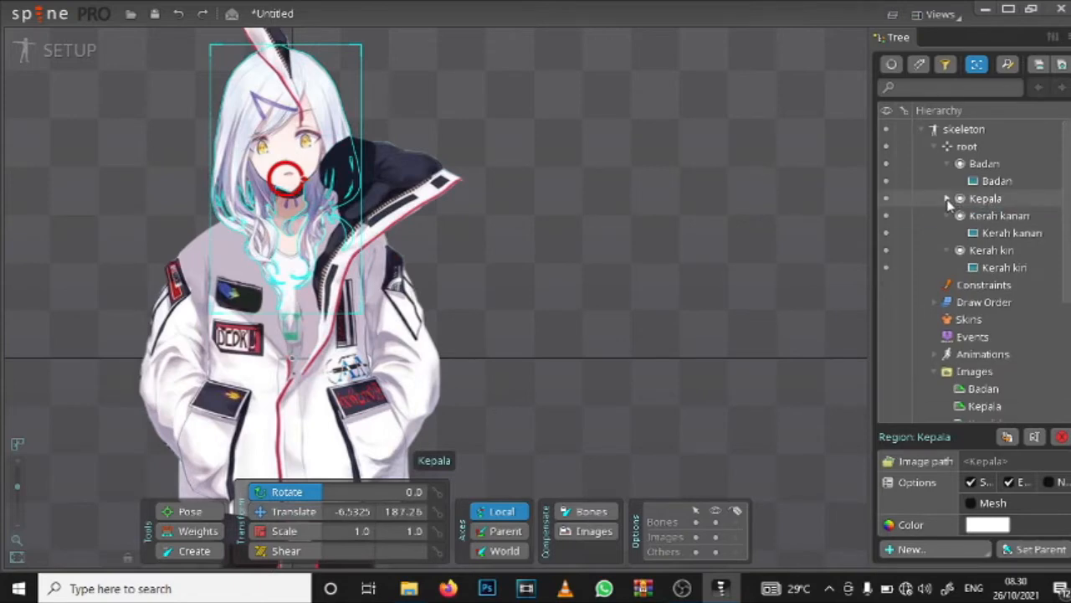
left_click(948, 202)
left_click(953, 201)
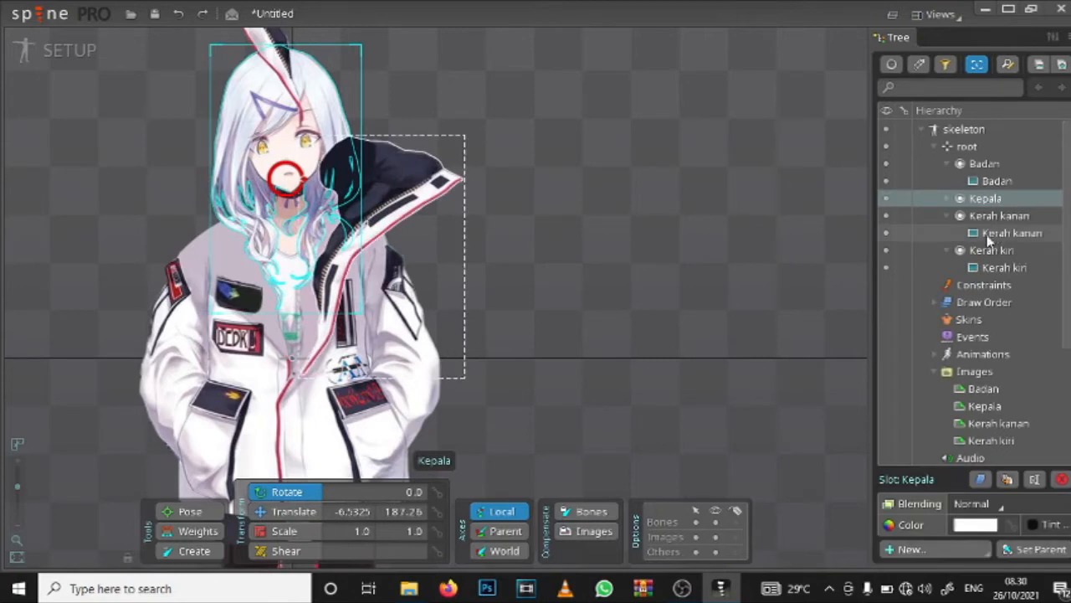
left_click(981, 479)
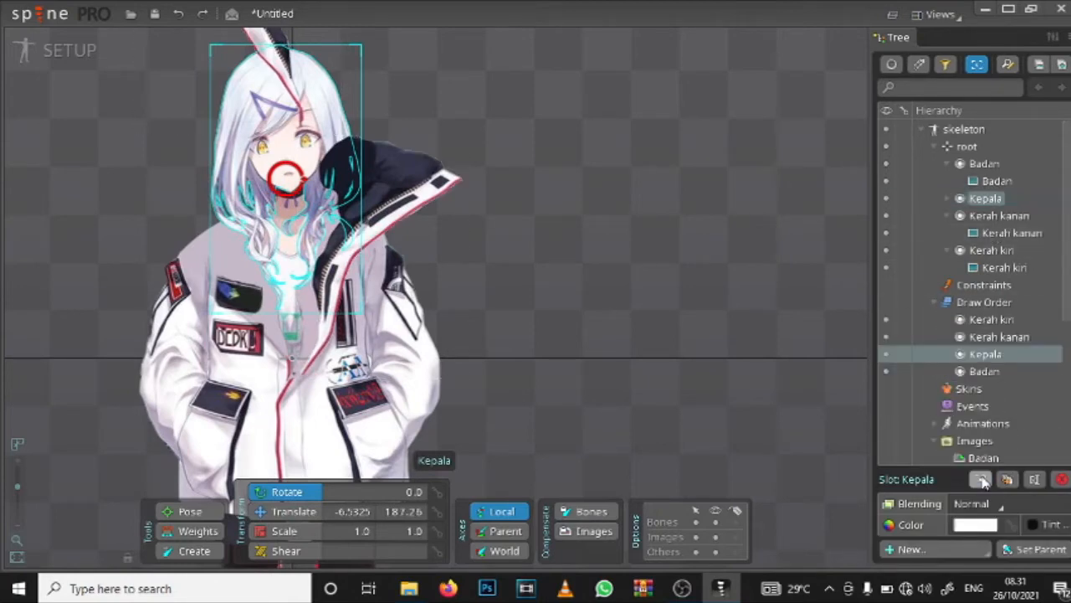
Step: Undo the earlier collar and head moves, then try repositioning the Kerah kanan collar with Rotate active and undo that
key("ctrl+z")
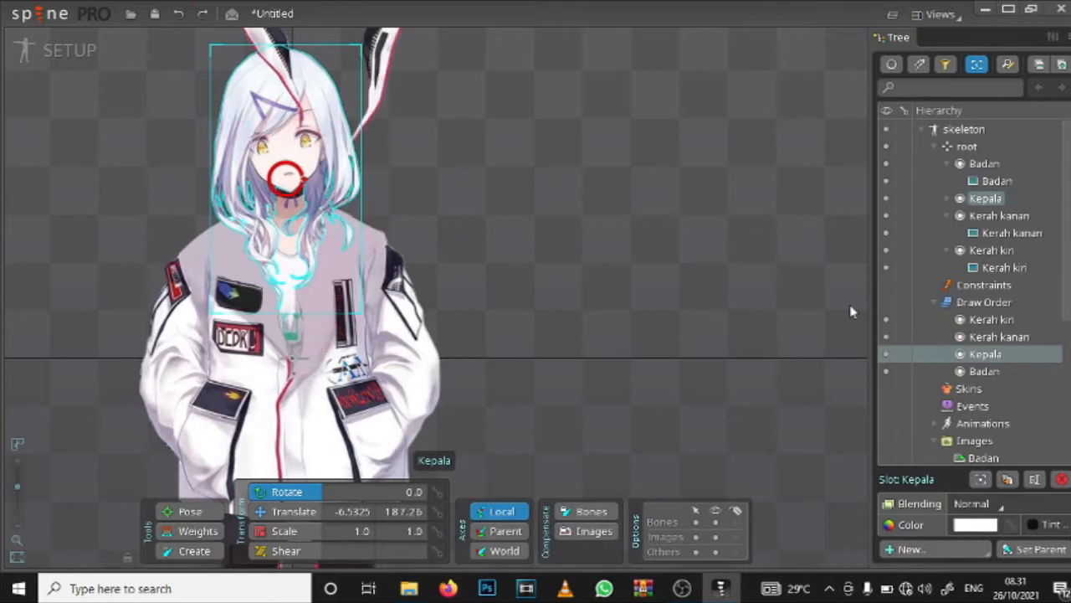
key("ctrl+z")
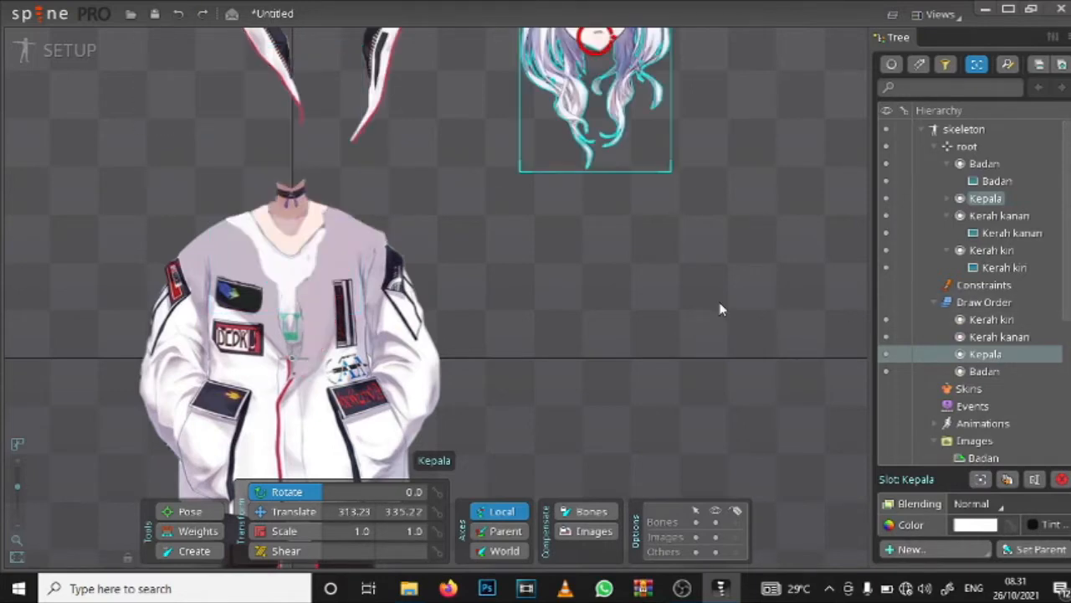
left_click(383, 63)
left_click_drag(384, 63, 385, 256)
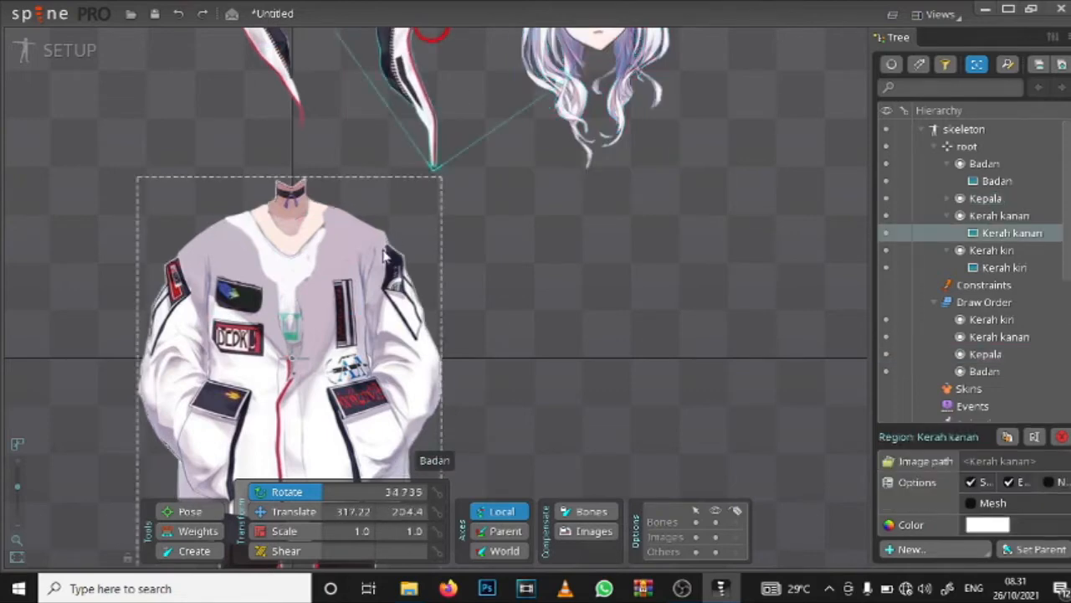
key("ctrl+z")
left_click_drag(383, 81, 327, 186)
key("ctrl+z")
scroll(416, 198, "down", 1)
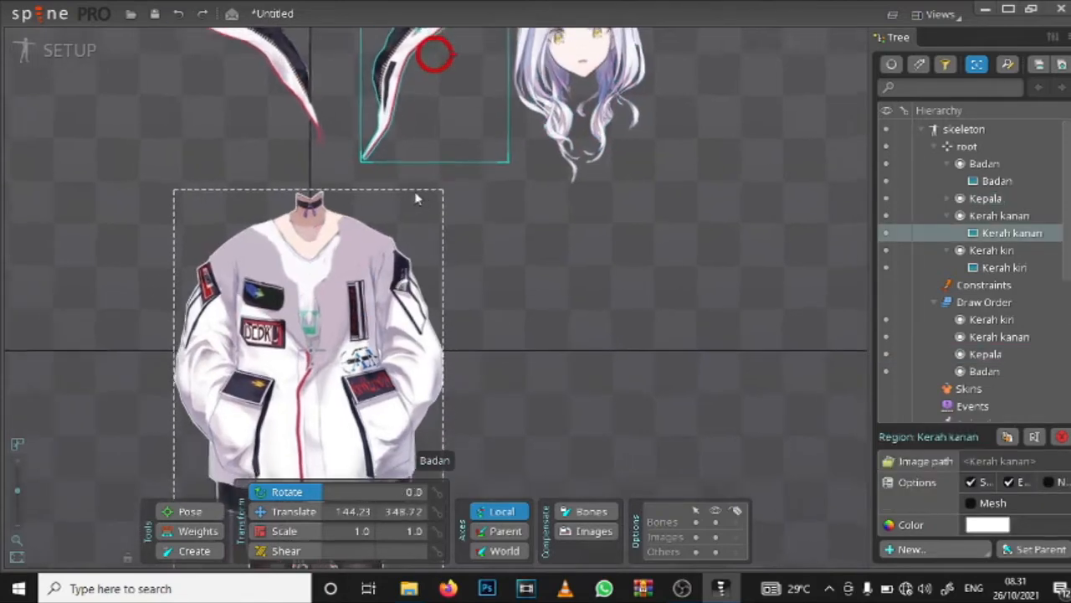
Step: Translate the Kerah kanan collar onto the jacket's shoulder at about (81, 93) and the Kepala head onto the neck at about (13, 170)
scroll(417, 199, "down", 1)
left_click(283, 509)
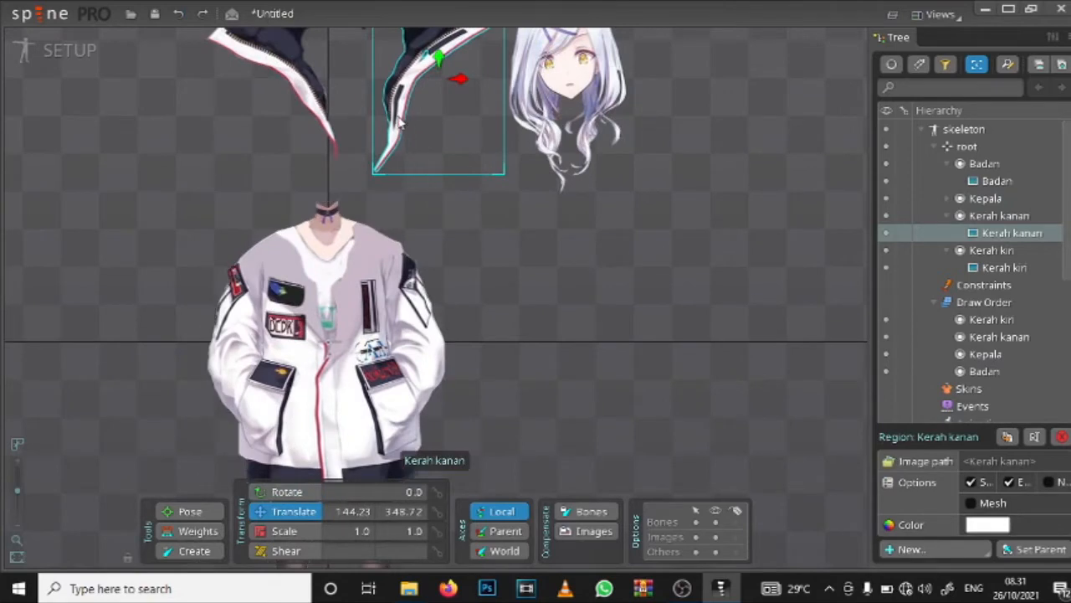
left_click_drag(400, 123, 409, 275)
left_click(567, 81)
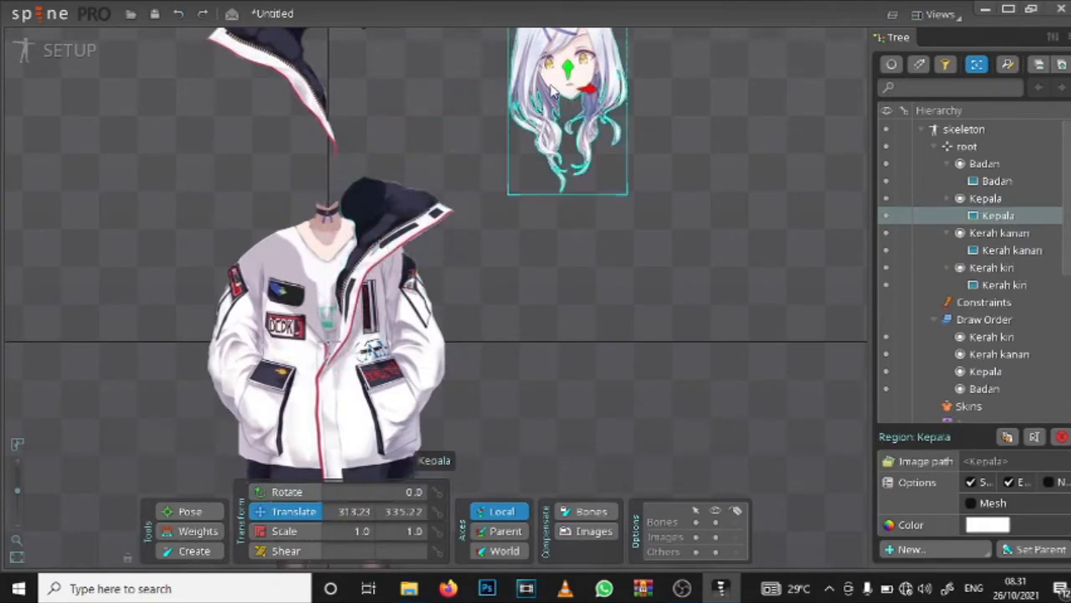
left_click_drag(550, 84, 322, 216)
key("c")
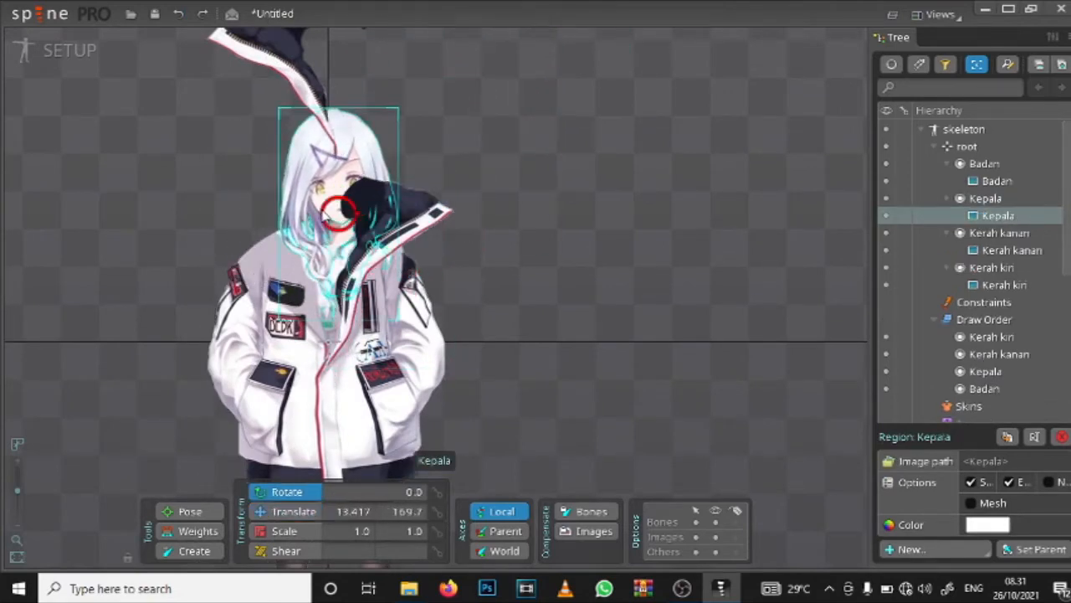
key("v")
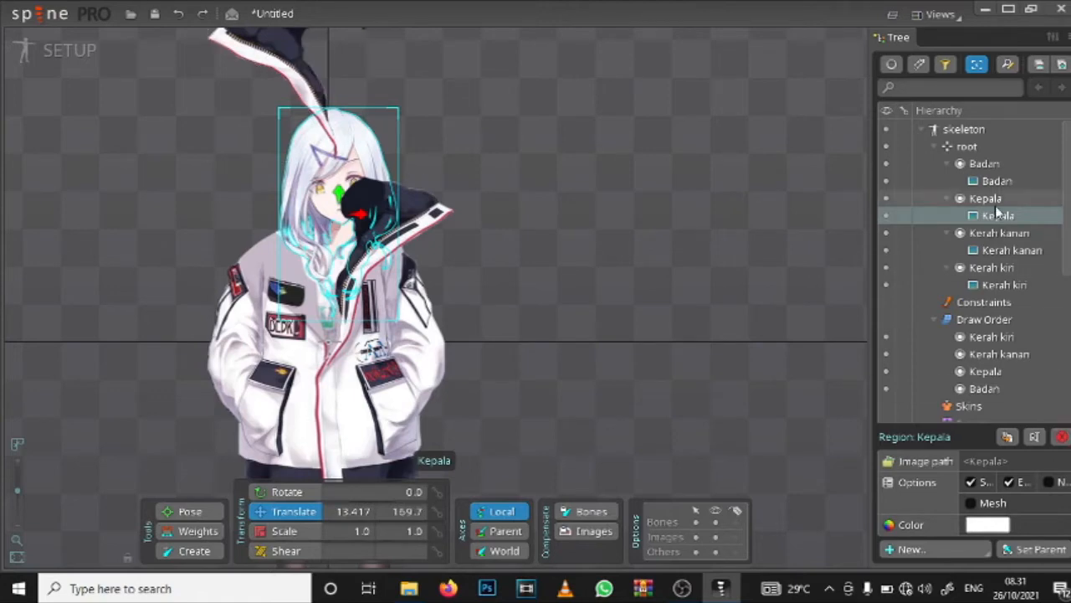
Step: Delete the Kepala slot together with its attachment
left_click(1057, 199)
key("Delete")
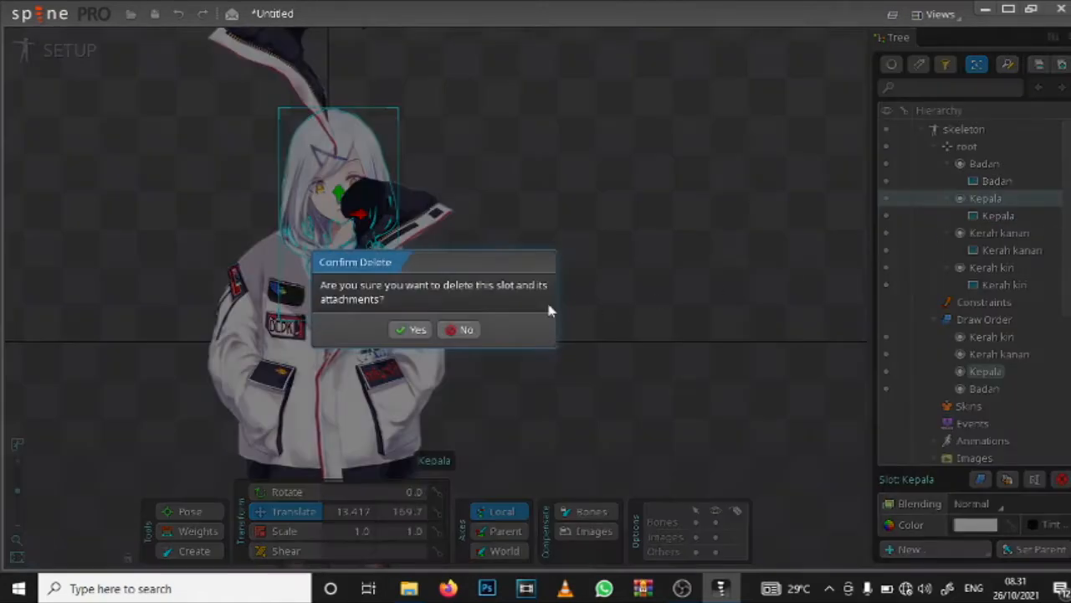
left_click(416, 330)
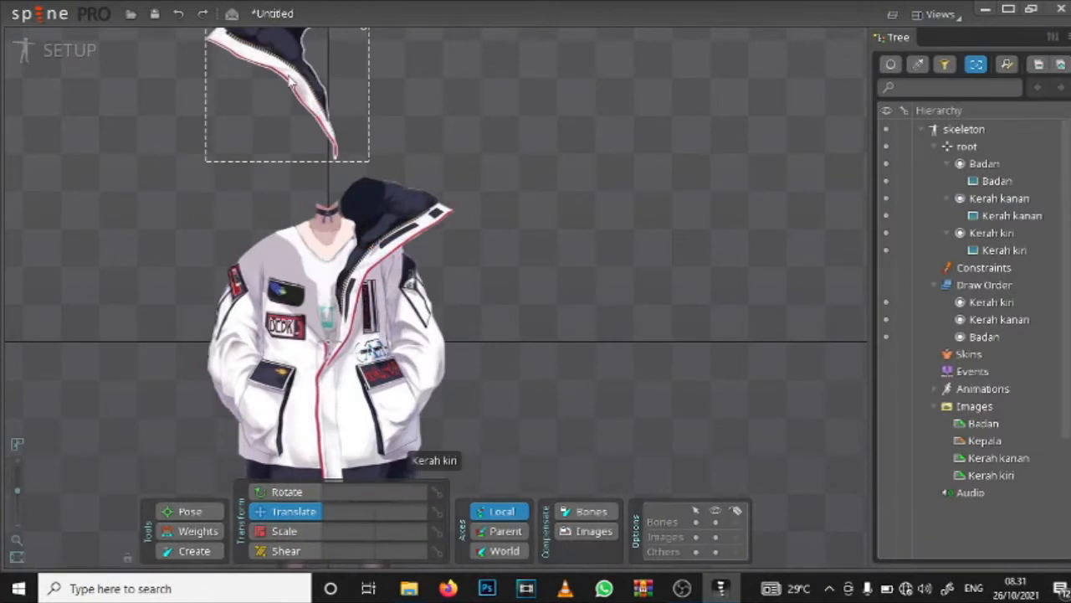
Step: Move the Kerah kiri collar onto the jacket's other shoulder at about (-66, 98)
left_click_drag(285, 130, 281, 288)
scroll(280, 288, "up", 6)
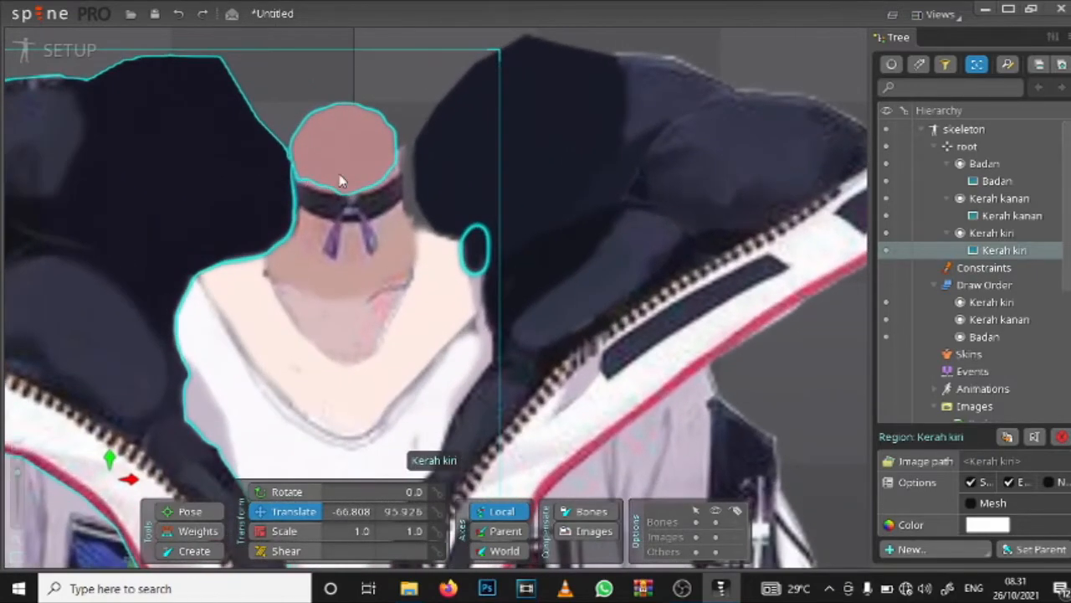
mouse_move(340, 180)
left_mouse_down()
mouse_move(347, 155)
mouse_move(341, 175)
left_mouse_up()
scroll(340, 175, "down", 6)
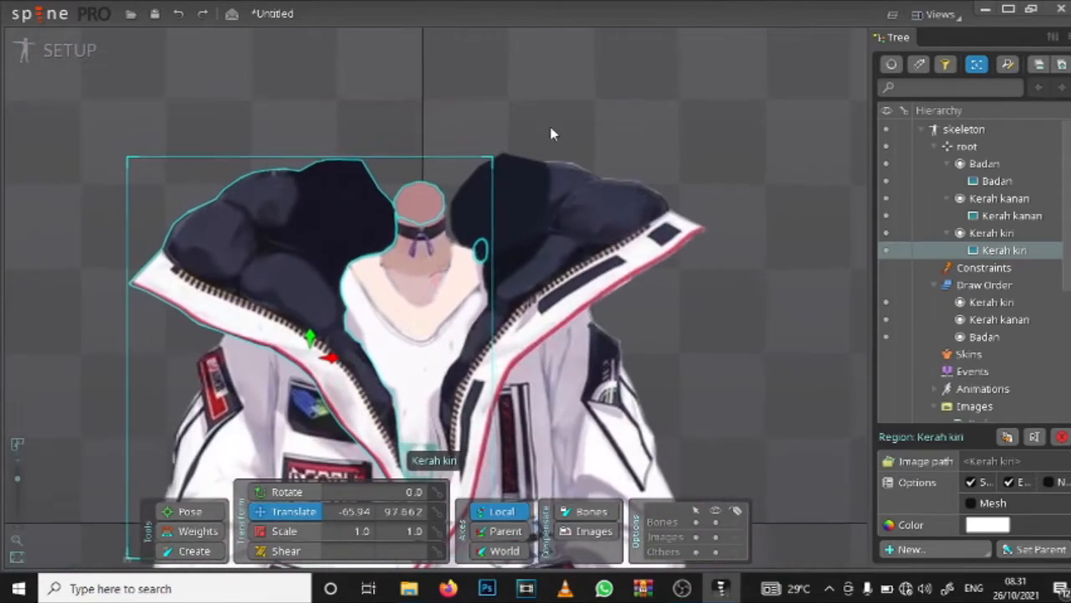
Step: Examine how both collars fit around the neck and jacket, and check the project's list of images
scroll(564, 105, "down", 4)
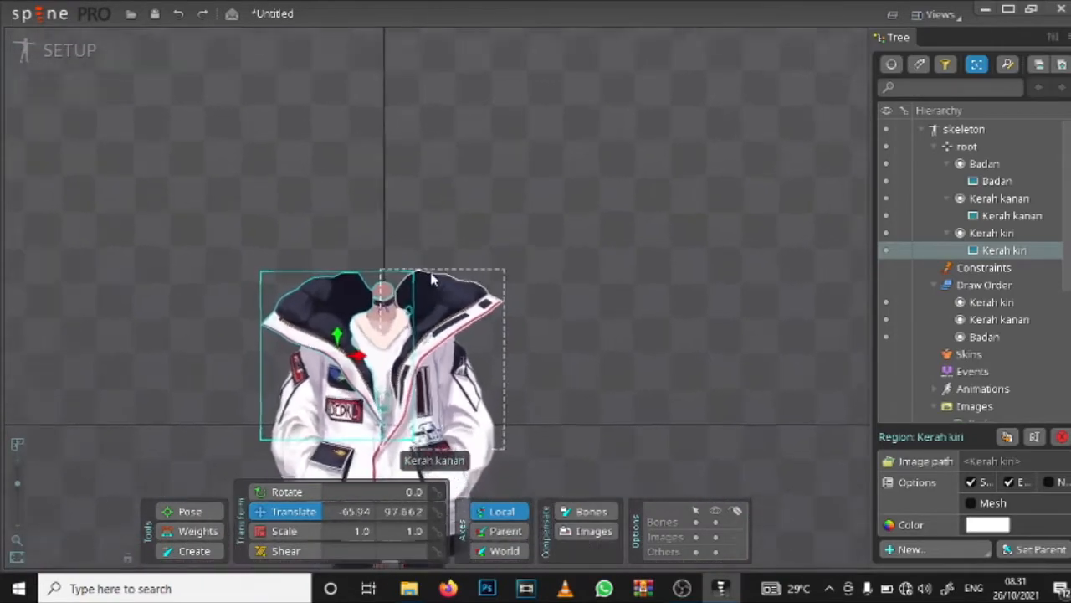
scroll(432, 280, "up", 2)
scroll(402, 293, "up", 4)
scroll(265, 334, "down", 2)
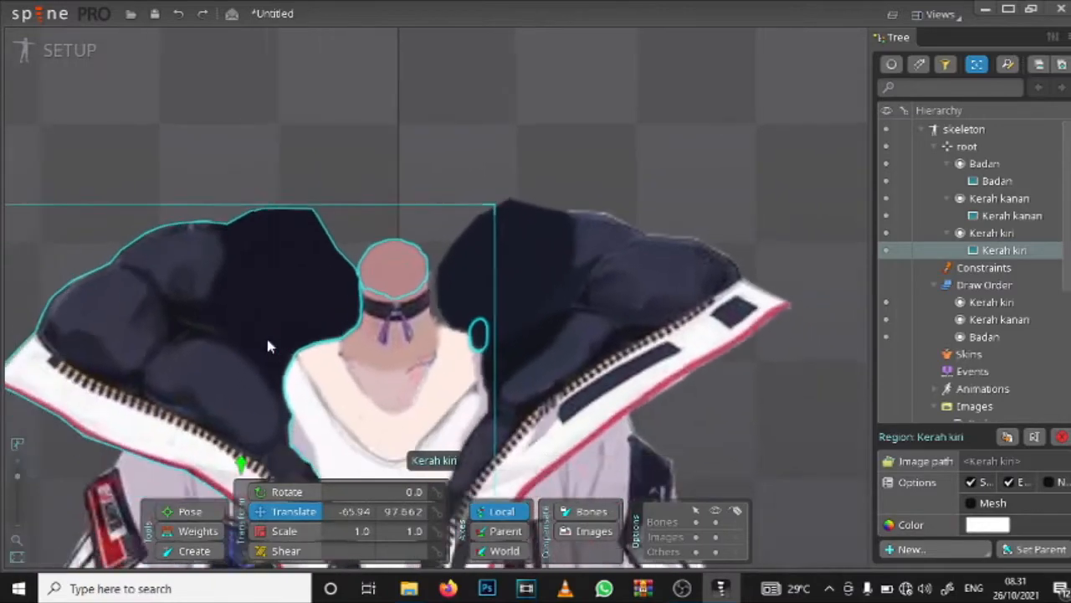
scroll(319, 338, "down", 3)
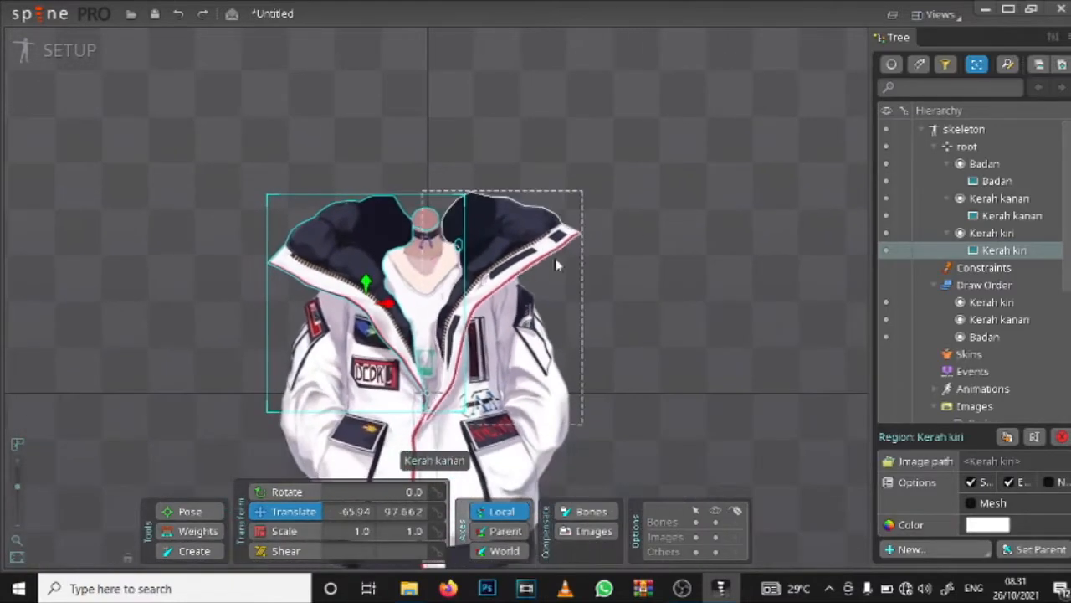
scroll(527, 282, "up", 2)
scroll(526, 275, "up", 2)
left_click(521, 228)
scroll(522, 234, "down", 2)
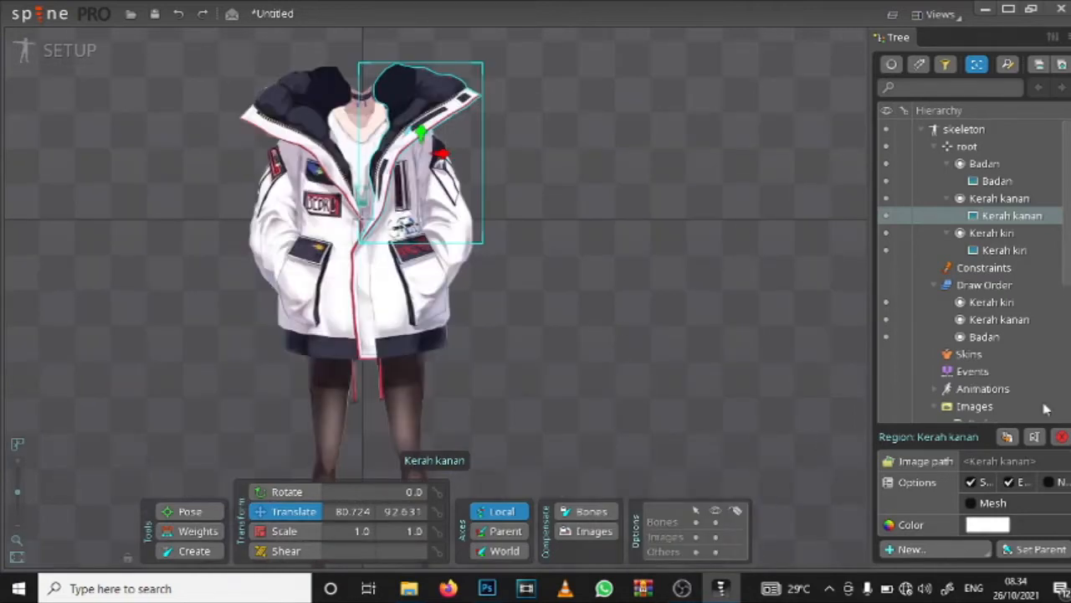
scroll(973, 318, "down", 5)
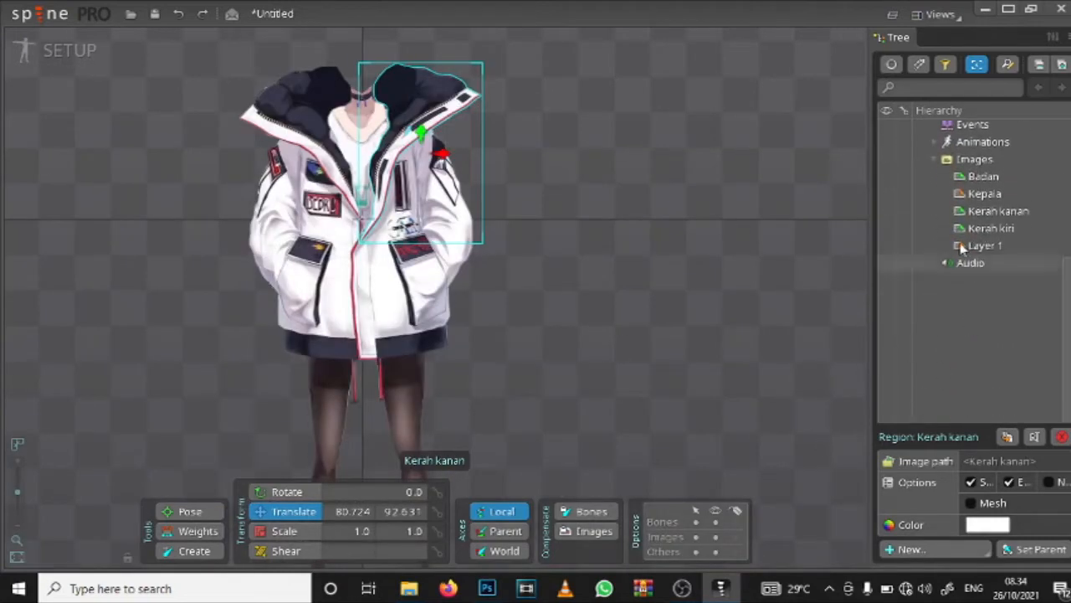
scroll(969, 251, "up", 5)
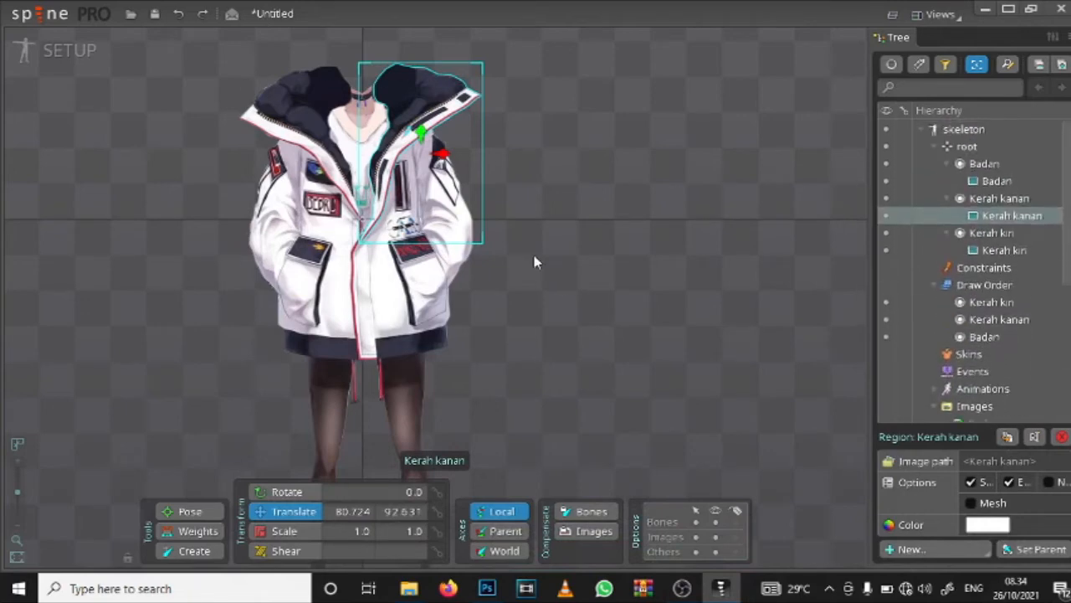
left_click(442, 251)
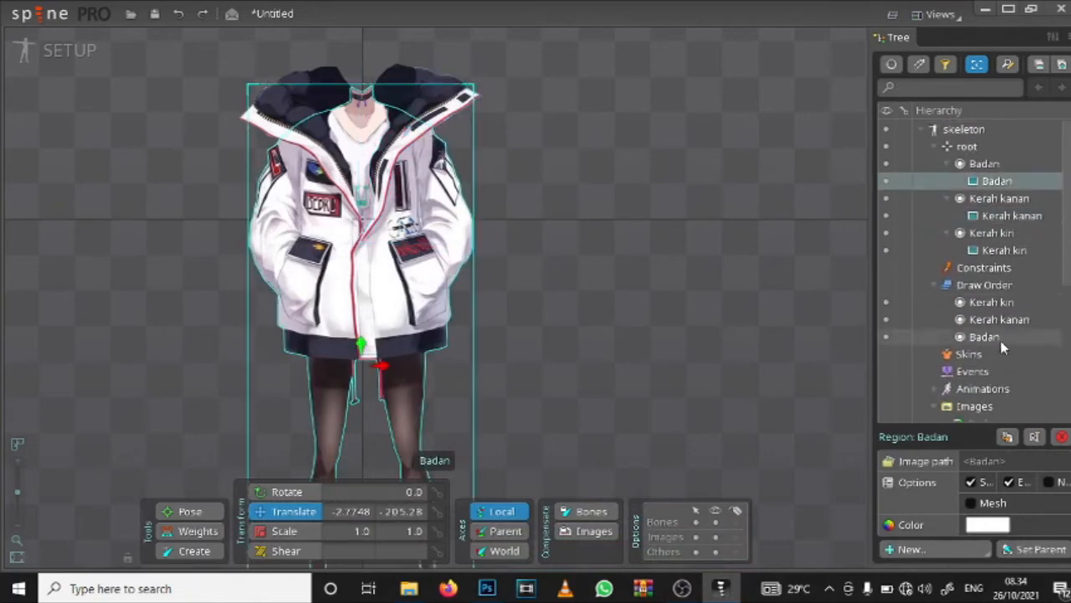
Step: Create a new project, discarding the unsaved changes of the current one
left_click(24, 14)
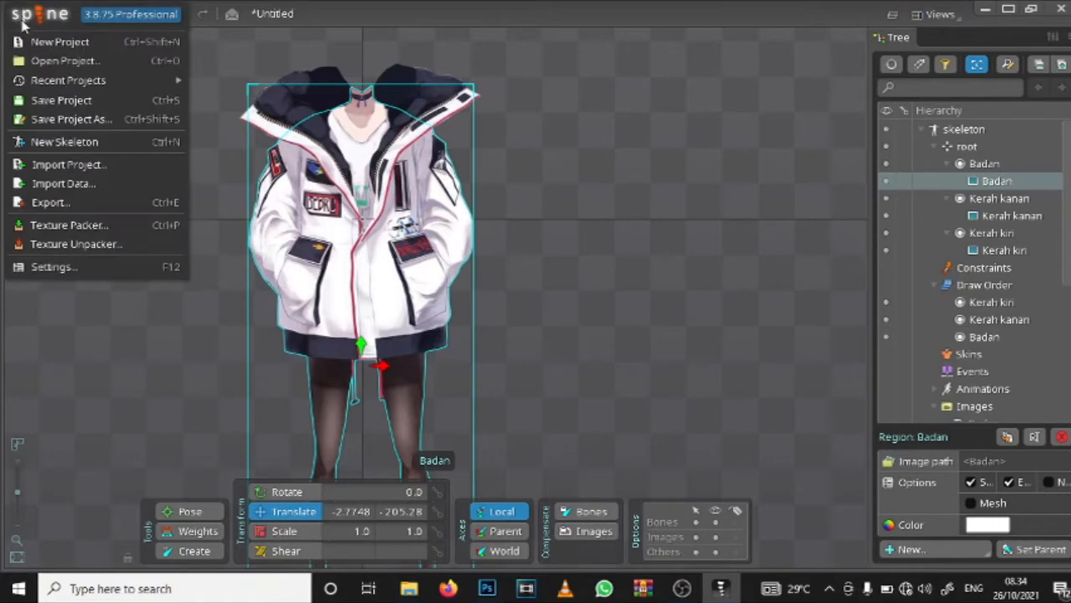
left_click(25, 40)
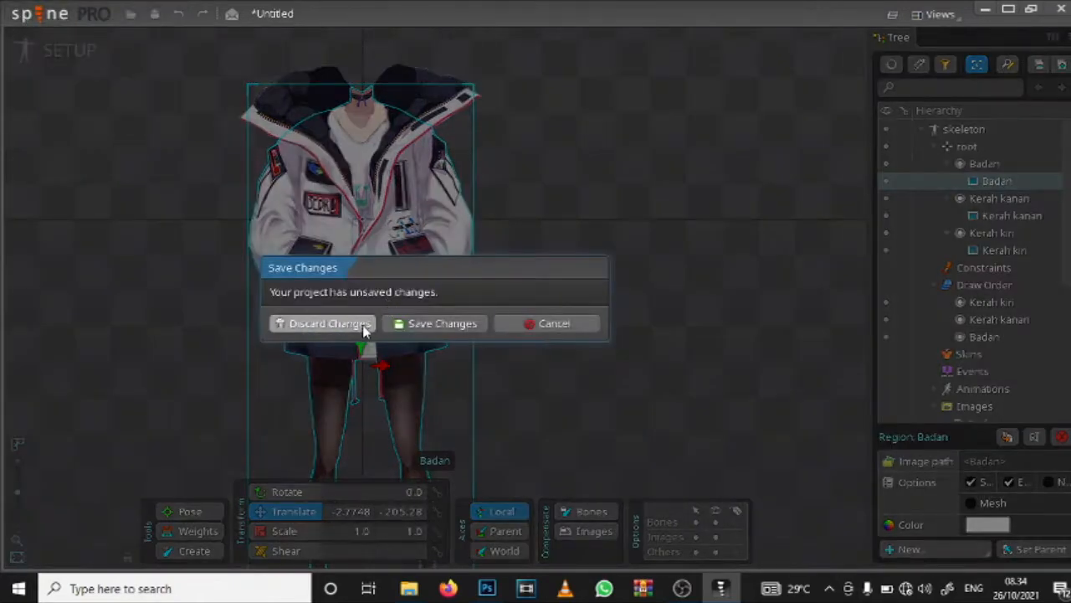
left_click(363, 329)
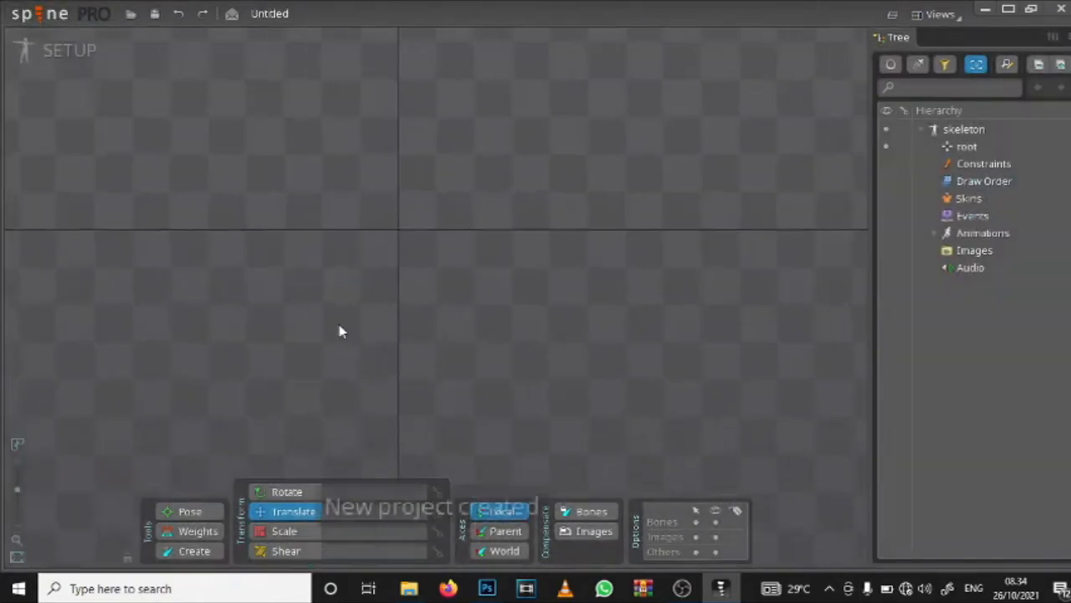
Step: Set the project's image path to the images folder inside Downloads > animasi
left_click(973, 251)
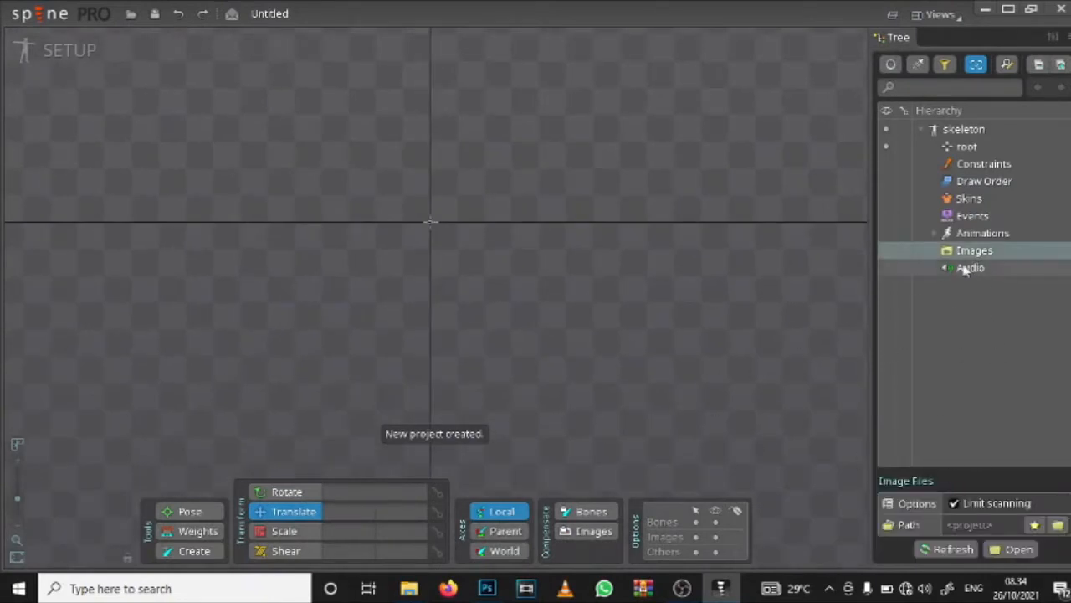
left_click(1059, 525)
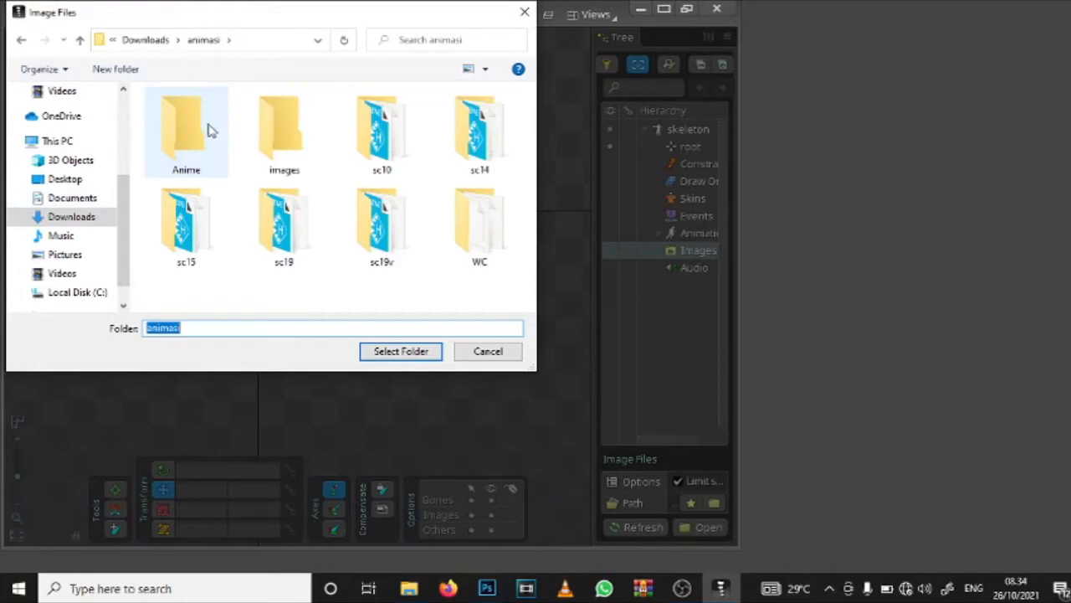
left_click(263, 172)
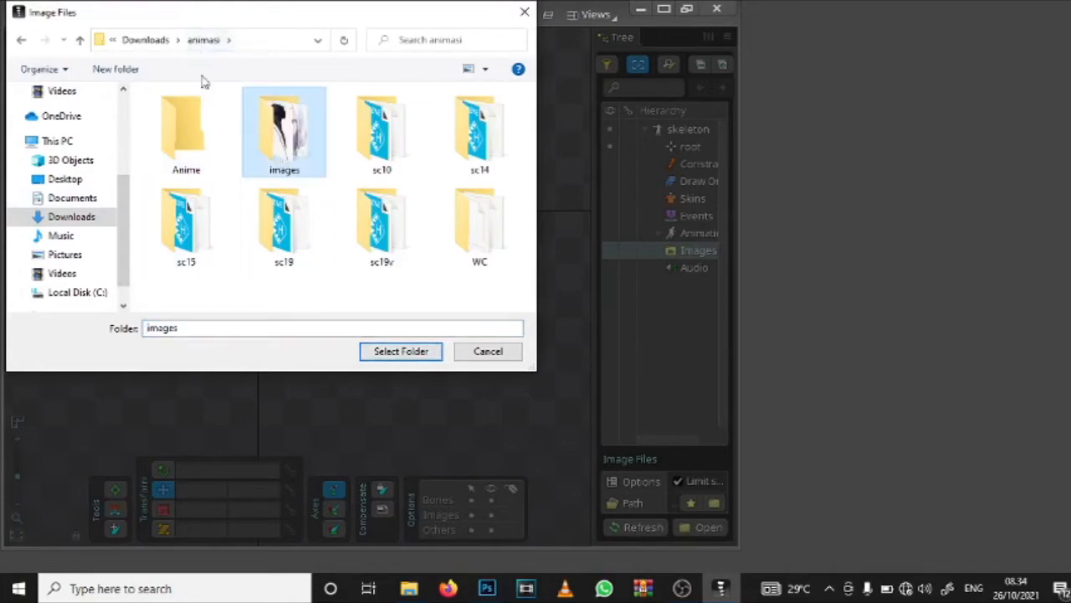
left_click(398, 356)
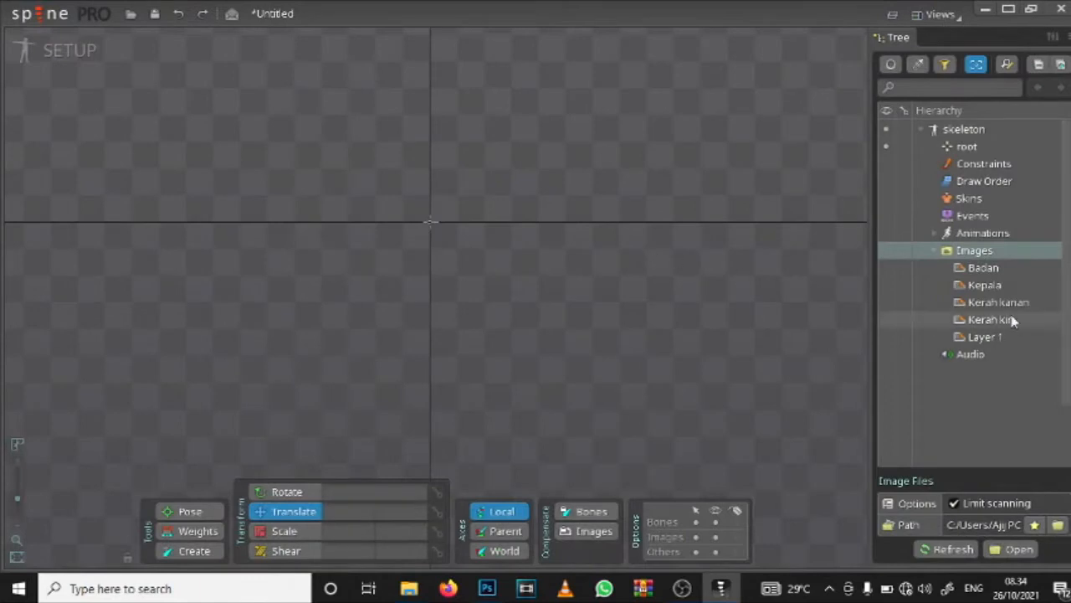
Step: Place the Badan body image in the viewport, centred on the vertical axis at about (-0.7, -238)
left_click(986, 282)
left_click(992, 267)
left_click_drag(992, 267, 430, 354)
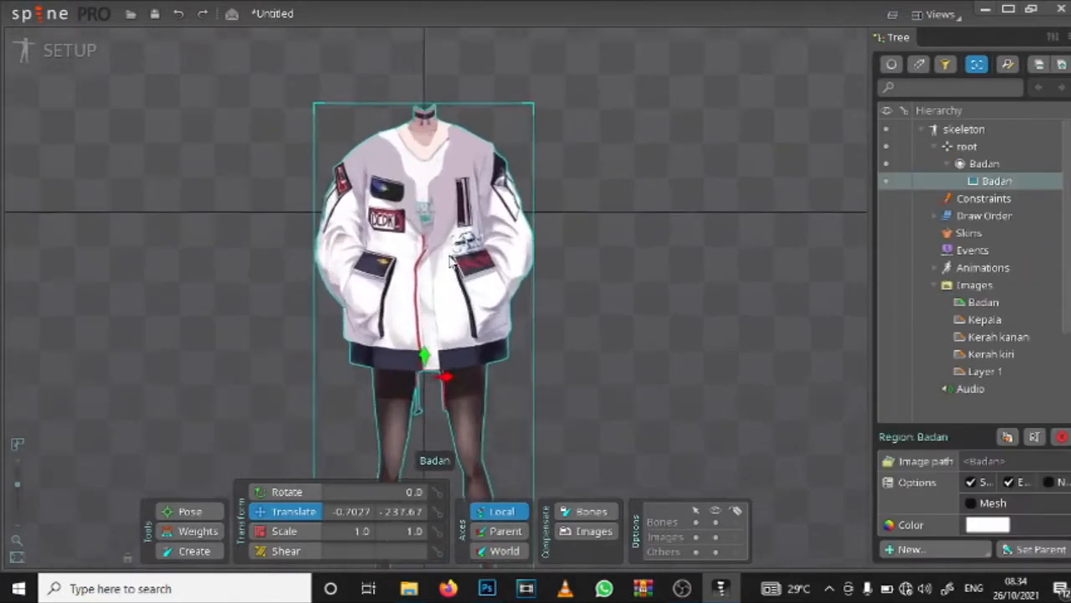
scroll(482, 235, "up", 5)
left_click_drag(639, 148, 695, 329)
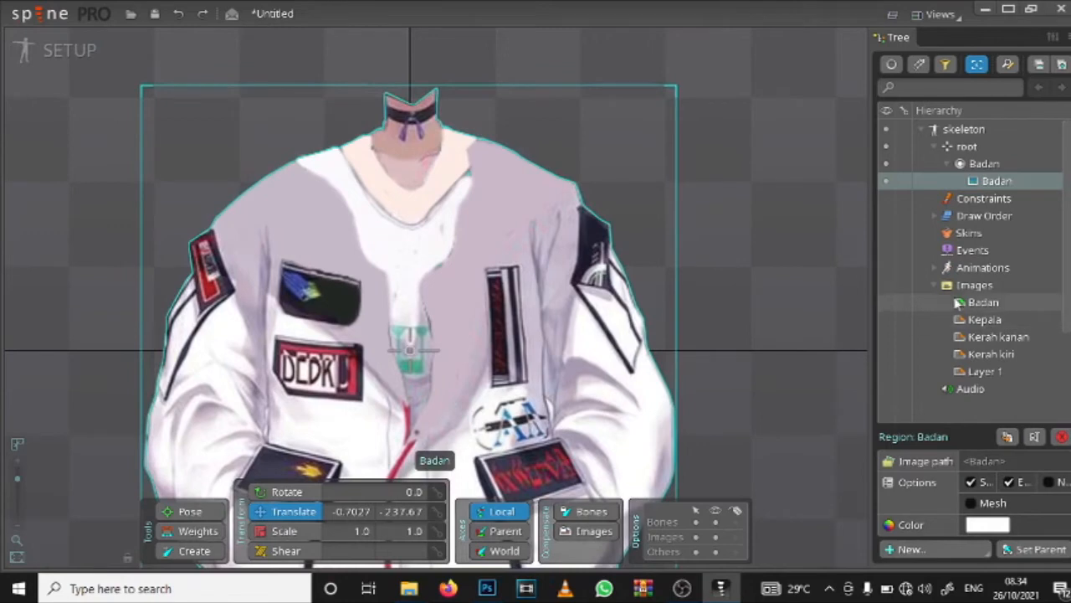
Step: Place the Kerah kiri collar image on the jacket's shoulder at about (-61, 68) and select the Layer 1 image
mouse_move(985, 320)
left_mouse_down()
mouse_move(728, 276)
mouse_move(591, 238)
mouse_move(973, 325)
left_mouse_up()
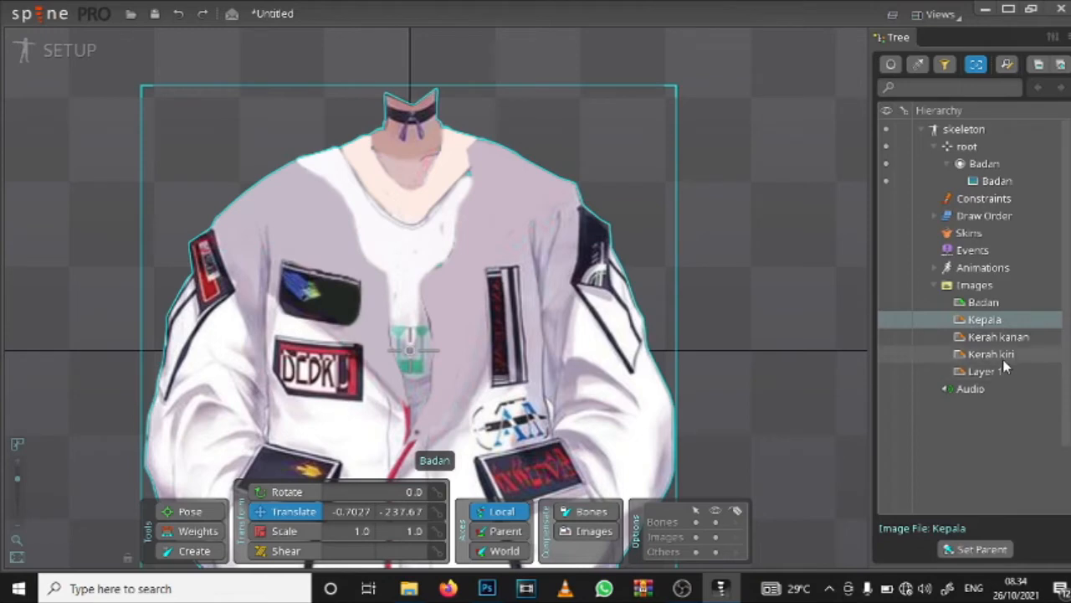
left_click_drag(1003, 357, 308, 219)
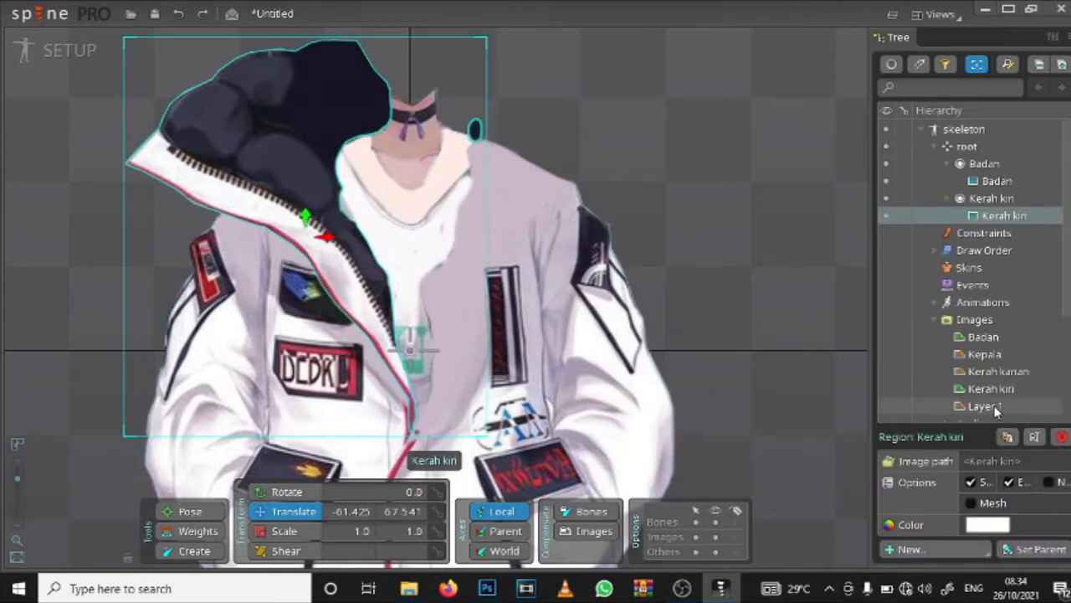
left_click(995, 406)
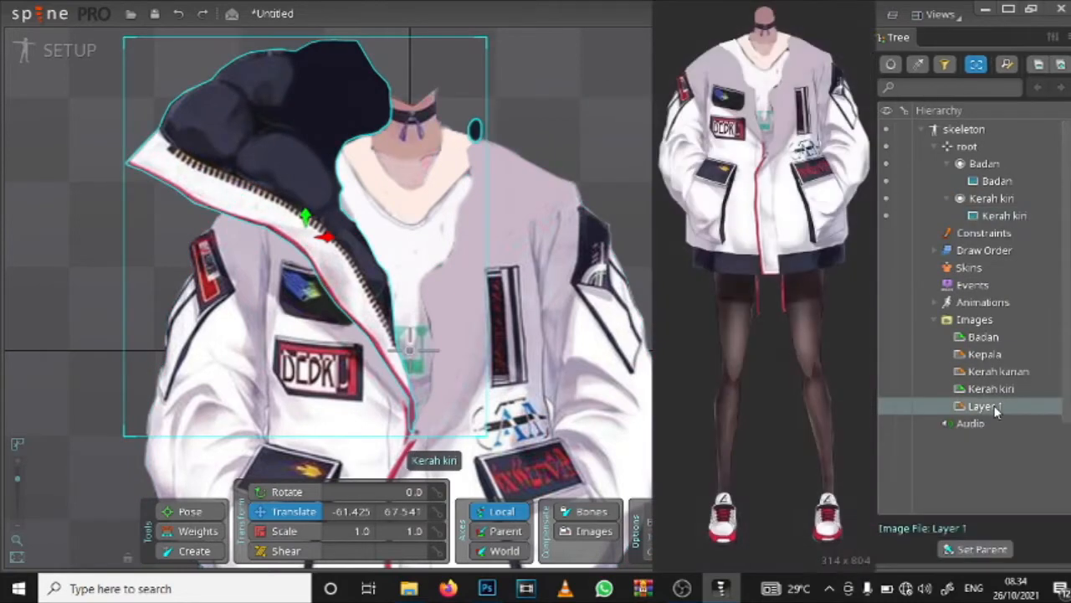
Step: Delete the Badan body attachment and the Kerah kiri collar attachment from the skeleton
left_click(583, 283)
key("Delete")
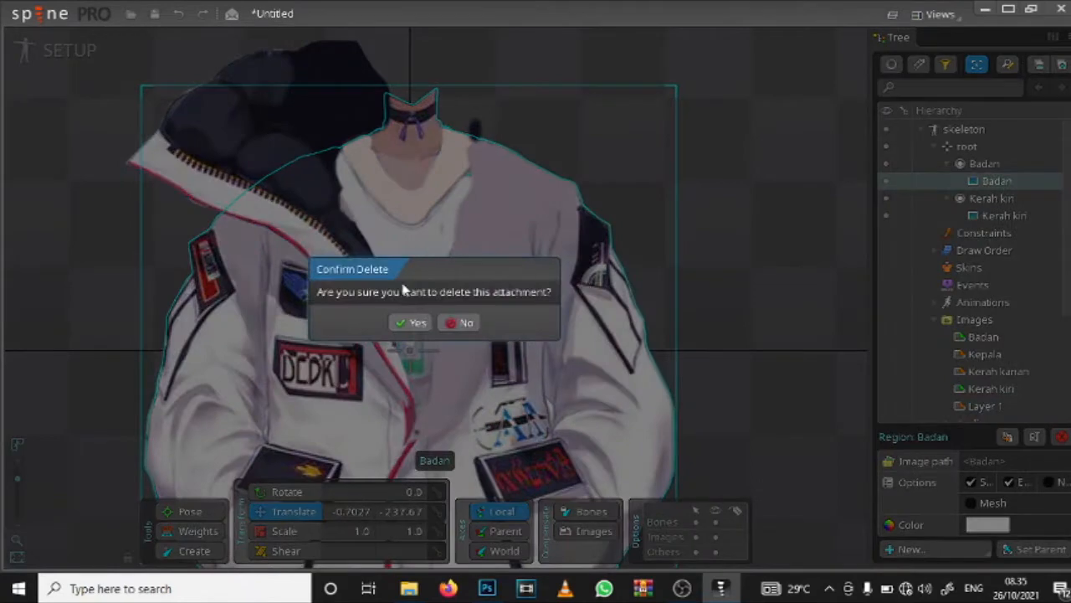
left_click(411, 323)
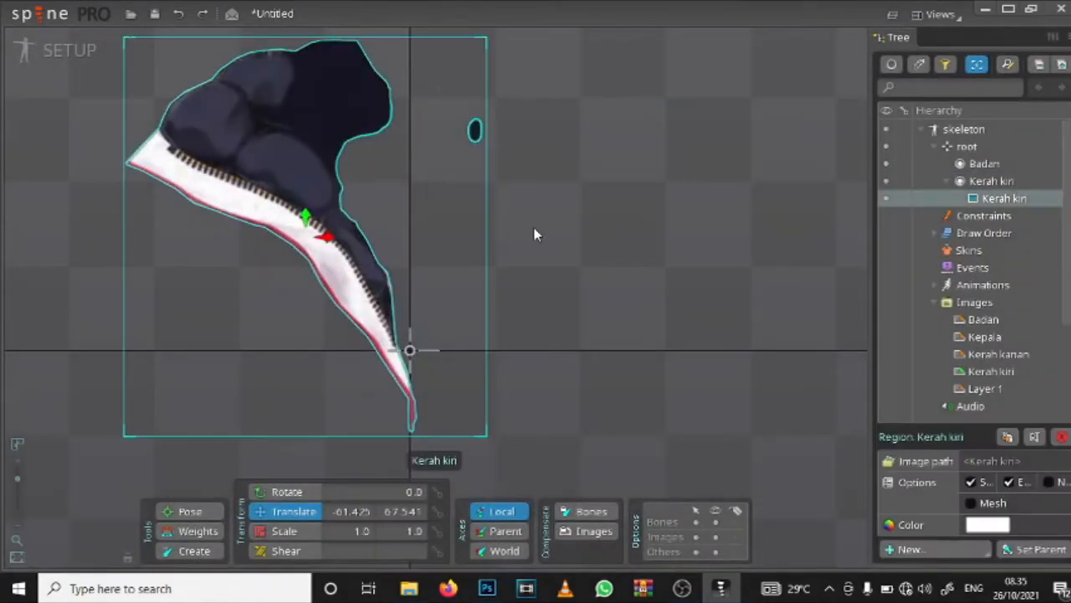
key("Delete")
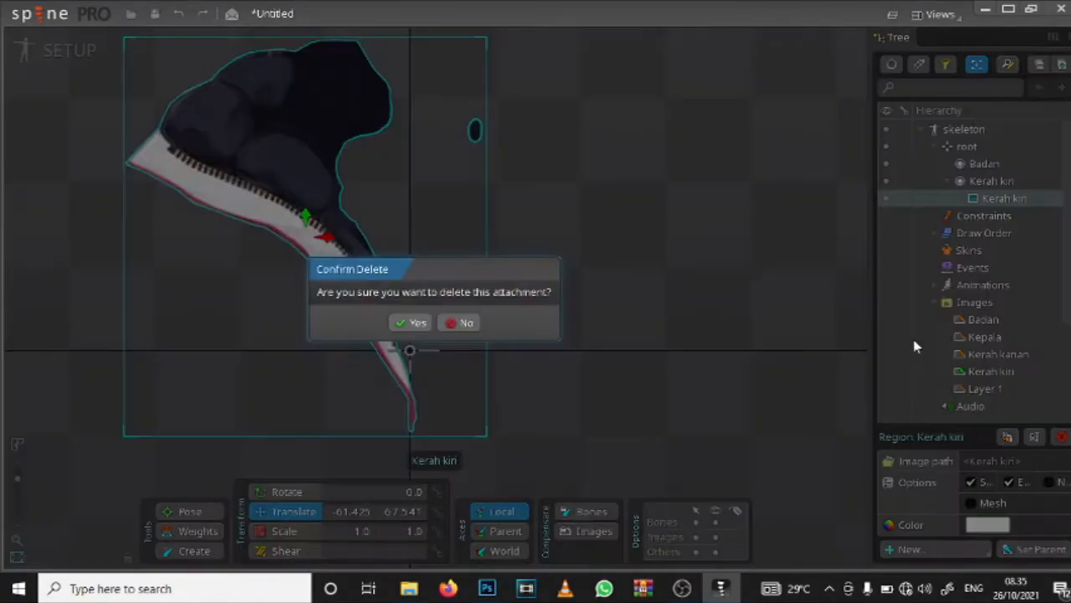
left_click(419, 324)
Step: Place the Layer 1 body image in the viewport, centred near the vertical axis at about (1.5, -252)
left_click(974, 317)
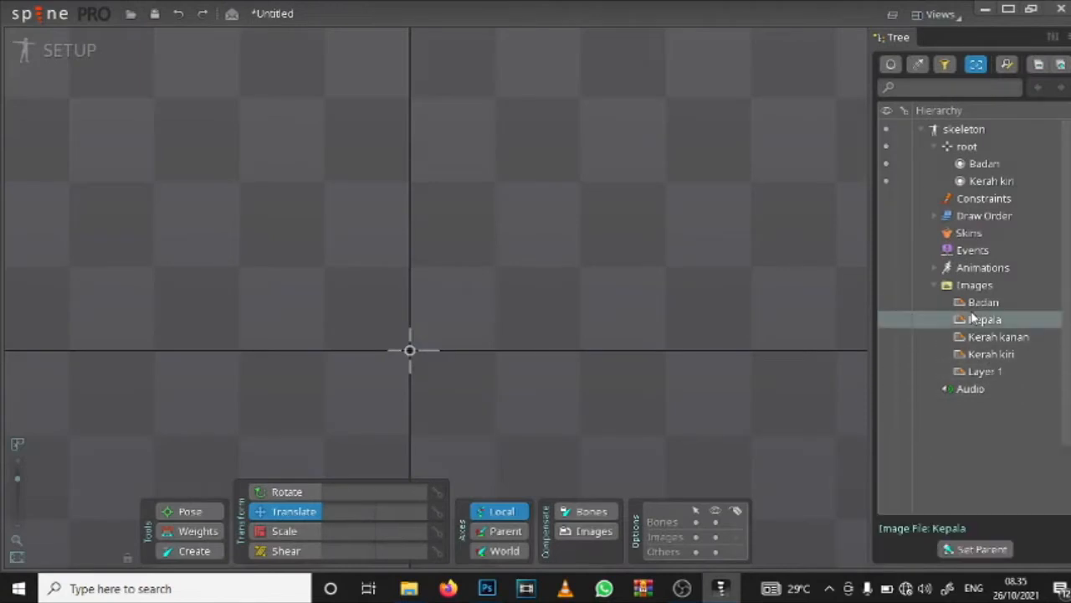
left_click(973, 305)
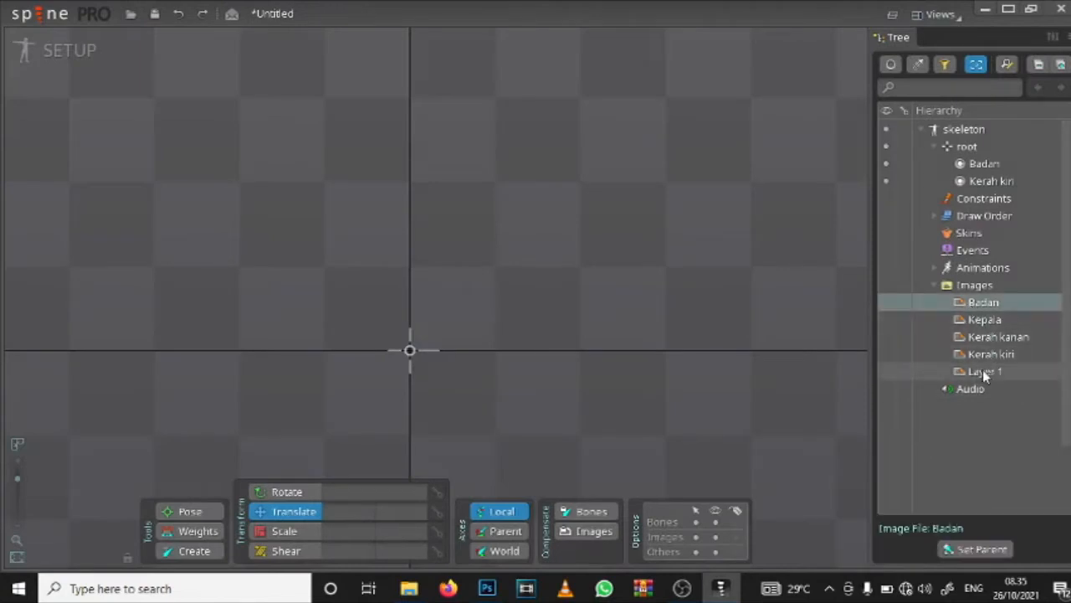
left_click(982, 370)
left_click(963, 302)
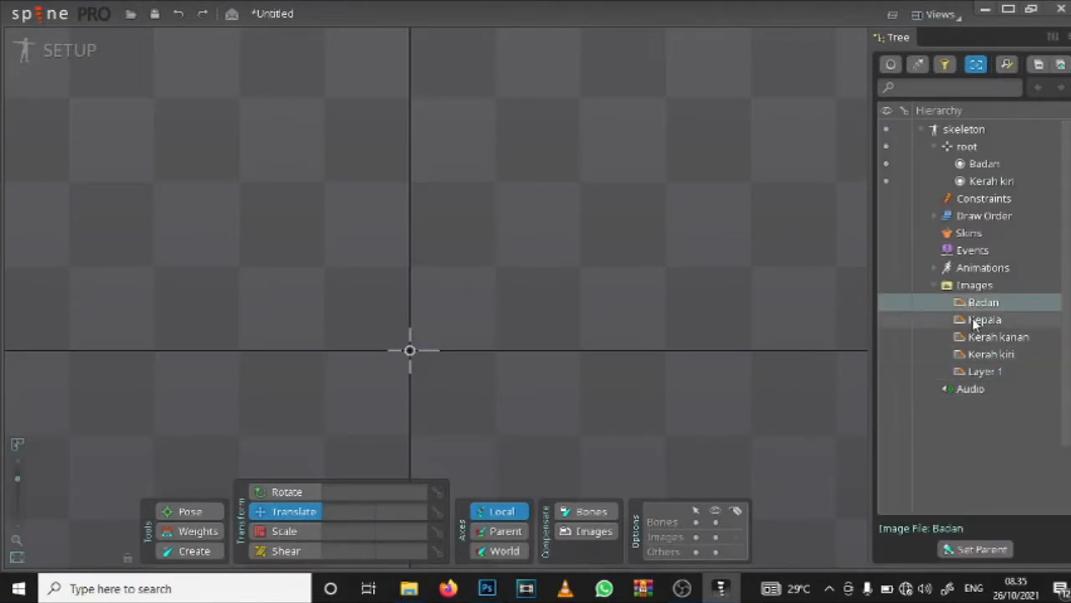
left_click_drag(981, 373, 432, 432)
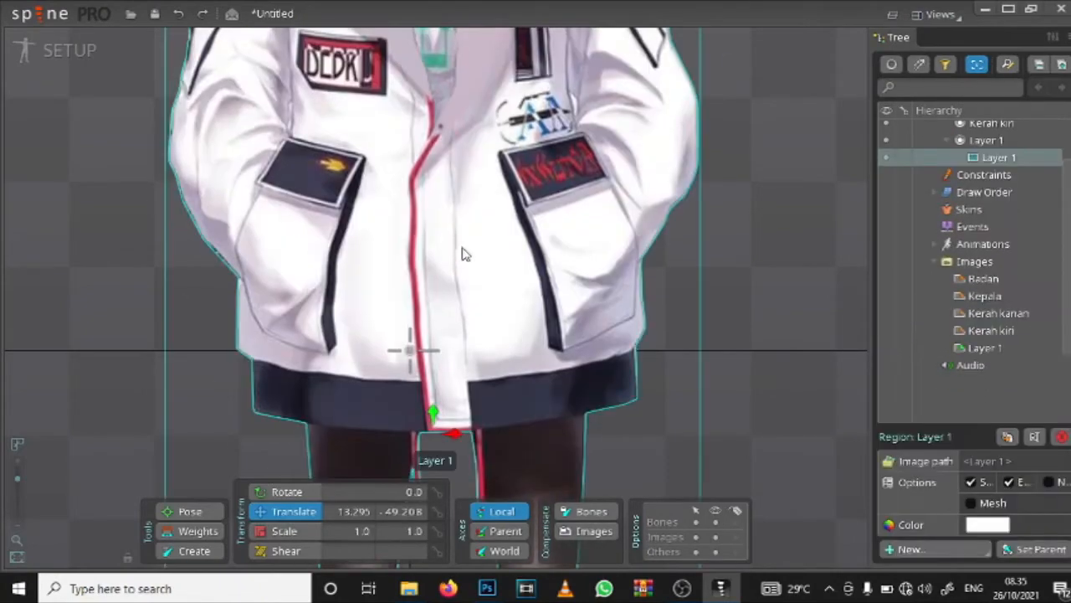
scroll(466, 243, "down", 3)
left_click_drag(465, 195, 423, 262)
left_click_drag(427, 336, 419, 308)
scroll(418, 308, "up", 5)
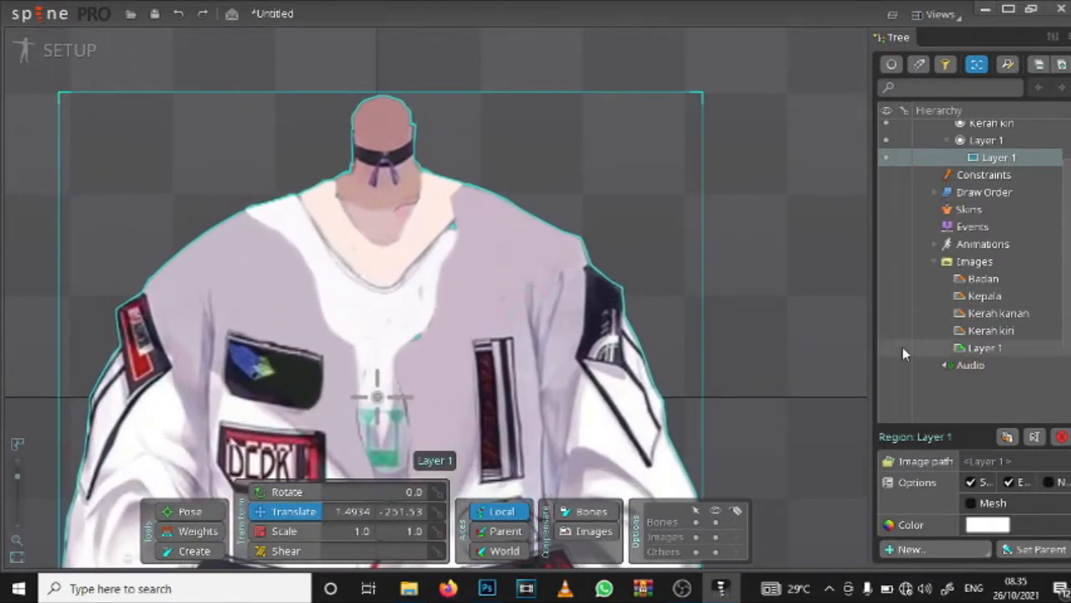
Step: Place the Kerah kiri collar image over the jacket's opening at about (-64, 46)
left_click(998, 330)
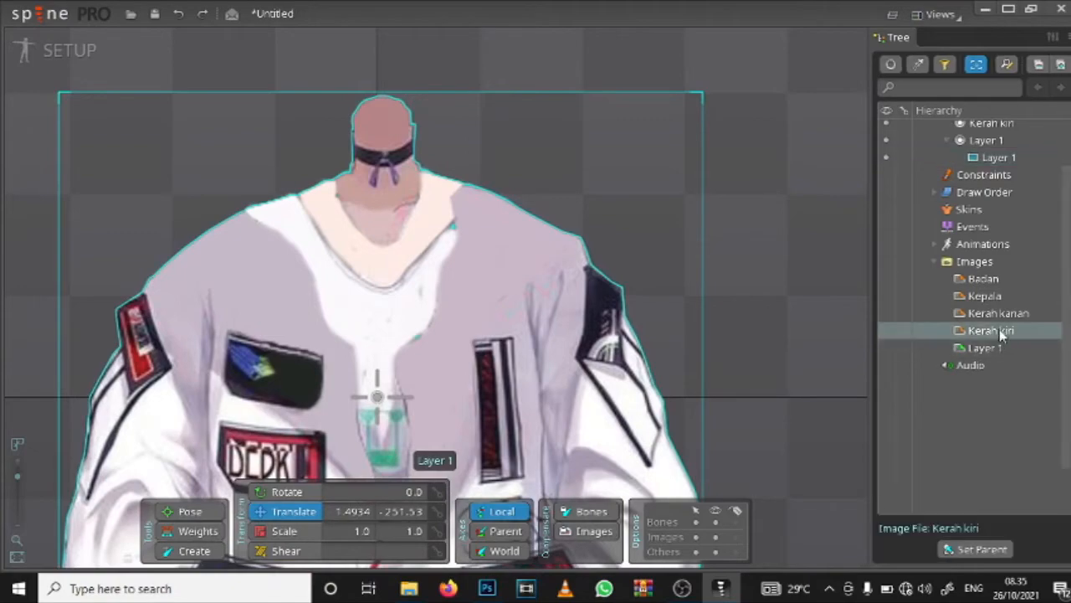
left_click_drag(832, 314, 251, 306)
left_click_drag(394, 218, 407, 286)
scroll(381, 419, "up", 4)
scroll(389, 287, "down", 3)
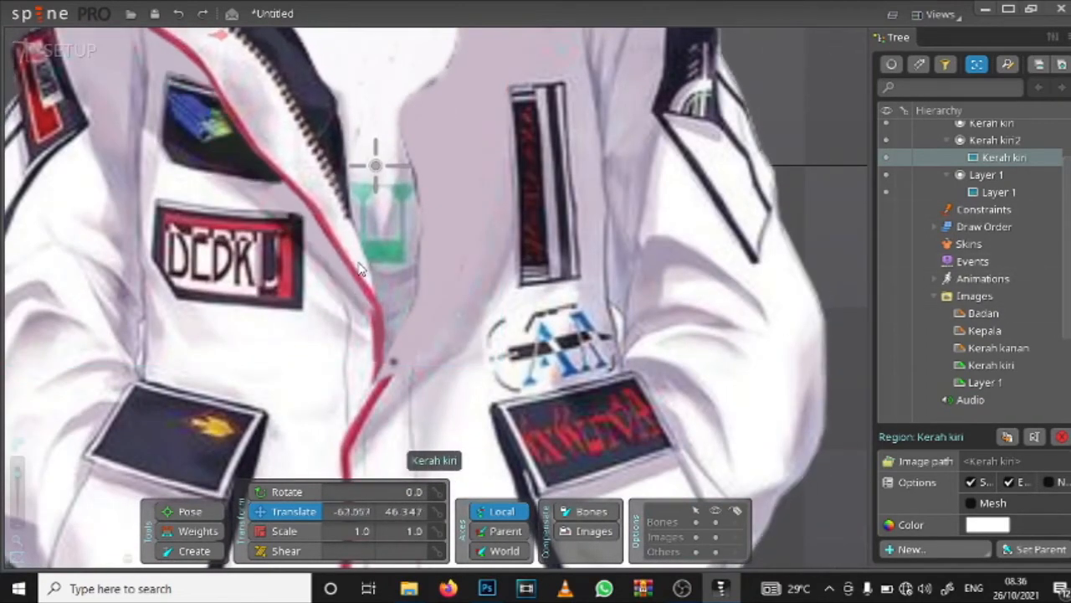
Step: Place the Kerah kanan collar image opposite the Kerah kiri collar at about (86, 47)
left_click_drag(986, 349, 641, 30)
left_click(993, 407)
left_click_drag(992, 407, 618, 53)
left_click_drag(452, 256, 454, 239)
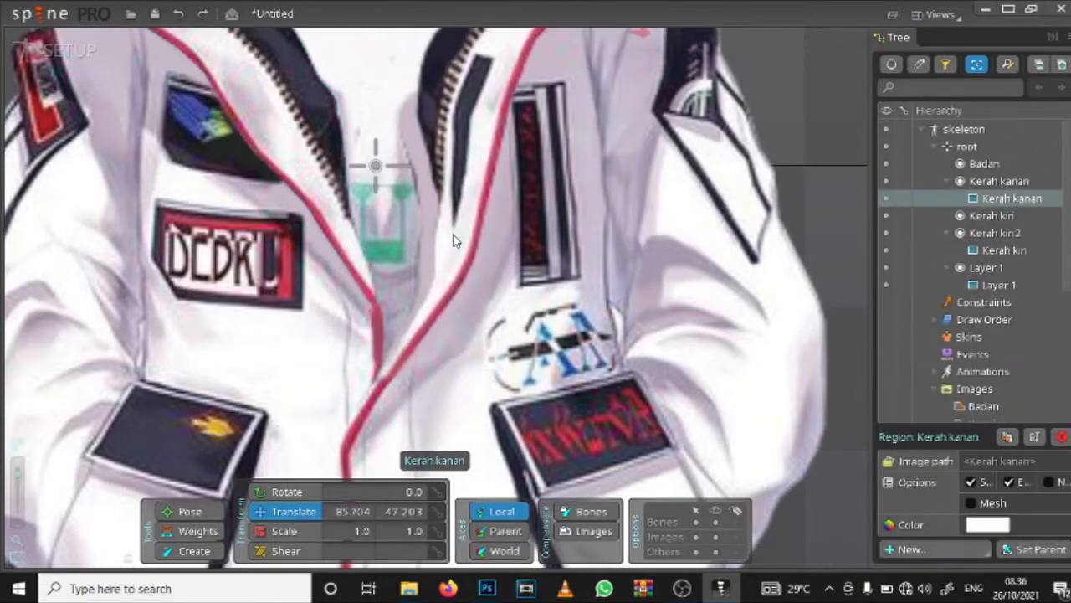
Step: Fine-tune the Kerah kanan collar to about (81, 39) so its red trim lines up with the jacket's zipper
left_click_drag(588, 181, 566, 339)
left_click_drag(439, 314, 475, 327)
left_click_drag(471, 440, 487, 209)
scroll(567, 186, "up", 2)
left_click_drag(588, 107, 567, 280)
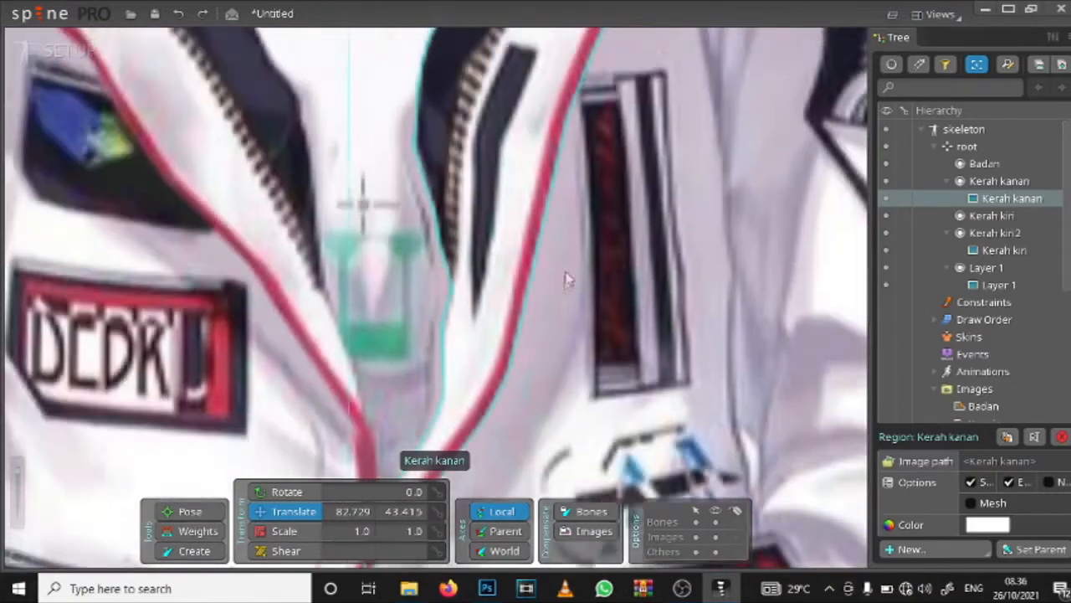
scroll(566, 280, "down", 4)
left_click_drag(630, 105, 469, 269)
scroll(358, 157, "up", 3)
left_click(139, 192)
left_click_drag(139, 192, 133, 189)
left_click_drag(226, 410, 272, 56)
left_click_drag(400, 221, 395, 234)
scroll(395, 235, "down", 5)
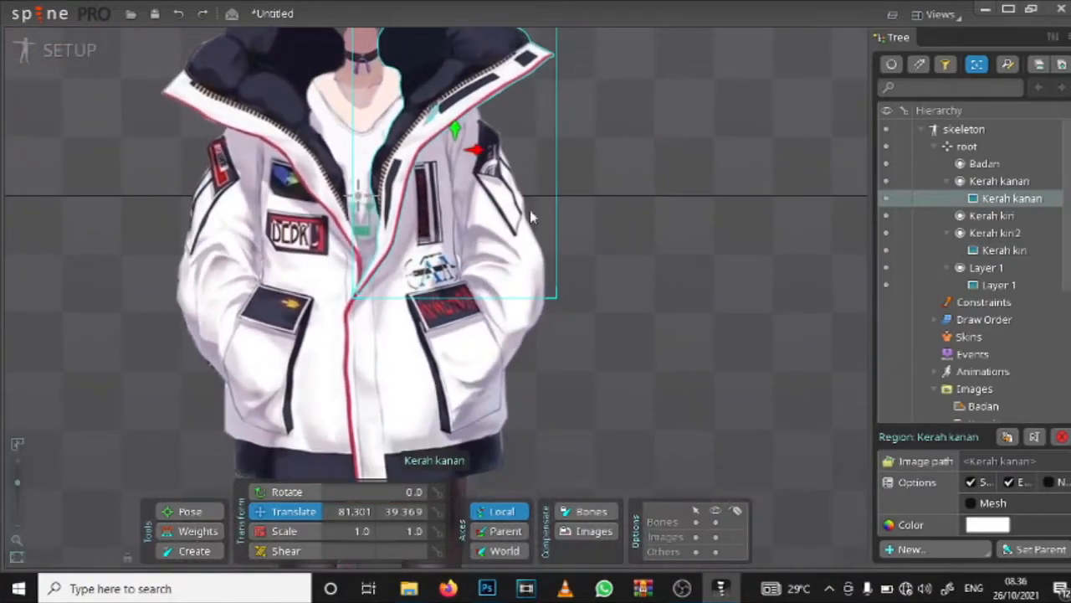
Step: Place the Kepala head image on the body's neck at about (-0.75, 137.5)
scroll(639, 285, "down", 2)
scroll(640, 289, "up", 1)
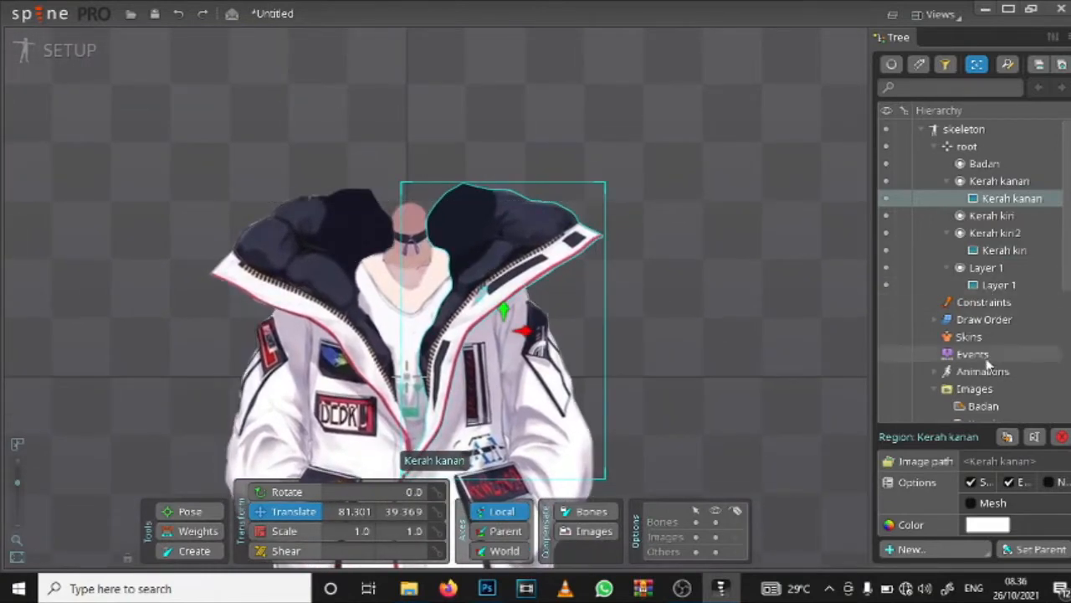
scroll(982, 355, "down", 2)
scroll(982, 351, "down", 3)
left_click_drag(986, 220, 404, 213)
scroll(396, 243, "up", 2)
scroll(396, 244, "up", 2)
left_click_drag(433, 175, 438, 178)
scroll(437, 182, "down", 3)
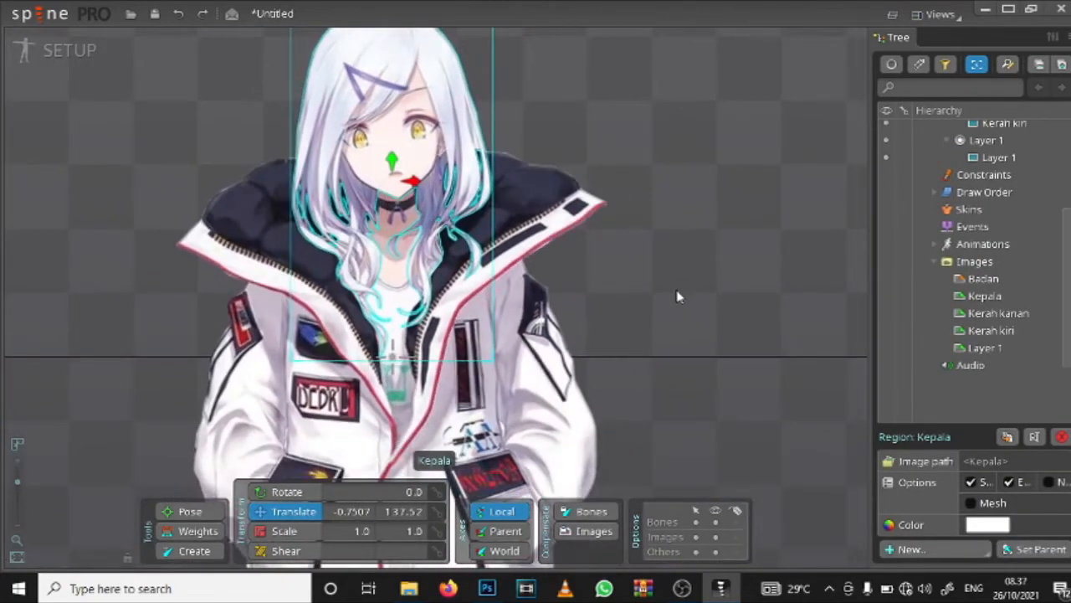
Step: Delete the empty Badan slot from the root bone
scroll(678, 297, "down", 5)
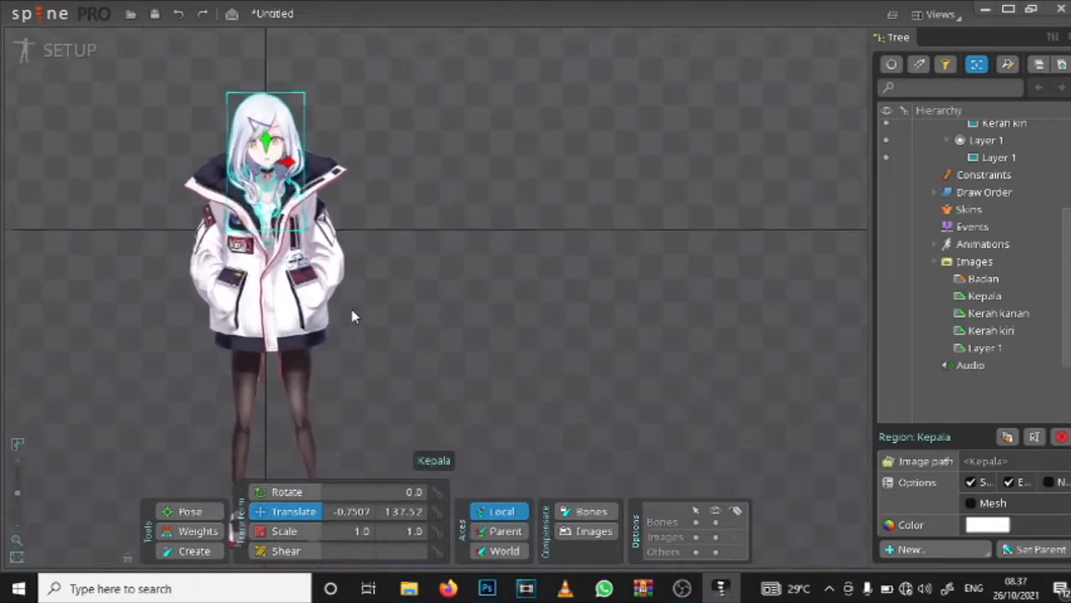
scroll(352, 308, "up", 5)
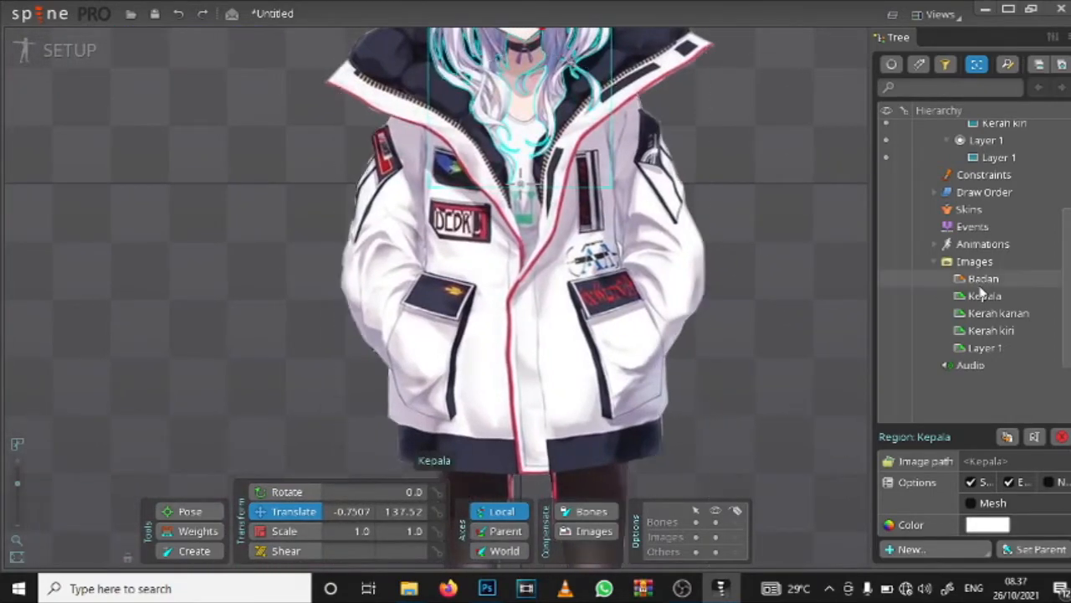
scroll(980, 251, "up", 5)
scroll(980, 251, "down", 5)
scroll(993, 222, "up", 5)
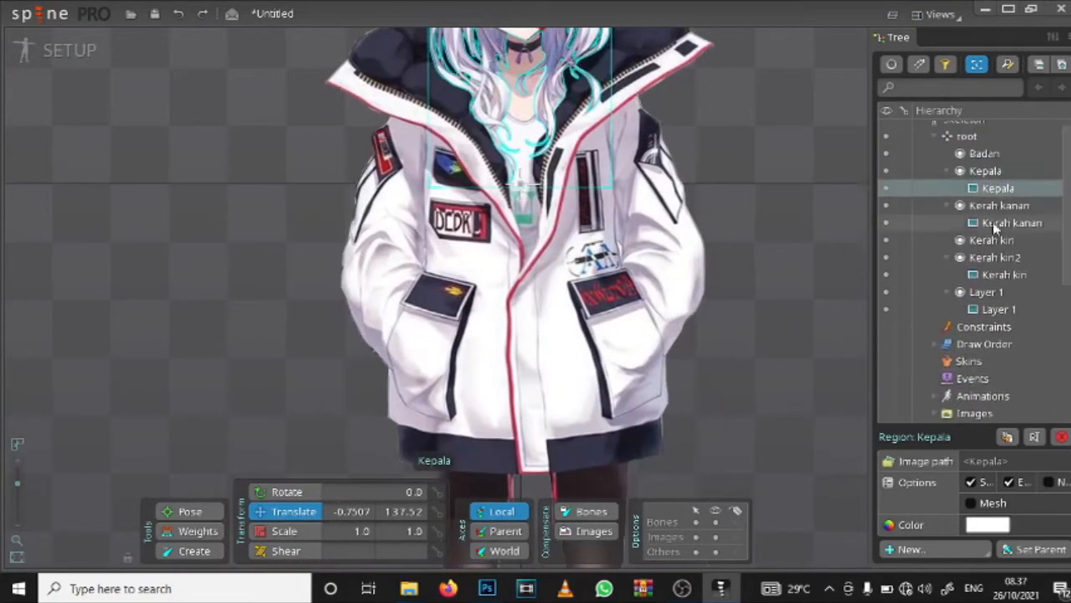
scroll(993, 222, "up", 2)
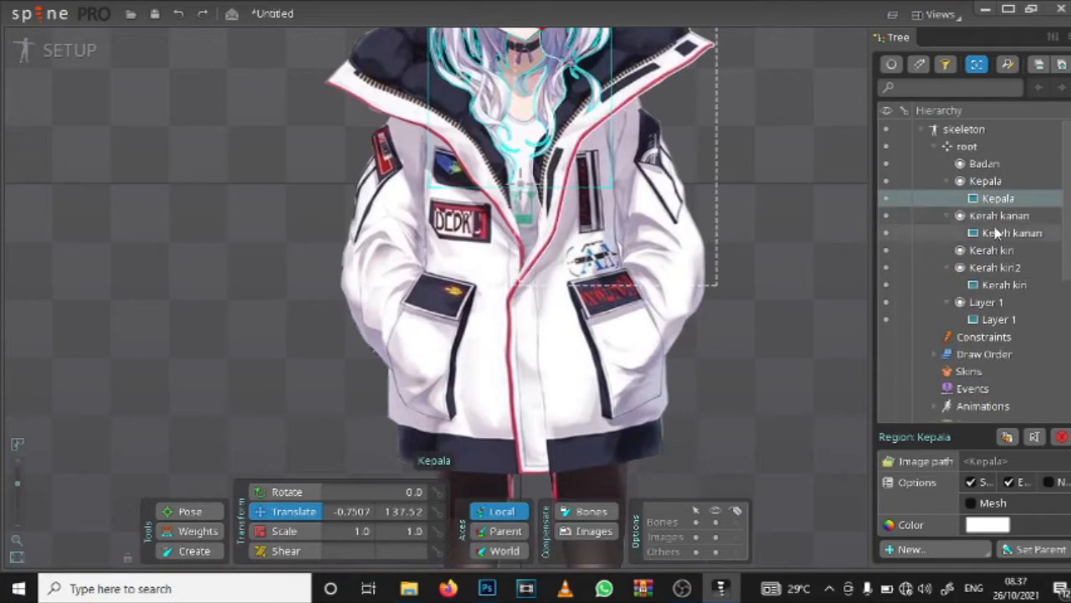
left_click(986, 165)
key("Delete")
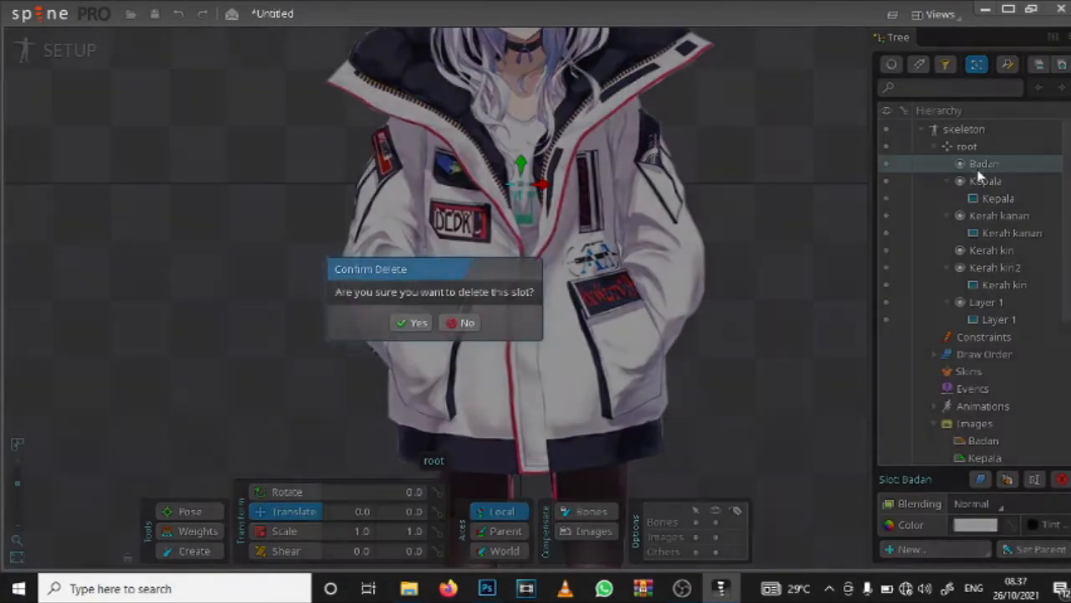
left_click(415, 323)
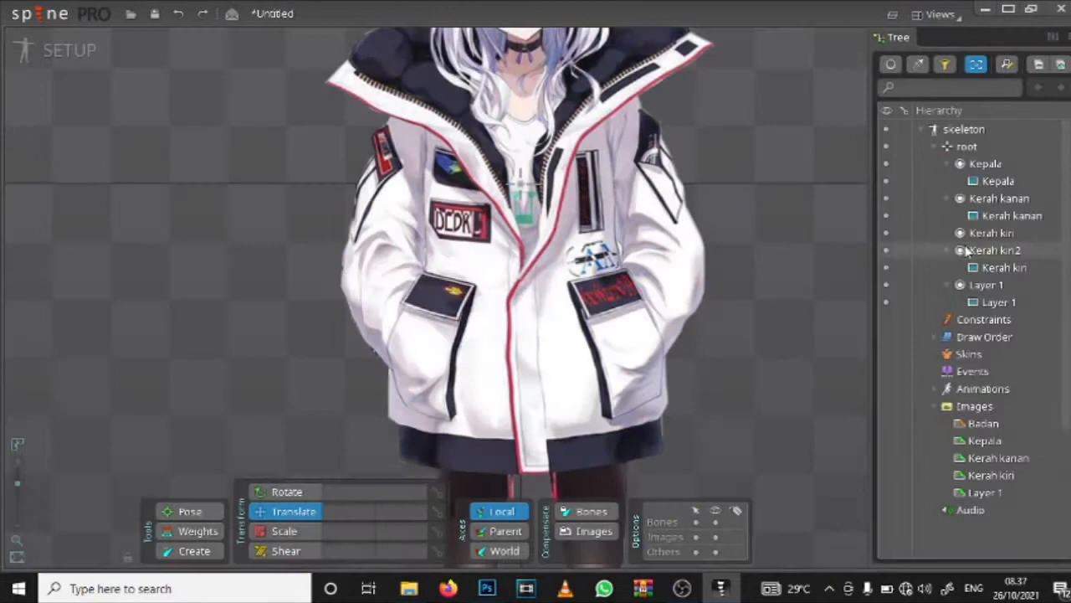
Step: Delete the empty Kerah kiri slot, keeping Kerah kiri2
left_click(987, 164)
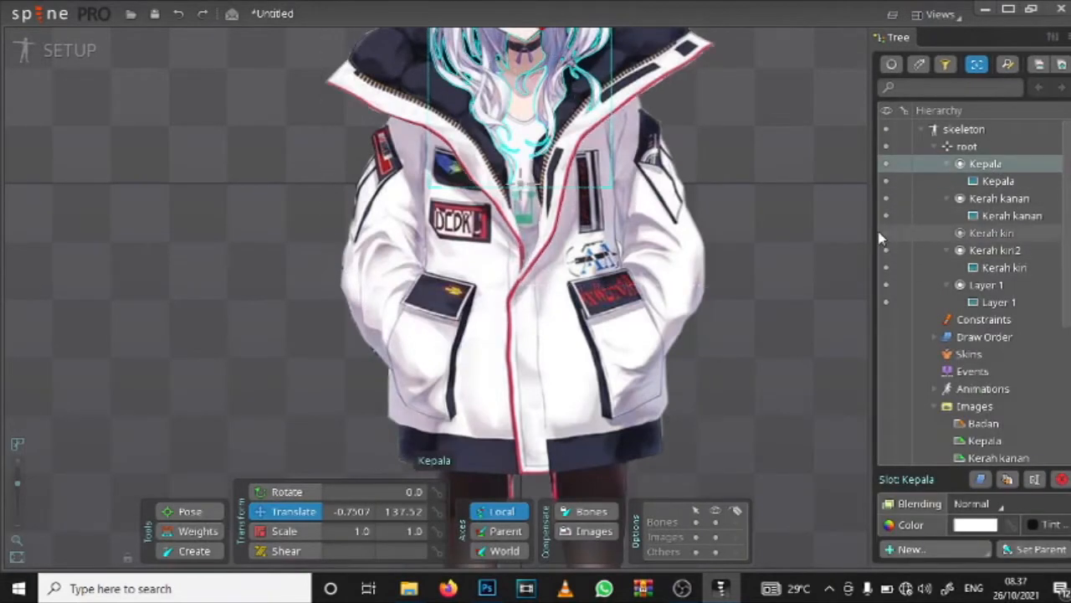
left_click(976, 236)
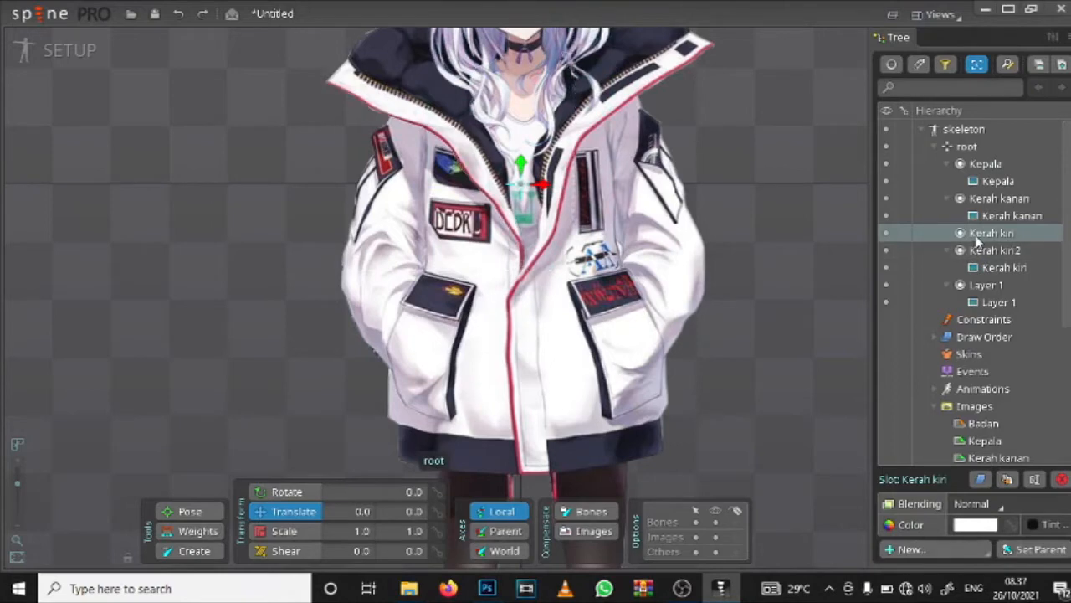
key("Delete")
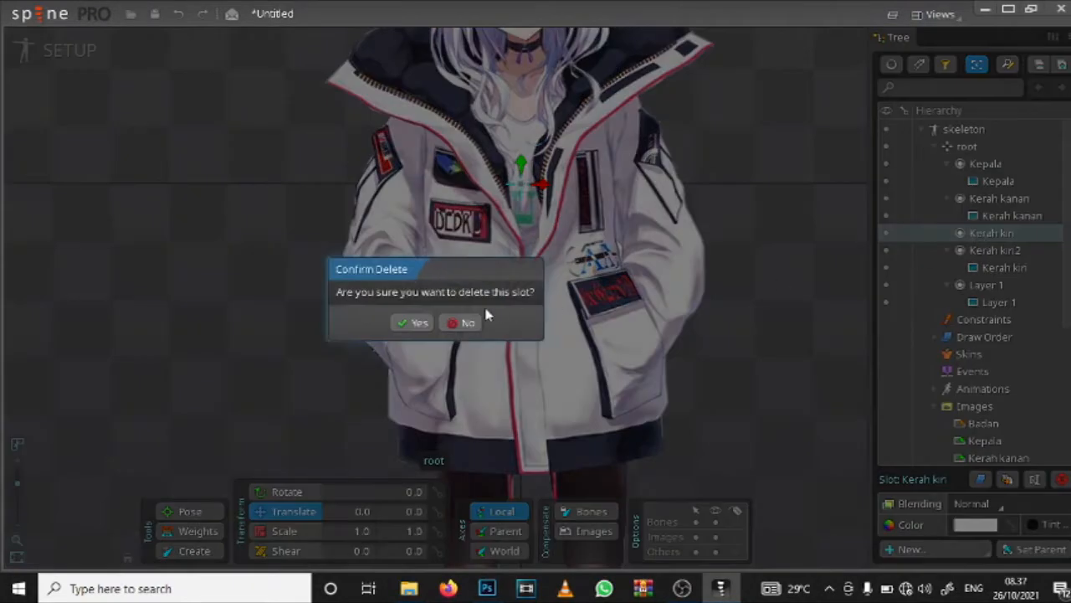
left_click(412, 323)
Step: Rename the Kerah kiri2 slot as Kerah kiri
left_click(994, 234)
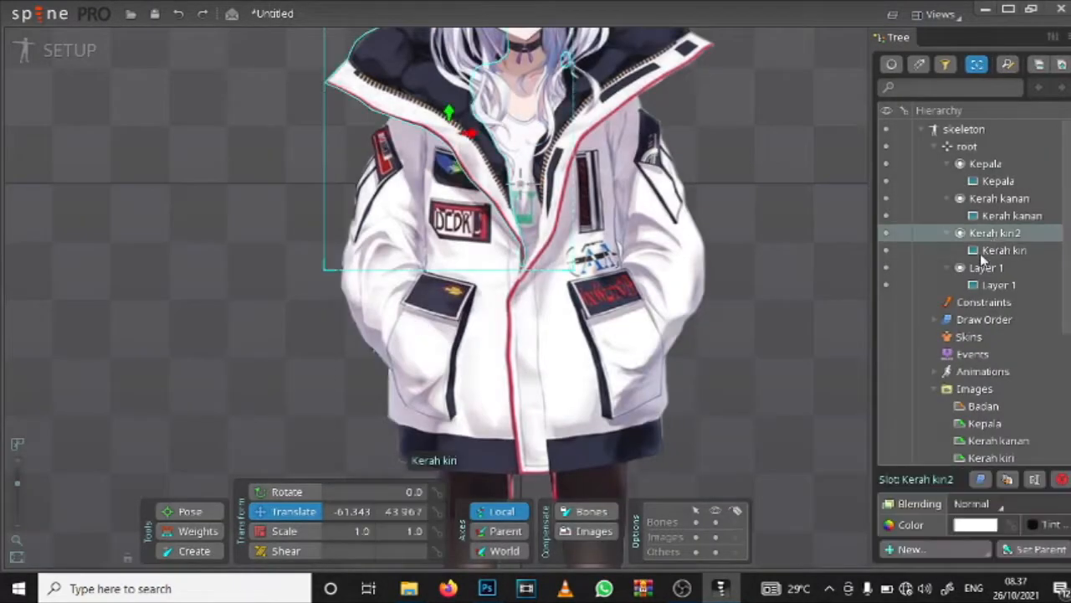
scroll(950, 410, "down", 5)
scroll(995, 327, "up", 3)
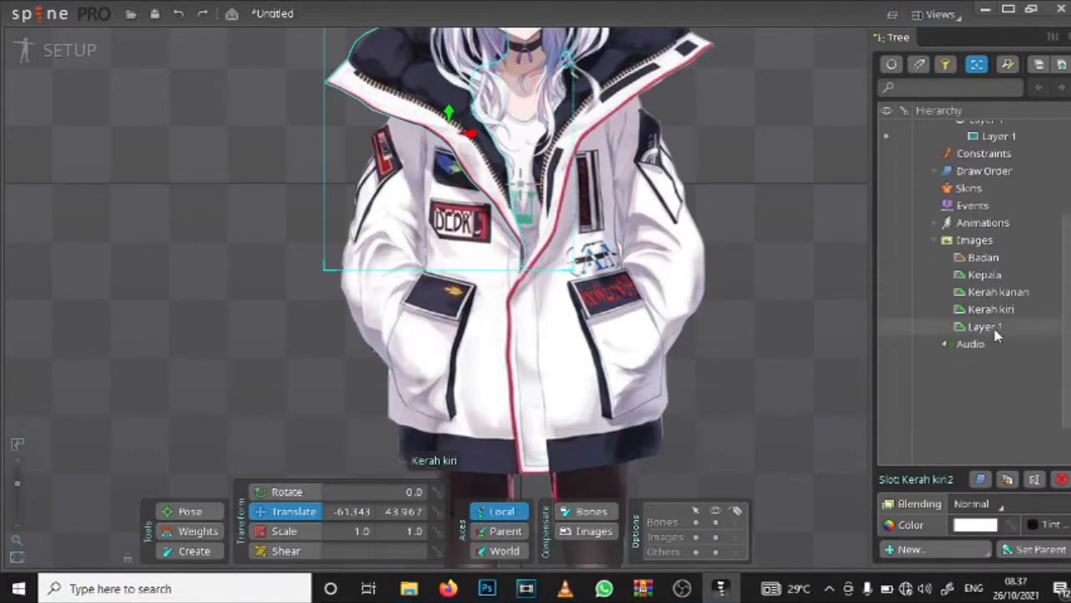
scroll(1004, 284, "up", 3)
double_click(1017, 238)
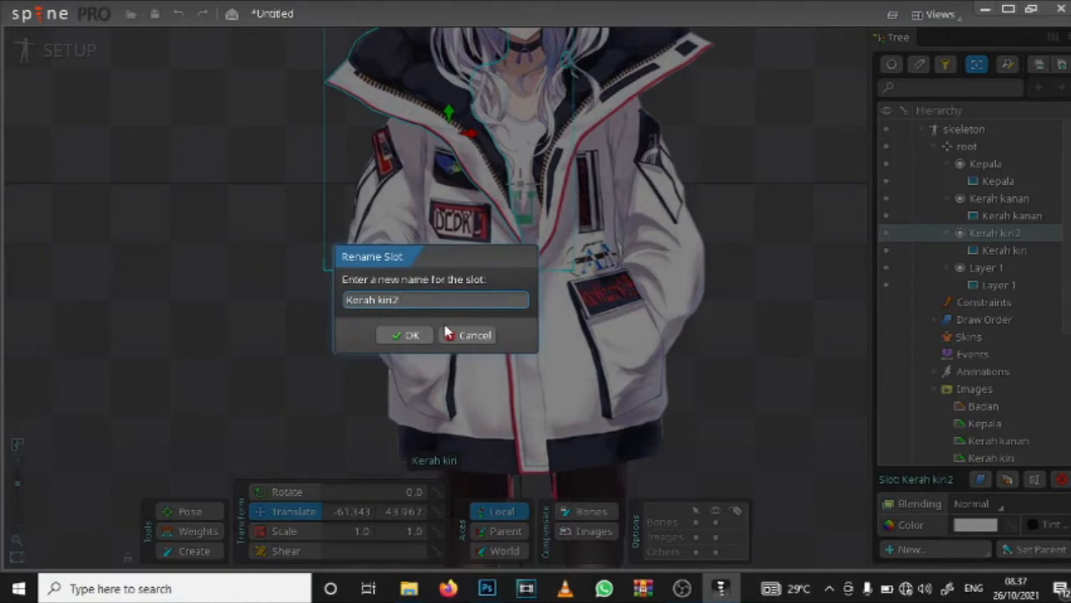
left_click(419, 337)
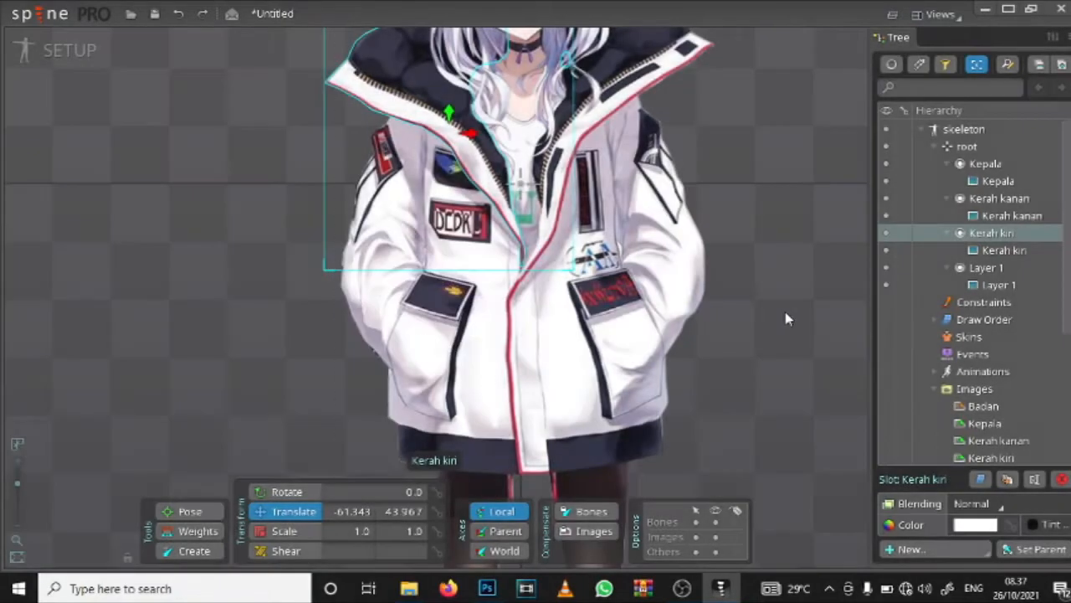
Step: Rename the Layer 1 slot and its attachment as Badan
left_click(1014, 253)
left_click(1009, 286)
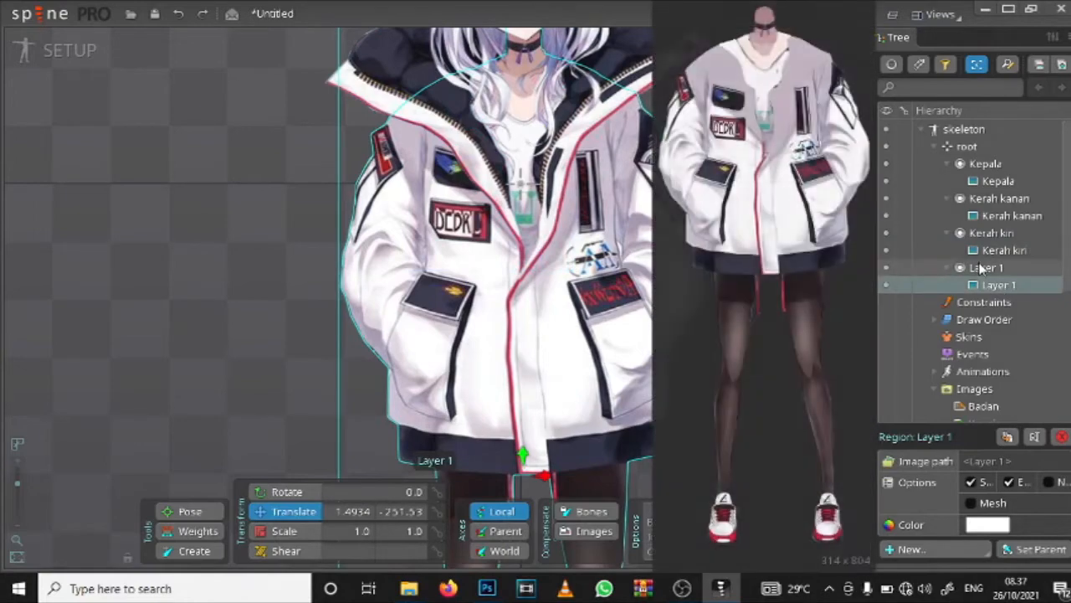
double_click(987, 268)
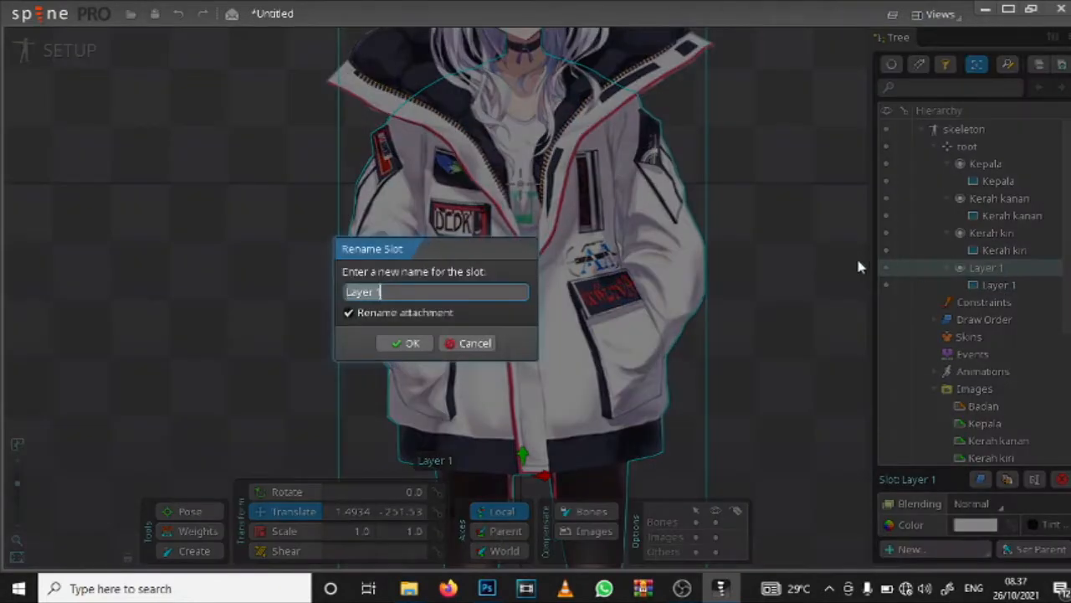
type("Badan")
key("Return")
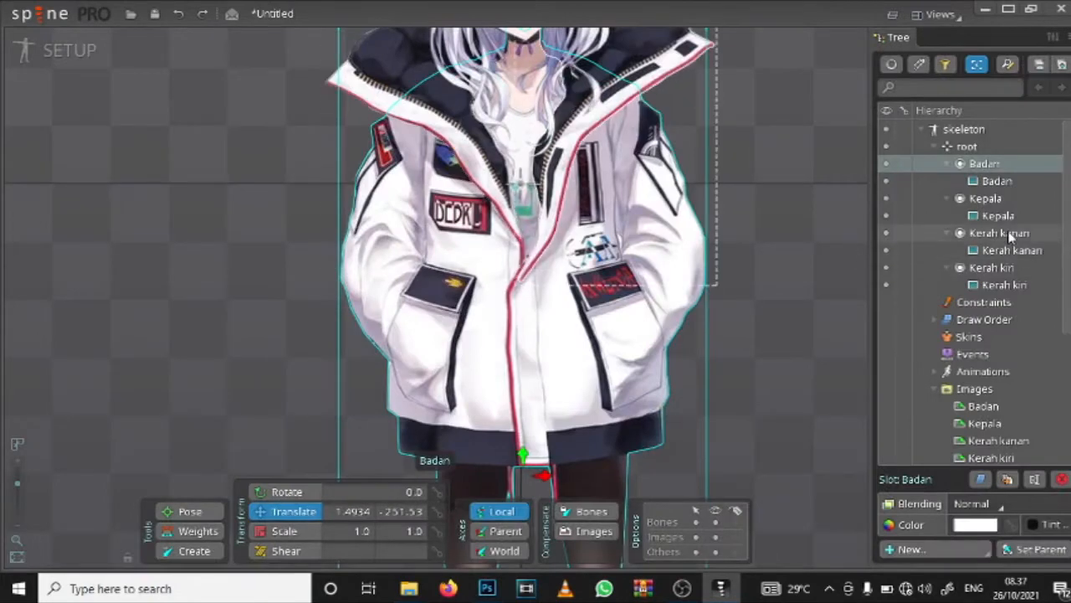
Step: Undo the renaming of the body slot and attachment to Badan
scroll(988, 251, "down", 3)
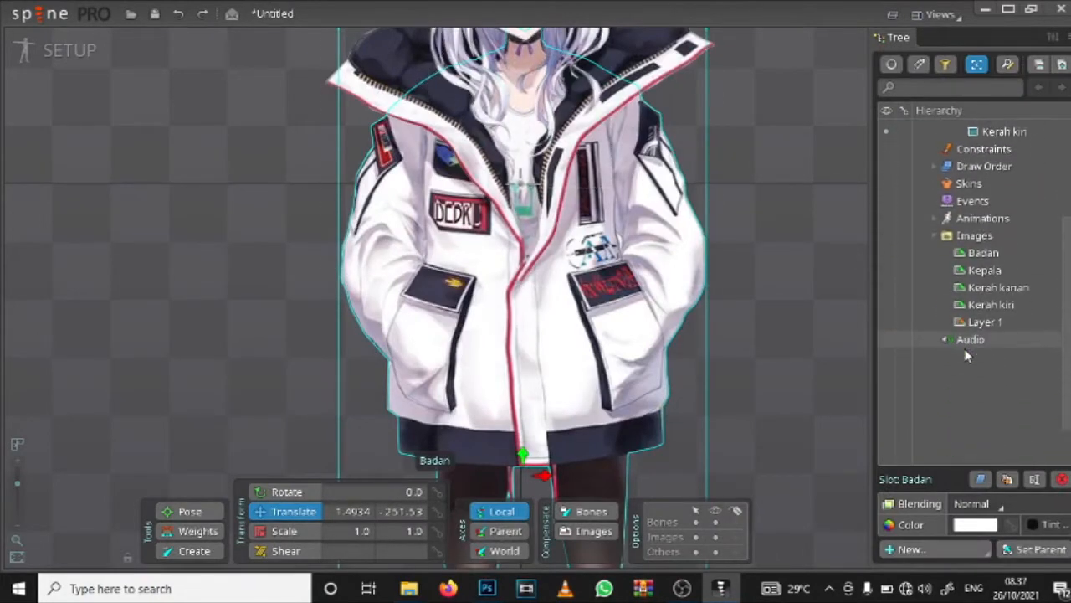
scroll(987, 251, "up", 3)
left_click_drag(545, 348, 558, 503)
key("ctrl+z")
key("ctrl+z")
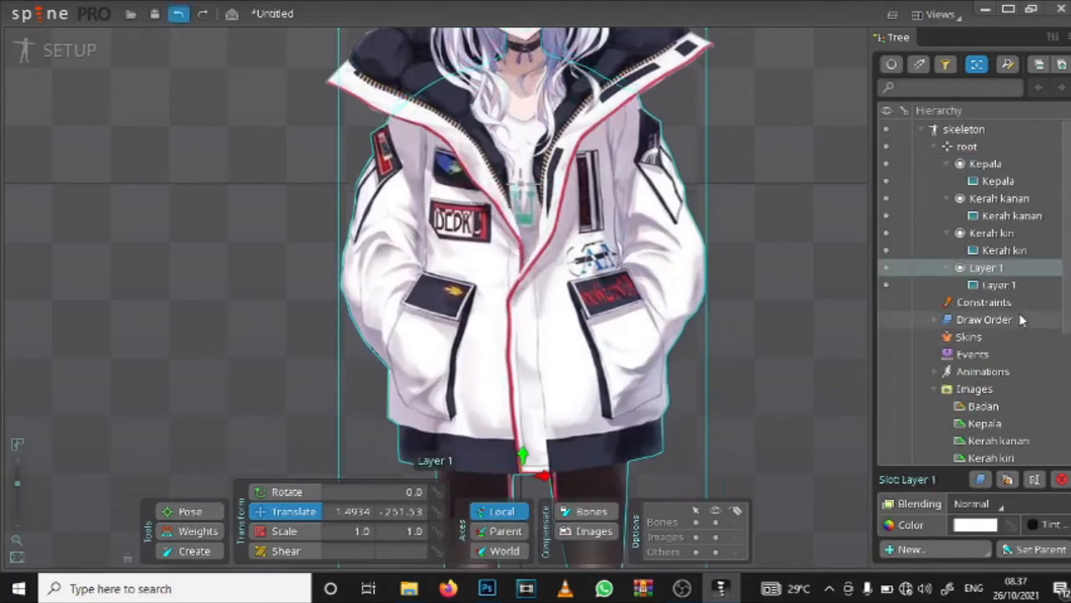
Step: Rename the Layer 1 slot and its attachment as Badan 2
double_click(989, 269)
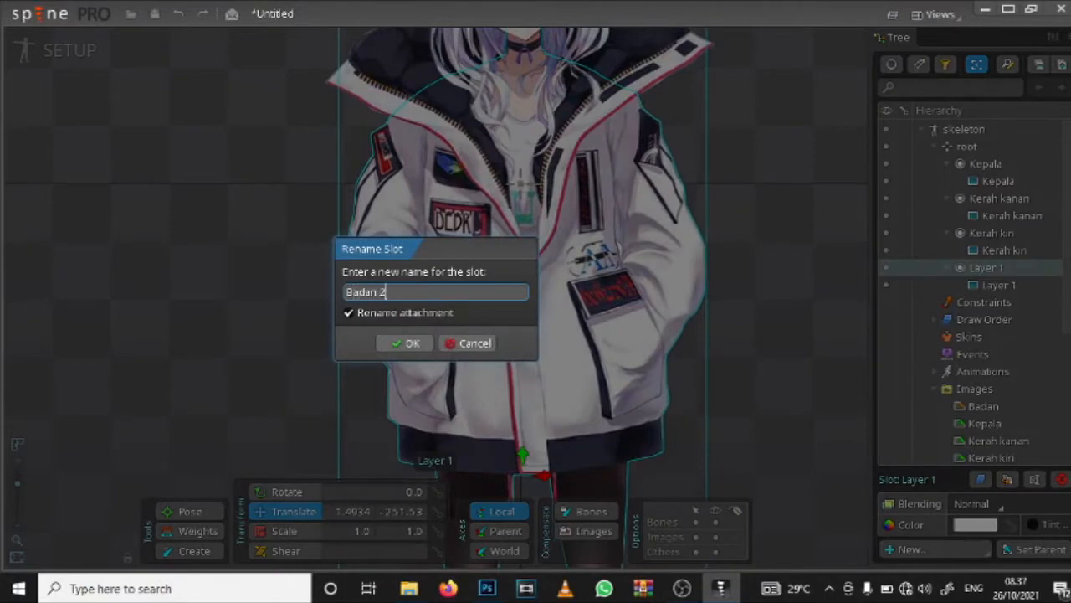
key("Return")
scroll(971, 292, "down", 5)
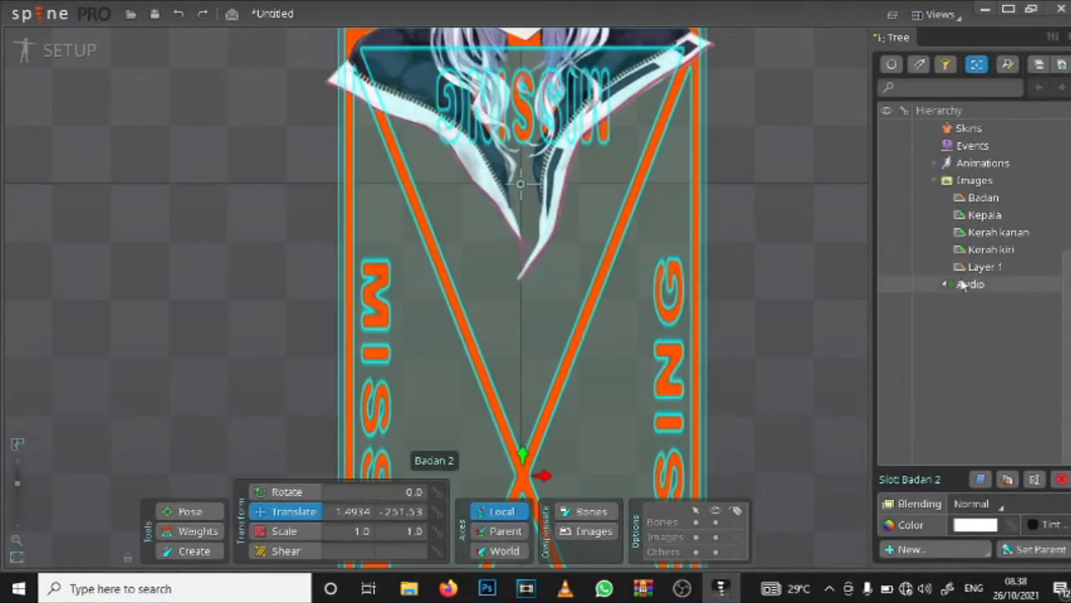
Step: Select the Layer 1 image under Images and undo the renaming of the body slot and attachment to Badan 2
left_click(991, 272)
left_click(986, 291)
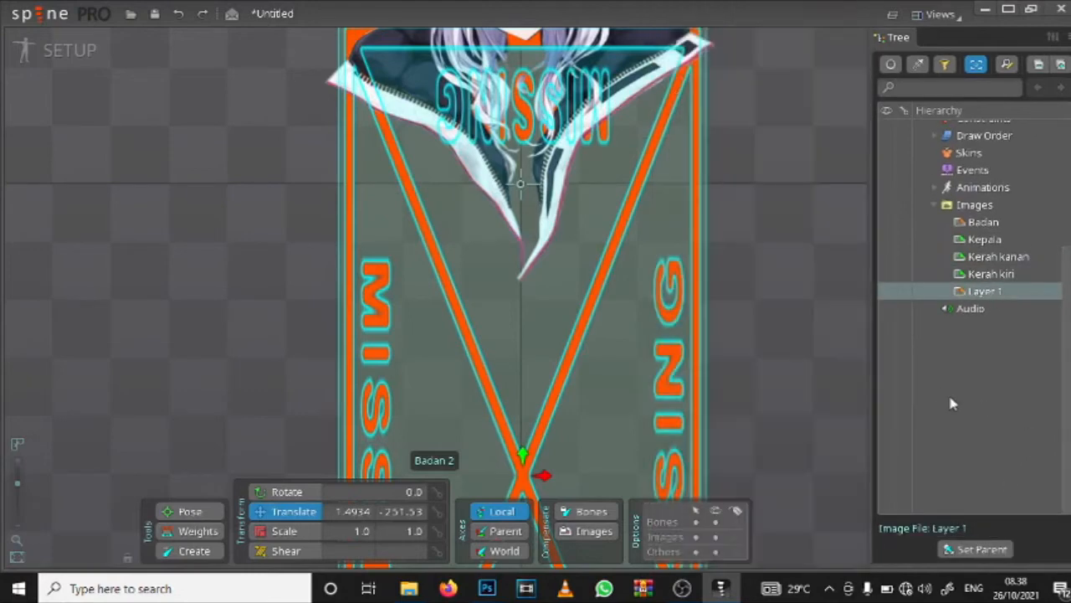
key("ctrl+z")
left_click_drag(747, 158, 745, 238)
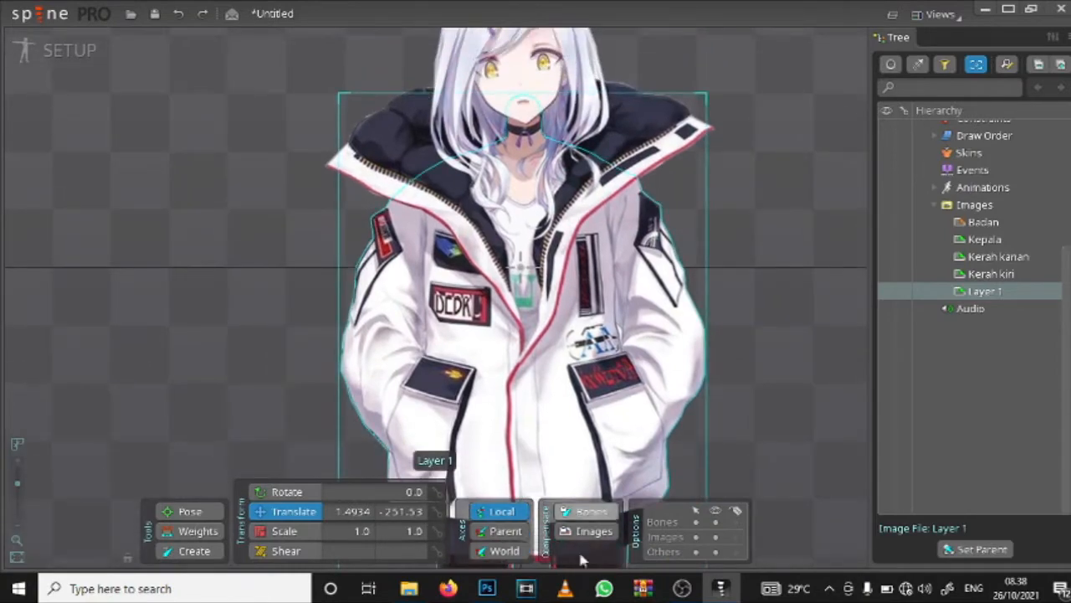
Step: Switch to File Explorer to check the Layer 1 file in the images folder and return to Spine
left_click(408, 589)
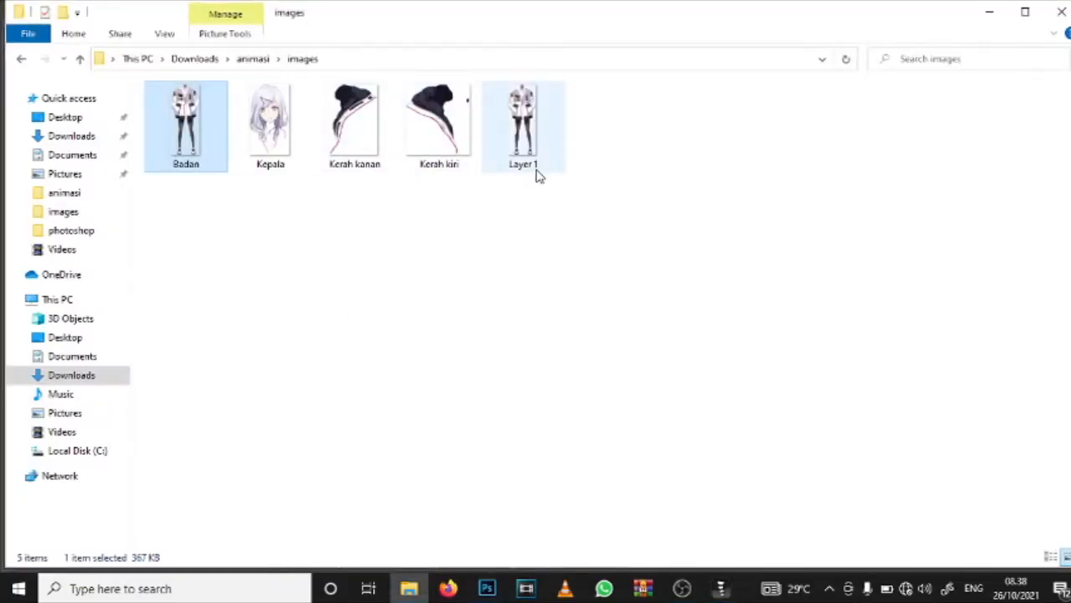
left_click(538, 176)
left_click(408, 589)
Step: Collapse the Kepala, Kerah kanan, Kerah kiri and Layer 1 slots in the skeleton hierarchy
scroll(488, 220, "up", 4)
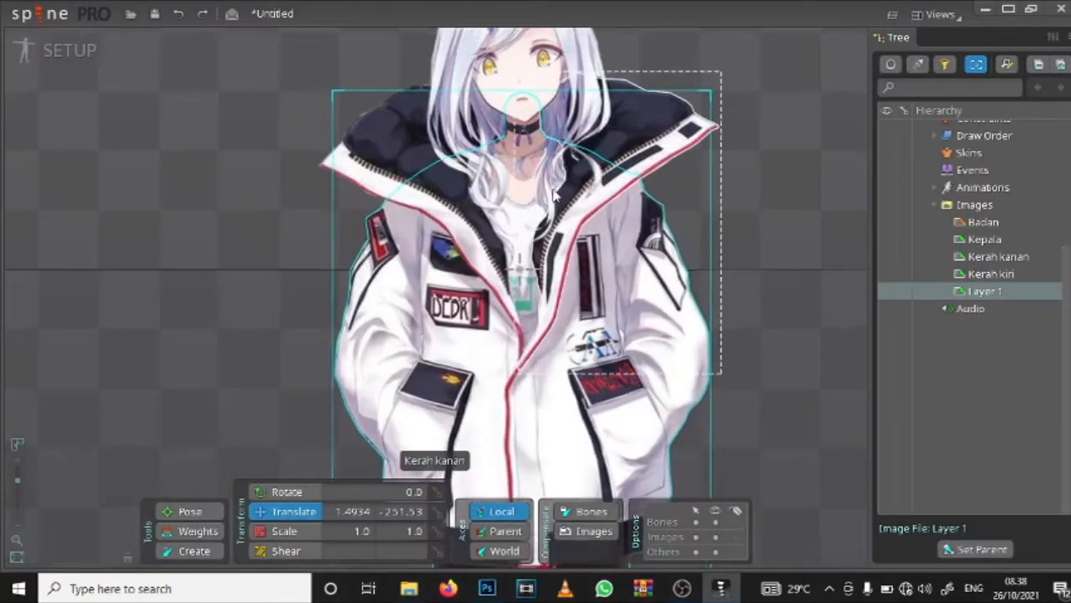
scroll(514, 192, "up", 3)
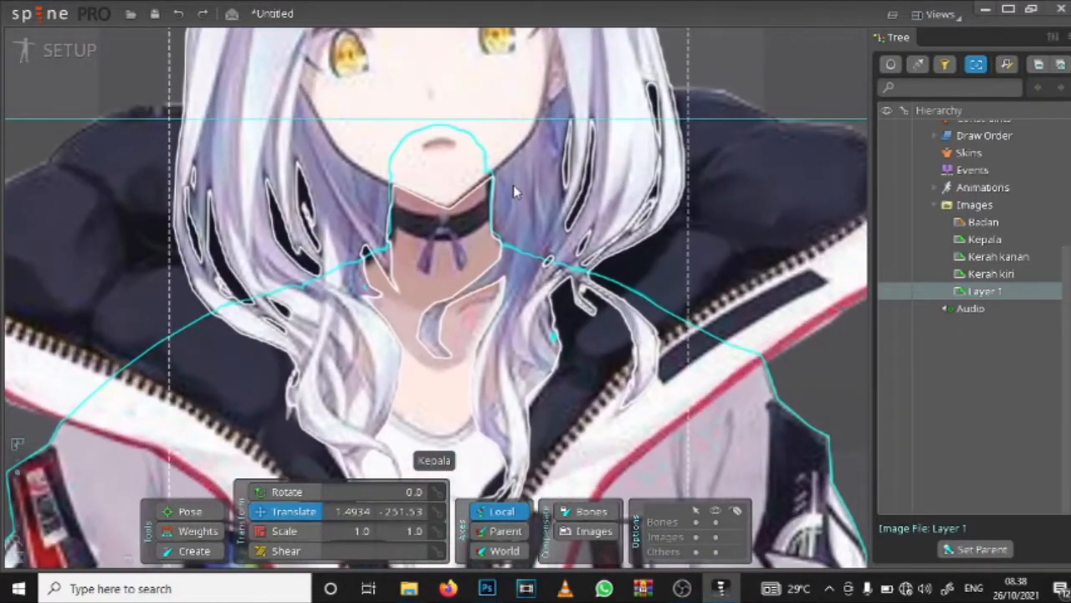
scroll(992, 276, "up", 5)
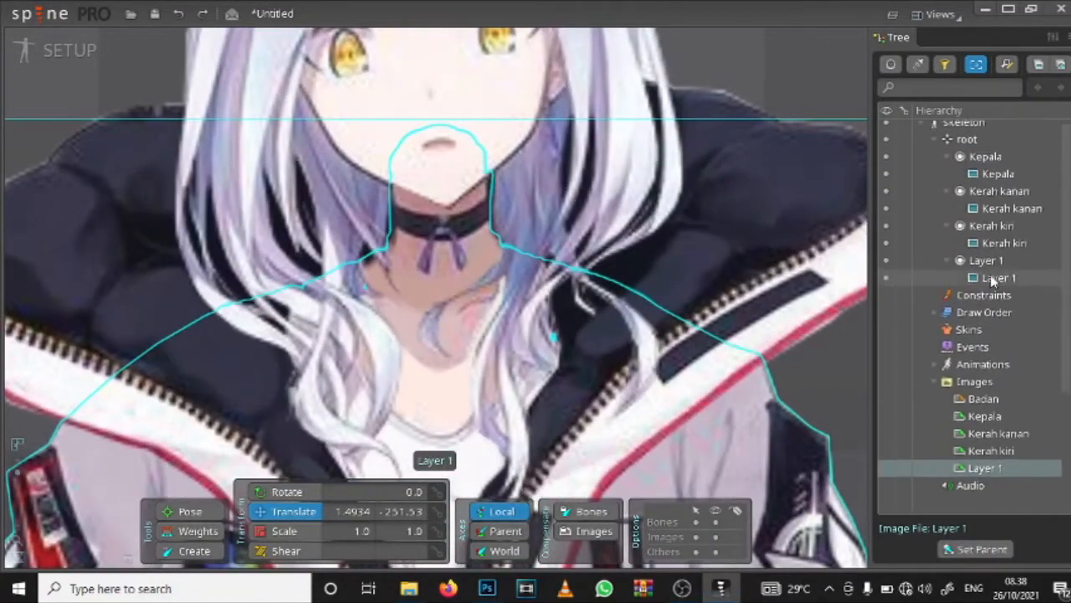
left_click(949, 163)
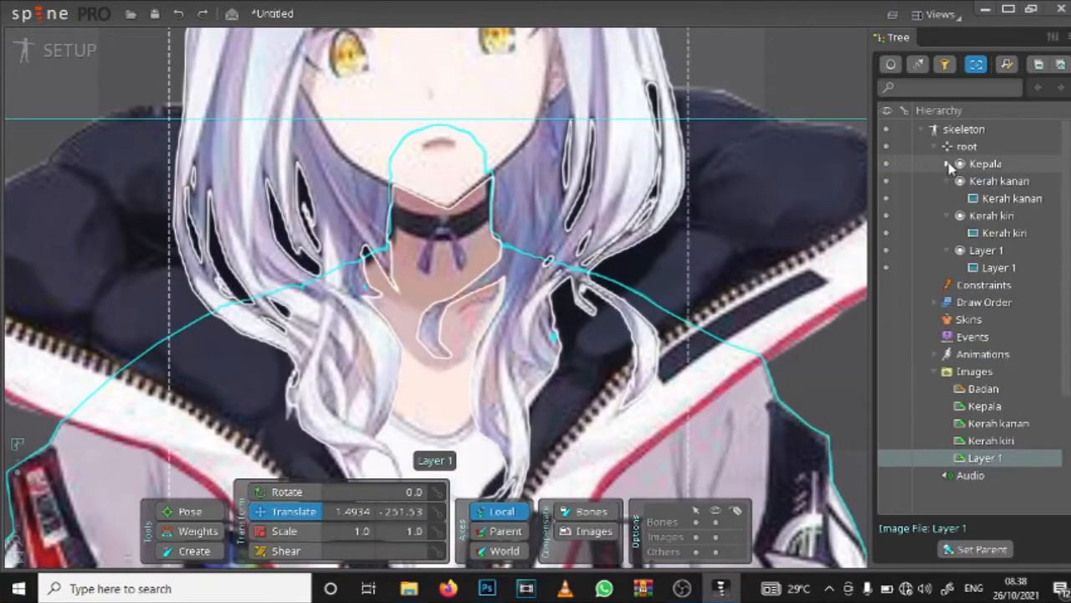
left_click(948, 181)
left_click(948, 198)
left_click(948, 215)
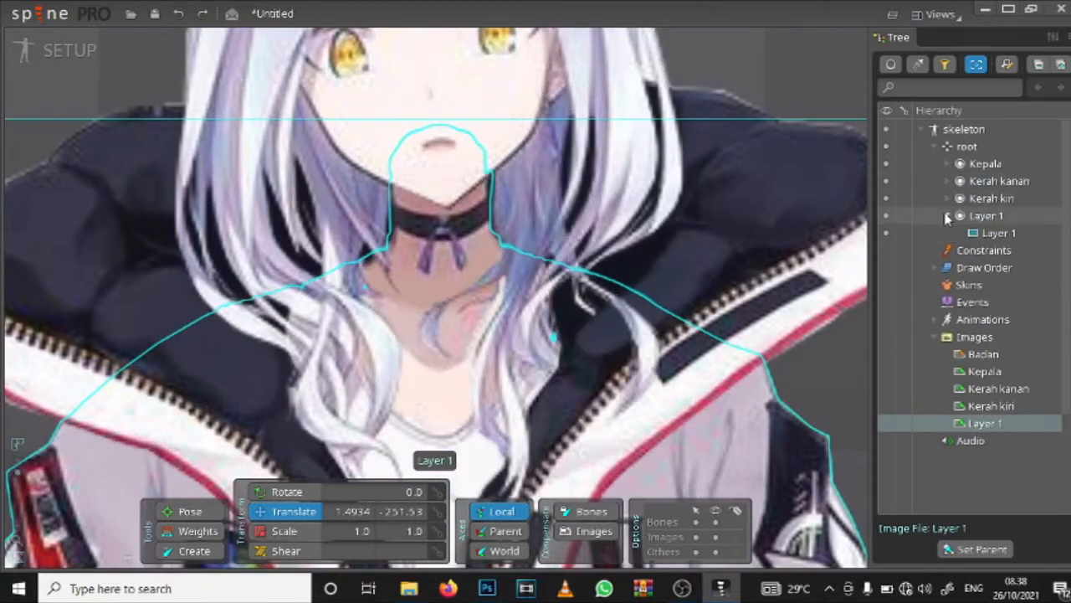
Step: Select the Kerah kanan attachment and examine how its edges line up with the jacket and head
scroll(480, 242, "down", 5)
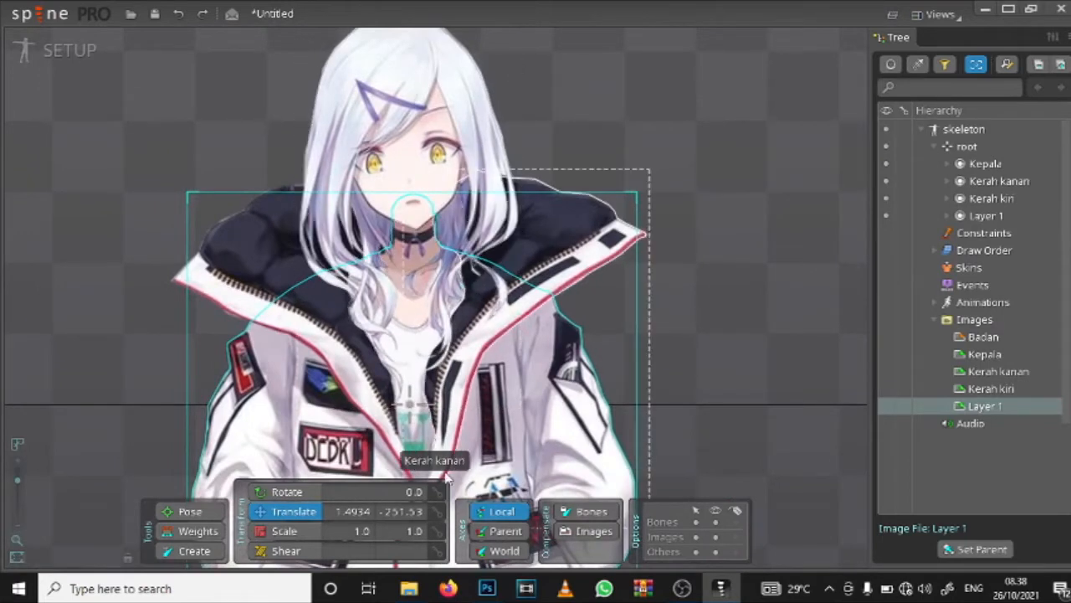
scroll(739, 195, "up", 5)
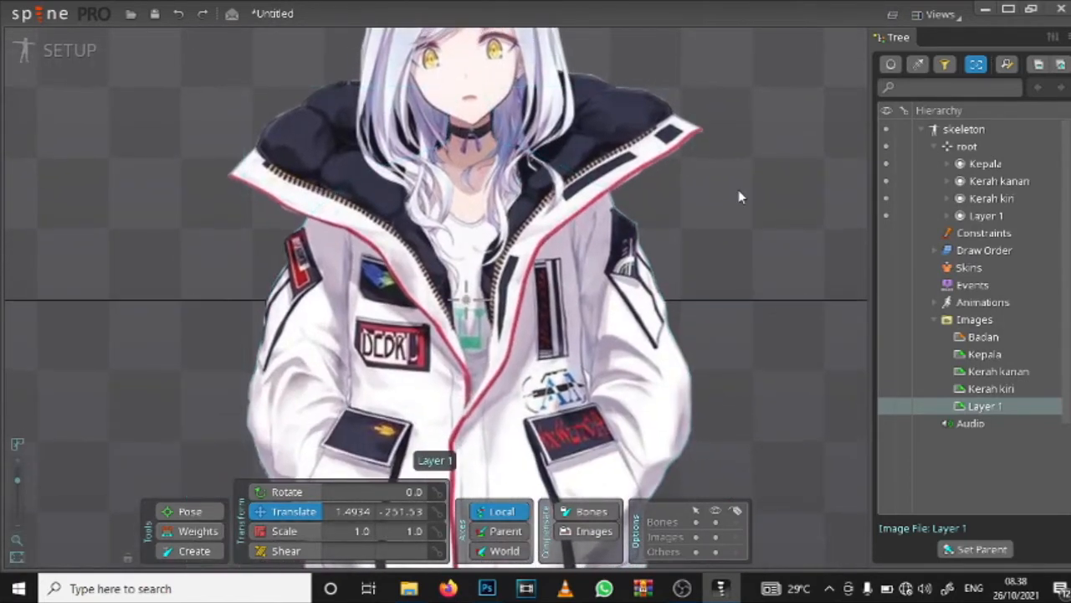
scroll(739, 197, "up", 6)
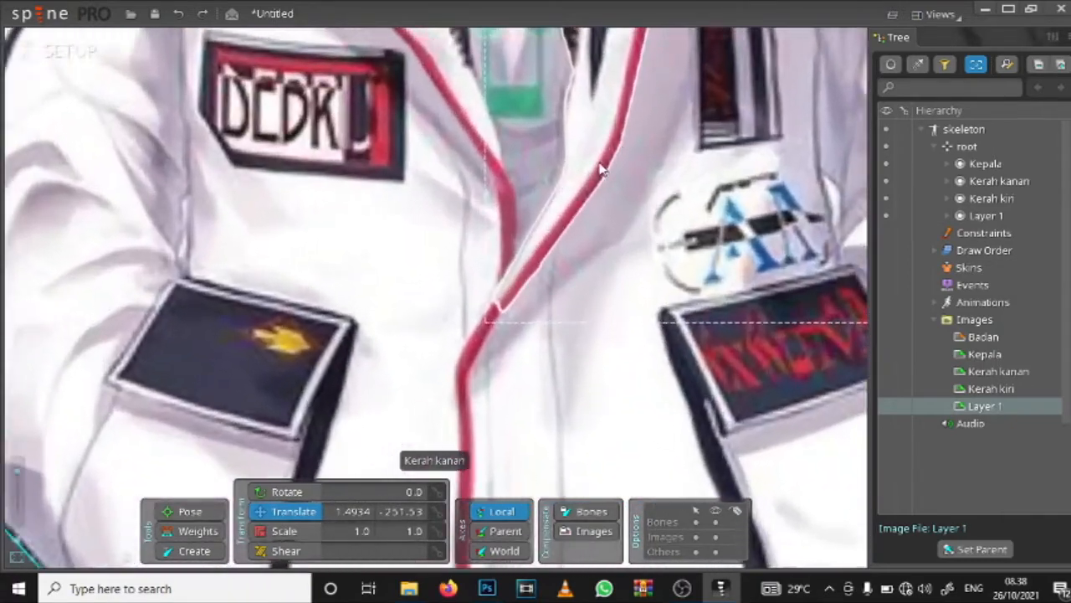
scroll(601, 170, "up", 2)
left_click(578, 165)
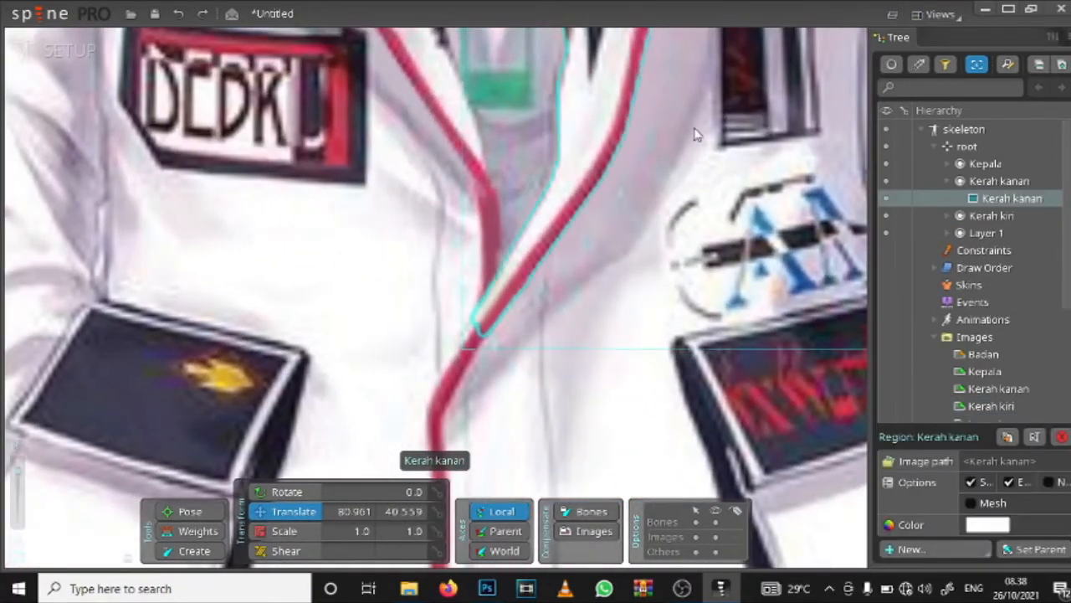
scroll(697, 134, "down", 3)
left_click_drag(706, 88, 614, 303)
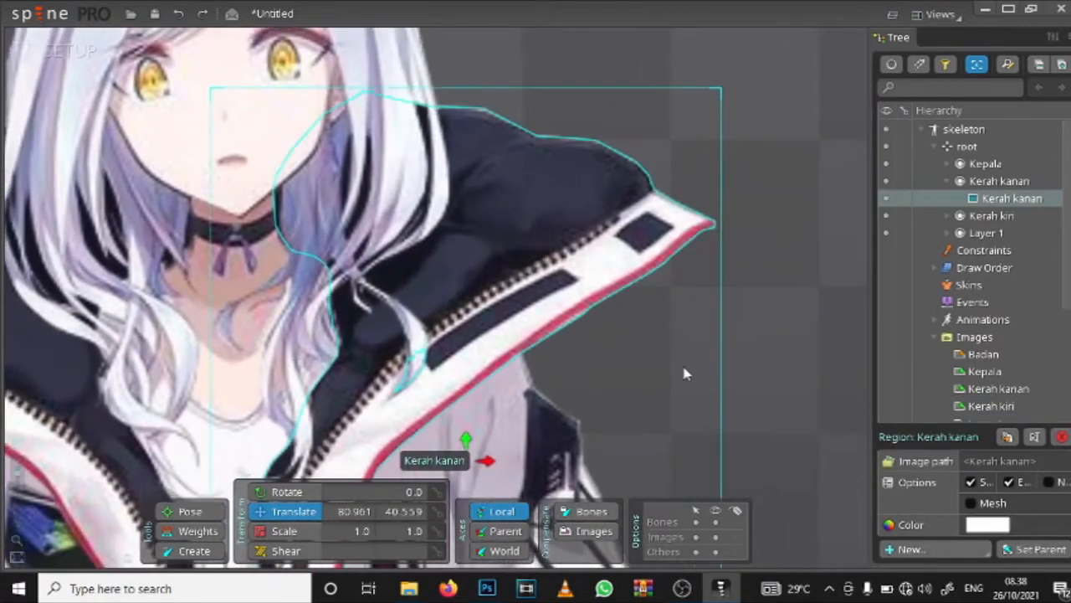
scroll(642, 332, "down", 5)
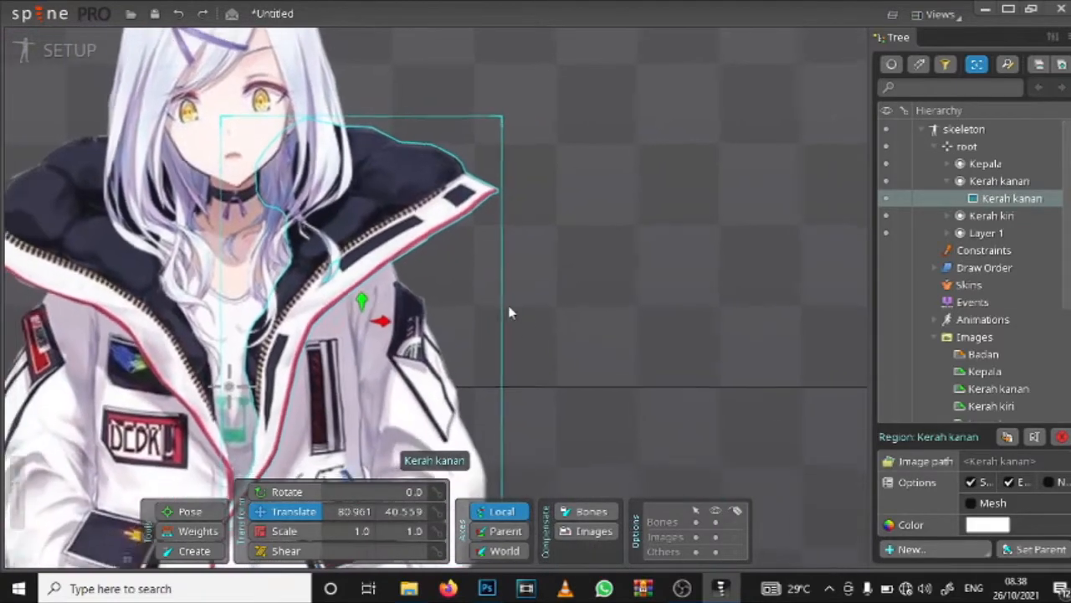
left_click_drag(361, 270, 558, 276)
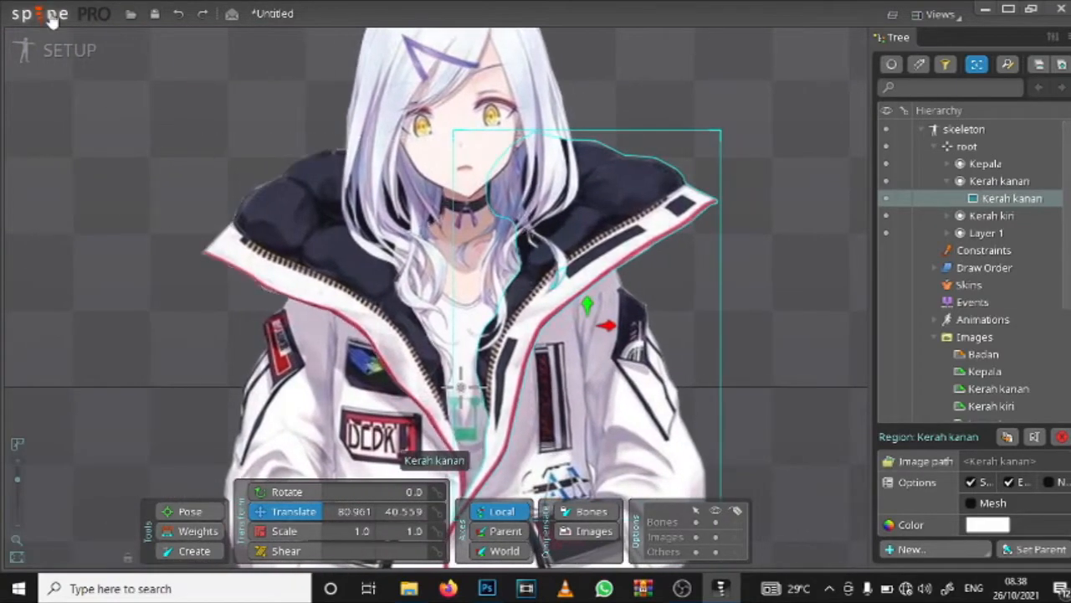
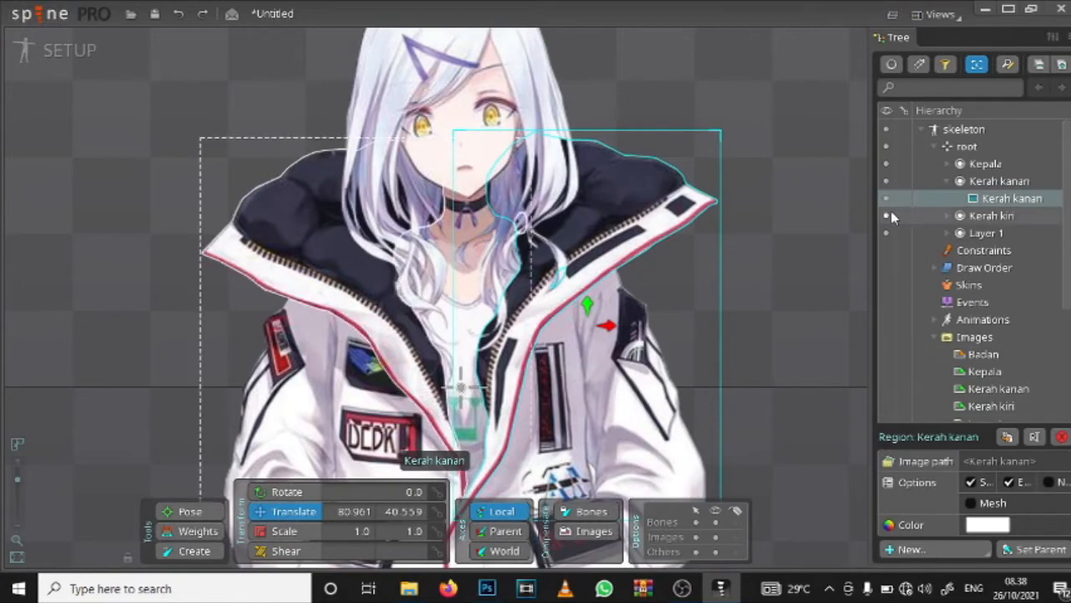
Step: Hide the Kepala, Kerah kiri and Layer 1 slots so only the Kerah kanan collar is shown
left_click(886, 163)
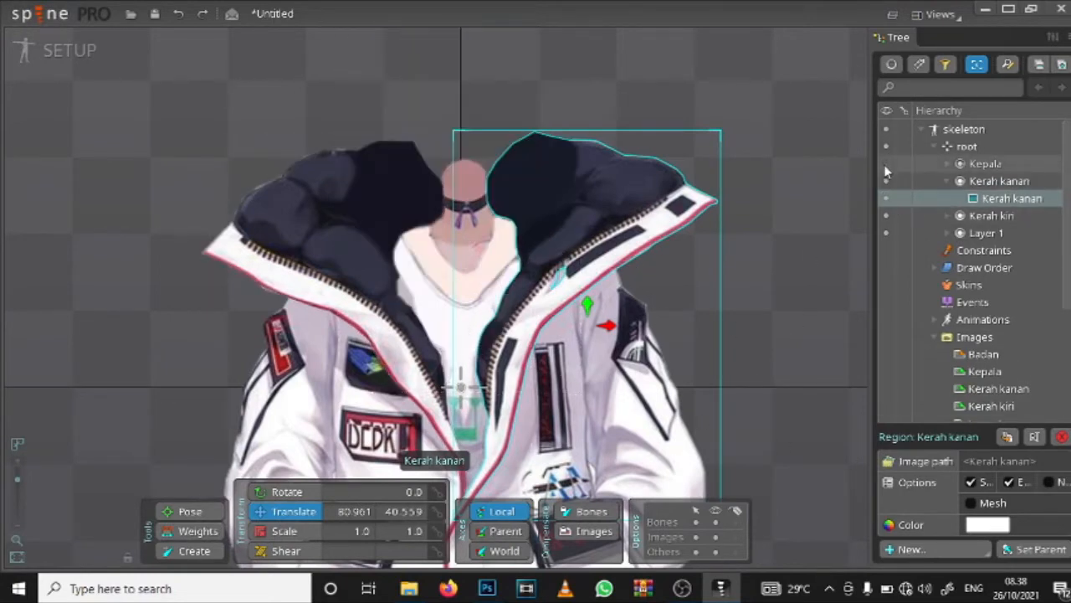
left_click(885, 182)
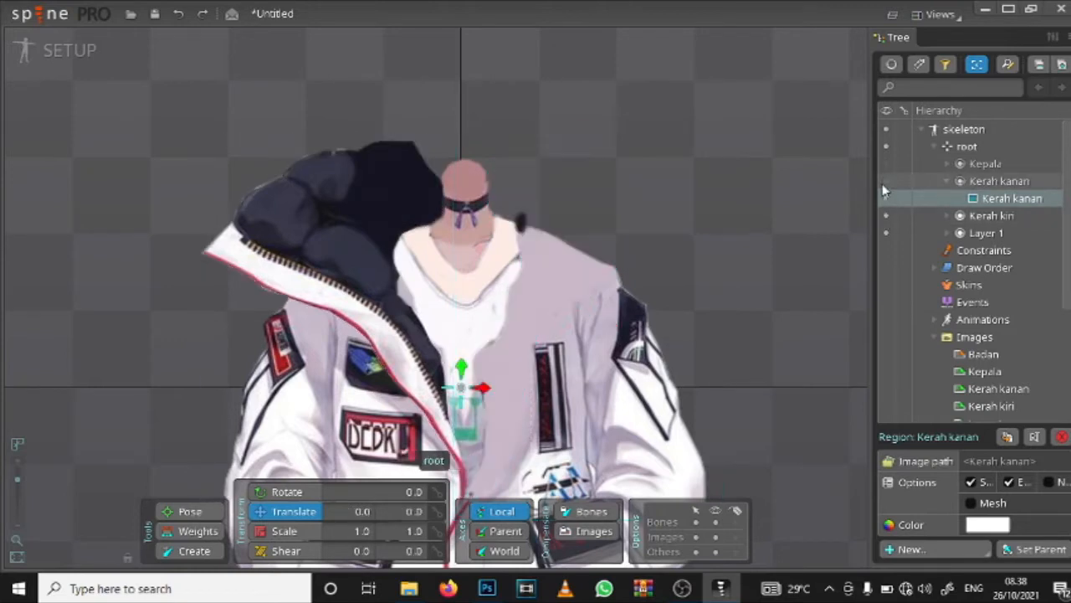
left_click(885, 180)
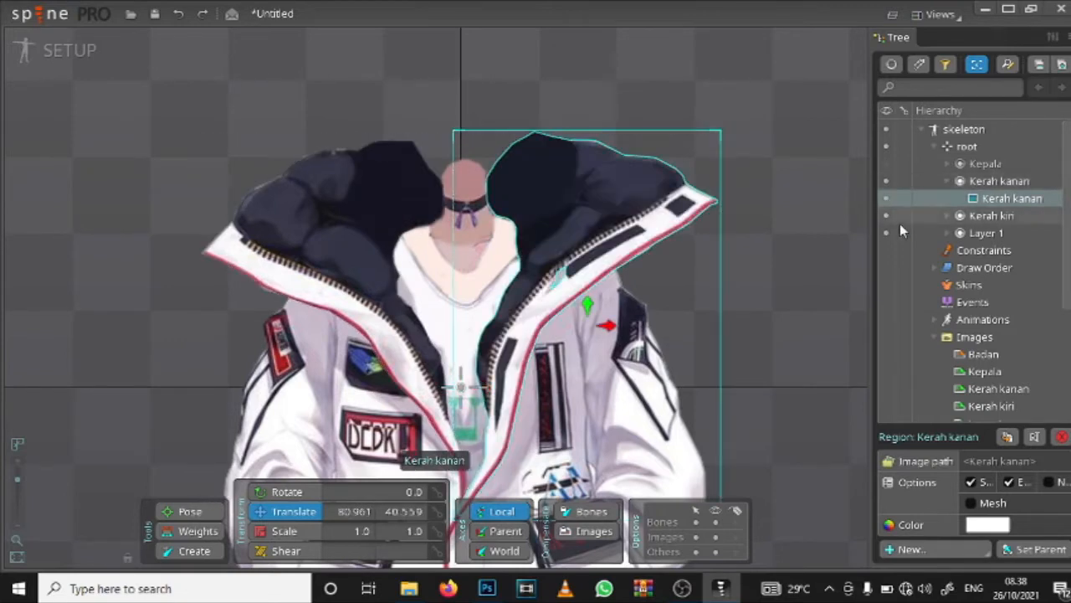
left_click(885, 215)
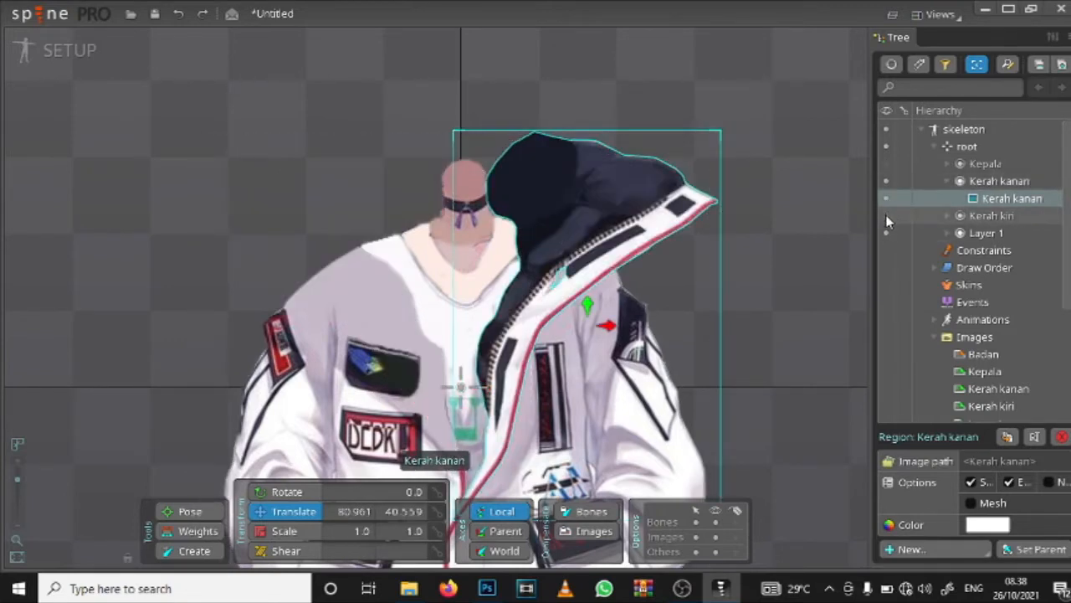
left_click(885, 217)
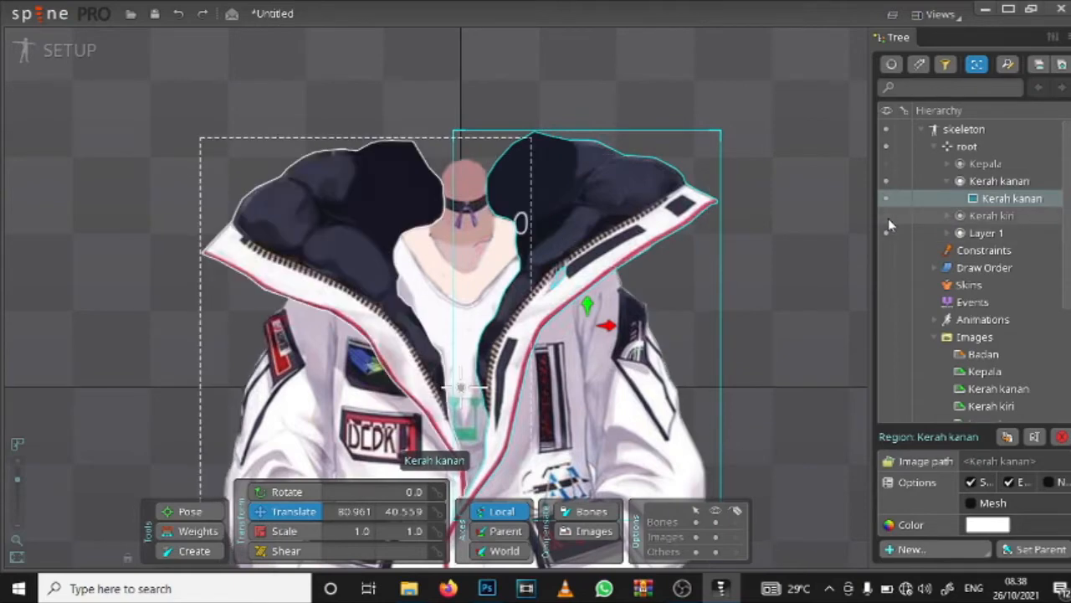
left_click(886, 215)
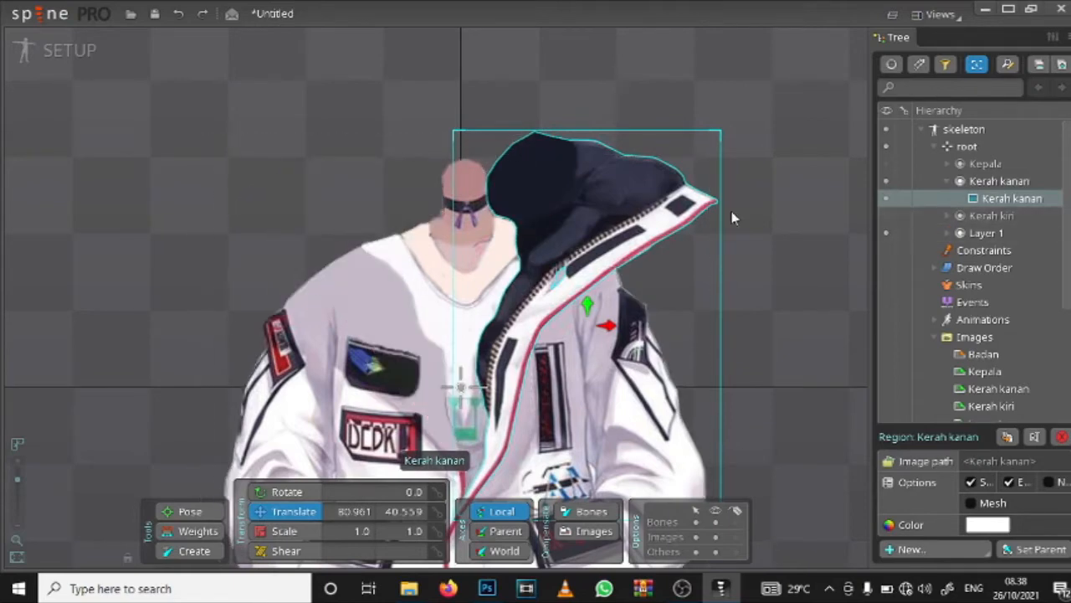
left_click(886, 234)
scroll(637, 324, "down", 2)
scroll(637, 323, "up", 1)
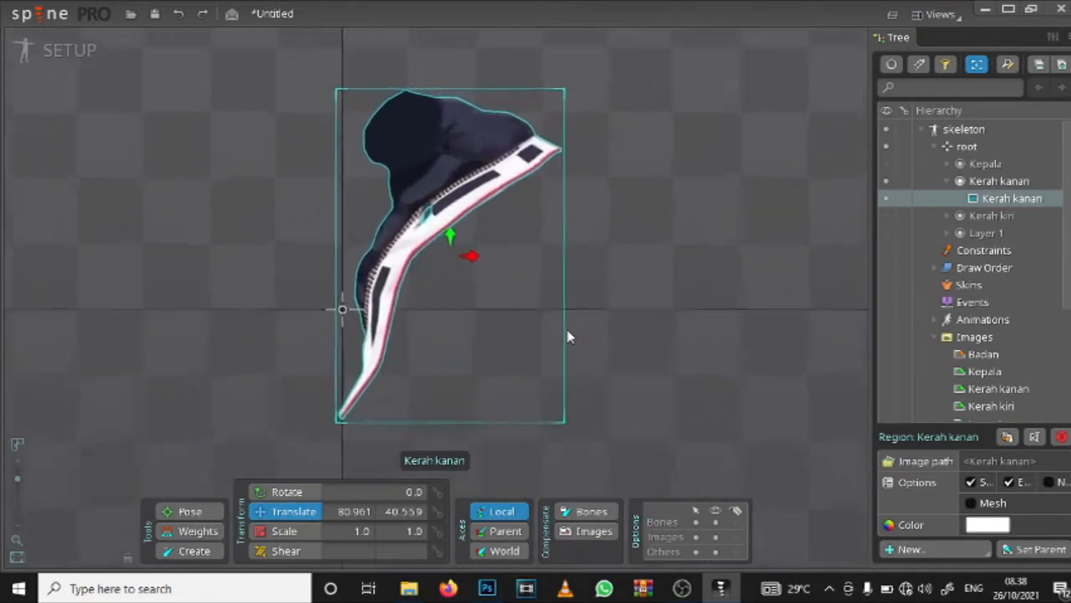
scroll(568, 336, "up", 1)
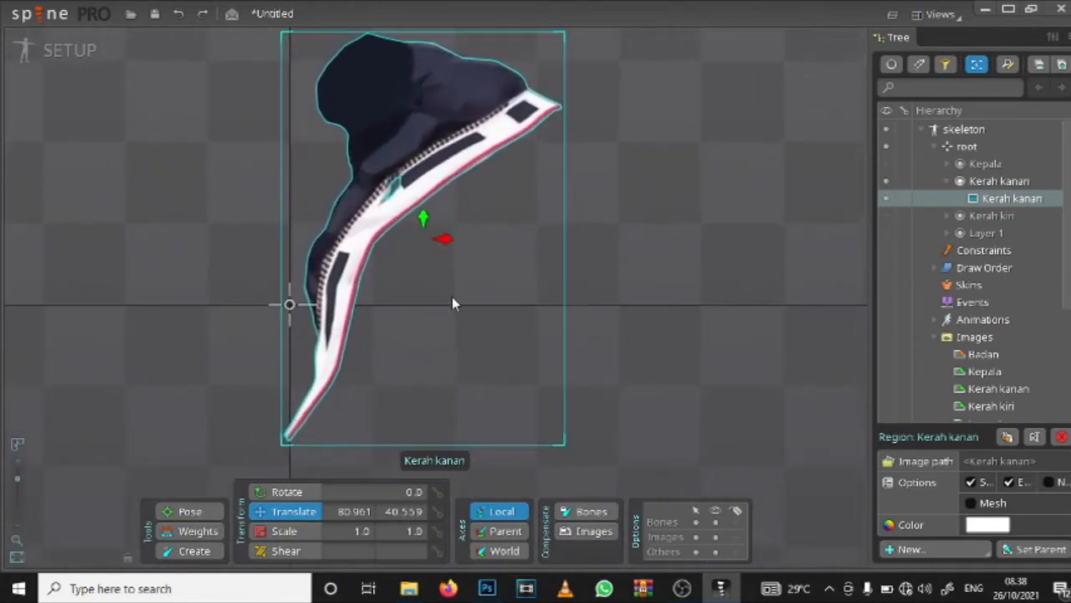
Step: Convert the Kerah kanan attachment to a mesh and open it for mesh editing
left_click(971, 504)
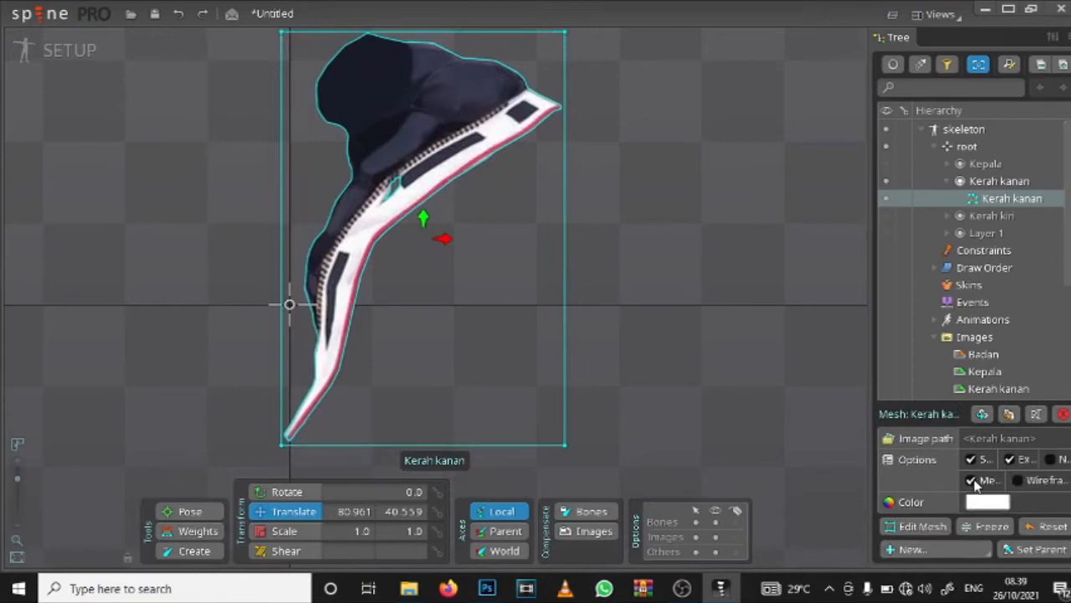
scroll(416, 234, "up", 5)
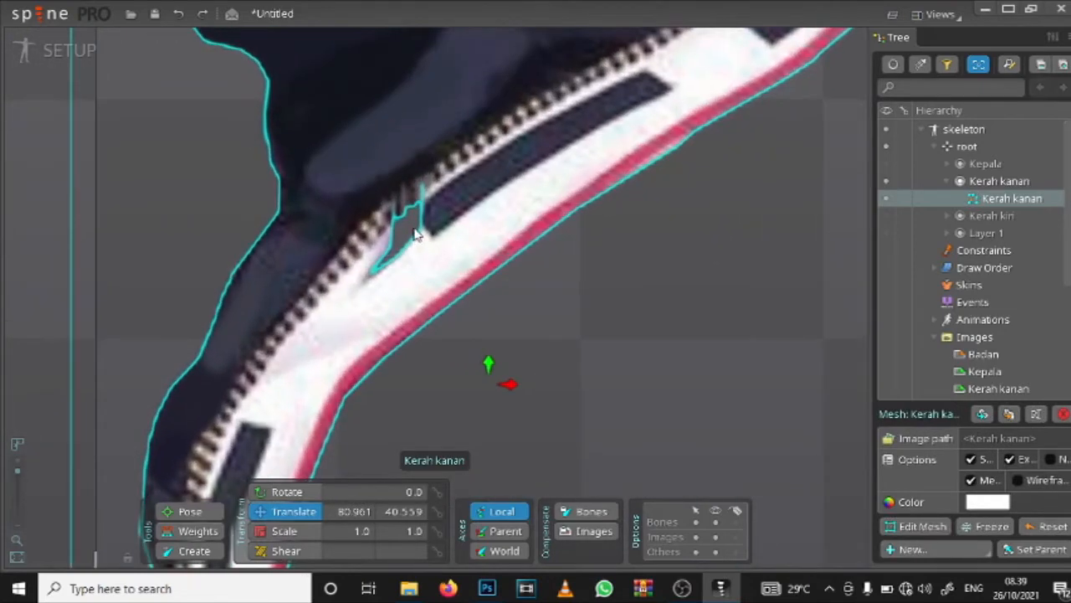
scroll(416, 234, "down", 5)
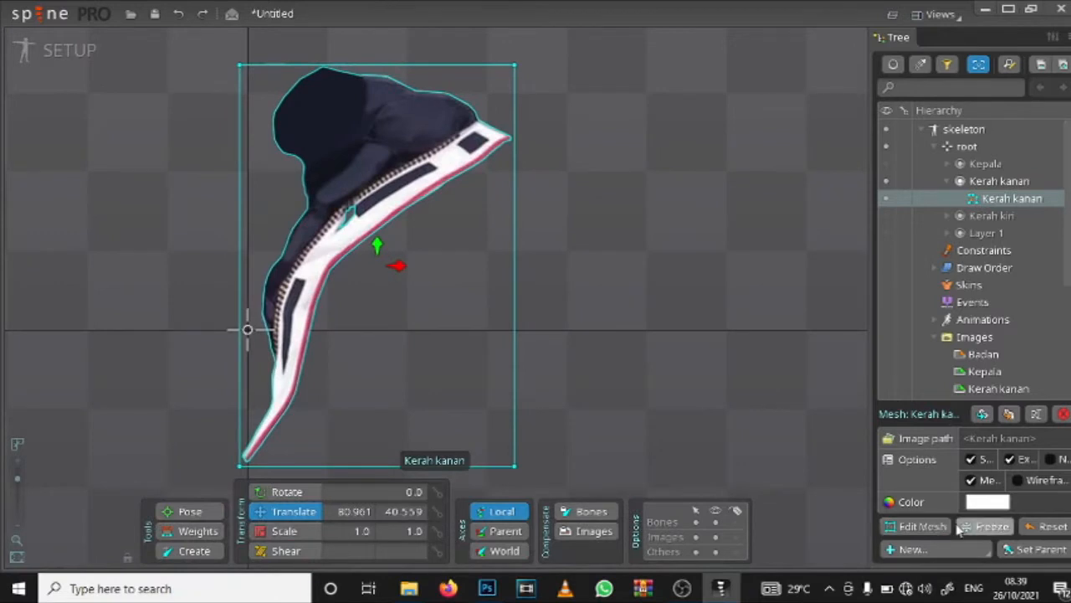
left_click(931, 529)
scroll(378, 330, "down", 3)
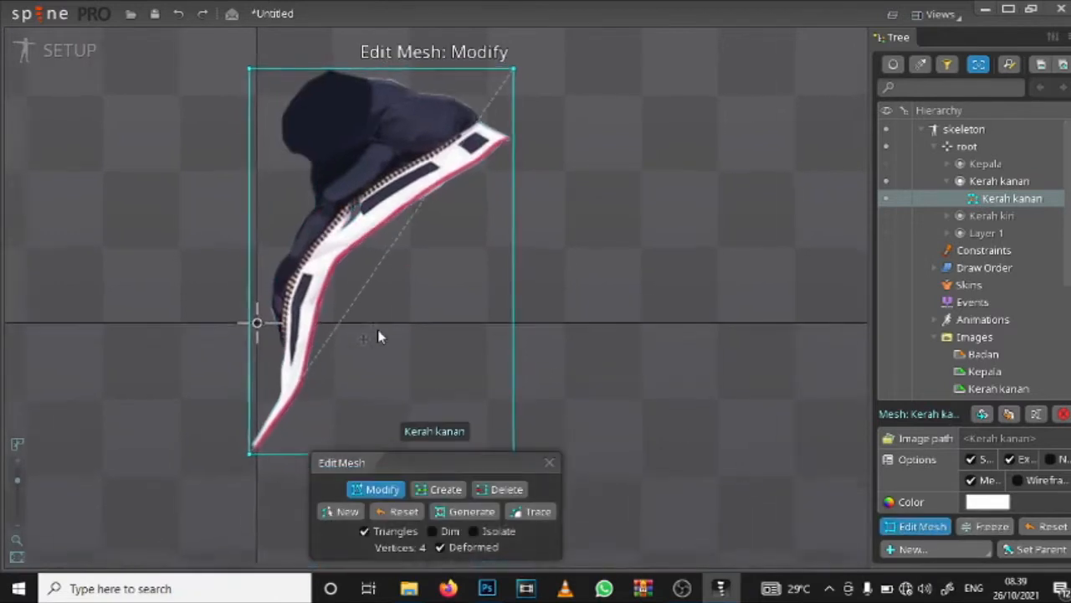
left_click_drag(371, 335, 447, 283)
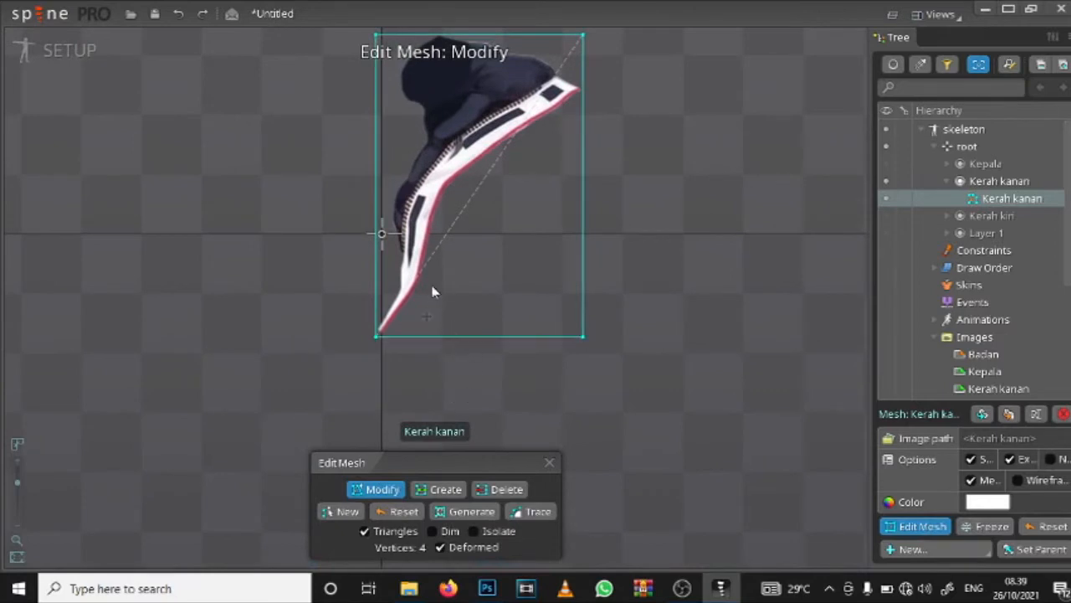
scroll(433, 286, "up", 3)
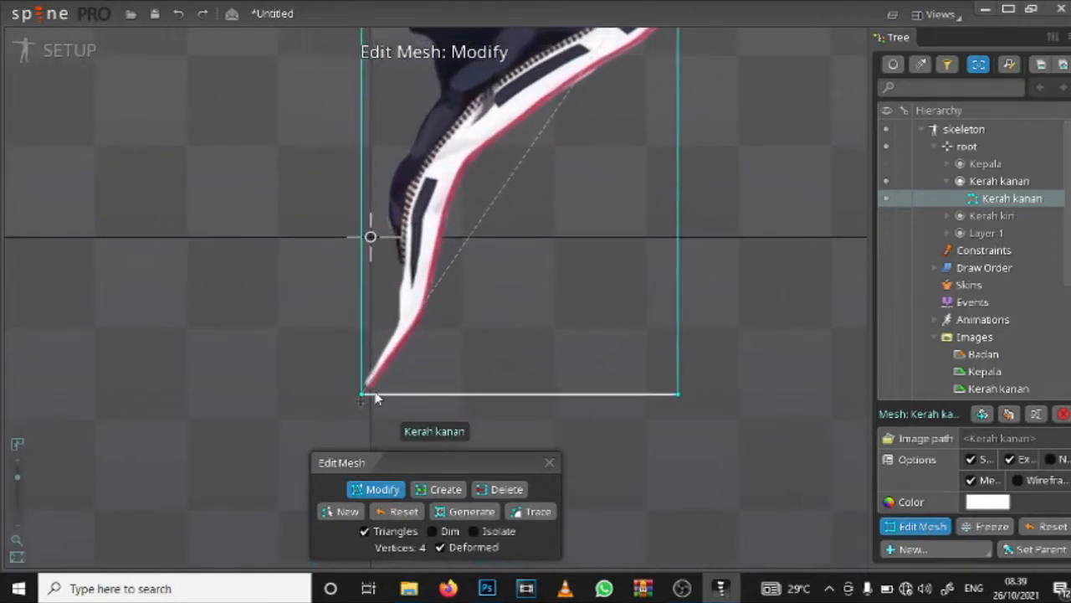
left_click(376, 399)
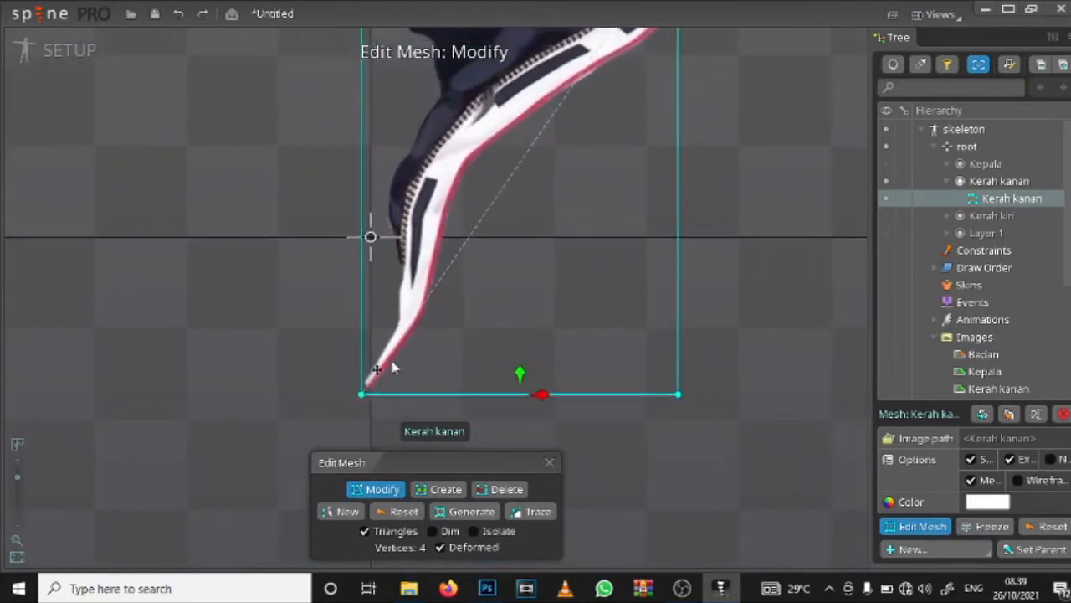
left_click(439, 246)
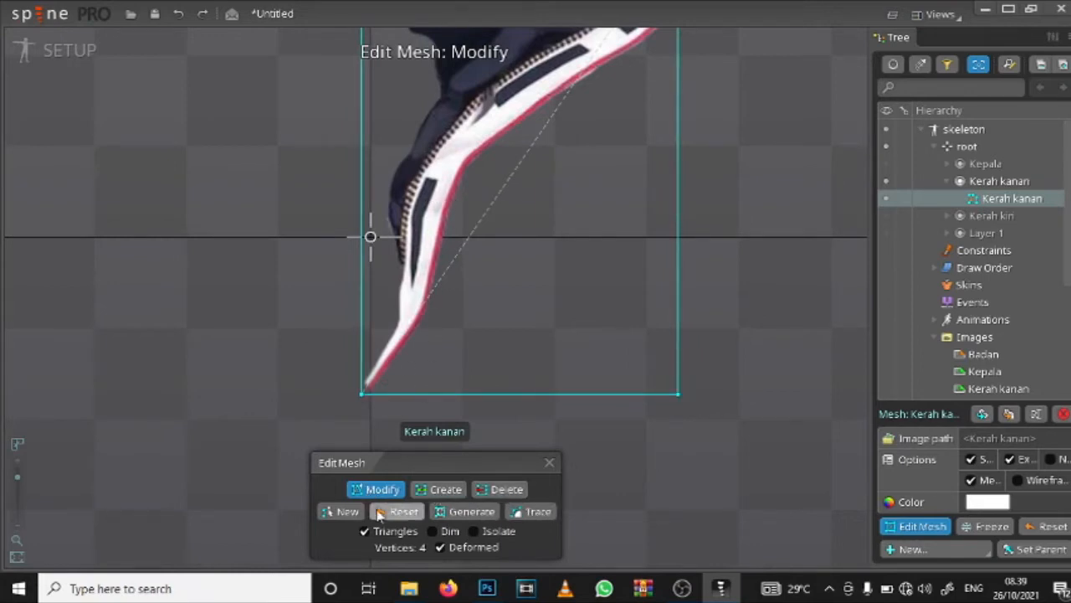
left_click_drag(678, 392, 680, 325)
key("ctrl+z")
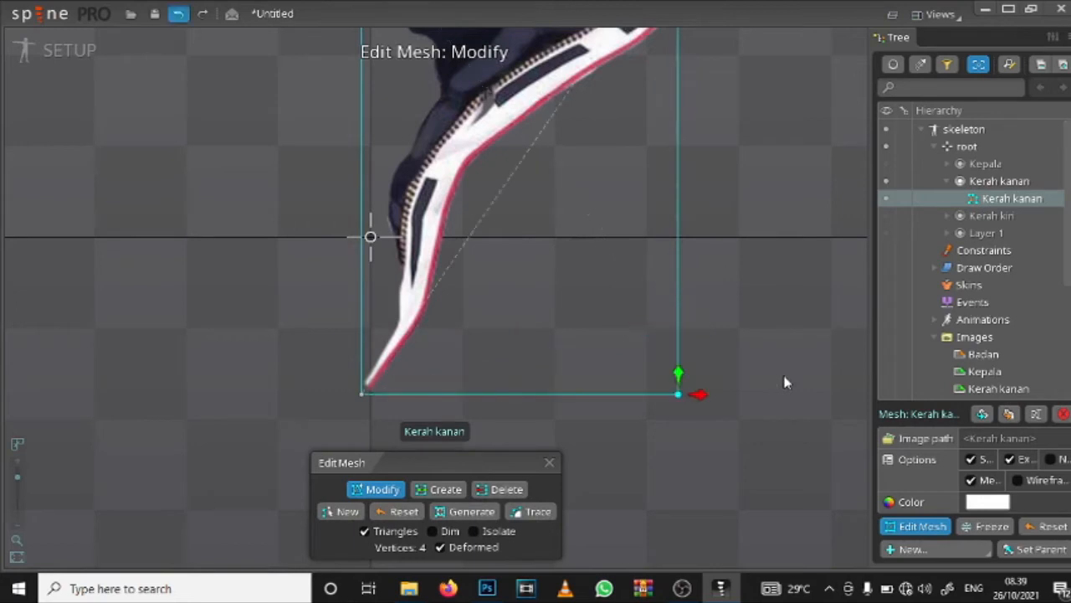
Step: Create mesh vertices just outside the collar's red-trimmed edge, from the bottom tip up to the pointed outer corner
left_click(446, 489)
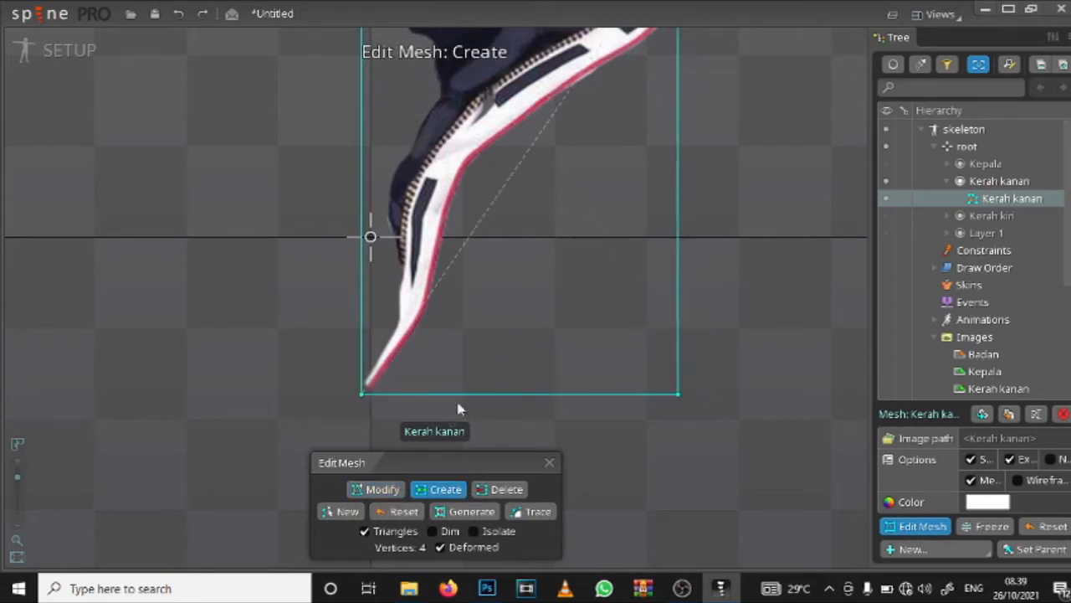
left_click(390, 394)
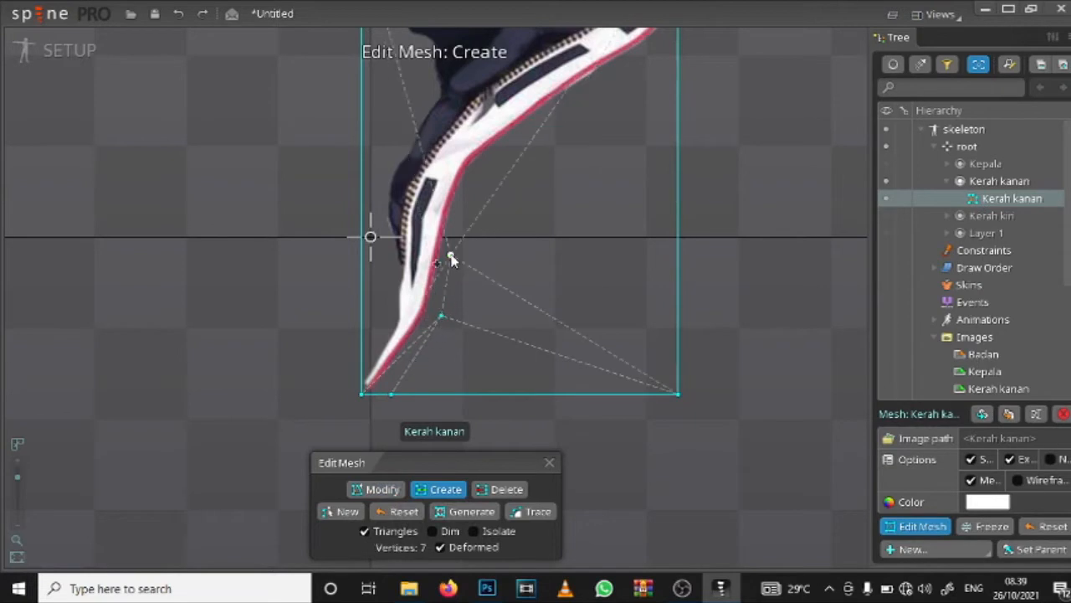
left_click(499, 158)
left_click_drag(555, 133, 516, 255)
left_click(527, 232)
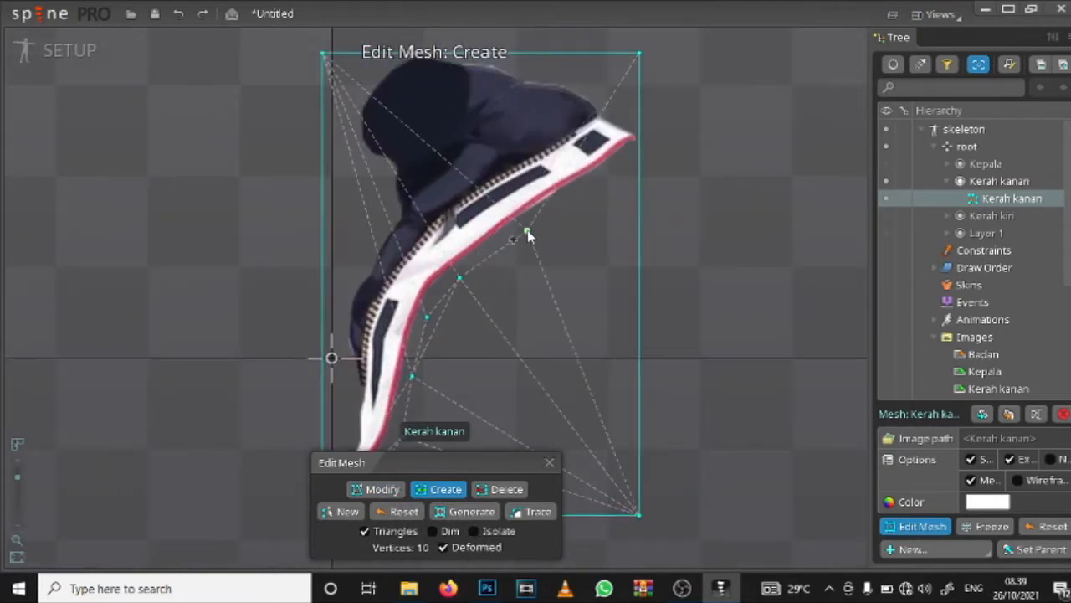
left_click(585, 199)
left_click(638, 159)
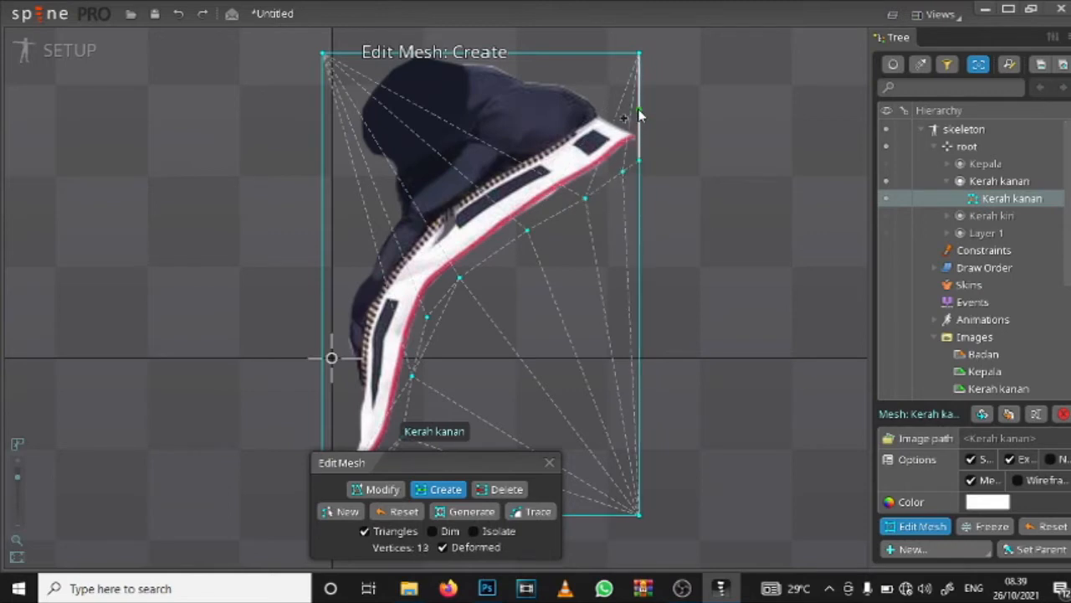
Step: Create mesh vertices around the top of the collar's dark padding and down its rounded left side
left_click(613, 91)
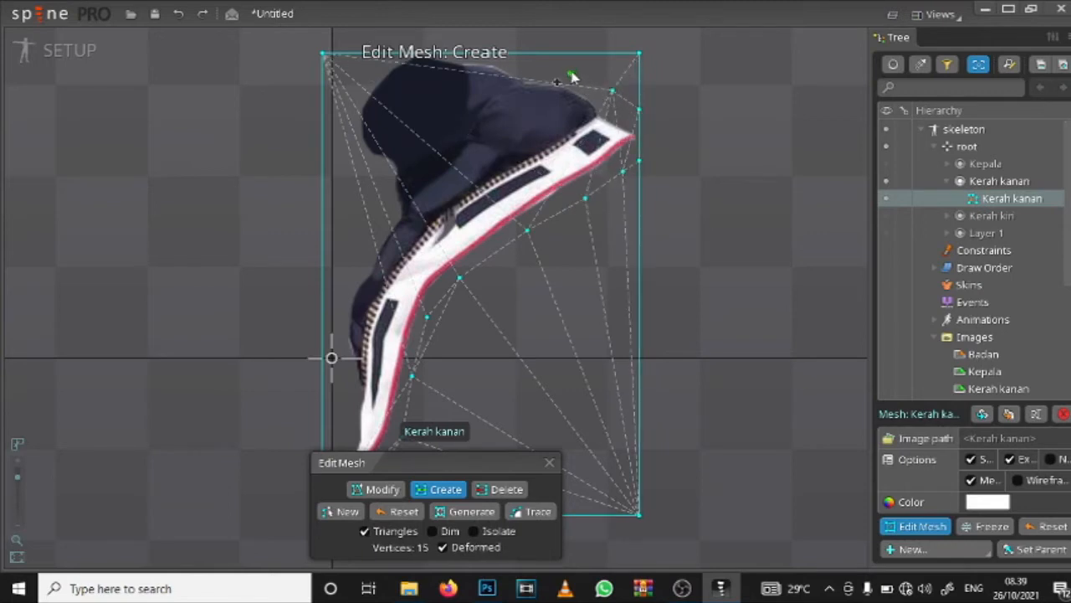
left_click(492, 56)
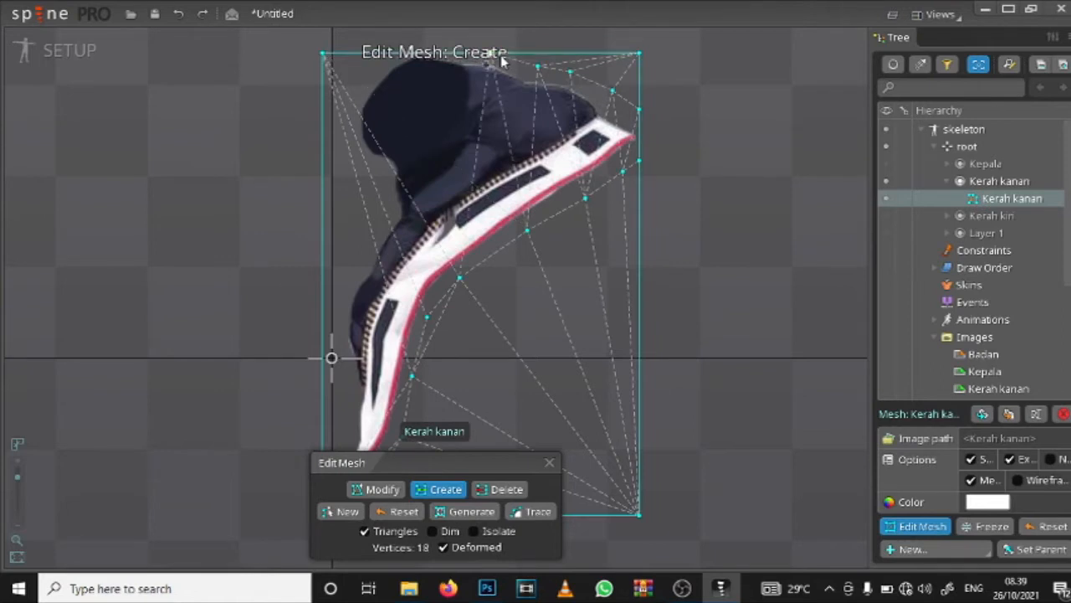
left_click(367, 74)
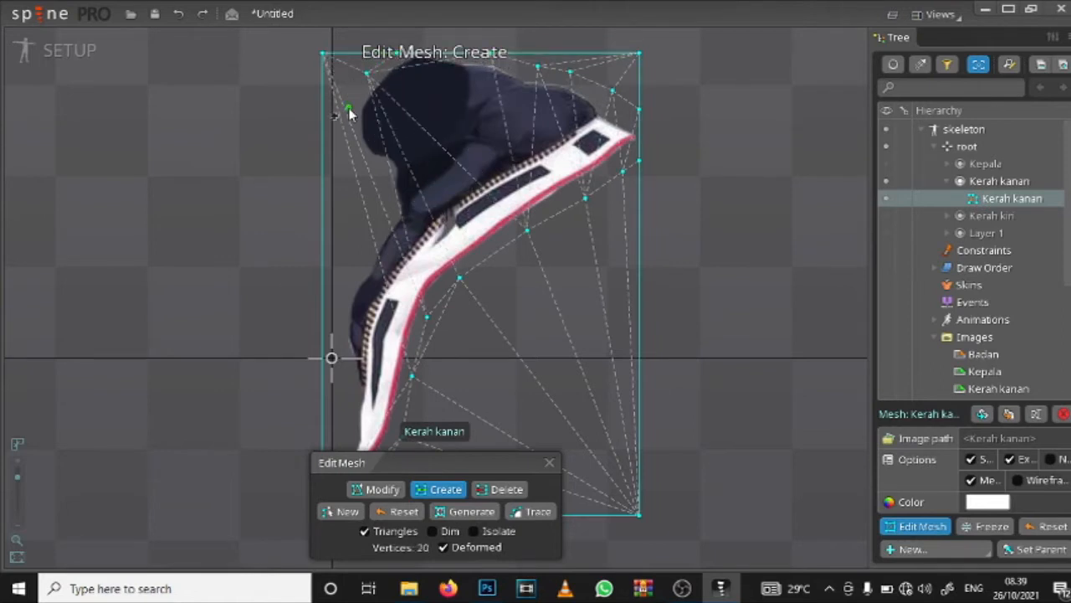
left_click(349, 110)
left_click(349, 148)
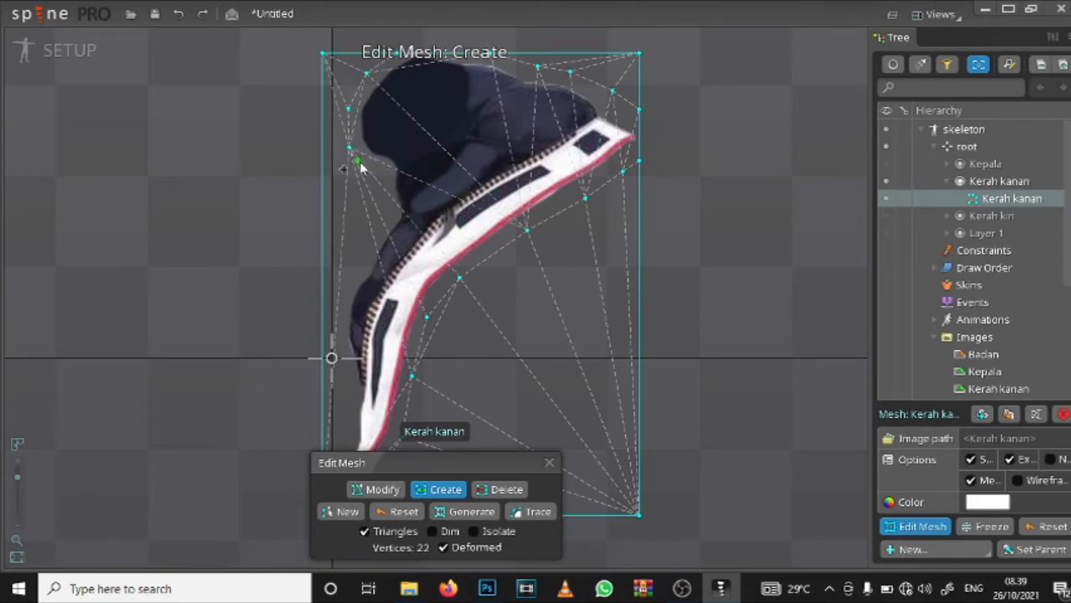
left_click(366, 167)
Step: Create mesh vertices along the collar's inner edge, from the notch below the dark padding down to the bottom tip
left_click(380, 200)
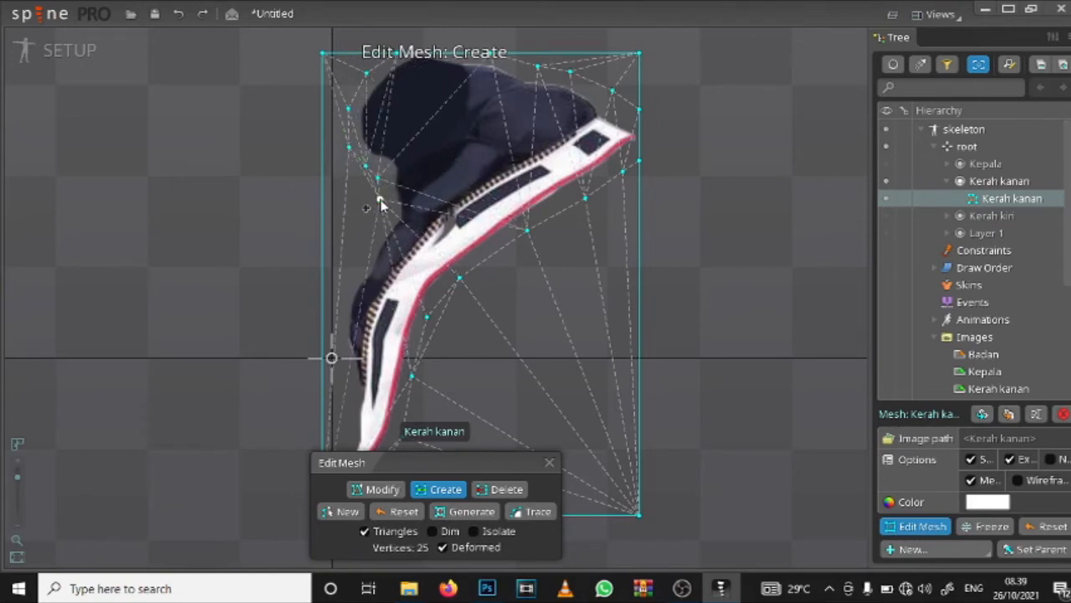
key("ctrl+z")
left_click(389, 224)
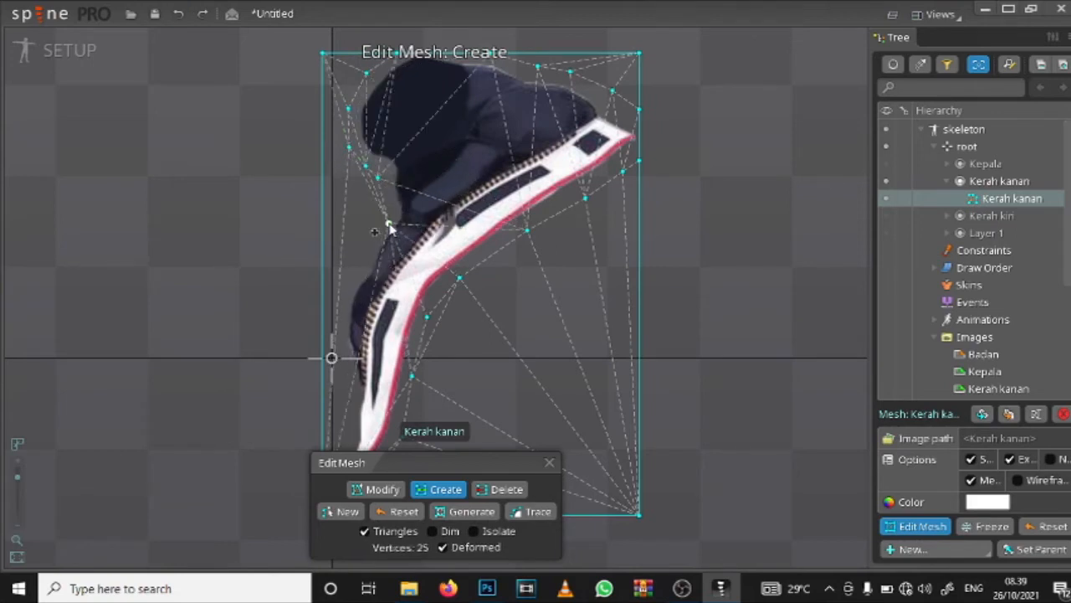
key("ctrl+z")
left_click(389, 222)
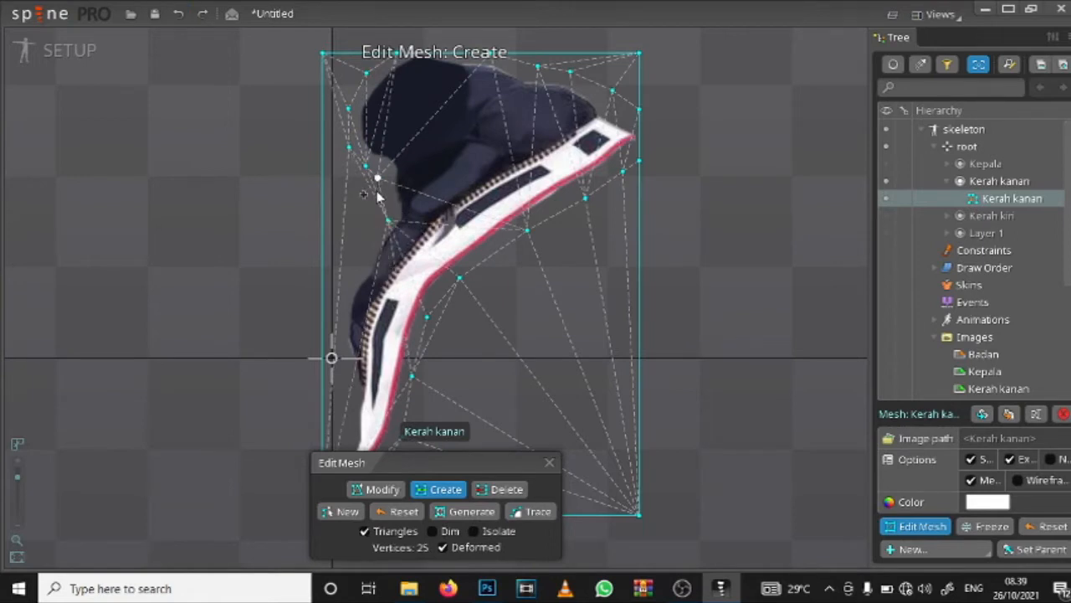
left_click(370, 251)
left_click(359, 279)
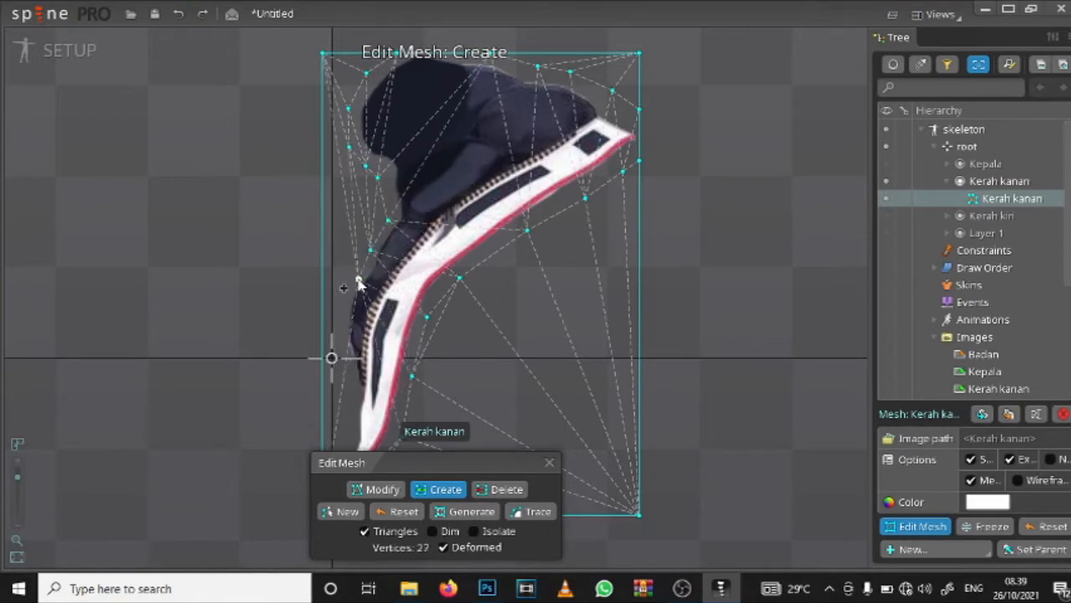
left_click(343, 303)
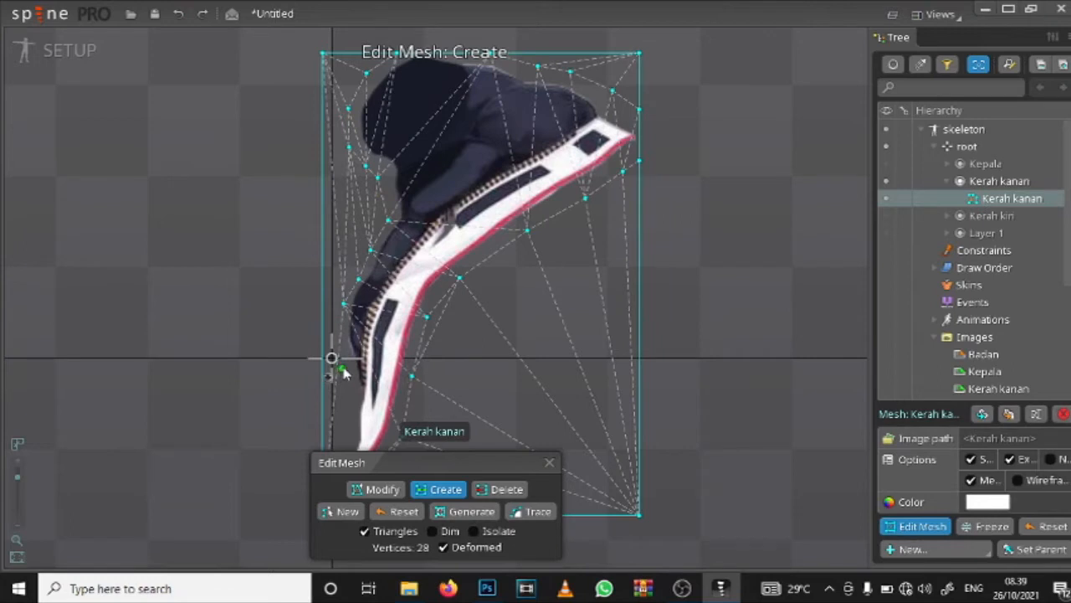
left_click_drag(354, 401, 380, 314)
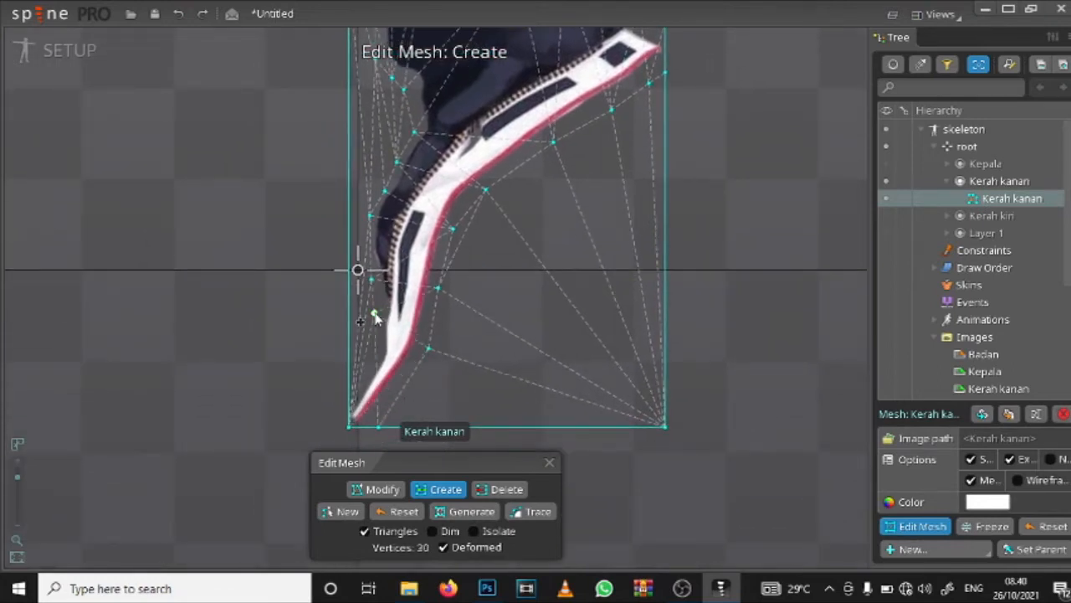
left_click(370, 372)
left_click(349, 391)
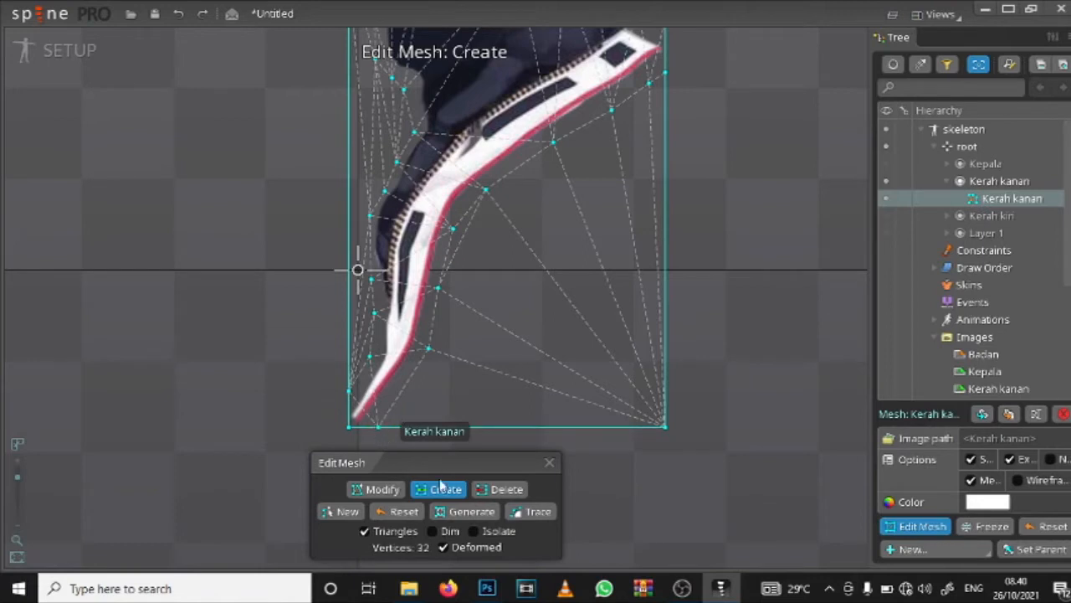
Step: Move the mesh vertex at the bottom tip and the one above it on the red-trimmed side closer to the collar
left_click(391, 490)
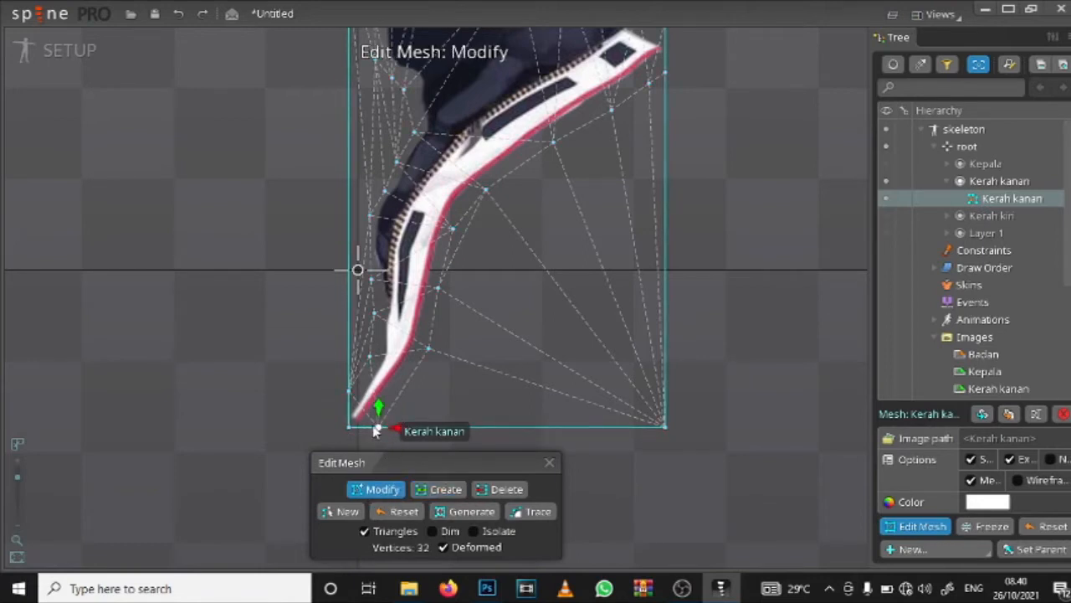
left_click(427, 351)
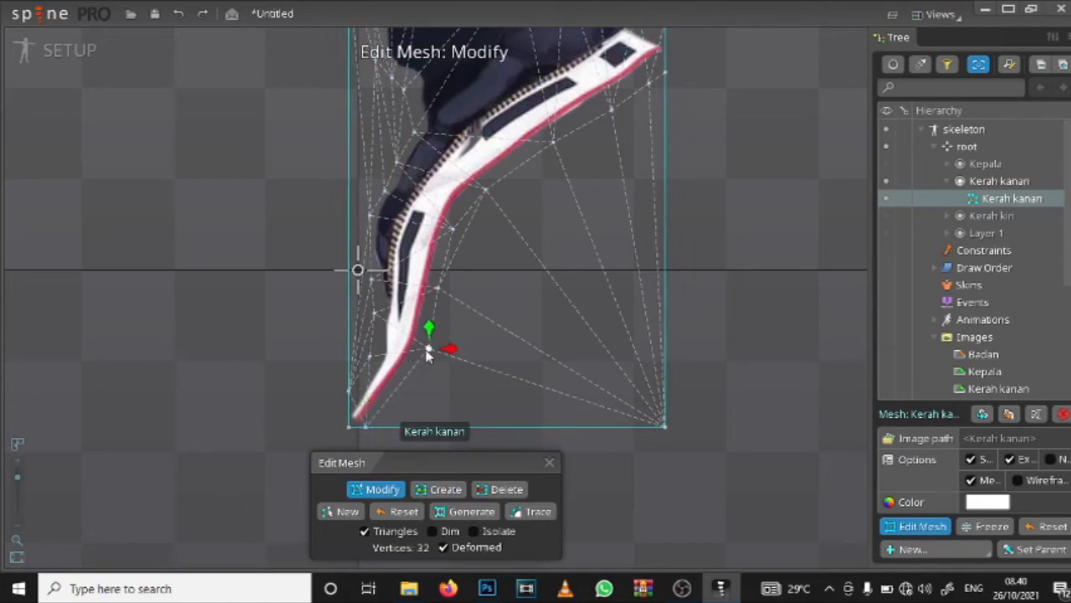
left_click_drag(423, 355, 421, 353)
scroll(498, 97, "down", 3)
scroll(462, 159, "up", 3)
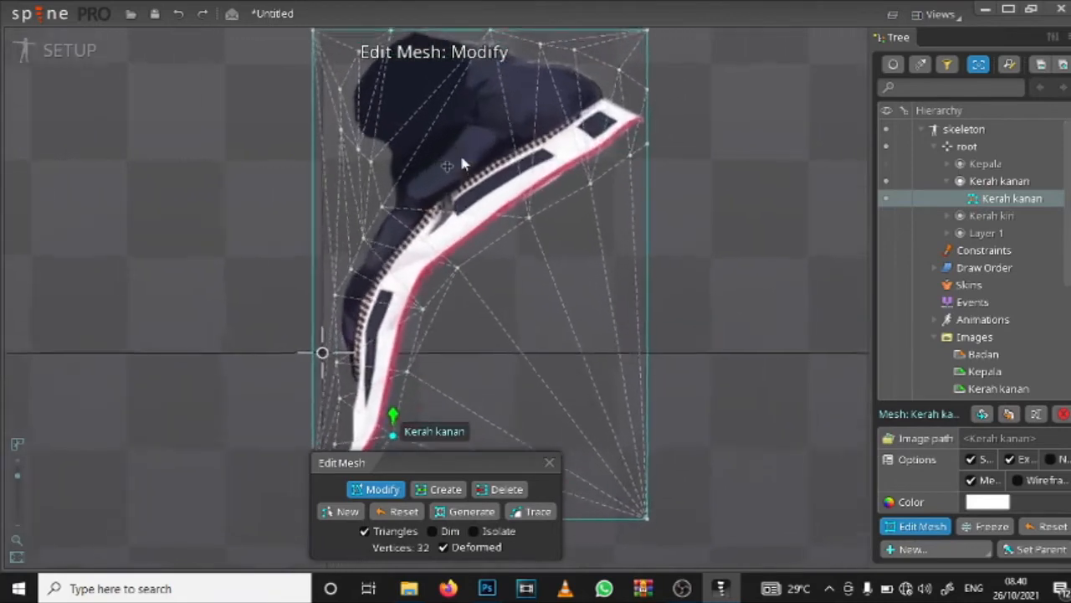
Step: Create three mesh vertices along the lower half of the collar's zipper, from its bottom end upward
scroll(459, 165, "up", 2)
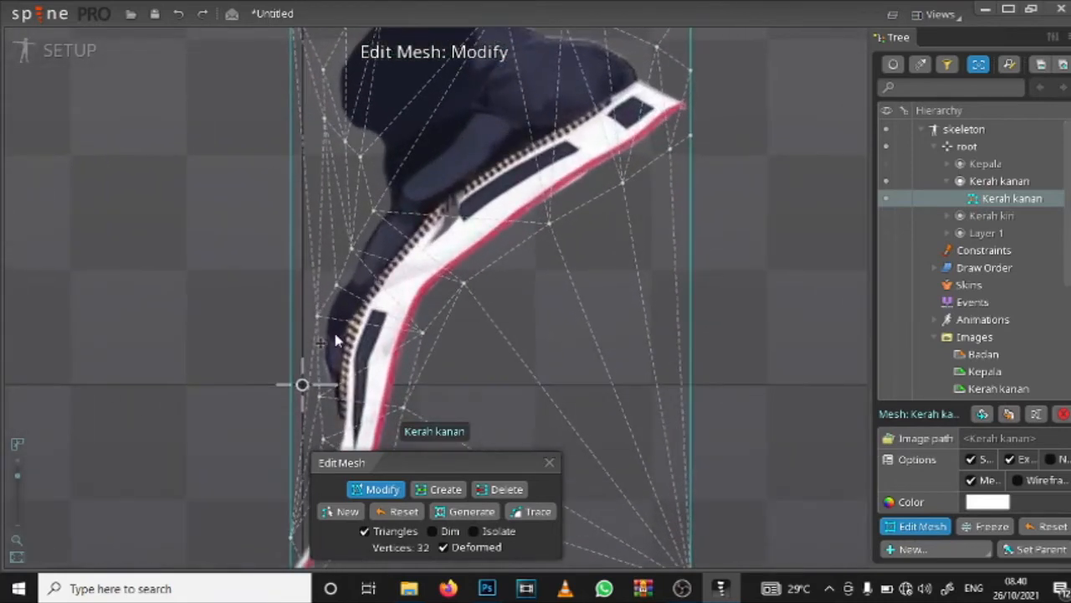
left_click(431, 487)
scroll(373, 350, "up", 3)
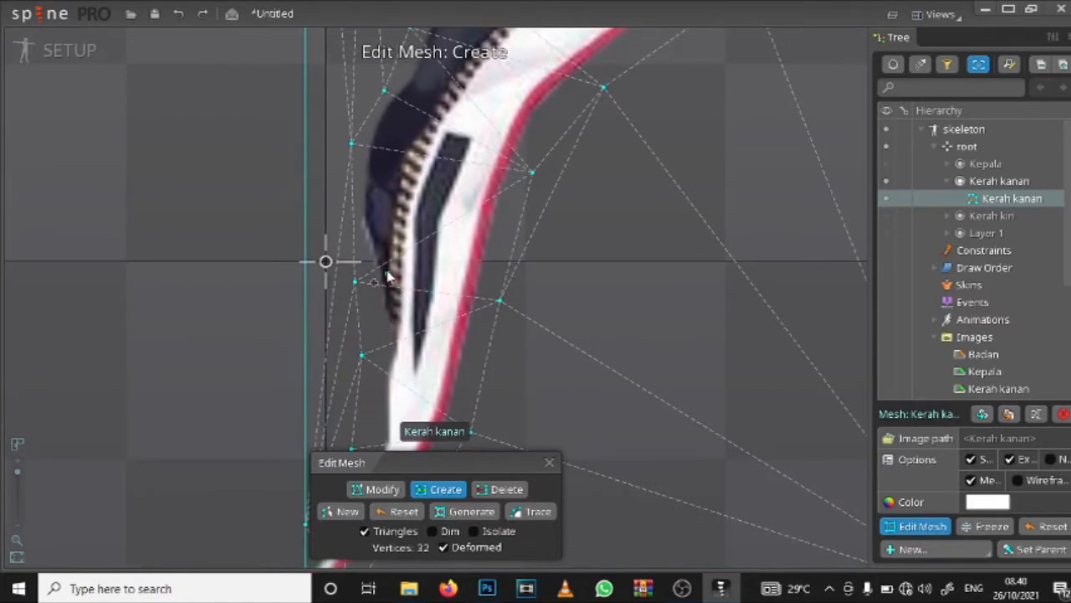
left_click(387, 272)
left_click_drag(436, 151, 413, 241)
left_click(407, 220)
left_click_drag(502, 136, 425, 260)
left_click(401, 250)
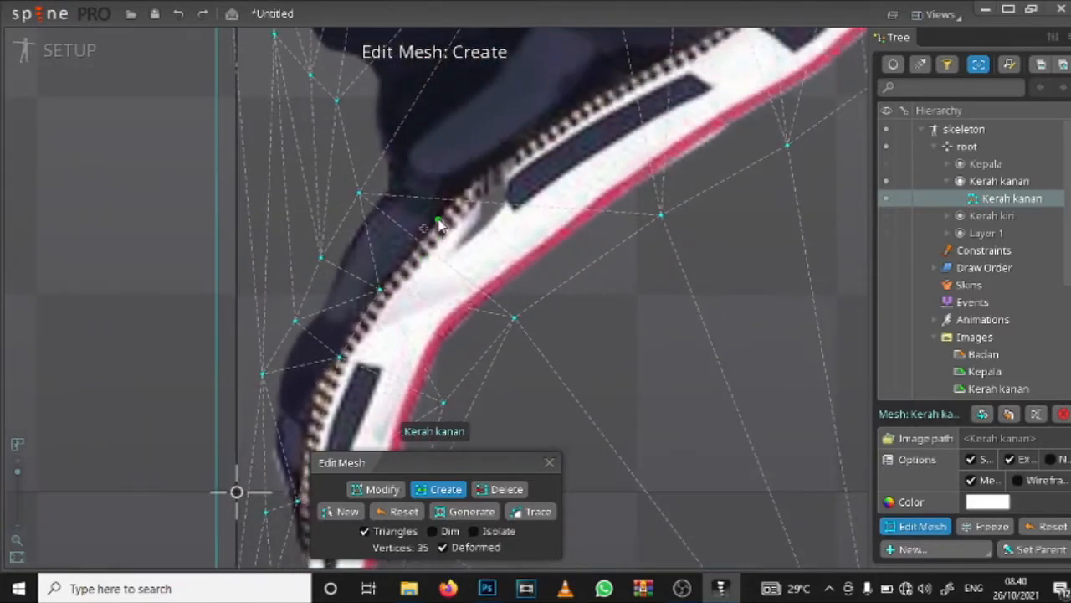
Step: Create mesh vertices along the upper half of the zipper, up to where the dark padding meets the white trim's outer end
left_click(439, 220)
left_click_drag(524, 179, 436, 242)
left_click(434, 214)
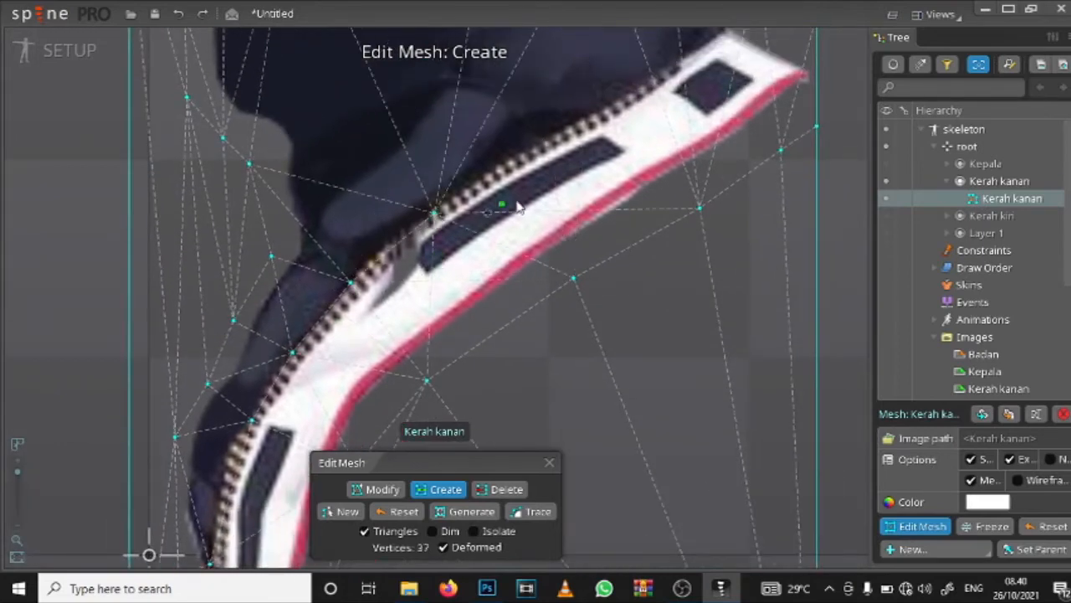
left_click(539, 149)
left_click_drag(615, 145, 517, 231)
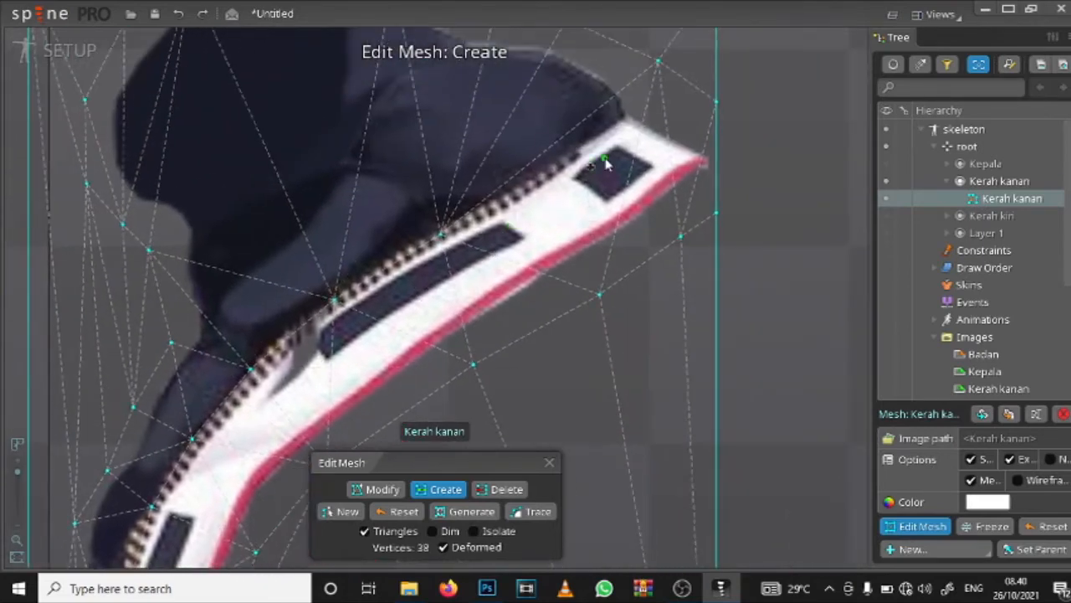
left_click(534, 179)
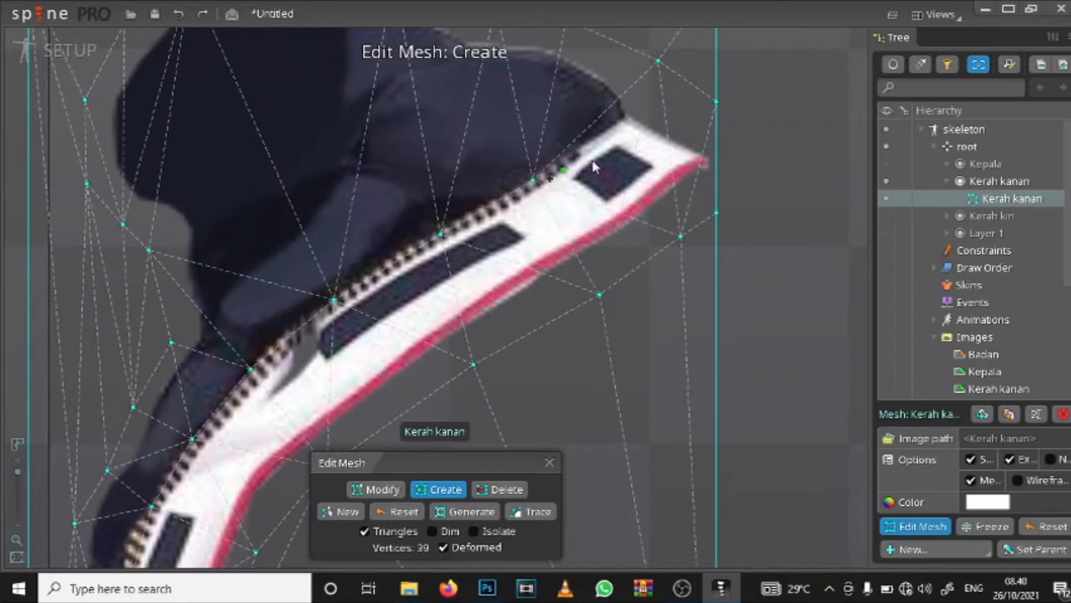
left_click_drag(611, 159, 567, 196)
left_click(580, 159)
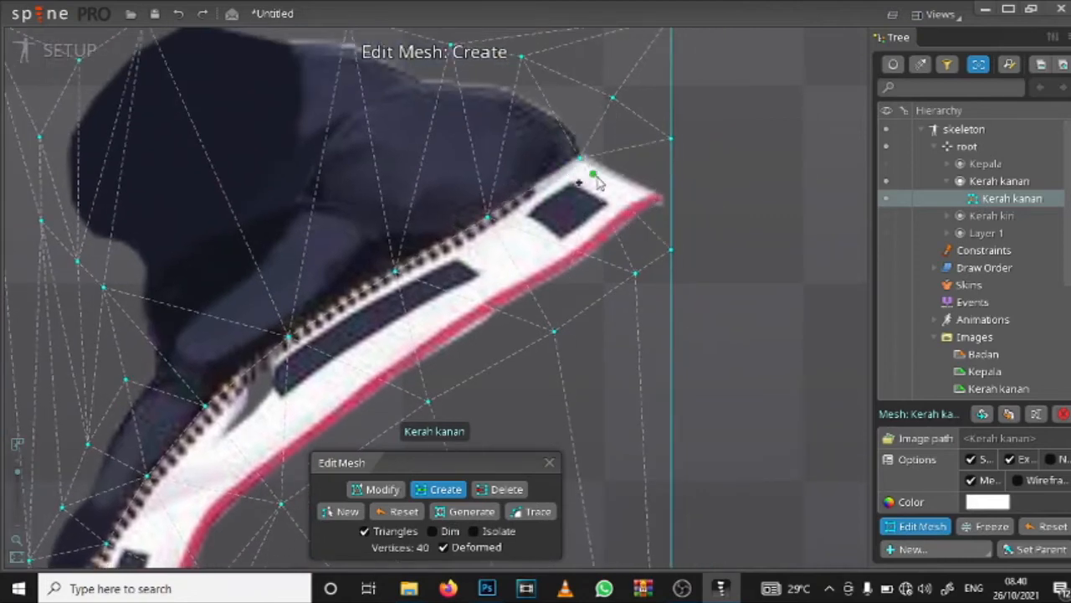
Step: Create four mesh vertices across the middle of the dark padding, following the upper edge of its lighter fold
scroll(597, 183, "down", 6)
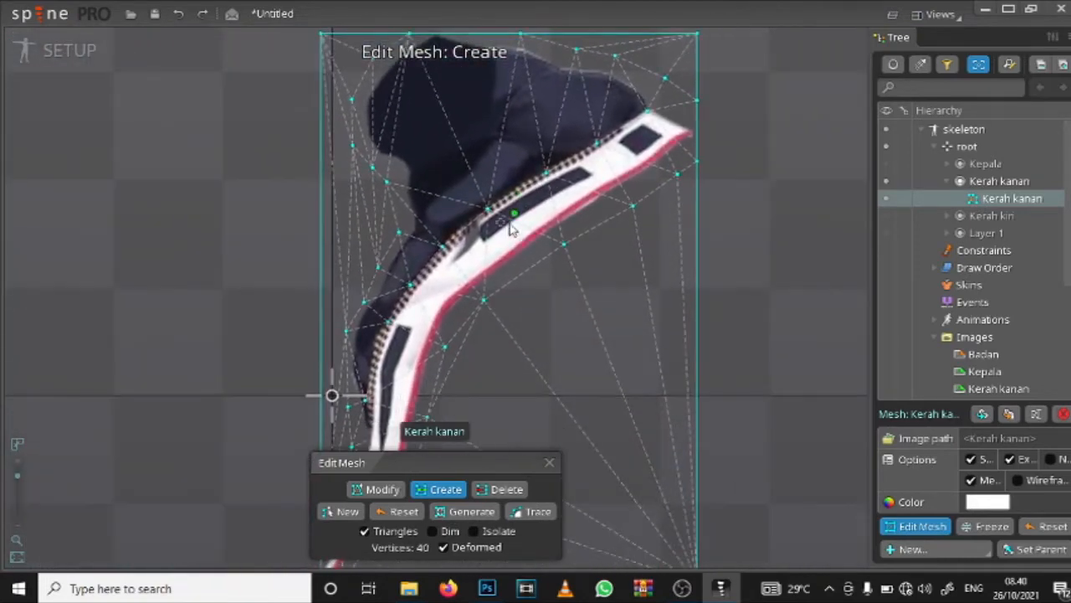
scroll(498, 251, "up", 3)
scroll(501, 251, "down", 5)
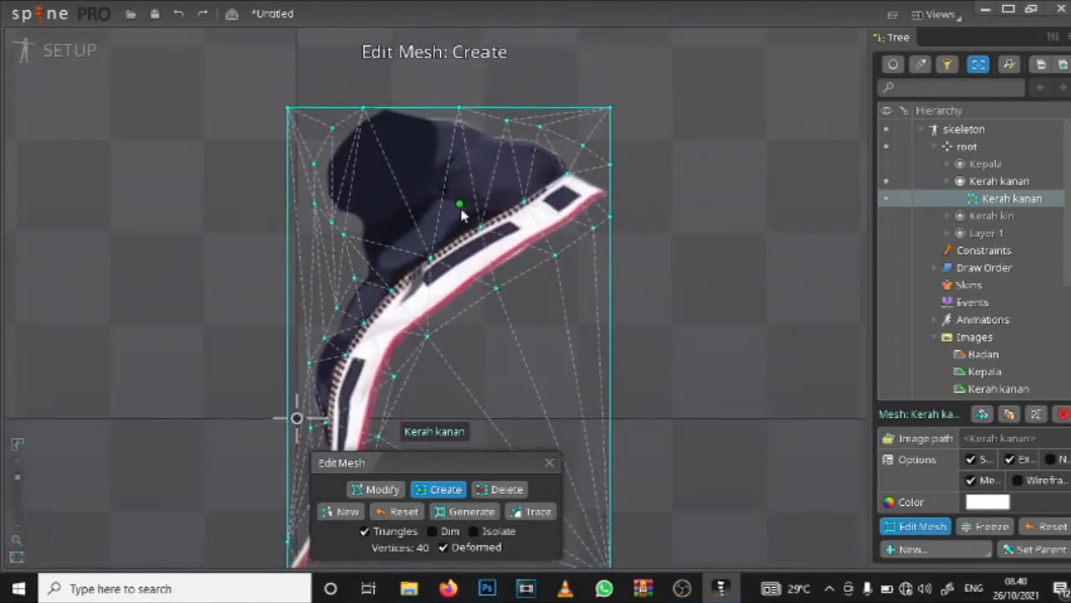
scroll(463, 216, "up", 5)
left_click(339, 241)
left_click(395, 220)
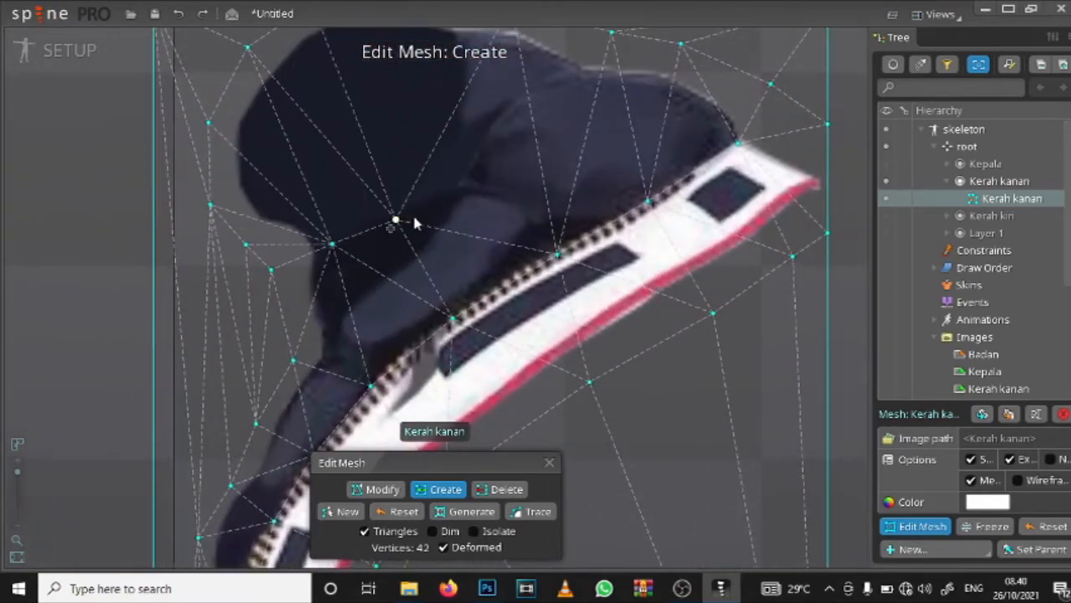
left_click(450, 196)
left_click(517, 208)
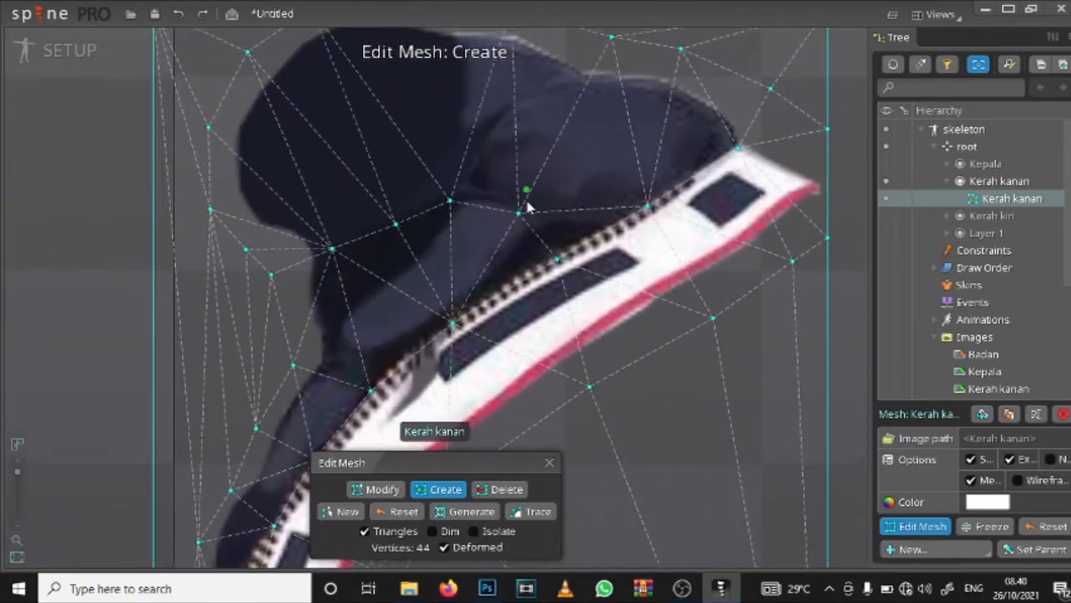
Step: Create mesh vertices along the creases in the upper padding and one at the notch where the padding narrows
left_click(528, 114)
left_click(478, 178)
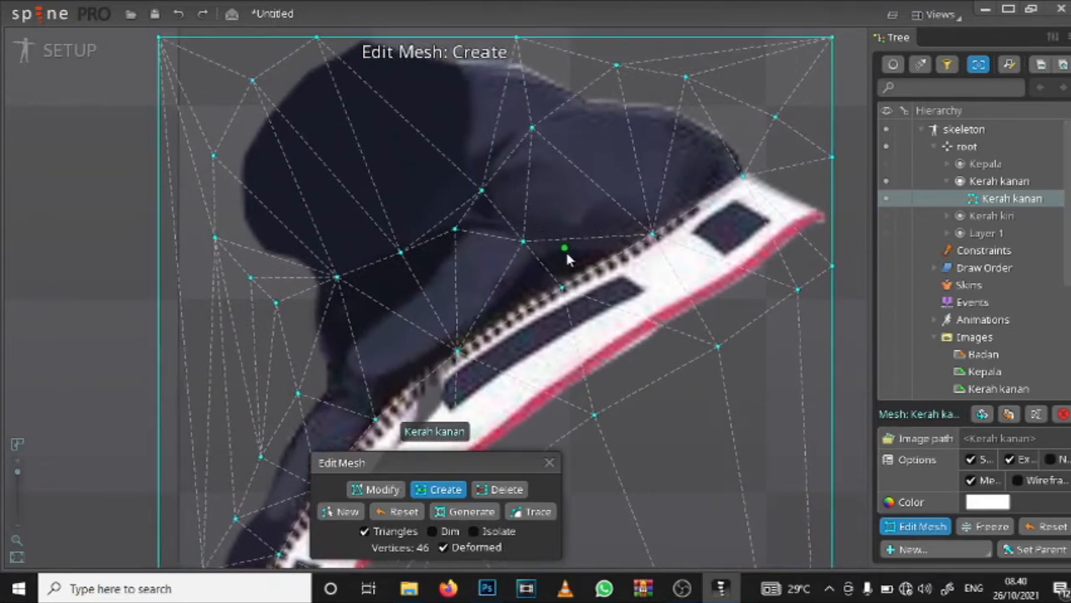
left_click(450, 79)
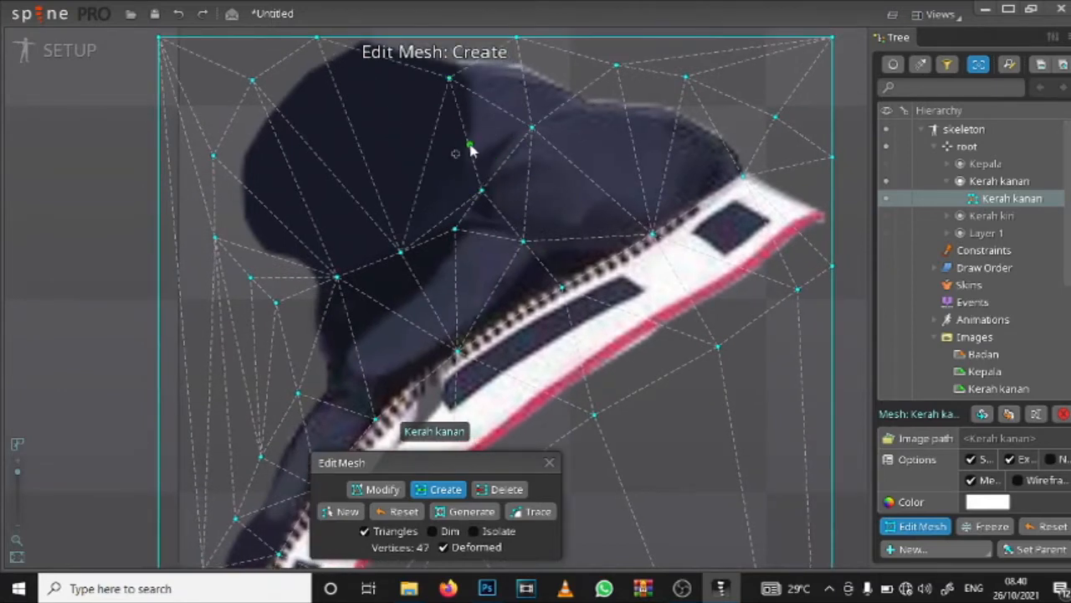
left_click(471, 150)
left_click_drag(549, 227, 529, 104)
left_click_drag(431, 288, 473, 211)
left_click(344, 192)
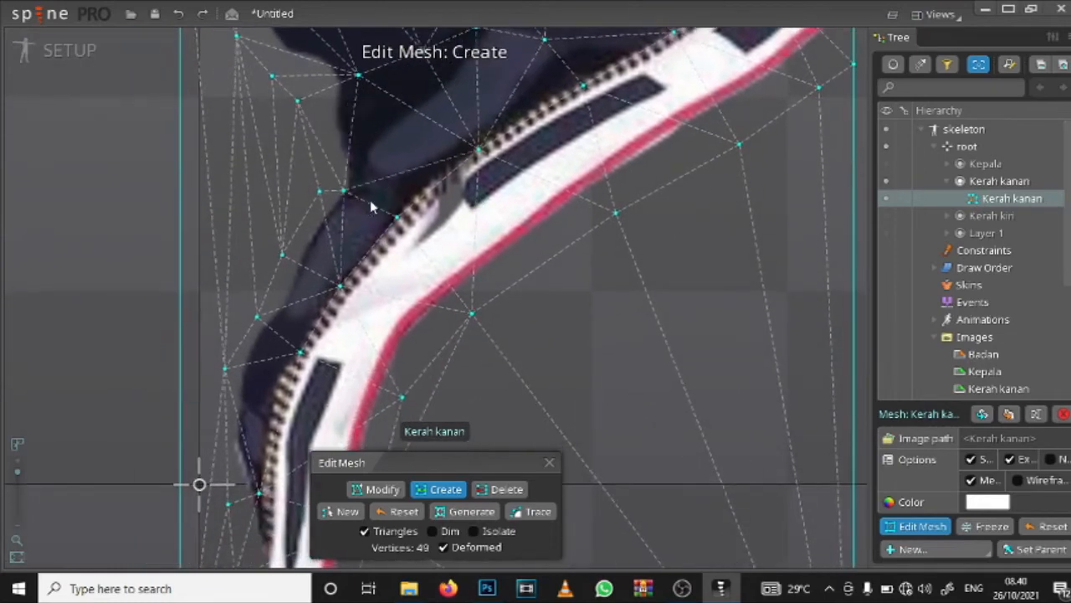
Step: Finish editing the Kerah kanan mesh, collapse its slot and hide that collar
scroll(407, 241, "down", 4)
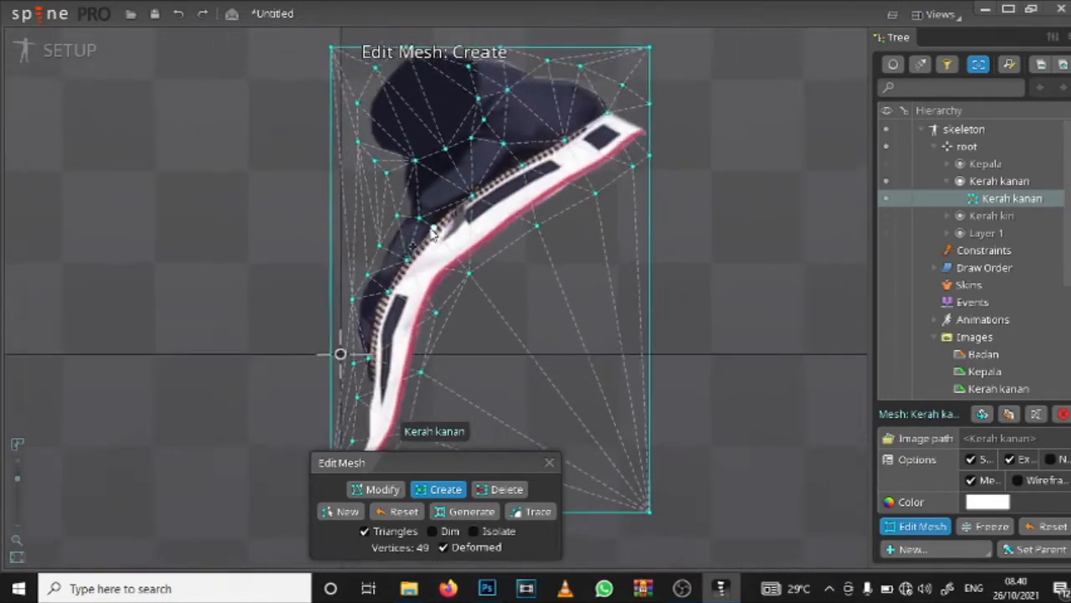
scroll(434, 233, "down", 1)
scroll(484, 241, "down", 3)
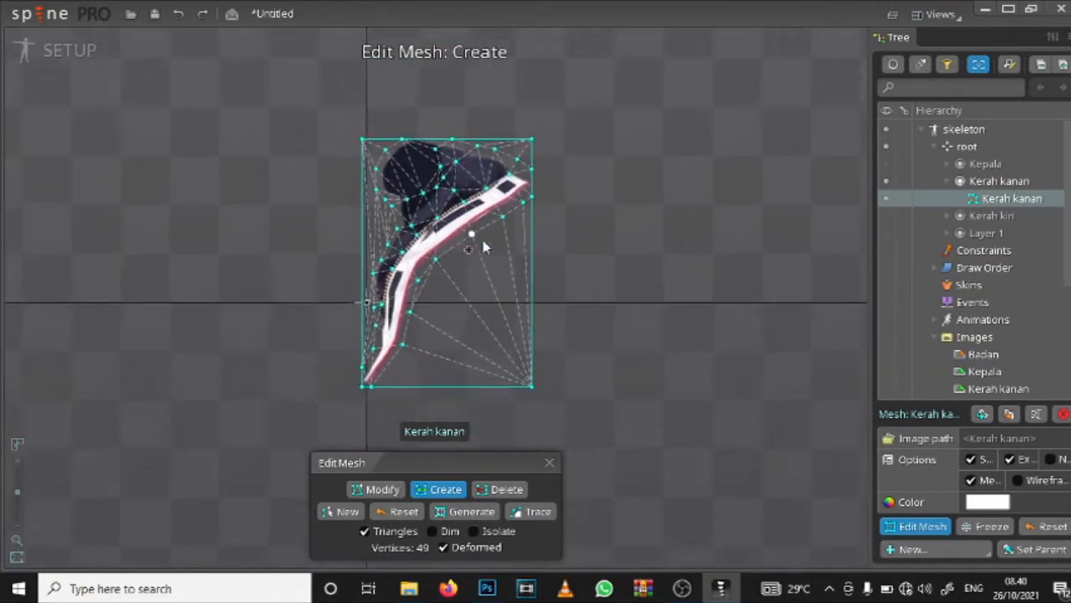
scroll(477, 248, "up", 4)
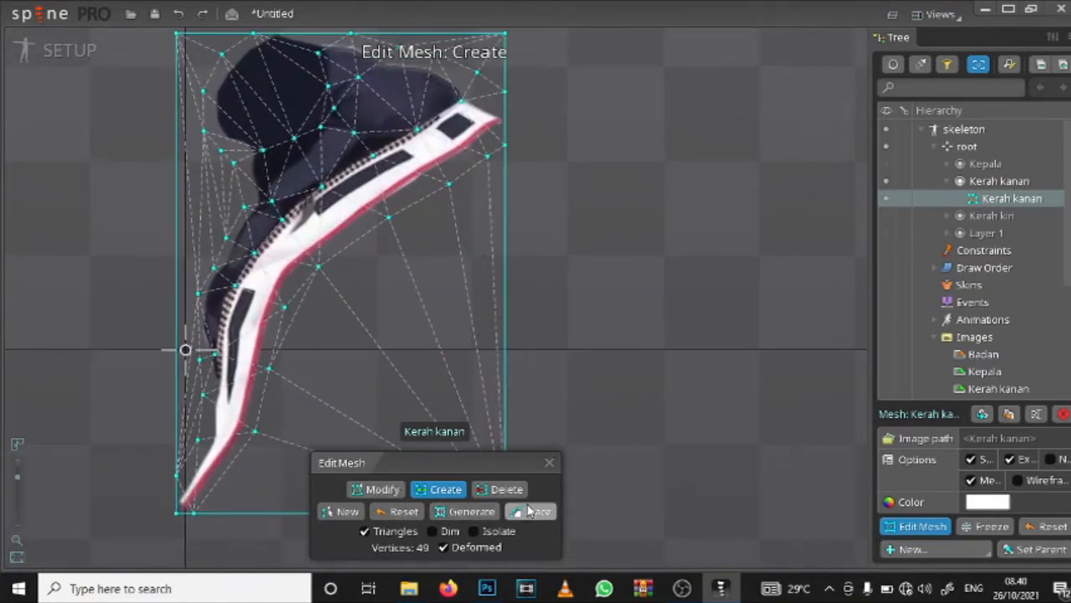
left_click(549, 463)
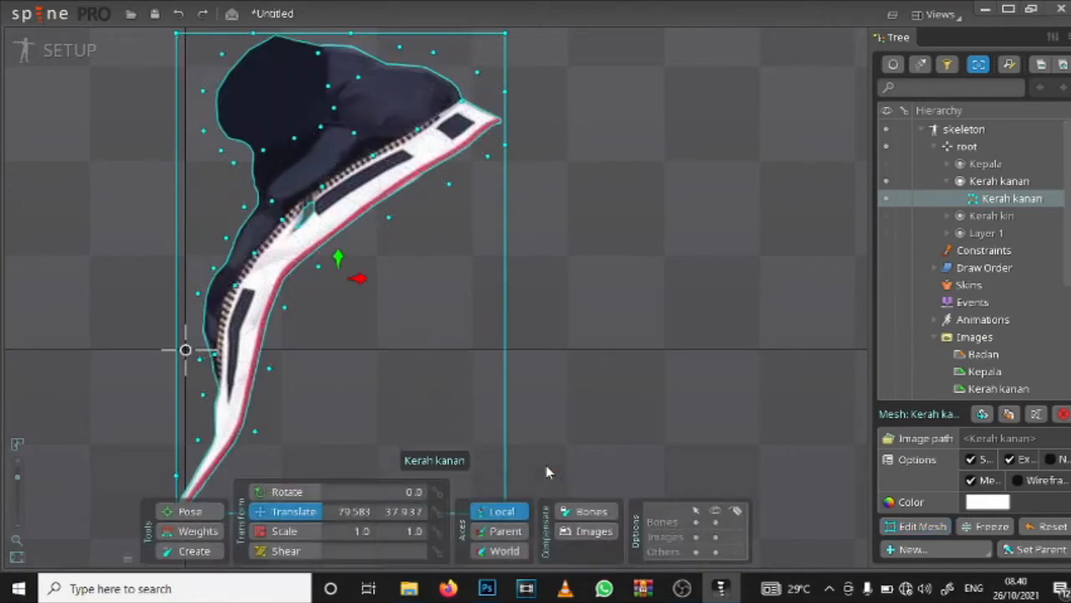
left_click(947, 181)
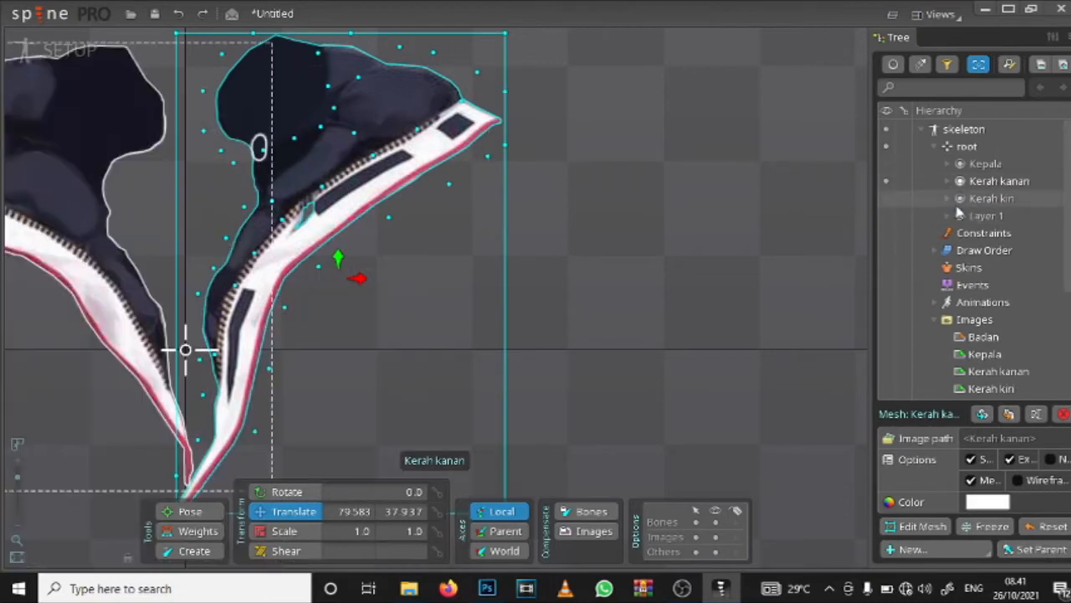
left_click(887, 182)
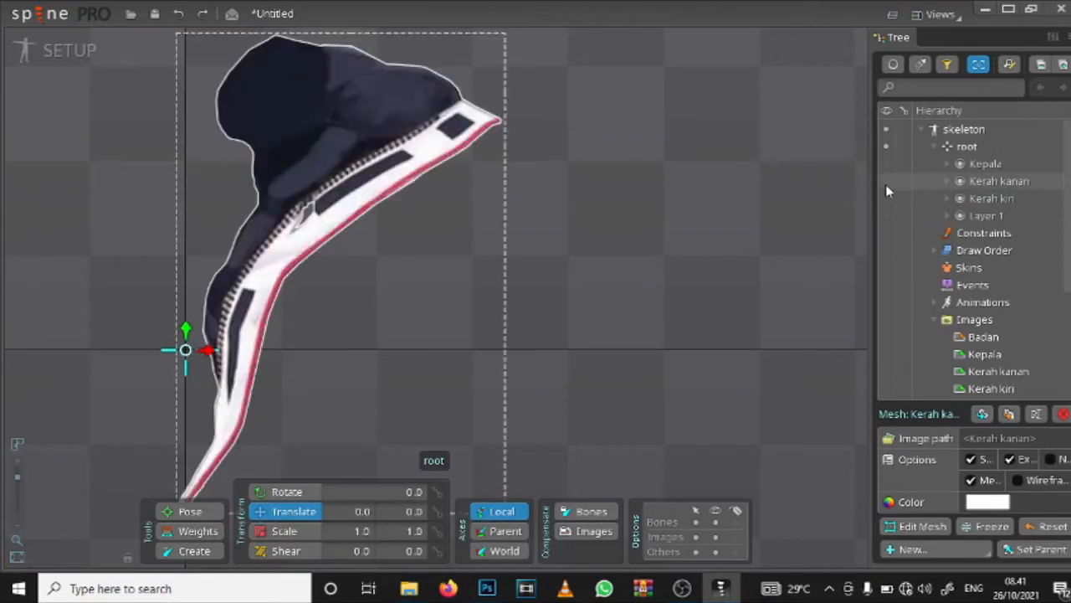
Step: Show the Kerah kiri collar, convert its image attachment to a mesh and open that mesh for editing
left_click(886, 199)
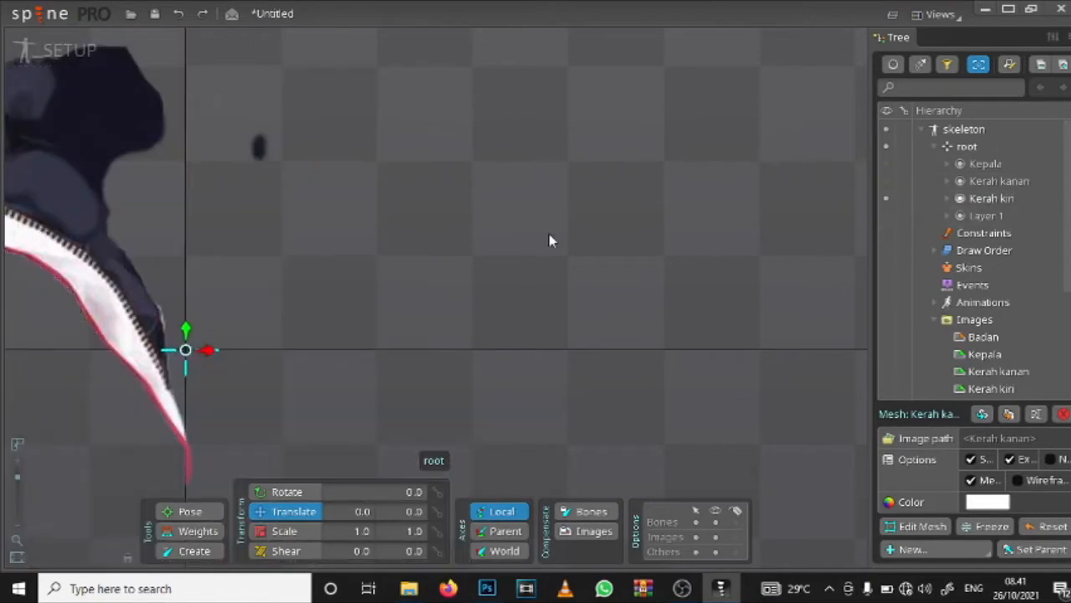
left_click_drag(240, 261, 513, 185)
scroll(513, 185, "up", 3)
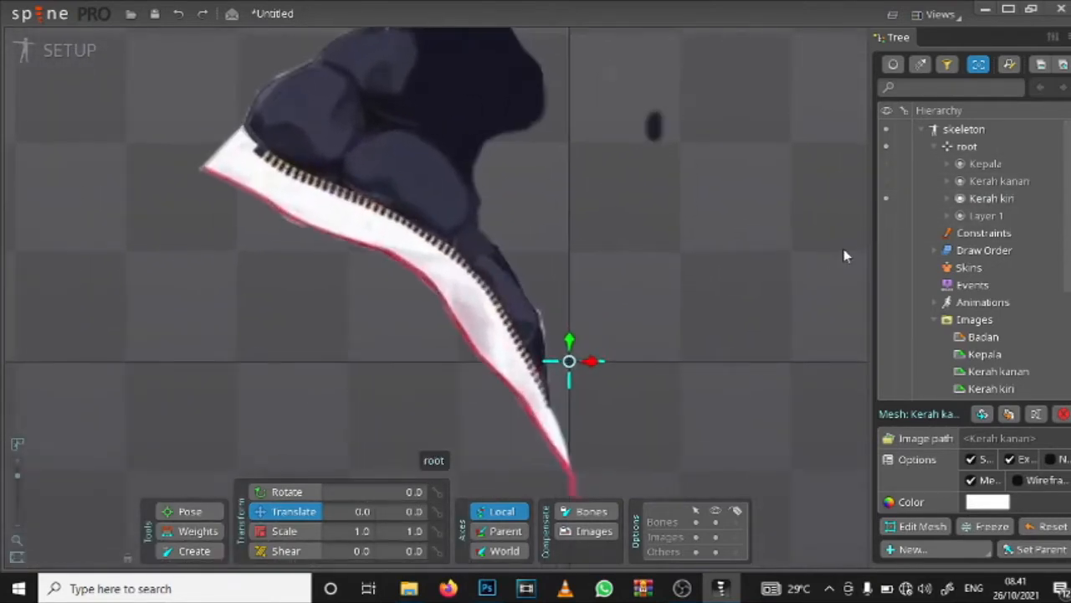
left_click(991, 388)
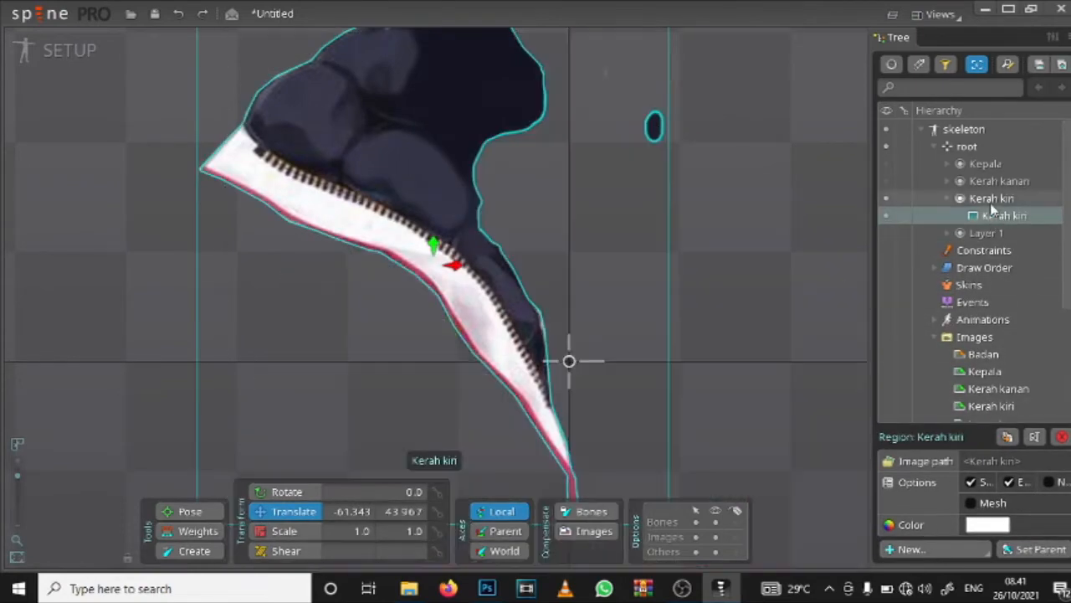
left_click(991, 204)
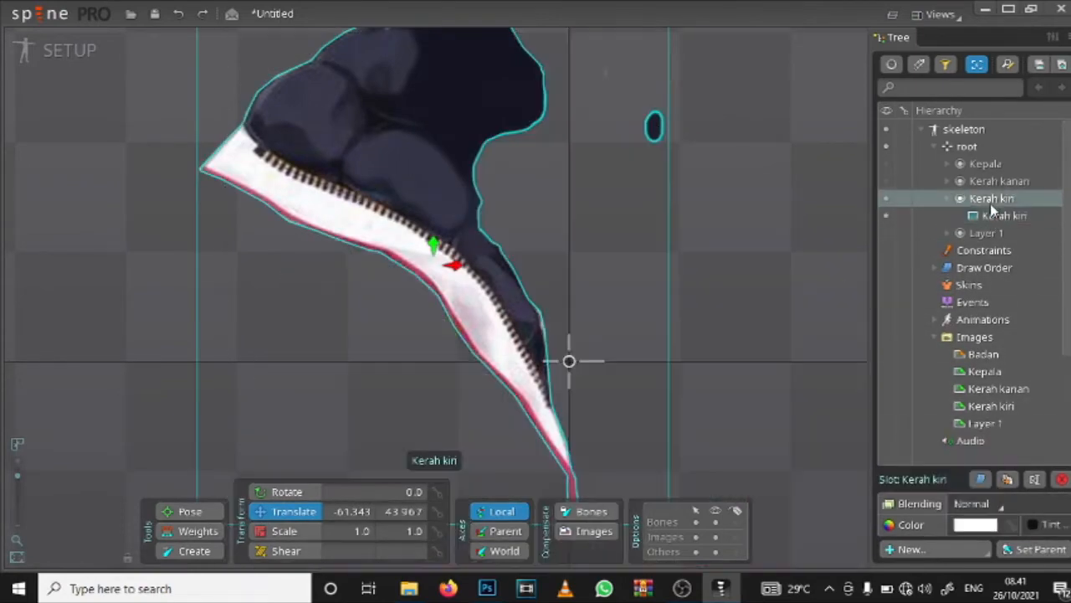
left_click(1001, 218)
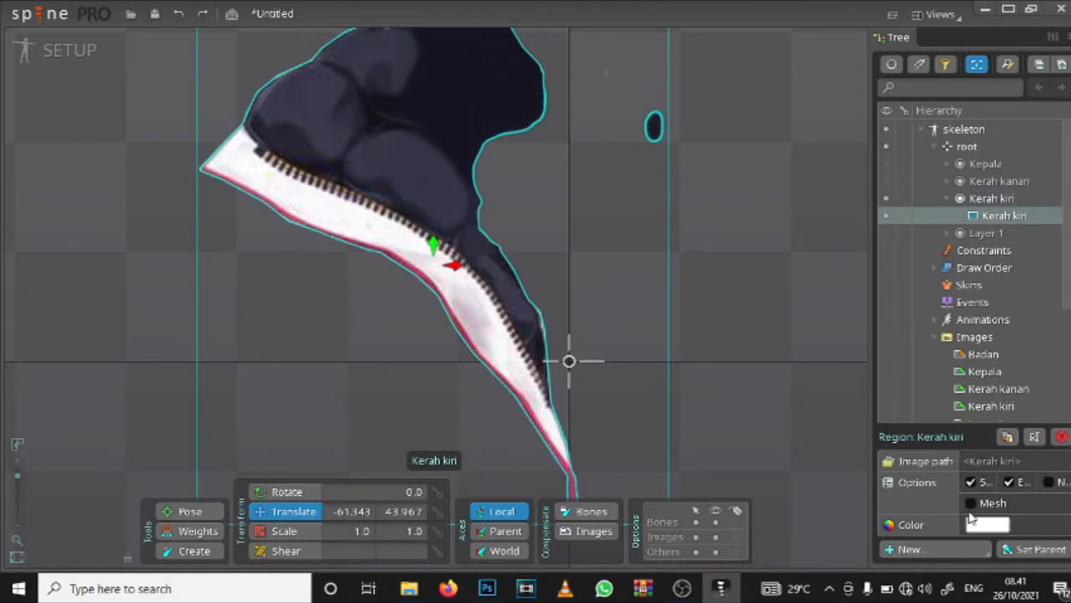
left_click(971, 504)
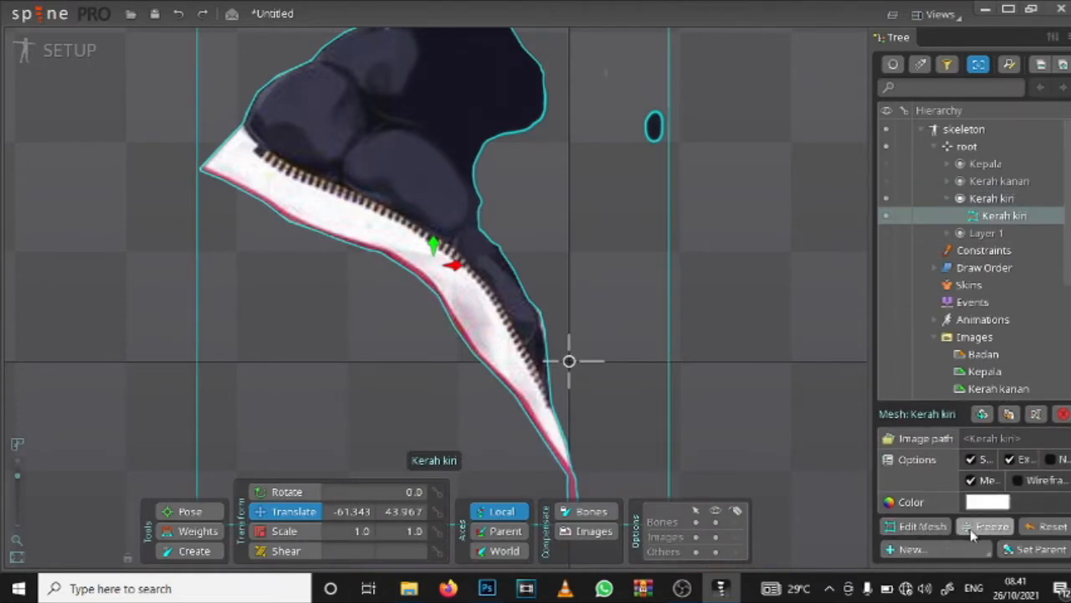
left_click(935, 530)
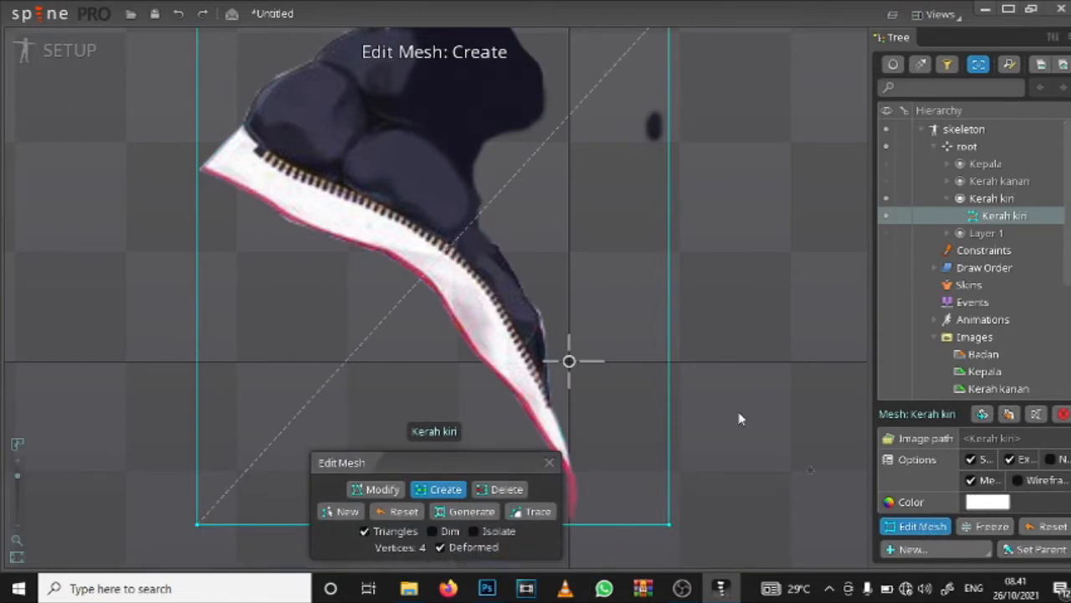
Step: Create two mesh vertices just outside the lower stretch of the Kerah kiri collar's red-trimmed edge
left_click(402, 490)
left_click_drag(445, 391, 450, 289)
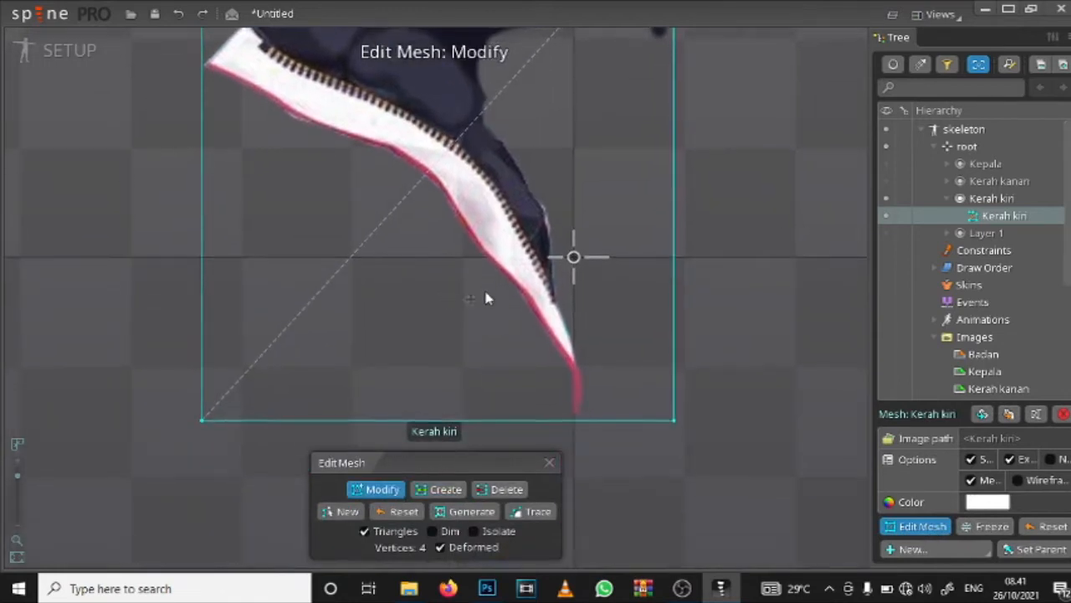
left_click(443, 489)
left_click(475, 269)
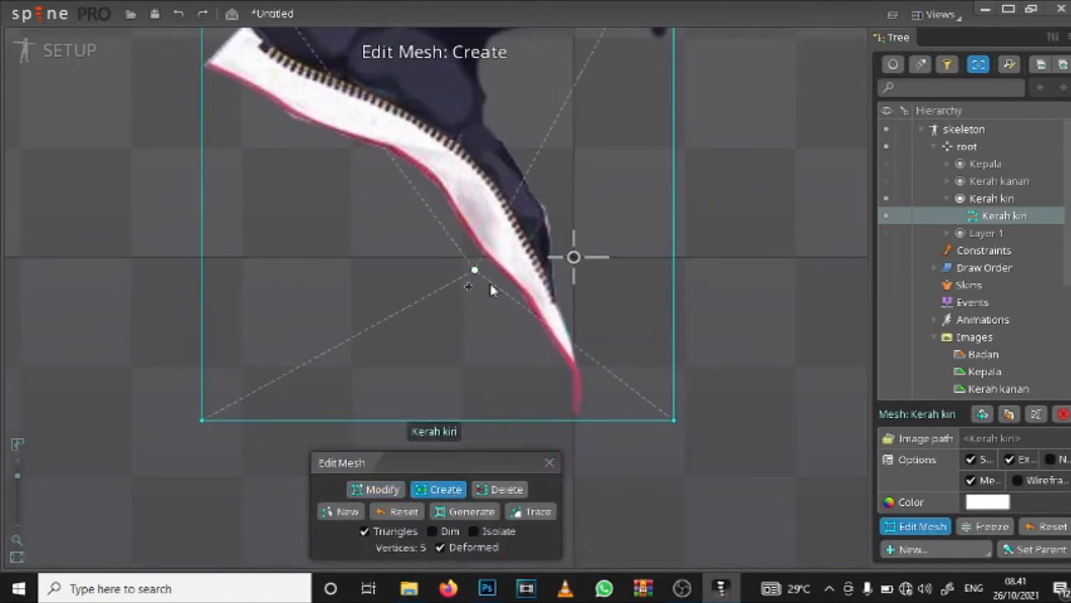
left_click(509, 303)
left_click(535, 362)
left_click(557, 409)
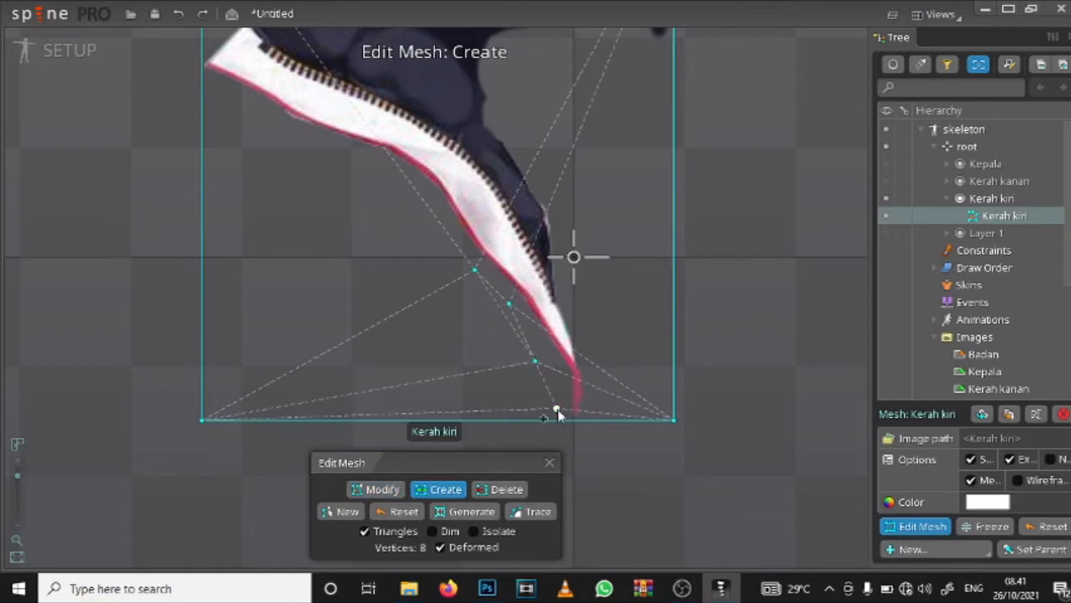
key("ctrl+z")
key("ctrl+z")
Step: Create mesh vertices around both sides of the collar's bottom tip, including two on the mesh's bottom border
left_click(550, 369)
left_click(553, 405)
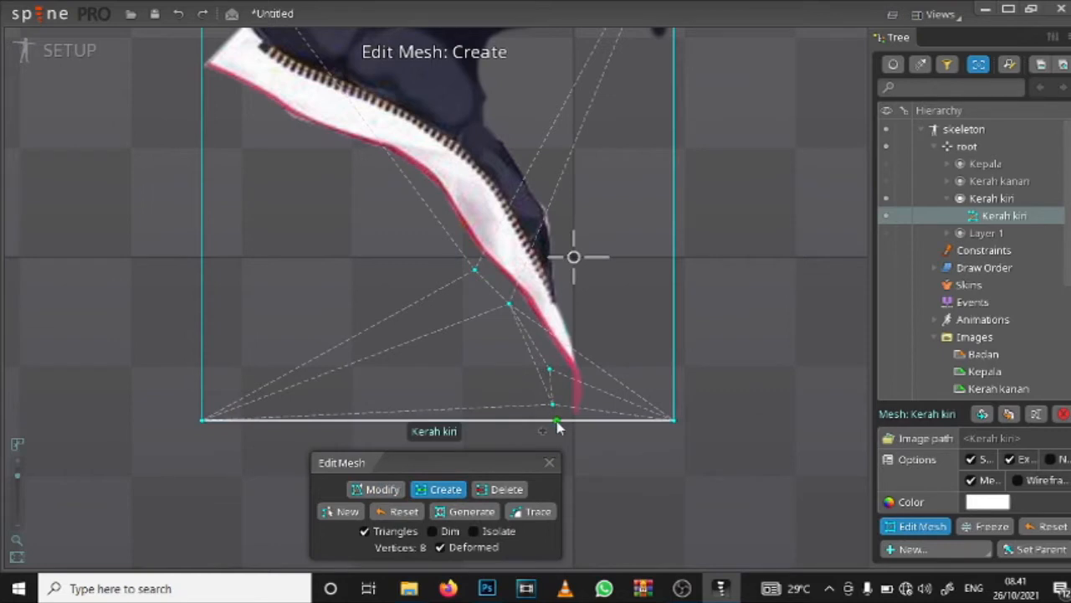
left_click(557, 419)
left_click(602, 419)
left_click(602, 381)
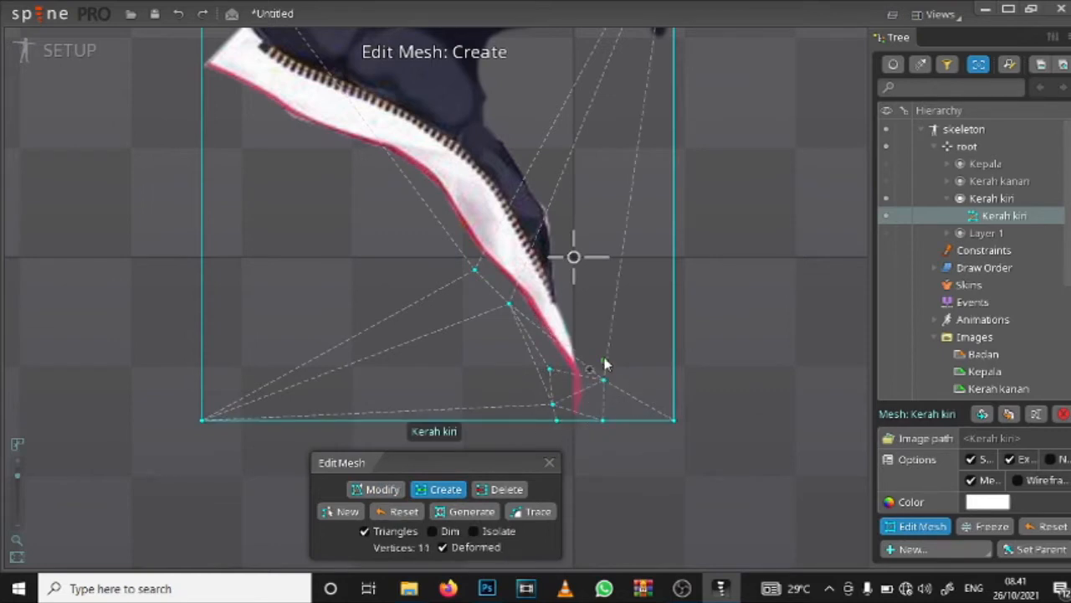
Step: Create mesh vertices just outside the collar's inner edge, from above the bottom tip up to the notch below the dark padding
left_click(591, 326)
left_click(580, 289)
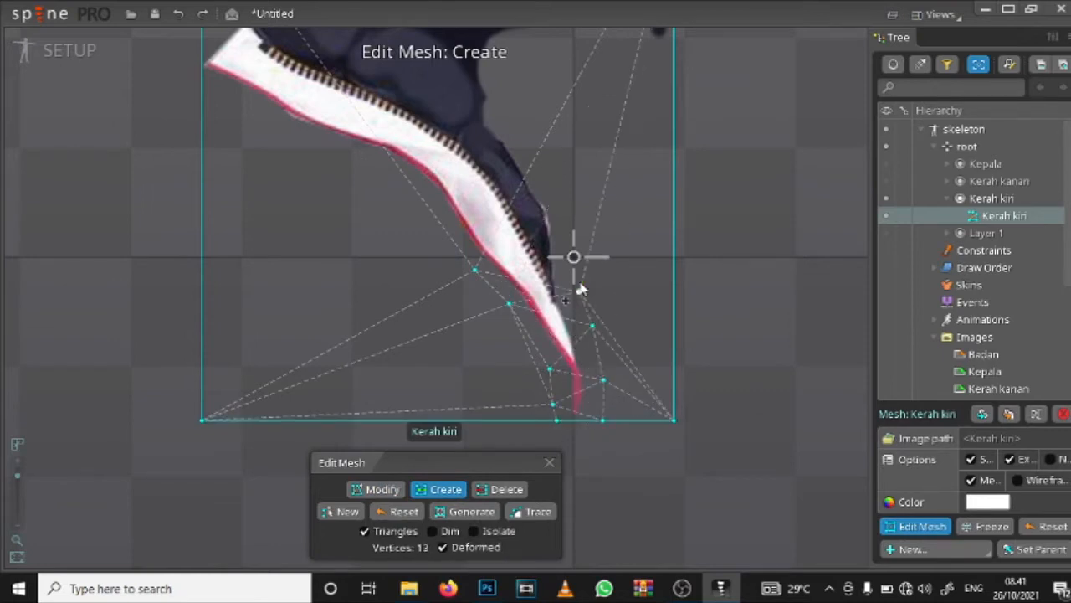
left_click(567, 214)
left_click(544, 166)
left_click_drag(544, 166, 565, 329)
left_click(531, 285)
left_click(524, 242)
left_click(533, 211)
Step: Create mesh vertices around the dark padding's inner side and over its top toward the collar's outer corner
left_click(575, 200)
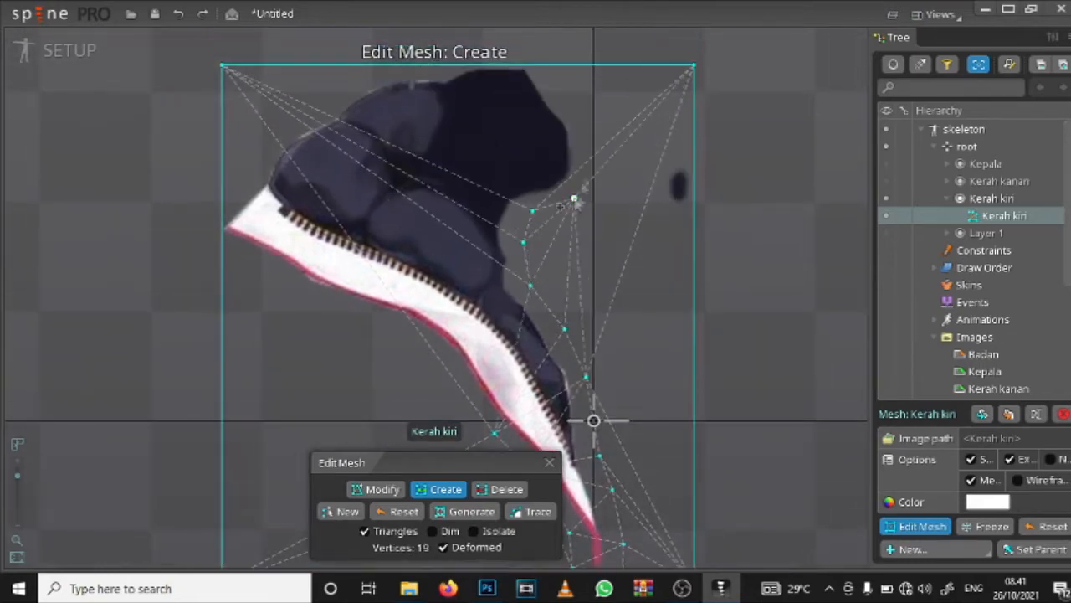
left_click(588, 159)
left_click(586, 120)
left_click(571, 89)
left_click(557, 66)
left_click(435, 66)
left_click(375, 81)
left_click(342, 92)
left_click(322, 104)
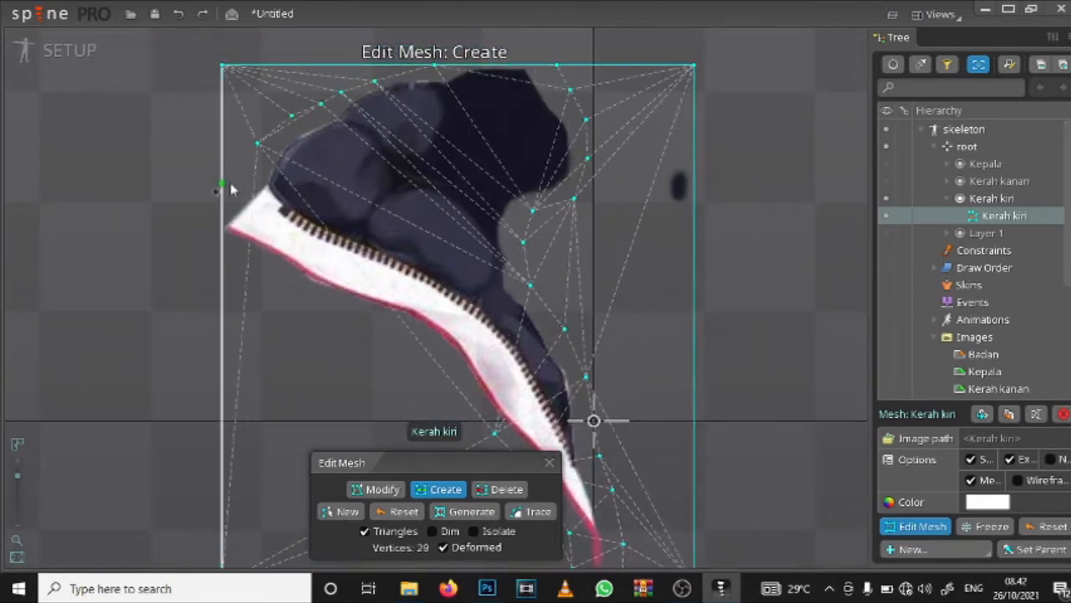
Step: Create mesh vertices around the Kerah kiri collar's outer corner and along the outside of its red-trimmed edge, including on the mesh's left border
left_click(247, 179)
left_click(221, 195)
left_click(222, 262)
left_click(277, 284)
left_click(317, 314)
left_click(394, 340)
left_click_drag(437, 369, 351, 277)
left_click(350, 273)
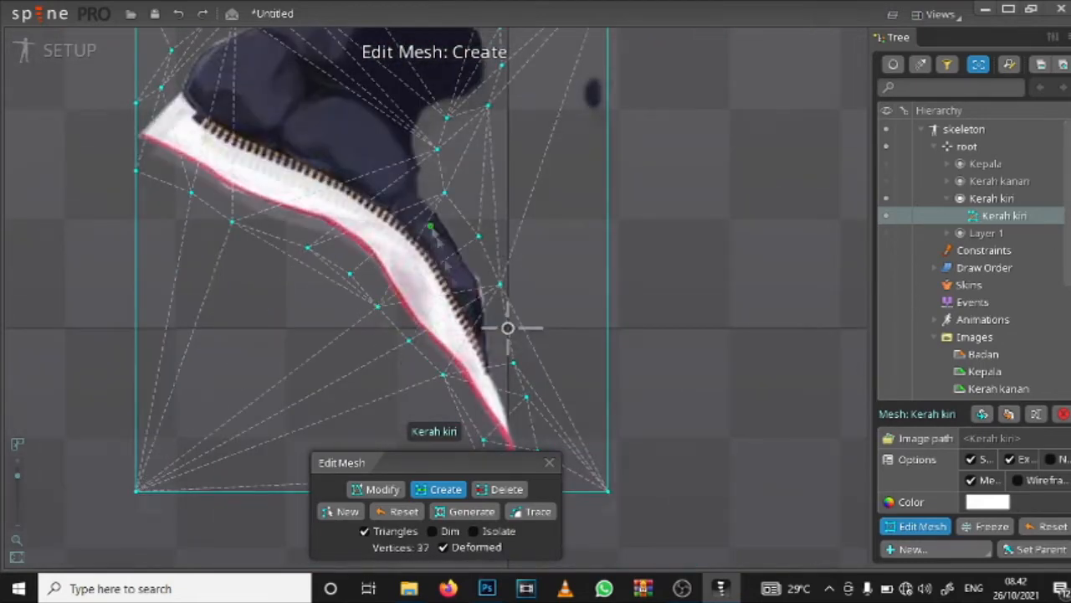
Step: Create a row of mesh vertices inside the Kerah kiri collar, following the zipper from the outer corner toward the bottom tip
left_click(221, 167)
left_click(278, 189)
left_click_drag(431, 228, 492, 253)
left_click(323, 208)
left_click(362, 230)
left_click(415, 266)
left_click(445, 299)
left_click(464, 329)
left_click(496, 263)
left_click(515, 325)
Step: Fill the collar's dark padding with interior mesh vertices along its folds and across the darkest upper area
left_click_drag(419, 100, 456, 233)
scroll(456, 232, "down", 3)
scroll(358, 190, "up", 4)
left_click_drag(359, 191, 375, 293)
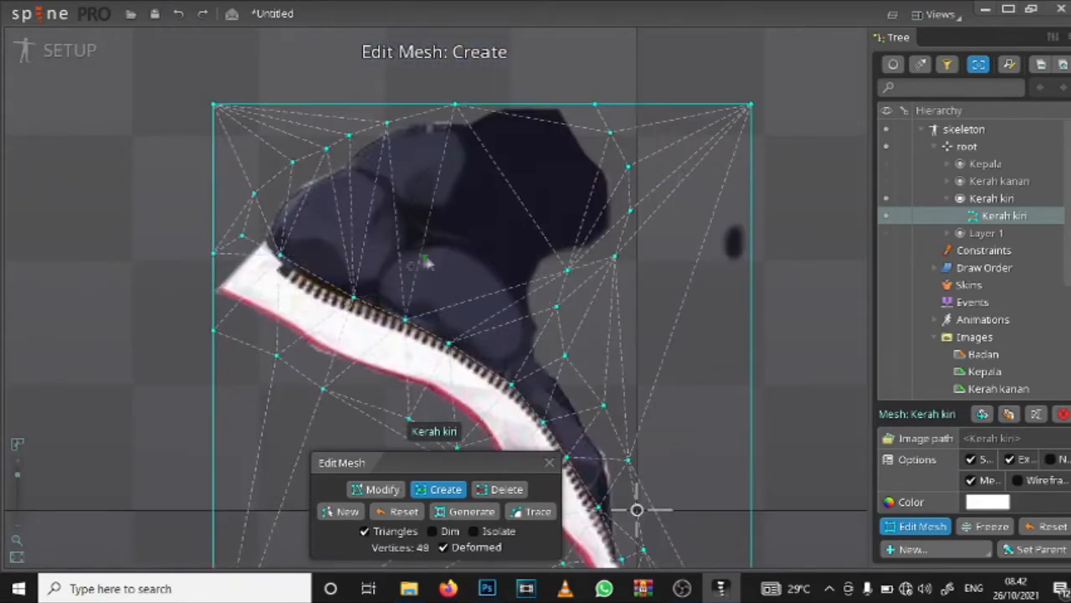
left_click(392, 264)
left_click(445, 240)
left_click(489, 269)
left_click(524, 307)
left_click(359, 170)
left_click(410, 203)
left_click(470, 191)
left_click(477, 134)
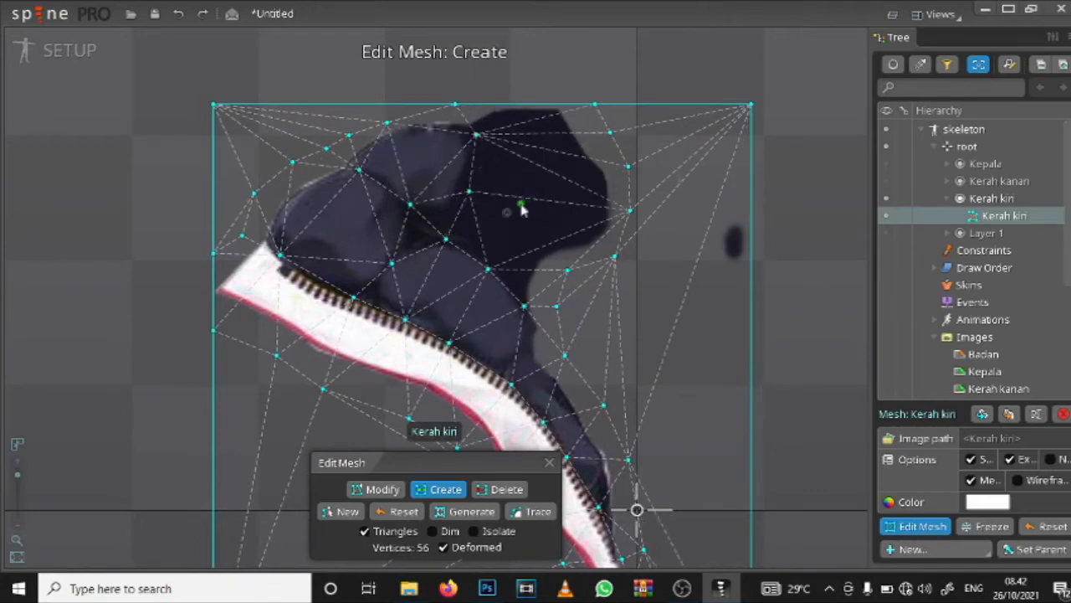
left_click(522, 207)
Step: Finish editing the collar mesh, hide the Kerah kiri attachment and show the Kepala slot
scroll(468, 210, "down", 4)
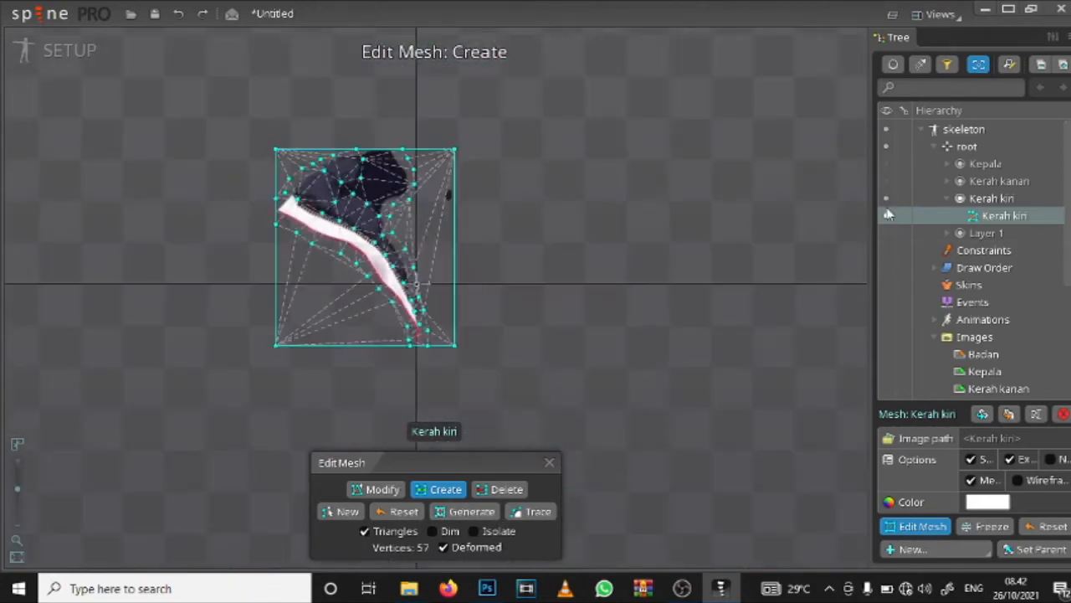
left_click(549, 462)
left_click(886, 215)
left_click(886, 164)
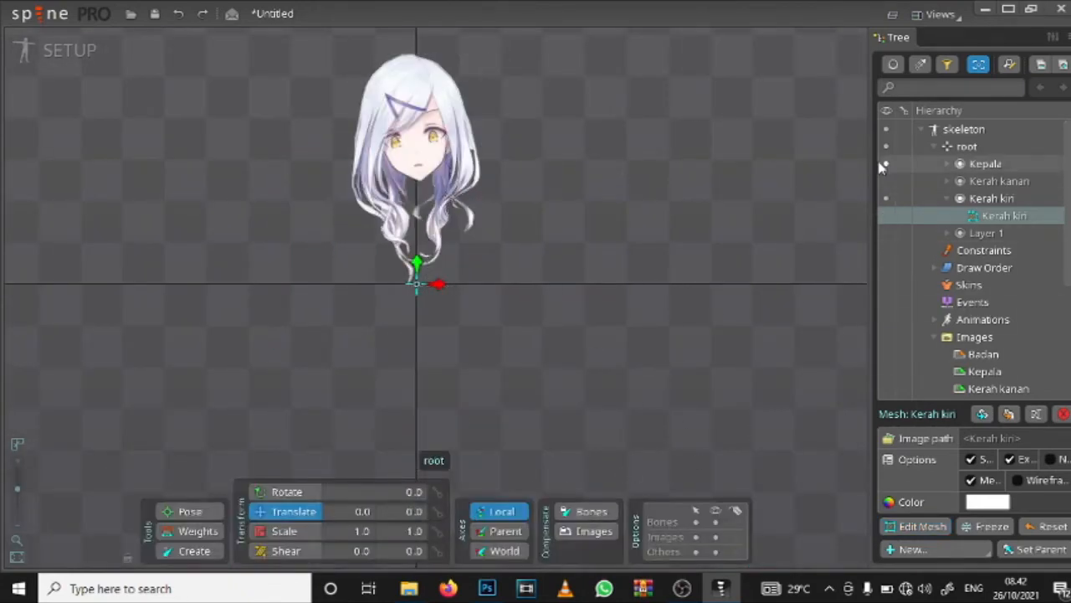
Step: Convert the Kepala attachment to a mesh, open it for editing and create a vertex on its left border beside the hair
scroll(437, 124, "up", 5)
scroll(439, 126, "down", 2)
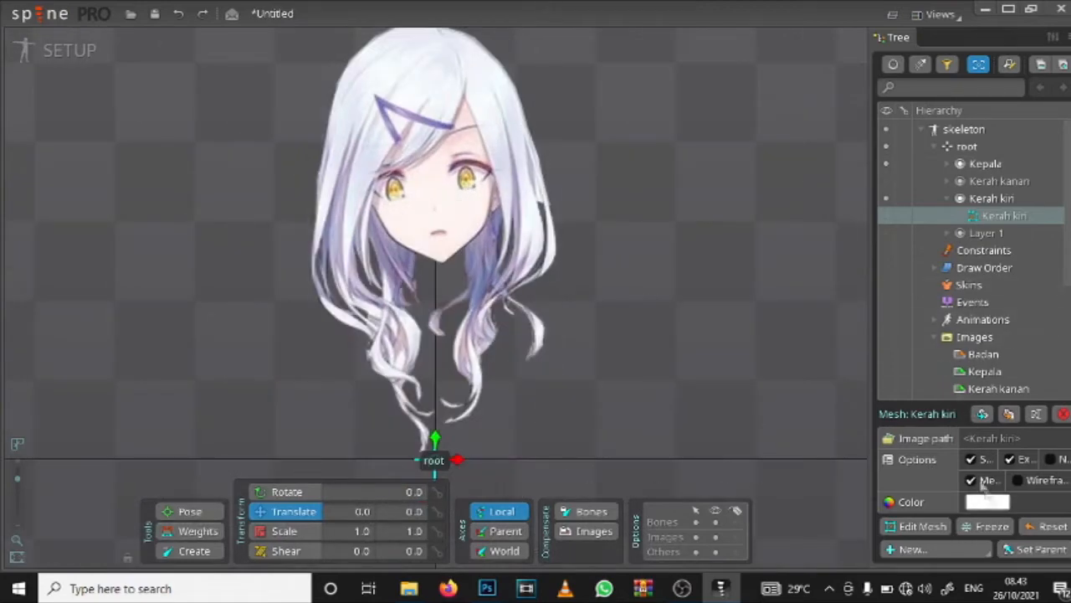
left_click(985, 163)
left_click(997, 181)
left_click(971, 502)
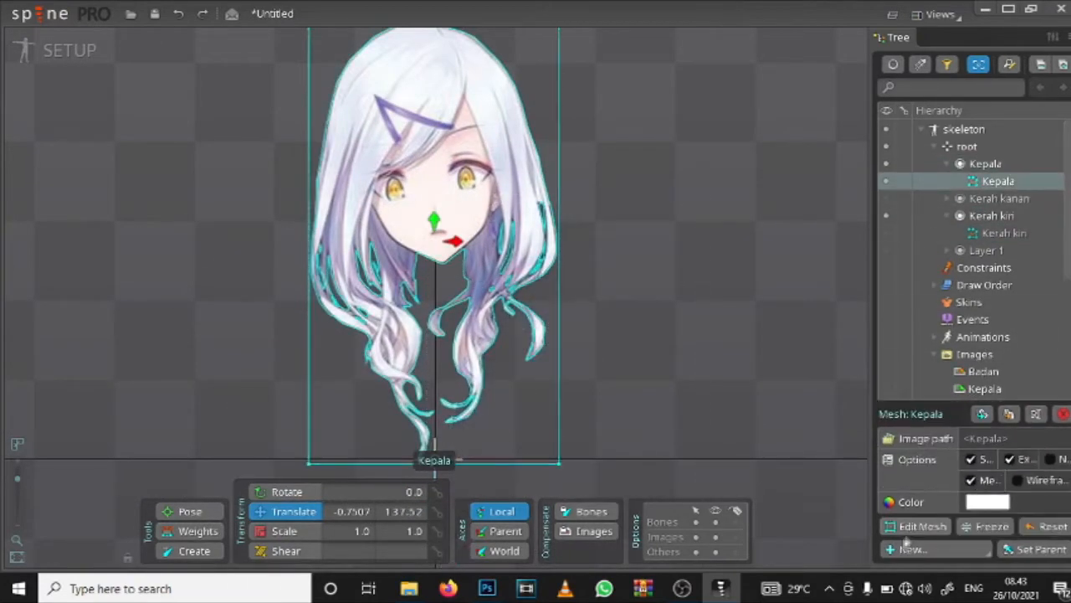
left_click(922, 525)
left_click(311, 314)
left_click(337, 340)
left_click(359, 365)
left_click(374, 400)
left_click(377, 307)
left_click(379, 342)
left_click(420, 342)
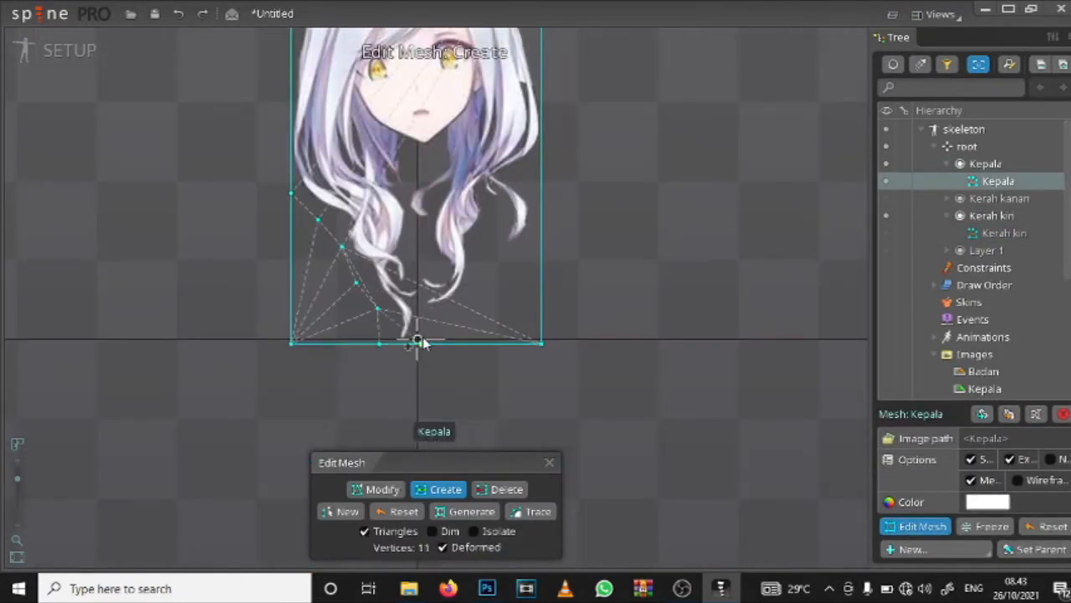
scroll(420, 322, "up", 5)
scroll(349, 310, "down", 4)
key("ctrl+z")
key("ctrl+z")
key("ctrl+z")
key("ctrl+z")
key("ctrl+z")
key("ctrl+z")
Step: Create mesh vertices just outside the outer edge of the left hair lock, from the border vertex down past its widest curl
left_click(274, 167)
left_click(301, 176)
left_click(310, 195)
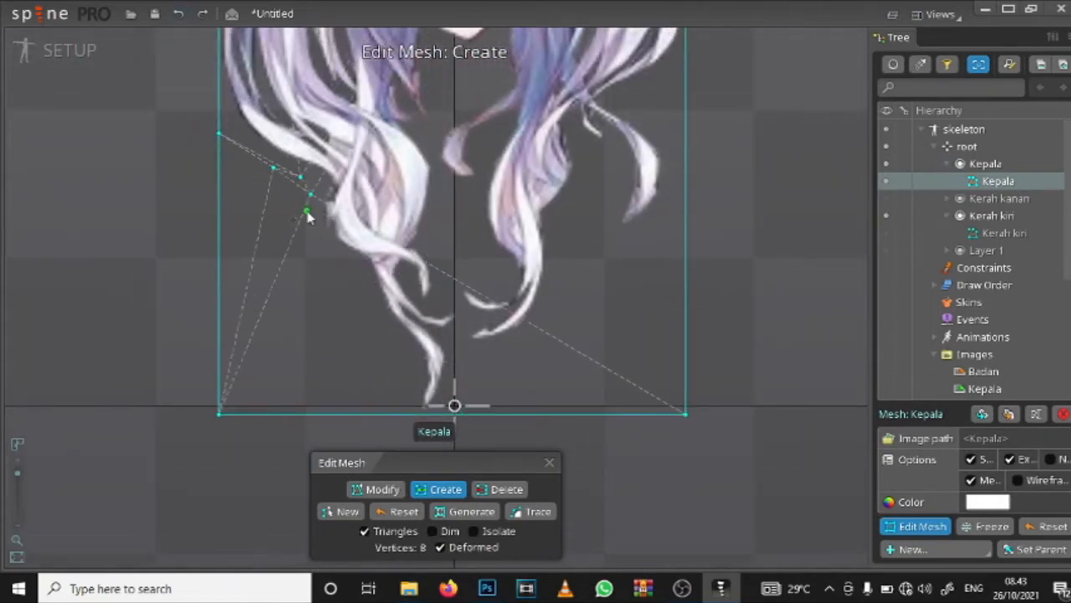
left_click(307, 212)
left_click(314, 238)
left_click(336, 253)
Step: Create mesh vertices down the outer side of the left lock's lowest strand, placing two on the mesh's bottom border around its tip
left_click(365, 289)
left_click(371, 314)
left_click(386, 341)
left_click(411, 357)
left_click(408, 387)
left_click(408, 415)
left_click(442, 413)
Step: Create mesh vertices up the inner side of the left lock, around its lowest strand and the curled strand ends above
scroll(453, 364, "up", 5)
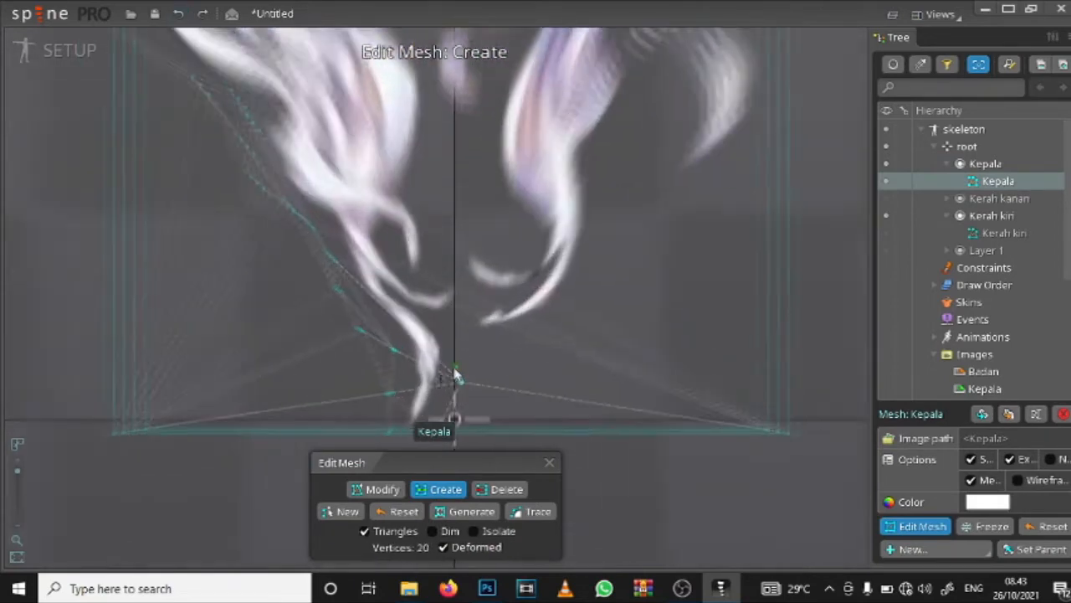
left_click(455, 274)
left_click(469, 232)
left_click(435, 216)
left_click(395, 201)
left_click(396, 159)
left_click(407, 126)
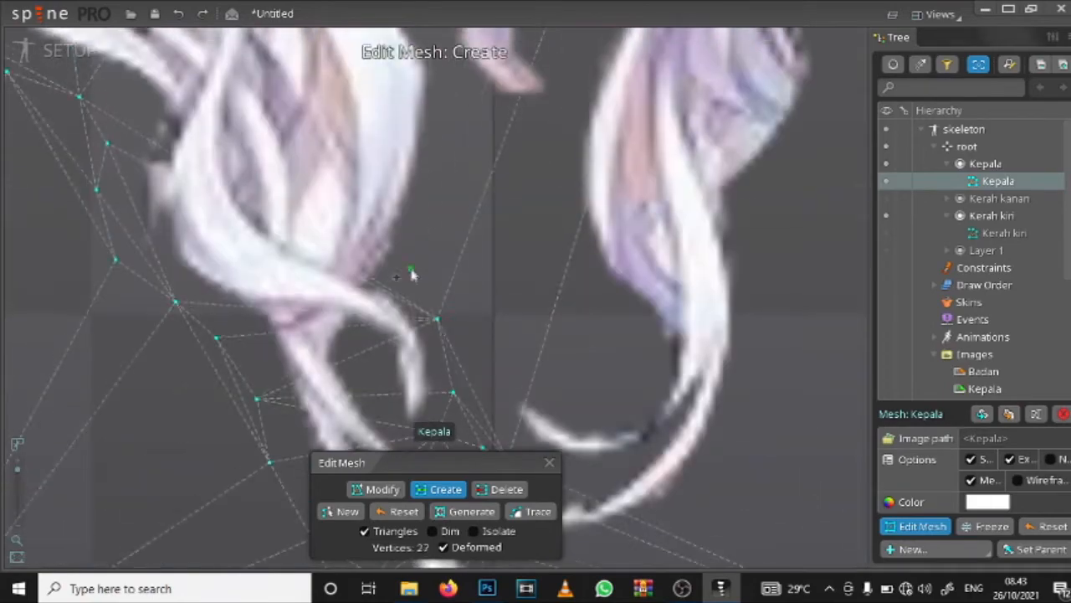
left_click(411, 274)
left_click(423, 203)
Step: Create mesh vertices up the left lock's inner edge and around the pointed strand tips toward the jaw
left_click(493, 224)
left_click(500, 274)
left_click(479, 188)
left_click(476, 253)
left_click(515, 297)
left_click(518, 238)
left_click(520, 228)
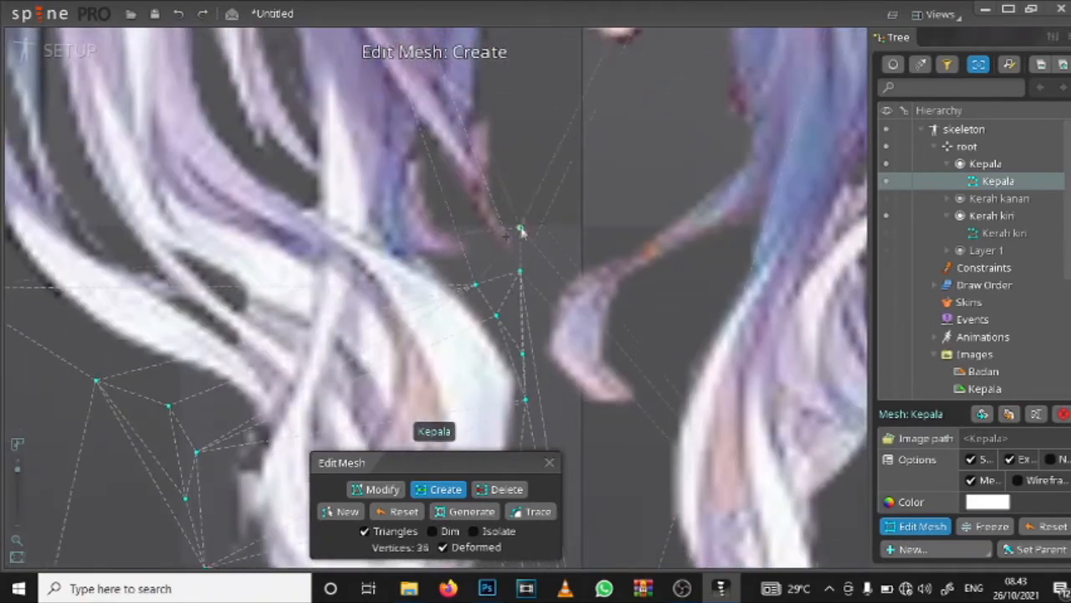
left_click(499, 245)
left_click(452, 220)
left_click(452, 180)
left_click(486, 187)
left_click(525, 206)
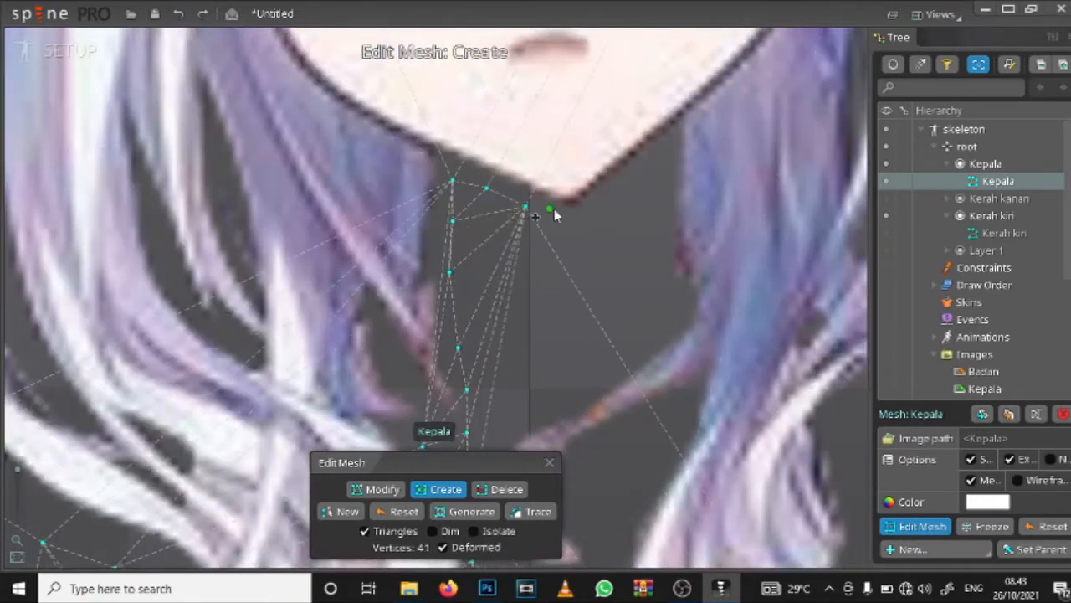
key("ctrl+z")
key("ctrl+z")
key("ctrl+z")
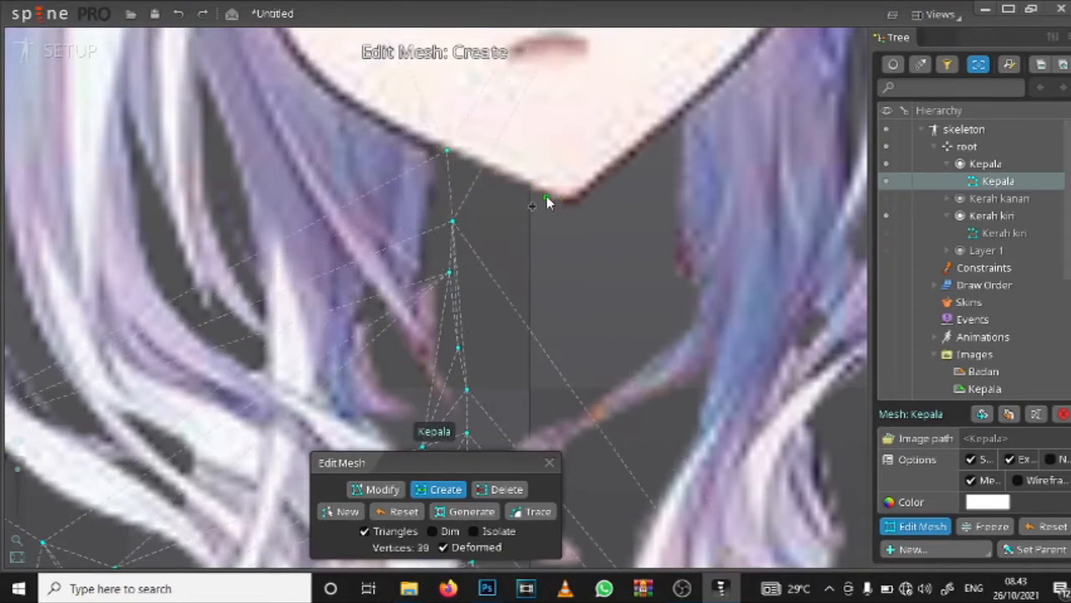
Step: Create mesh vertices at the tip of the chin and partway up the right side of the jawline
left_click(576, 204)
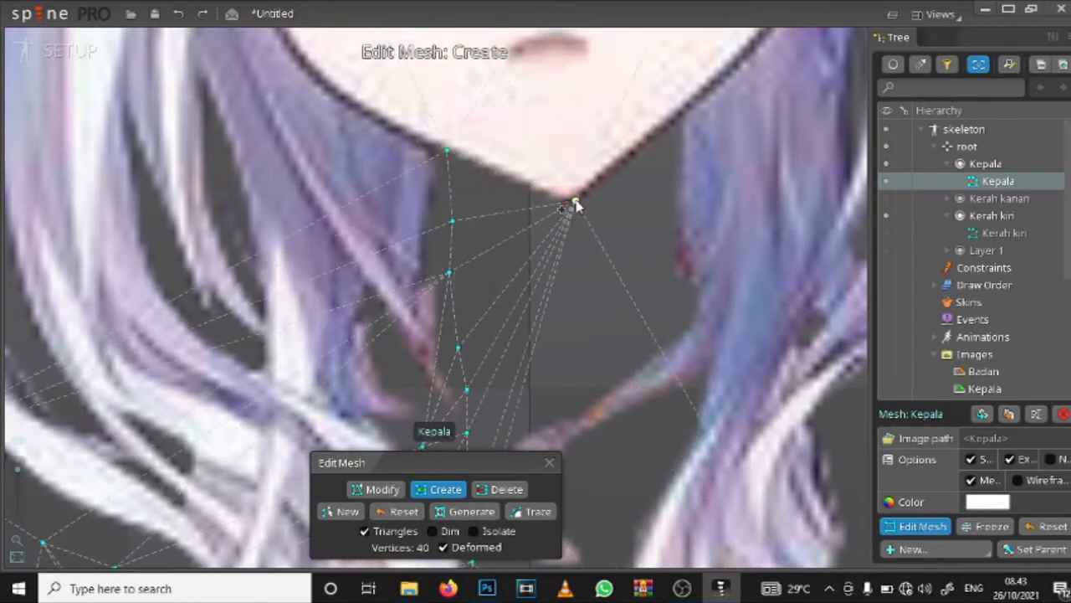
left_click(623, 163)
left_click(669, 127)
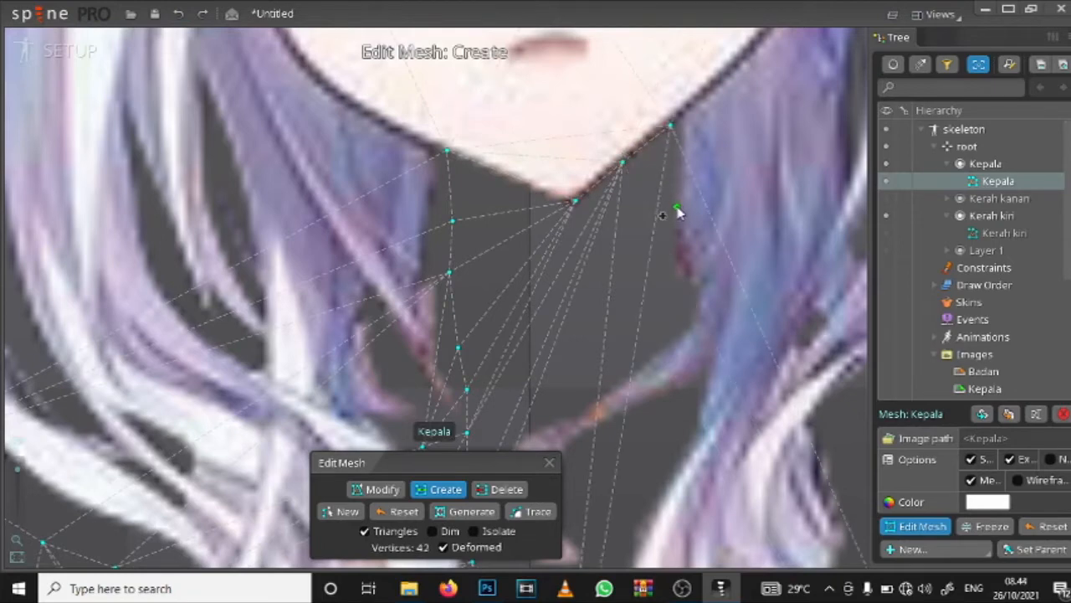
left_click(676, 194)
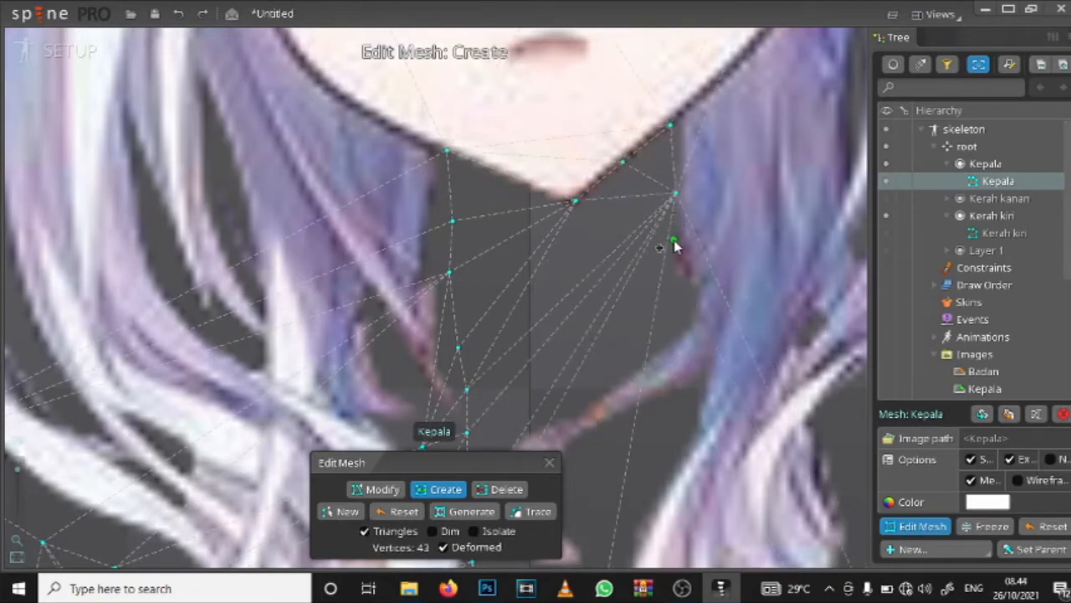
key("ctrl+z")
key("ctrl+z")
Step: Create mesh vertices where the jaw meets the right hair and down the hair's inner edge to the small curled strand
left_click(679, 113)
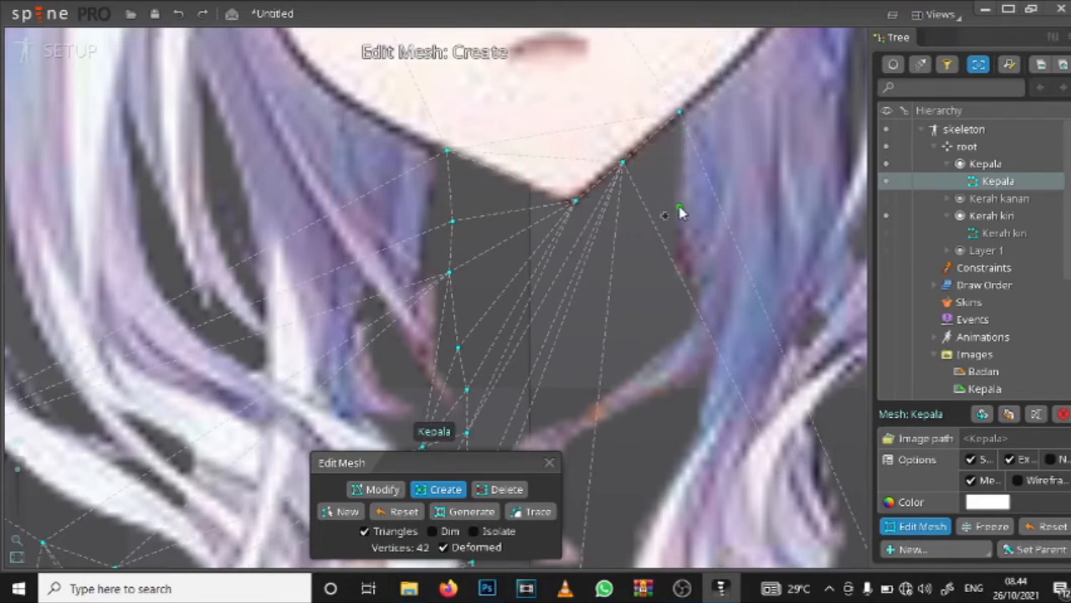
left_click(675, 212)
left_click(674, 244)
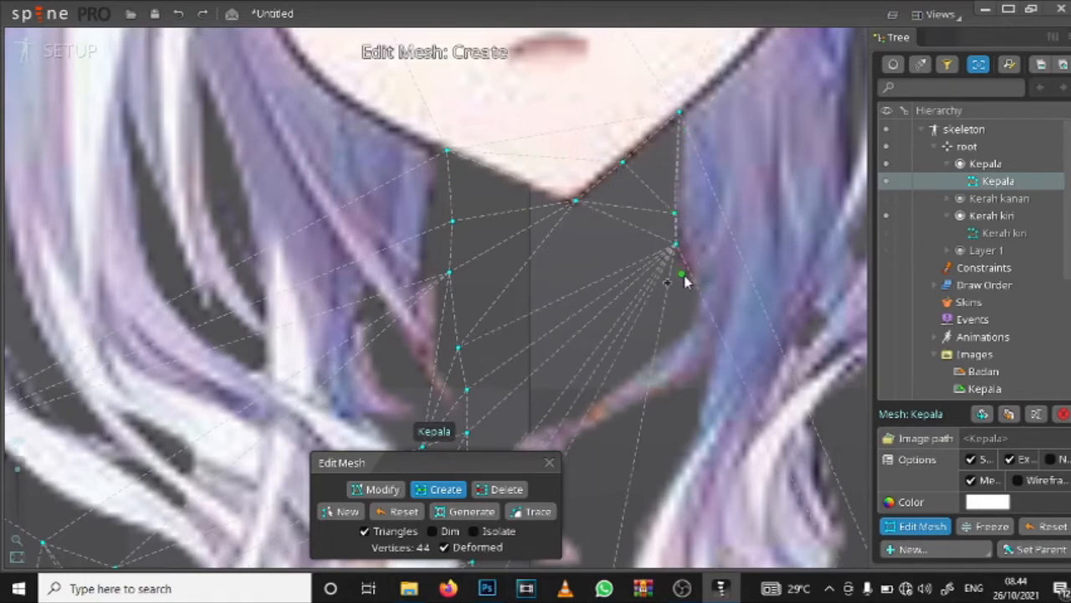
left_click(682, 275)
left_click_drag(688, 318, 670, 203)
left_click(661, 201)
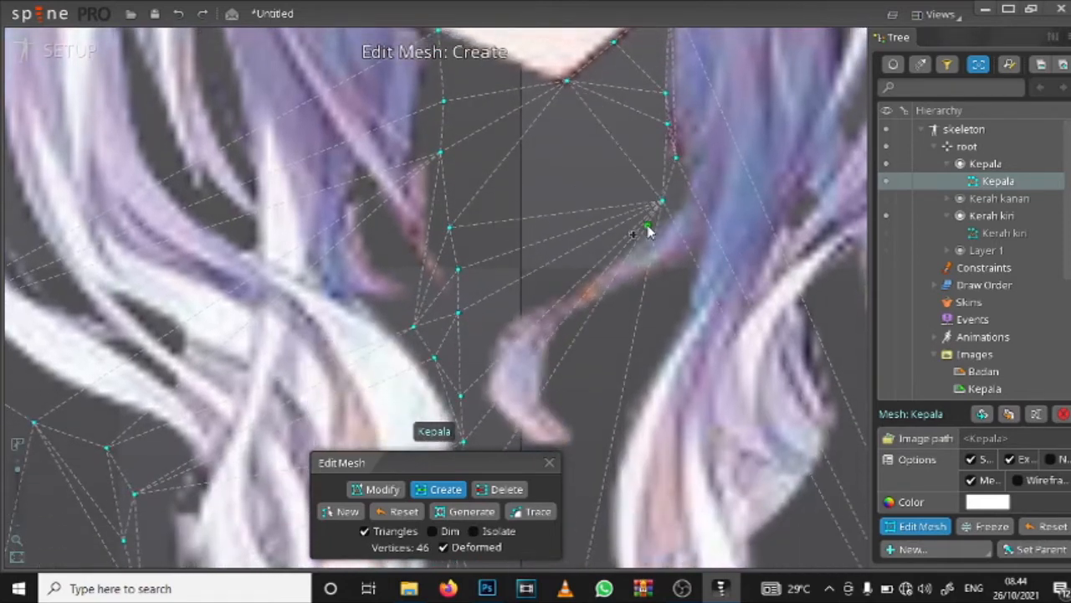
Step: Create mesh vertices along the upper and outer side of the small curled strand below the chin, down to its tip
left_click(620, 238)
left_click(580, 275)
left_click(550, 298)
left_click_drag(547, 299, 522, 238)
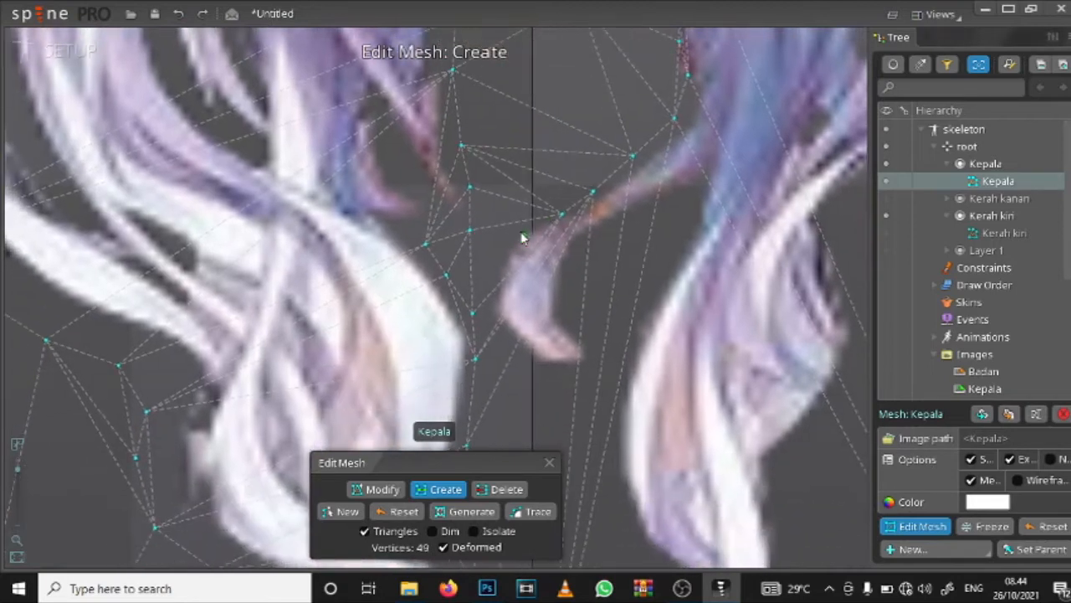
left_click(498, 299)
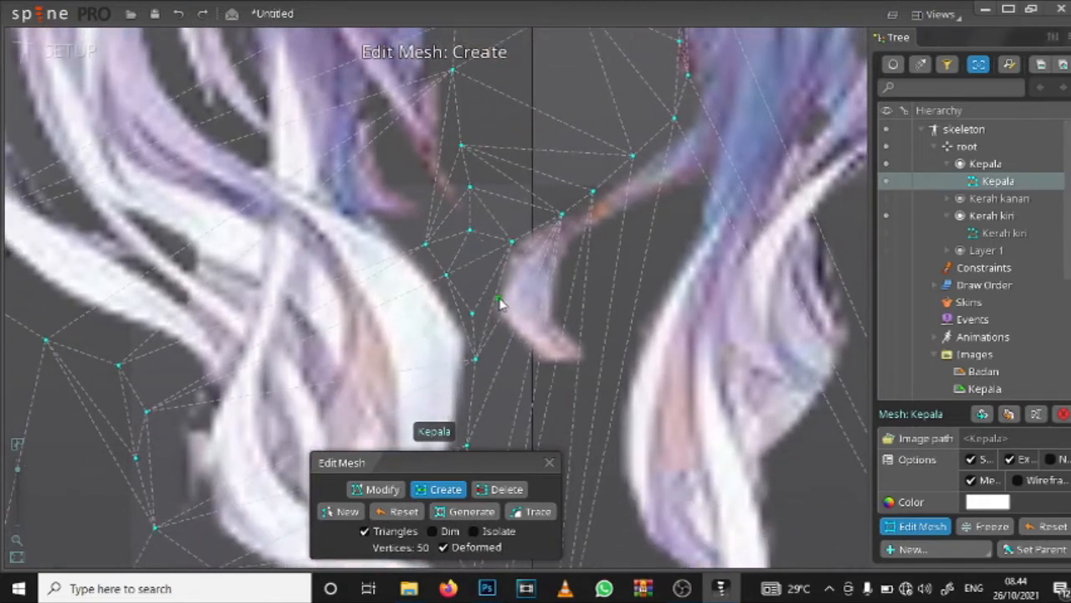
left_click(508, 320)
left_click(529, 348)
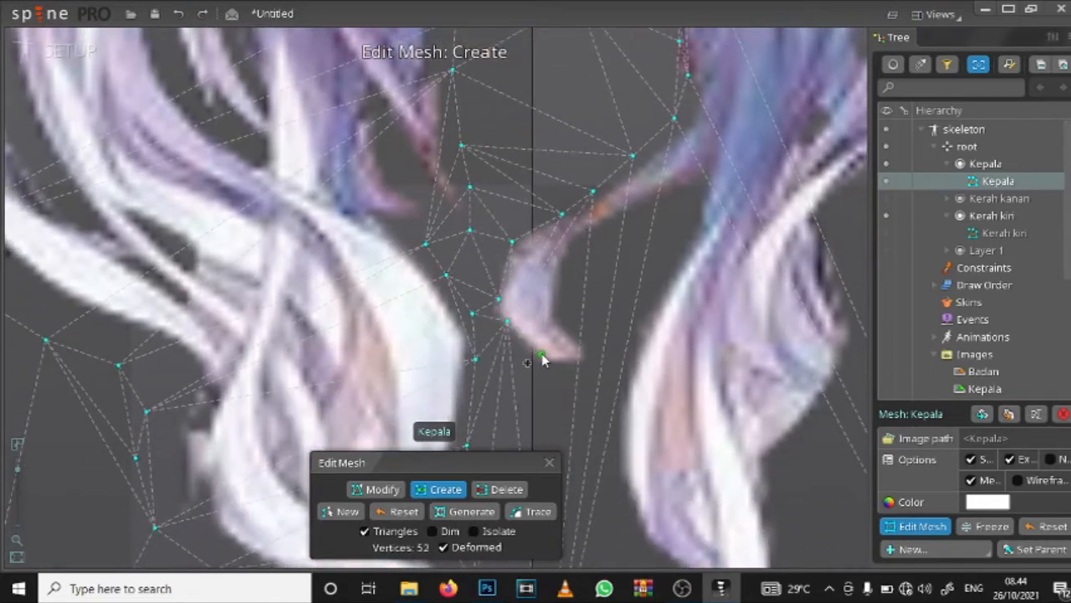
left_click(542, 354)
left_click(574, 359)
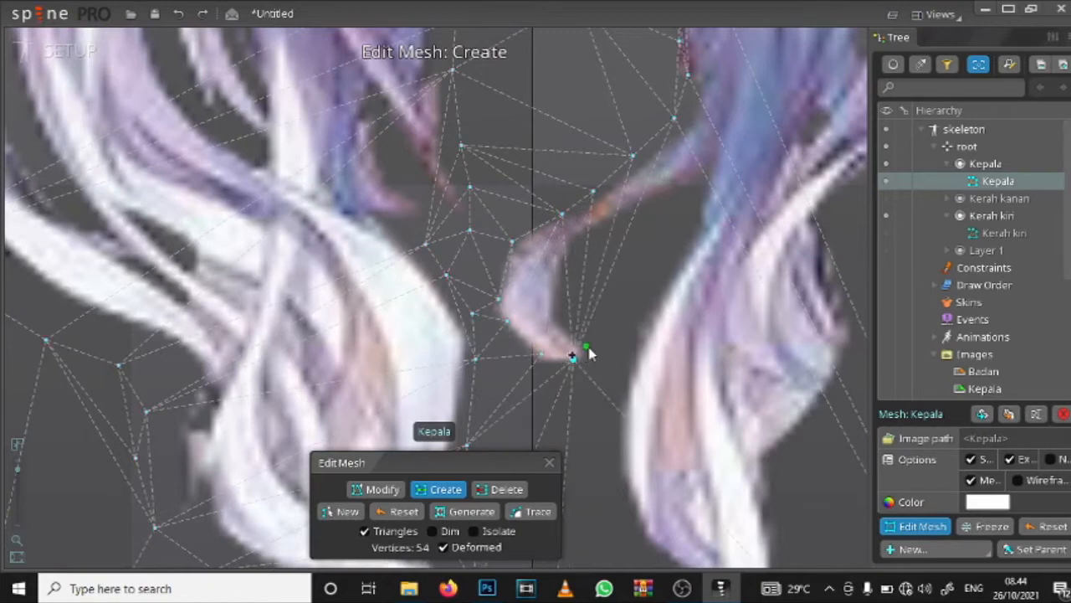
Step: Create mesh vertices around the small curled strand's tip and back along its inner side to the right hair lock
left_click(595, 352)
left_click(564, 329)
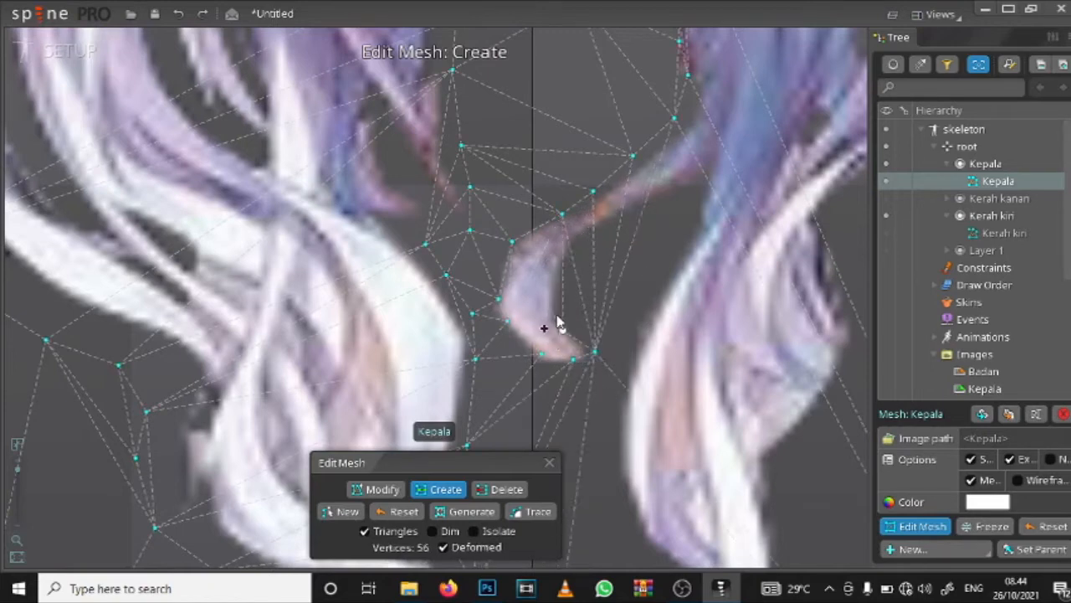
left_click(553, 303)
left_click(556, 280)
left_click(573, 246)
left_click(603, 225)
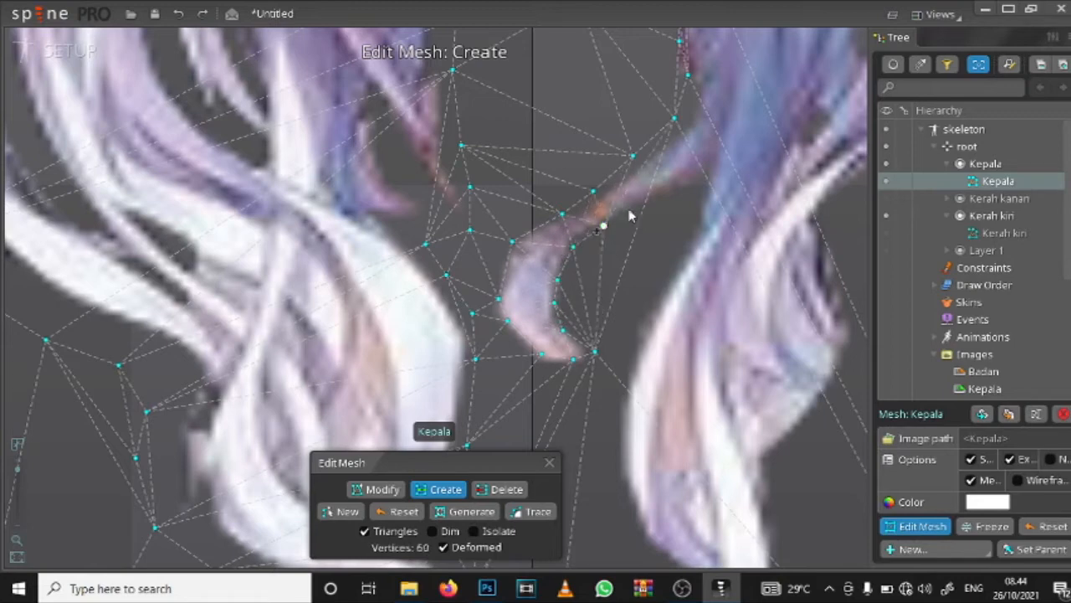
left_click(646, 200)
left_click(674, 191)
left_click(696, 187)
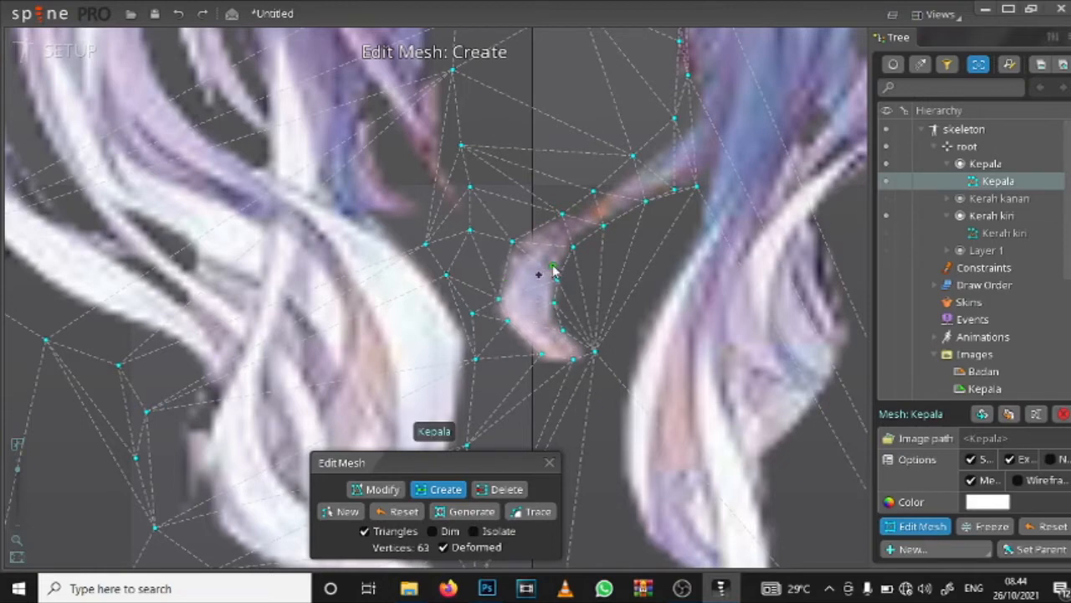
left_click_drag(552, 270, 521, 266)
Step: Create mesh vertices down the inner edge of the right hair lock, from below the small curled strand to its widest part
left_click(700, 228)
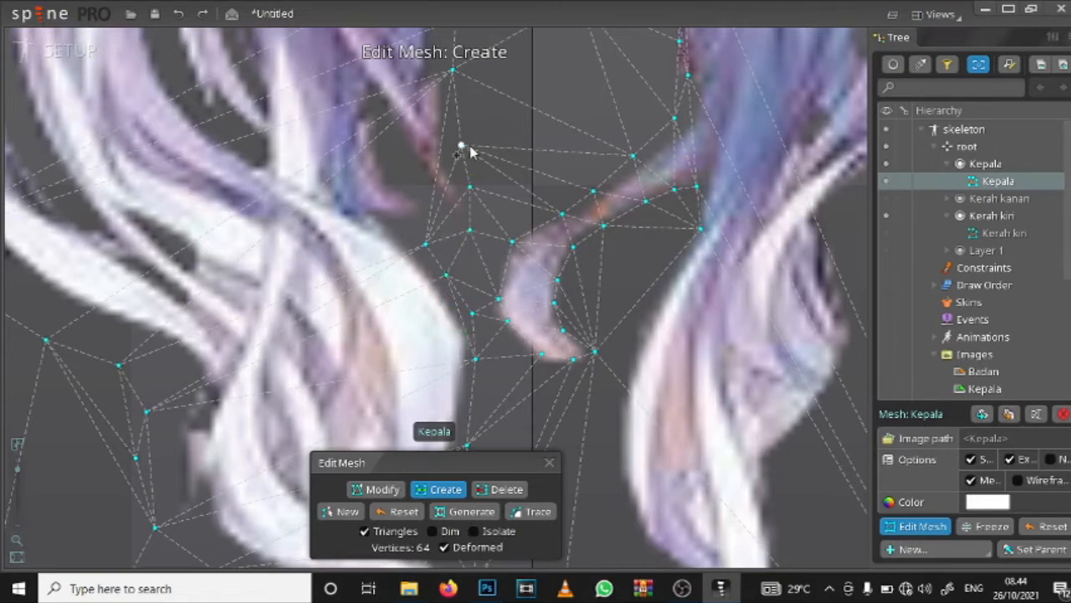
left_click(657, 291)
left_click_drag(651, 328, 675, 235)
left_click(654, 268)
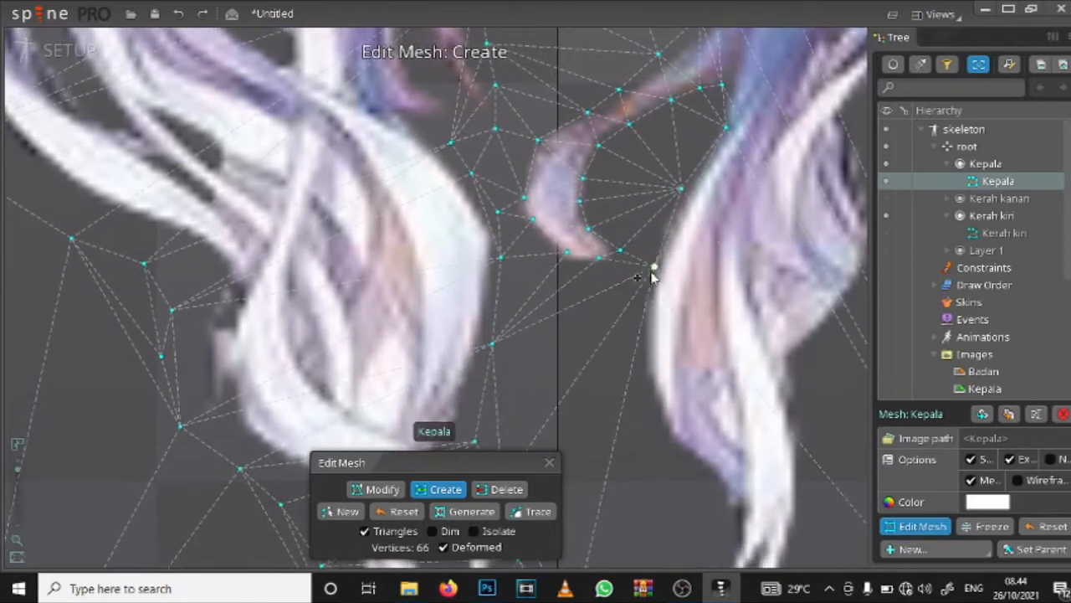
left_click(642, 321)
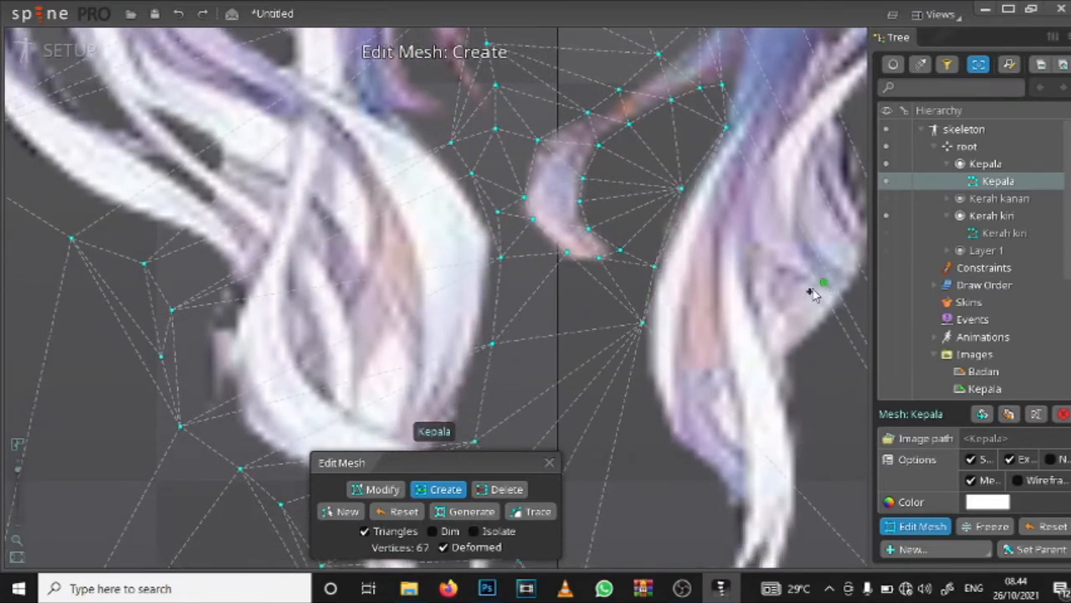
left_click(644, 381)
Step: Create mesh vertices along the purple underside of the right lock down to where it narrows
left_click_drag(645, 378, 591, 220)
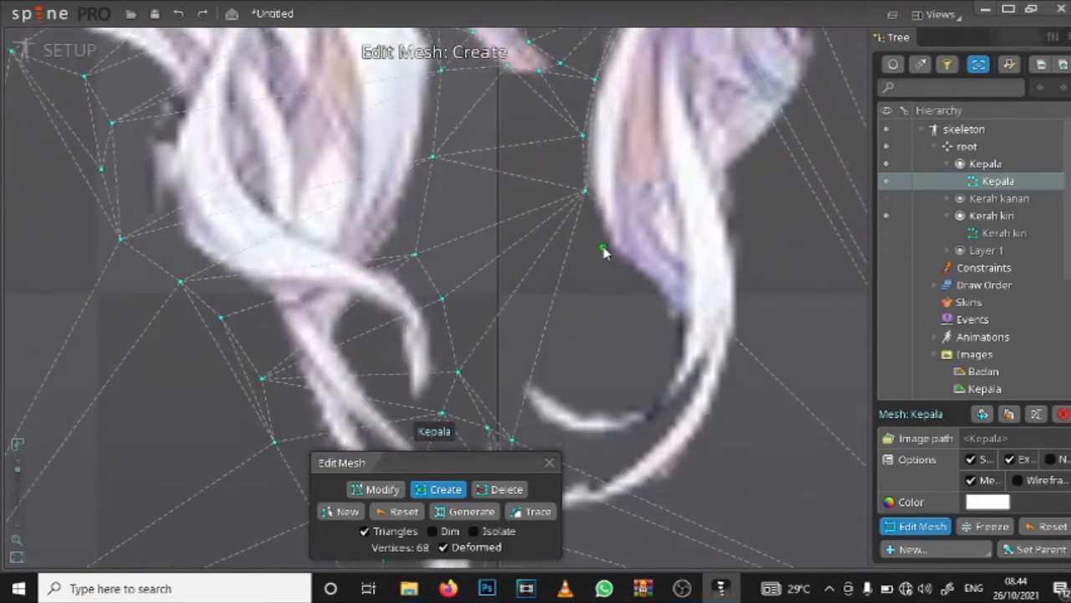
left_click(603, 248)
left_click(637, 283)
left_click(656, 301)
left_click(669, 333)
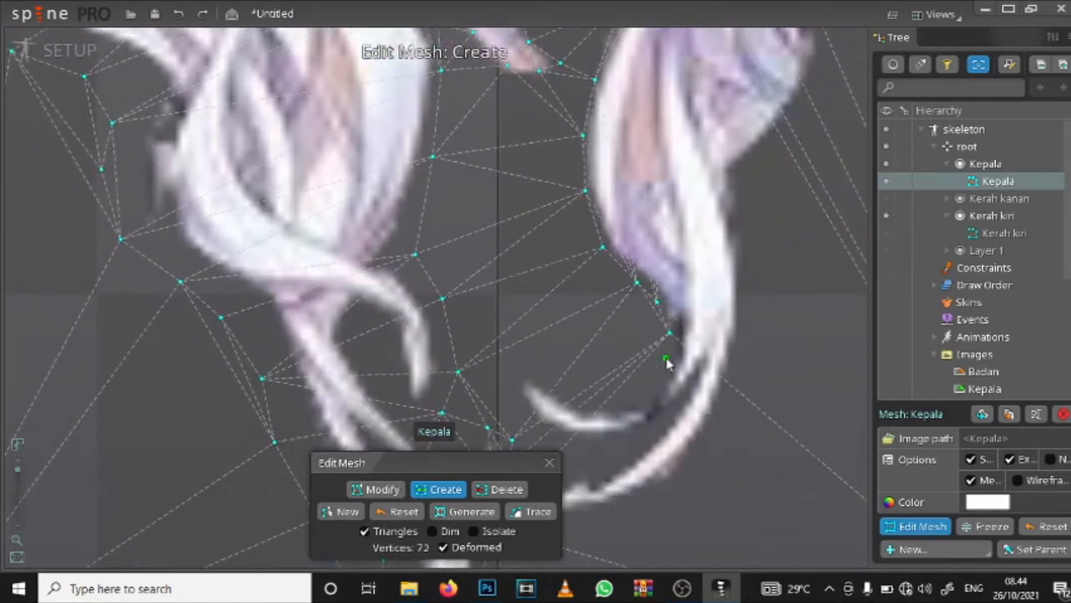
Step: Create mesh vertices along the upper side of the right lock's thin curled end and around its tip
left_click(665, 358)
left_click(655, 381)
left_click(627, 396)
left_click(521, 371)
left_click_drag(520, 373, 546, 263)
left_click(537, 299)
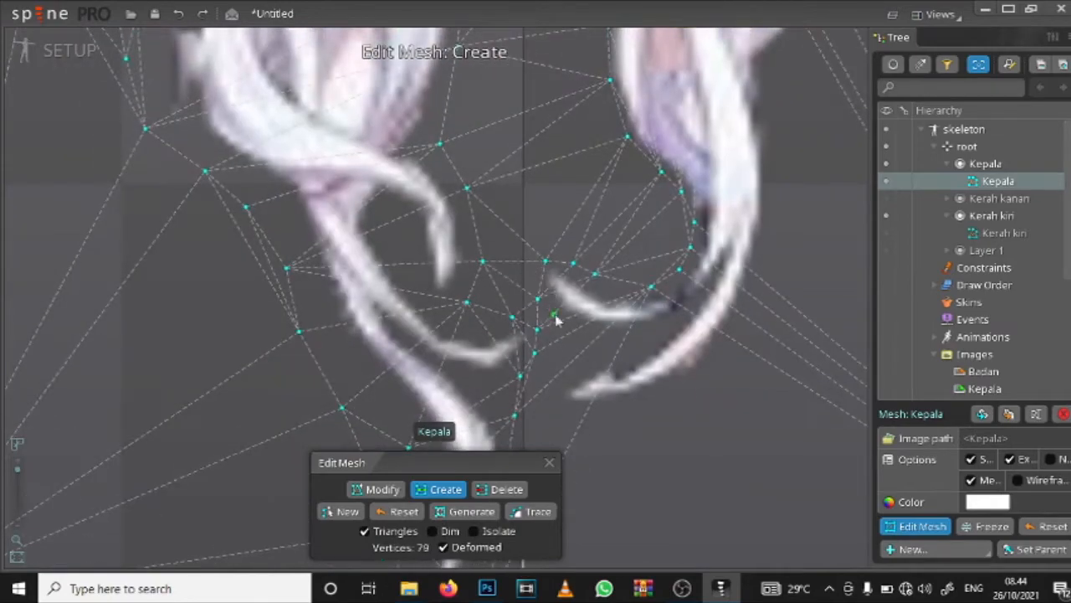
Step: Create mesh vertices beneath the right lock's lowest curl and up its outer side past the widest part
left_click(576, 411)
left_click(630, 408)
left_click(721, 377)
left_click(769, 299)
left_click(789, 209)
left_click(782, 94)
left_click_drag(782, 96, 611, 363)
left_click(689, 259)
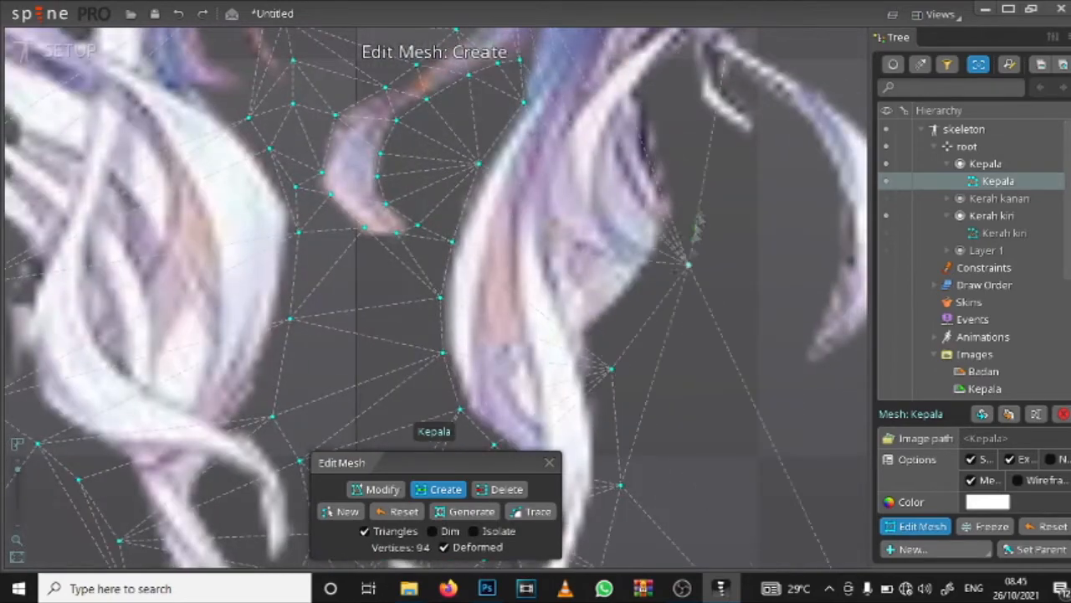
Step: Create mesh vertices above the outermost right curl and up the Kepala mesh's right border beside the hair
left_click_drag(556, 141, 559, 223)
left_click(504, 210)
left_click(542, 195)
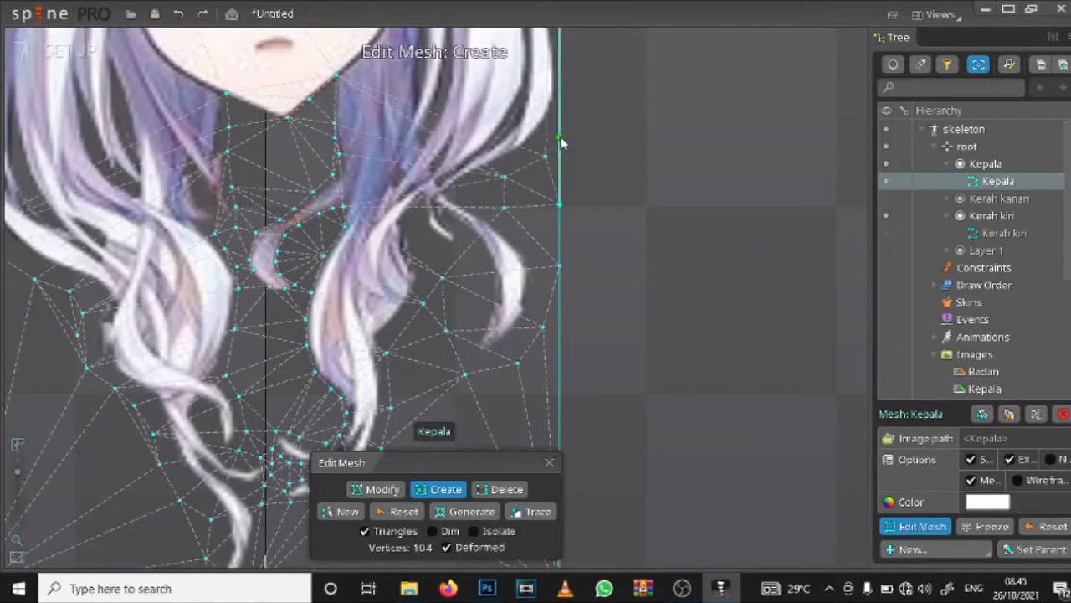
left_click(562, 143)
left_click_drag(562, 143, 553, 339)
left_click(552, 146)
left_click(533, 78)
Step: Create mesh vertices just outside the hair around the upper right of the head, up to the mesh's top border
left_click_drag(533, 78, 563, 397)
left_click(520, 217)
left_click(468, 129)
left_click(404, 65)
left_click(340, 48)
left_click_drag(340, 51, 571, 33)
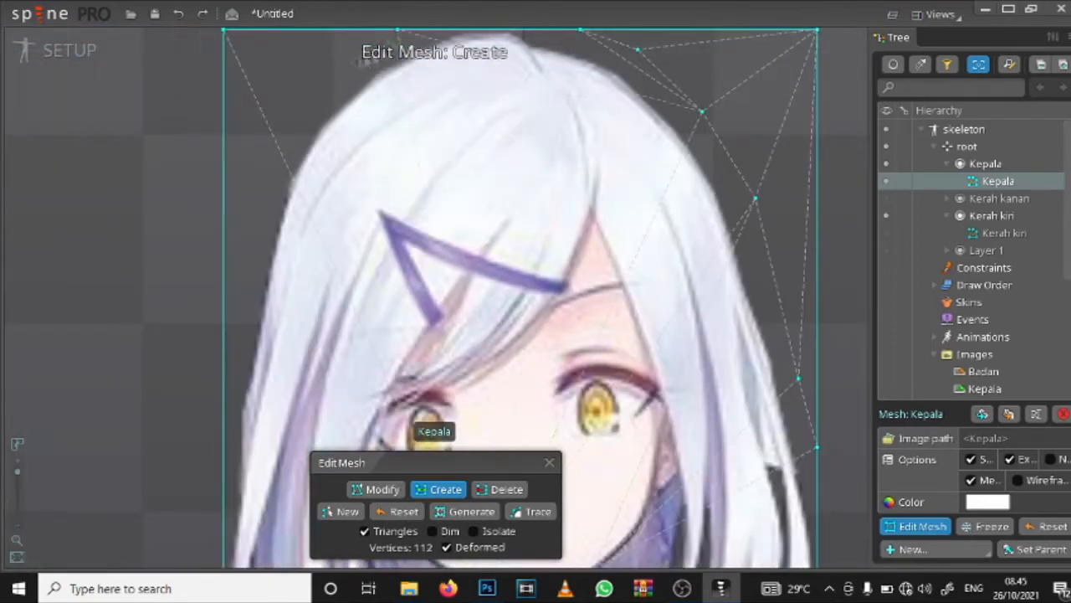
Step: Create mesh vertices outside the hair around the upper left of the head and down the mesh's left border
left_click(296, 102)
left_click(250, 182)
left_click(223, 238)
left_click_drag(237, 234, 241, 151)
scroll(462, 114, "down", 3)
left_click_drag(380, 392, 416, 196)
scroll(379, 111, "up", 3)
left_click(379, 222)
left_click_drag(380, 86, 376, 151)
left_click(376, 151)
Step: Add mesh vertices on the right border beside the long hair and on the top border above the crown
left_click_drag(795, 163, 405, 214)
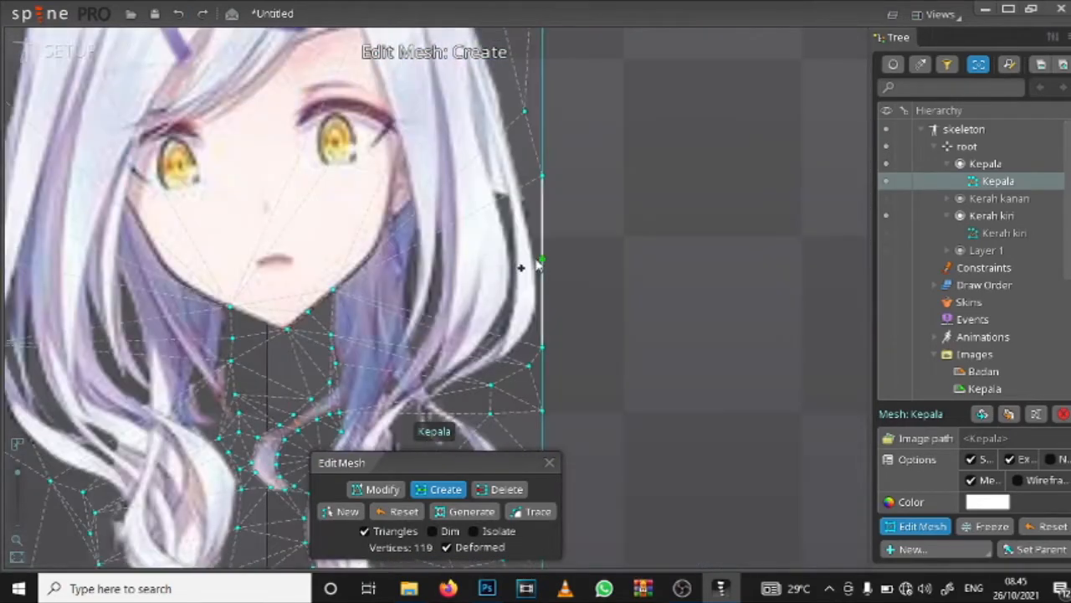
left_click(539, 263)
left_click(541, 186)
left_click_drag(298, 346, 653, 421)
left_click_drag(416, 104, 325, 334)
left_click(324, 330)
Step: Create mesh vertices down the hair parting from the crown to the point where the forehead begins
scroll(507, 277, "down", 3)
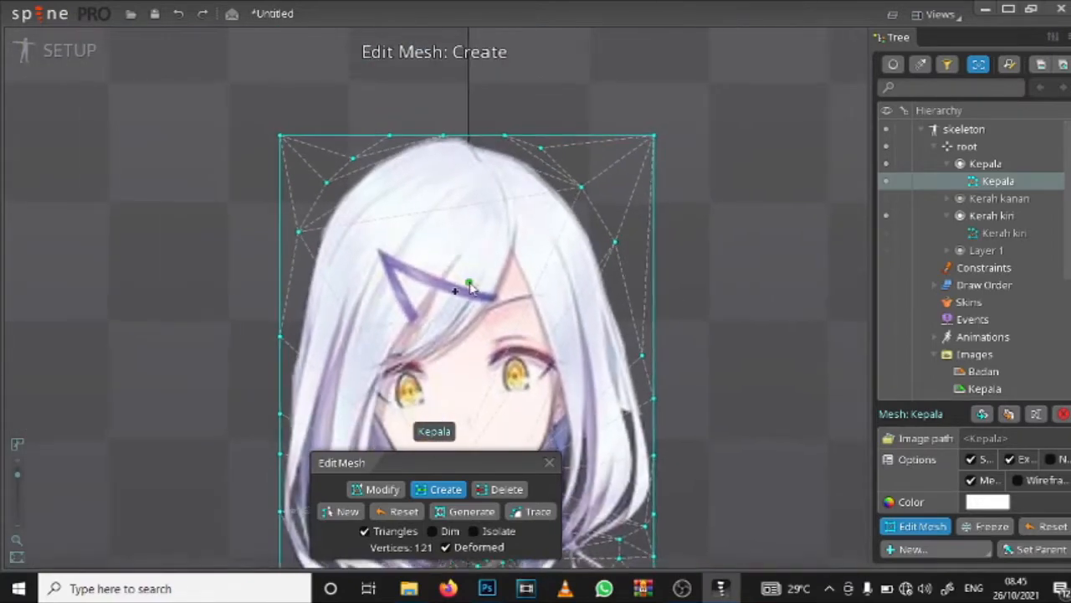
left_click_drag(469, 287, 454, 180)
scroll(455, 183, "up", 5)
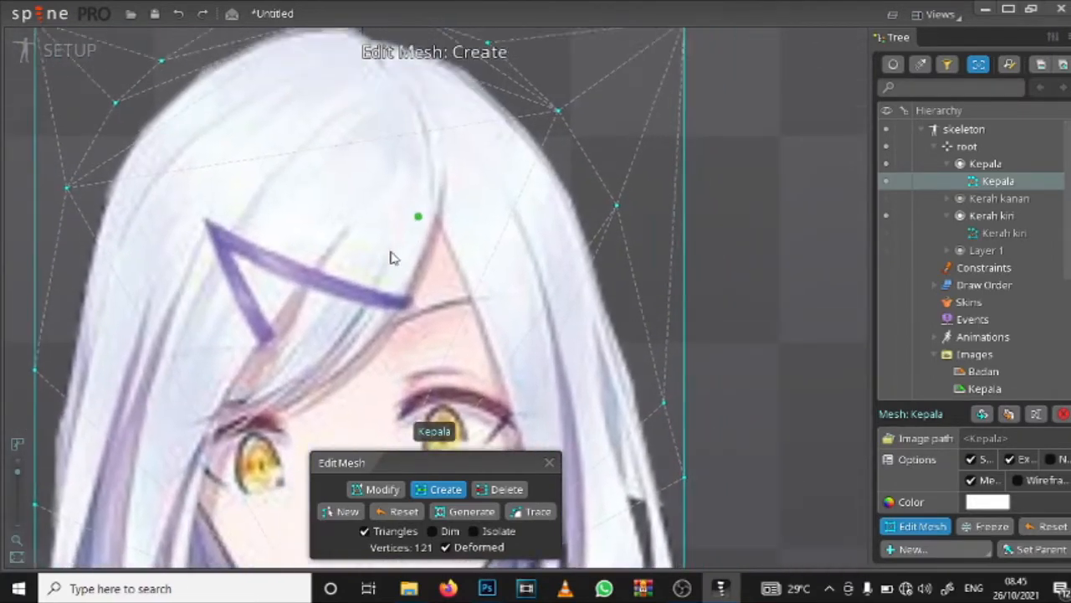
left_click_drag(418, 216, 390, 255)
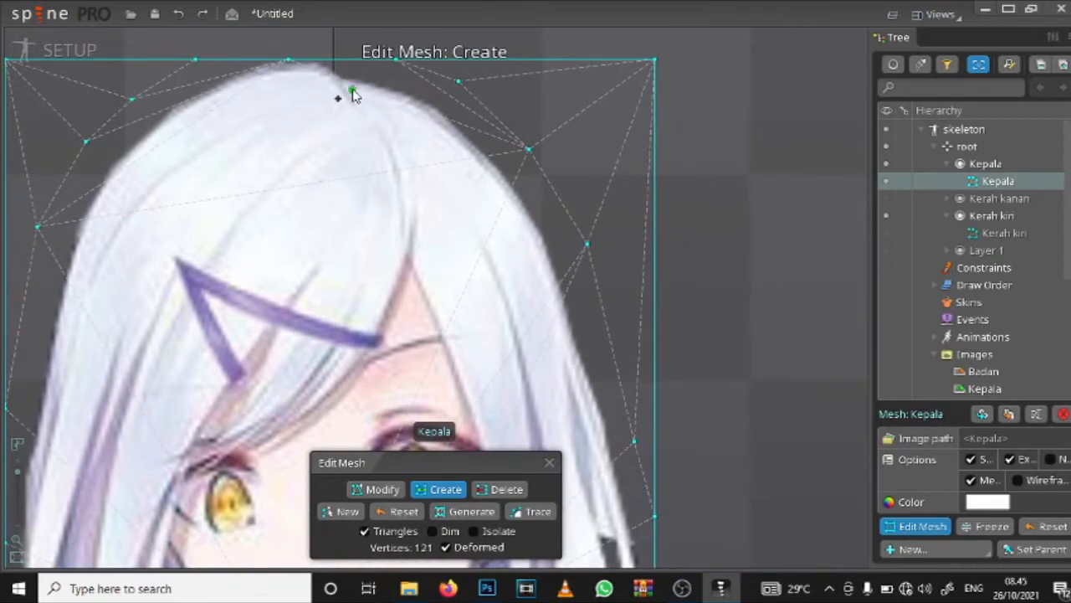
left_click(353, 89)
left_click(399, 185)
left_click(402, 228)
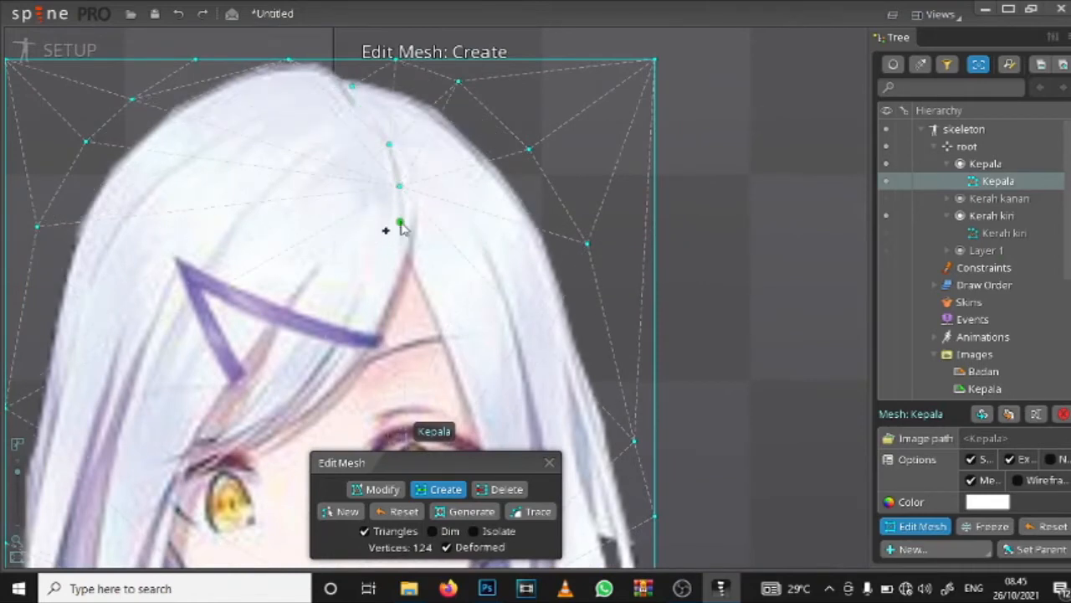
left_click(398, 260)
left_click(389, 286)
left_click_drag(389, 285, 380, 303)
left_click(369, 328)
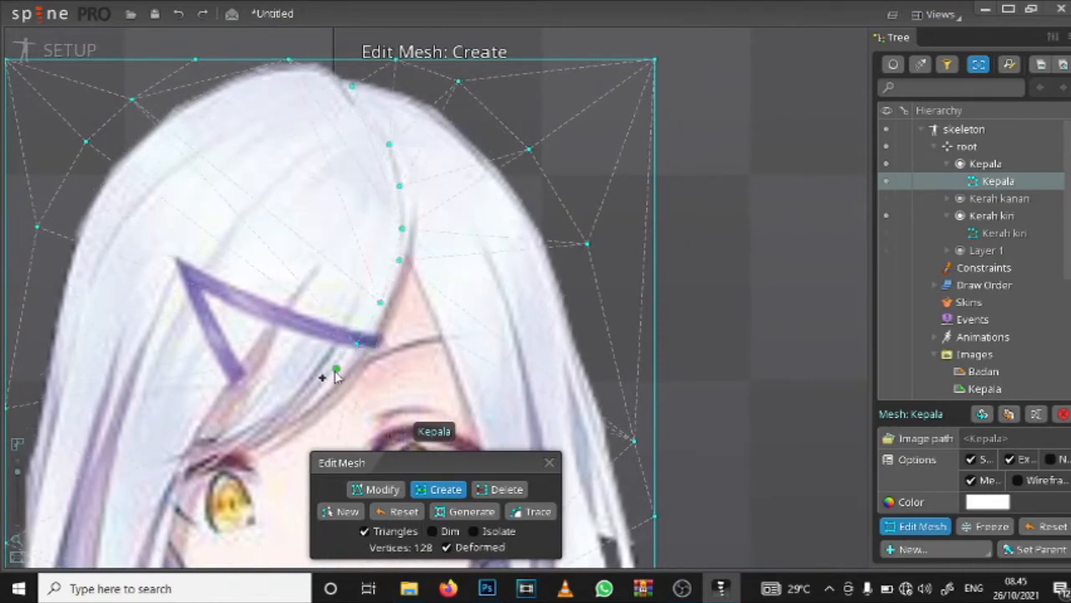
left_click(277, 417)
left_click(241, 428)
left_click_drag(299, 327, 328, 240)
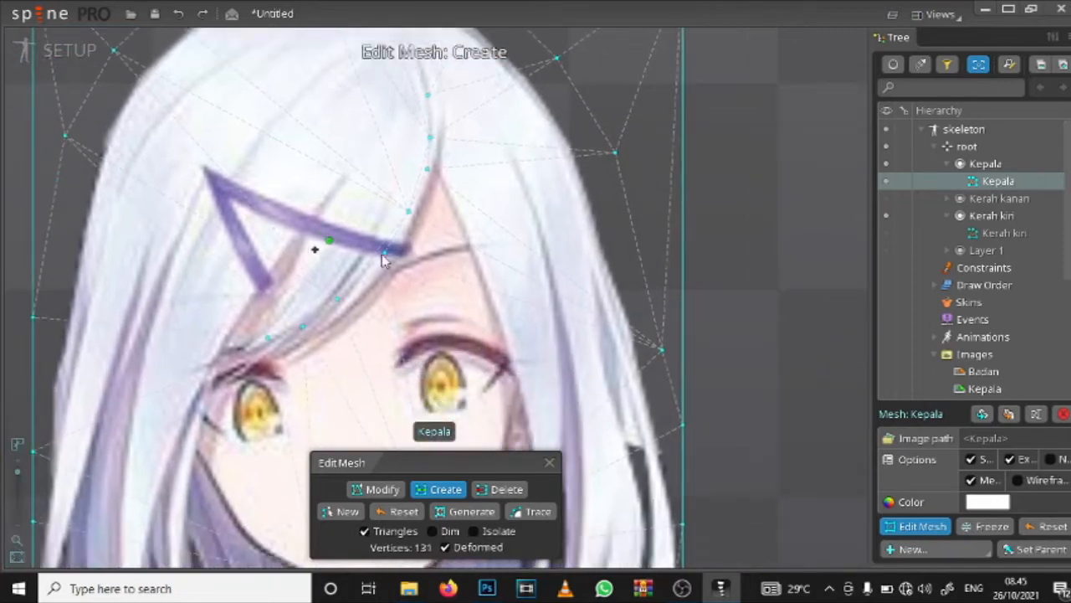
left_click_drag(414, 282, 446, 197)
left_click_drag(395, 302, 444, 217)
left_click_drag(468, 92, 486, 143)
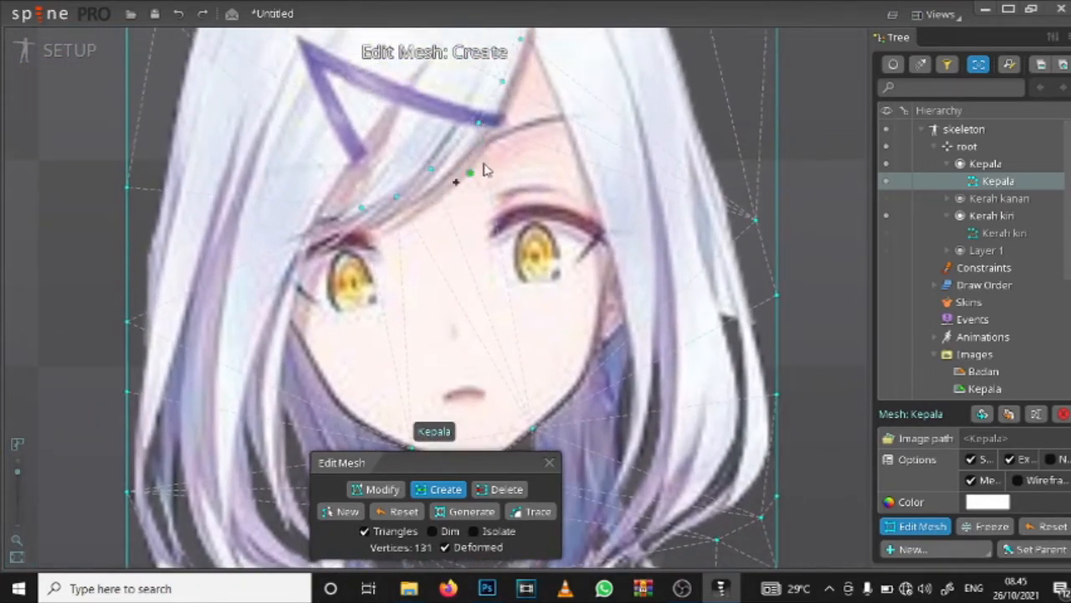
key("ctrl+z")
key("ctrl+z")
key("ctrl+z")
key("ctrl+z")
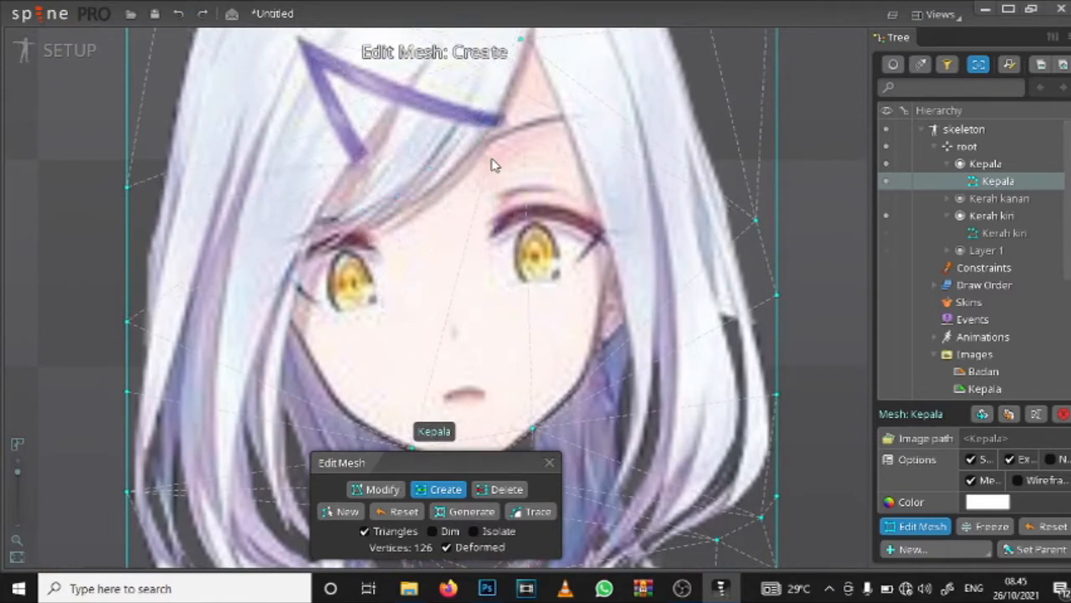
key("Escape")
left_click_drag(511, 137, 508, 152)
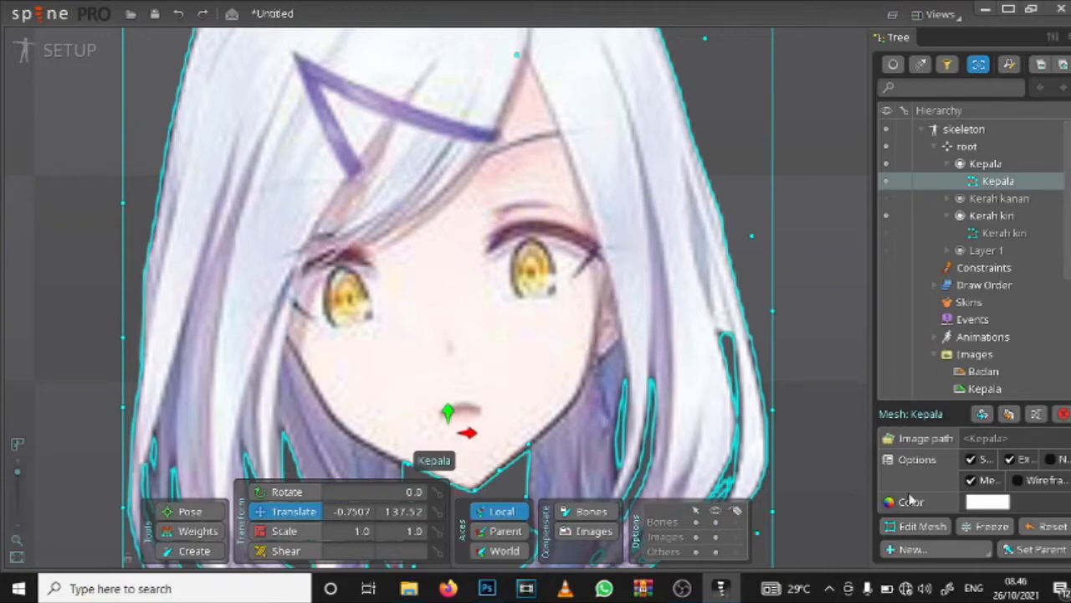
Step: Reopen mesh editing for Kepala and create vertices along the fringe's lower edge to the outer corner of the left eye
left_click(921, 526)
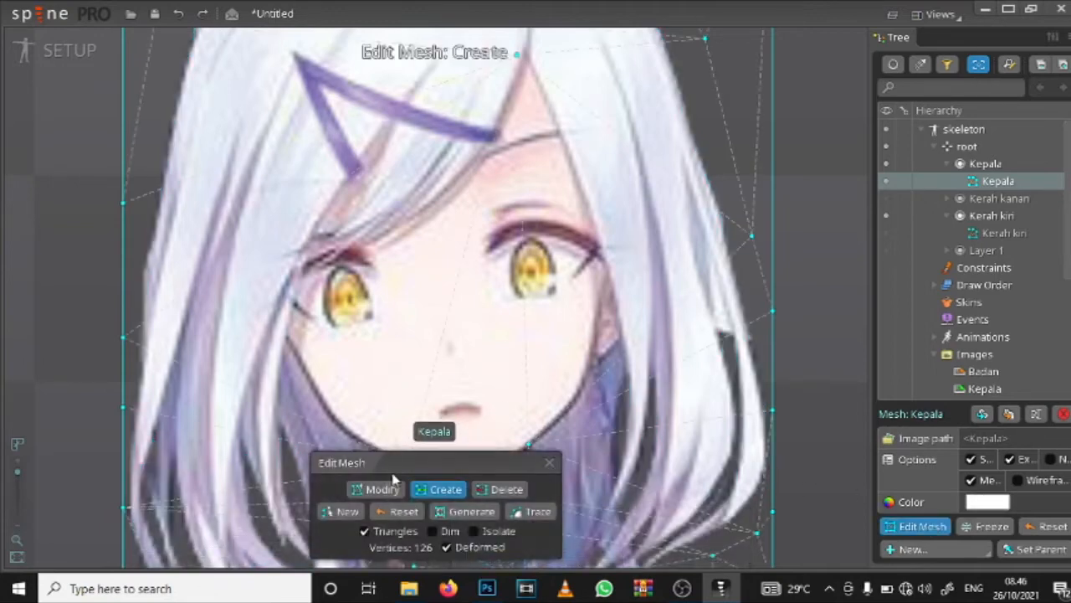
left_click(459, 192)
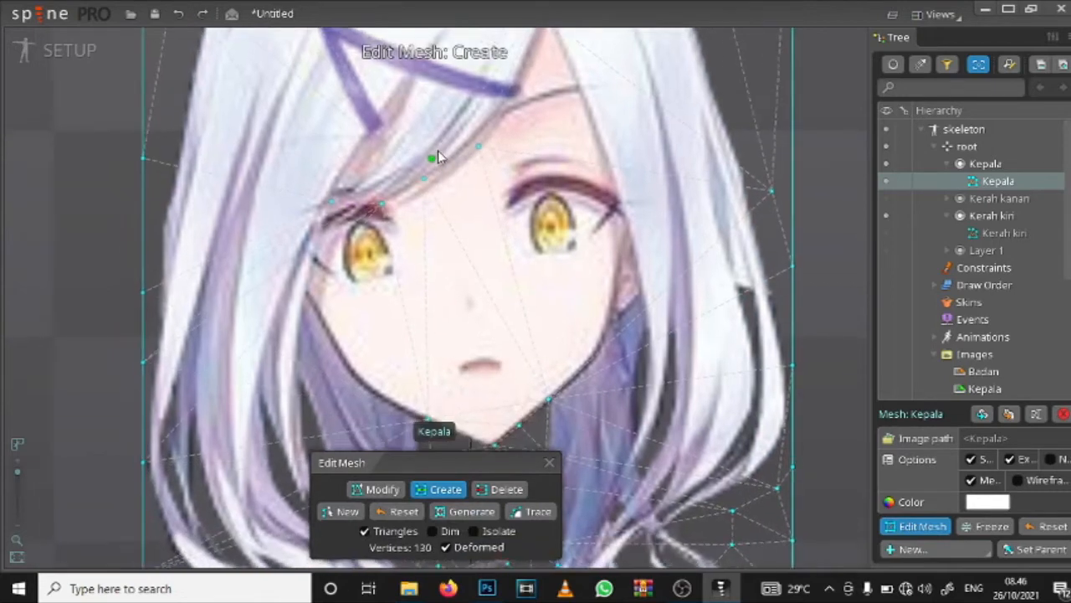
left_click(414, 166)
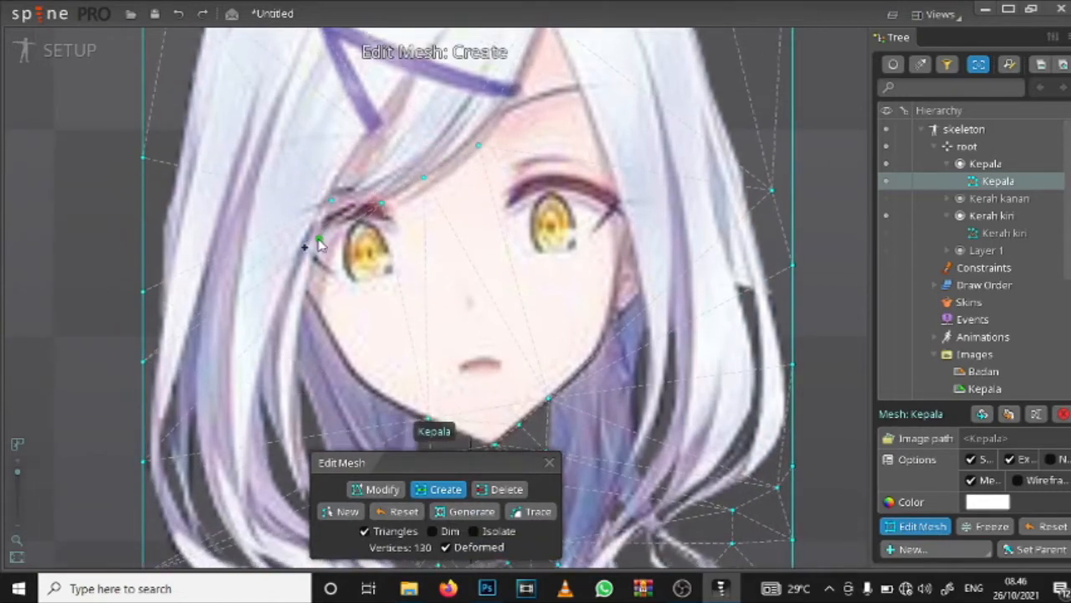
left_click(319, 240)
Step: Create mesh vertices down the inner edge of the left side hair, from beside the cheek to below jaw level
left_click_drag(304, 318, 339, 105)
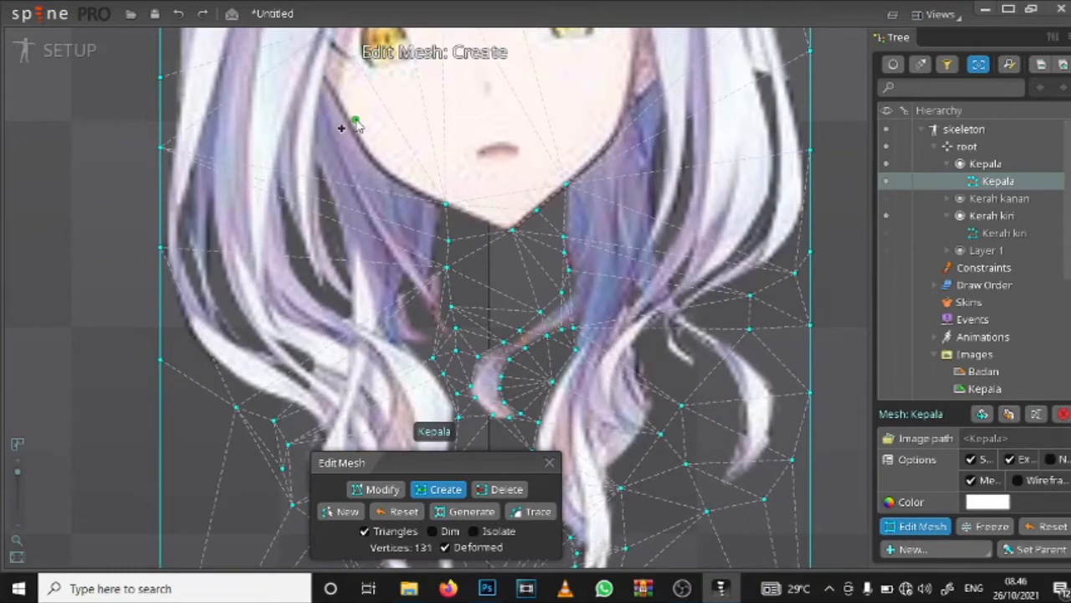
left_click_drag(369, 107, 382, 185)
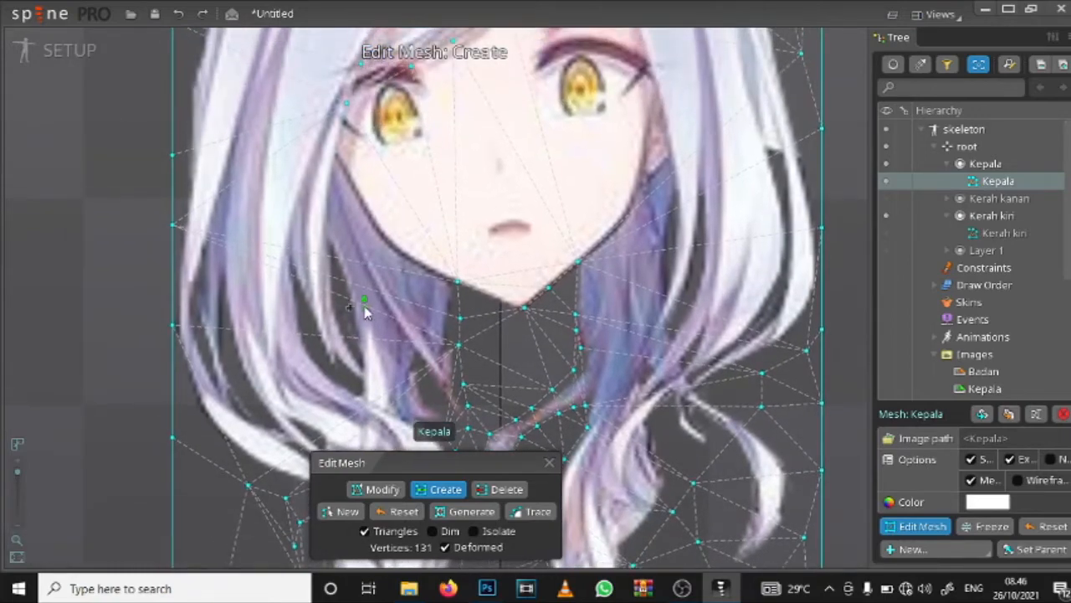
left_click_drag(365, 306, 396, 38)
left_click_drag(396, 139, 380, 254)
left_click_drag(600, 164, 571, 349)
left_click_drag(358, 224, 347, 177)
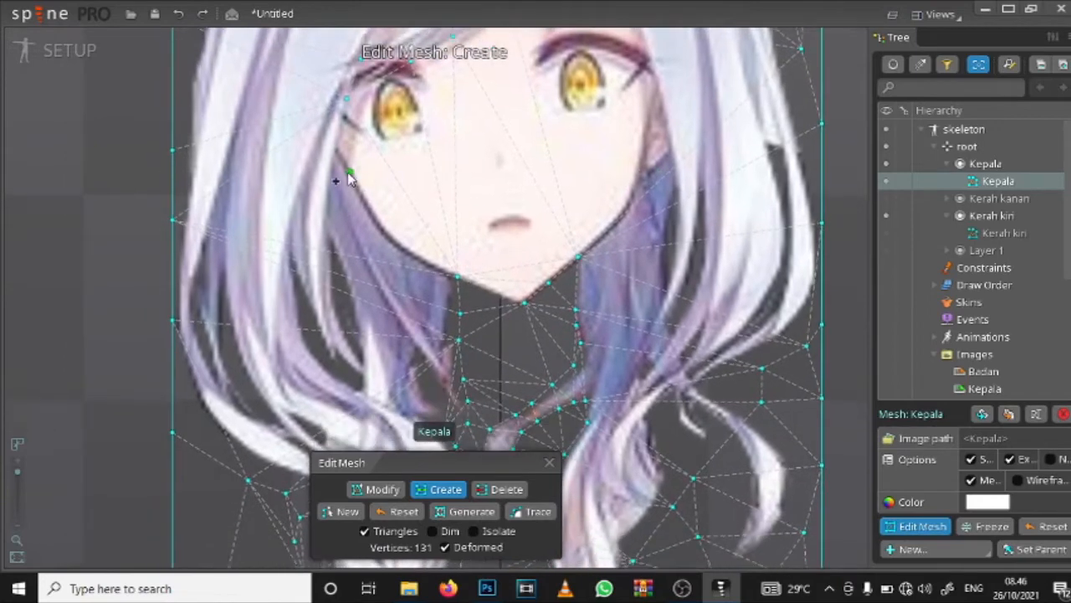
left_click(333, 194)
left_click(332, 248)
left_click(340, 291)
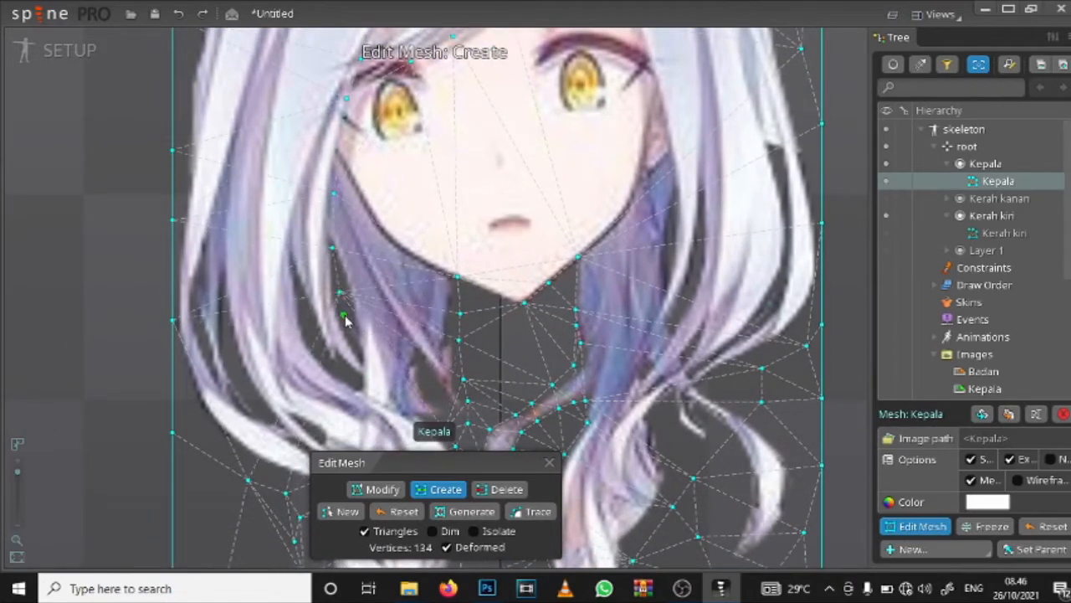
left_click(344, 316)
Step: Examine the exported part images in the images folder and the character's layers in Photoshop, and return to Spine
left_click(495, 592)
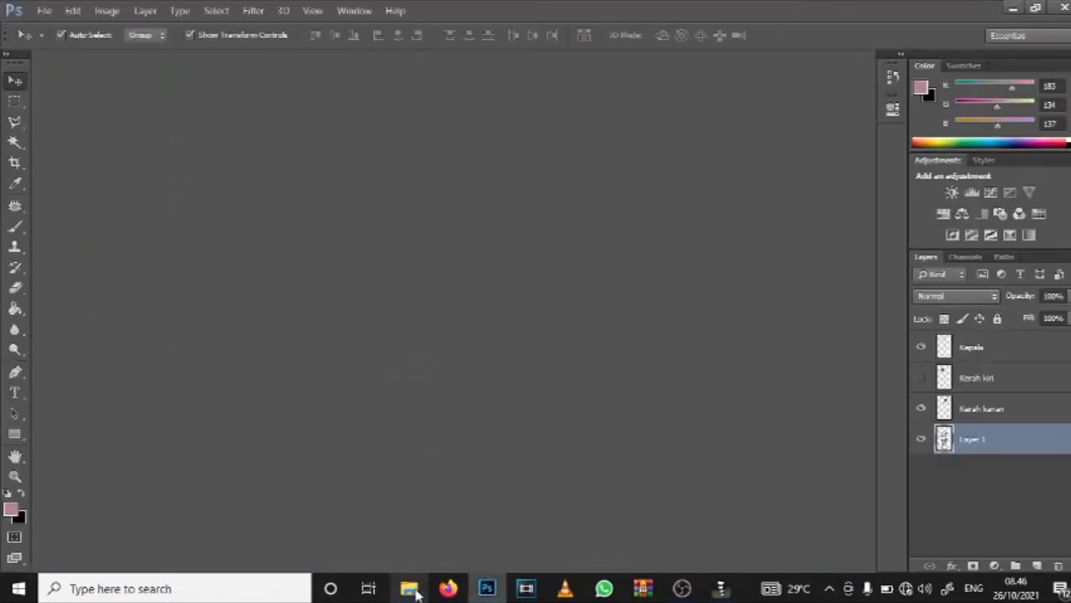
left_click(415, 591)
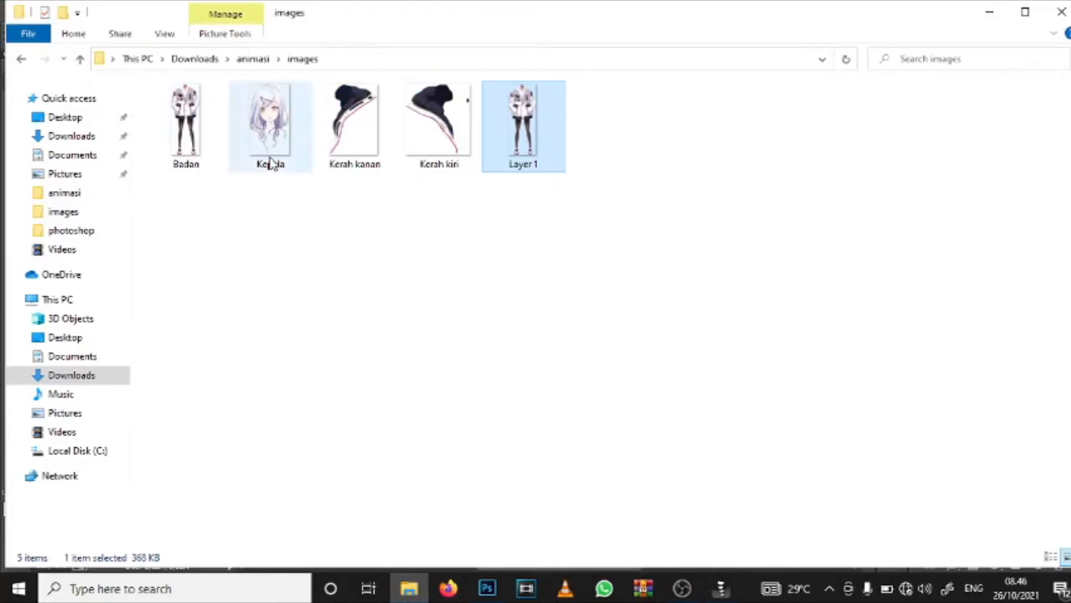
left_click(992, 13)
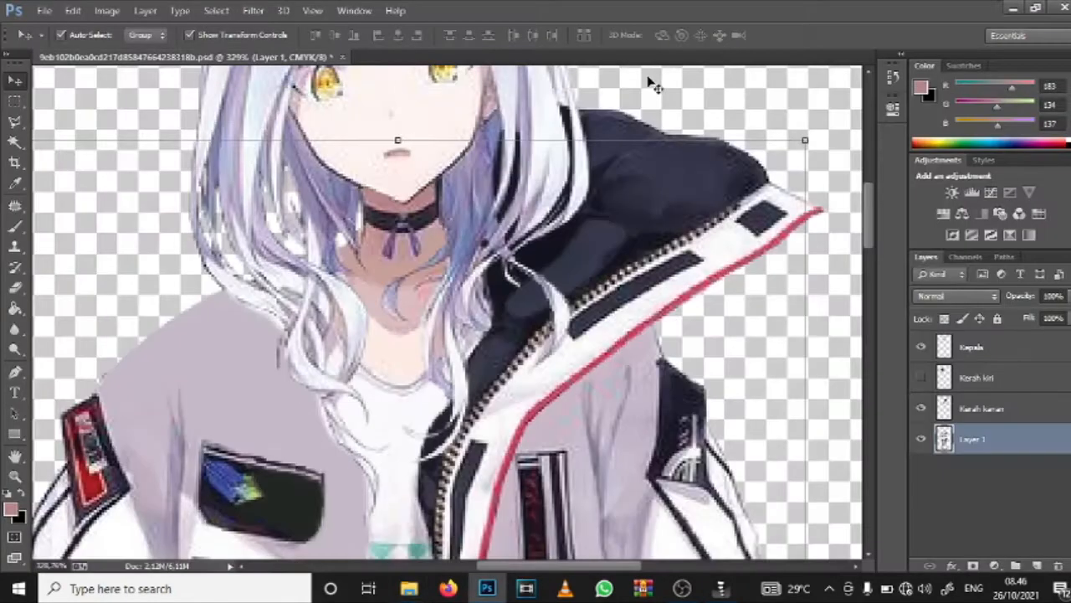
right_click(536, 337)
right_click(547, 189)
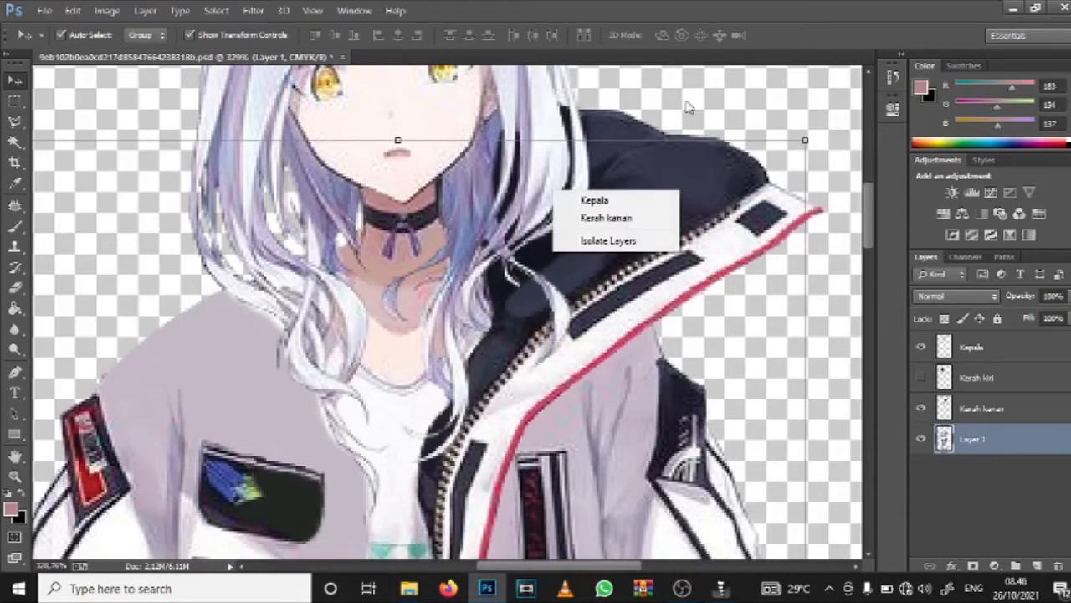
left_click(687, 106)
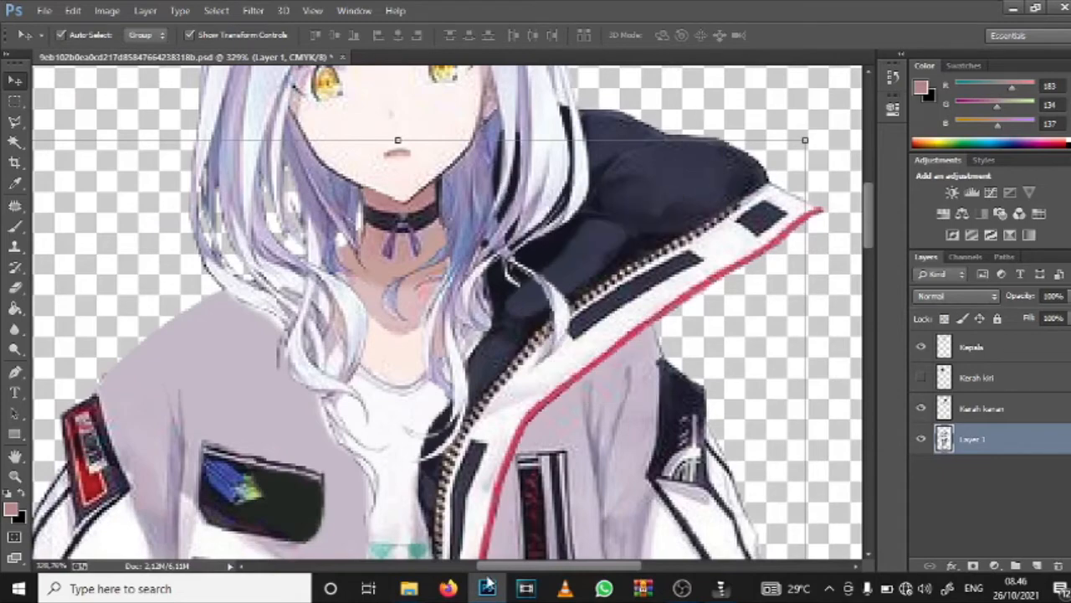
left_click(722, 589)
Step: Create mesh vertices inside the left hair lock, from its upper white strand through the wide curl to the thin lower strand
left_click_drag(615, 173, 541, 383)
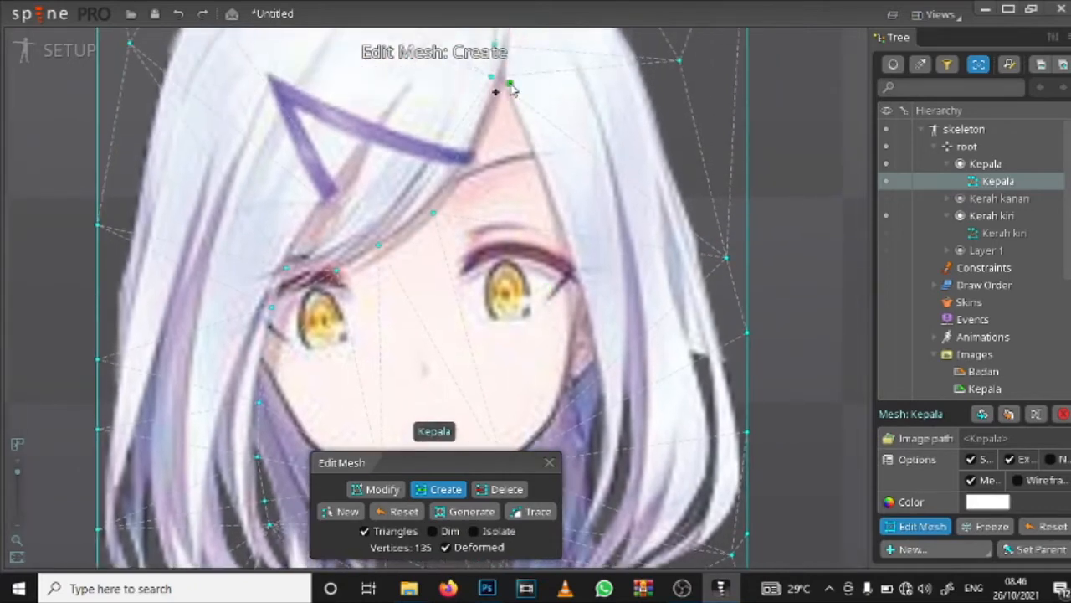
left_click_drag(520, 98, 508, 170)
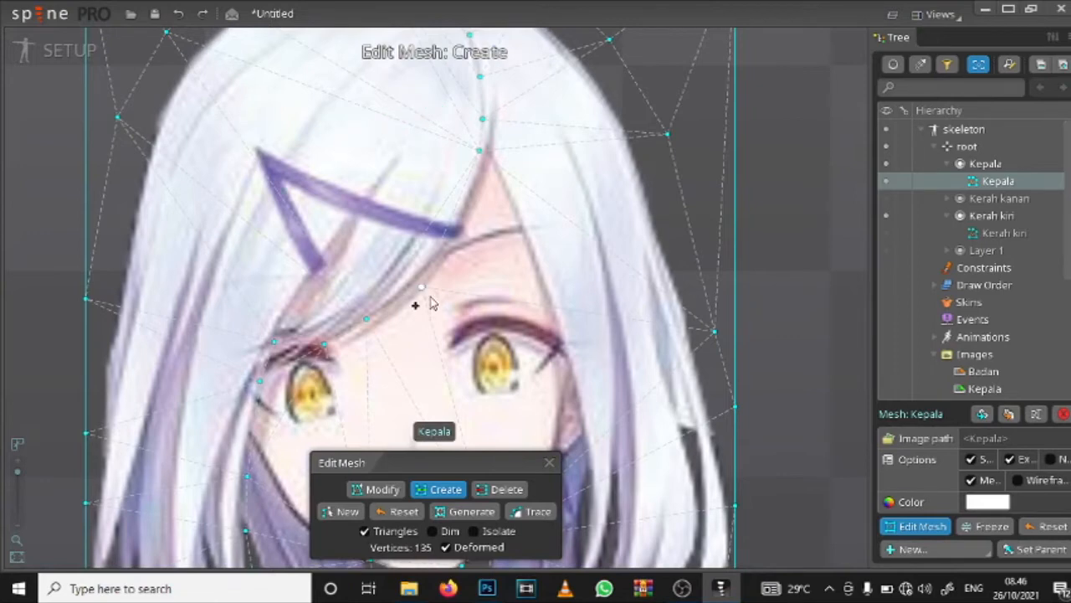
left_click_drag(431, 303, 495, 17)
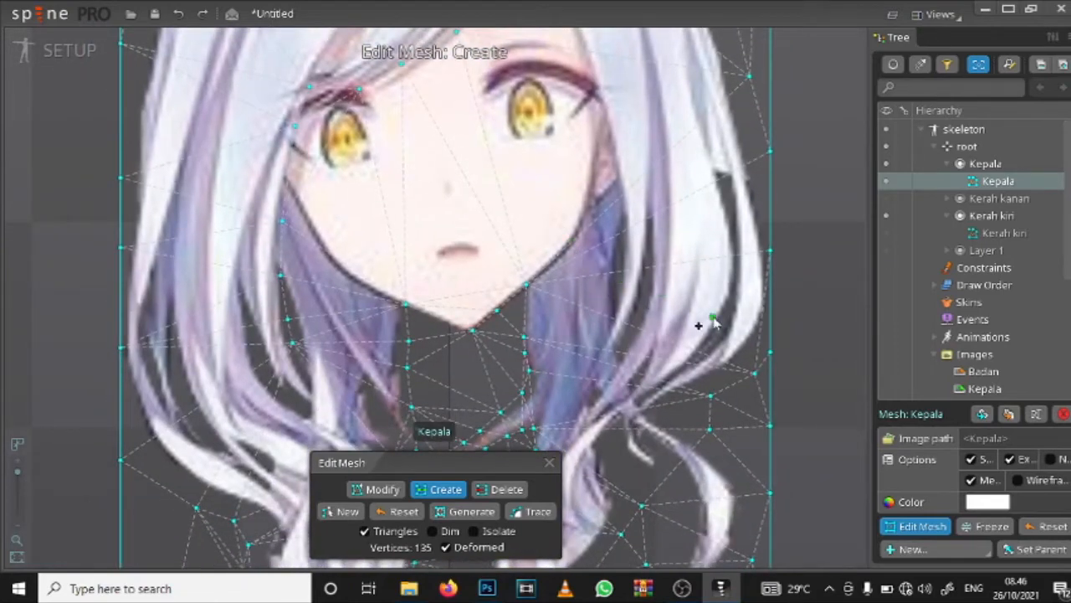
left_click_drag(404, 216, 423, 108)
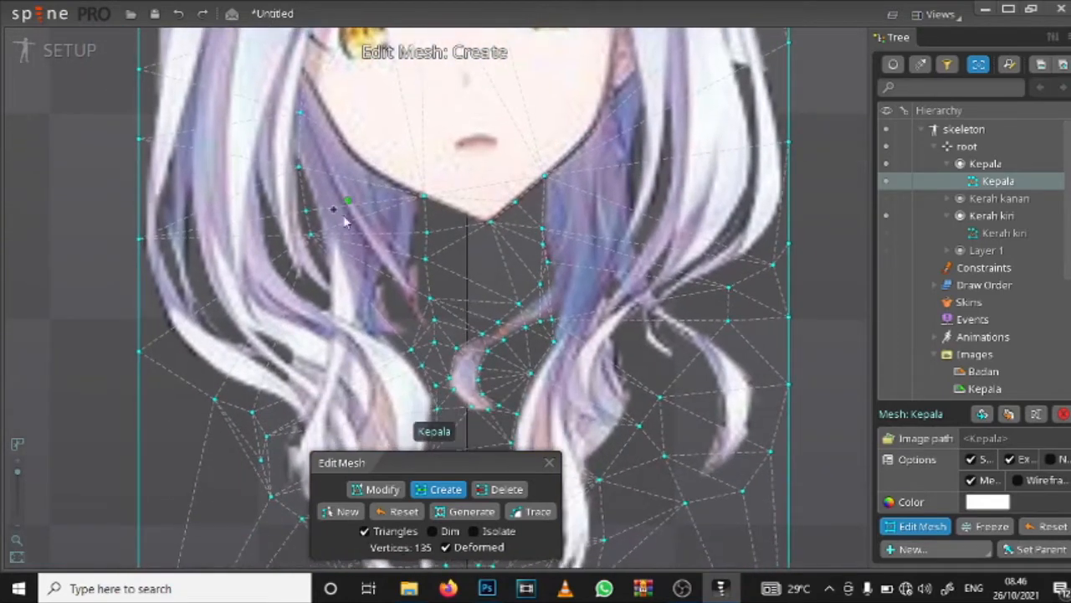
left_click(339, 282)
left_click_drag(370, 375, 368, 241)
left_click(364, 286)
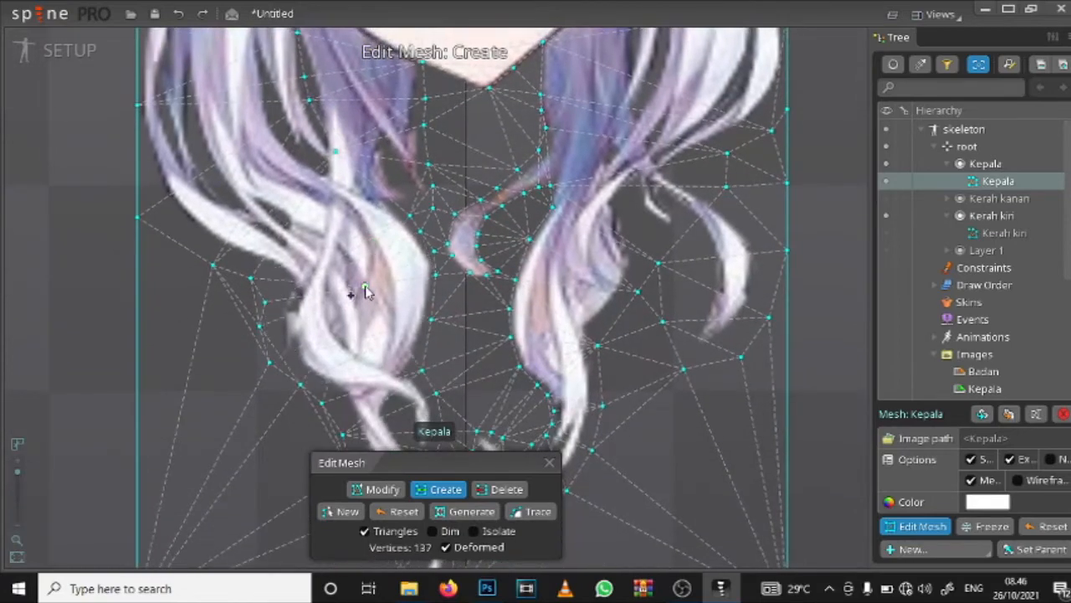
left_click(371, 334)
left_click_drag(364, 375, 366, 248)
left_click(405, 341)
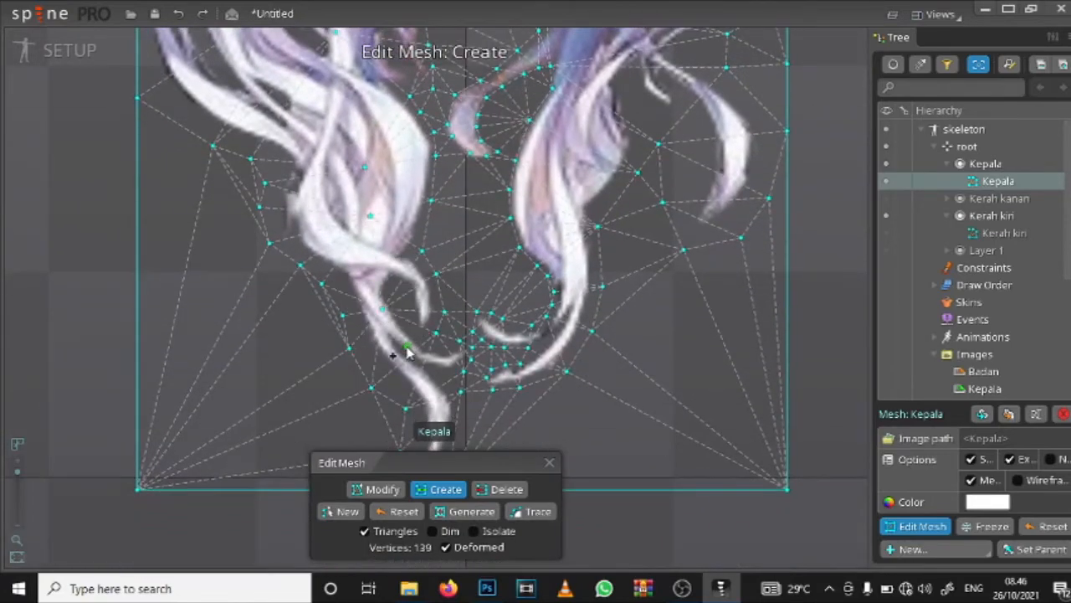
Step: Create mesh vertices inside the left side hair, from the lower strands up past the hair clip to near the crown
left_click_drag(340, 188, 431, 477)
left_click(318, 324)
left_click(320, 164)
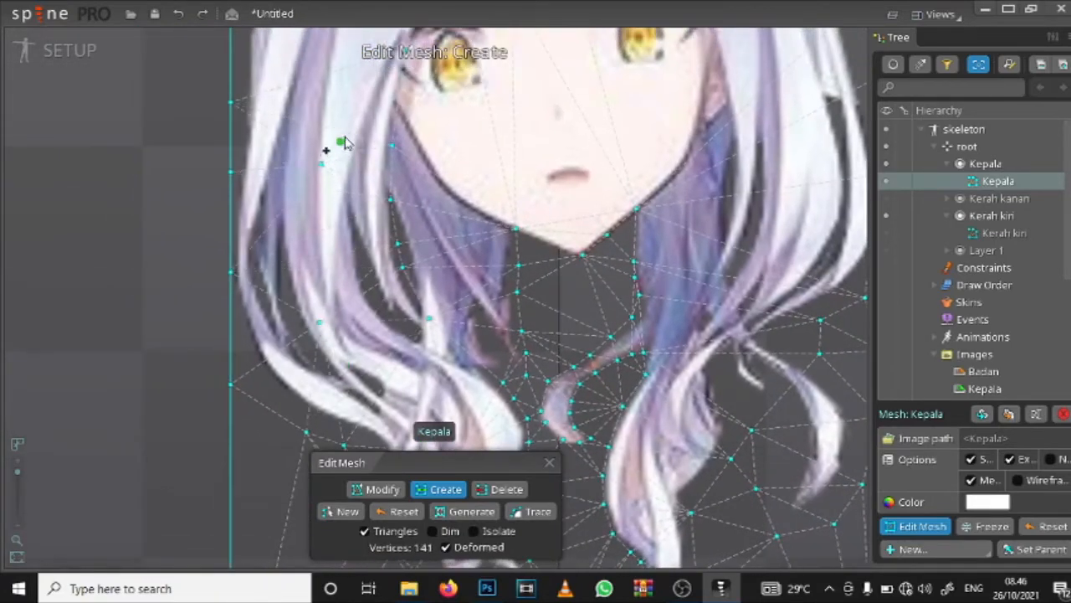
left_click_drag(335, 102, 336, 281)
left_click(351, 158)
left_click_drag(352, 163, 337, 329)
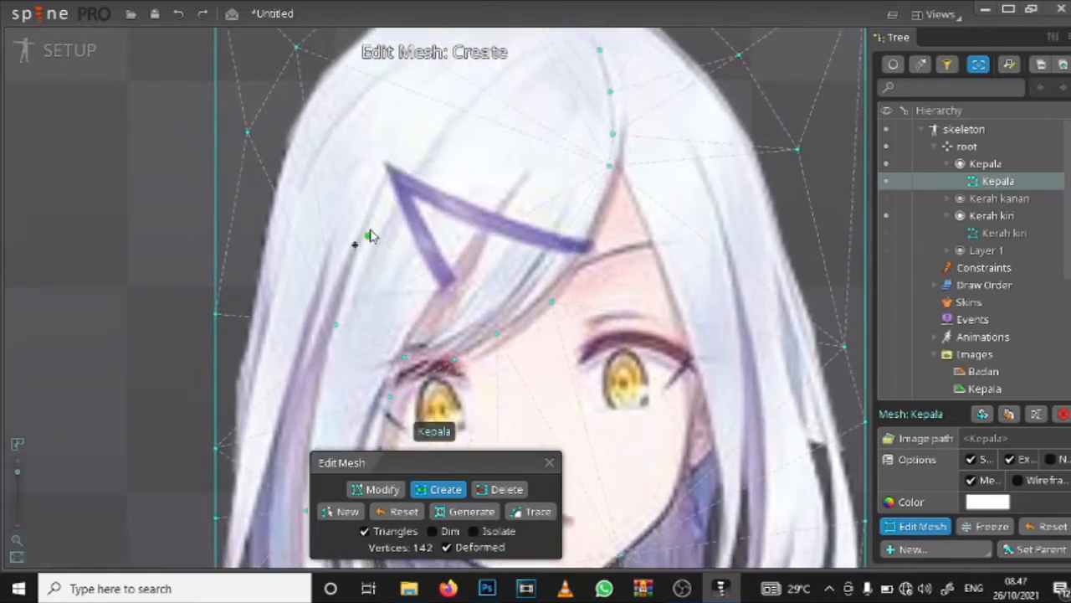
left_click(370, 225)
left_click(412, 130)
left_click_drag(448, 127, 377, 209)
left_click(418, 168)
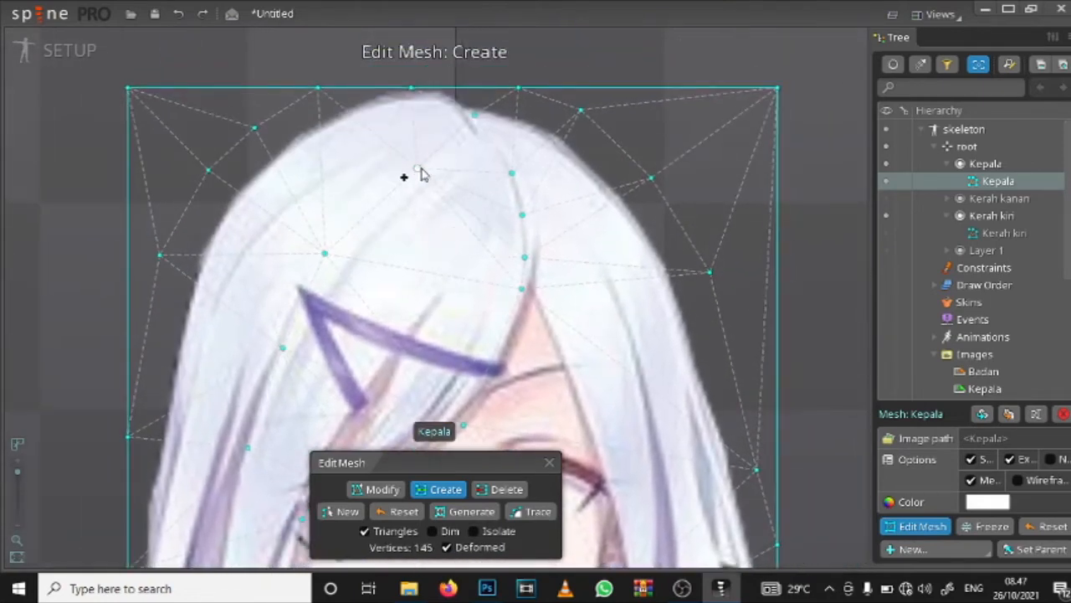
Step: Create mesh vertices inside the upper right hair, from beside the parting down to eyebrow level
left_click_drag(532, 251, 488, 181)
left_click(562, 191)
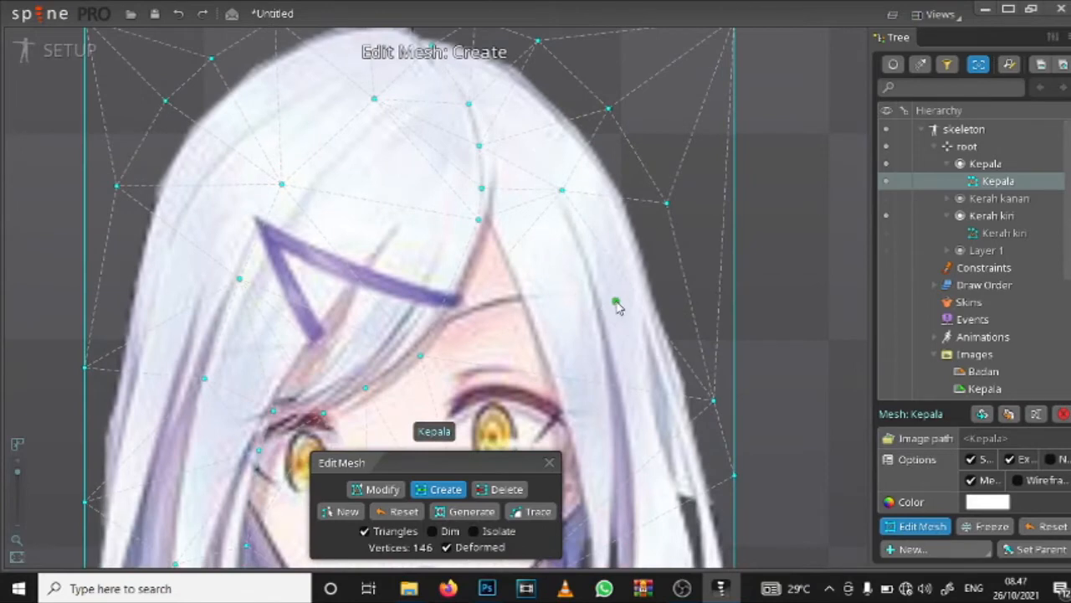
left_click(616, 302)
left_click_drag(605, 349, 553, 140)
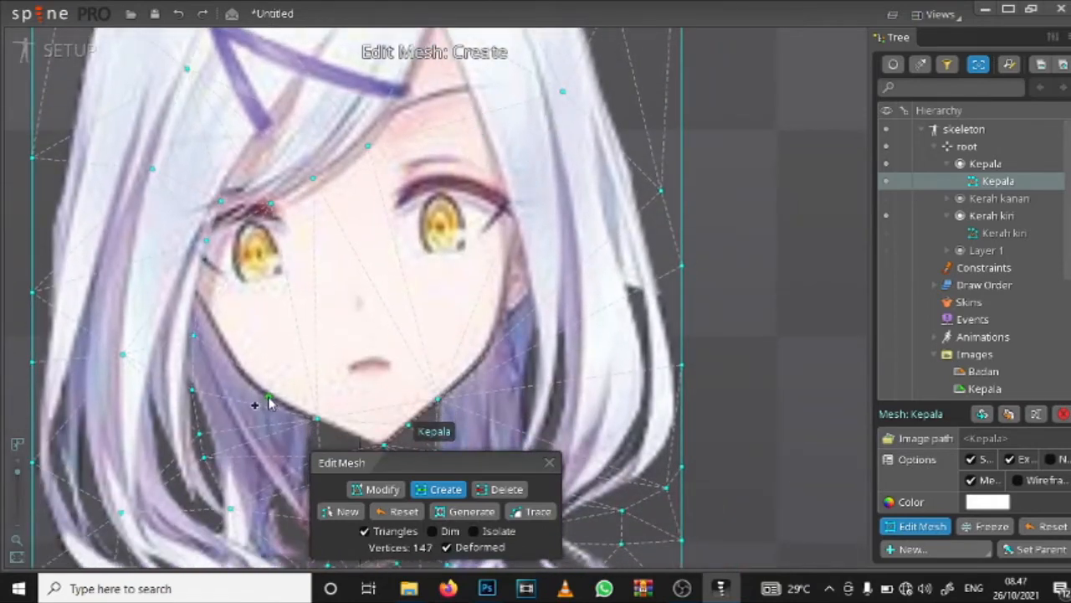
Step: Create mesh vertices along both sides of the jawline, from the chin up to the cheeks and the right ear
left_click(269, 397)
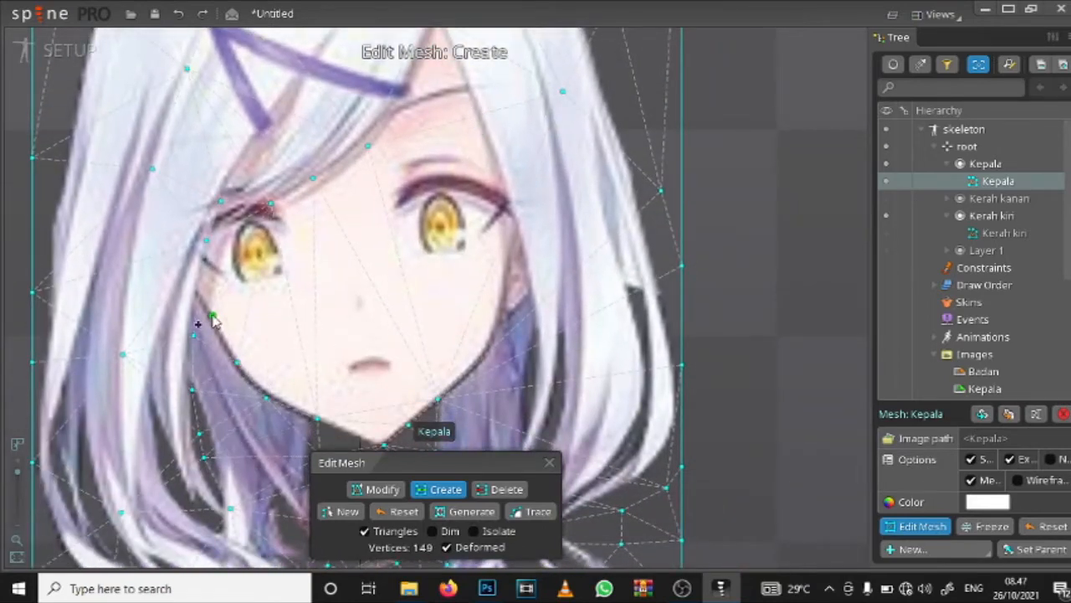
left_click_drag(332, 348, 289, 335)
left_click(442, 340)
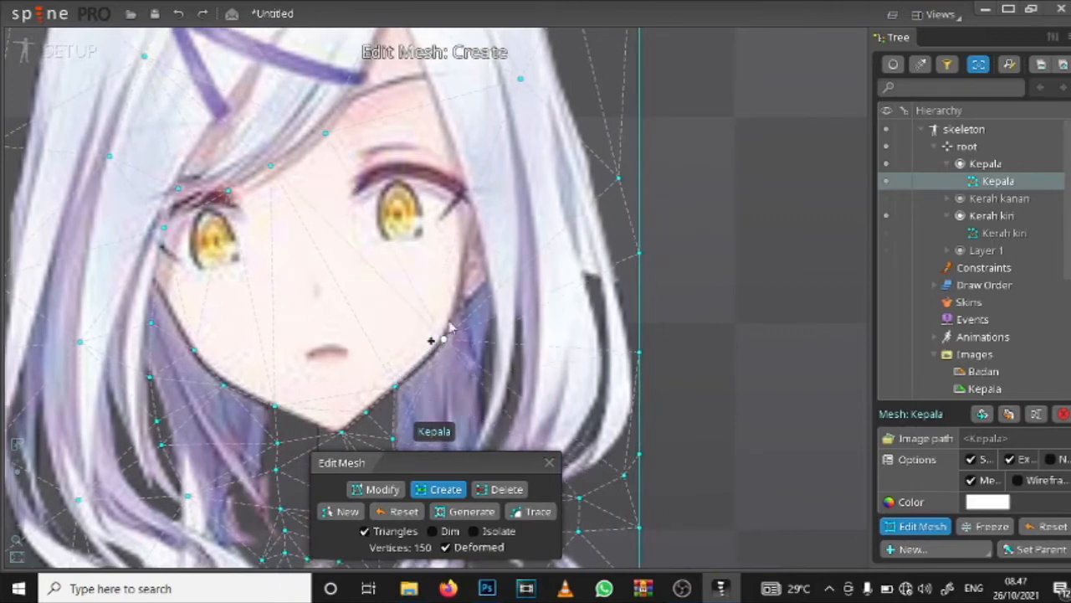
left_click(459, 286)
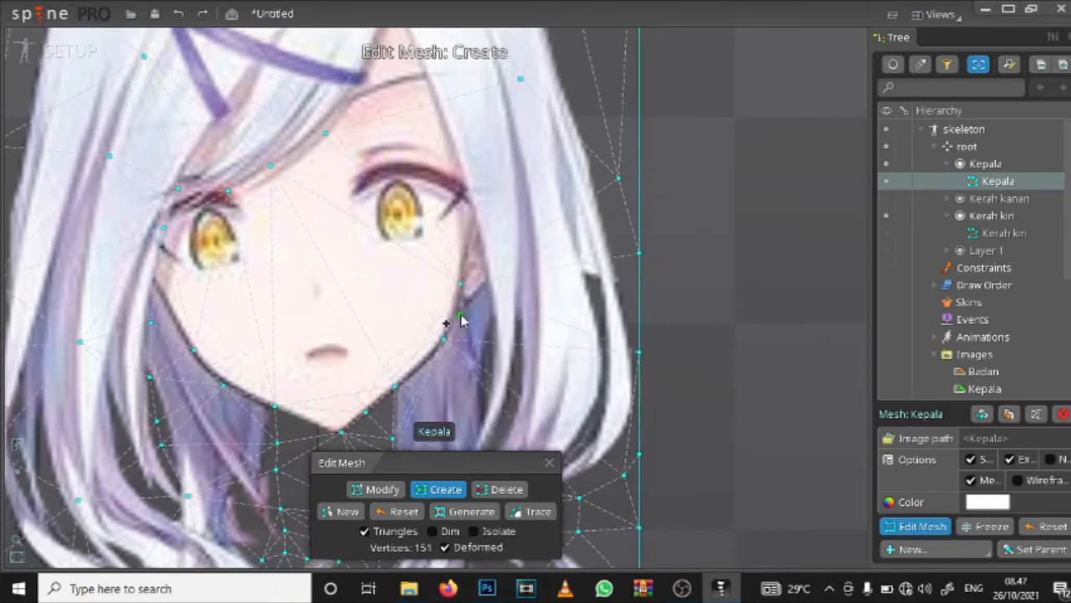
key("ctrl+z")
left_click(457, 306)
left_click(484, 284)
Step: Create mesh vertices down the inner edge of the right side hair, from the forehead parting past the eye to below the jaw
left_click_drag(463, 132, 453, 205)
left_click(394, 95)
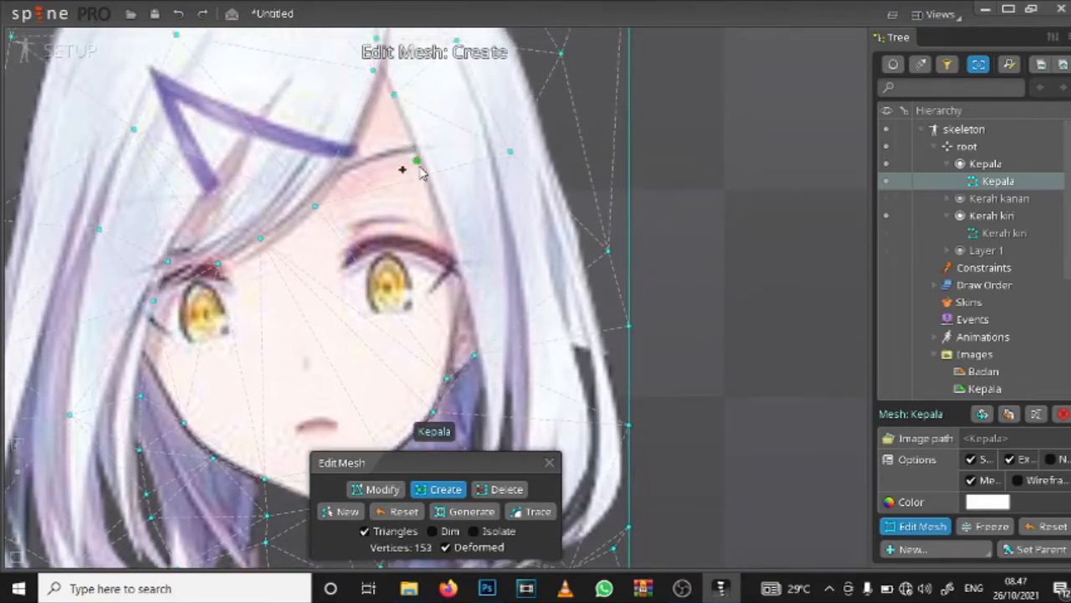
left_click(422, 173)
left_click(470, 314)
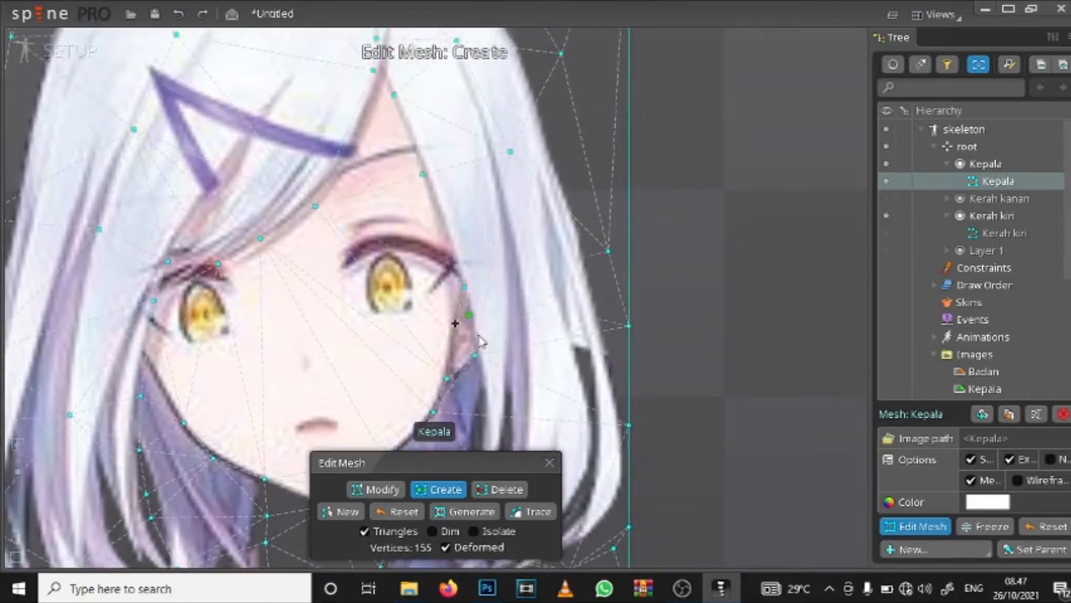
left_click(483, 384)
left_click_drag(483, 384, 475, 173)
left_click(478, 246)
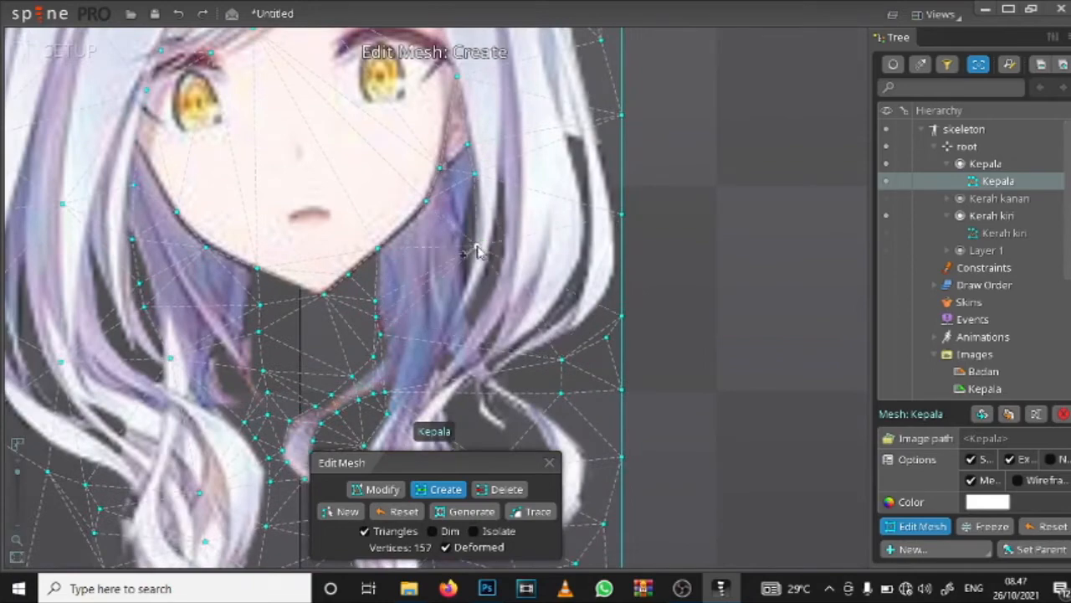
left_click(467, 313)
Step: Create mesh vertices inside the right hair lock, from where the strands meet down through the curl
left_click_drag(439, 402, 472, 238)
left_click(474, 237)
left_click(438, 329)
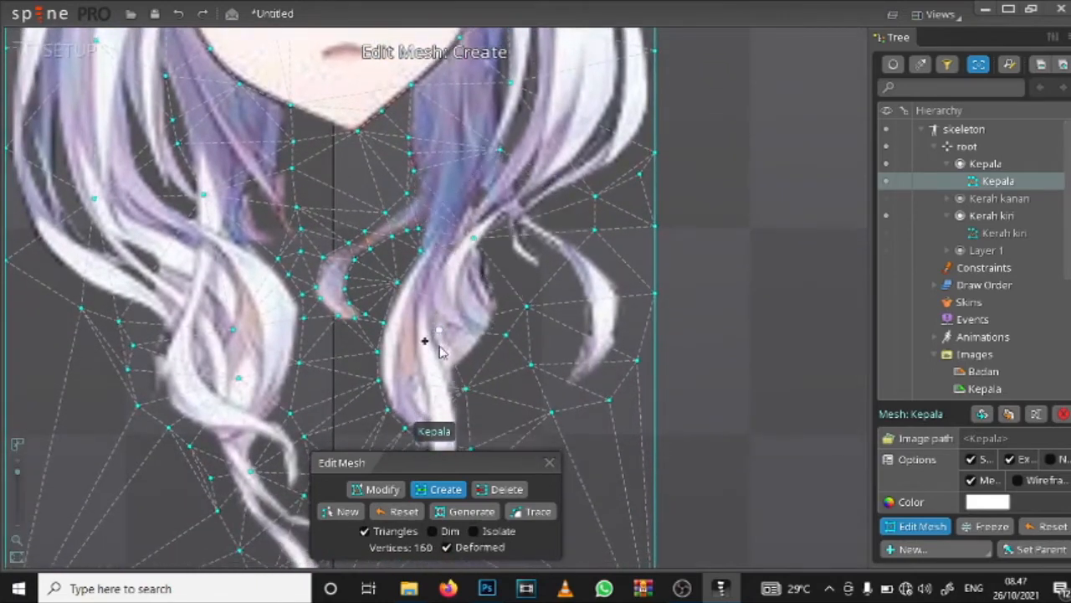
left_click(438, 385)
left_click_drag(438, 386, 405, 494)
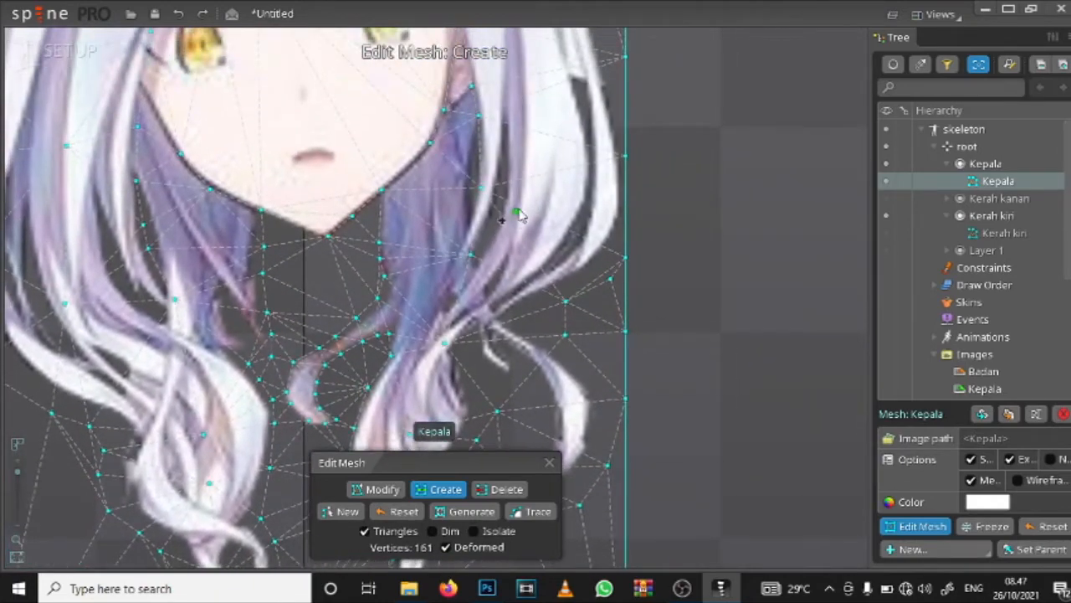
Step: Create mesh vertices inside the outer part of the right side hair, between the lower strands and eye level
left_click(519, 210)
left_click_drag(519, 210, 495, 416)
key("ctrl+z")
left_click(531, 401)
left_click(523, 251)
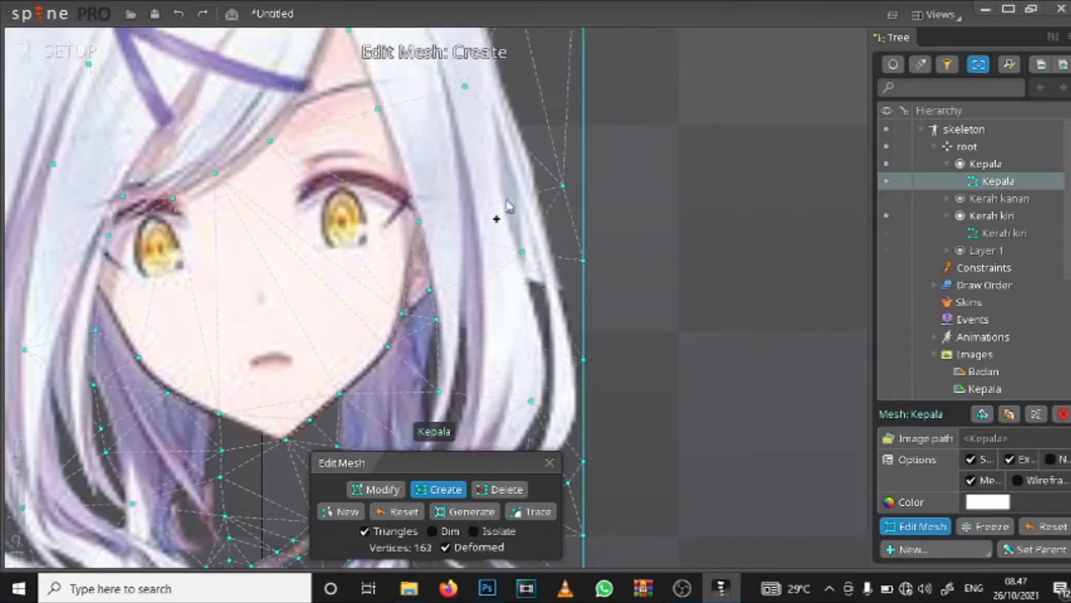
left_click(473, 133)
left_click_drag(475, 139, 514, 256)
key("ctrl+z")
left_click(525, 296)
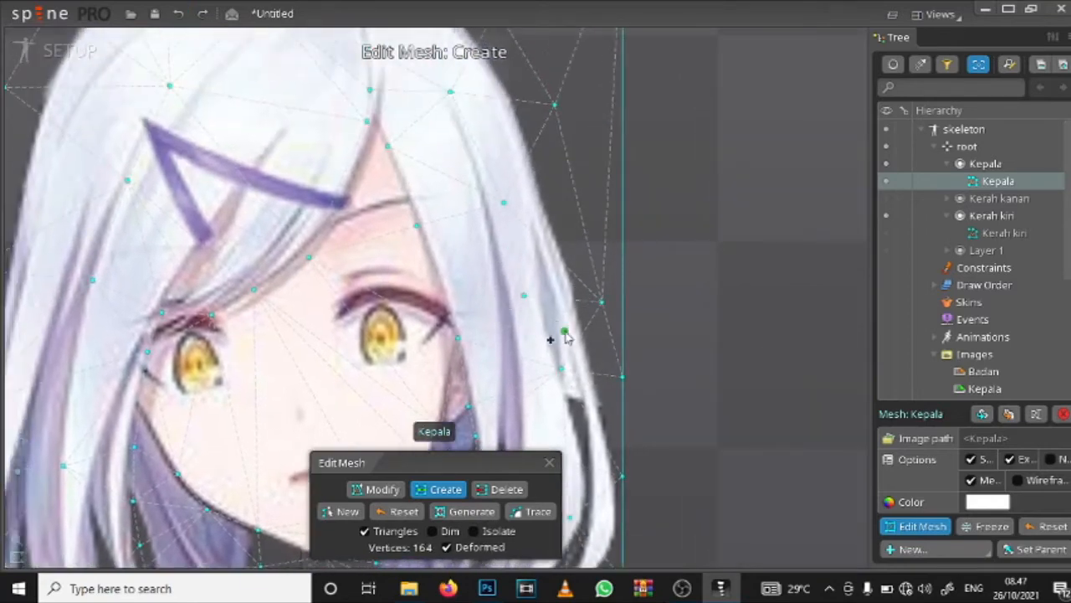
Step: Examine the vertices of the Kepala mesh around the face, the whole head and the lower hair curls
left_click_drag(286, 333, 448, 154)
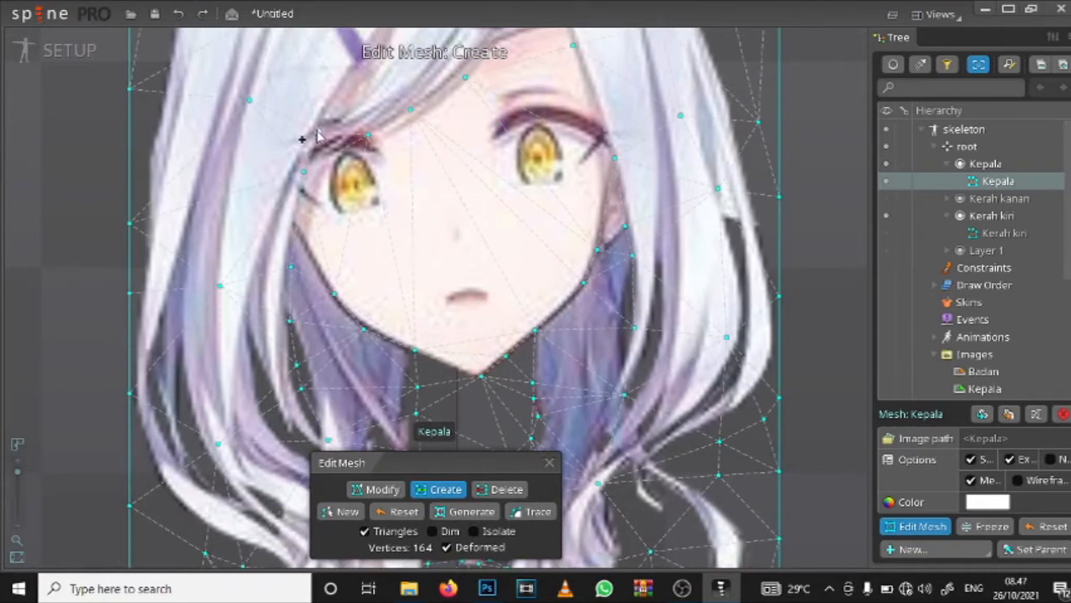
key("ctrl+z")
left_click(394, 180)
scroll(427, 287, "down", 8)
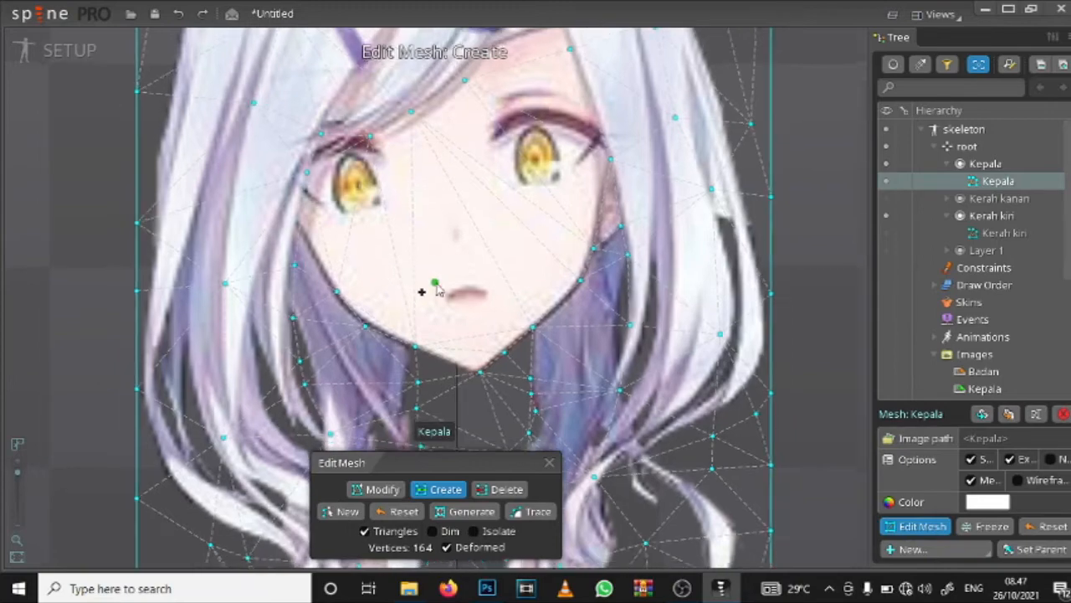
scroll(433, 288, "up", 10)
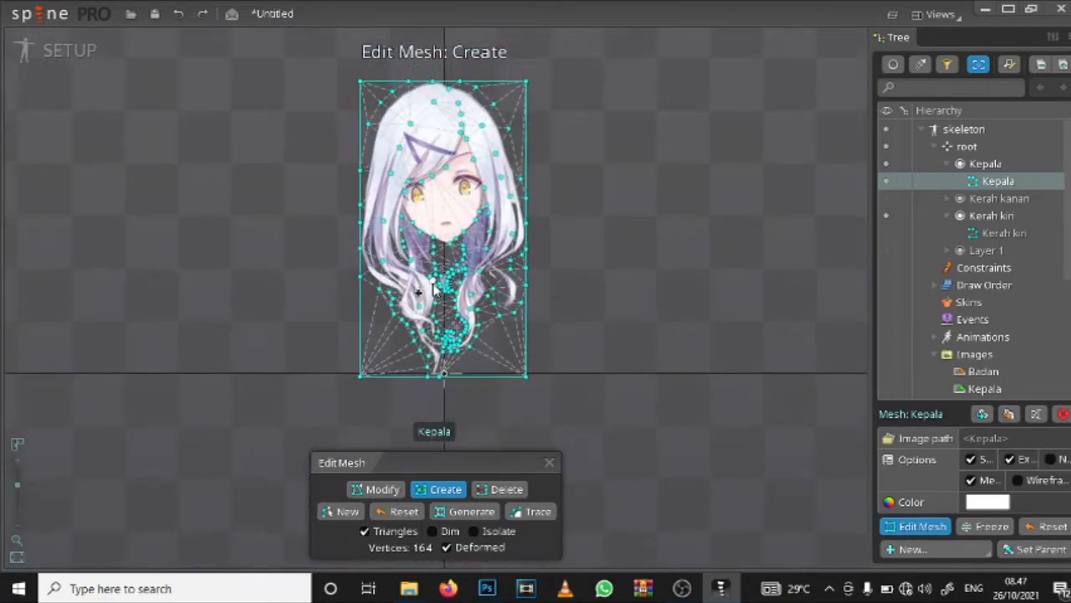
scroll(449, 329, "up", 2)
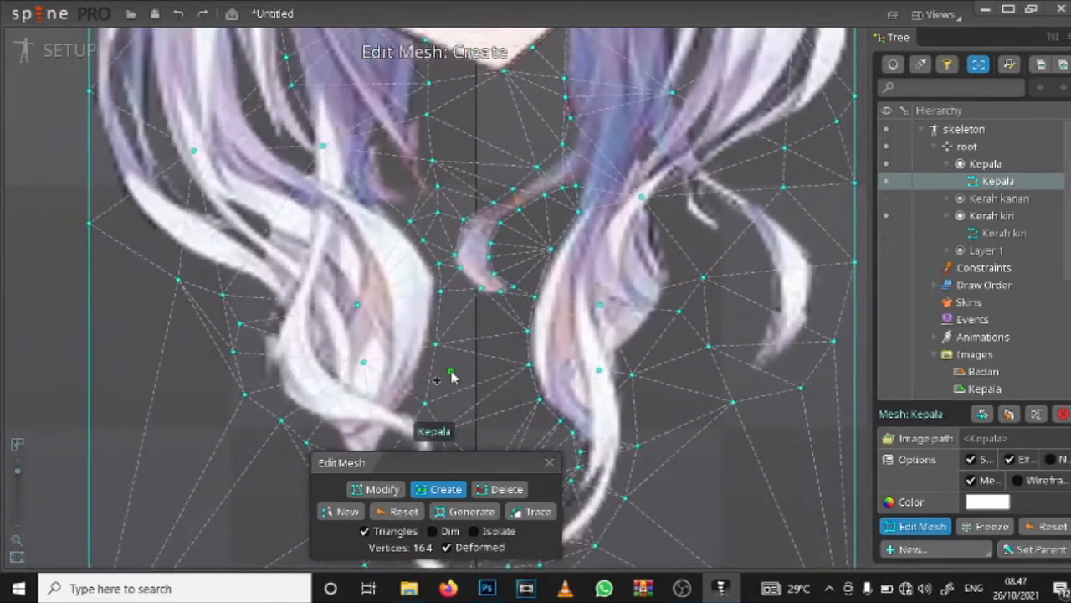
scroll(440, 328, "up", 3)
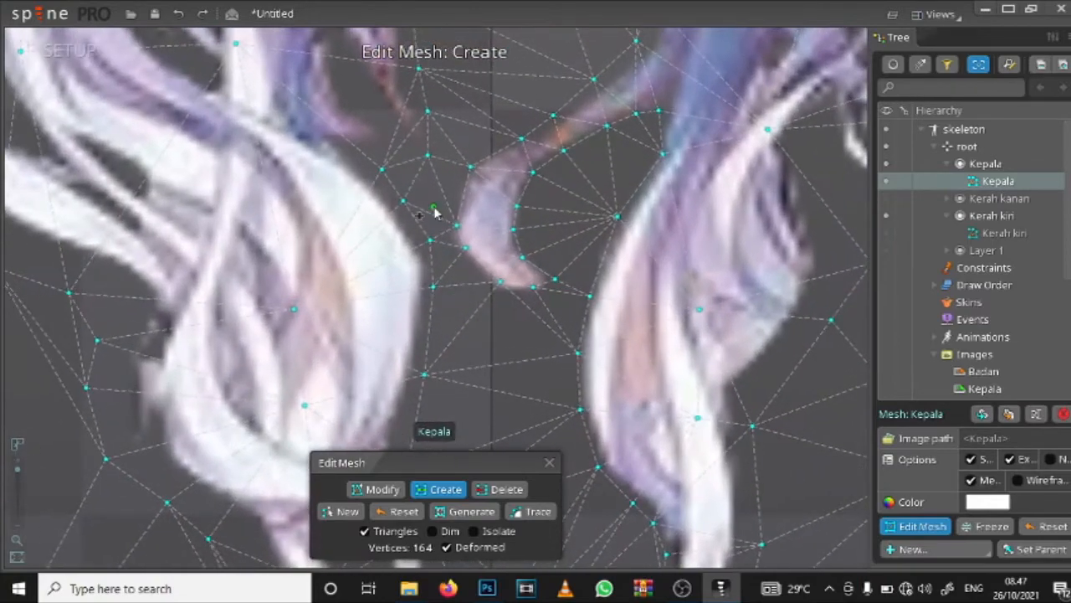
left_click_drag(434, 190, 440, 216)
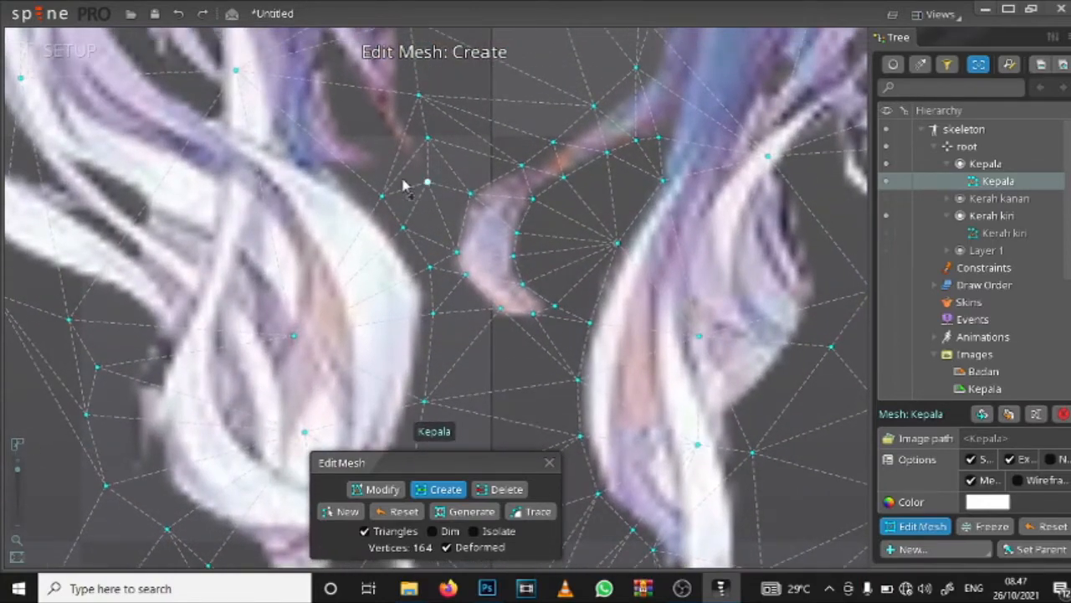
Step: Switch the Kepala mesh from creating to modifying vertices, and finish editing the mesh
left_click(379, 489)
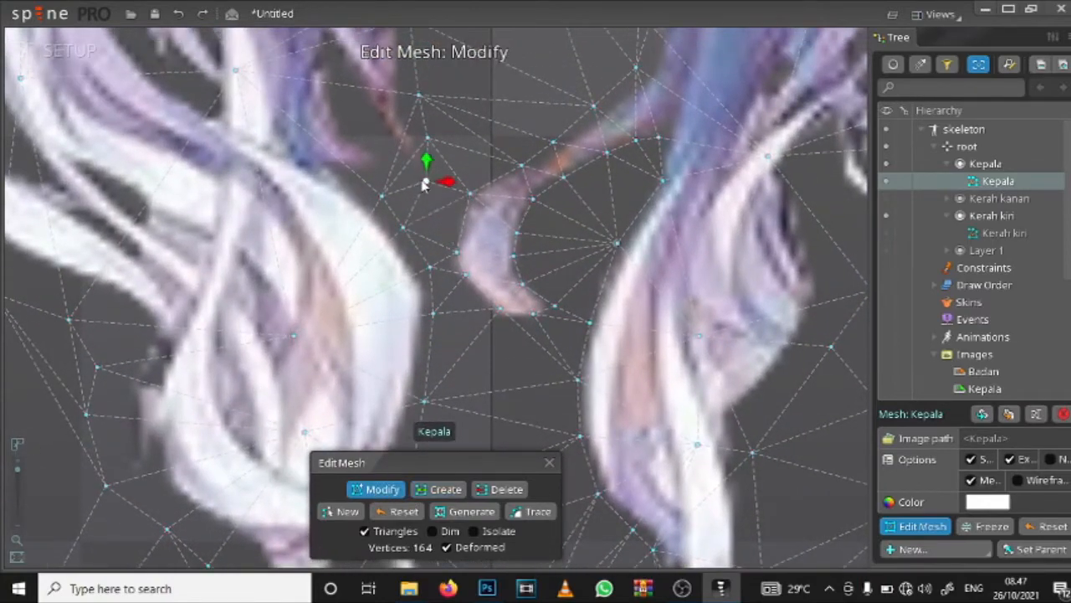
scroll(482, 289, "down", 5)
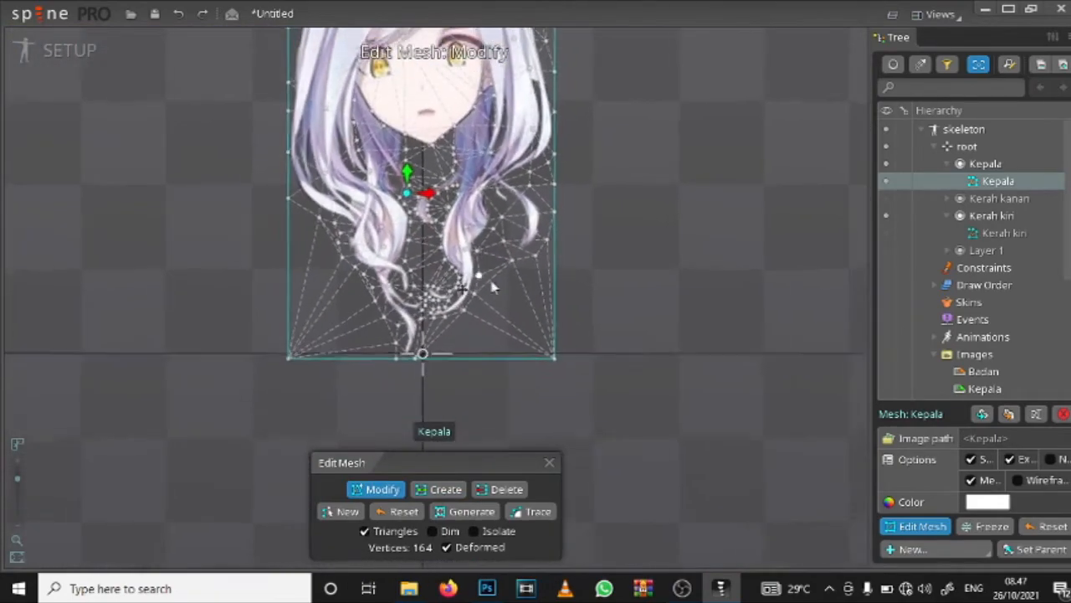
left_click_drag(496, 202, 493, 280)
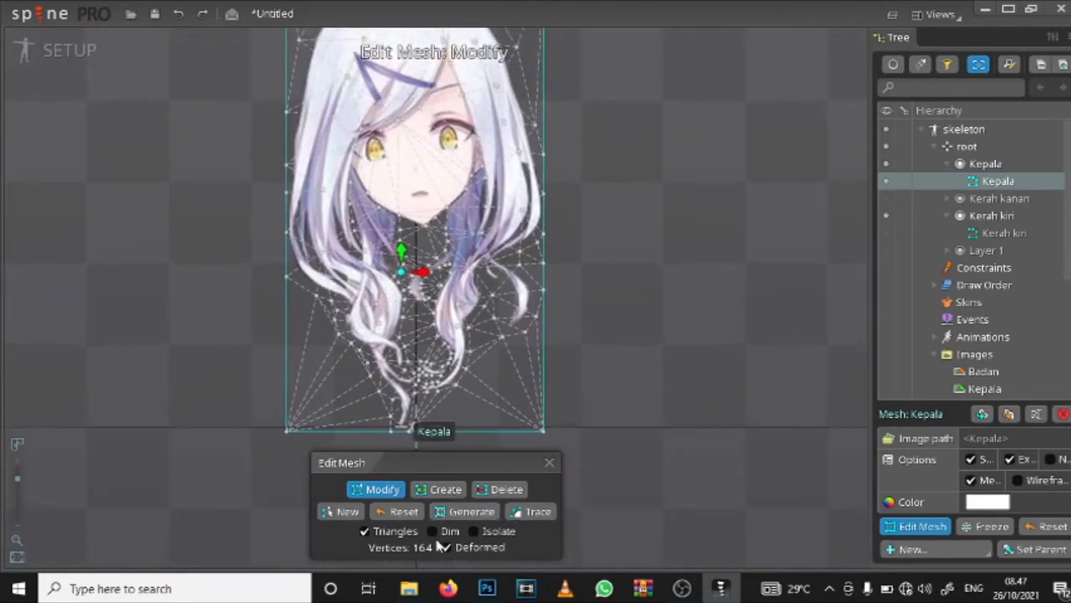
left_click(549, 463)
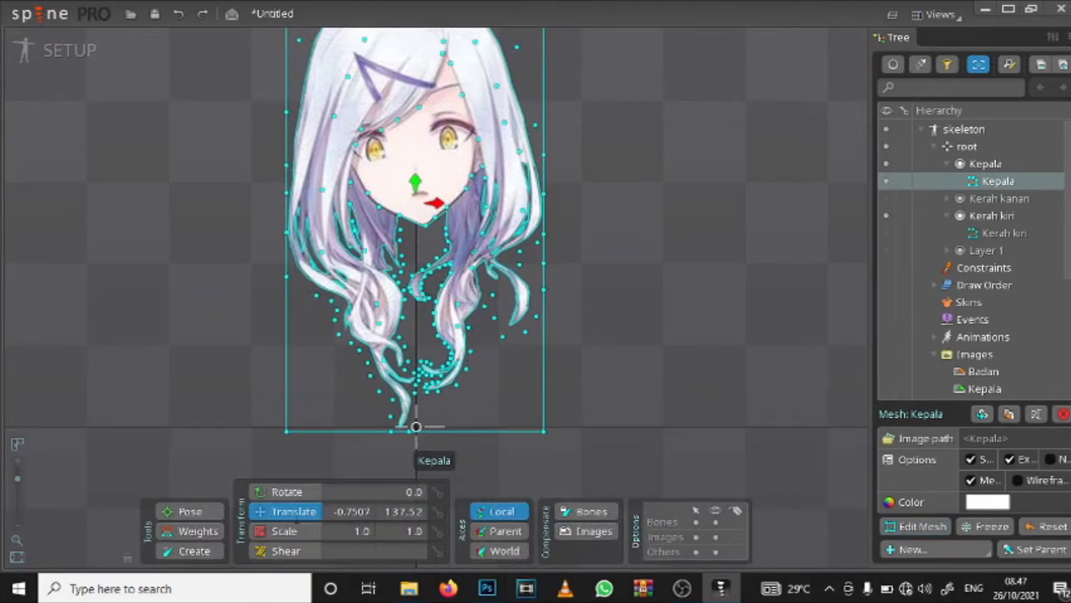
left_click_drag(650, 242, 652, 318)
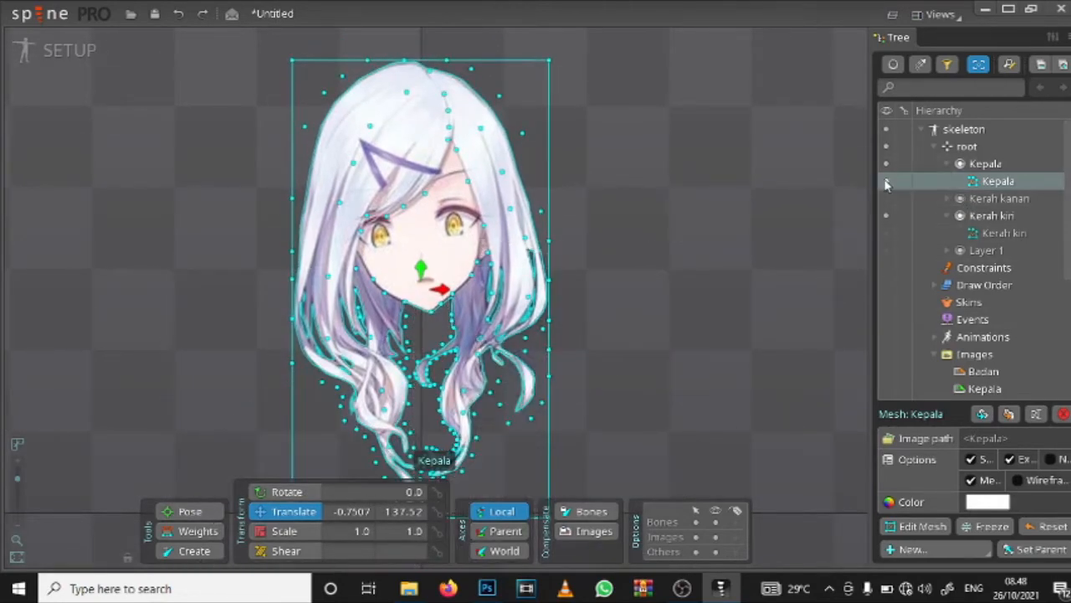
Step: Collapse the Kepala and Kerah kiri slots in the hierarchy, and select the Layer 1 image inside its slot
scroll(959, 303, "down", 3)
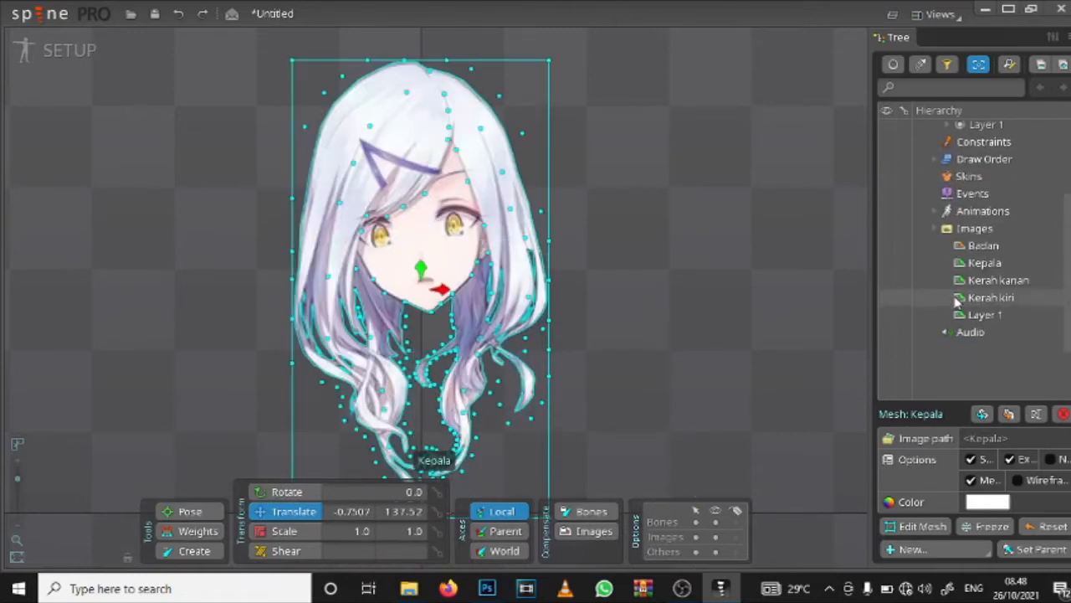
scroll(958, 303, "up", 3)
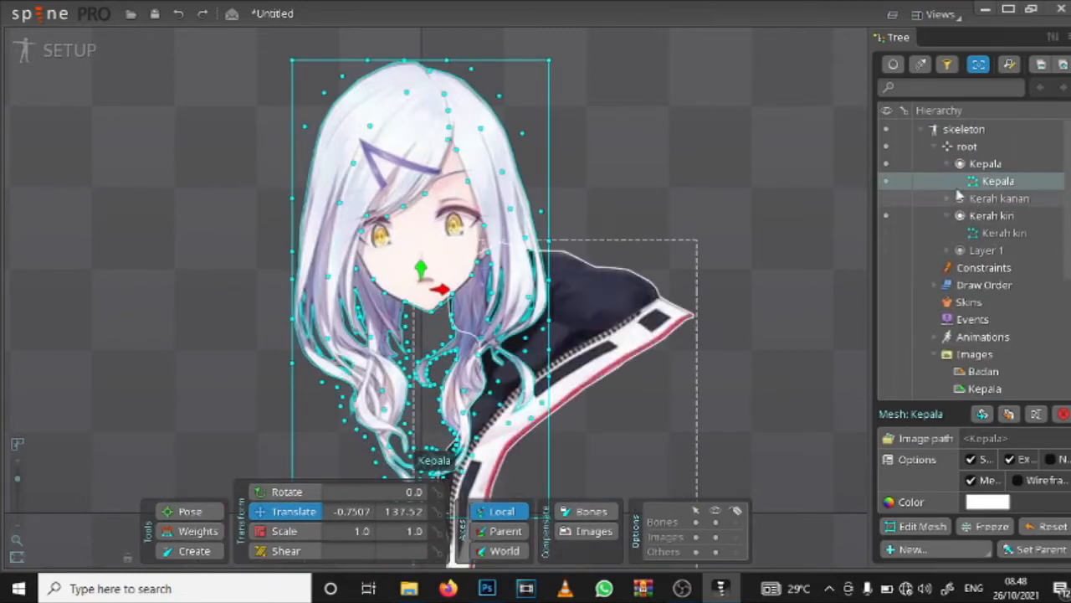
left_click(948, 164)
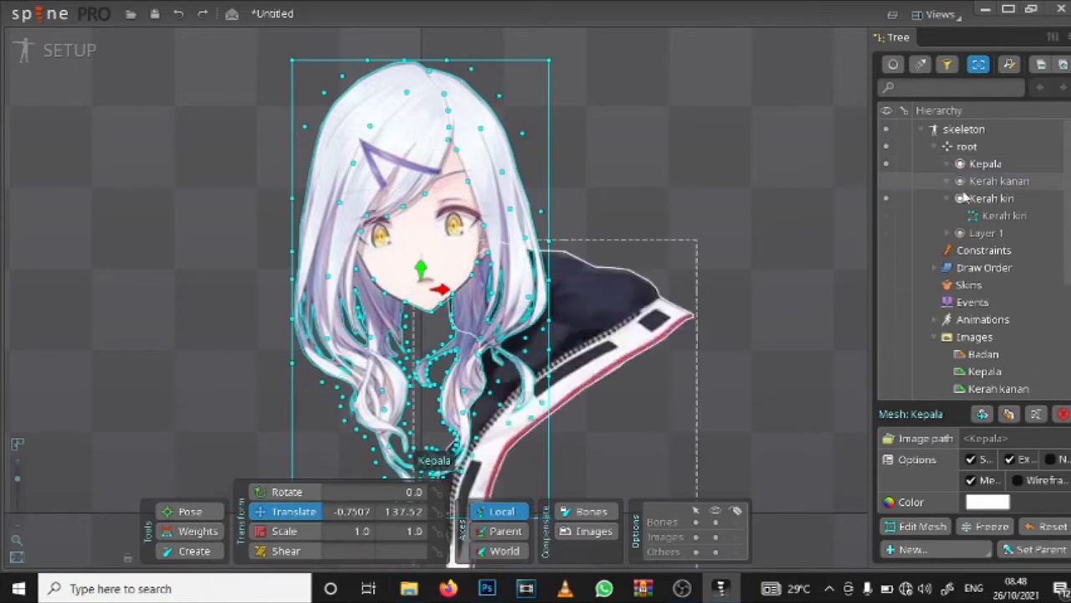
left_click(949, 199)
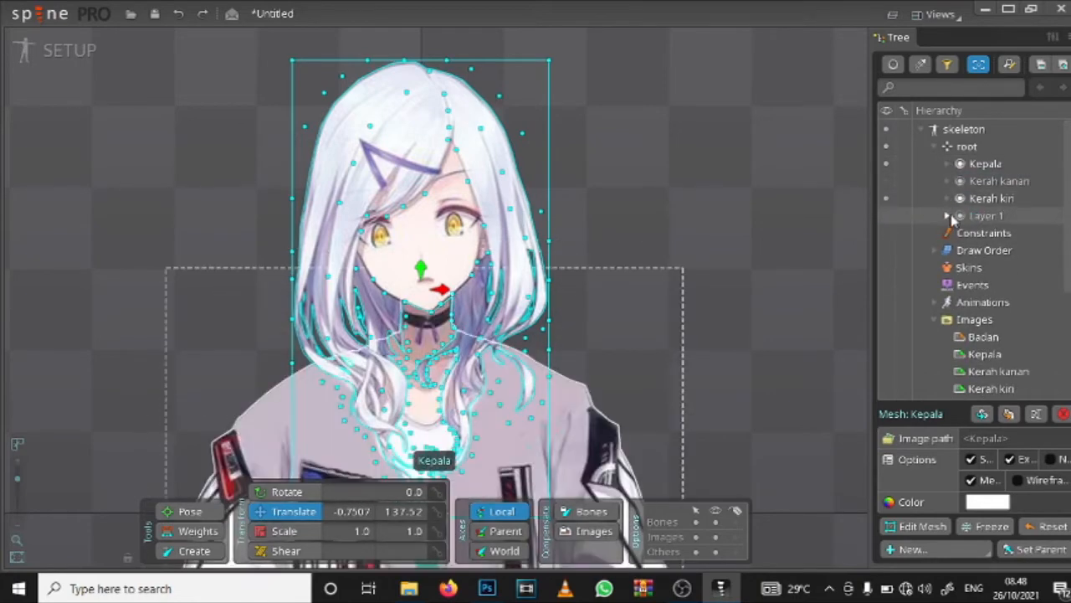
left_click(948, 216)
scroll(1000, 191, "down", 2)
left_click(997, 171)
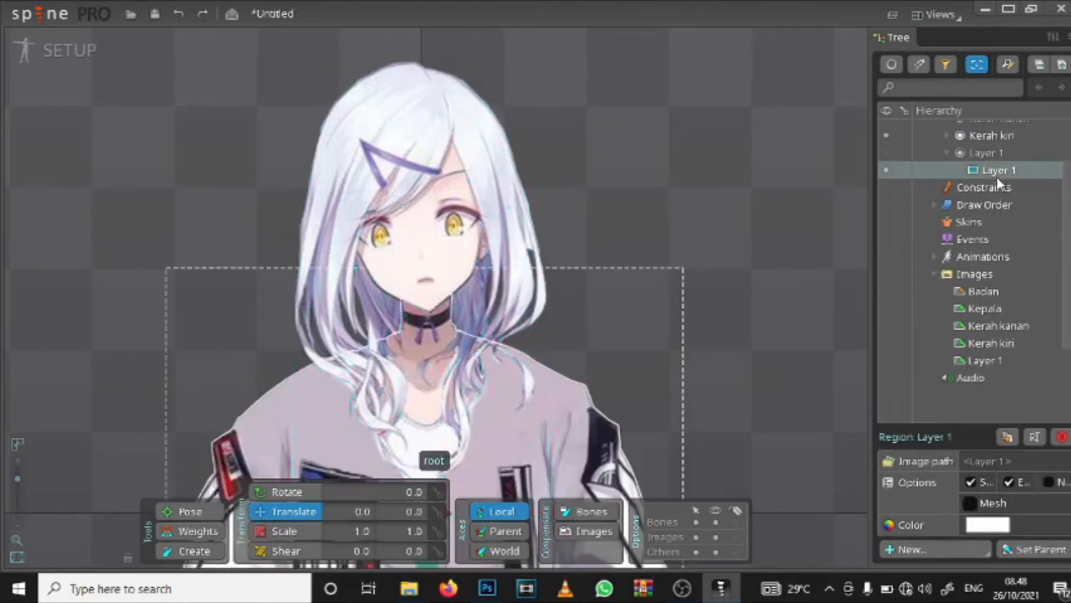
Step: Hide the Kepala head mesh and collapse its slot
scroll(930, 216, "up", 2)
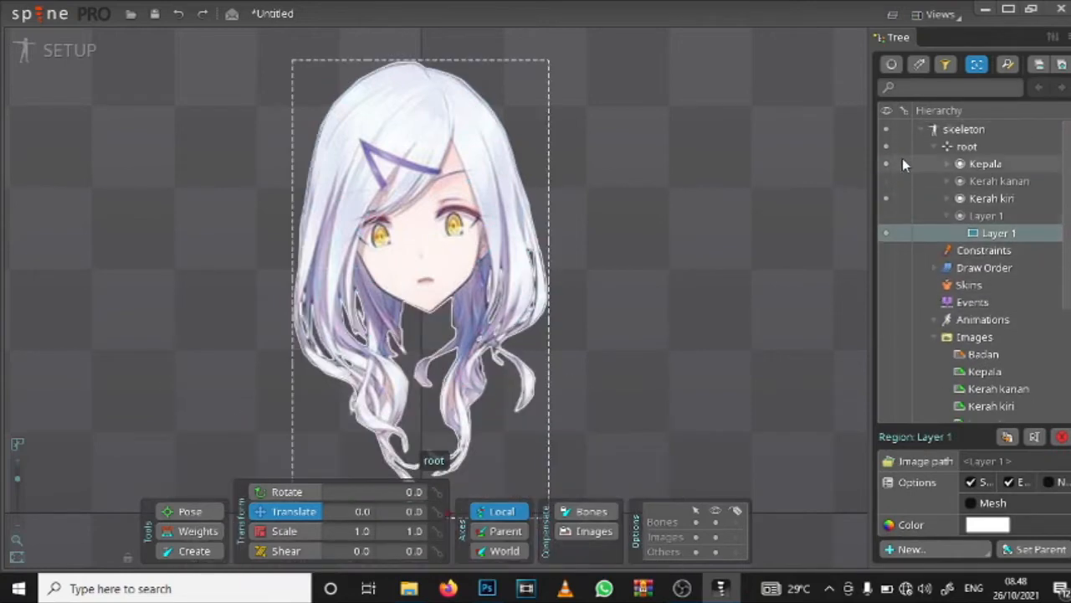
left_click(952, 165)
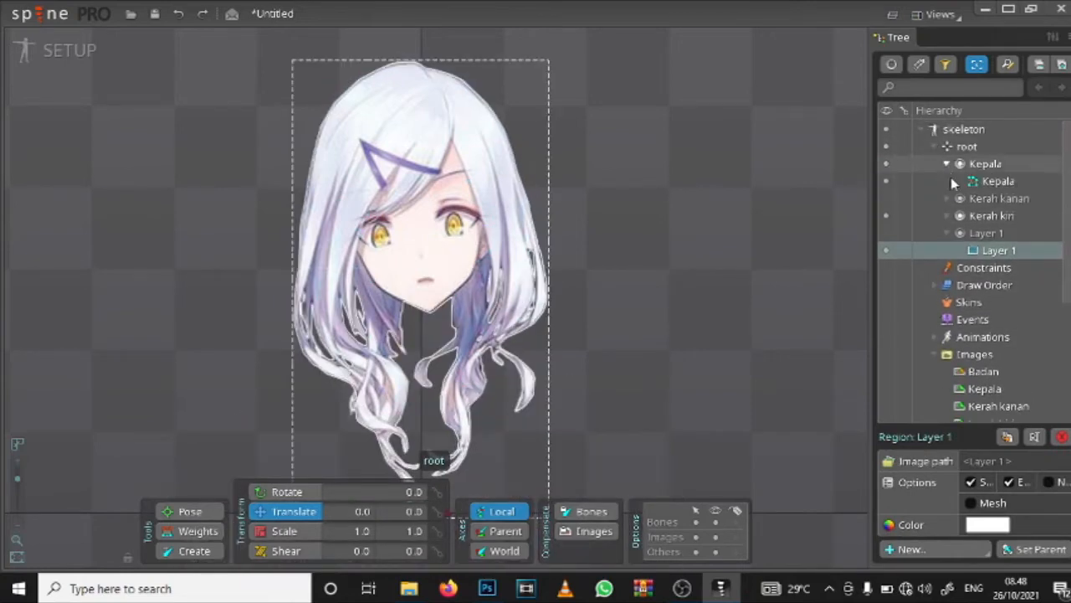
left_click(886, 181)
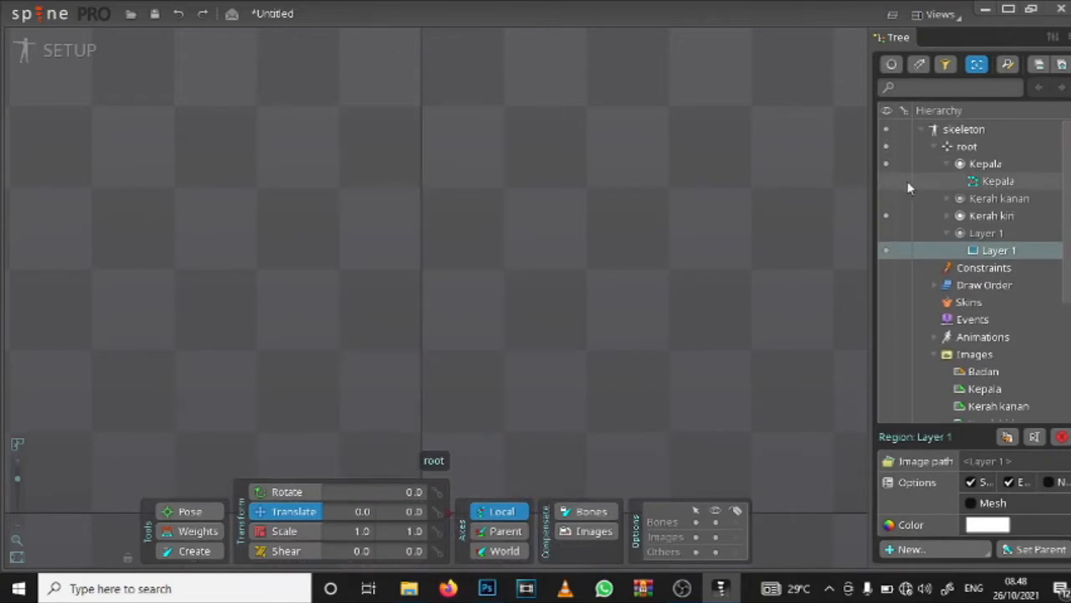
left_click(952, 164)
Step: Show the Layer 1 body slot in the viewport
scroll(930, 189, "down", 3)
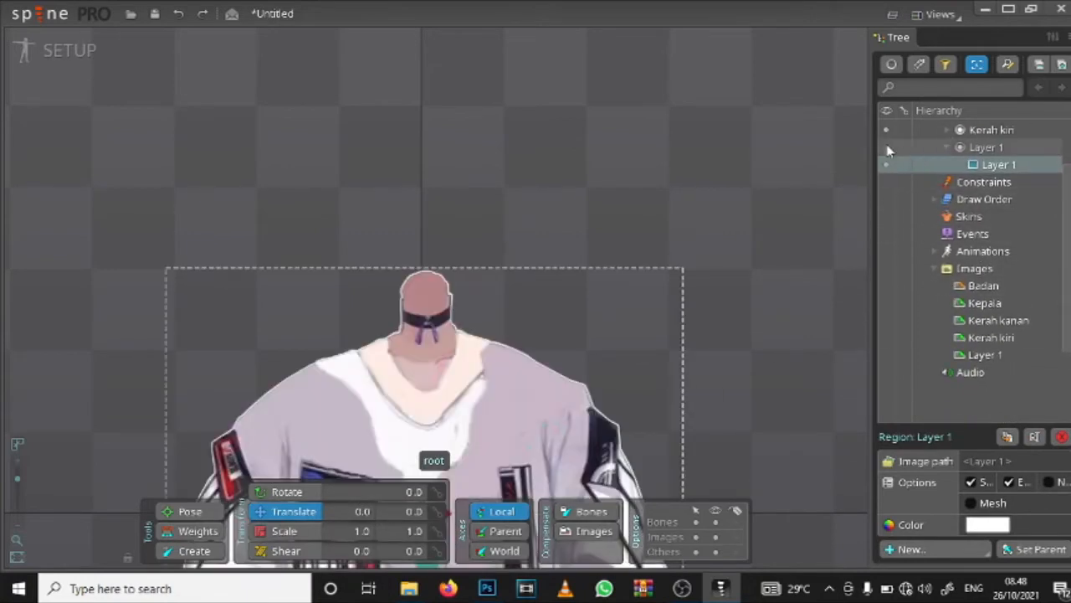
left_click(888, 147)
scroll(615, 302, "down", 3)
left_click_drag(445, 344, 634, 165)
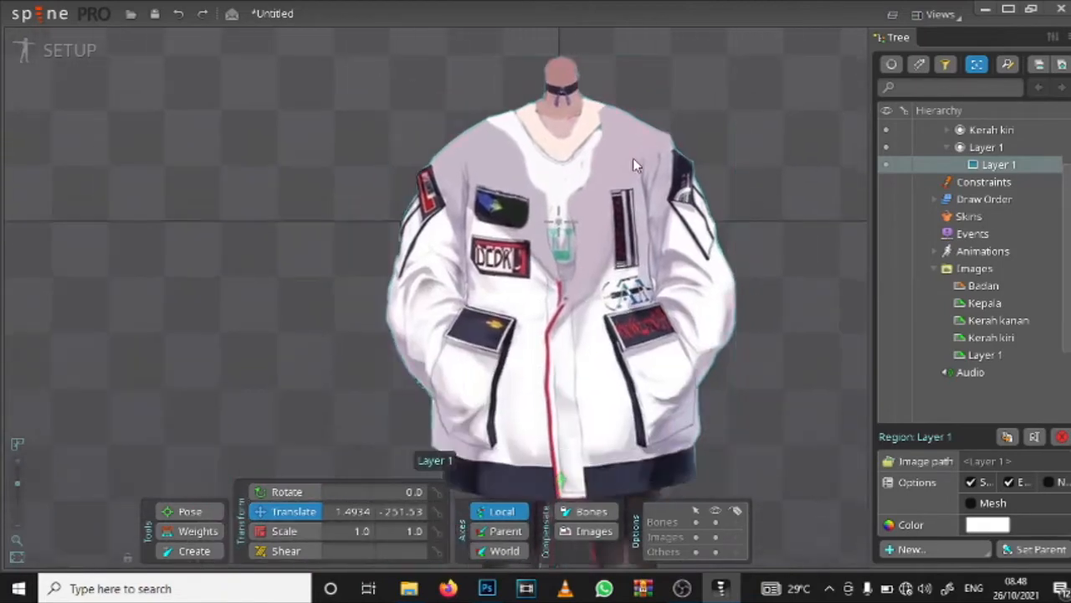
Step: Convert the Layer 1 body image to a mesh and open it for mesh editing
scroll(616, 232, "down", 1)
scroll(374, 293, "down", 3)
scroll(379, 289, "up", 3)
scroll(406, 287, "up", 5)
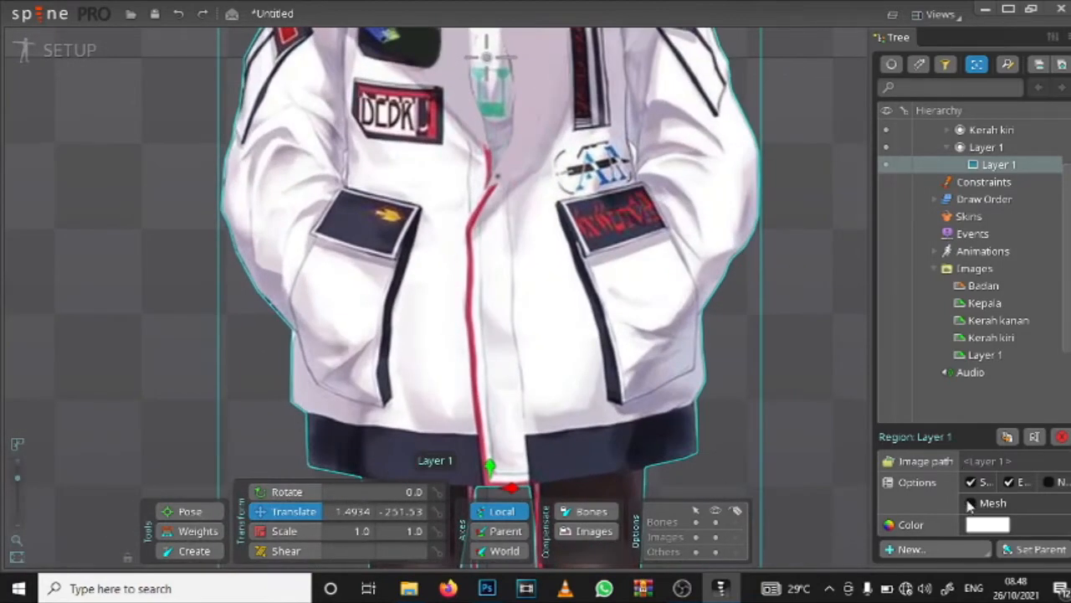
left_click(971, 503)
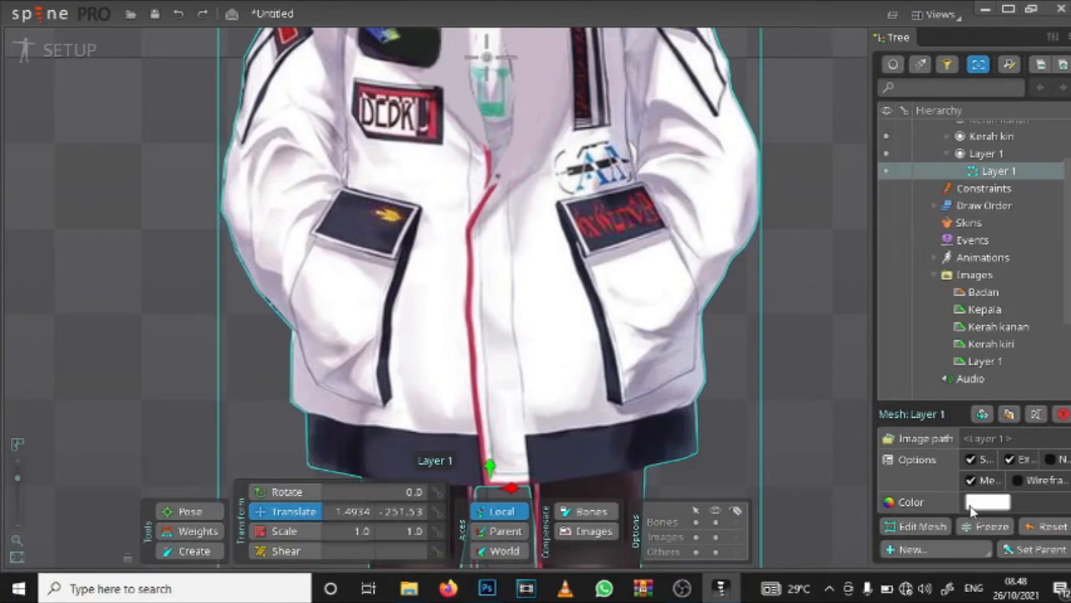
left_click(935, 533)
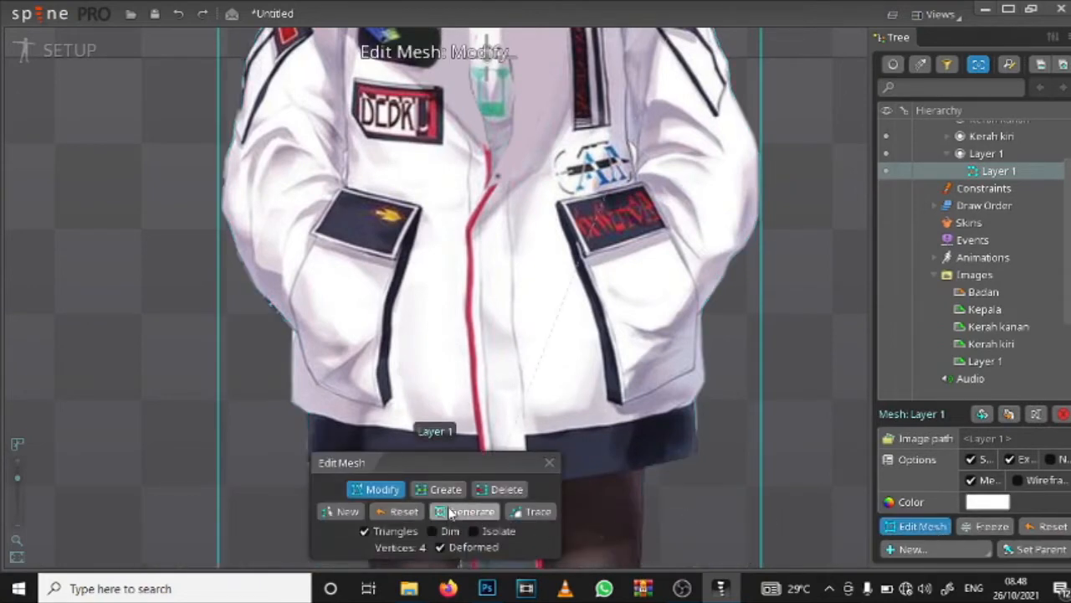
left_click(529, 512)
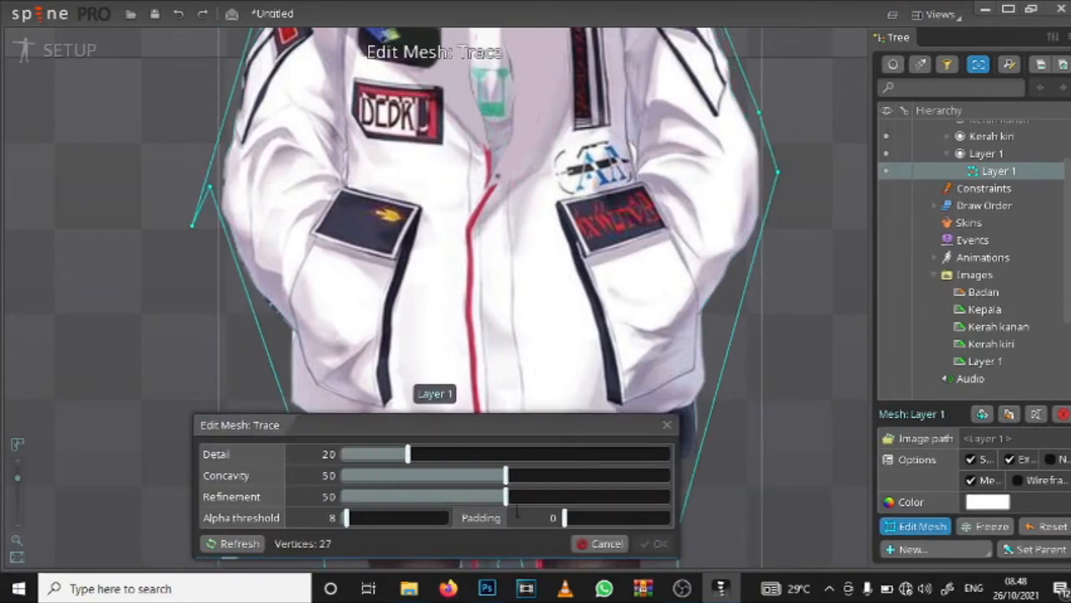
scroll(633, 299, "down", 5)
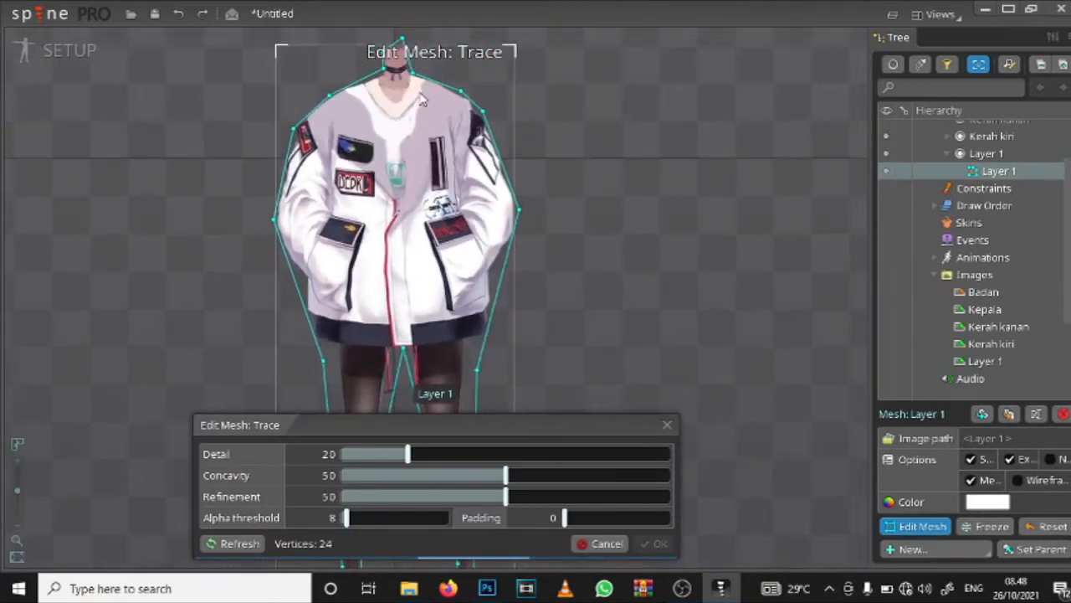
scroll(409, 147, "up", 3)
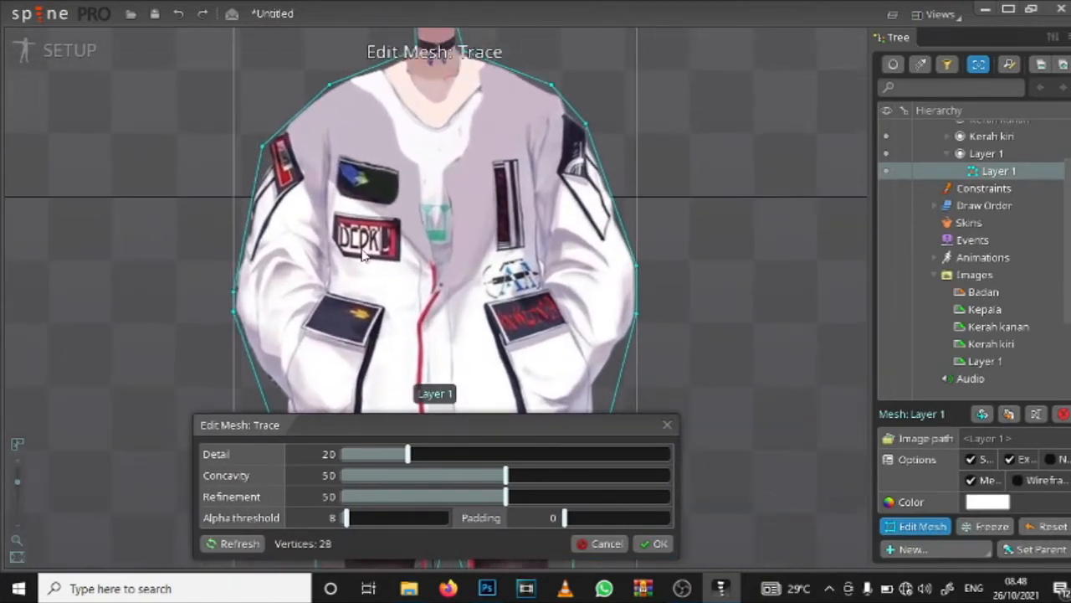
left_click(668, 425)
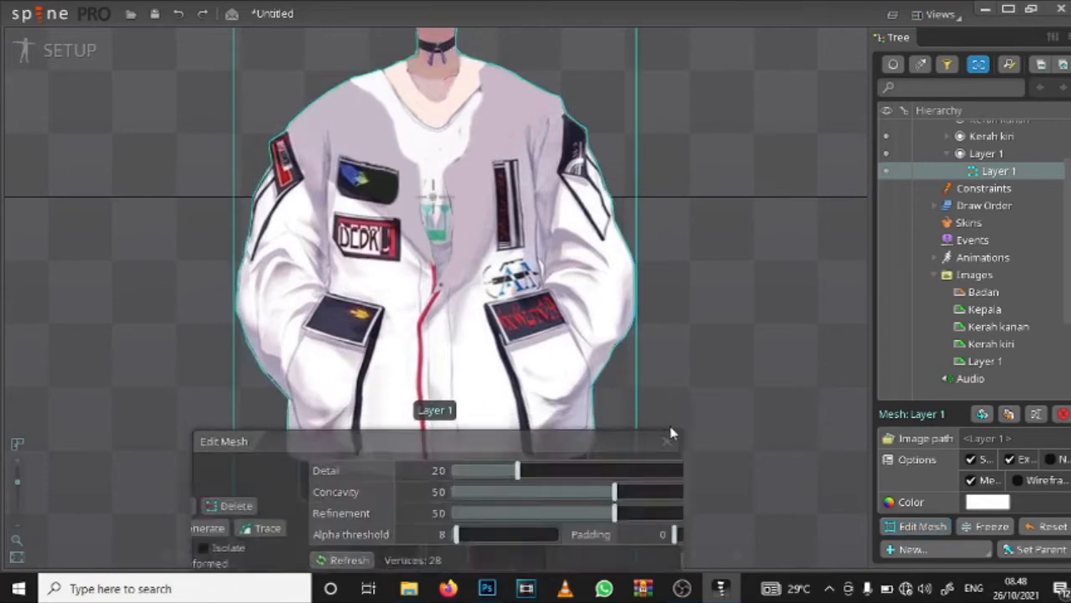
left_click(929, 529)
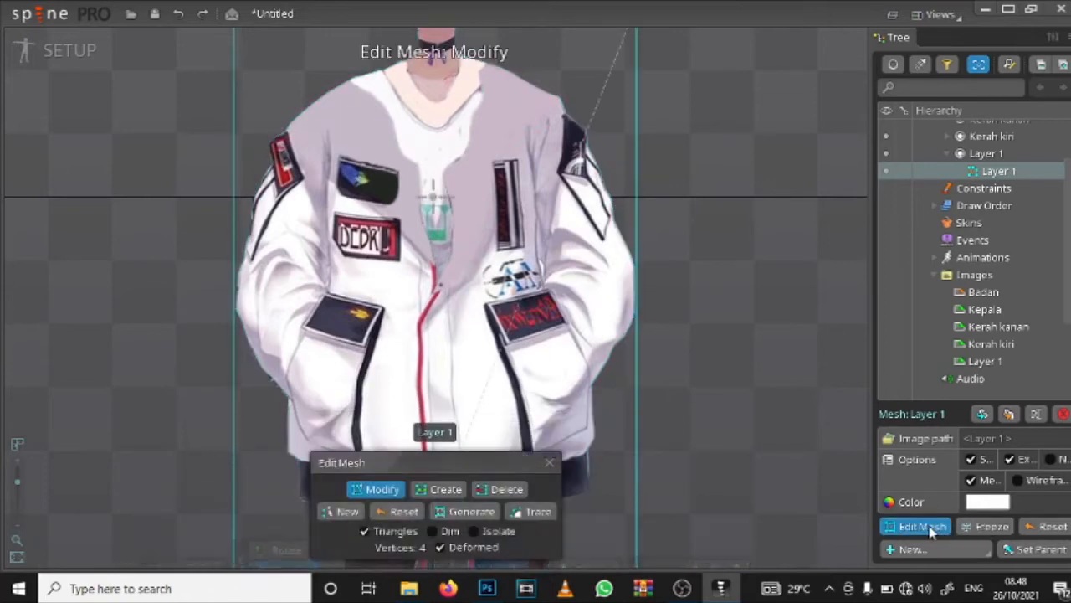
Step: Start tracing the Layer 1 body mesh outline with Detail set to 84.5
left_click(527, 512)
mouse_move(456, 453)
left_mouse_down()
mouse_move(415, 455)
mouse_move(615, 479)
left_mouse_up()
scroll(573, 366, "down", 3)
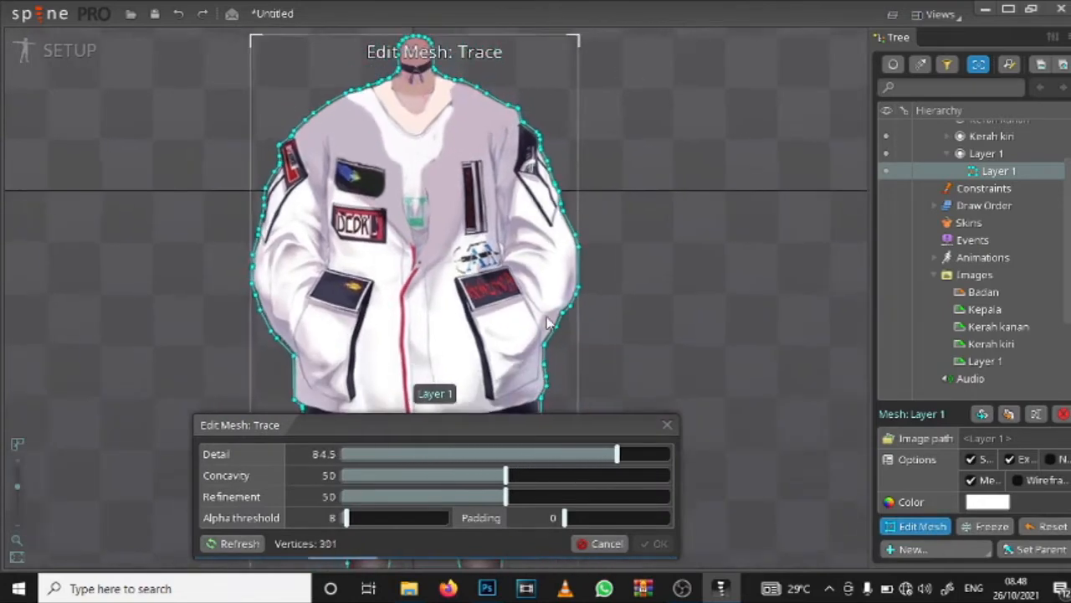
left_click_drag(471, 263, 527, 163)
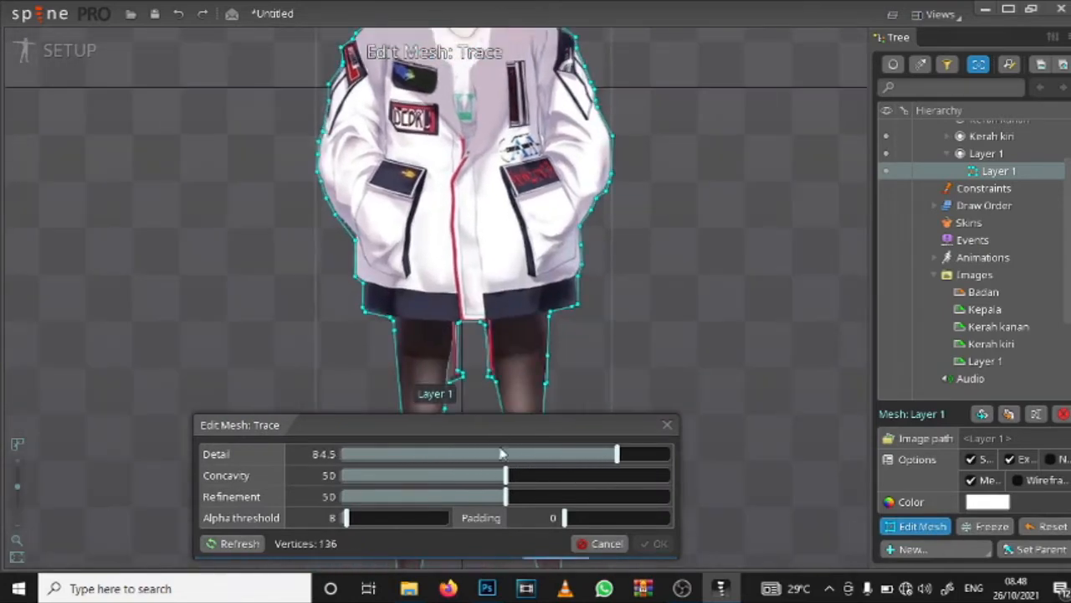
Step: Set the body trace's Concavity to 77.4 so the outline follows the gap between the legs
left_click_drag(508, 475, 594, 476)
left_click_drag(512, 291, 549, 185)
scroll(493, 283, "up", 5)
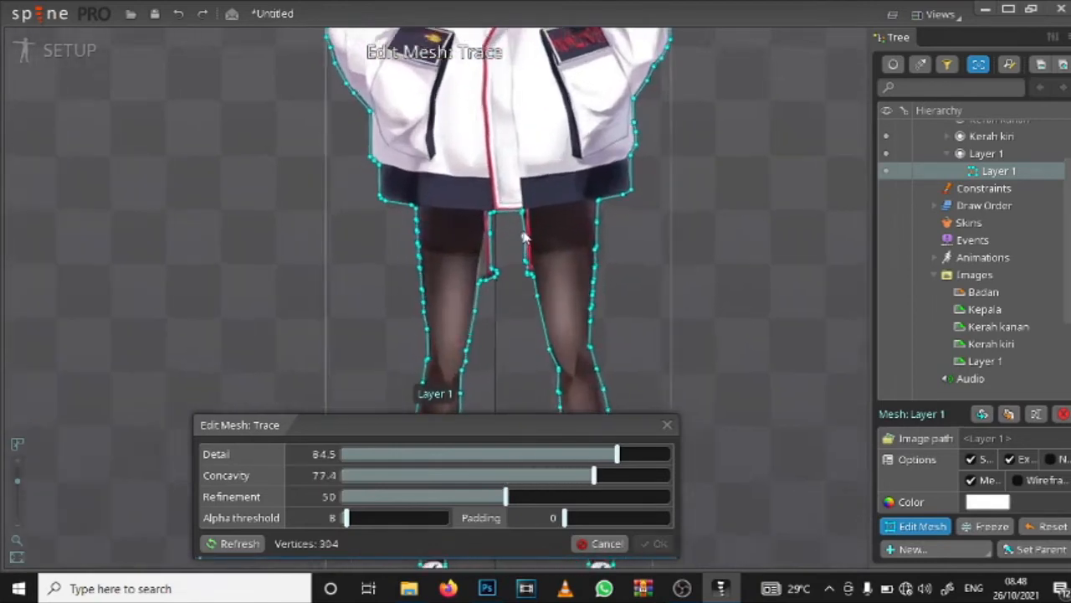
scroll(488, 301, "up", 4)
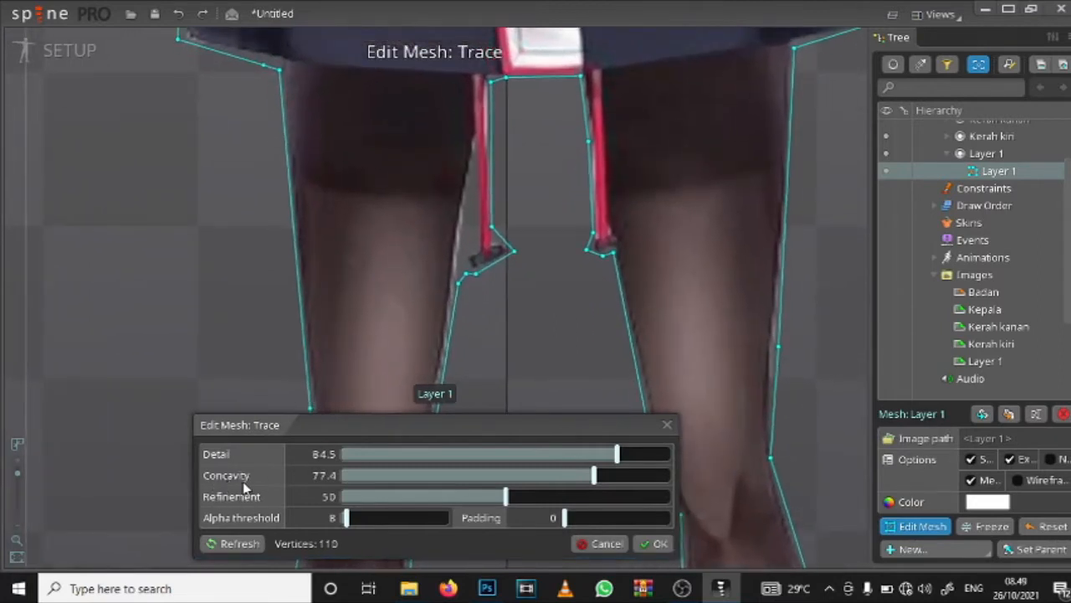
left_click_drag(562, 295, 562, 288)
scroll(547, 259, "down", 5)
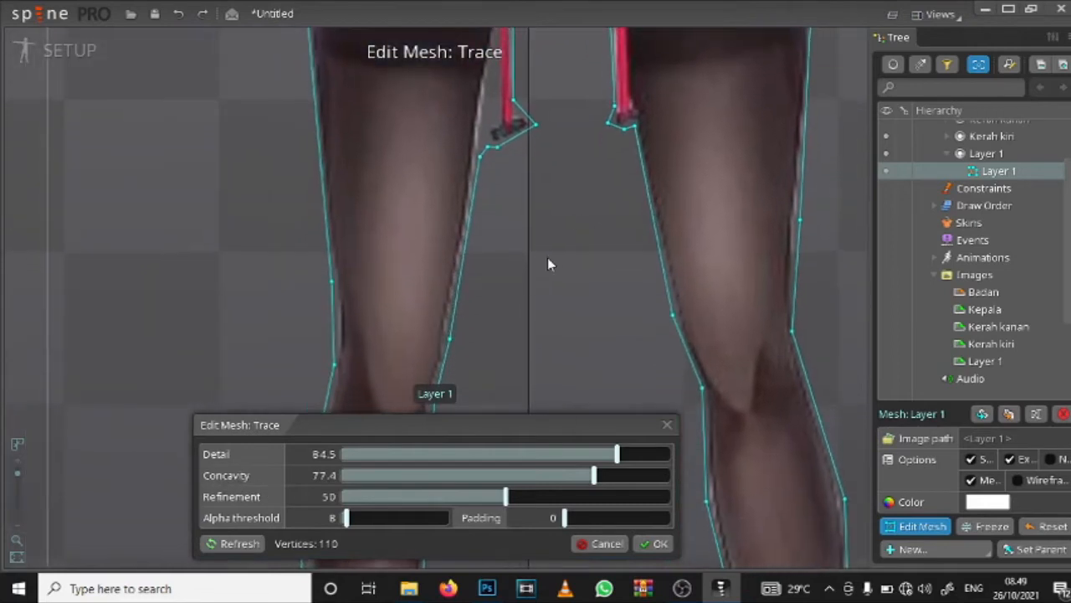
Step: Set the body trace's Refinement to 82.8 and apply the traced outline
left_click_drag(507, 500, 612, 501)
scroll(486, 263, "down", 8)
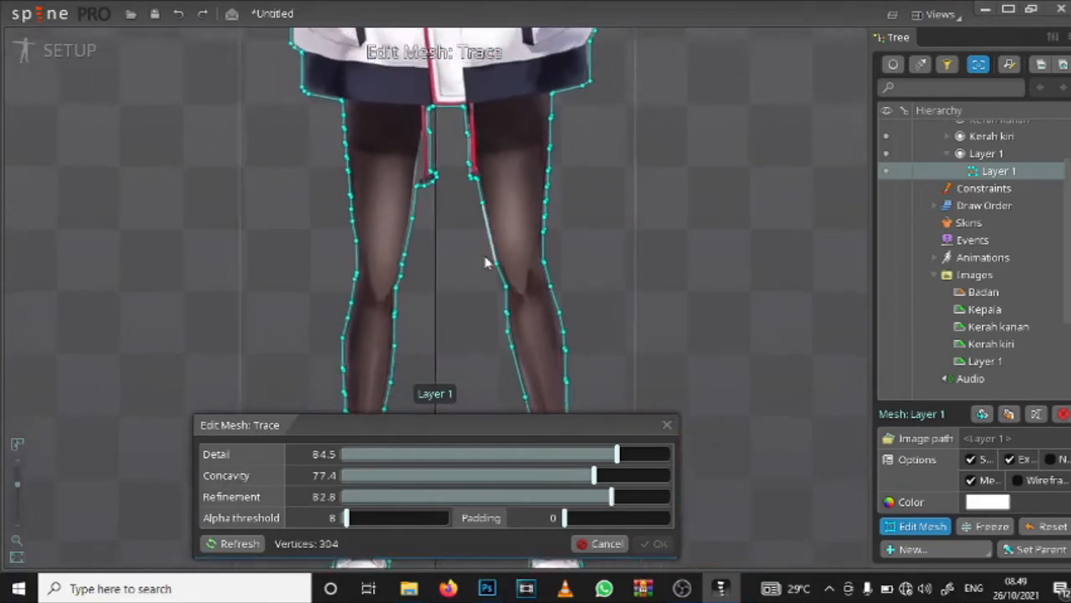
scroll(427, 247, "up", 5)
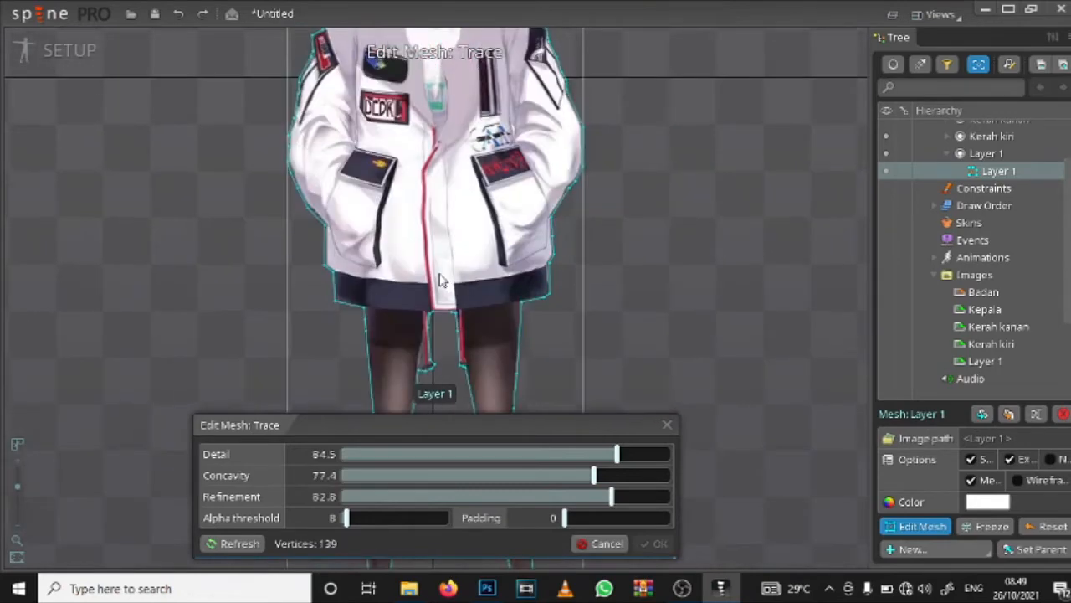
scroll(433, 240, "up", 1)
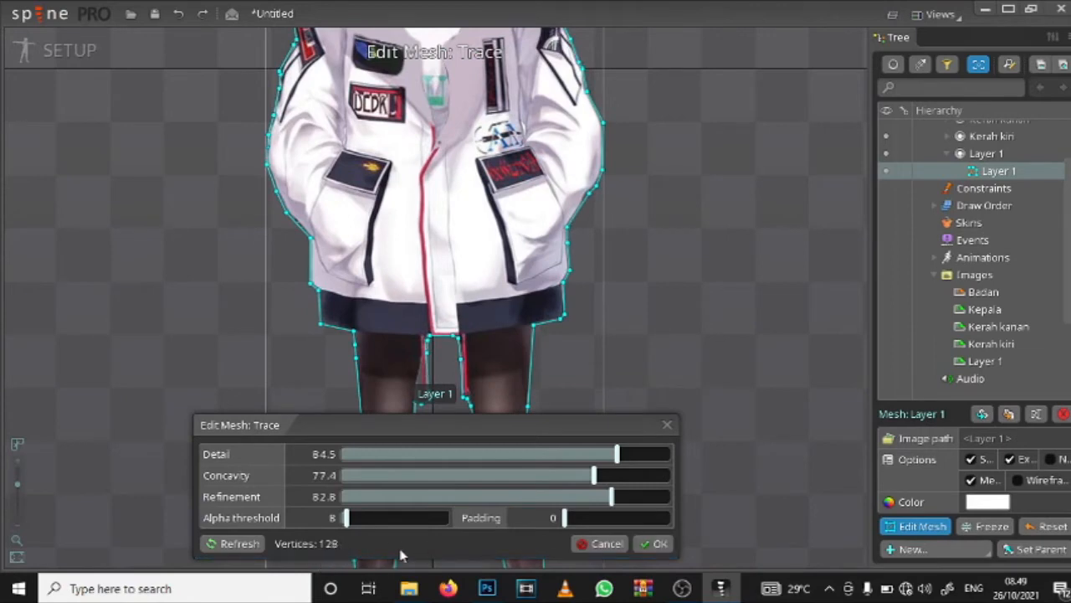
left_click(643, 543)
Step: Create five interior mesh vertices following the curve of the shirt's neckline
scroll(478, 263, "down", 2)
scroll(433, 293, "up", 5)
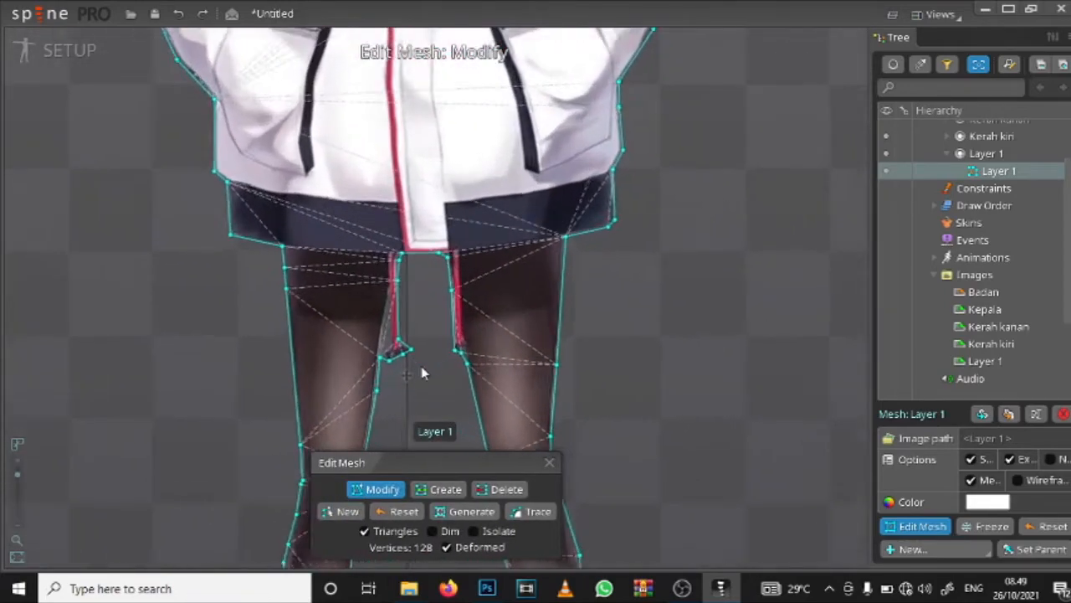
scroll(355, 273, "down", 2)
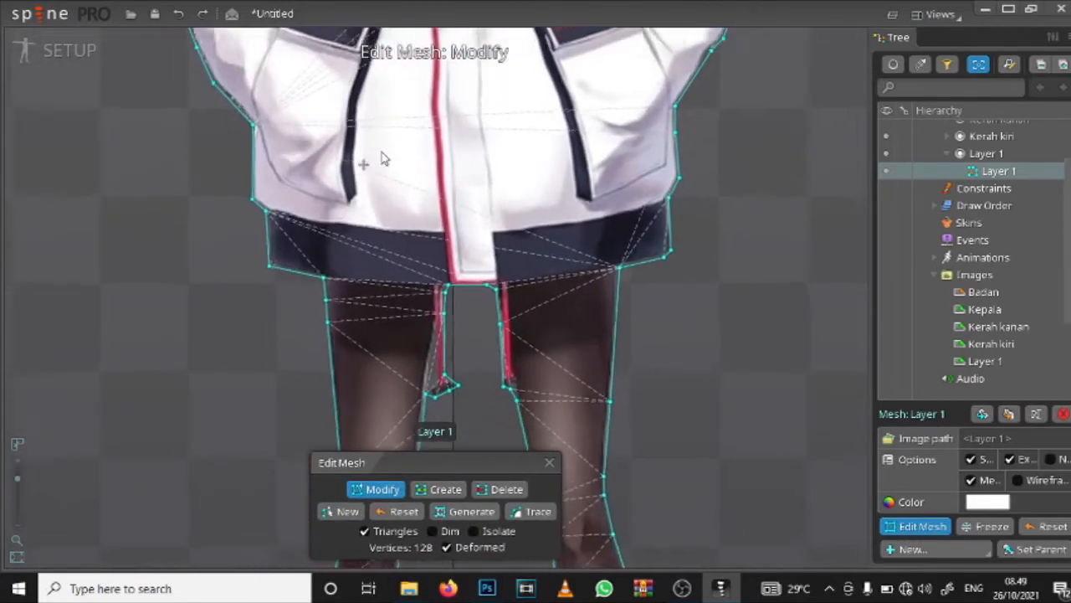
left_click_drag(380, 158, 373, 418)
left_click_drag(394, 254, 378, 342)
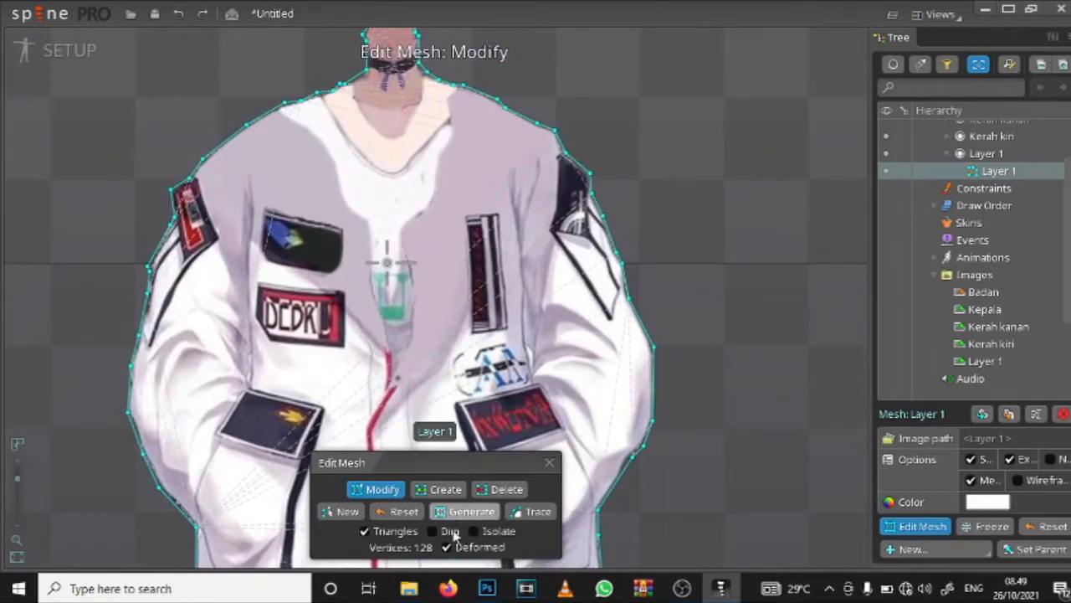
left_click(442, 489)
scroll(330, 126, "up", 1)
scroll(331, 125, "up", 1)
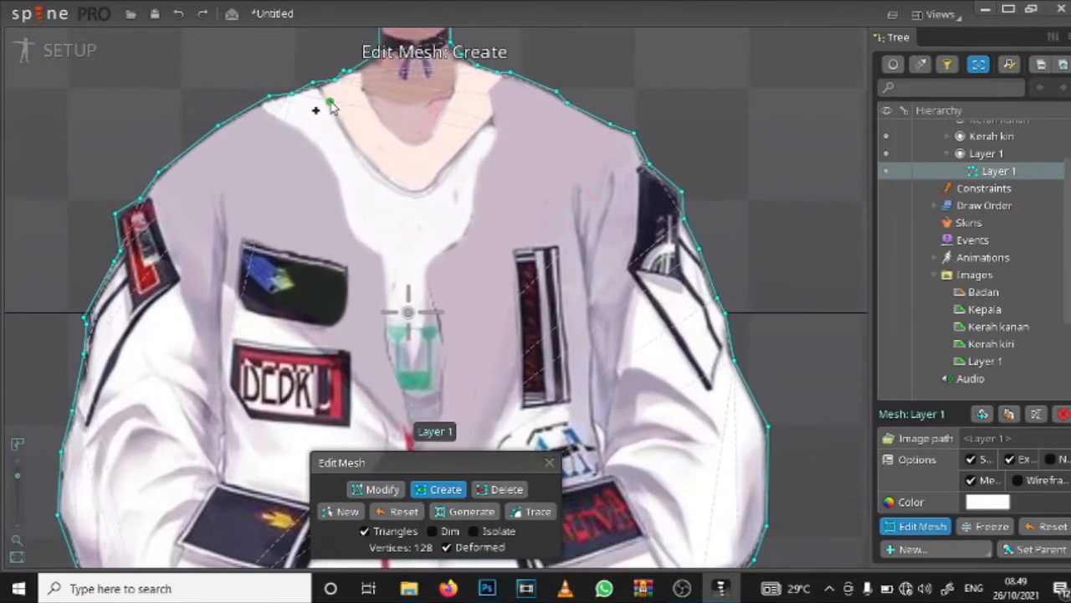
left_click(329, 100)
left_click(367, 167)
left_click(410, 191)
left_click(456, 176)
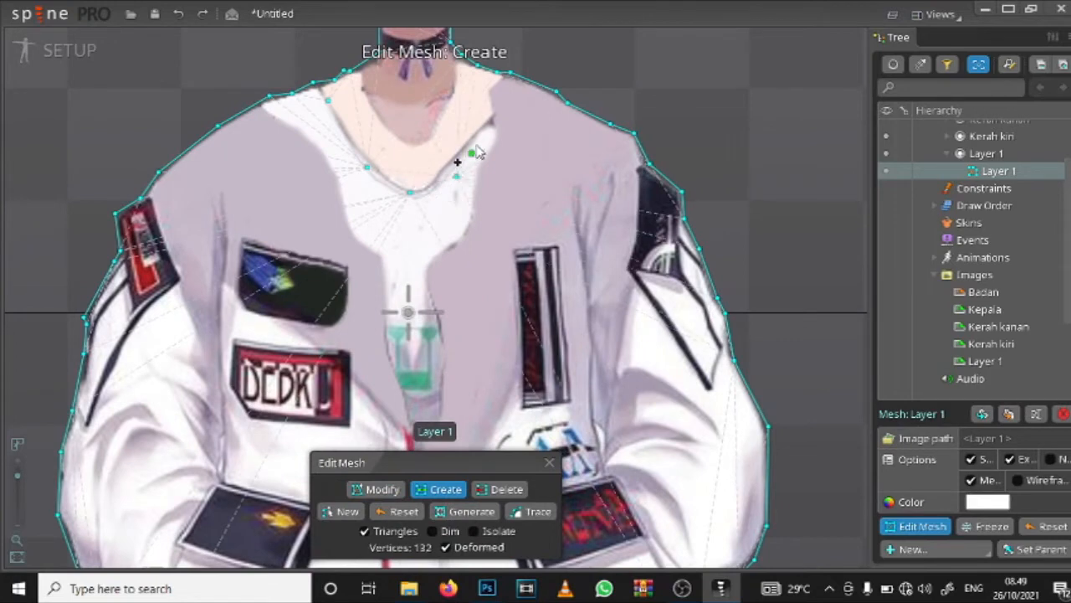
left_click(495, 121)
Step: Add mesh vertices down the seam between the torso and the red-patched sleeve, ending at the yellow-emblem pocket
left_click_drag(493, 224, 504, 125)
left_click_drag(374, 205, 373, 228)
left_click(238, 124)
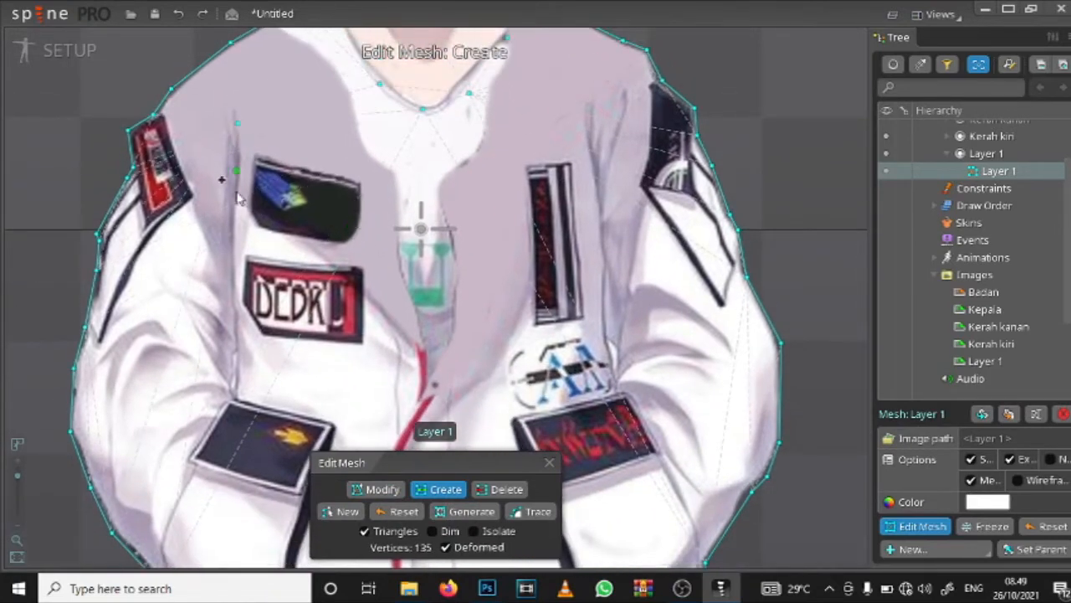
left_click(237, 207)
left_click(237, 257)
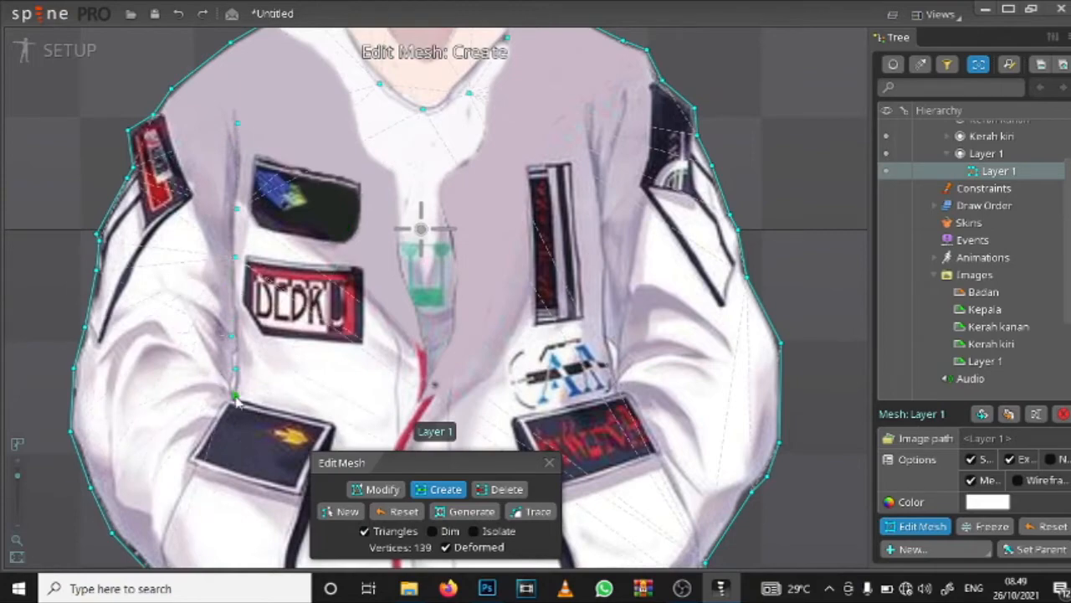
left_click(235, 395)
Step: Add mesh vertices around the yellow-emblem pocket's flap and down the pocket's outer edge
left_click_drag(266, 381, 368, 210)
left_click(309, 274)
left_click(273, 333)
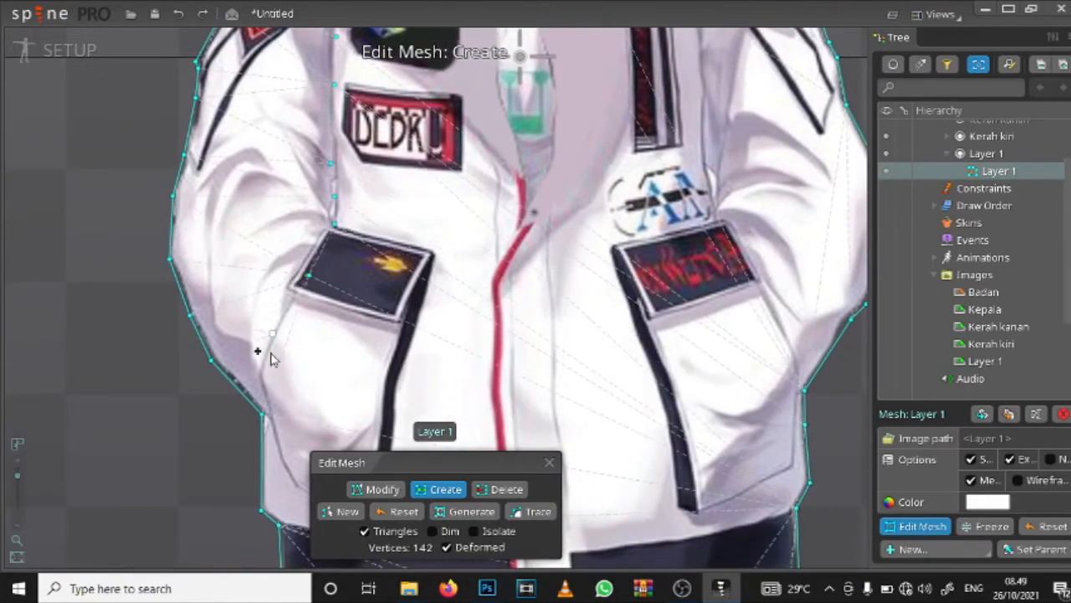
left_click(262, 377)
left_click(387, 238)
left_click(429, 254)
Step: Add mesh vertices down the yellow-emblem pocket's dark trim and around the pocket's lower edge
left_click(452, 136)
left_click(428, 202)
left_click(426, 251)
left_click_drag(410, 334, 231, 245)
left_click(431, 294)
left_click(324, 239)
left_click(123, 213)
key("Escape")
left_click_drag(91, 190, 122, 222)
left_click(439, 490)
Step: Add mesh vertices along the top of the red-lettered pocket's flap and down the pocket's outer edge
left_click_drag(499, 151, 390, 215)
left_click(397, 198)
left_click(291, 225)
left_click(348, 212)
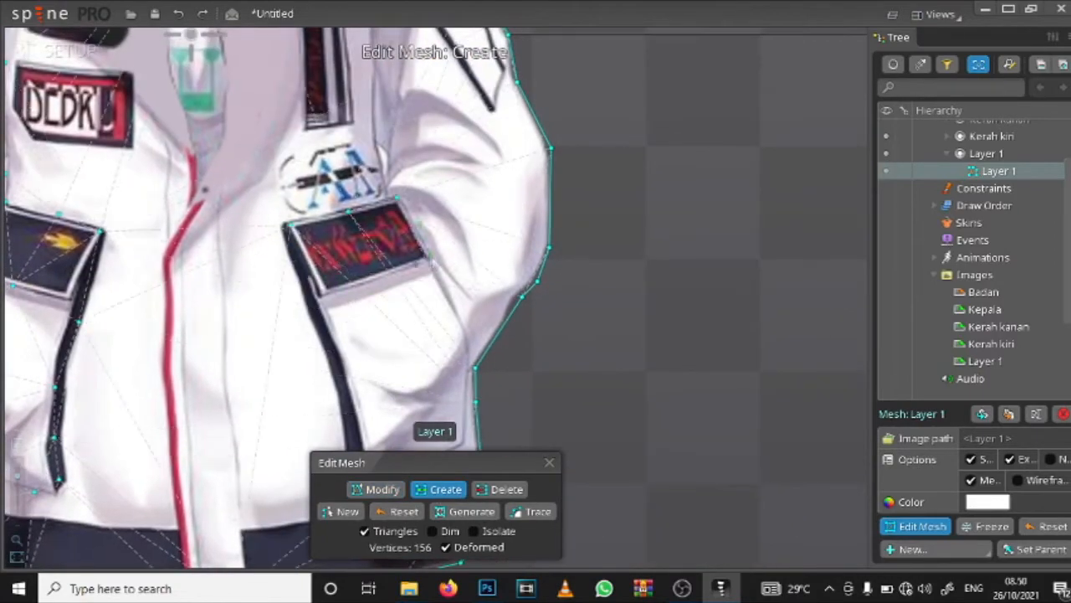
left_click(437, 278)
left_click(465, 337)
Step: Add mesh vertices along the red-lettered pocket's bottom edge and up its dark trim to the flap corner
left_click_drag(467, 345, 439, 221)
left_click(435, 320)
left_click(392, 344)
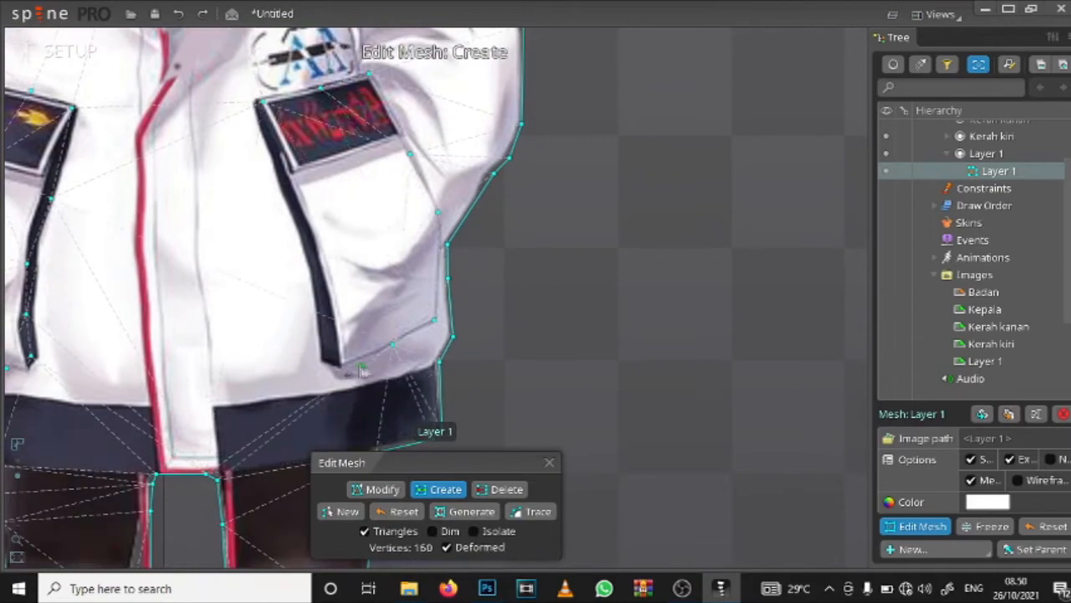
left_click(344, 361)
left_click(318, 364)
left_click(308, 268)
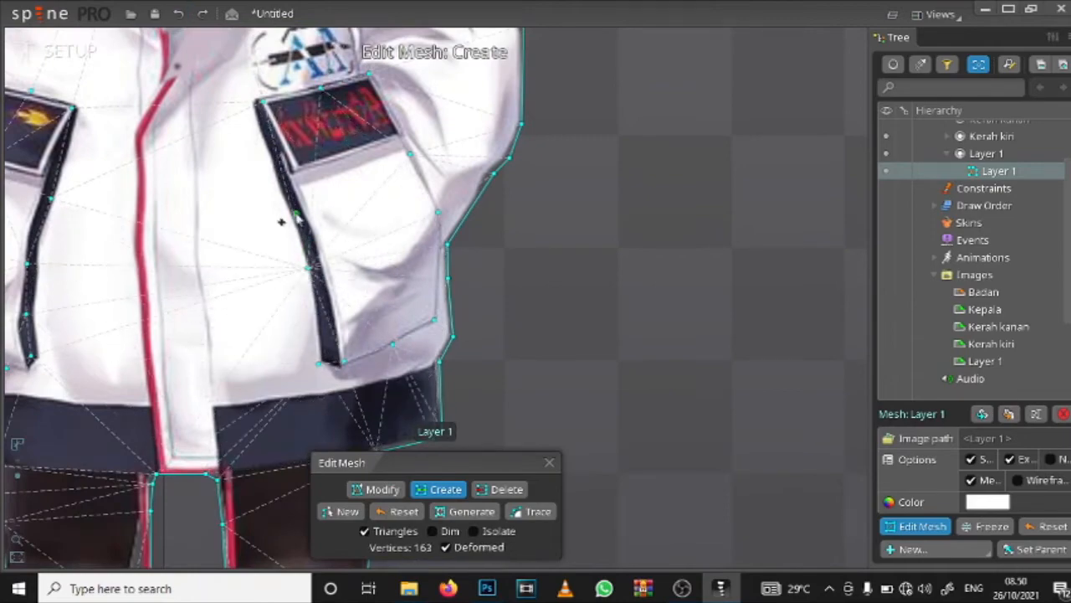
left_click(296, 214)
left_click(249, 105)
Step: Add mesh vertices around the narrow jacket opening with the green print above the zipper
left_click_drag(251, 112, 423, 367)
left_click(384, 489)
left_click(255, 158)
left_click(439, 490)
left_click_drag(459, 431, 395, 236)
left_click(349, 339)
left_click(379, 303)
left_click(385, 233)
left_click(373, 171)
Step: Add mesh vertices along both edges of the white inner shirt, up towards the shoulder
left_click_drag(444, 138, 467, 133)
left_click(328, 214)
left_click(307, 163)
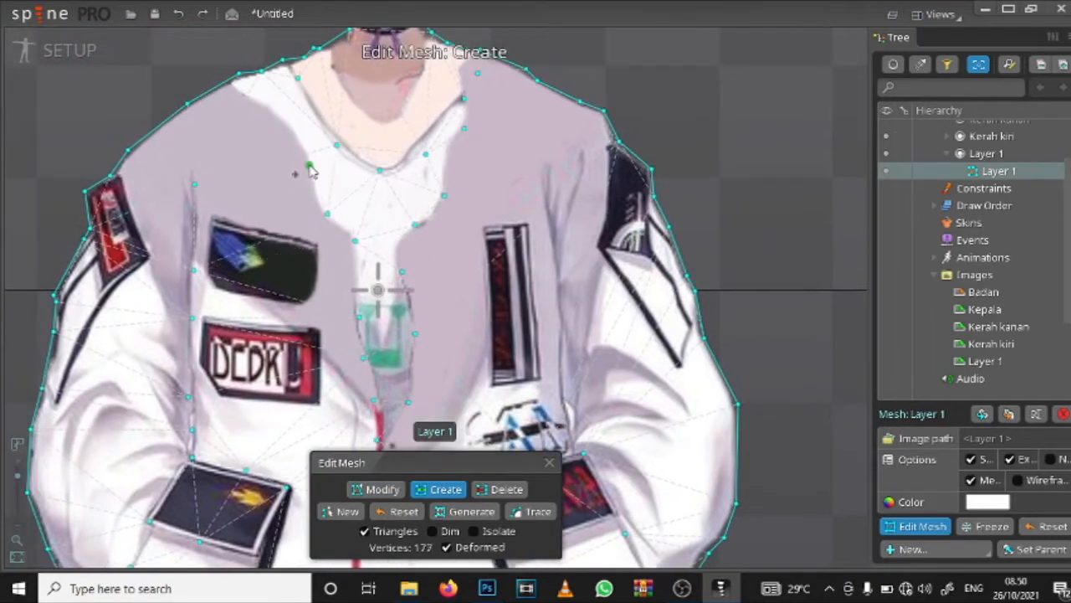
left_click(286, 118)
left_click(429, 159)
left_click(257, 101)
Step: Add mesh vertices along the jacket's red zipper line from the chest down towards the hem
left_click_drag(384, 400, 362, 112)
left_click(355, 182)
left_click(332, 226)
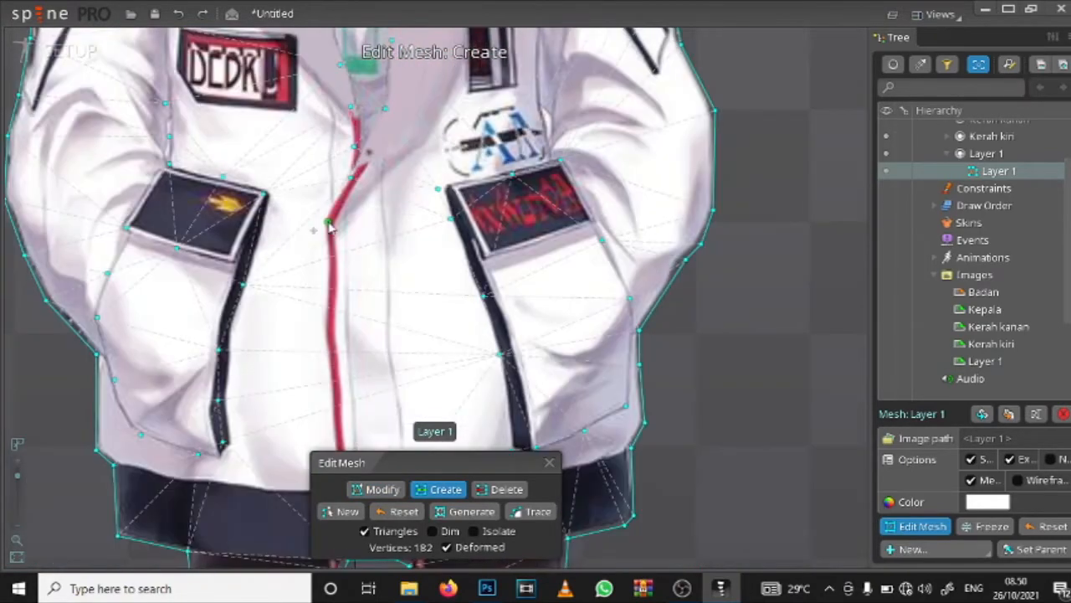
left_click(336, 288)
left_click_drag(331, 361, 337, 244)
left_click(349, 256)
left_click(350, 340)
left_click(360, 399)
Step: Add mesh vertices down the edge of the white front placket opposite the red zipper line
left_click_drag(366, 295, 336, 333)
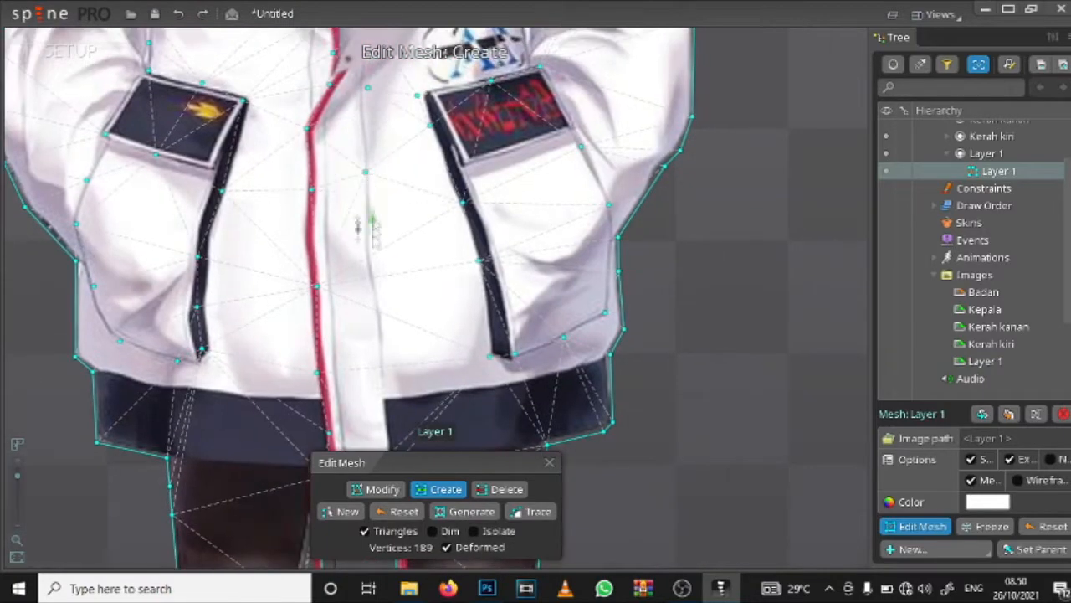
left_click(372, 244)
left_click(377, 319)
left_click_drag(380, 381, 381, 219)
left_click(384, 222)
left_click(391, 270)
Step: Add mesh vertices along the upper and lower edges of the dark hem below the red-lettered pocket
left_click(400, 243)
left_click(473, 239)
left_click(536, 223)
left_click(590, 212)
left_click(490, 301)
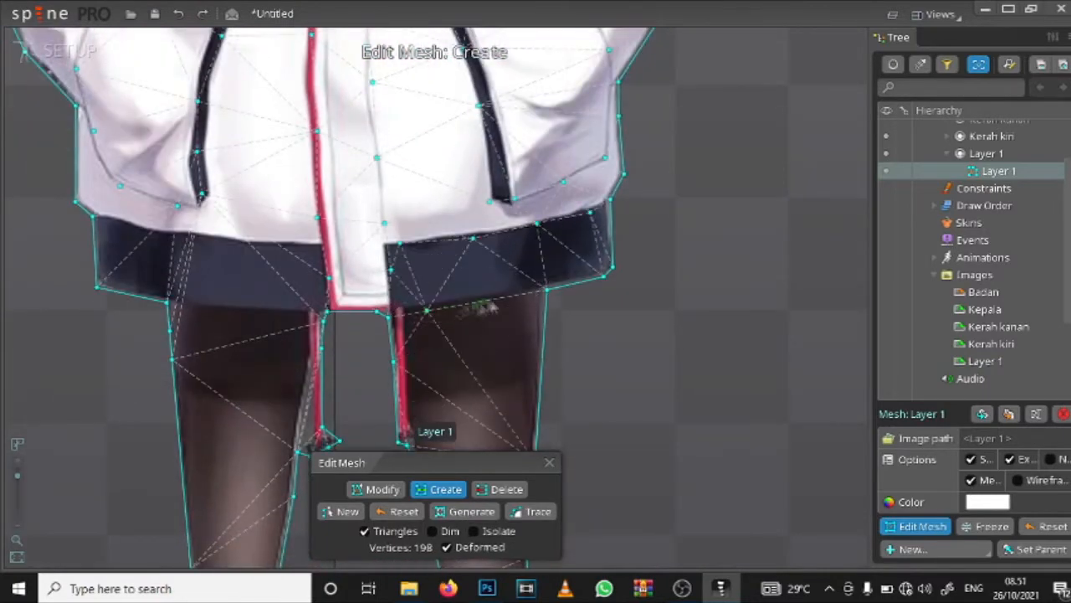
left_click(426, 311)
Step: Add mesh vertices along the dark hem on the yellow-emblem pocket's side of the zipper
left_click_drag(200, 303, 337, 301)
left_click(335, 300)
left_click(417, 306)
left_click(332, 235)
left_click_drag(343, 205, 318, 120)
left_click_drag(376, 435, 425, 96)
mouse_move(419, 377)
left_mouse_down()
mouse_move(435, 50)
mouse_move(430, 382)
left_mouse_up()
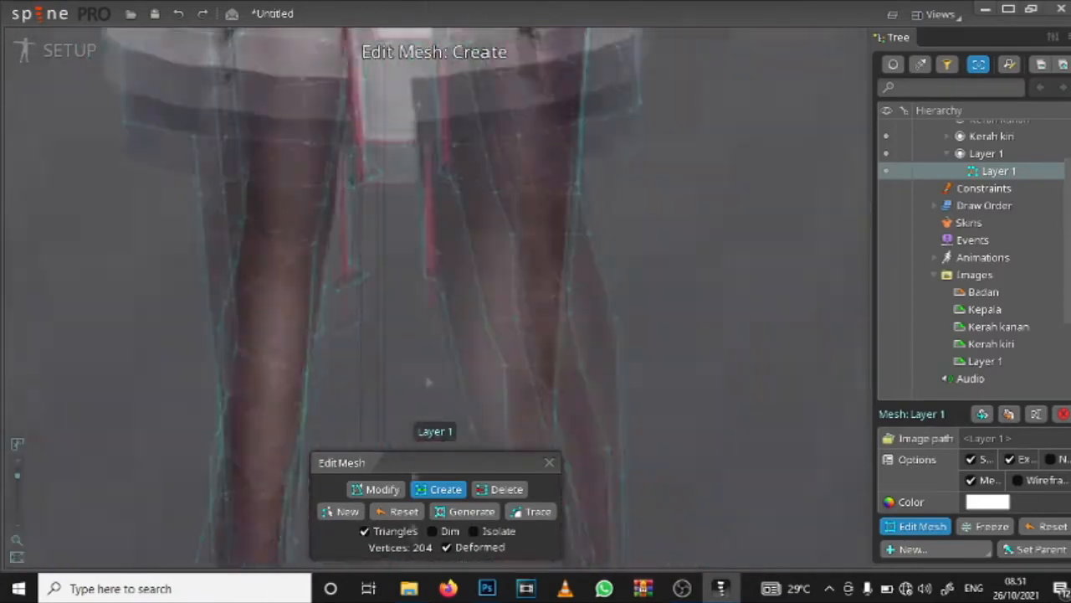
left_click_drag(418, 67, 317, 127)
left_click(449, 179)
left_click(505, 257)
left_click(532, 295)
key("ctrl+z")
key("ctrl+z")
key("ctrl+z")
Step: Add interior mesh vertices down the red-patched sleeve, from the shoulder past the patch to the forearm folds
left_click_drag(172, 252, 523, 243)
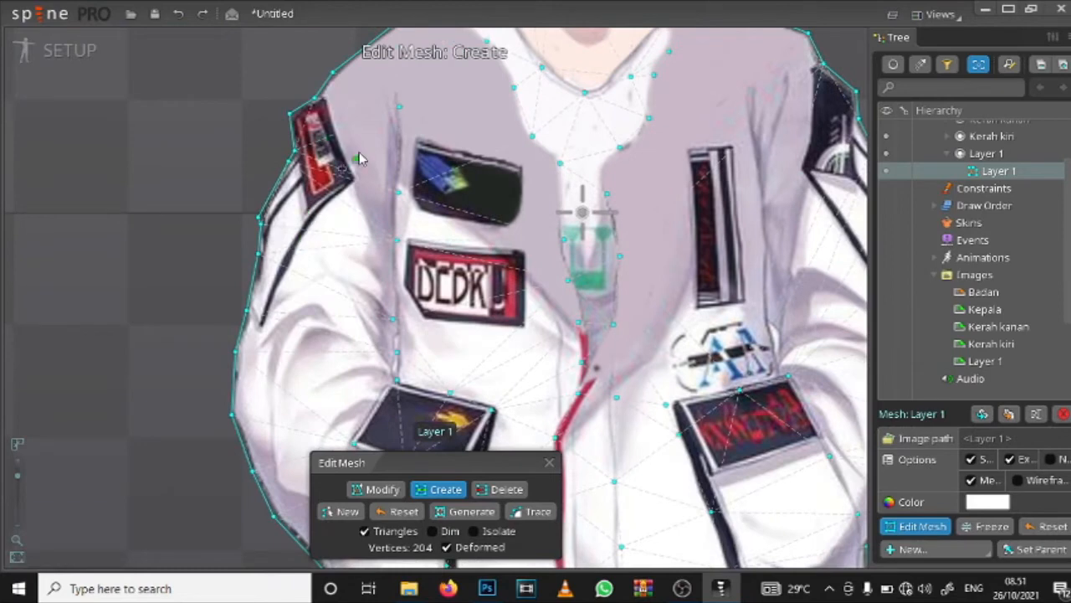
left_click_drag(364, 125, 348, 149)
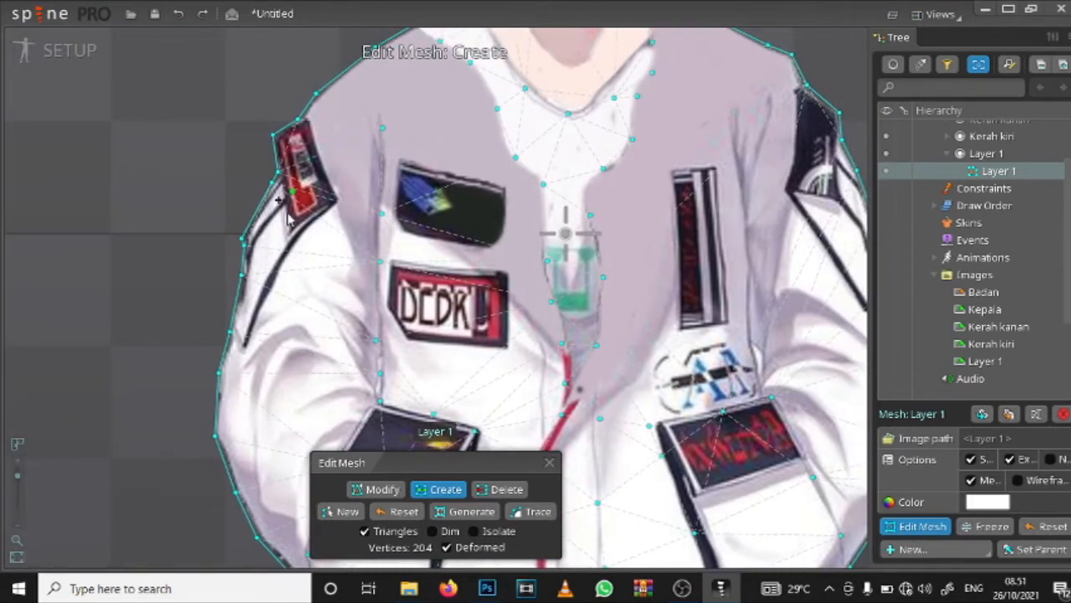
left_click_drag(311, 171, 296, 161)
left_click(330, 119)
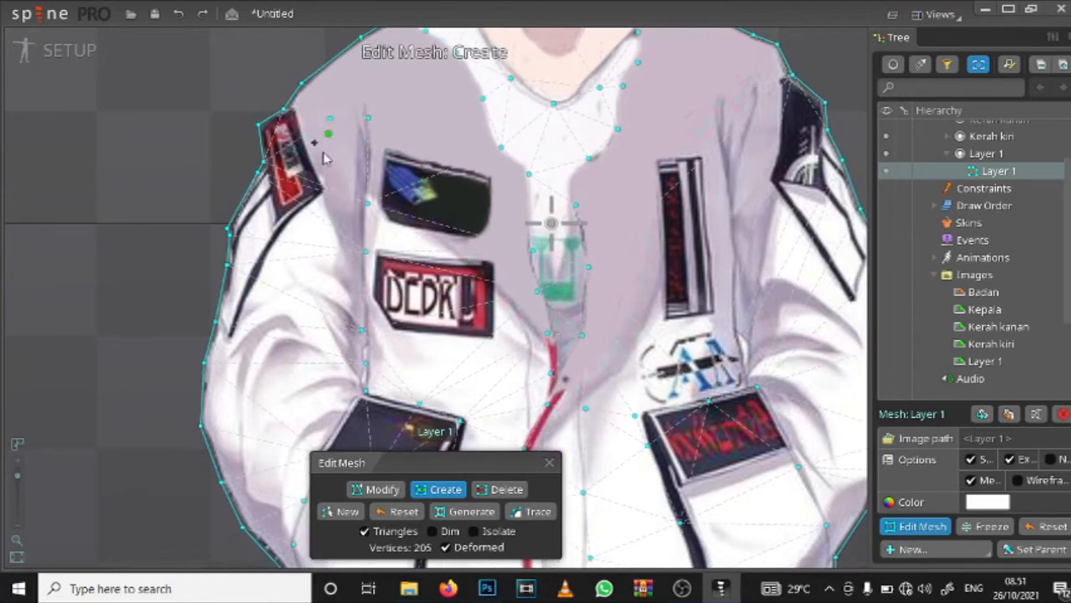
left_click(304, 197)
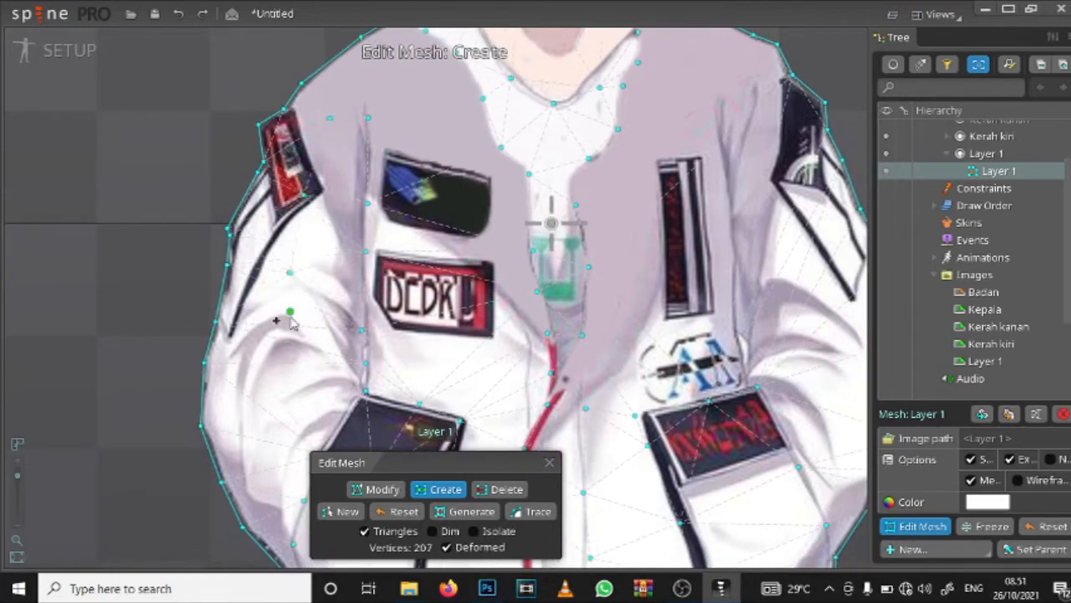
left_click_drag(293, 362, 247, 186)
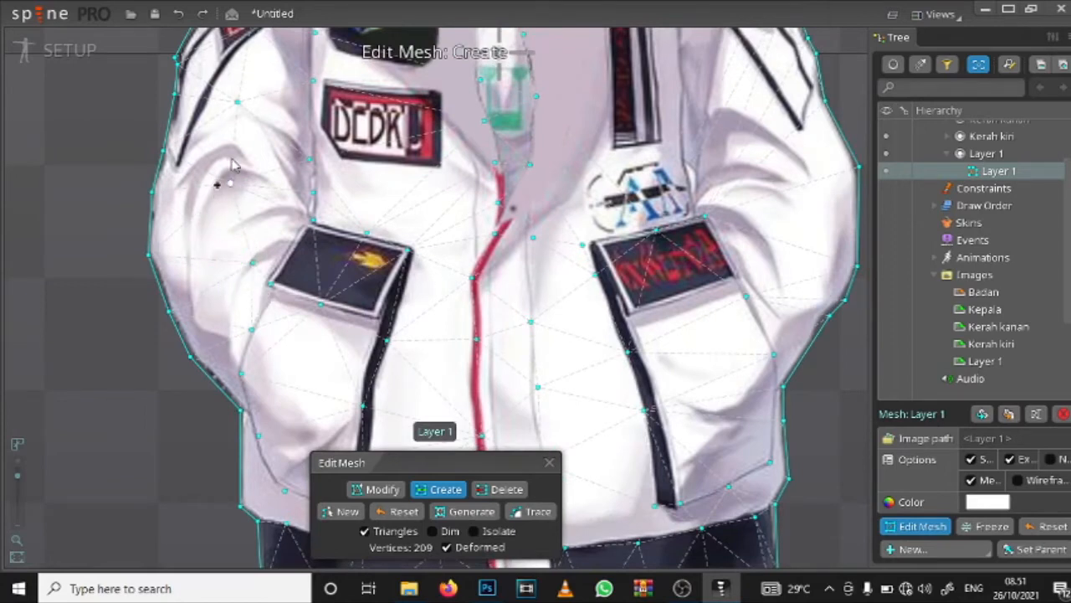
left_click_drag(289, 144, 271, 180)
left_click_drag(243, 240, 78, 256)
left_click_drag(224, 174, 230, 267)
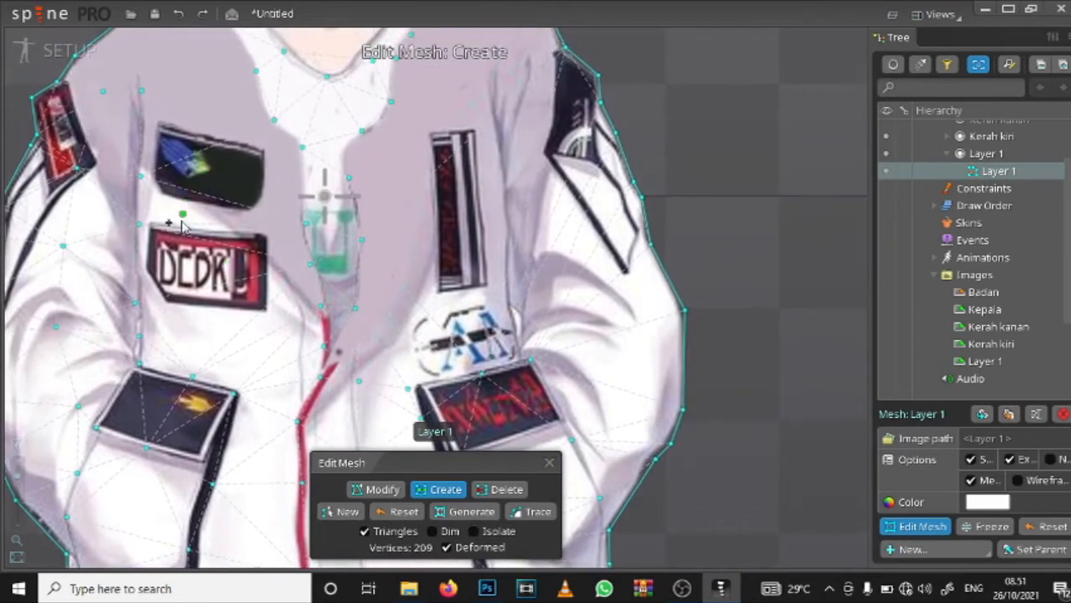
Step: Add interior mesh vertices around the two stacked chest patches and in the white area above the yellow-emblem pocket
left_click(238, 136)
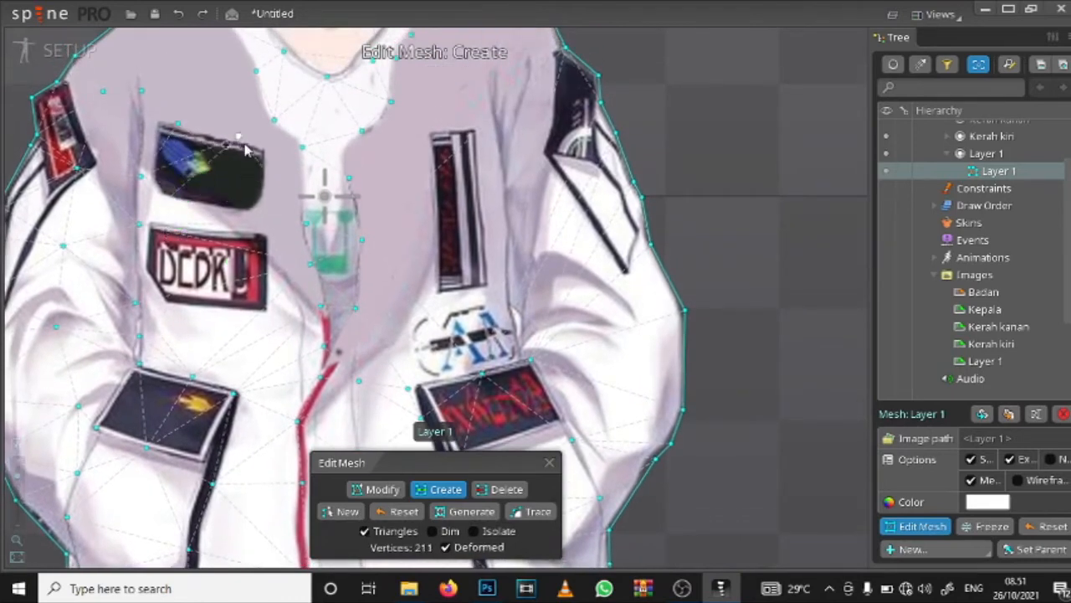
left_click(175, 240)
left_click(263, 260)
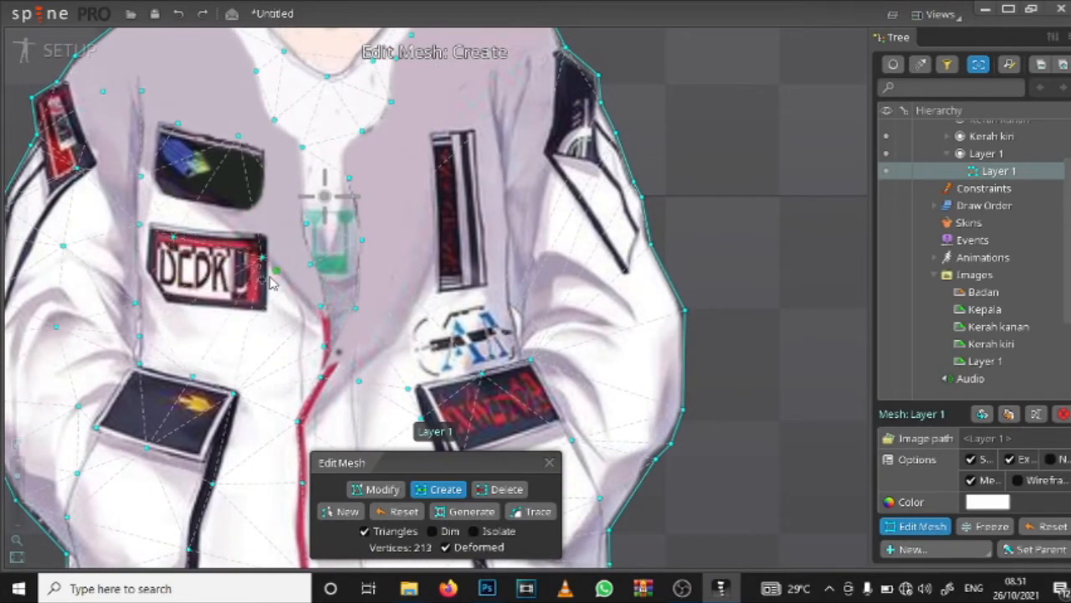
left_click_drag(191, 361, 216, 233)
left_click(215, 227)
left_click(297, 238)
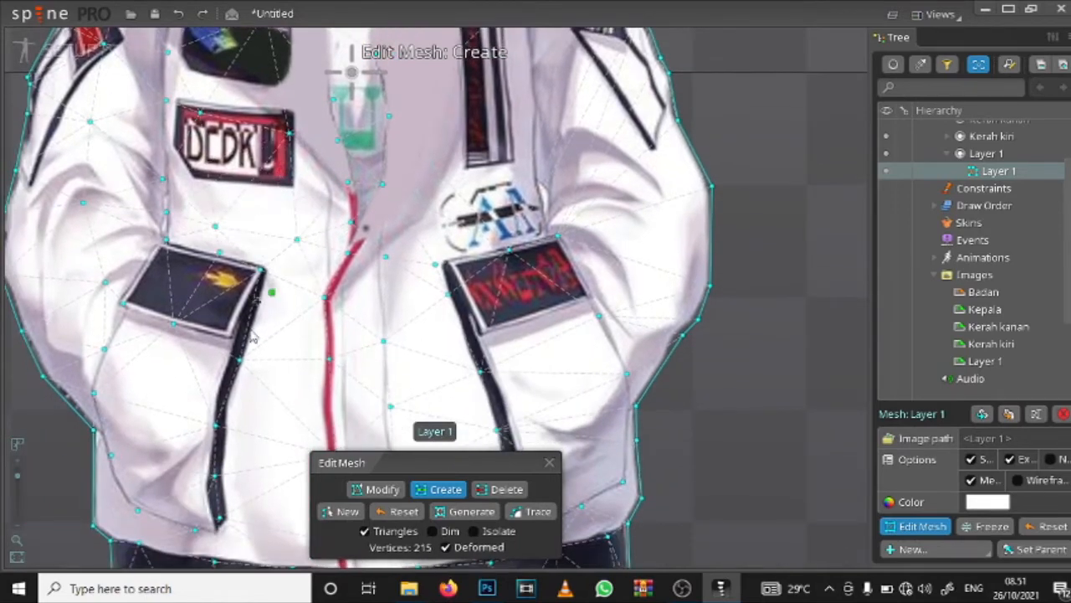
Step: Add interior mesh vertices down the white fabric beneath both the yellow-emblem and red-lettered pocket flaps
left_click_drag(258, 344, 301, 170)
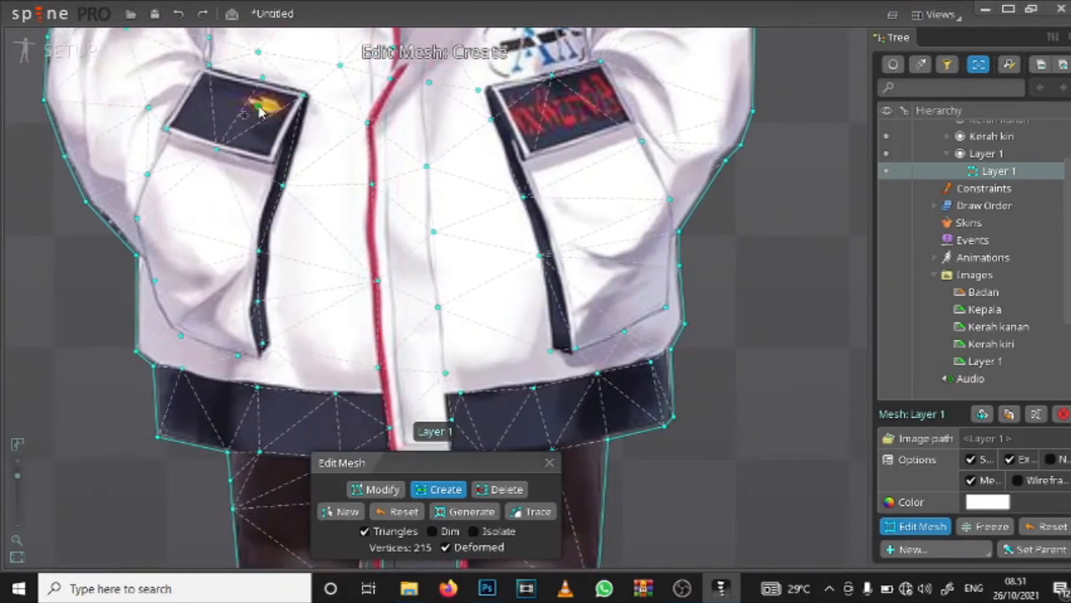
left_click(207, 188)
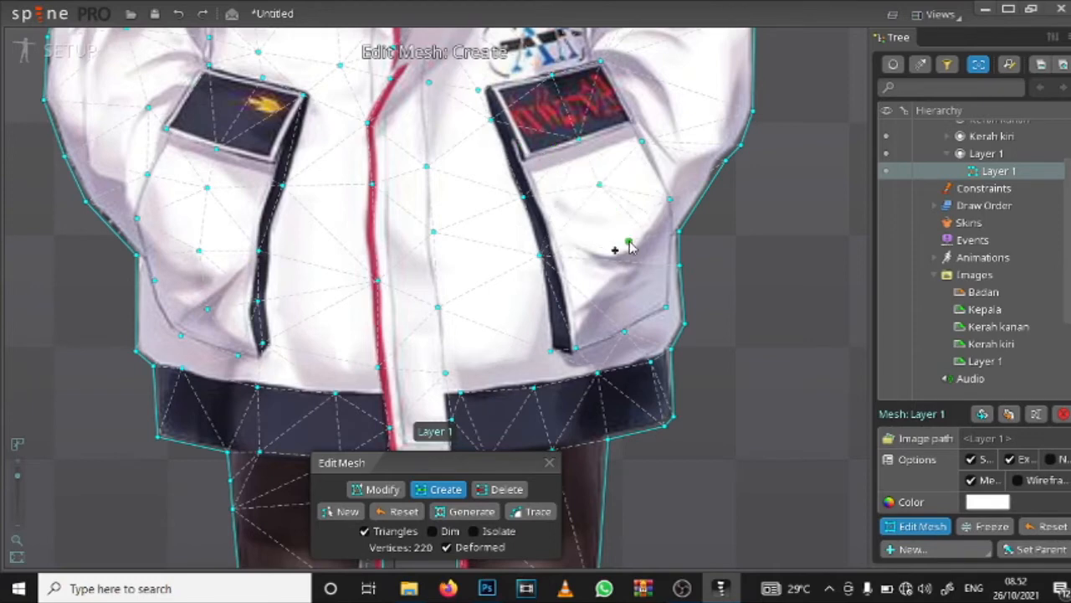
left_click(625, 244)
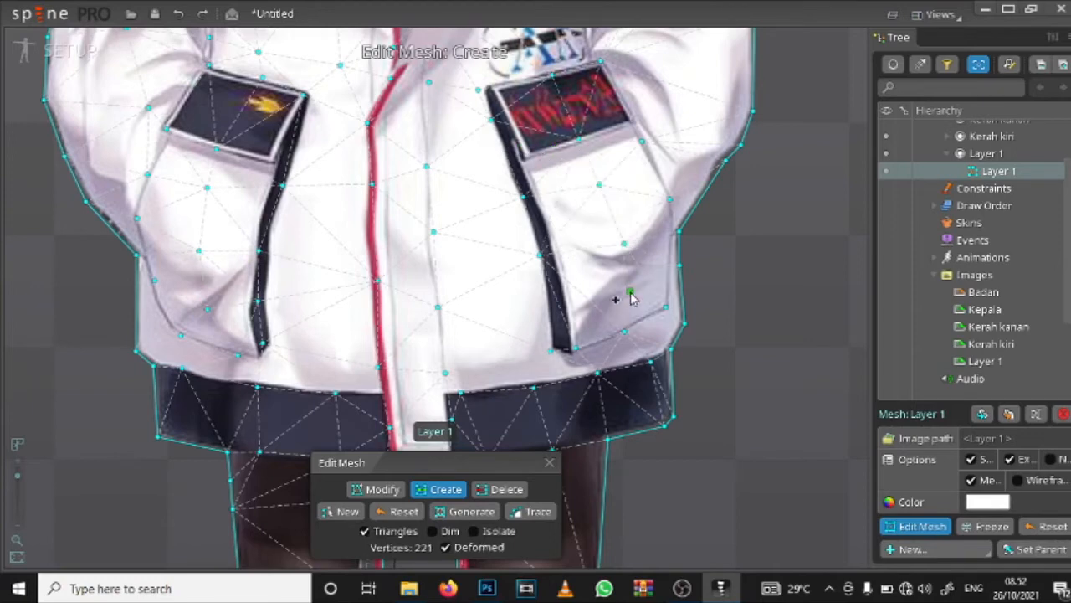
left_click(631, 295)
mouse_move(676, 220)
left_mouse_down()
mouse_move(649, 316)
mouse_move(679, 207)
left_mouse_up()
left_click_drag(500, 228, 517, 265)
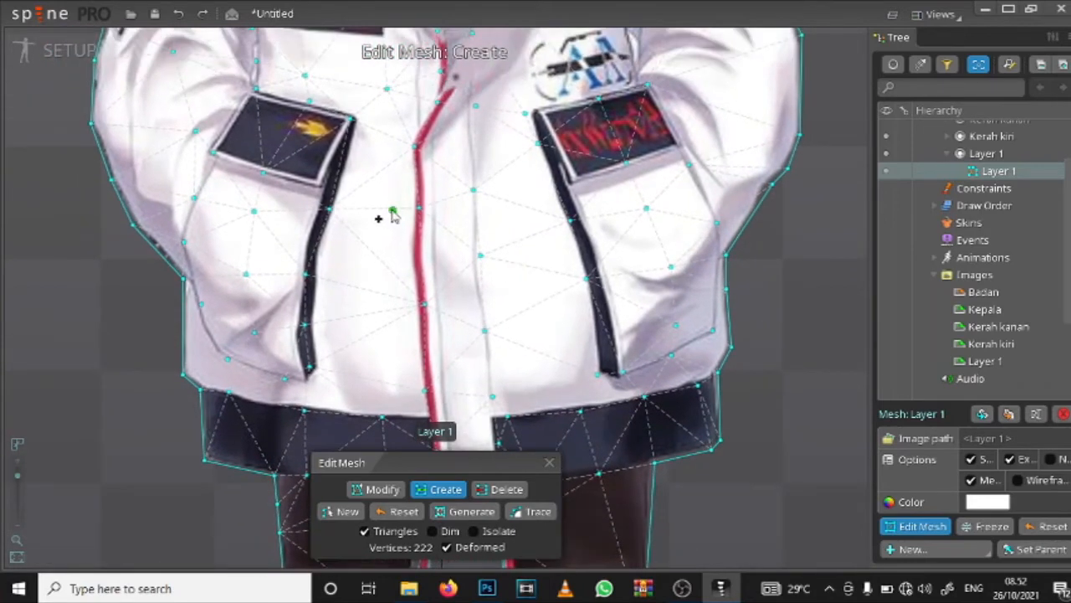
left_click_drag(389, 255, 420, 56)
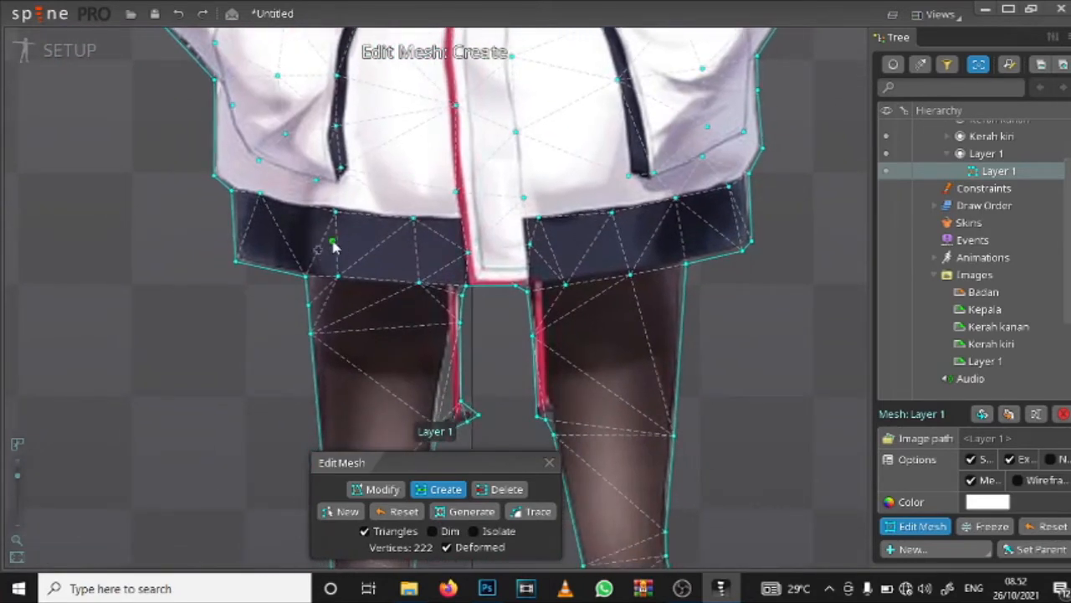
left_click(281, 239)
left_click(349, 244)
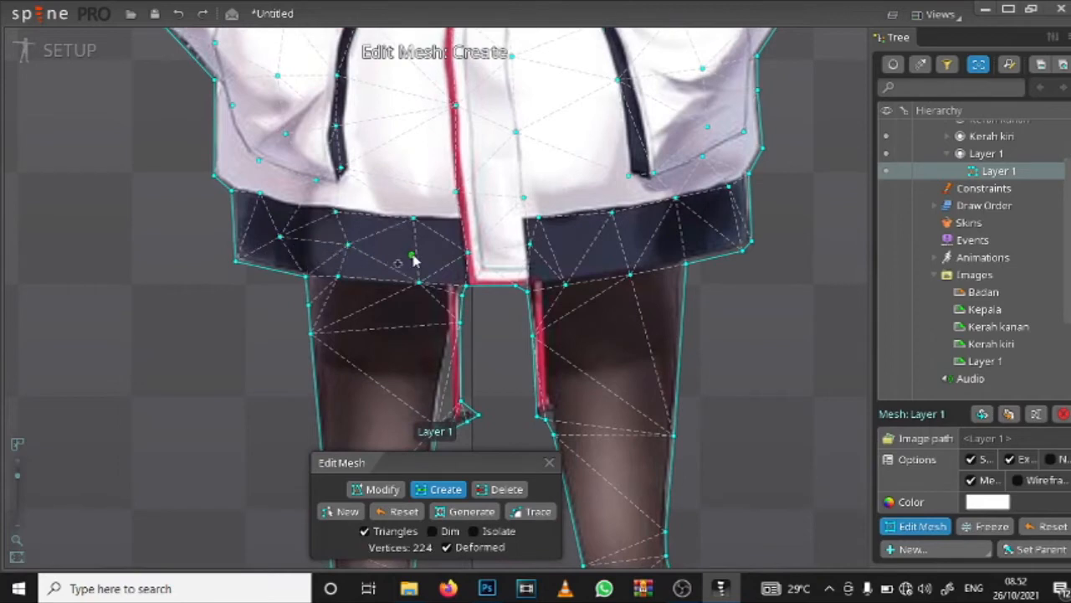
key("ctrl+z")
key("ctrl+z")
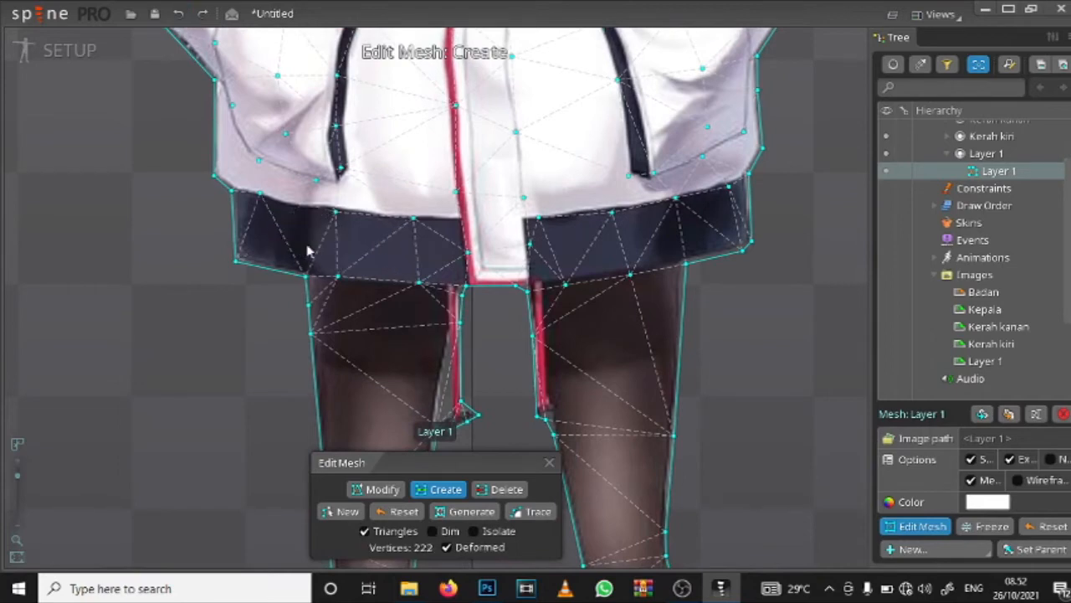
Step: Add a row of mesh vertices along the middle of the jacket's dark hem on both sides of the zipper
left_click(321, 247)
left_click(273, 229)
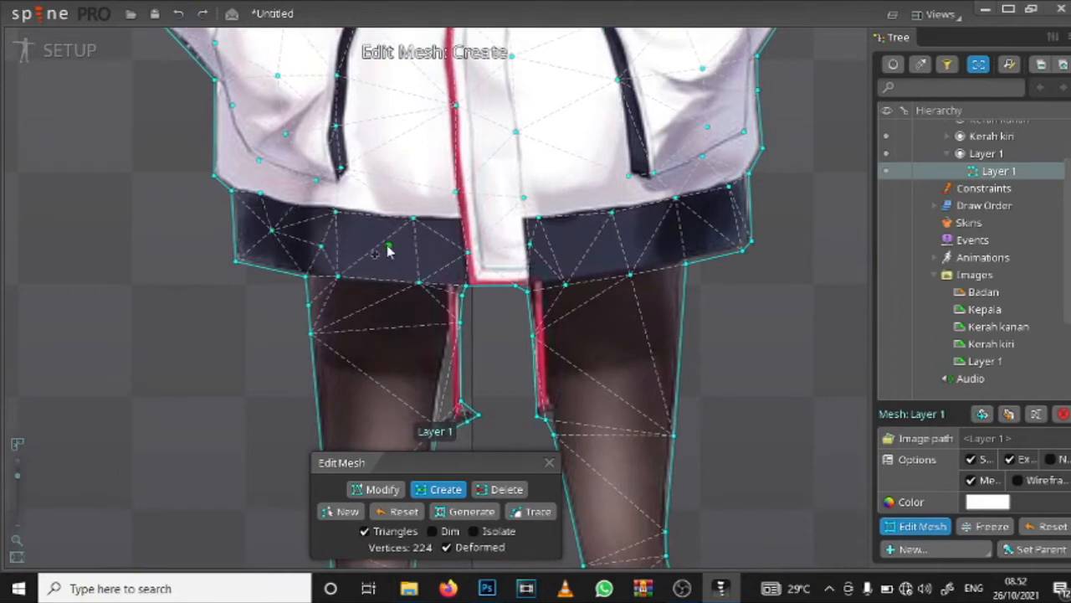
left_click(387, 246)
left_click(436, 248)
left_click(571, 247)
left_click(624, 238)
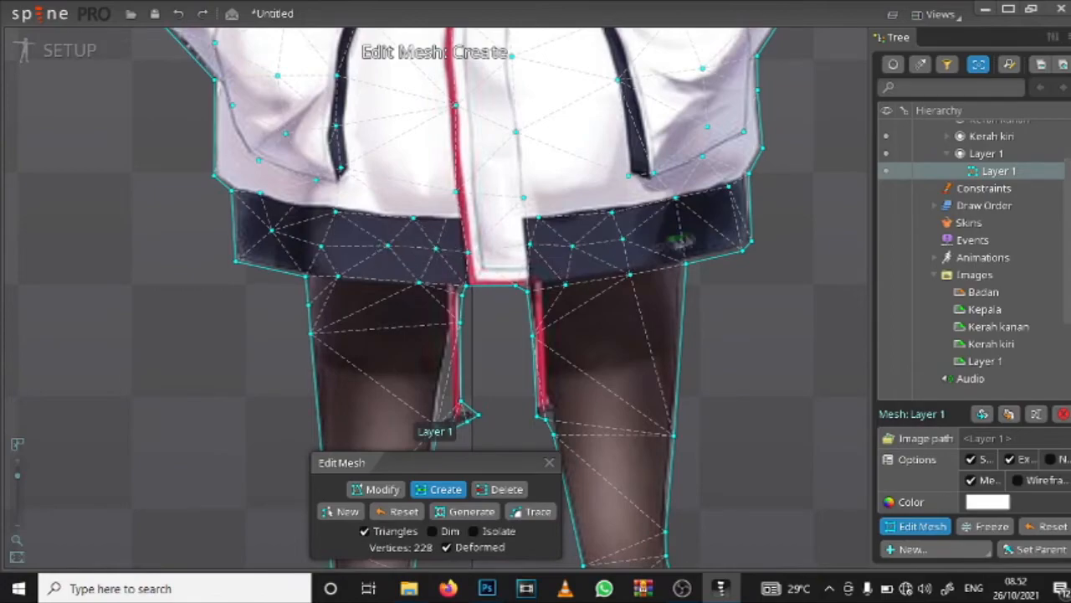
left_click(694, 230)
left_click(736, 218)
scroll(737, 222, "down", 2)
scroll(616, 247, "up", 2)
left_click(592, 211)
left_click(111, 222)
scroll(283, 301, "down", 2)
scroll(289, 310, "up", 1)
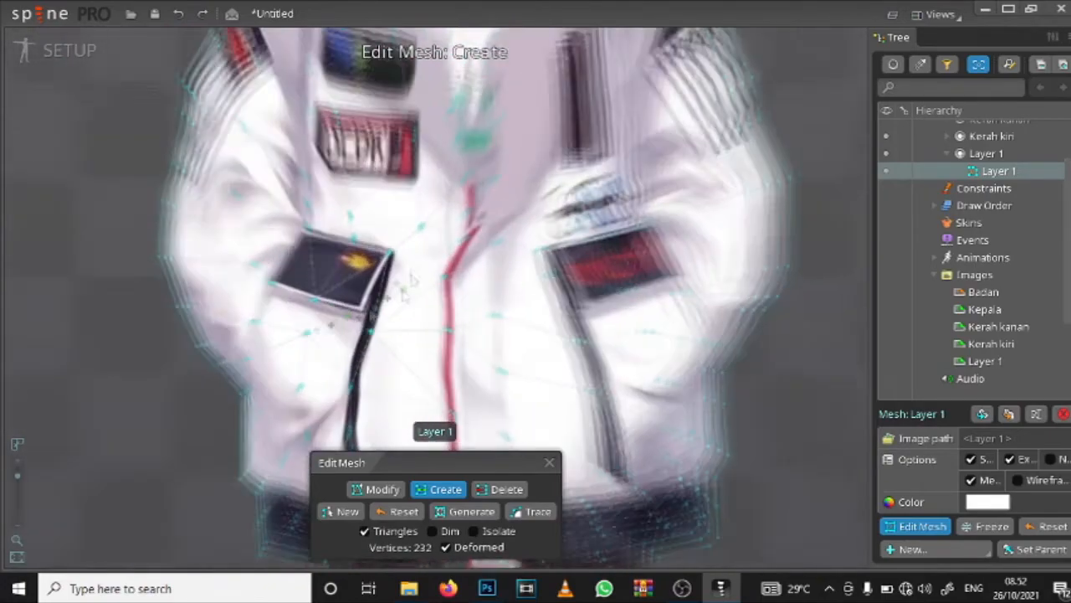
Step: Add interior mesh vertices down the center of the leg below the yellow-emblem pocket, from thigh through knee to calf
scroll(509, 293, "down", 3)
scroll(419, 335, "up", 2)
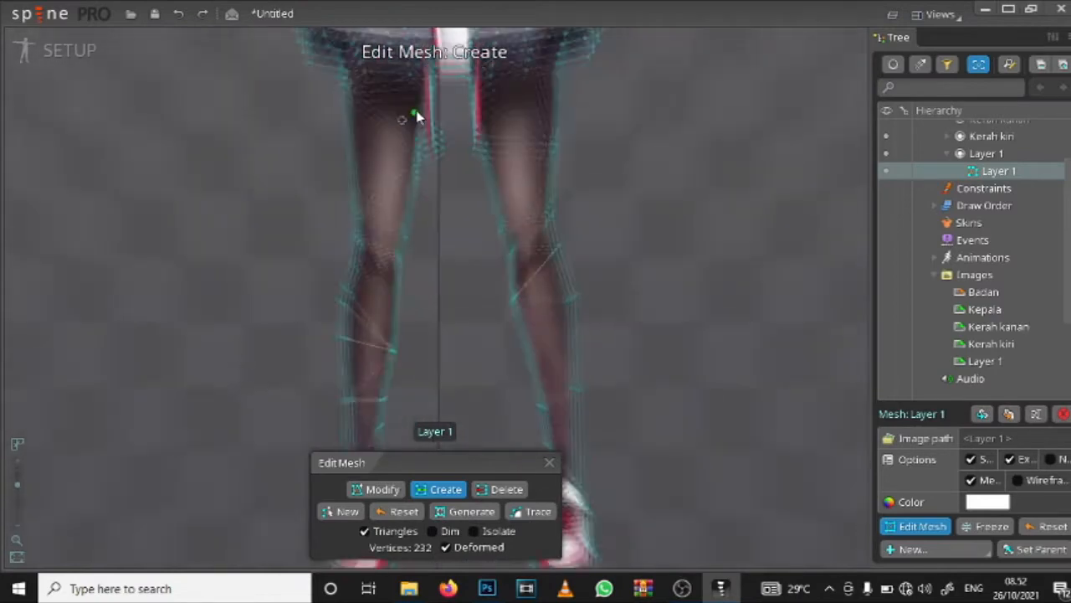
scroll(414, 115, "down", 1)
left_click(405, 98)
left_click(405, 139)
left_click_drag(404, 161, 412, 98)
left_click(410, 101)
left_click(408, 148)
left_click(406, 189)
left_click(402, 222)
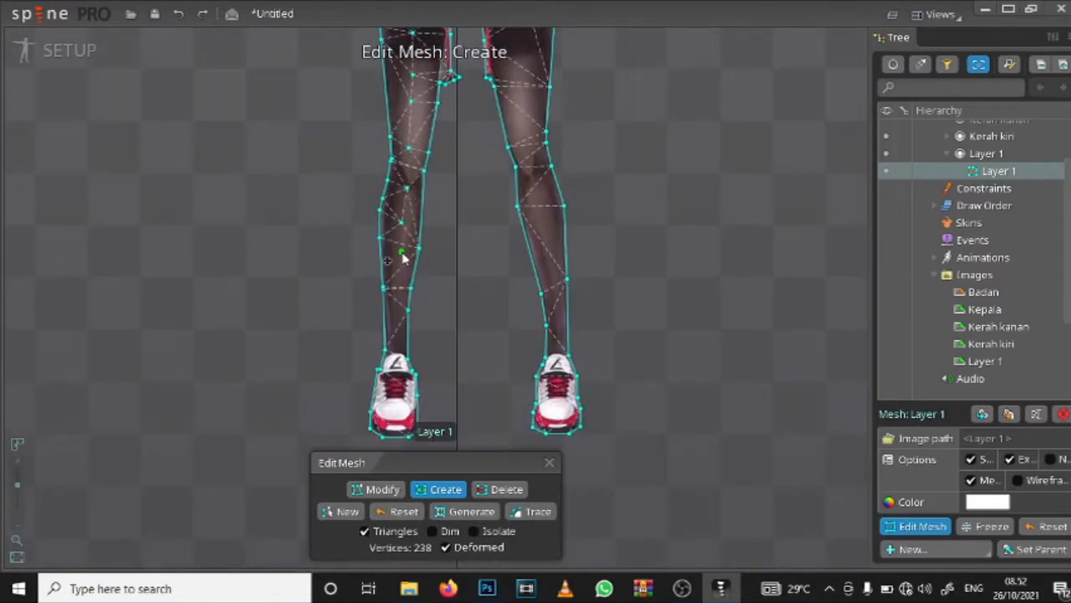
left_click(402, 256)
scroll(408, 185, "up", 3)
left_click(405, 160)
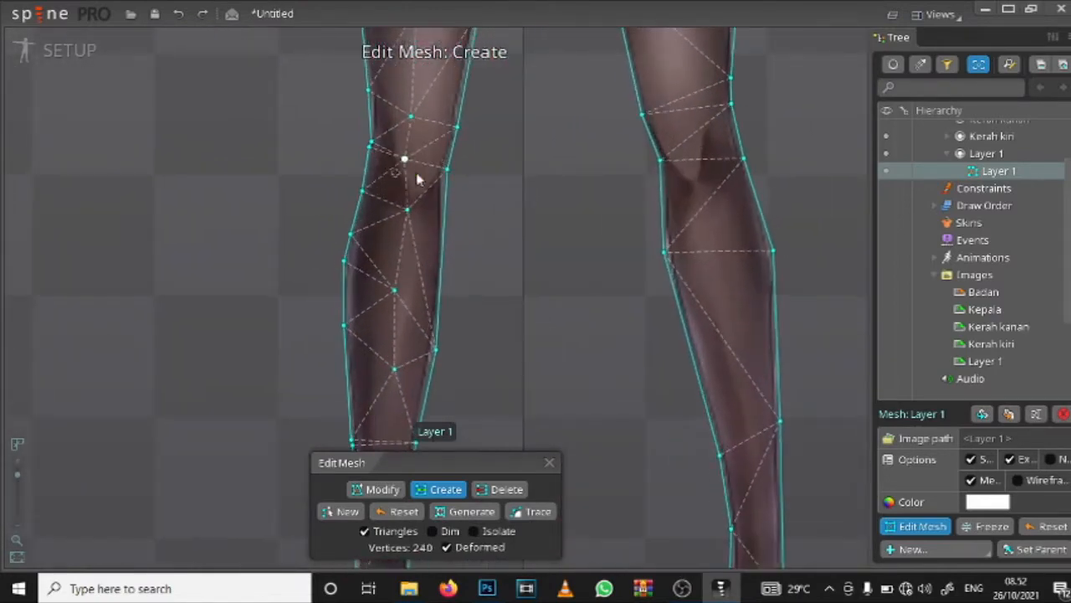
Step: Continue the center line of mesh vertices down that leg's lower calf and ankle into the sneaker
left_click_drag(395, 372, 441, 163)
left_click(435, 215)
left_click(429, 308)
left_click(429, 373)
left_click_drag(427, 423, 407, 452)
left_click(441, 252)
left_click(440, 325)
left_click(403, 282)
Step: Add interior mesh vertices down the center of the other leg's thigh and across its knee
left_click_drag(494, 34, 308, 234)
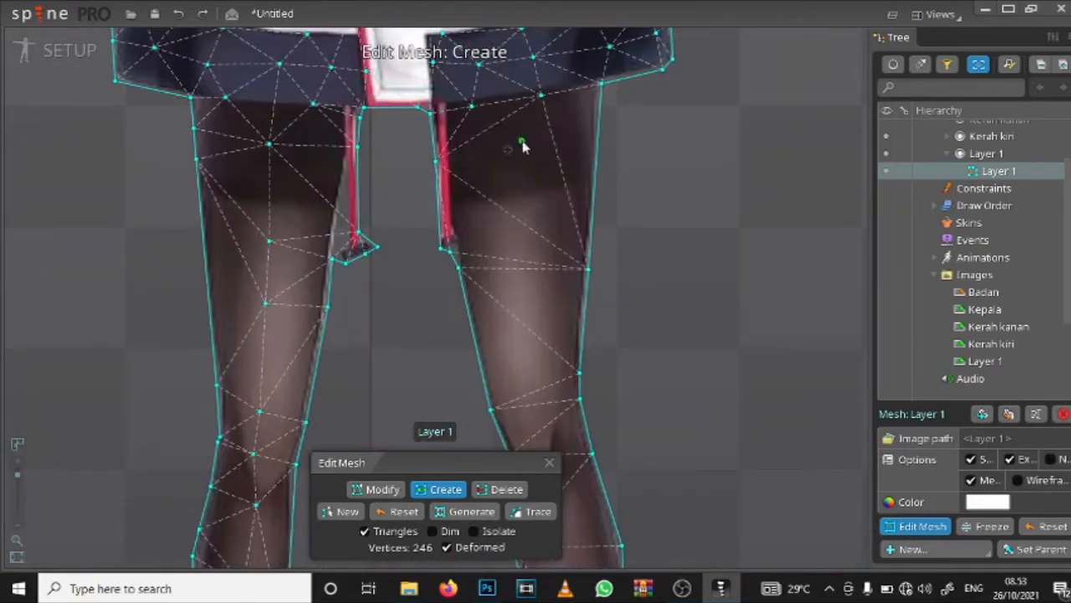
left_click(523, 148)
left_click(525, 238)
left_click(526, 322)
left_click_drag(534, 392, 459, 202)
left_click(461, 203)
left_click(469, 243)
left_click(477, 281)
Step: Add interior mesh vertices down the second leg's calf and ankle to the sneaker
left_click_drag(509, 313, 494, 179)
left_click(493, 259)
left_click_drag(505, 342, 512, 224)
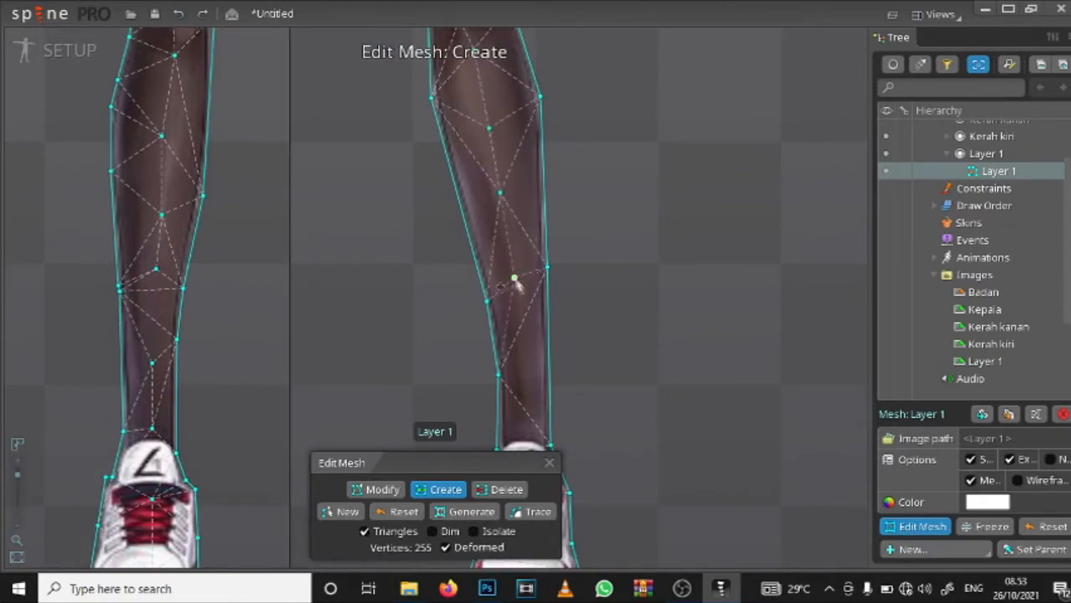
left_click_drag(523, 355, 516, 200)
left_click(519, 254)
left_click_drag(519, 326, 519, 231)
left_click(518, 324)
Step: Add extra mesh vertices on the outline edges of both legs where the existing points are widely spaced
left_click_drag(502, 159, 524, 367)
left_click(478, 163)
left_click(561, 153)
left_click_drag(536, 138, 560, 357)
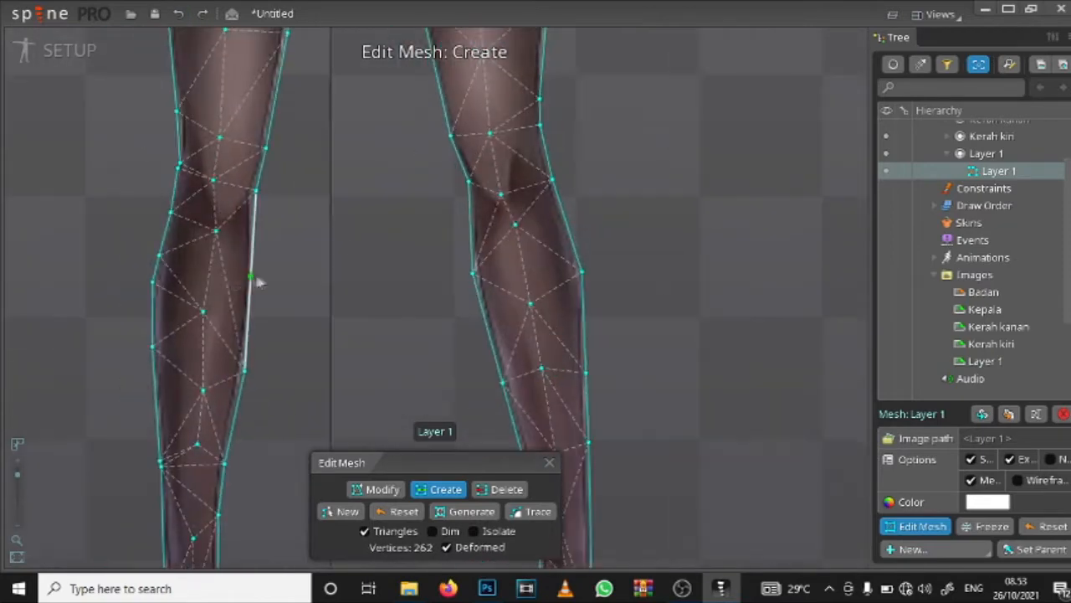
left_click(252, 277)
left_click_drag(335, 142, 355, 322)
left_click(452, 237)
left_click_drag(510, 142, 498, 314)
left_click(541, 261)
left_click(165, 365)
Step: Examine the Layer 1 mesh over the legs, the jacket and the whole body for vertex coverage
scroll(552, 184, "down", 1)
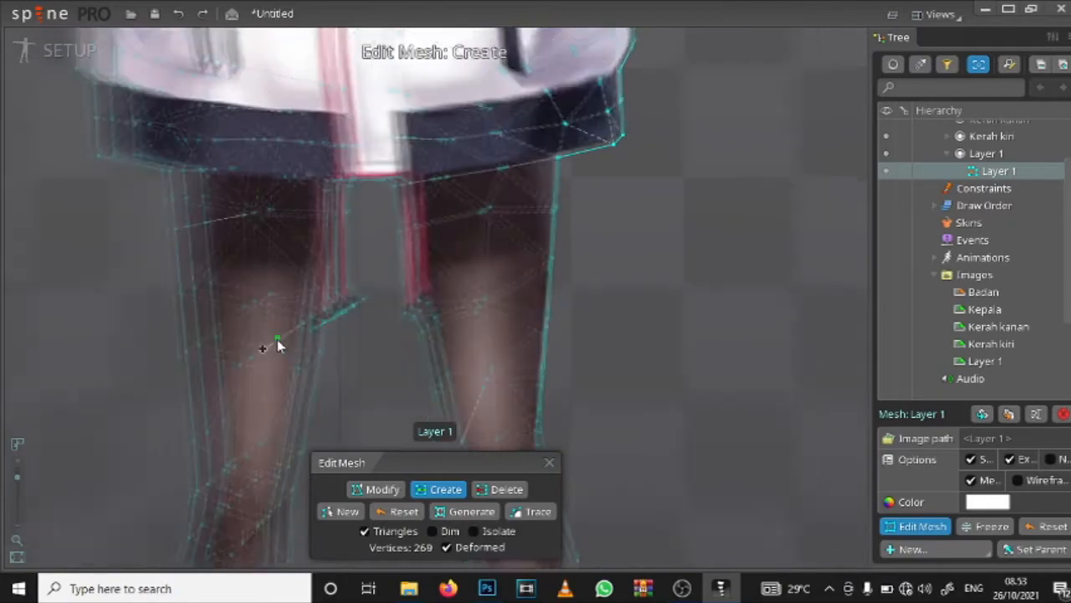
scroll(278, 345, "down", 5)
left_click_drag(279, 345, 426, 256)
scroll(426, 256, "up", 3)
left_click_drag(516, 269, 485, 263)
scroll(485, 263, "down", 3)
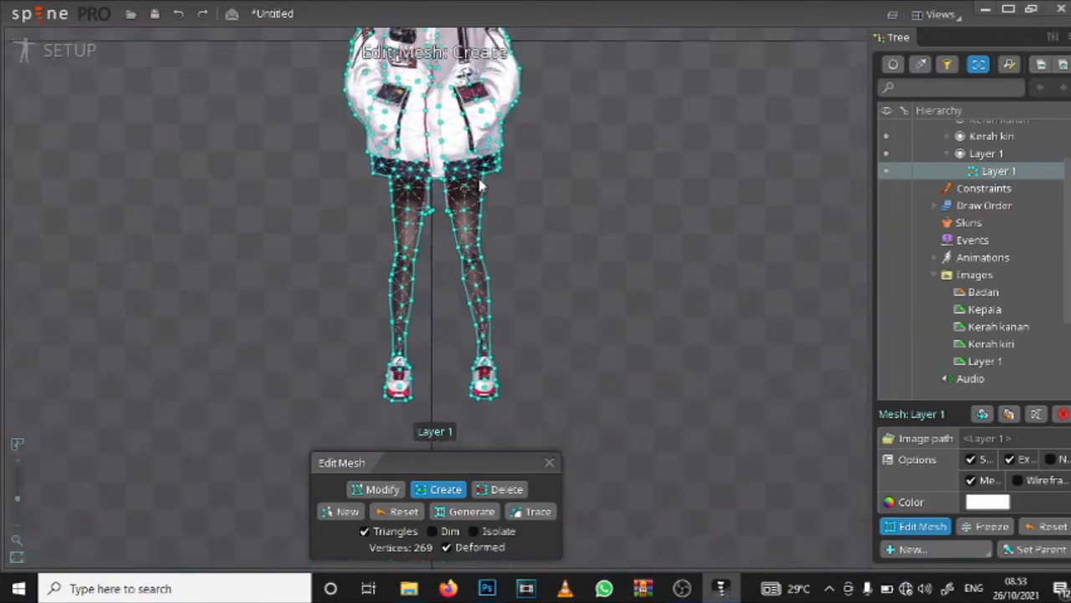
left_click_drag(440, 132, 411, 263)
scroll(418, 251, "up", 4)
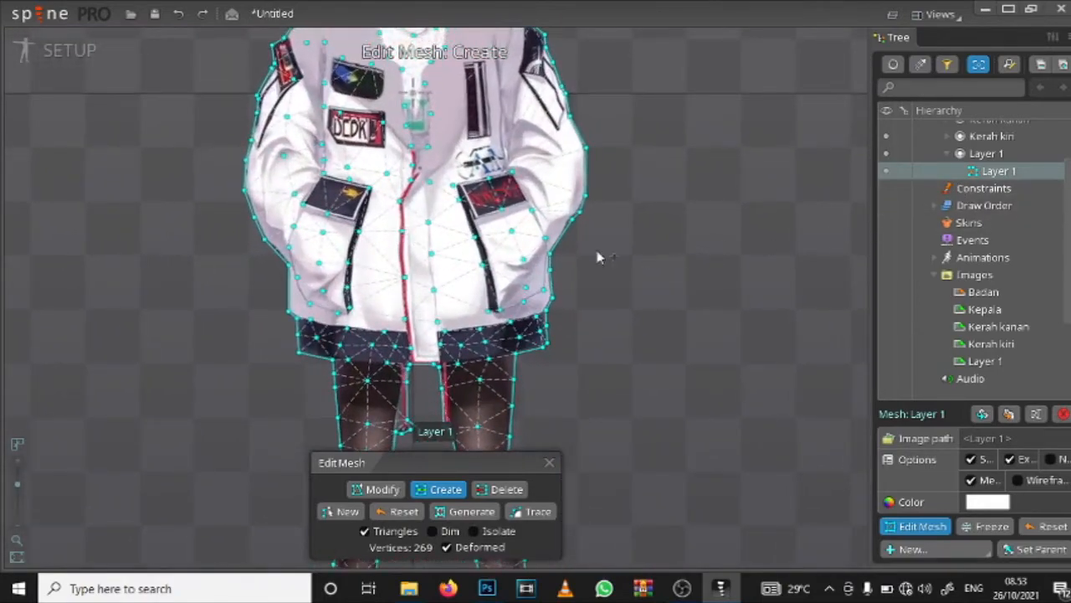
scroll(597, 252, "down", 1)
scroll(593, 245, "down", 3)
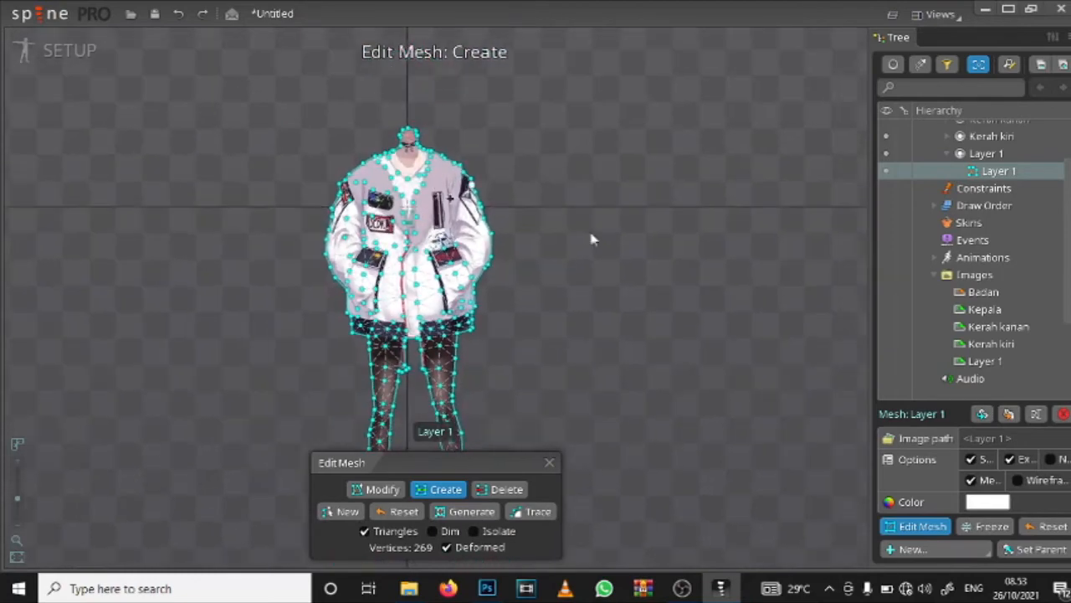
Step: Finish editing the Layer 1 mesh and inspect its vertices on the full body and the jacket front
left_click(549, 464)
scroll(488, 301, "down", 2)
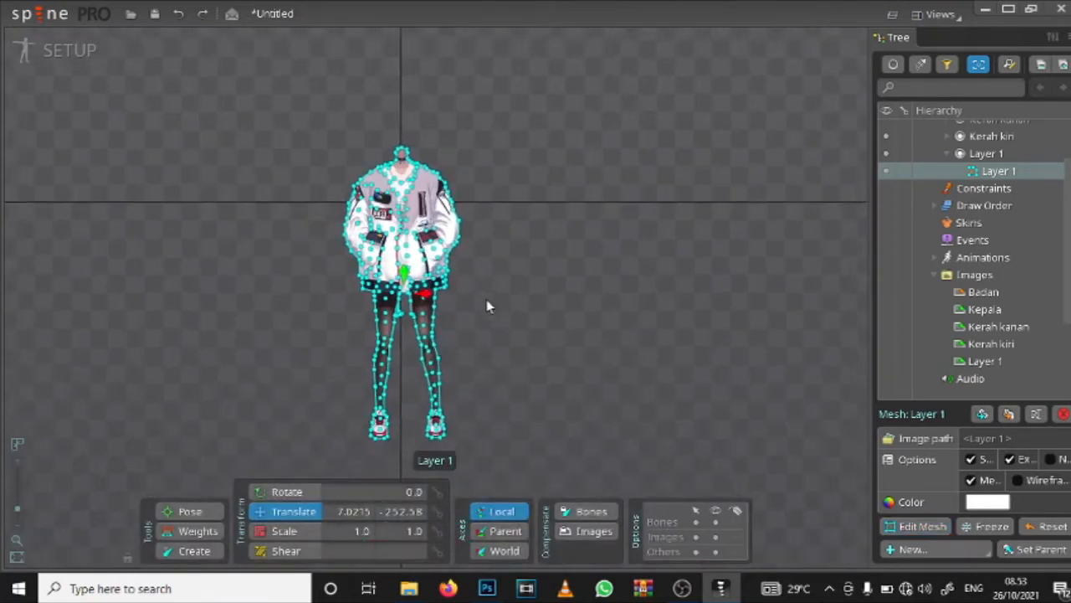
scroll(478, 335, "up", 4)
left_click_drag(471, 296, 801, 342)
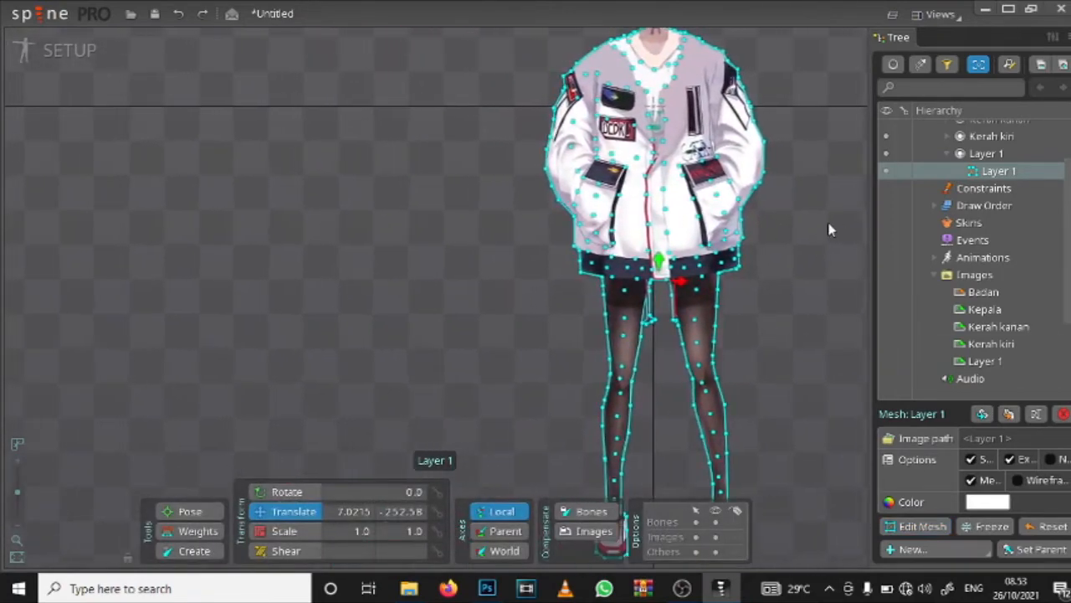
left_click_drag(830, 230, 553, 362)
scroll(363, 261, "up", 3)
scroll(363, 261, "up", 5)
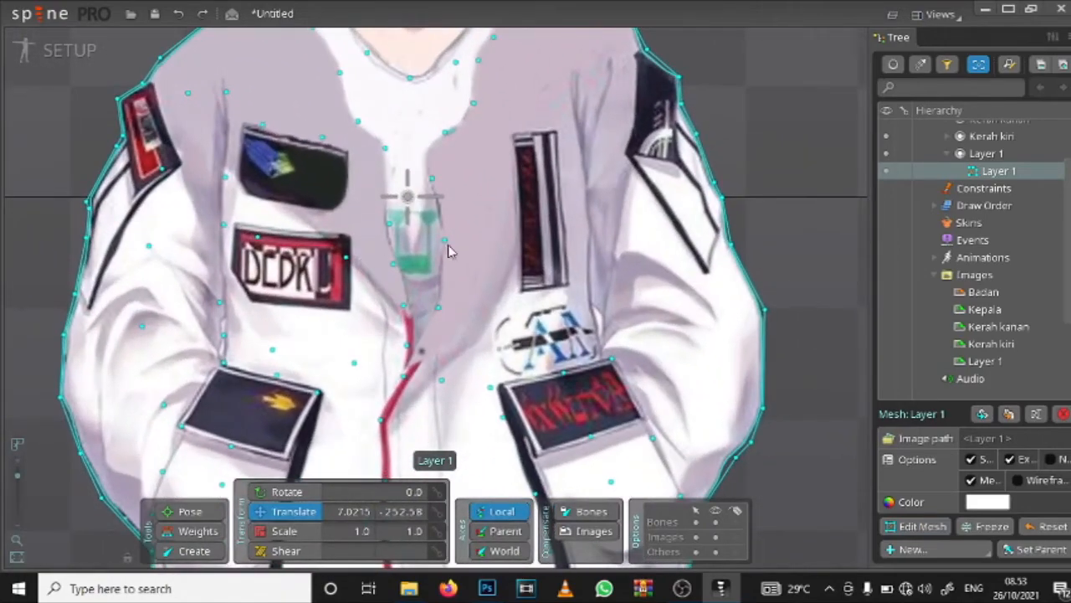
scroll(426, 264, "down", 6)
scroll(412, 280, "down", 4)
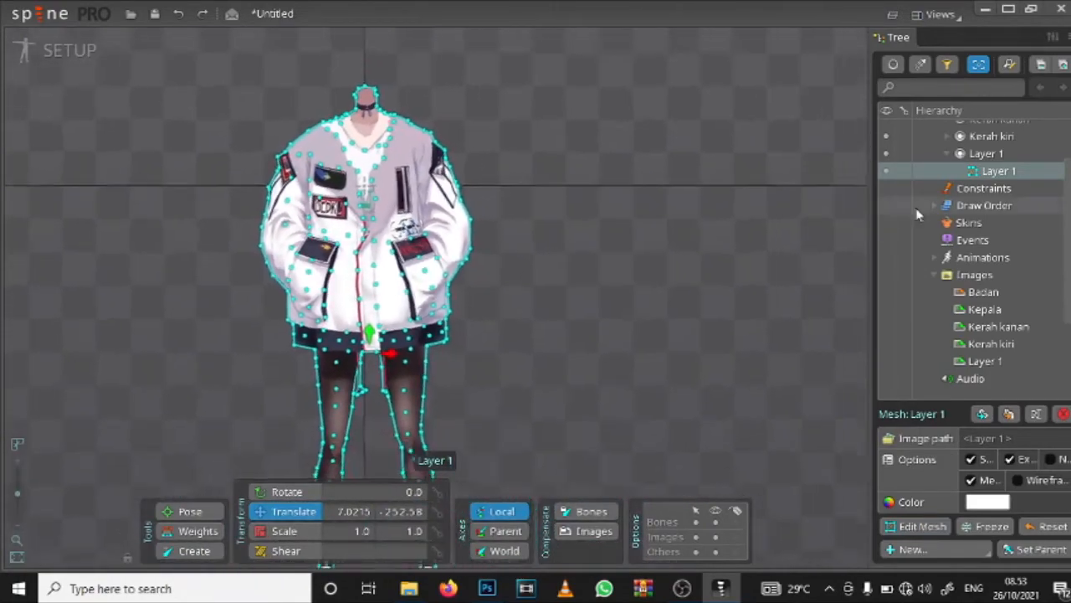
Step: Make the Kerah kanan, Kepala and Kerah kiri meshes visible again and expand their slots in the hierarchy
scroll(916, 209, "up", 3)
left_click(886, 181)
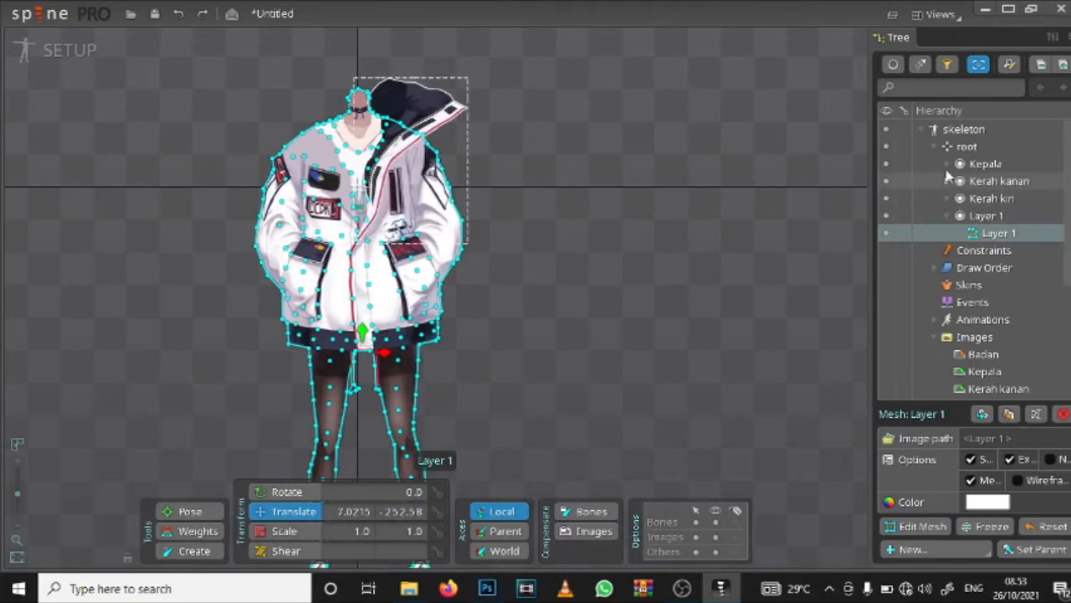
left_click(947, 163)
left_click(886, 180)
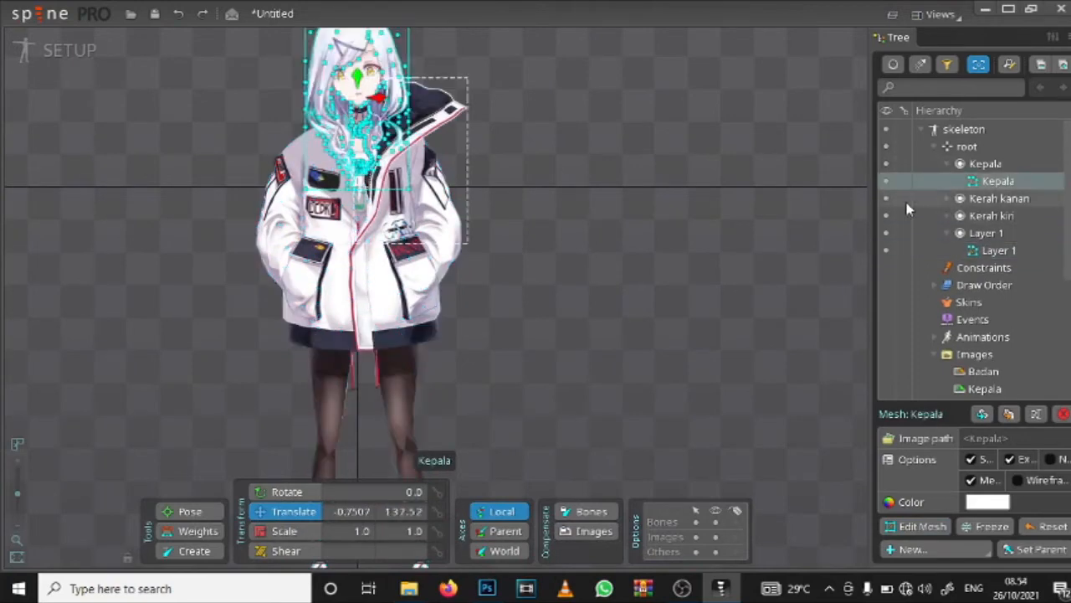
left_click(949, 215)
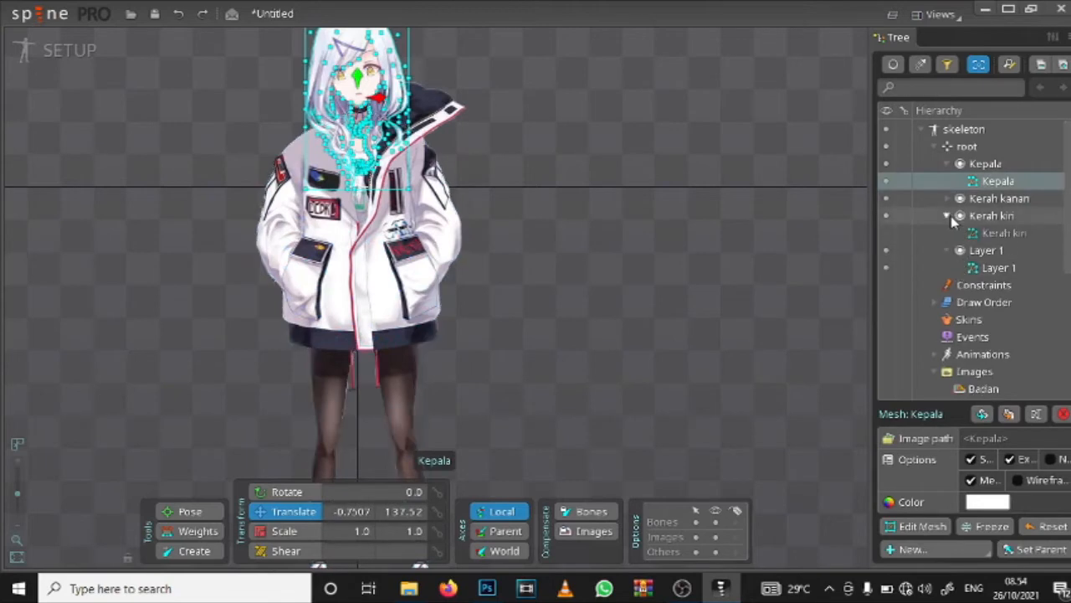
left_click(947, 198)
left_click(886, 250)
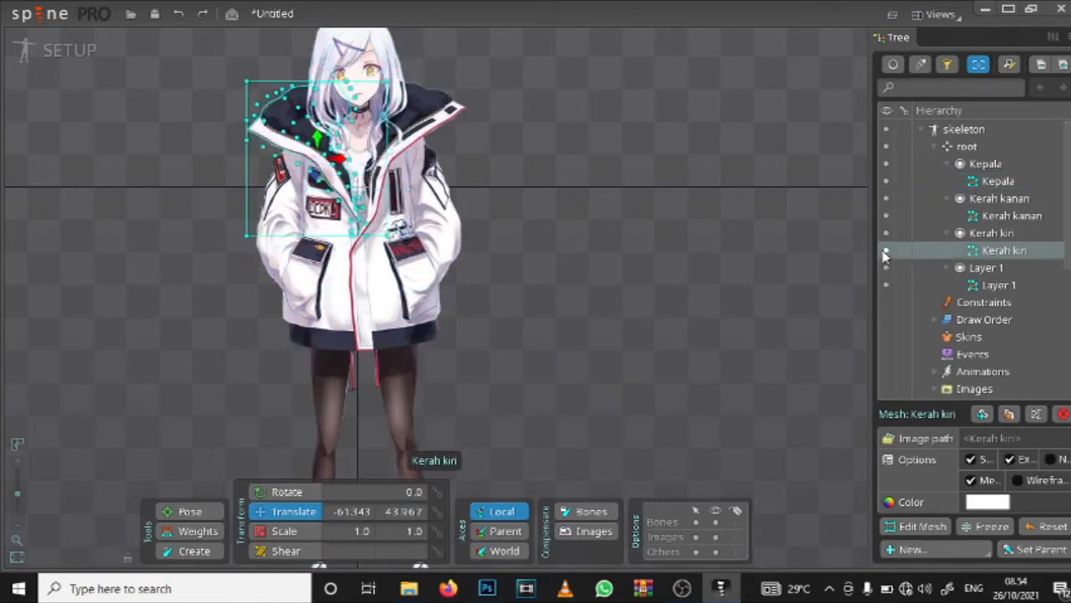
scroll(363, 150, "up", 2)
scroll(602, 222, "down", 6)
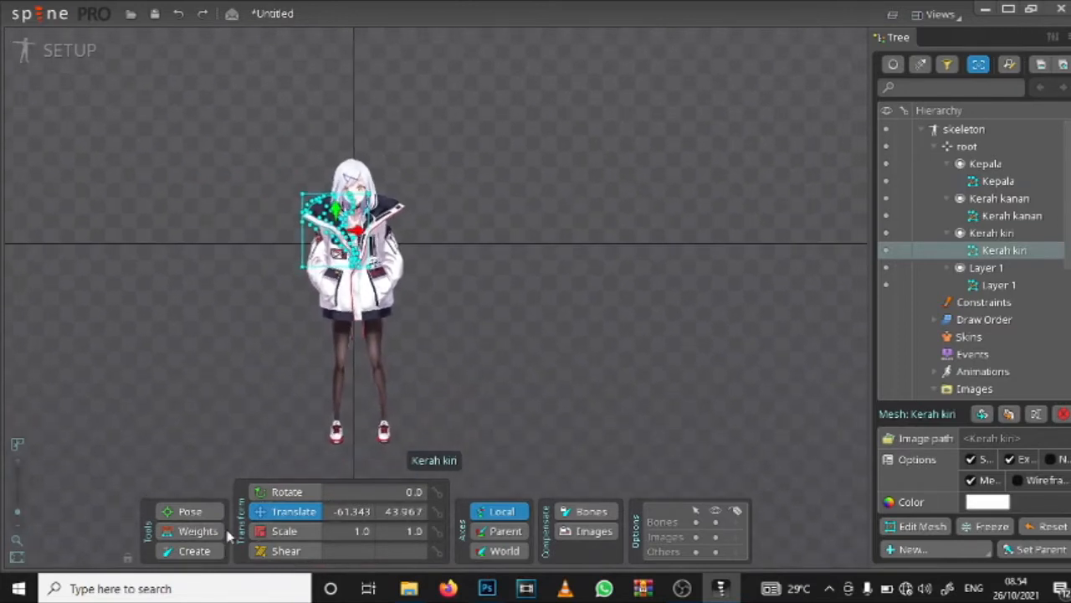
Step: Hide the Layer 1, Kerah kiri and Kepala slots to isolate the Kerah kanan collar
left_click(888, 268)
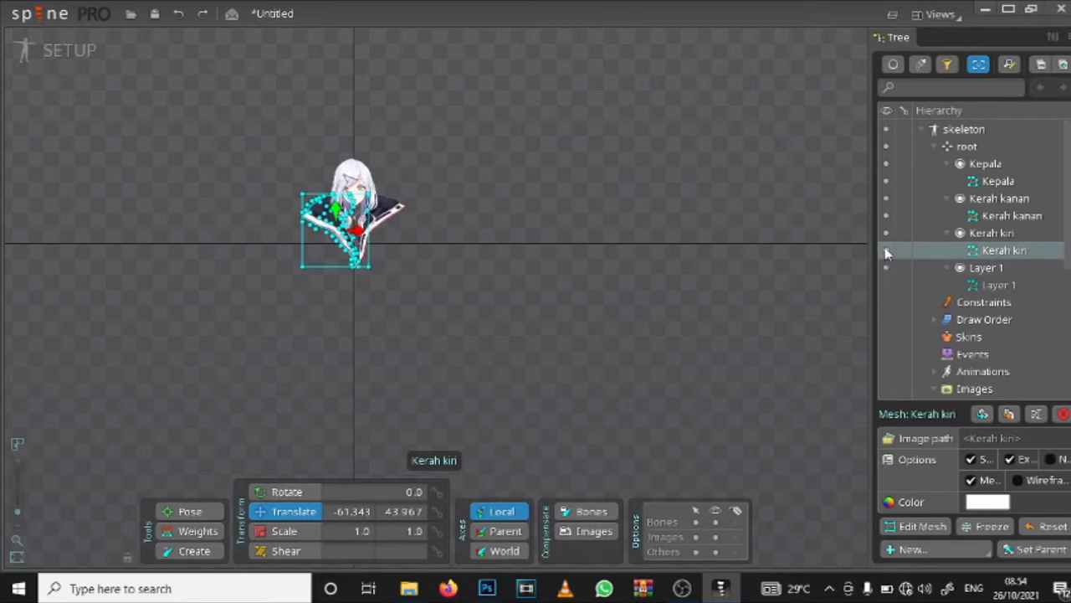
left_click(886, 286)
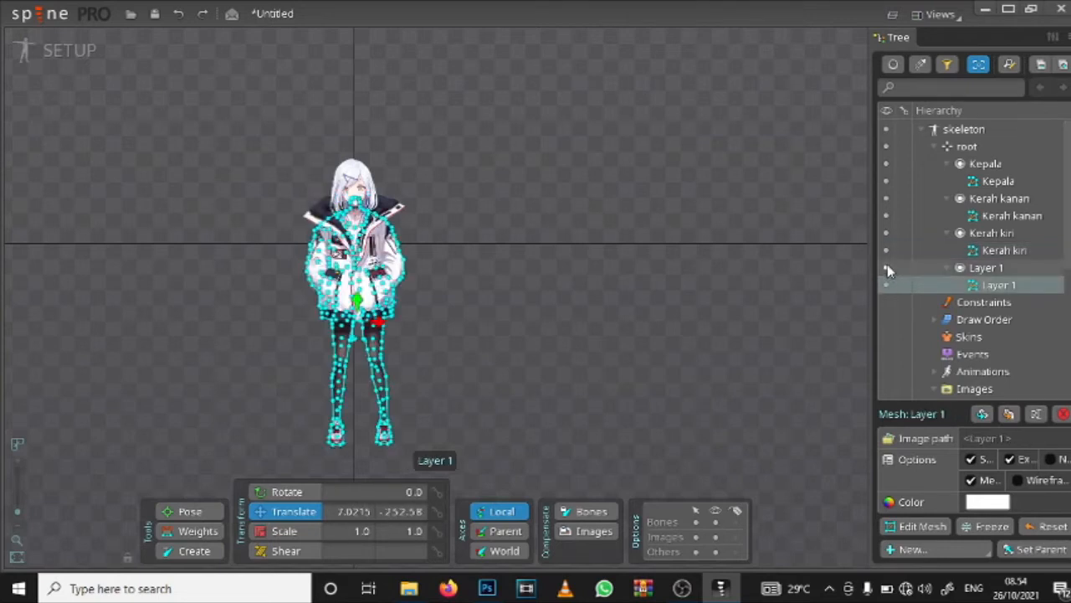
left_click(887, 266)
left_click(887, 233)
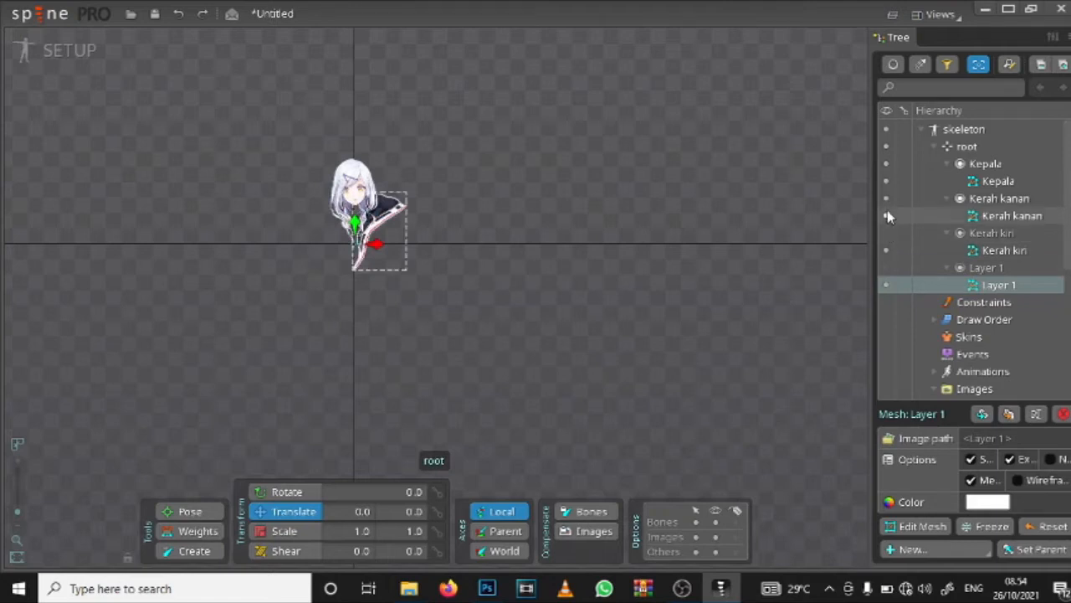
left_click(885, 165)
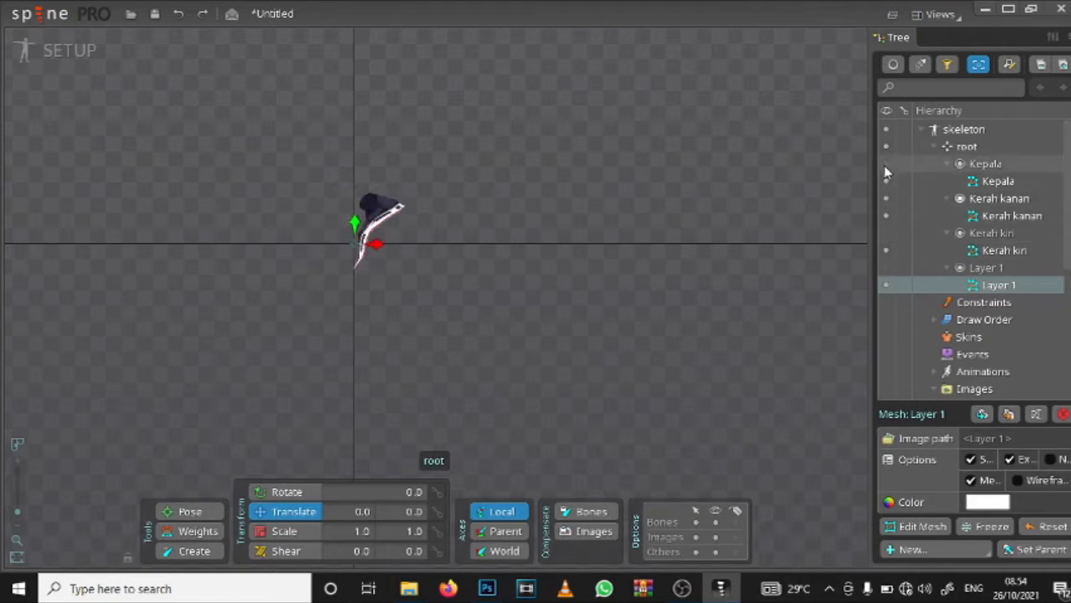
Step: Select the Kerah kanan mesh and inspect its vertices over the whole collar
scroll(368, 187, "up", 2)
left_click_drag(336, 238, 463, 170)
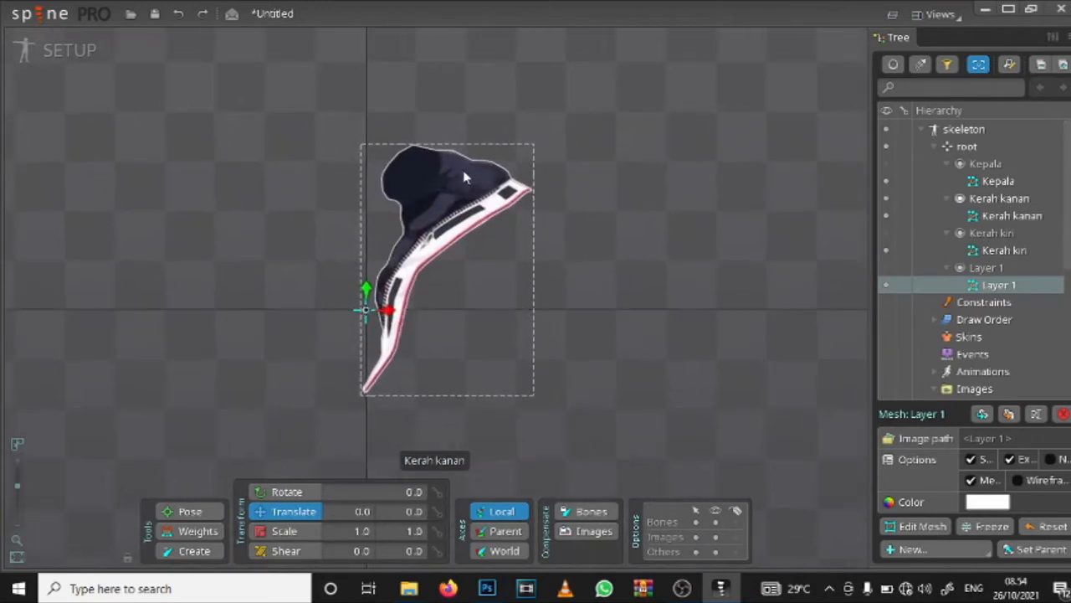
left_click(465, 172)
left_click_drag(575, 258, 685, 154)
scroll(661, 160, "up", 4)
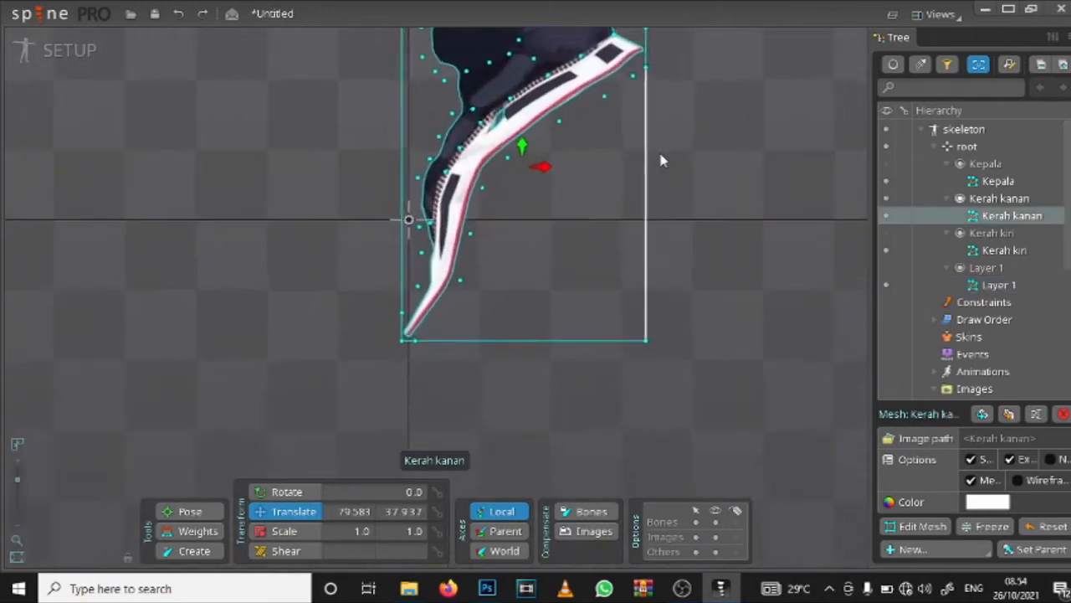
left_click_drag(596, 162, 623, 255)
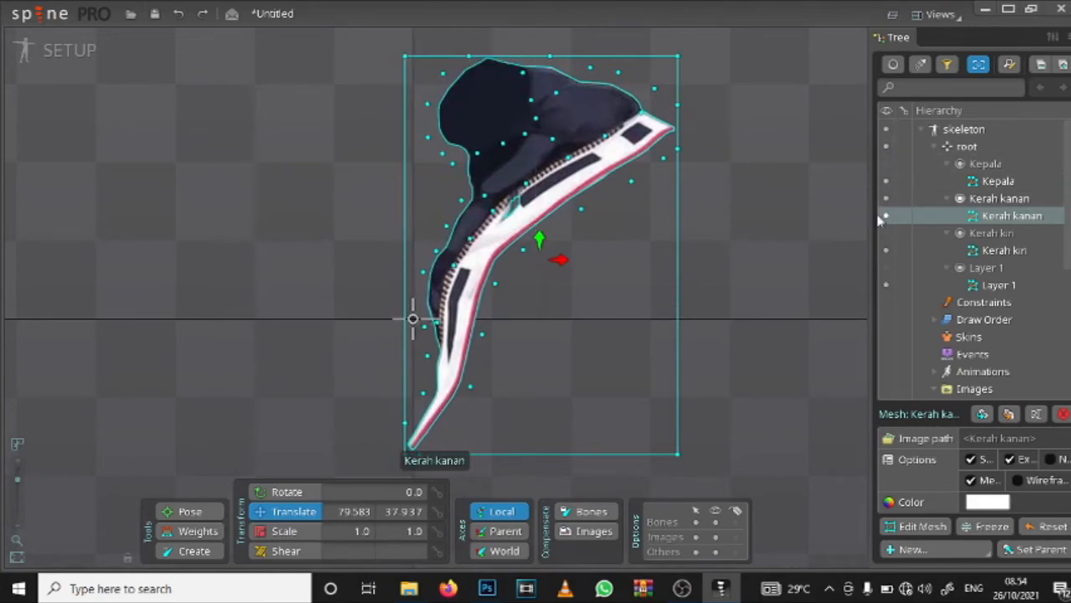
left_click_drag(659, 168, 583, 196)
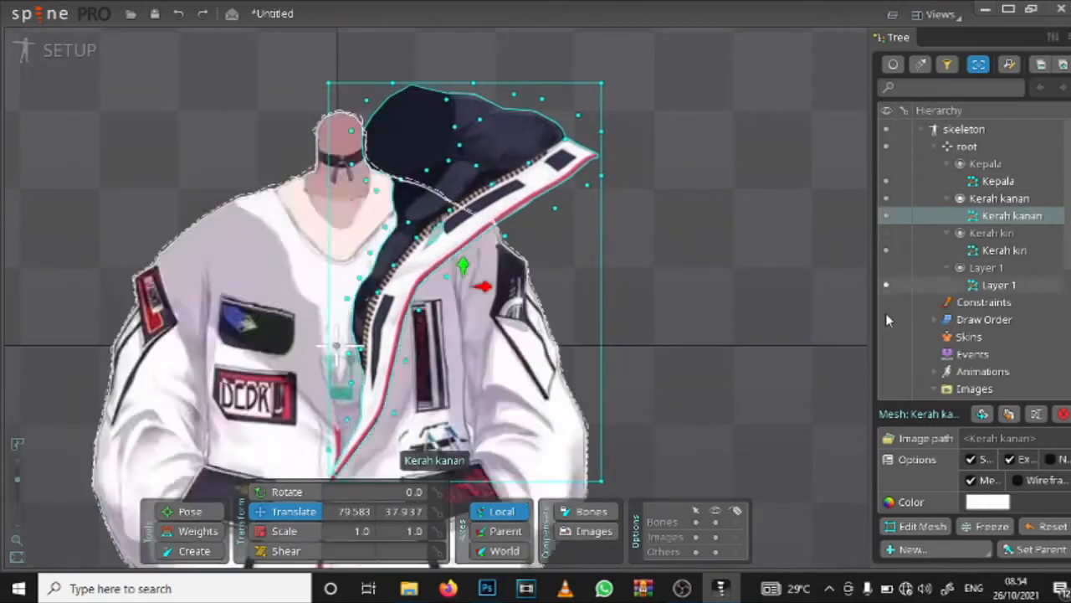
left_click_drag(508, 241, 536, 254)
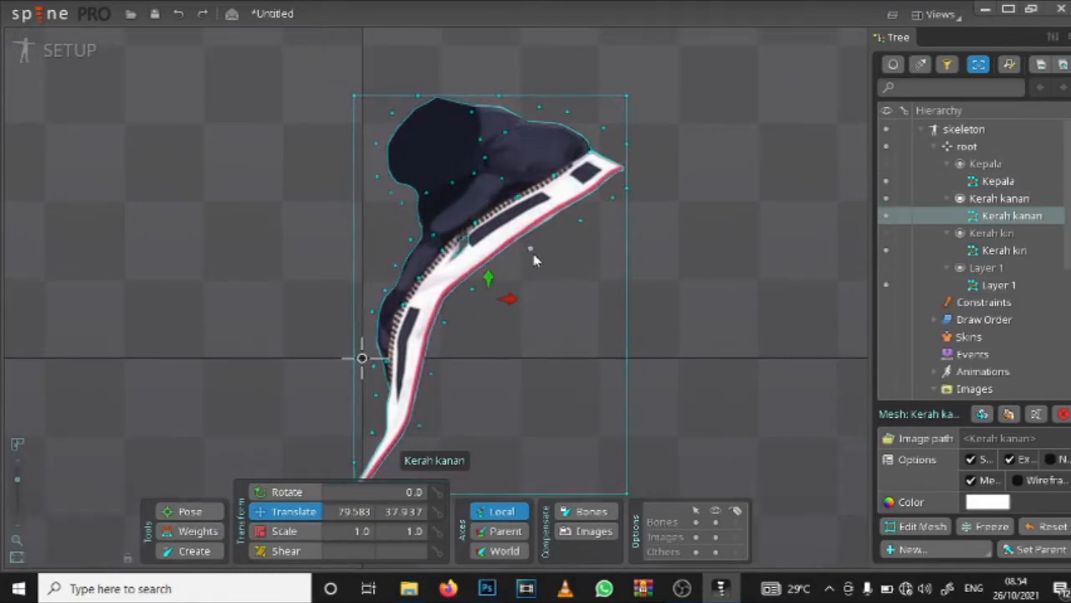
left_click_drag(643, 270, 674, 264)
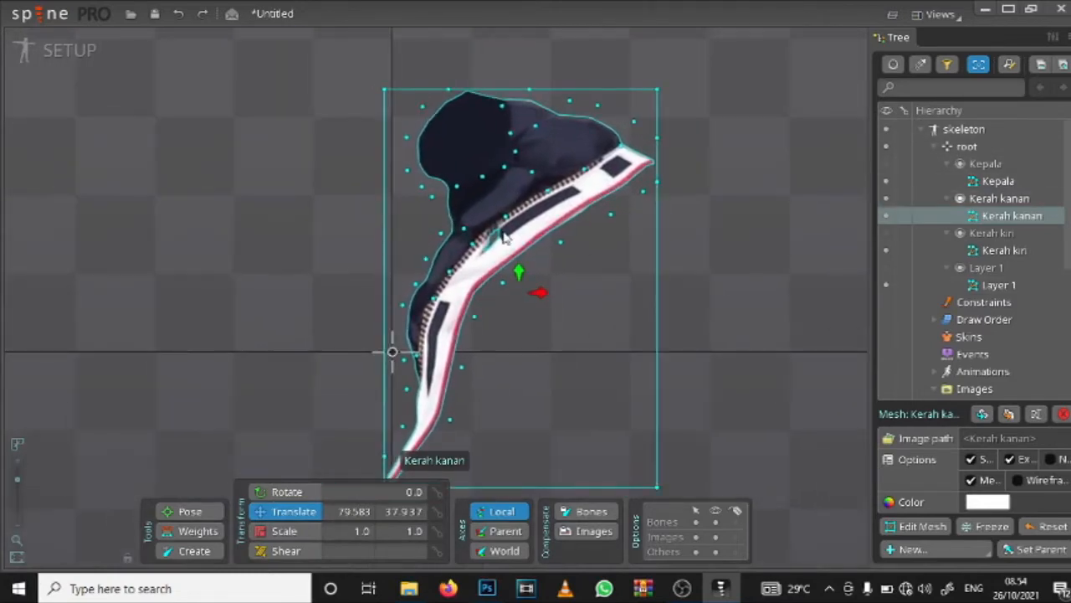
Step: Examine the small transparent gap beside the zipper on the Kerah kanan collar, up close and within the whole piece
scroll(503, 233, "up", 3)
scroll(503, 237, "down", 1)
scroll(468, 243, "up", 5)
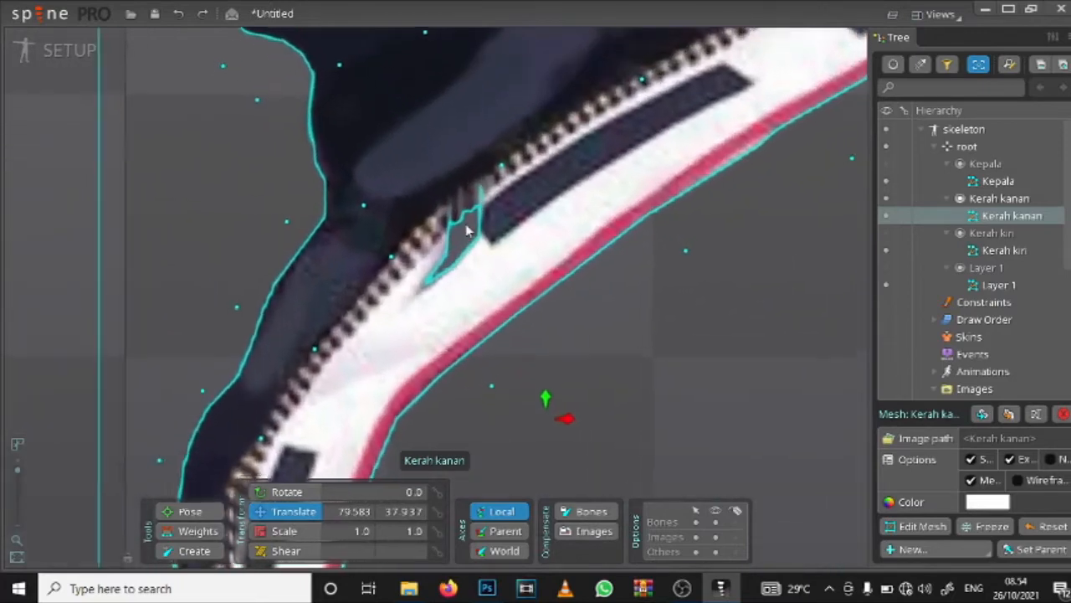
scroll(443, 263, "down", 2)
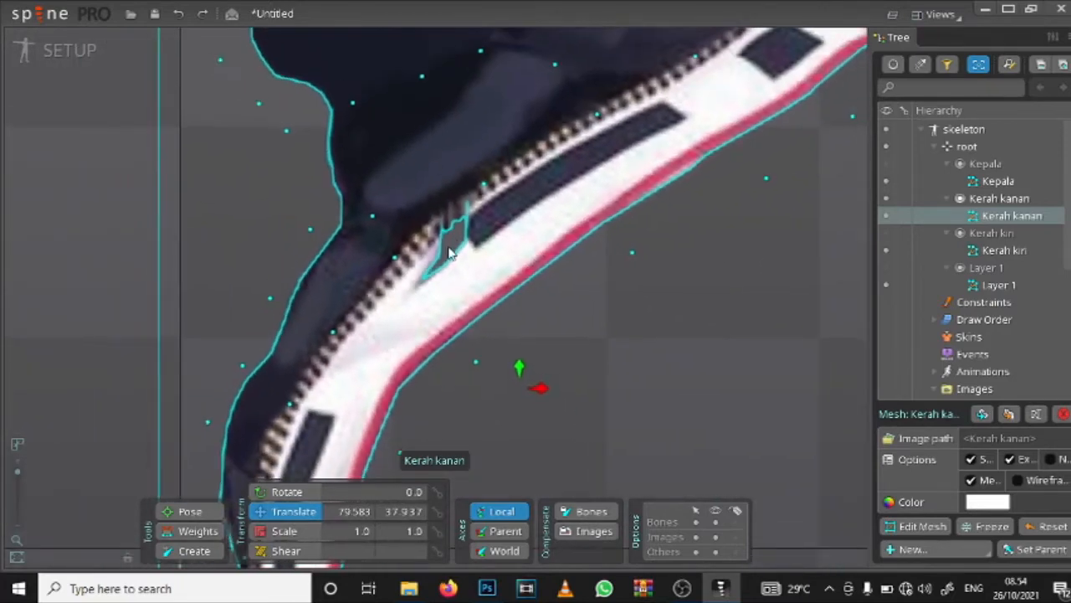
scroll(443, 228, "down", 2)
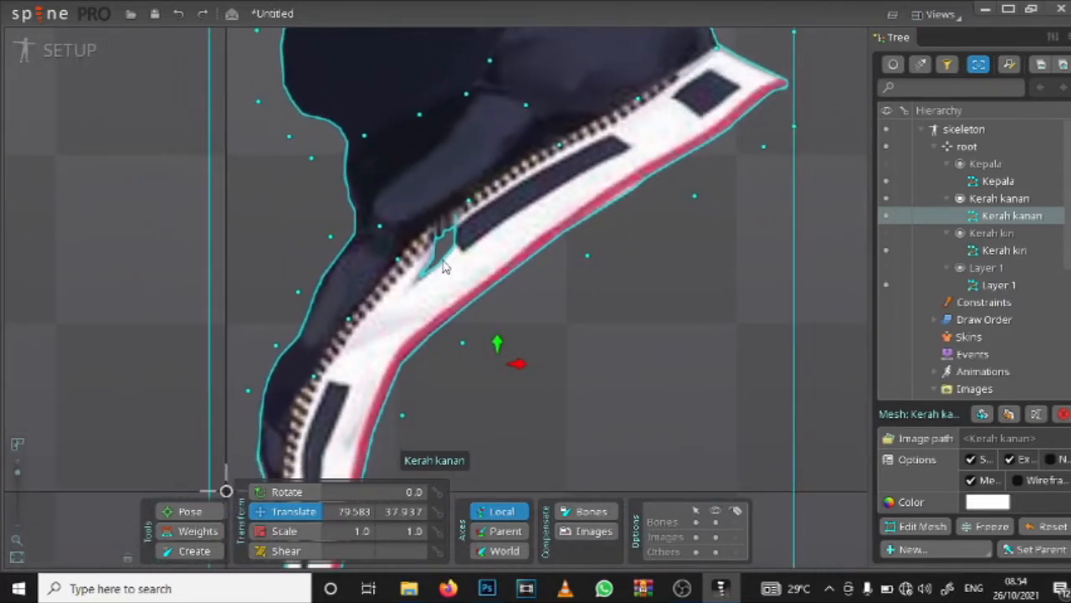
scroll(481, 214, "up", 3)
scroll(444, 234, "down", 3)
scroll(438, 239, "up", 1)
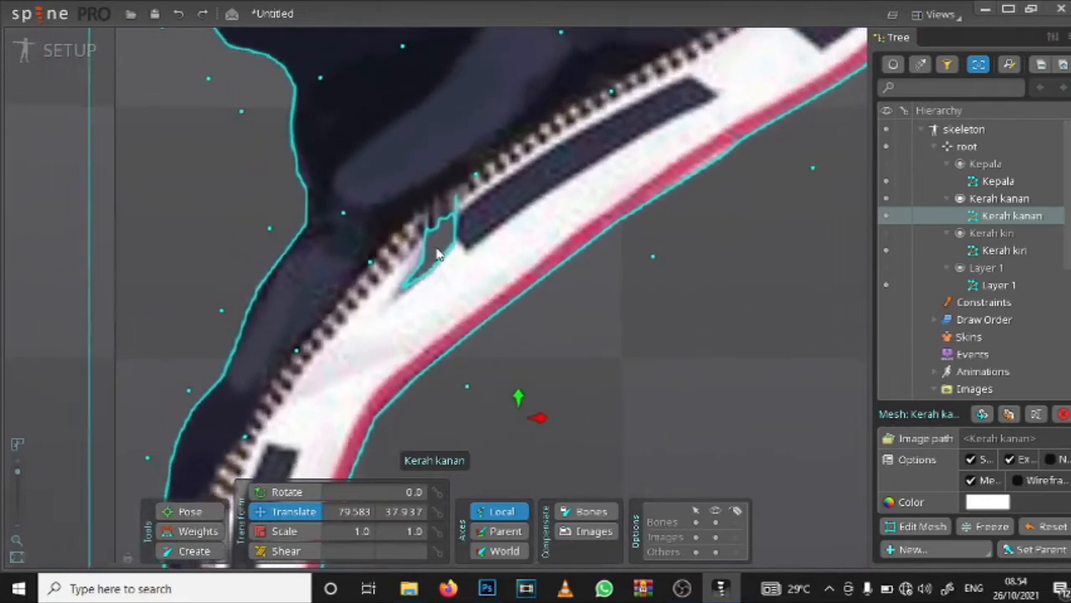
scroll(437, 255, "down", 2)
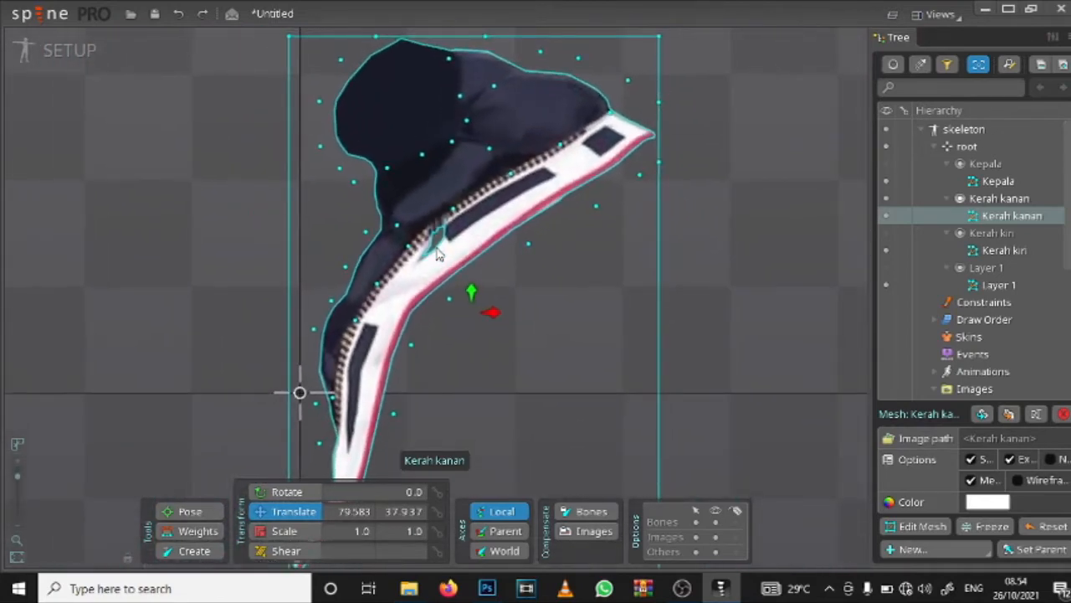
scroll(447, 243, "down", 2)
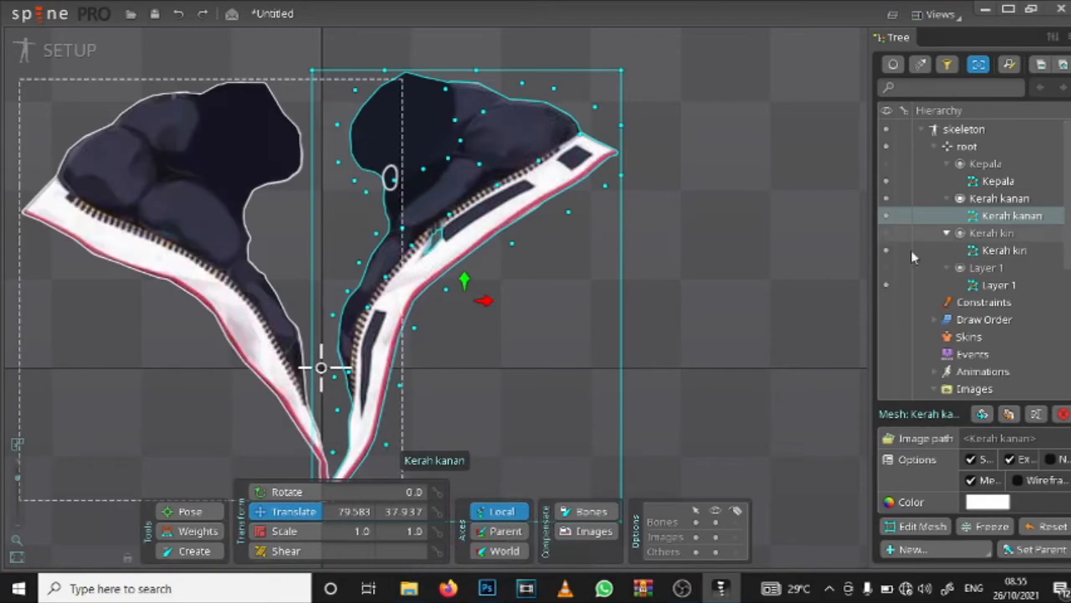
Step: Create a zero-length bone under root at the collar's lower tip, at about X -1.8, Y -79.5, and select it in the hierarchy
left_click(189, 550)
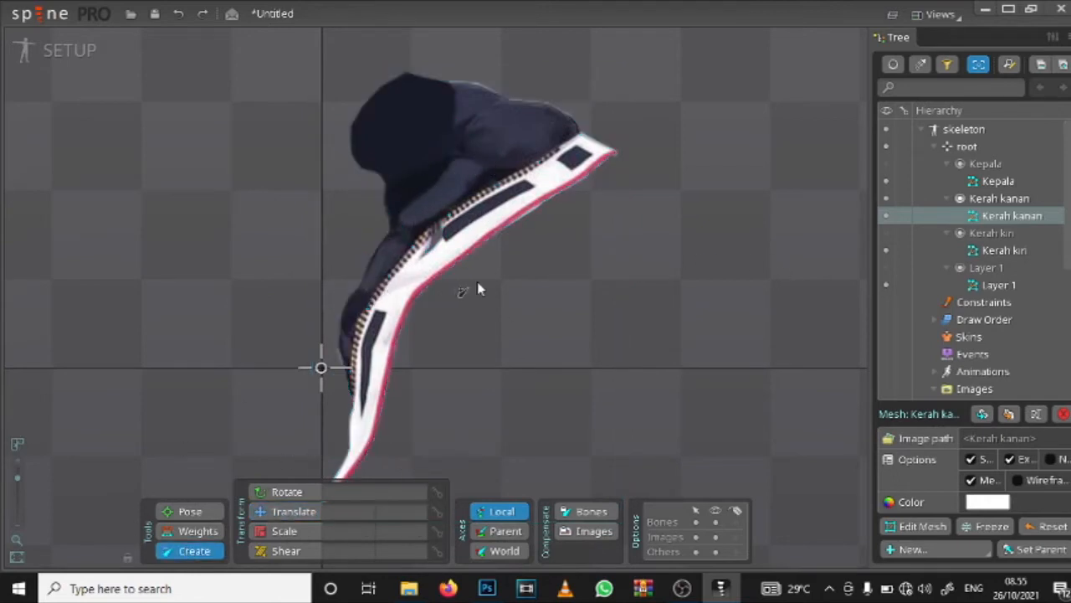
left_click(293, 511)
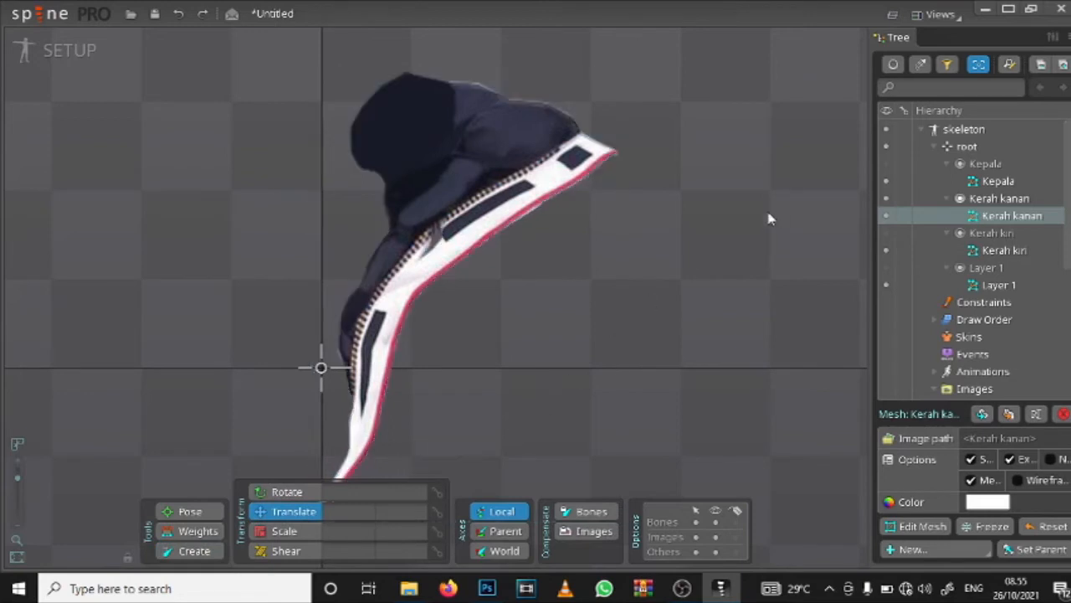
left_click_drag(422, 381, 437, 267)
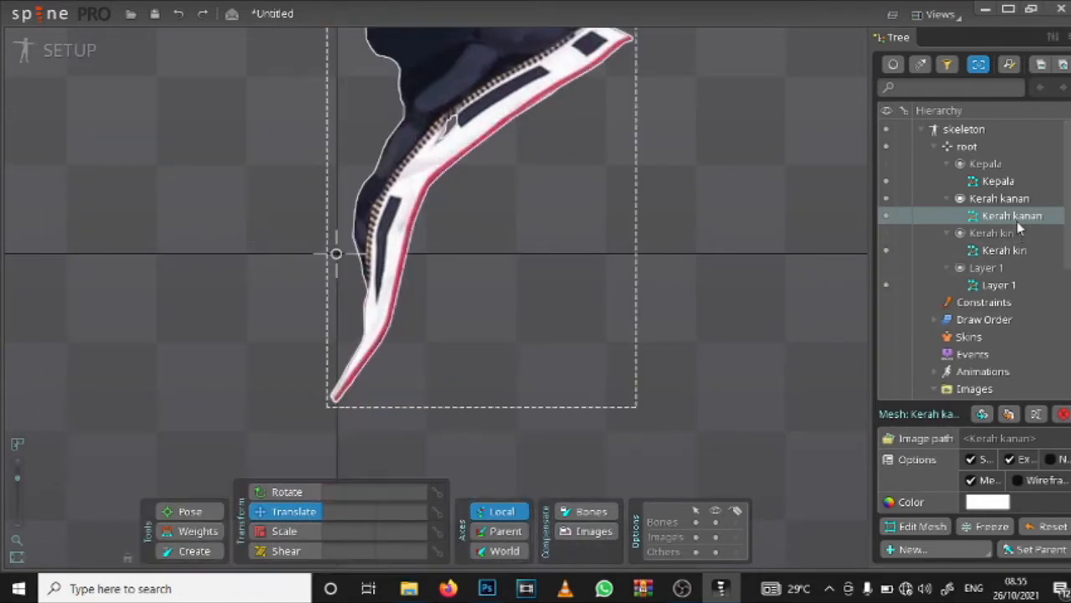
left_click(189, 551)
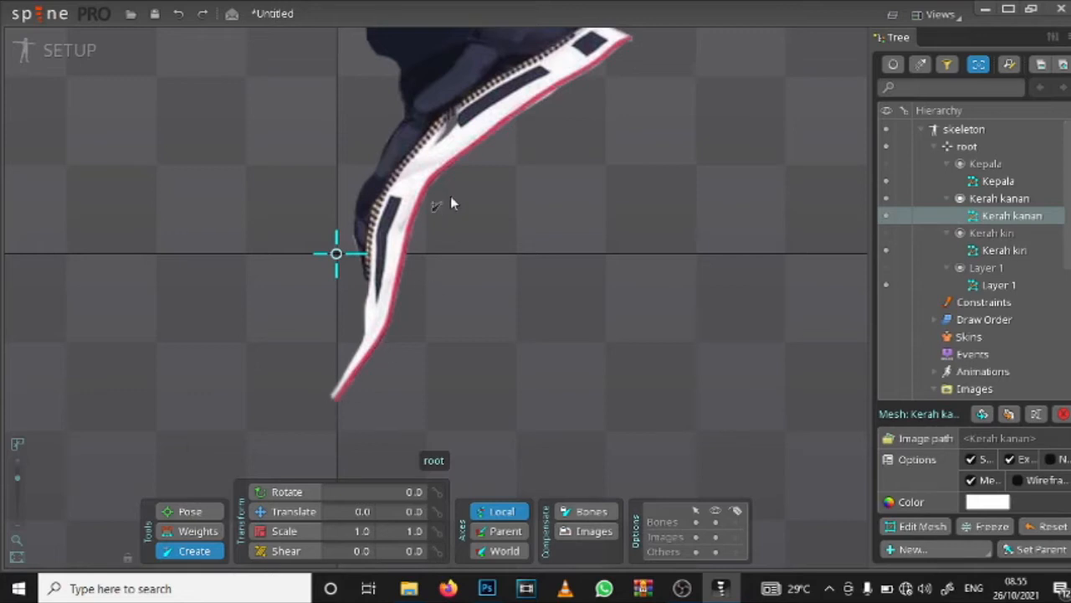
left_click_drag(452, 200, 441, 328)
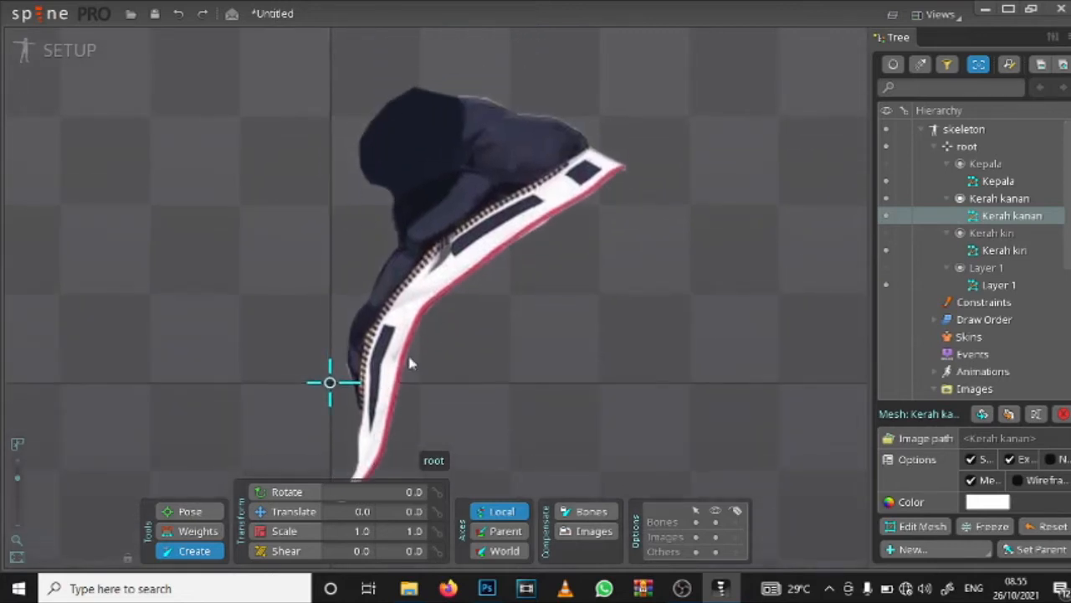
left_click_drag(409, 360, 448, 367)
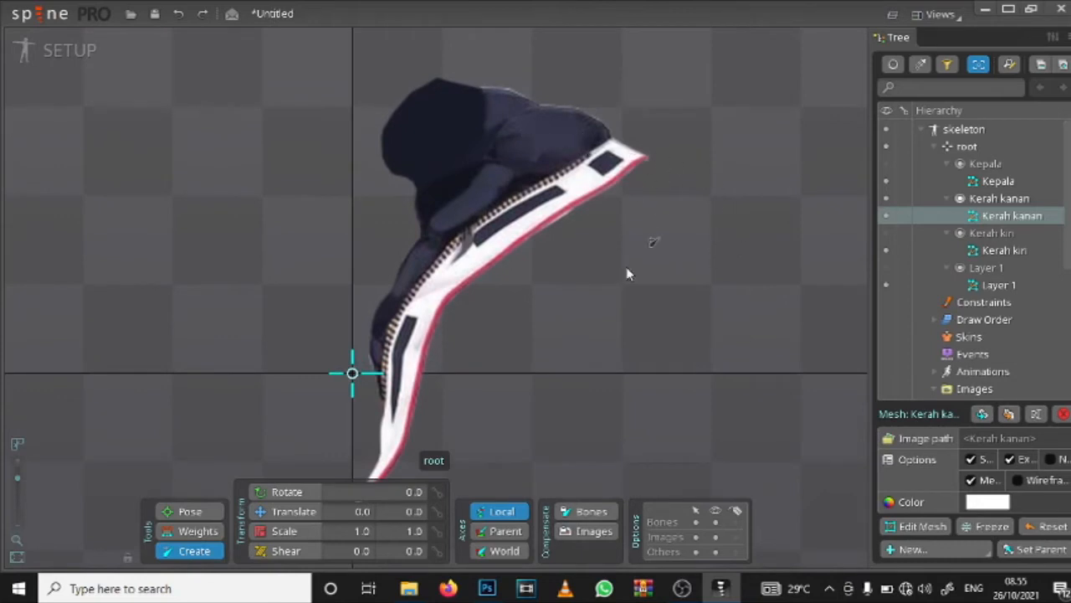
left_click_drag(416, 454, 437, 299)
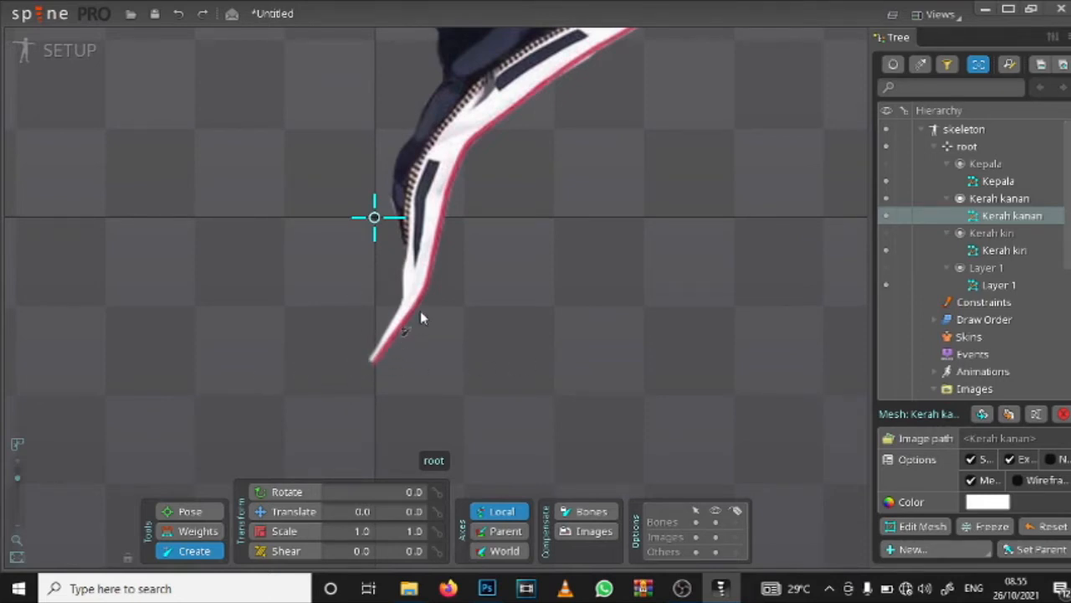
left_click_drag(421, 315, 420, 340)
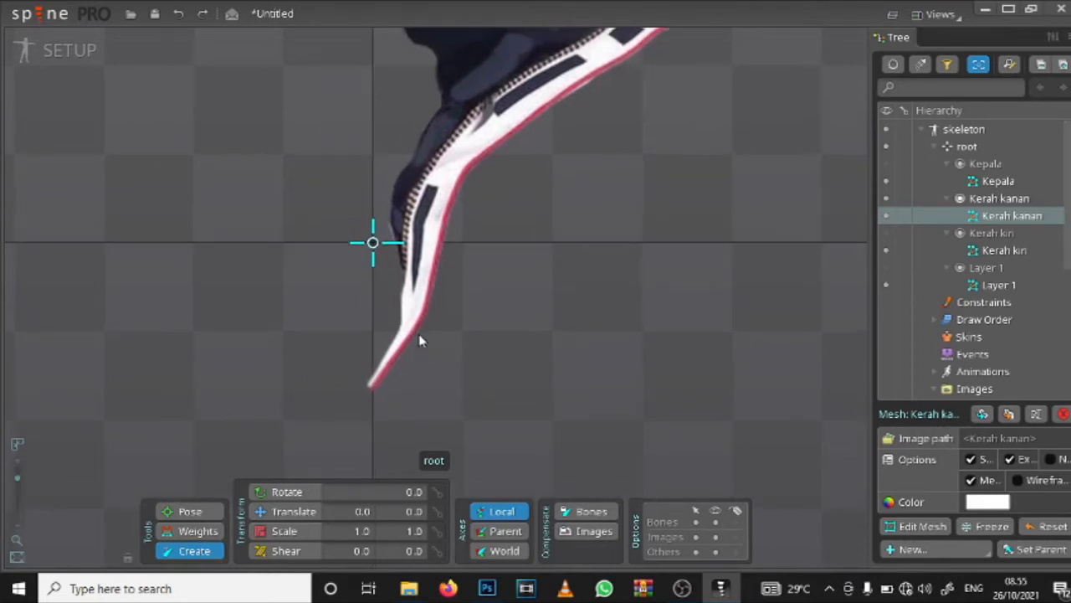
left_click(369, 384)
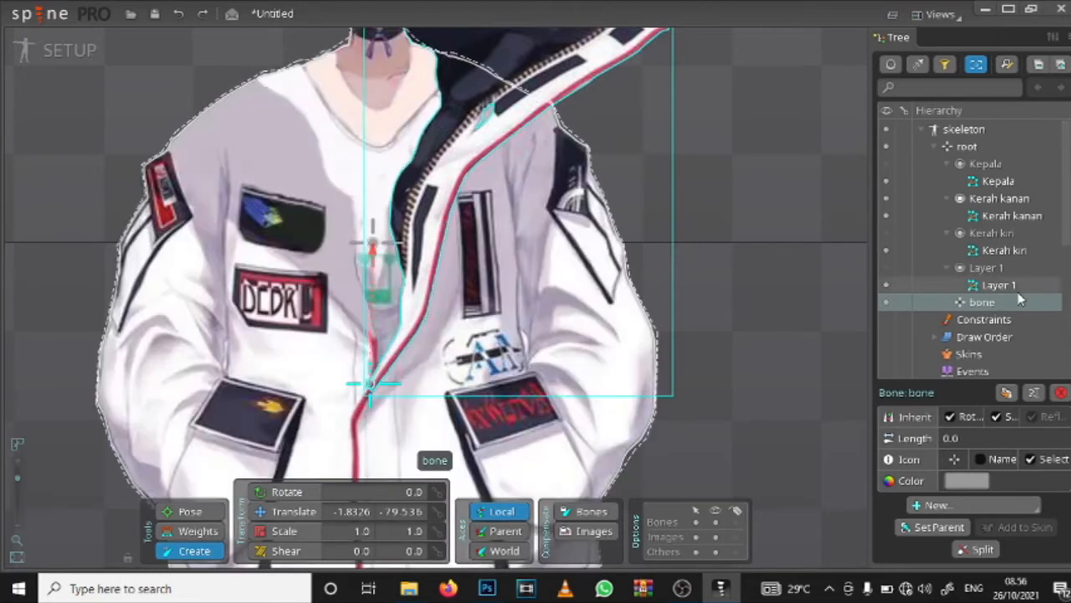
left_click(1000, 284)
left_click(1003, 303)
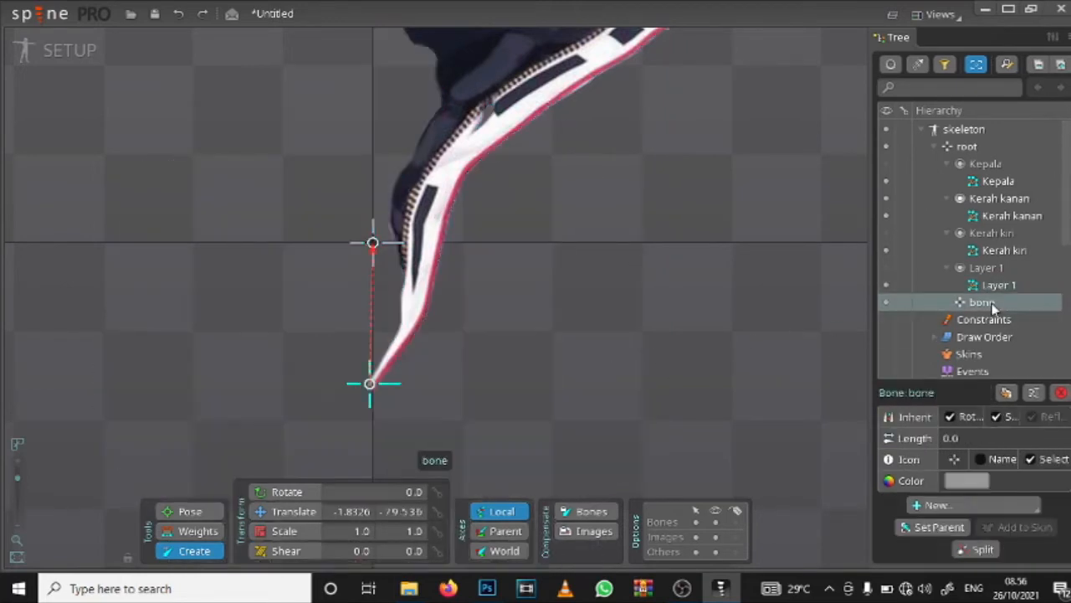
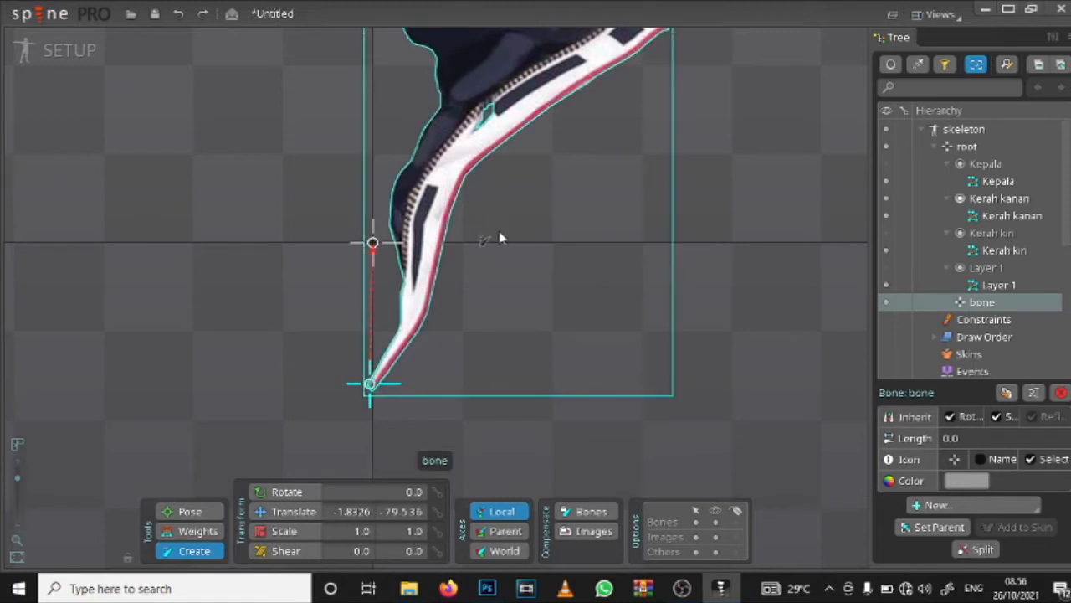
Step: Draw a chain of three child bones up the collar's white strip from its lower tip, about 73, 94 and 94 long
left_click_drag(474, 263, 460, 299)
left_click_drag(359, 426, 407, 312)
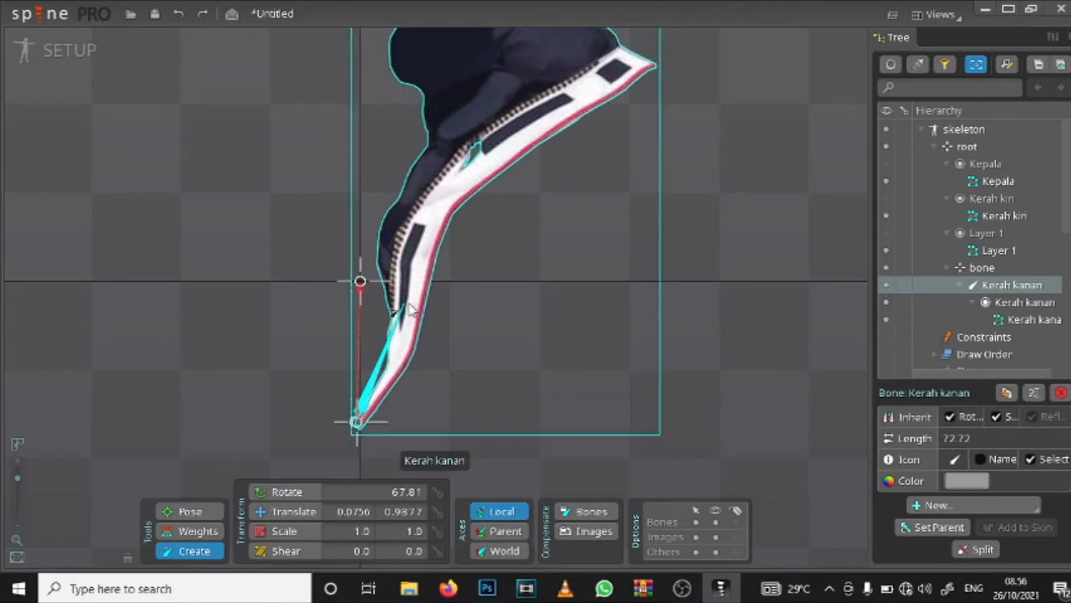
left_click_drag(403, 309, 475, 151)
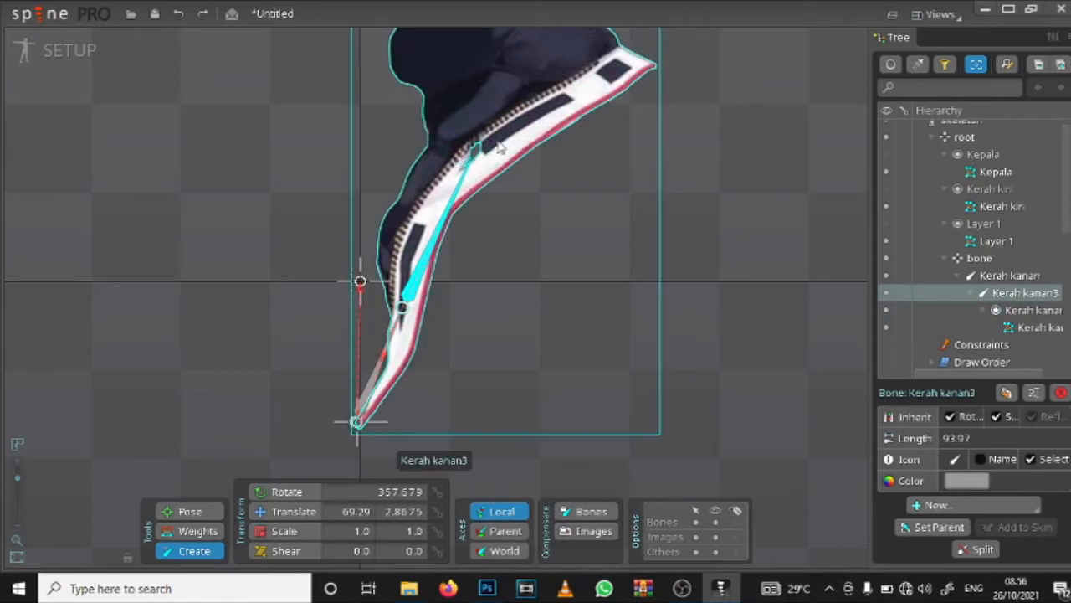
left_click_drag(474, 152, 604, 244)
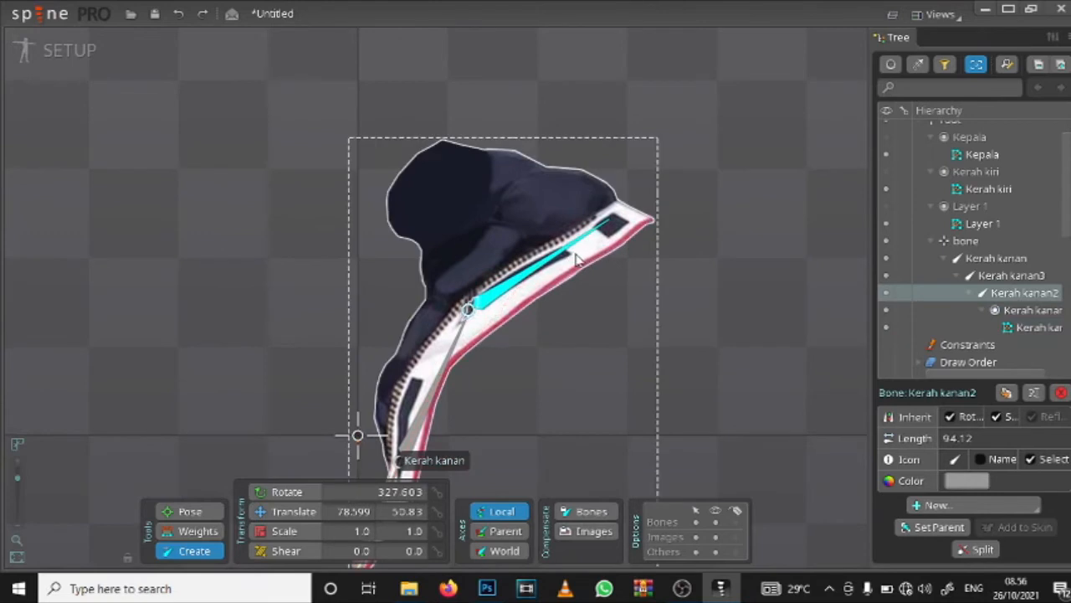
left_click(573, 263, "ctrl")
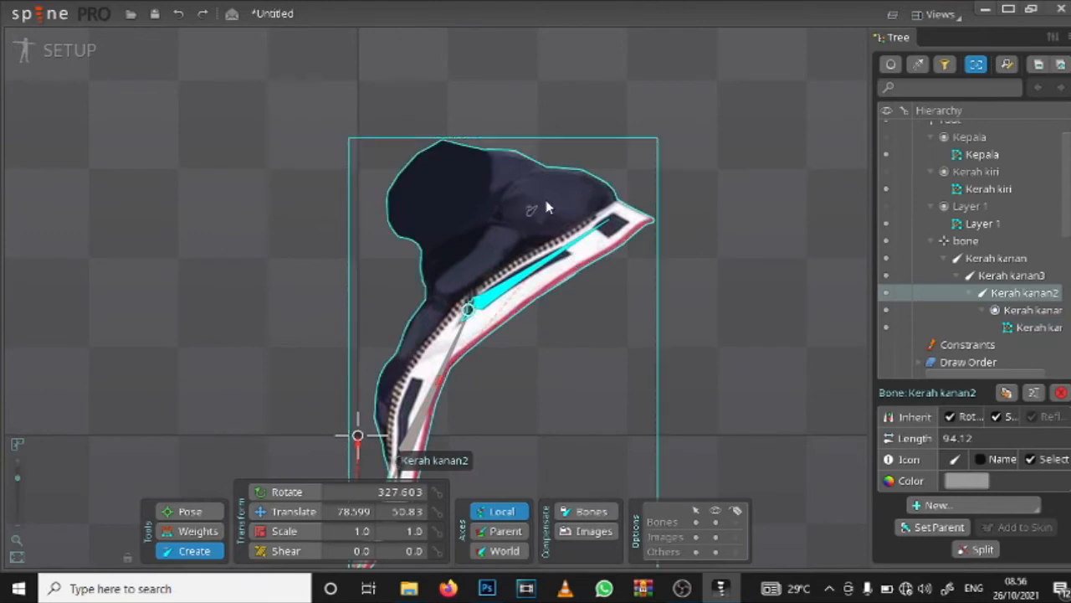
Step: Add a fourth chained bone about 68 long across the collar's dark upper part, pointing away from the zipper
left_click_drag(545, 201, 429, 195)
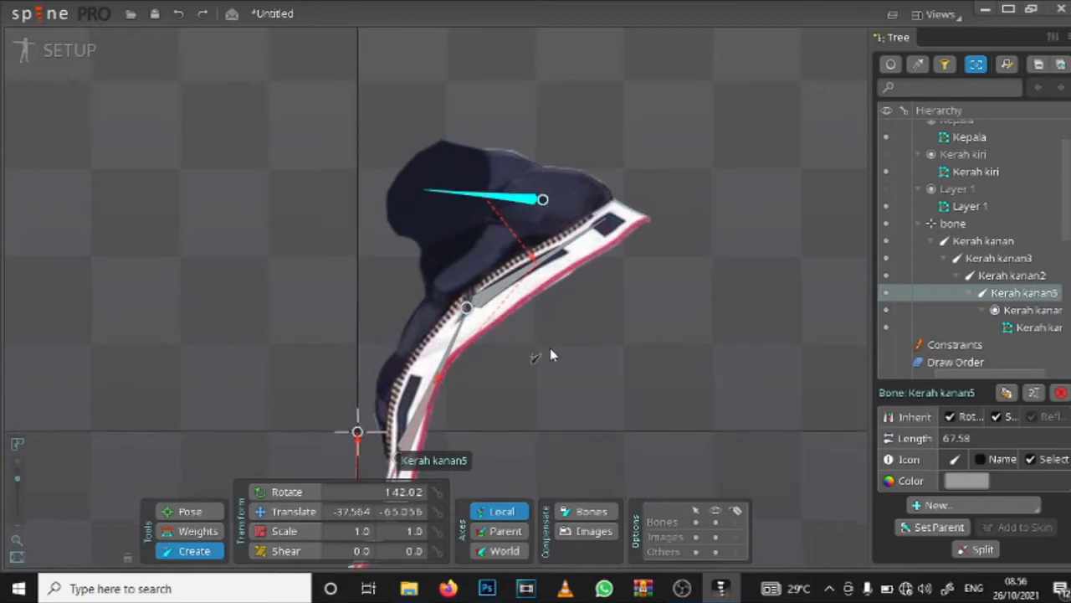
scroll(550, 349, "down", 2)
scroll(410, 281, "up", 5)
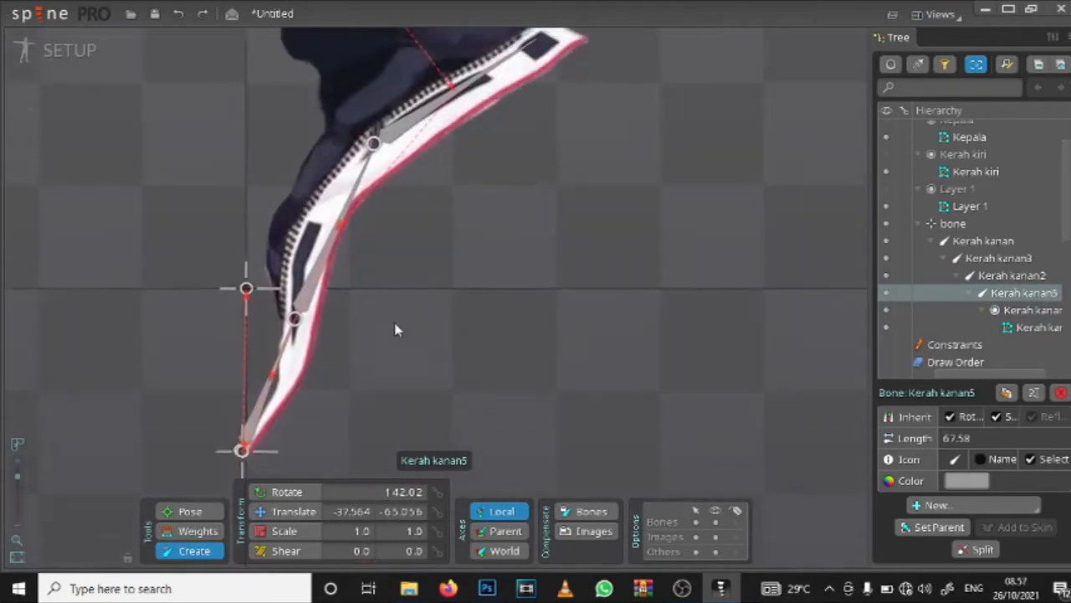
scroll(397, 328, "down", 4)
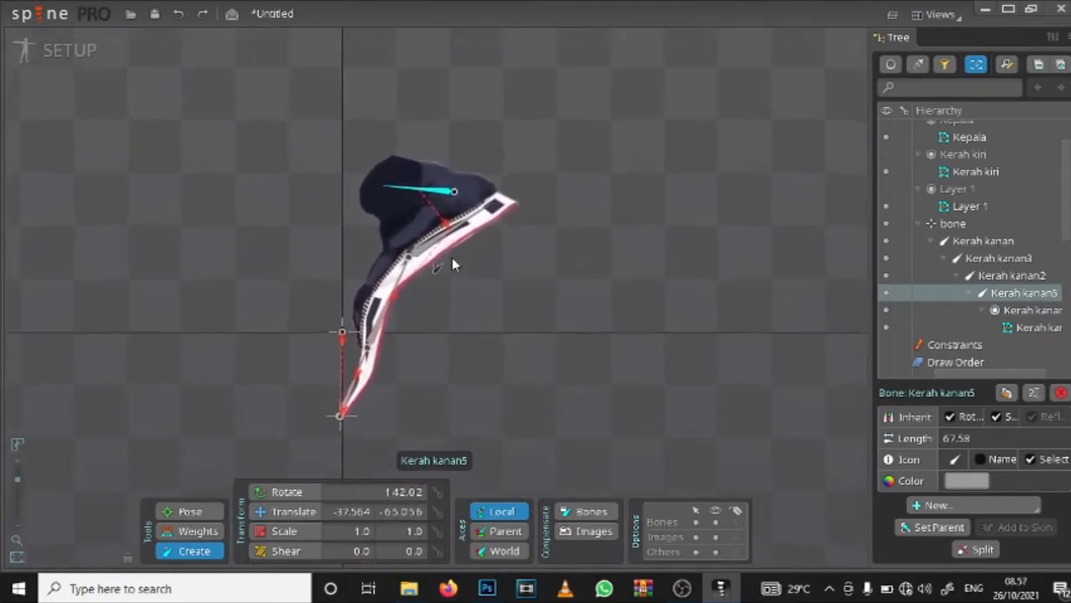
scroll(452, 260, "up", 2)
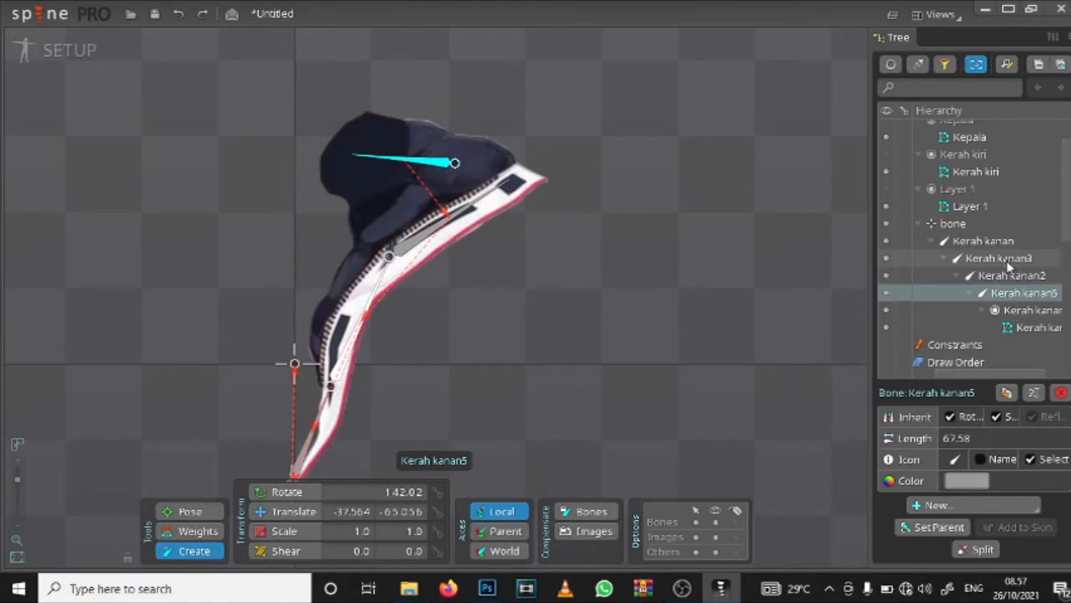
left_click(1037, 329)
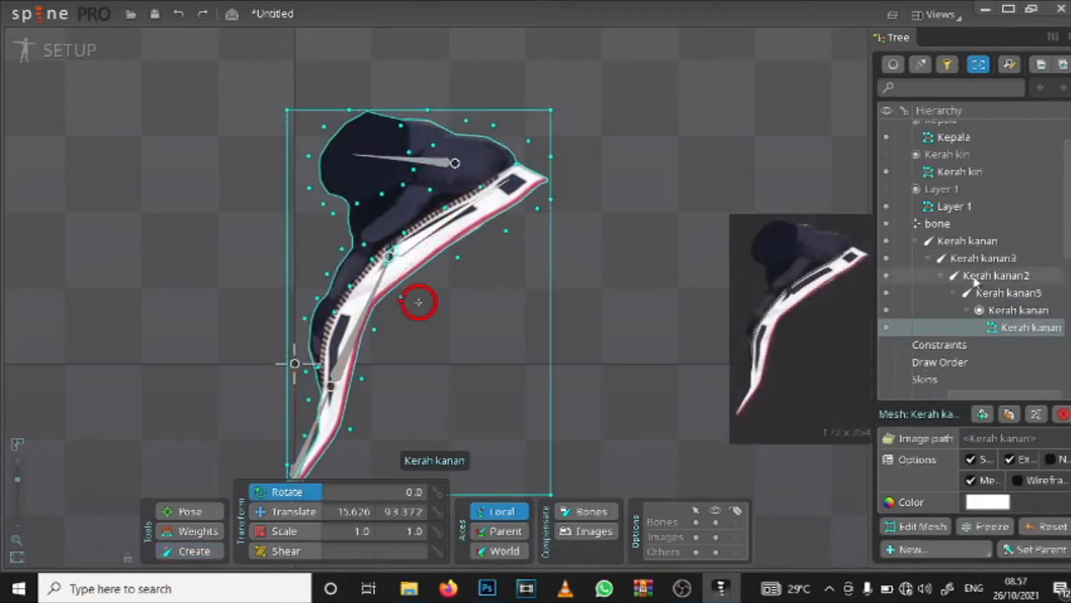
left_click(938, 226)
double_click(954, 226)
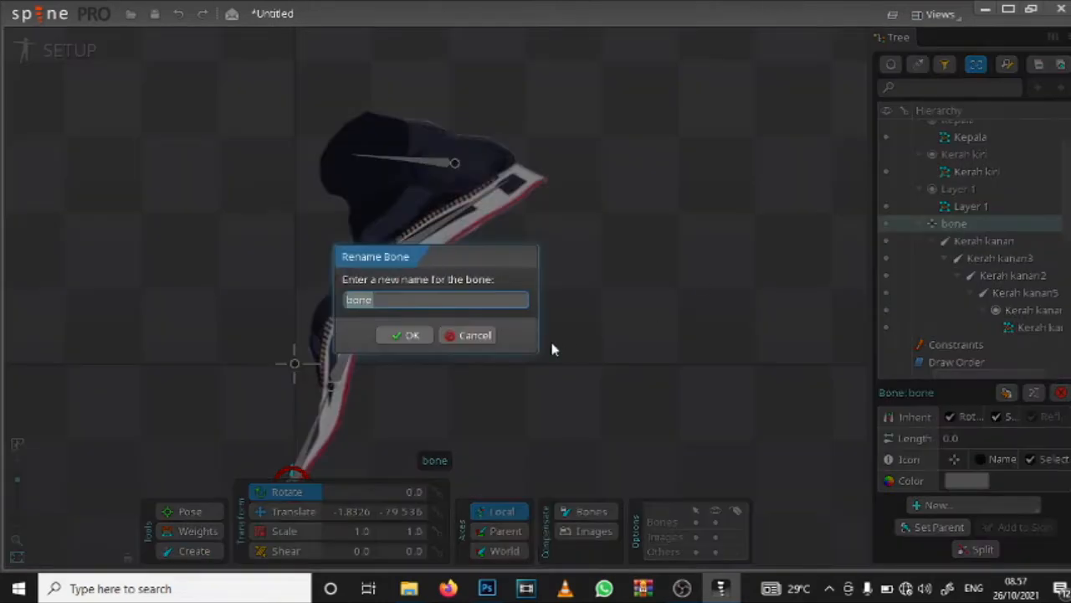
left_click(473, 335)
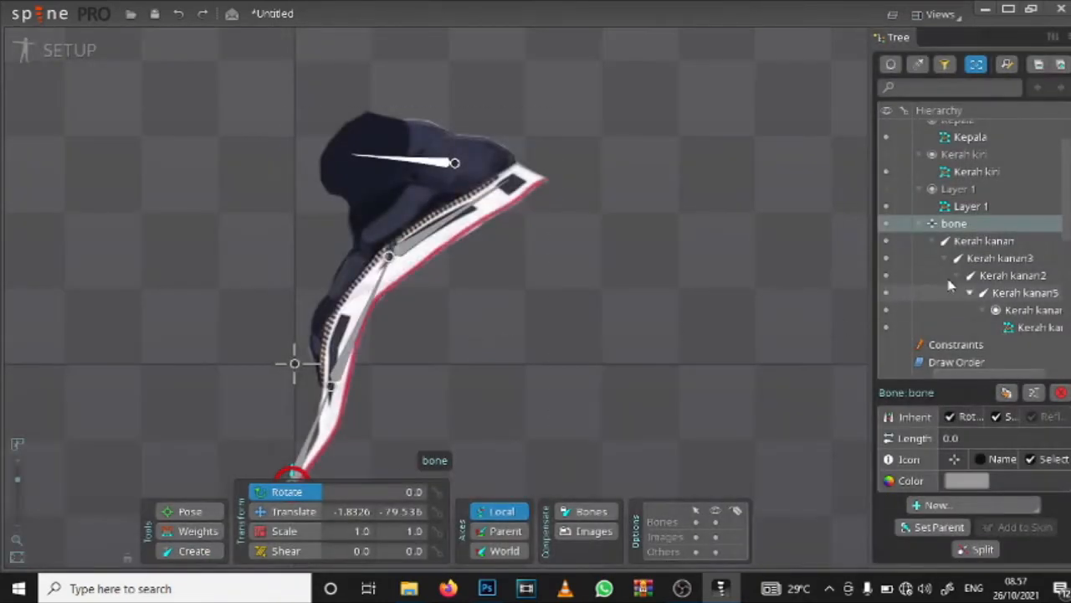
Step: Rename the zero-length parent bone at the collar's lower tip as Kerah kanan Rig
double_click(965, 232)
type("Kerah kanan")
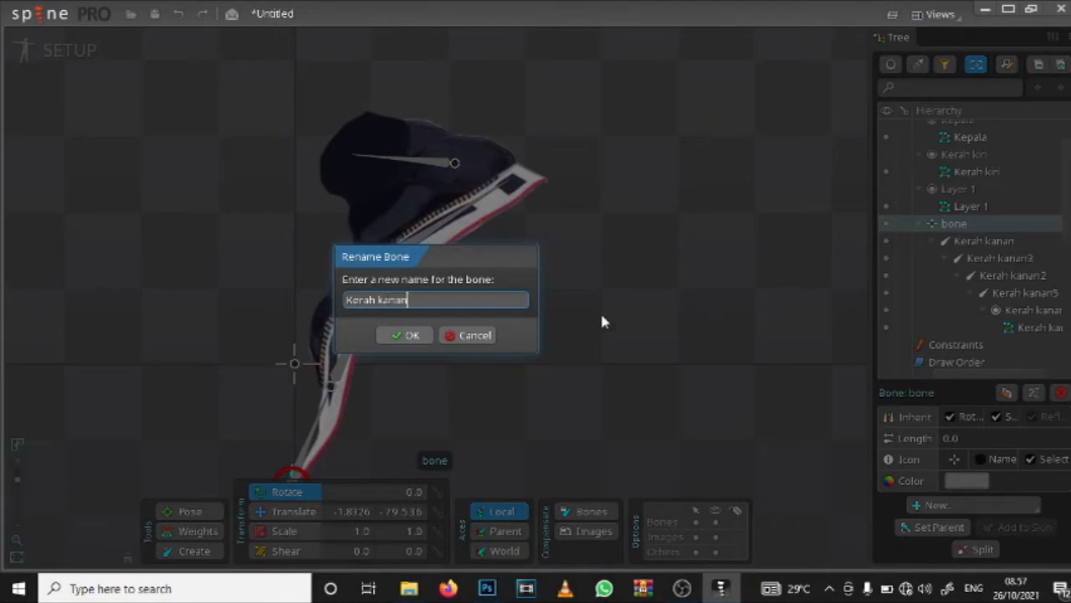
left_click(414, 335)
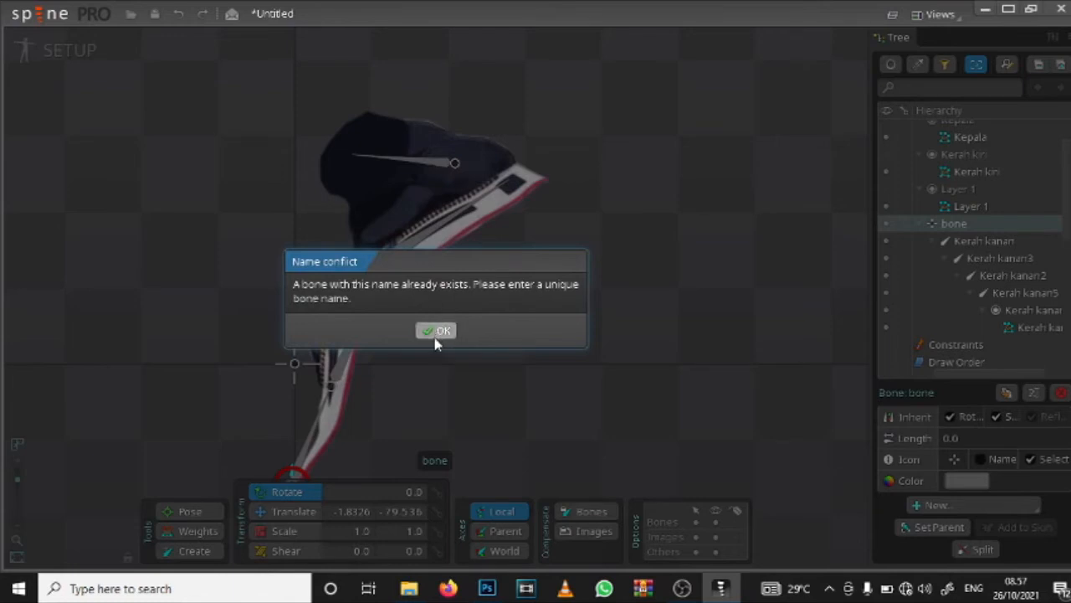
left_click(435, 331)
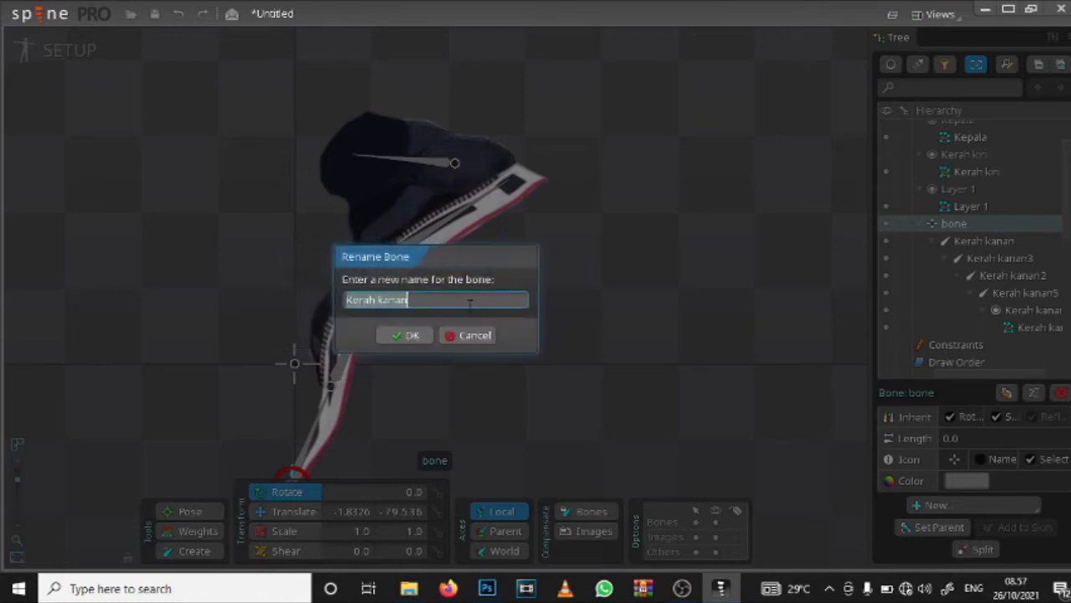
left_click(468, 306)
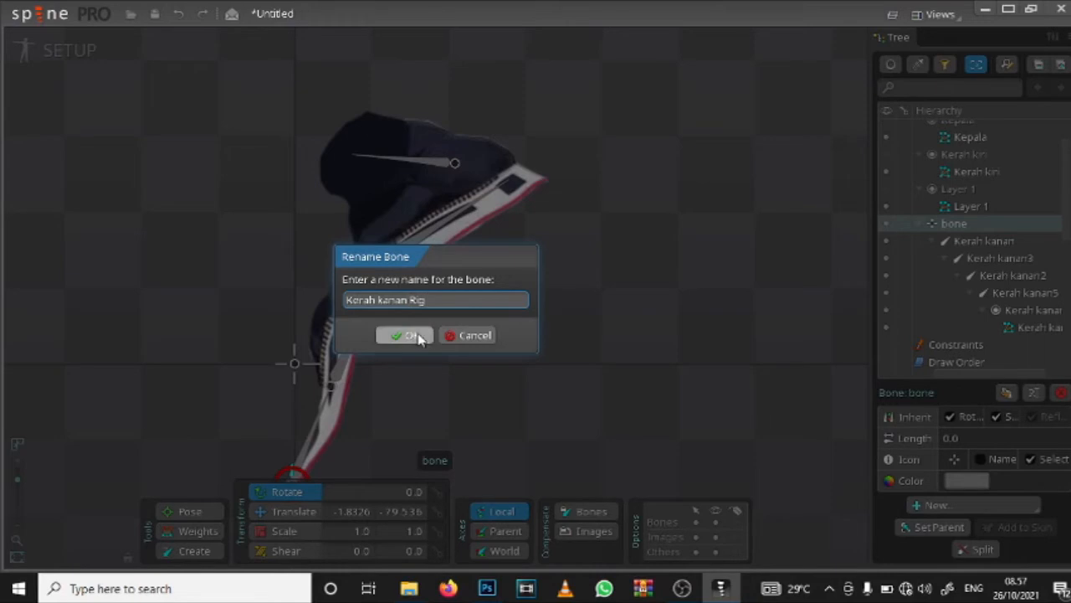
left_click(389, 337)
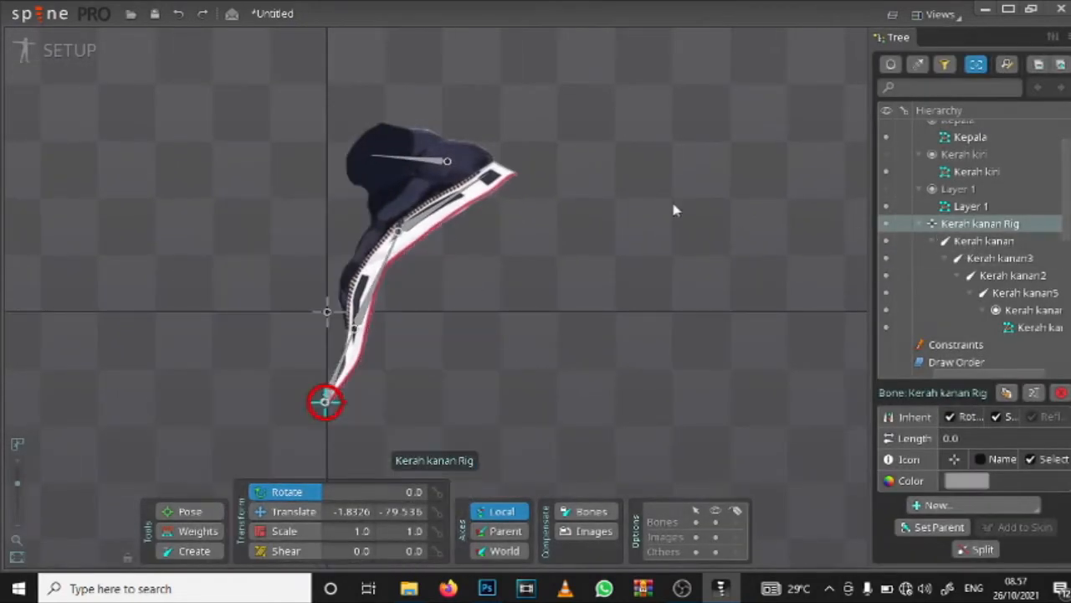
Step: Switch to the Weights tool and select the Kerah kanan mesh for weighting
scroll(411, 231, "up", 4)
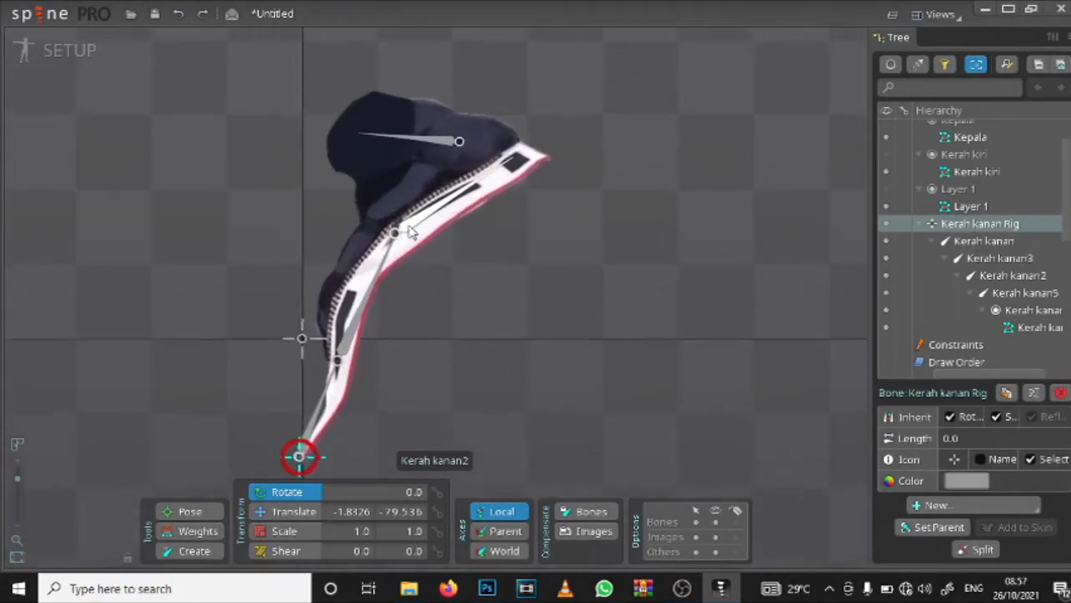
scroll(377, 213, "down", 3)
scroll(410, 216, "up", 3)
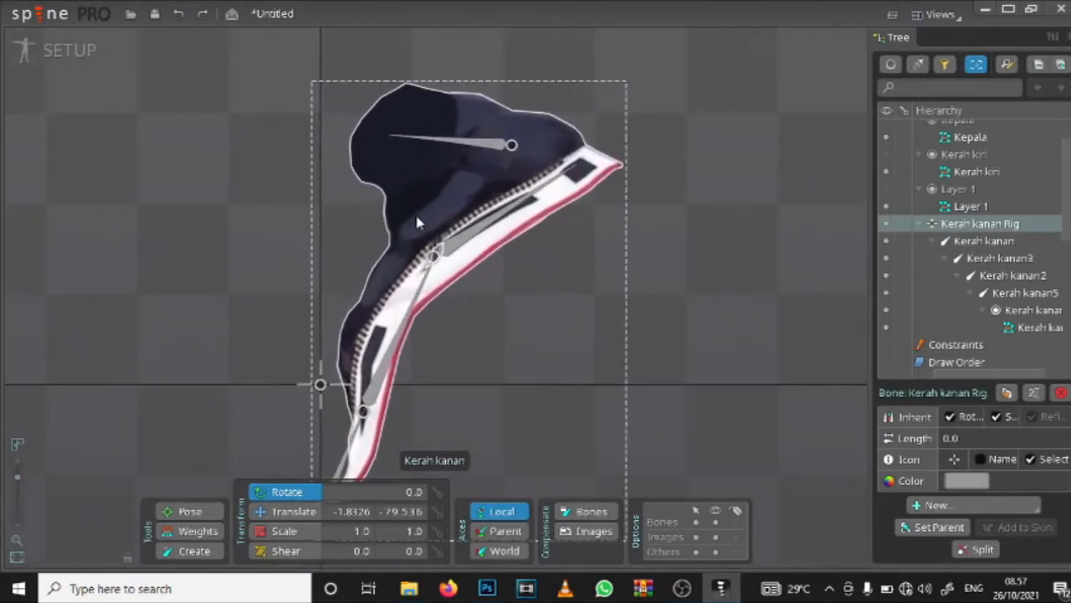
left_click(216, 534)
scroll(421, 318, "down", 3)
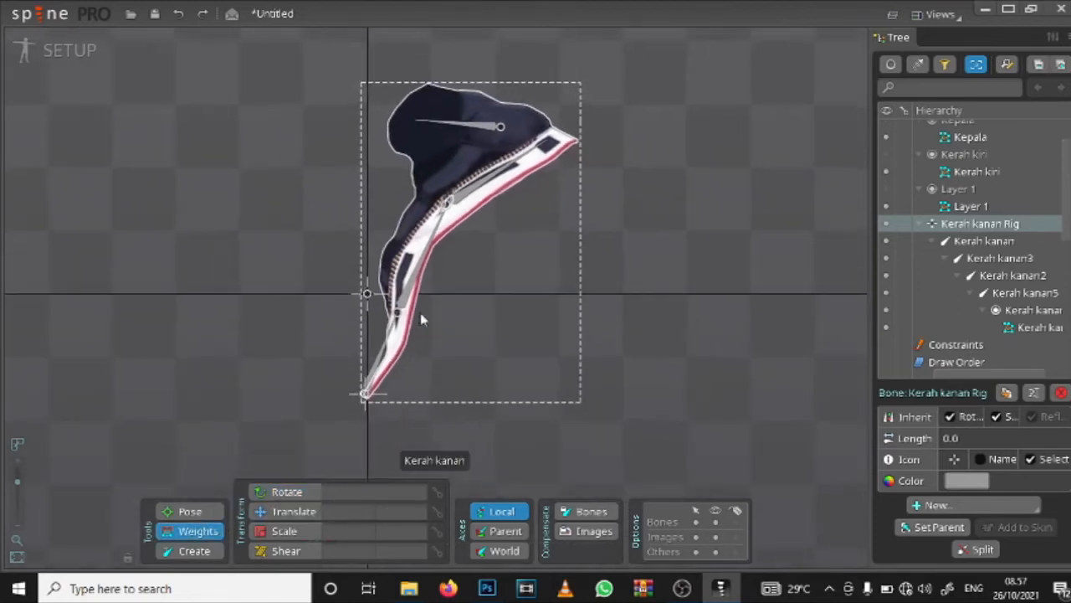
scroll(478, 220, "up", 2)
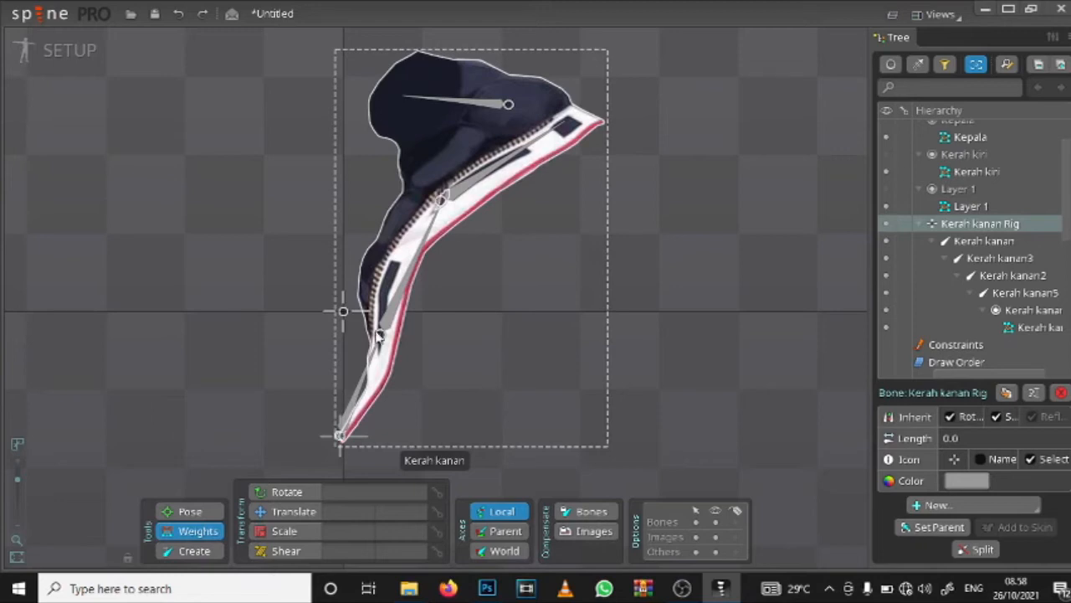
left_click(528, 177)
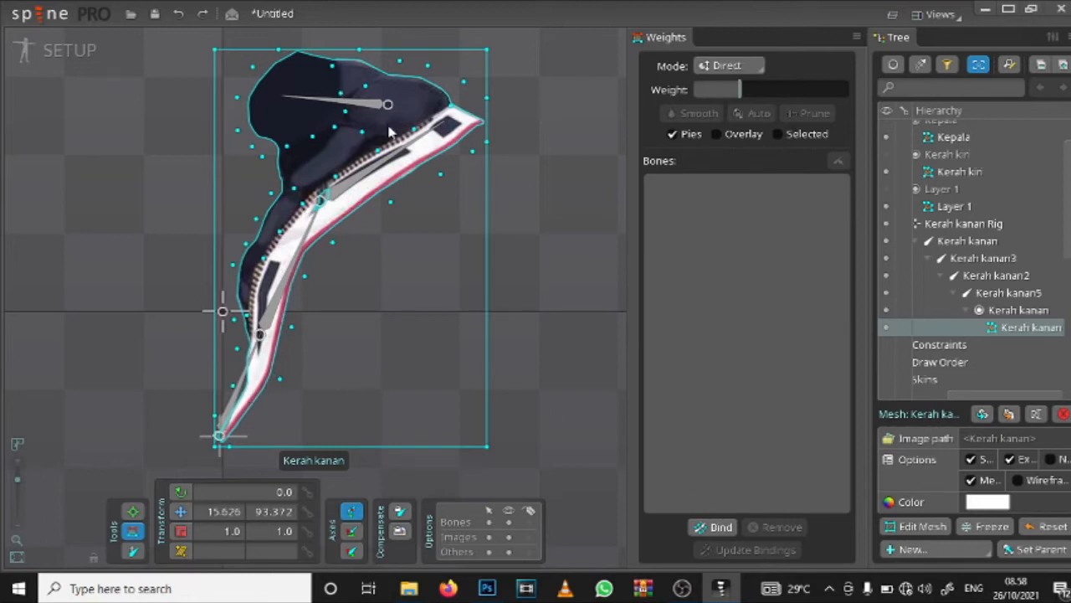
Step: Bind the Kerah kanan mesh to the four chain bones Kerah kanan, Kerah kanan3, Kerah kanan2 and Kerah kanan5
left_click(721, 527)
left_click(713, 525)
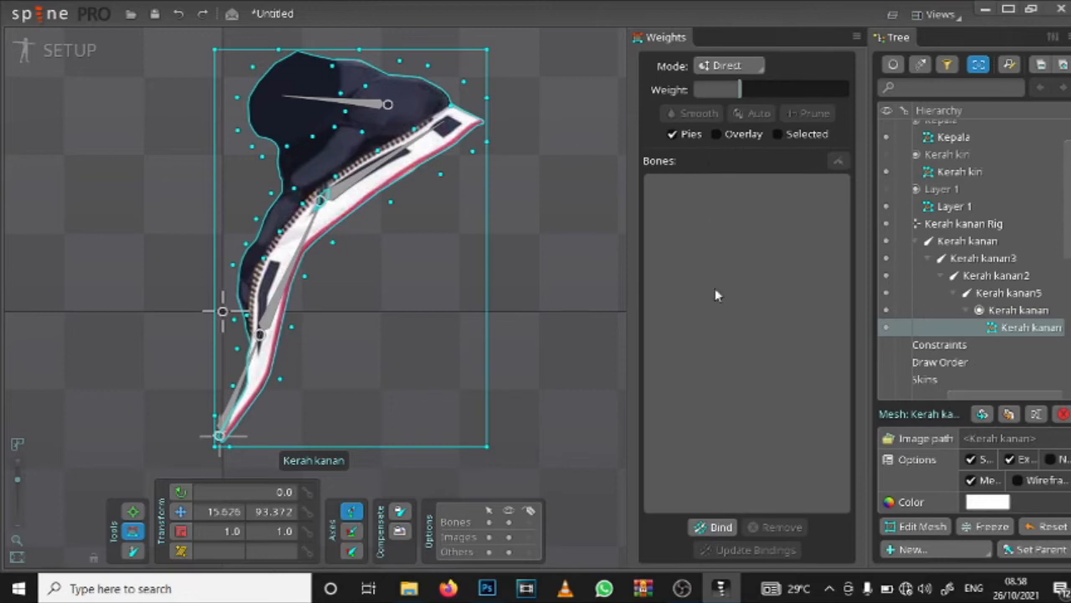
left_click(720, 527)
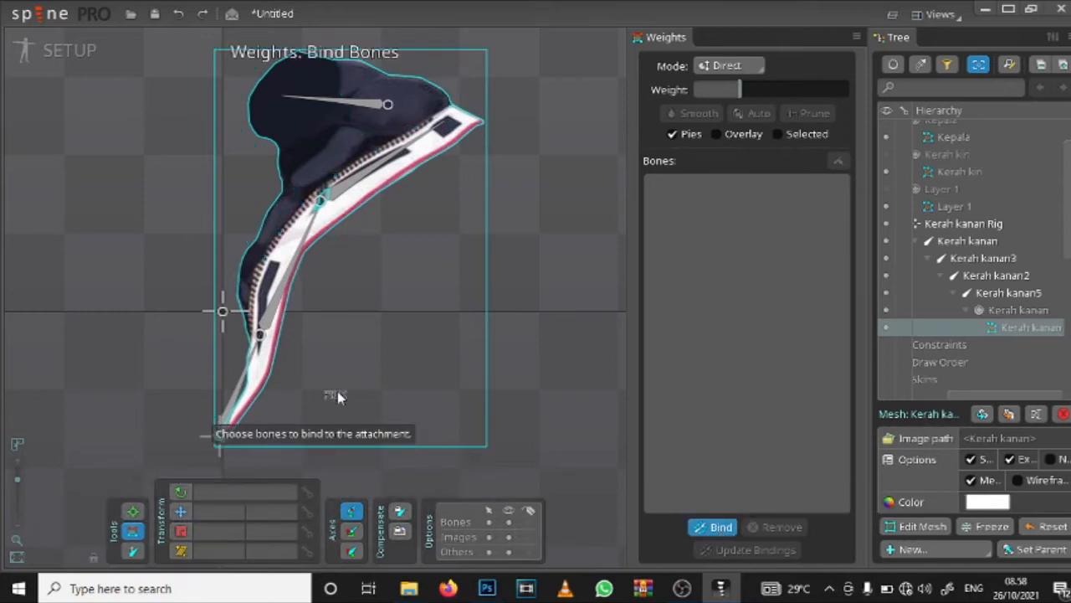
left_click(242, 378)
left_click(288, 268)
left_click(373, 164)
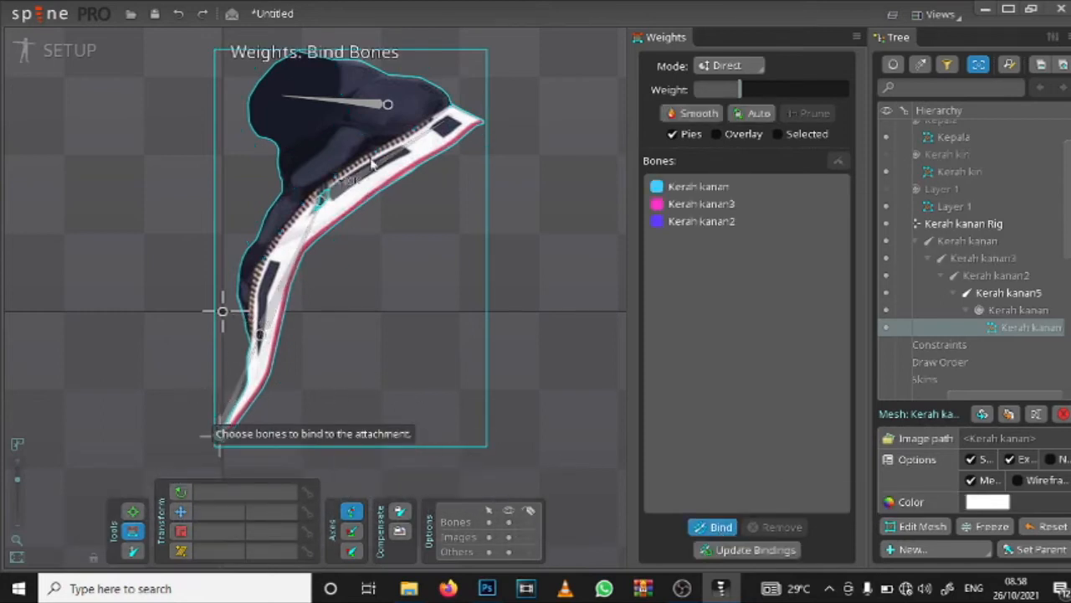
left_click(318, 103)
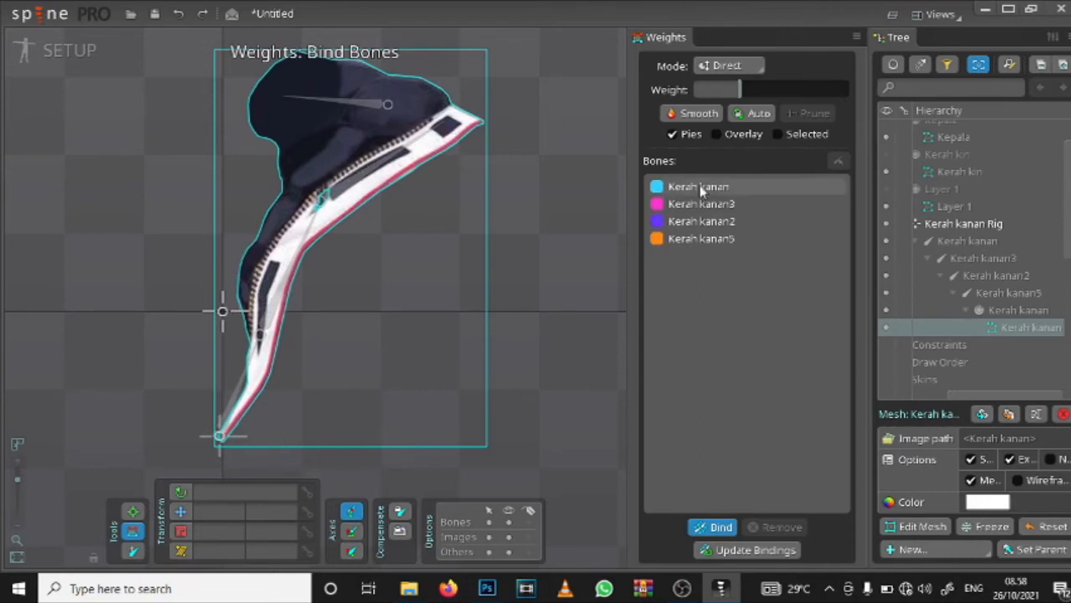
left_click(720, 526)
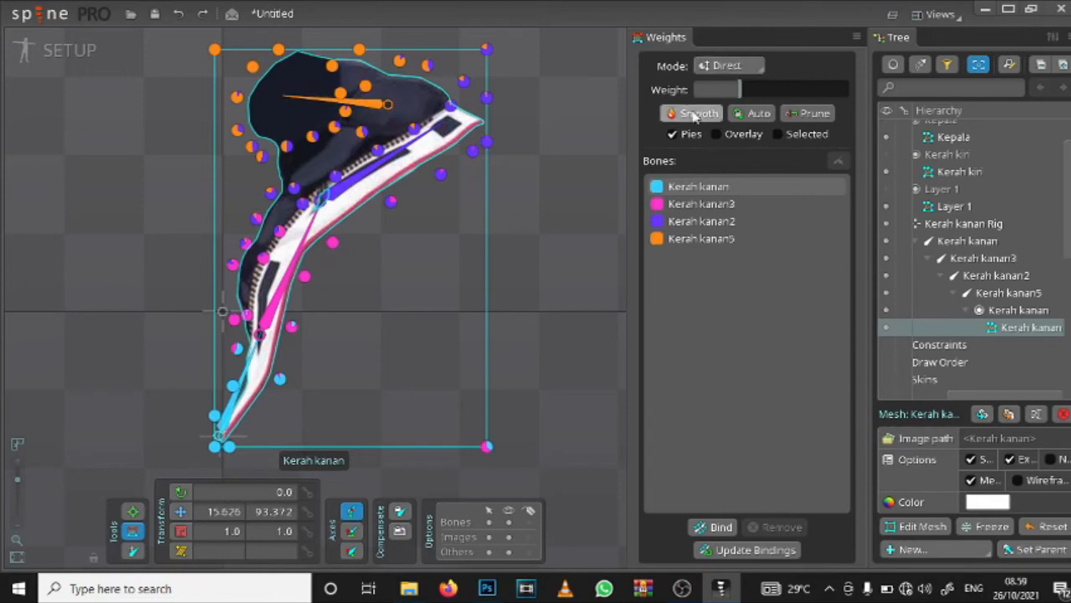
Step: Inspect the influence of the Kerah kanan5 bone on the vertices of the collar's dark upper part
scroll(285, 105, "up", 3)
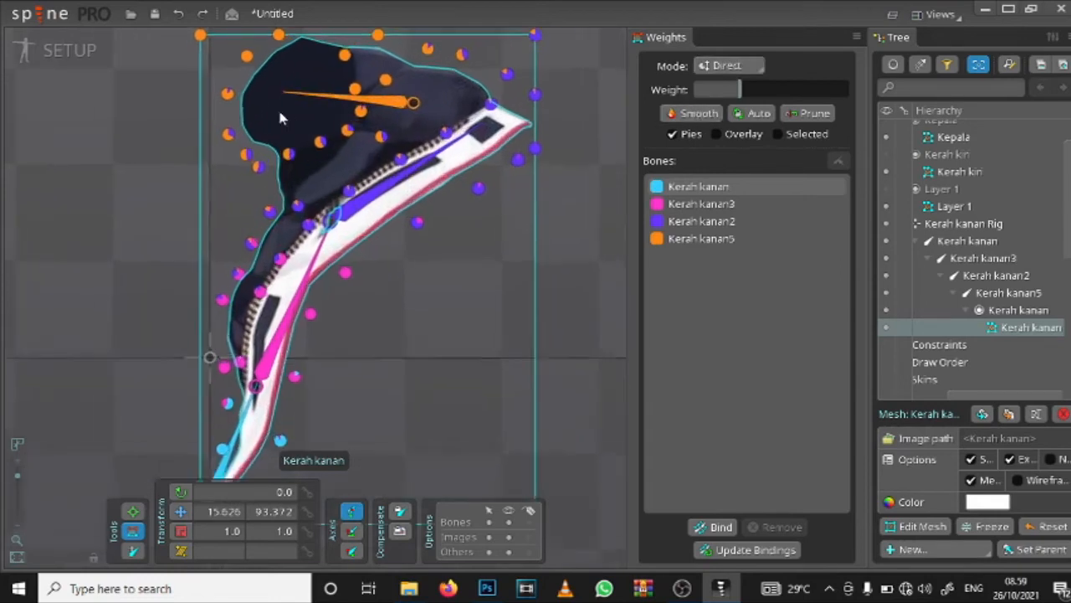
left_click(333, 101)
scroll(400, 194, "down", 3)
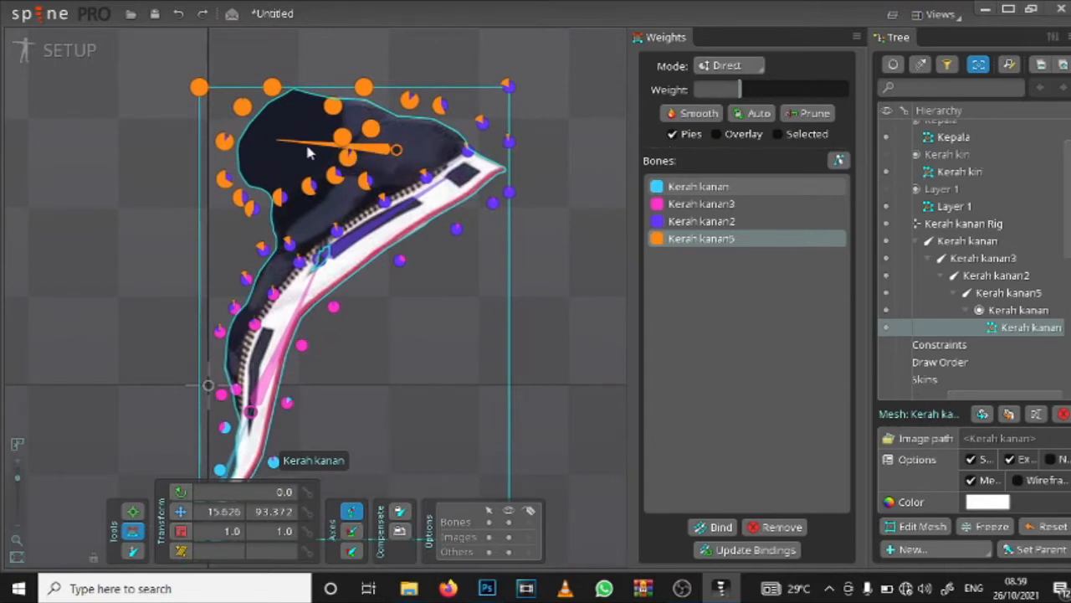
Step: Pose the Kerah kanan5 and Kerah kanan2 bones downward to test the mesh's deformation, and undo both rotations
left_click(182, 491)
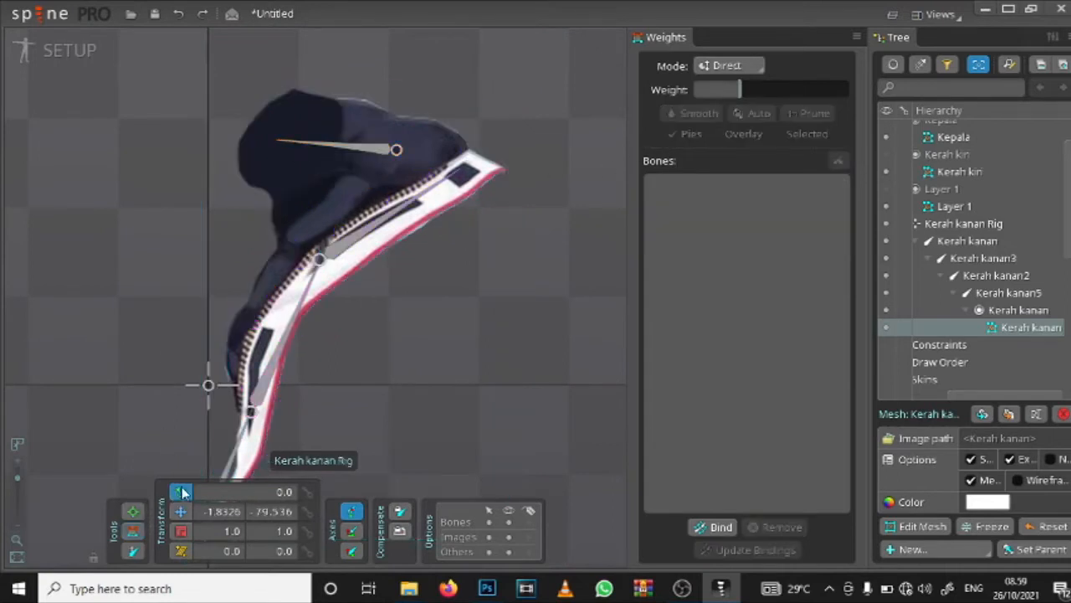
left_click(132, 511)
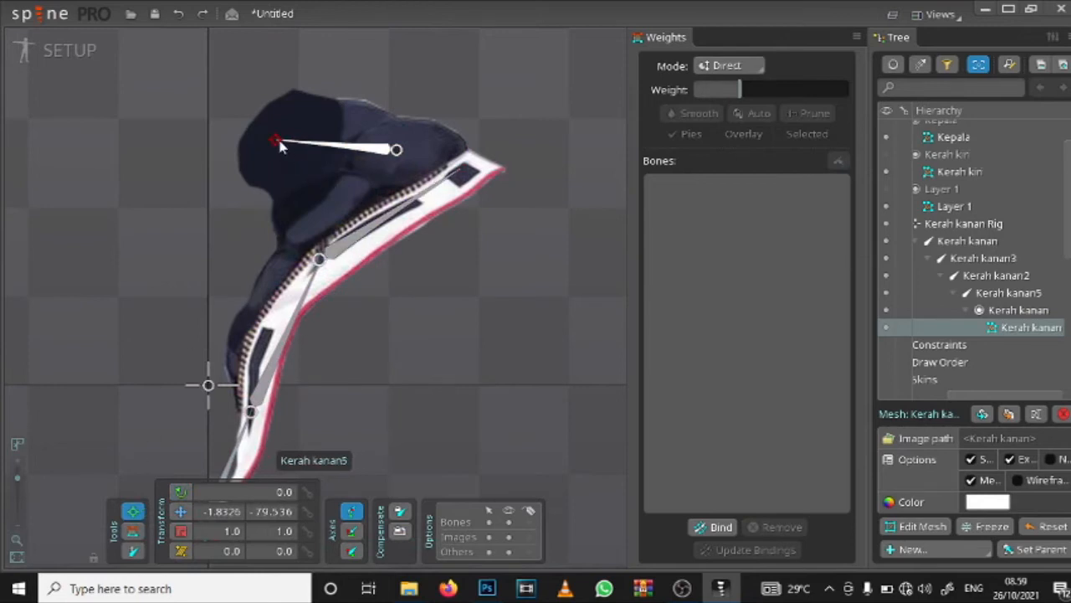
left_click_drag(281, 146, 277, 180)
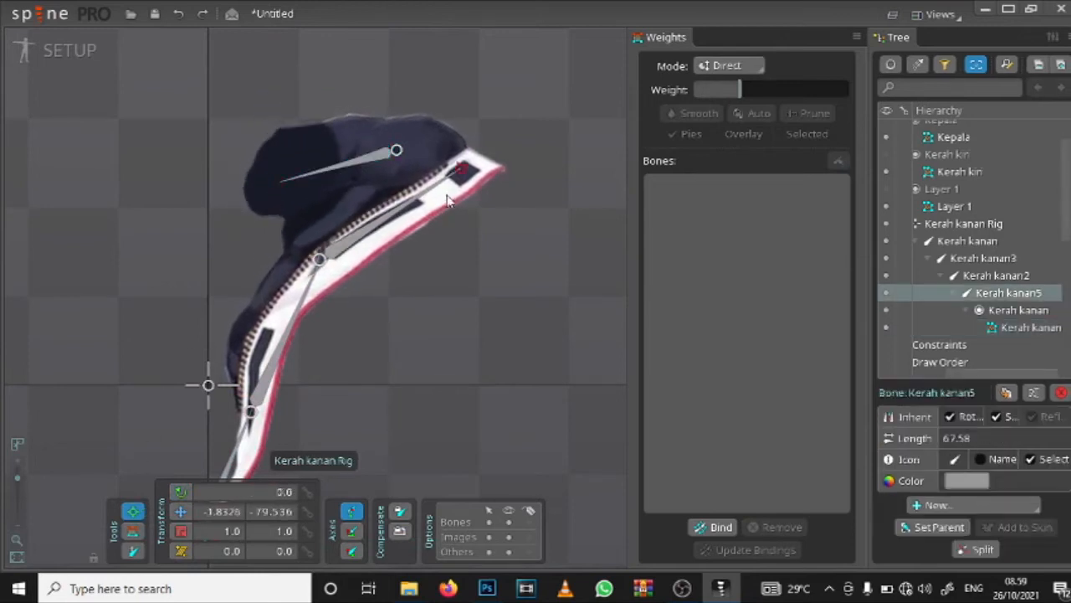
left_click_drag(437, 194, 480, 291)
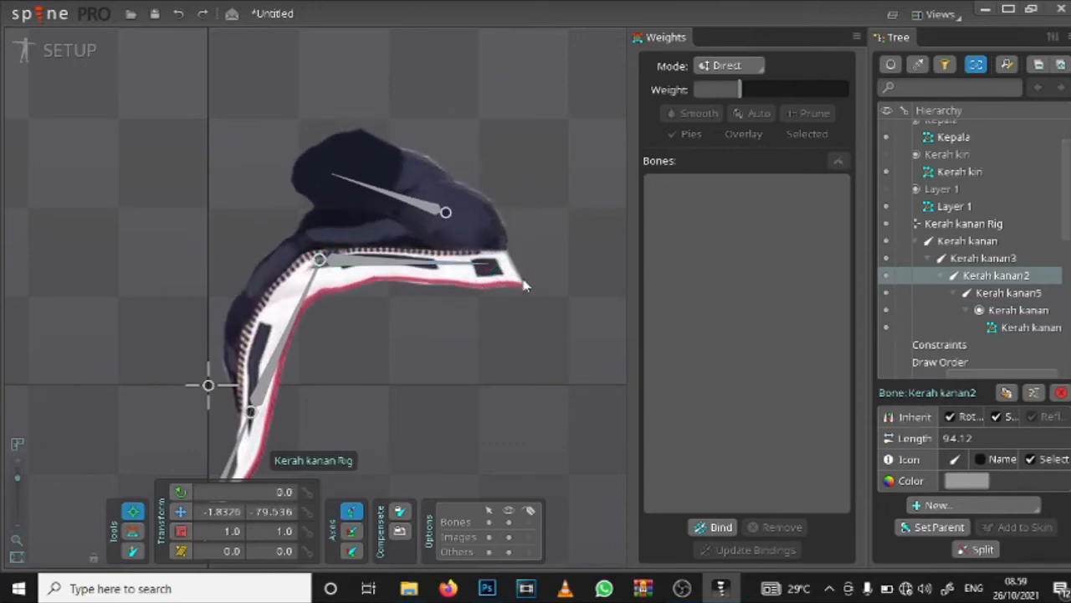
key("ctrl+z")
key("ctrl+z")
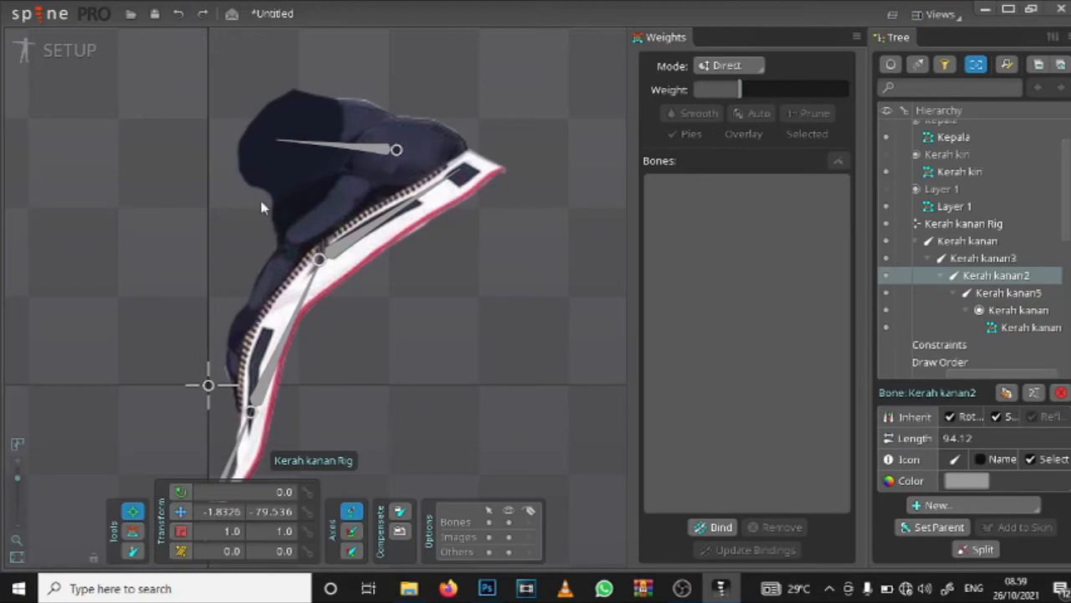
Step: Select the collar's upper bones in turn down to Kerah kanan3 and display the mesh's bone weights again
left_click(374, 155)
left_click(393, 225)
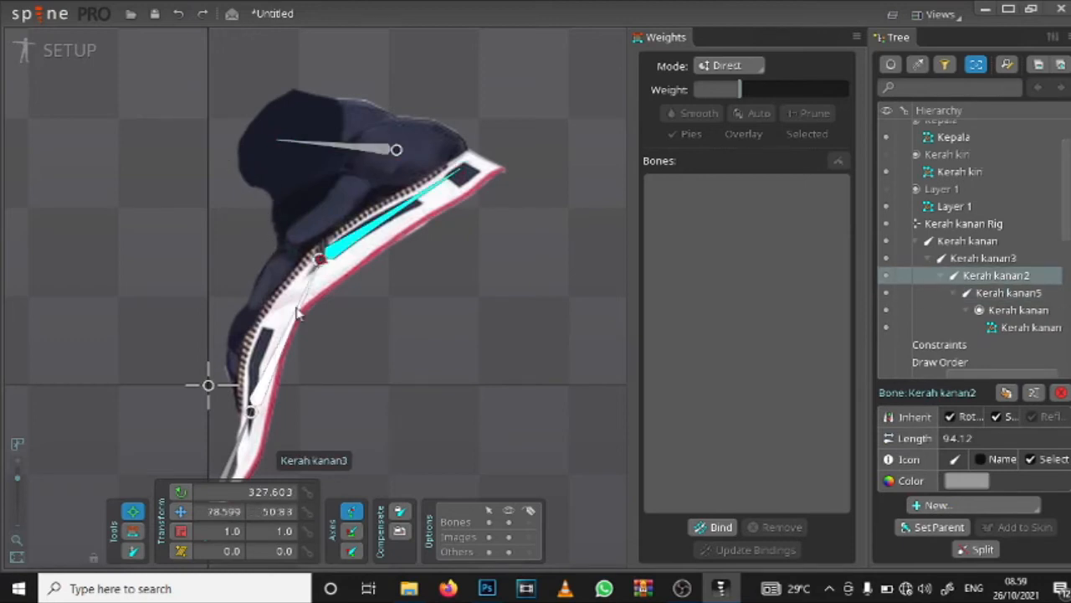
left_click(295, 317)
left_click(132, 531)
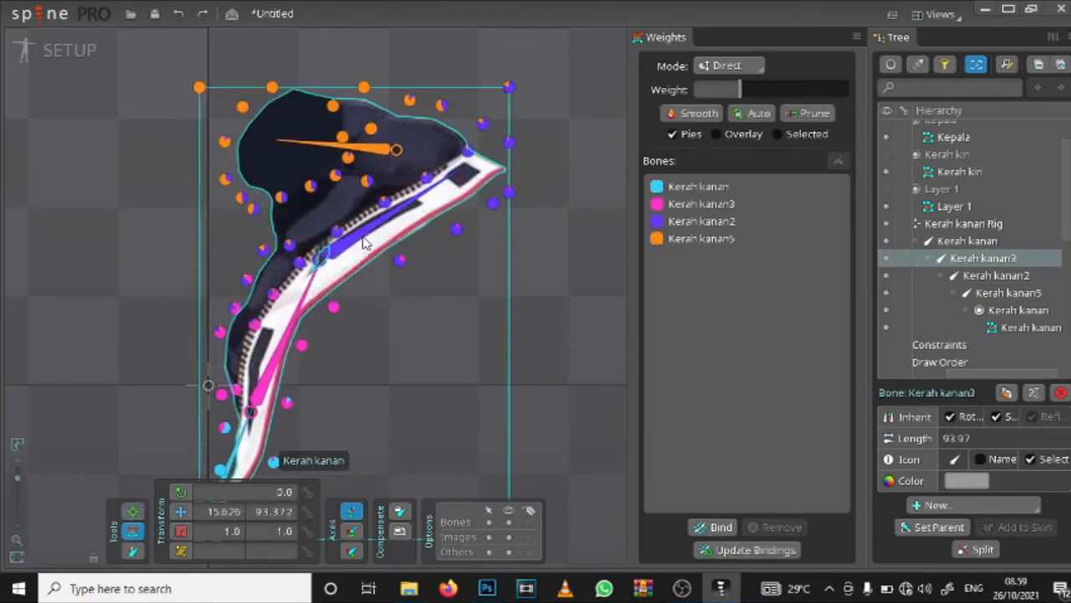
Step: Examine the influence of Kerah kanan2, Kerah kanan, Kerah kanan3 and Kerah kanan5 on the collar's vertices, individually and combined
left_click(724, 221)
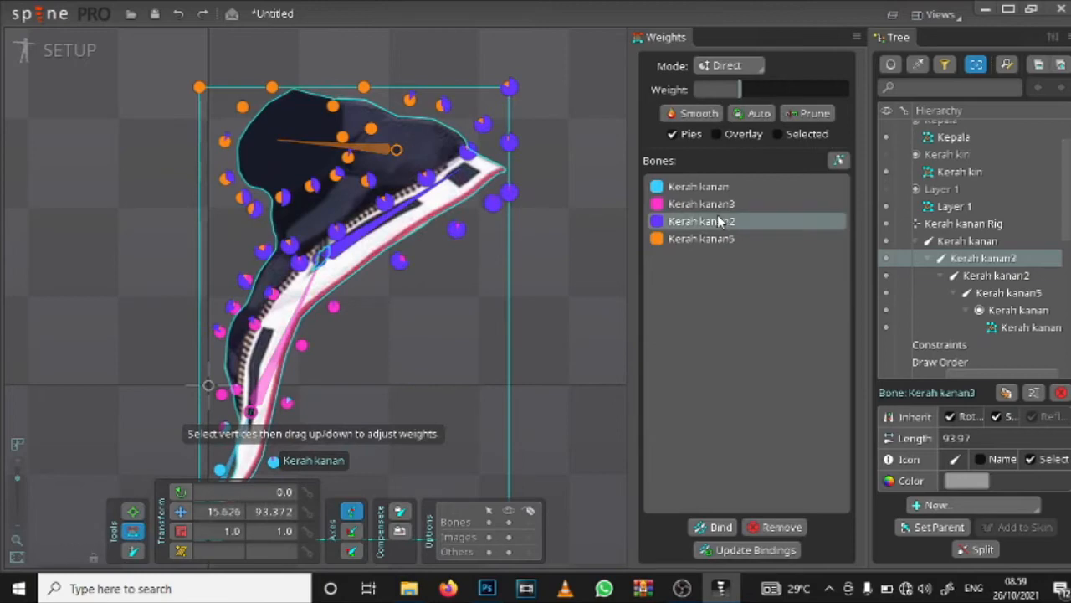
scroll(326, 67, "down", 3)
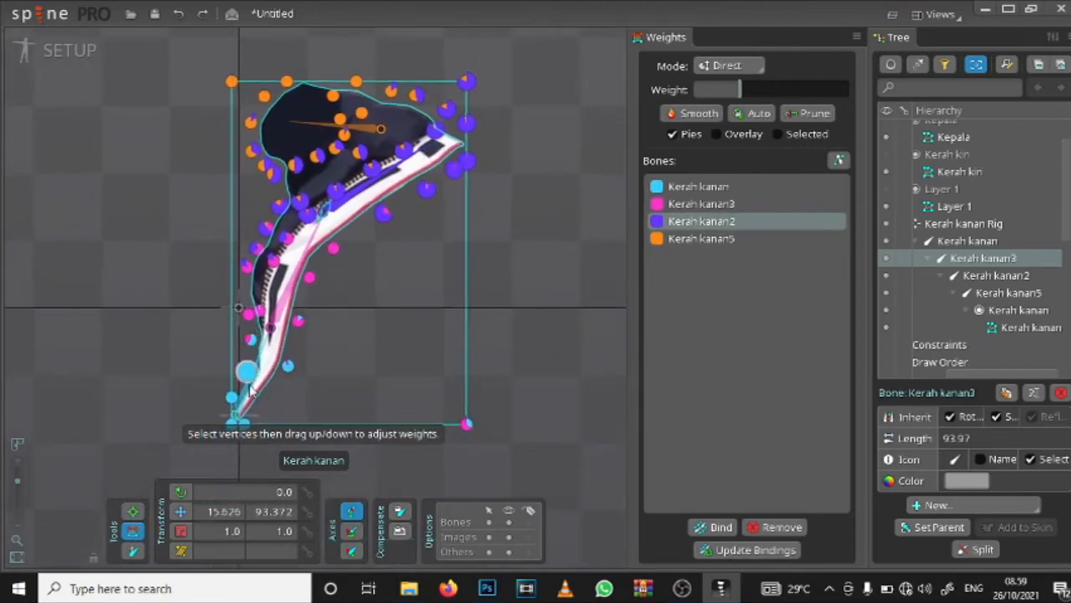
scroll(251, 369, "up", 4)
left_click(266, 351)
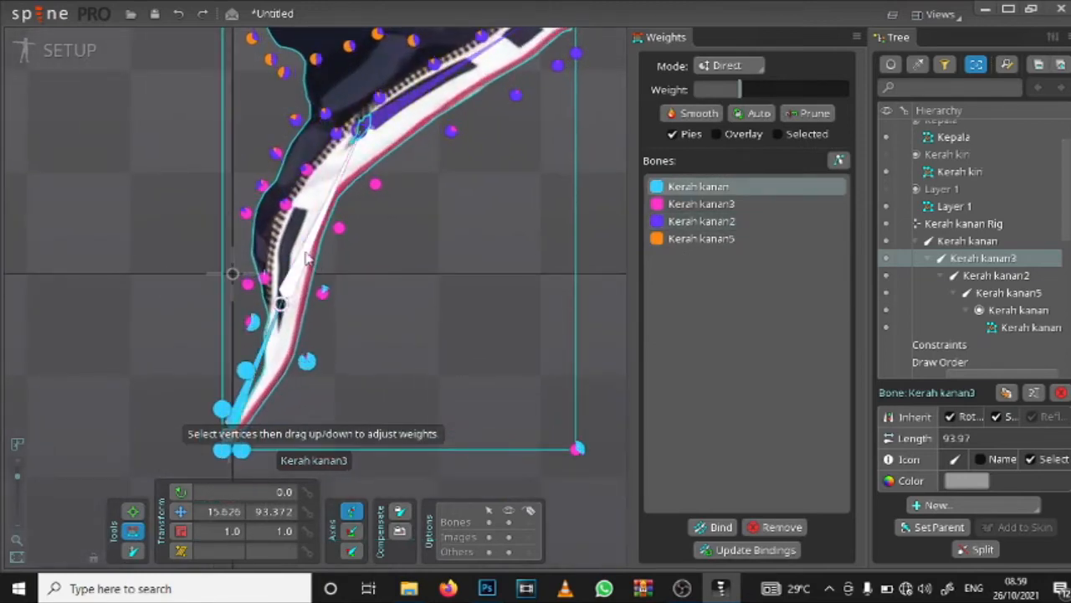
left_click(306, 258)
left_click_drag(451, 194, 428, 297)
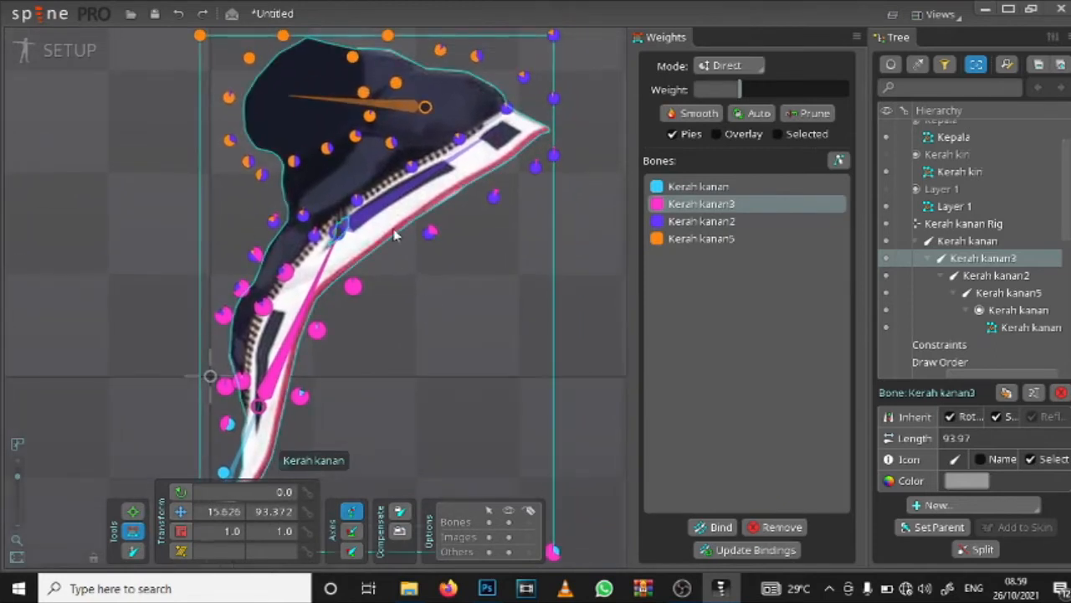
left_click(701, 222)
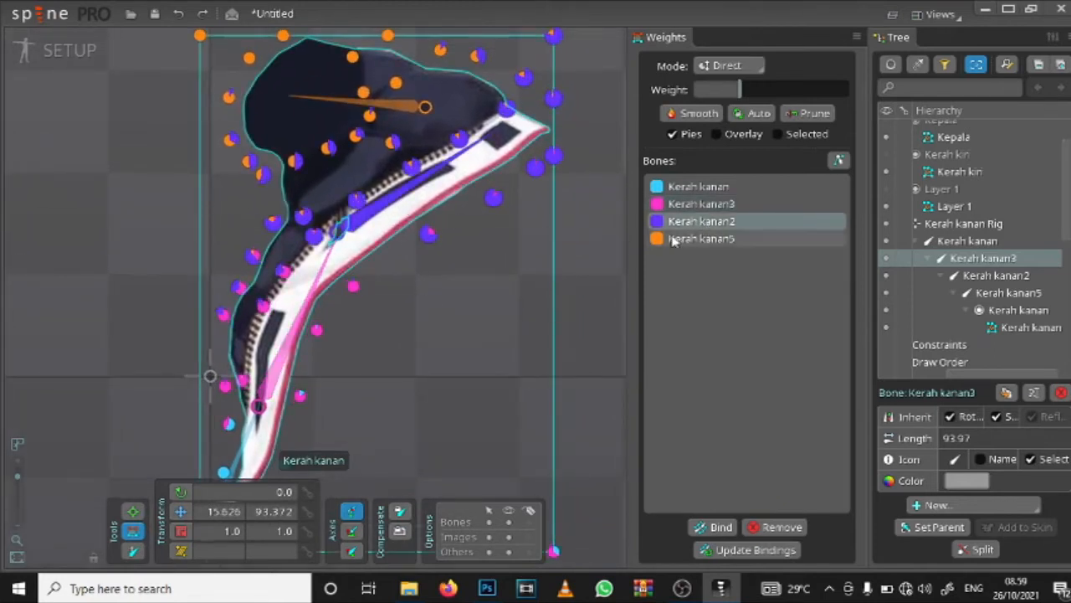
left_click(695, 240)
left_click(708, 205)
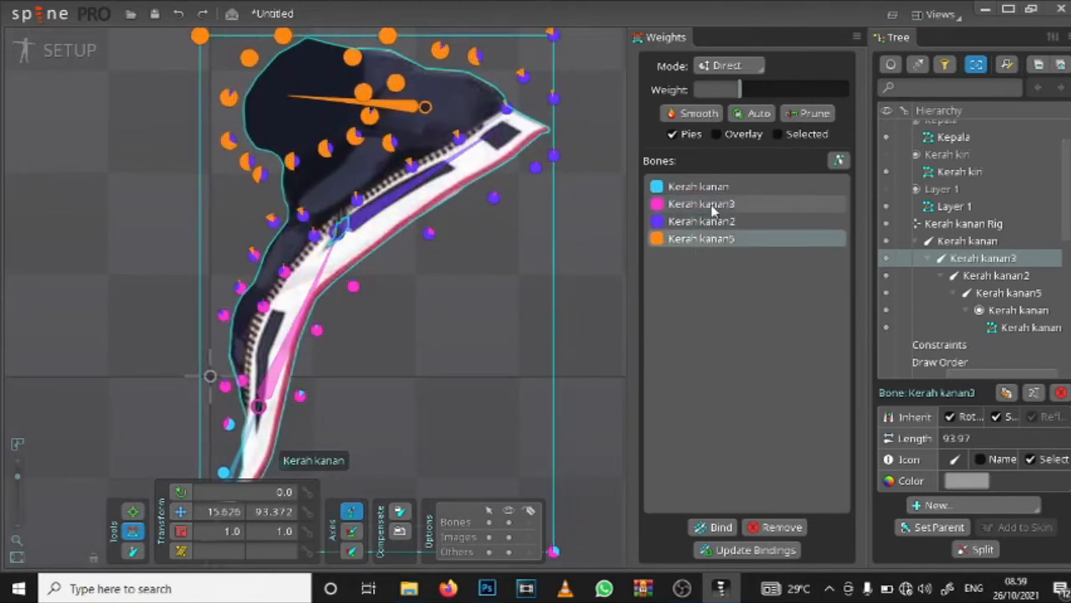
left_click(713, 241, "shift")
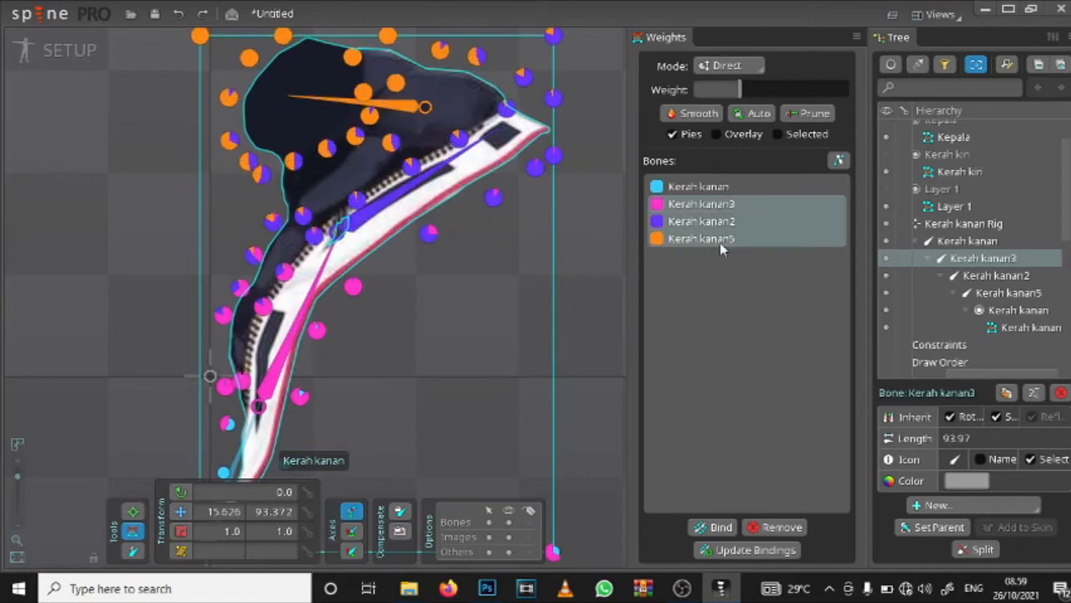
Step: Check Kerah kanan's influence at the collar's lower tip and the combined influence of the other three bones higher up
left_click(696, 186)
scroll(337, 442, "up", 5)
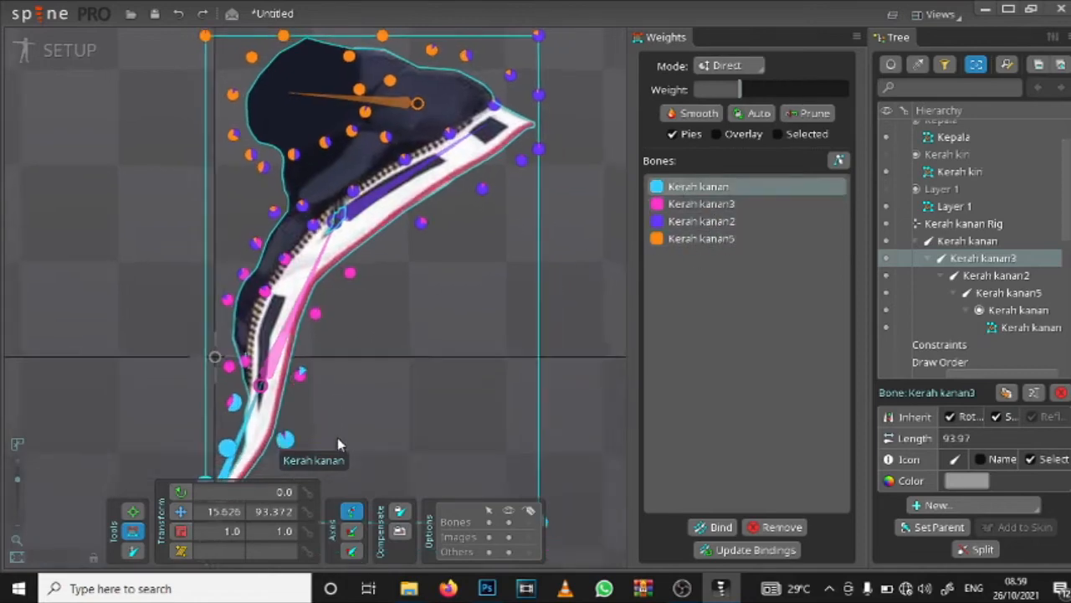
scroll(270, 341, "up", 3)
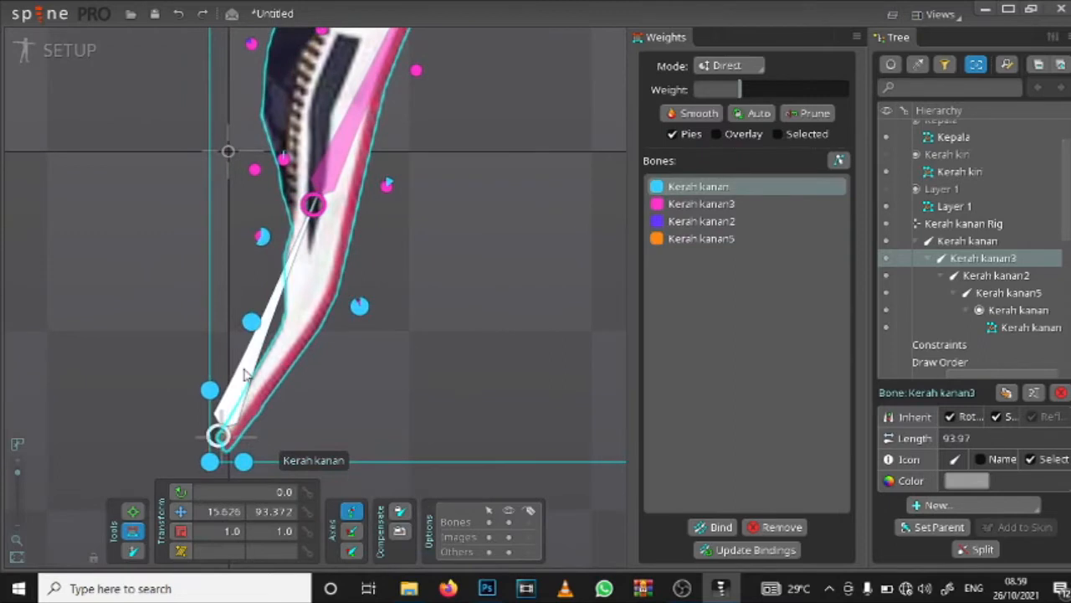
left_click(697, 204)
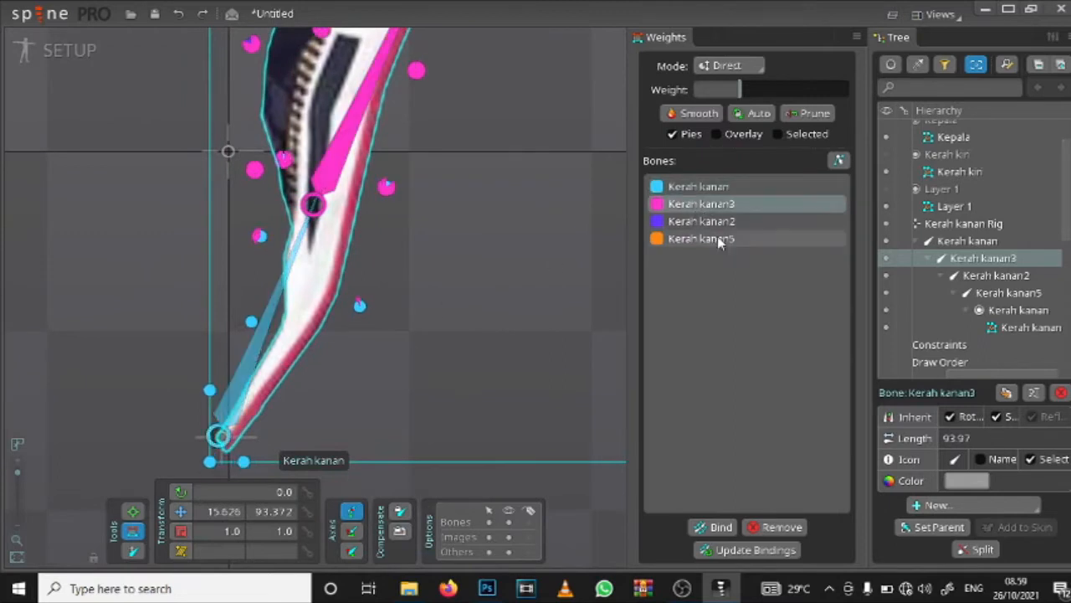
left_click(717, 239, "shift")
scroll(430, 270, "up", 5)
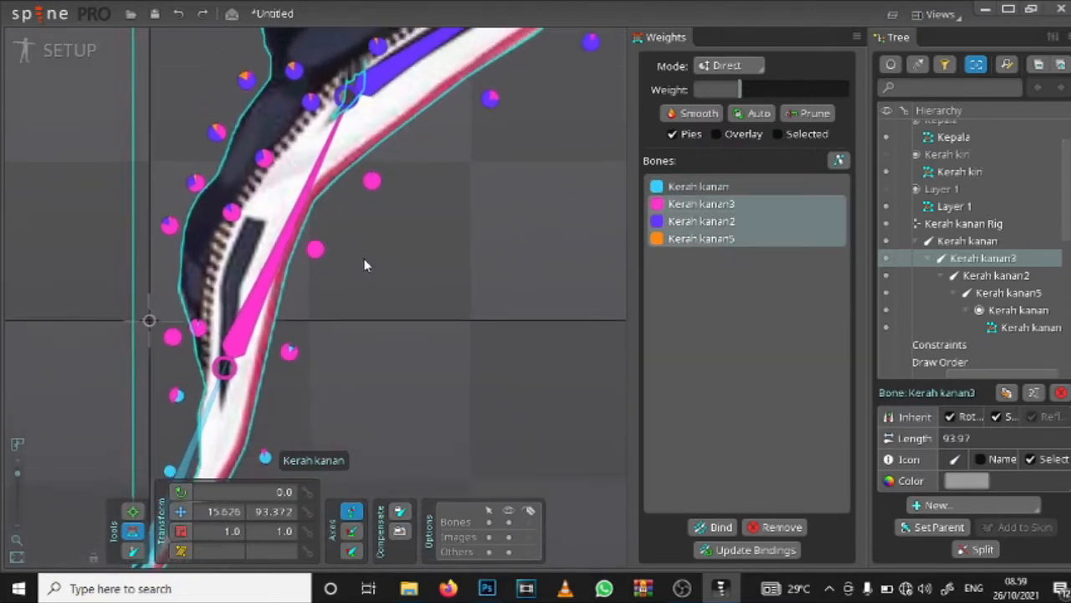
scroll(365, 264, "down", 1)
left_click_drag(426, 155, 388, 324)
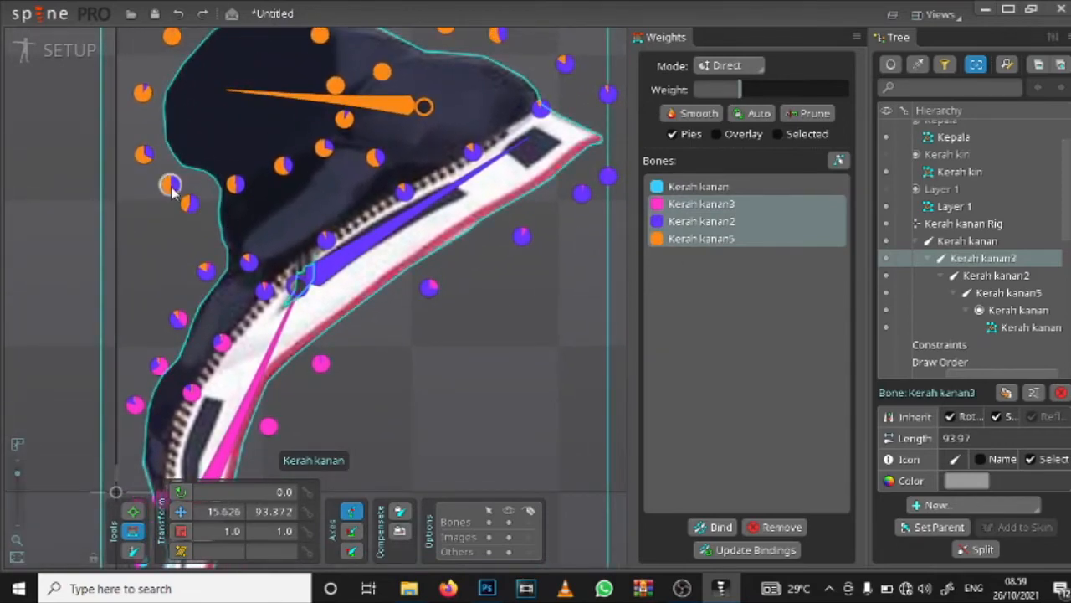
Step: Set Kerah kanan5's weight to 0 on the vertex at the inner corner below the collar's dark upper part
left_click(234, 189)
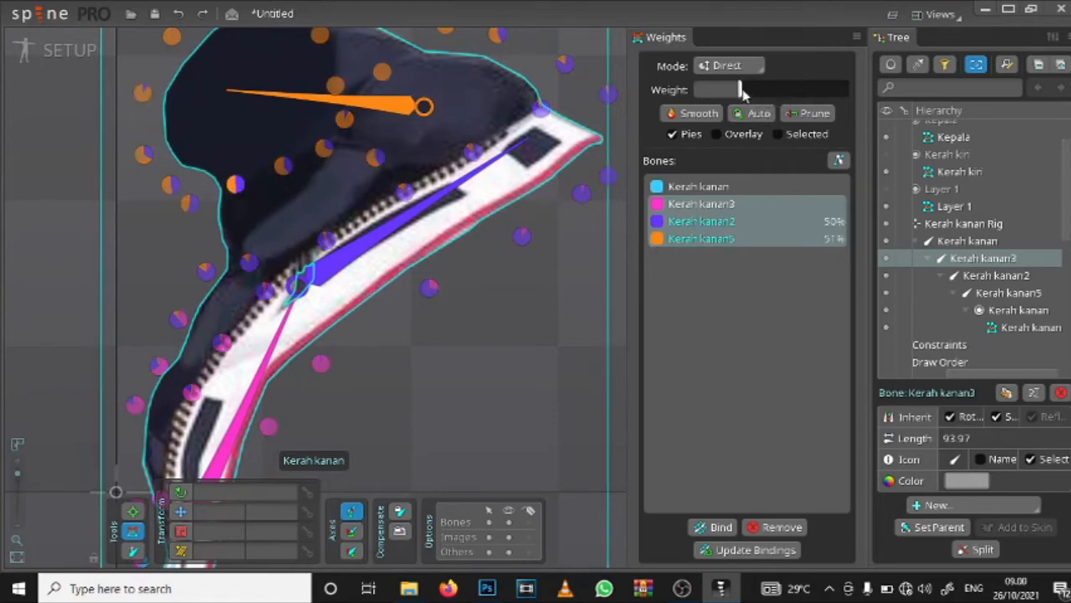
left_click(239, 185)
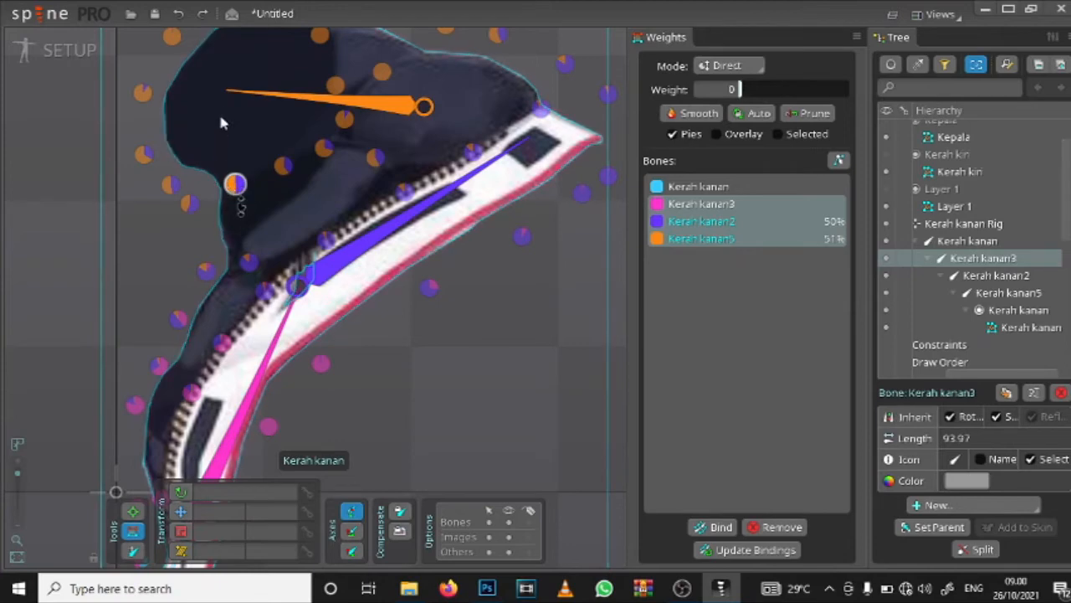
left_click(761, 241)
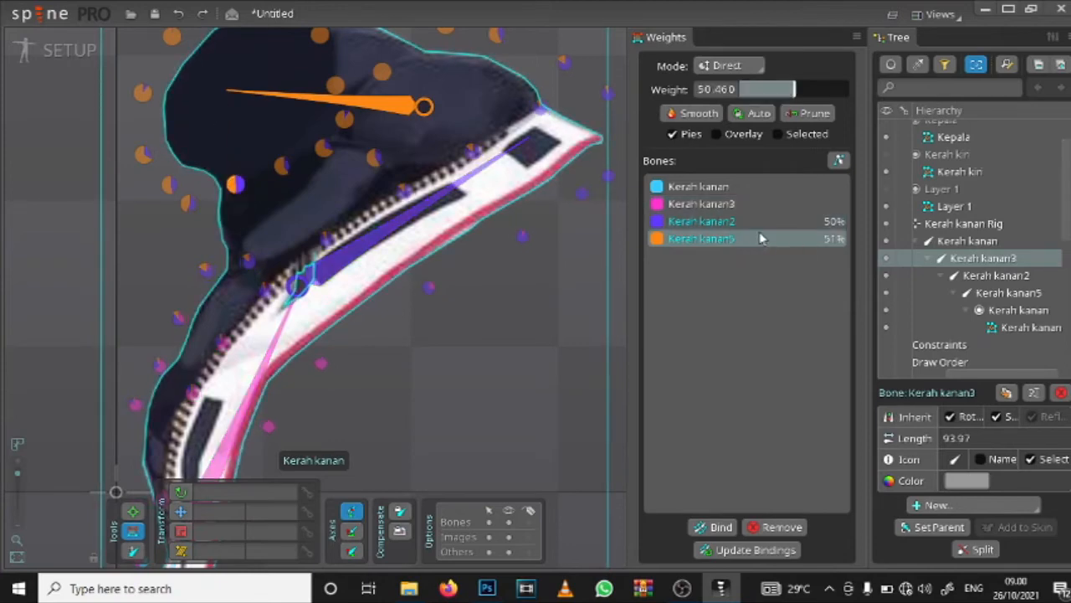
left_click(741, 220)
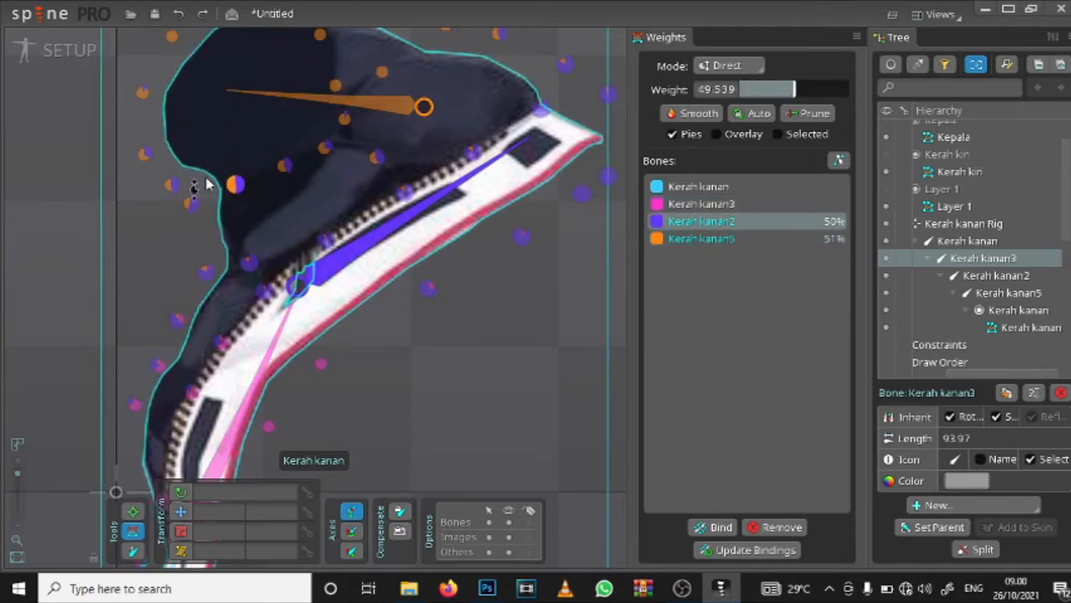
left_click(724, 241)
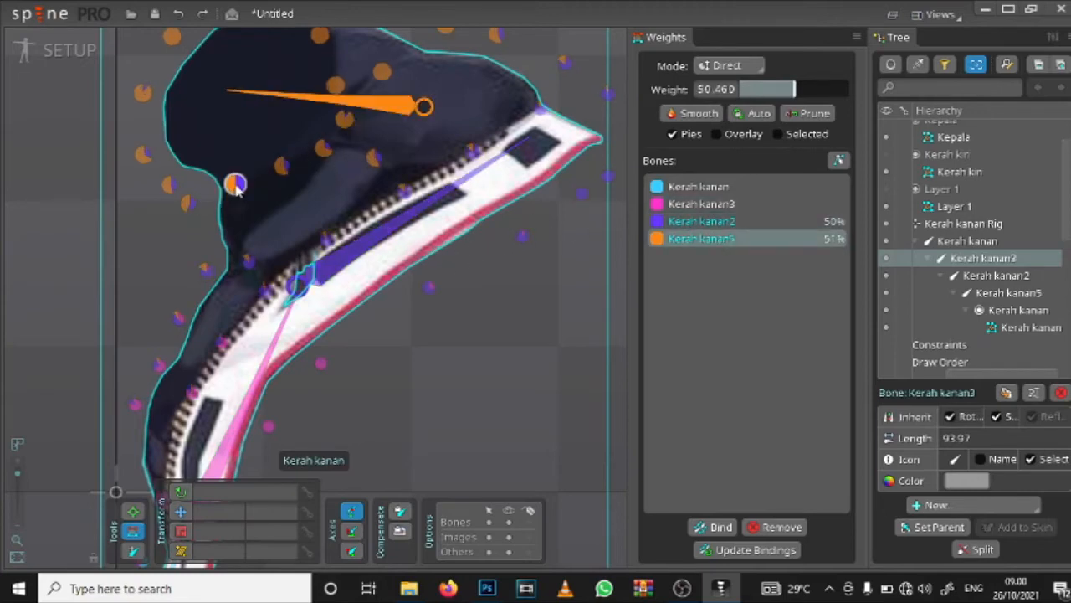
left_click_drag(236, 184, 805, 213)
left_click_drag(763, 89, 243, 159)
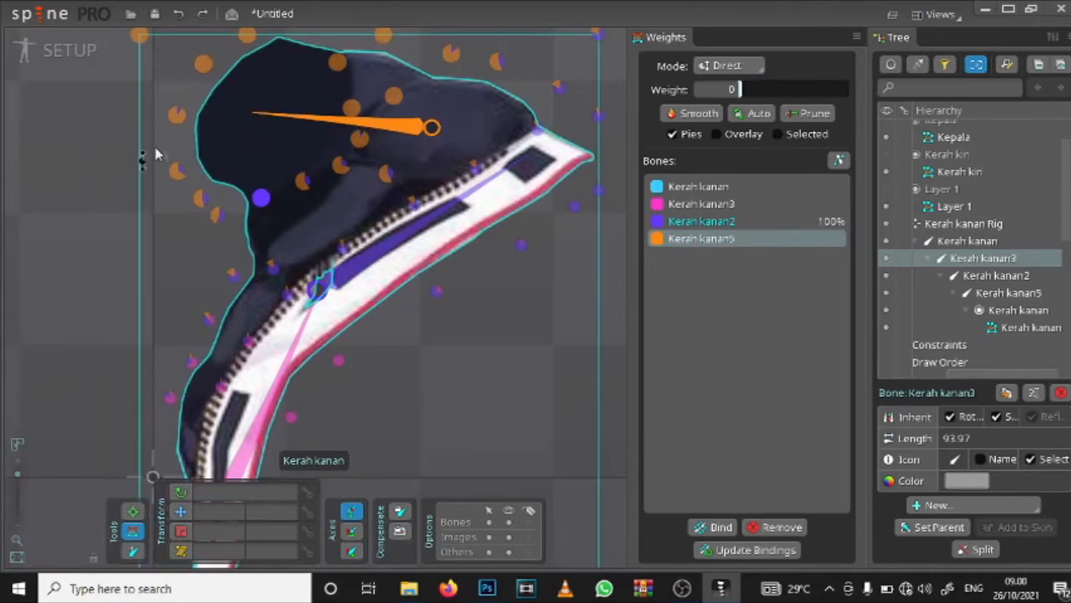
Step: Reduce Kerah kanan5's weight to 0 on the vertices just outside the notch of the collar's dark part
left_click(133, 512)
left_click(133, 531)
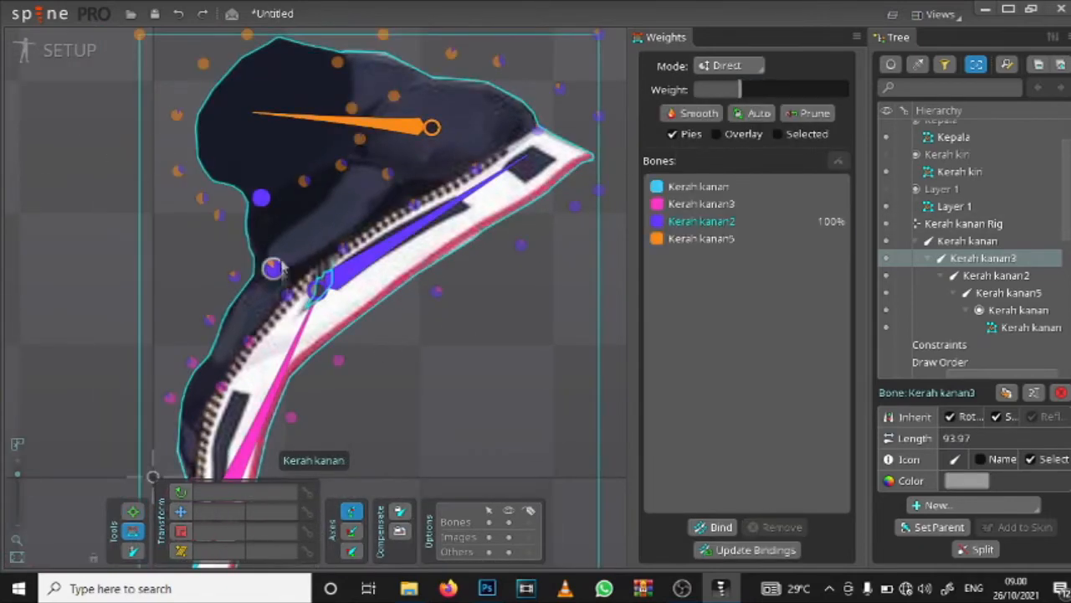
left_click(219, 216)
left_click(727, 240)
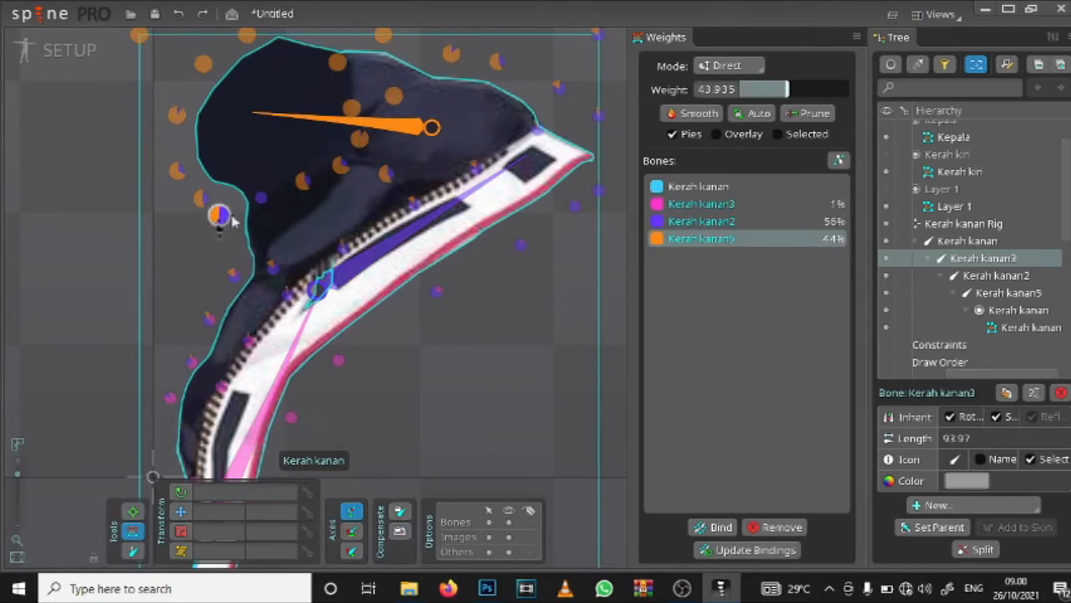
left_click_drag(223, 220, 231, 180)
left_click_drag(179, 120, 207, 123)
left_click_drag(211, 160, 211, 179)
left_click_drag(228, 177, 233, 191)
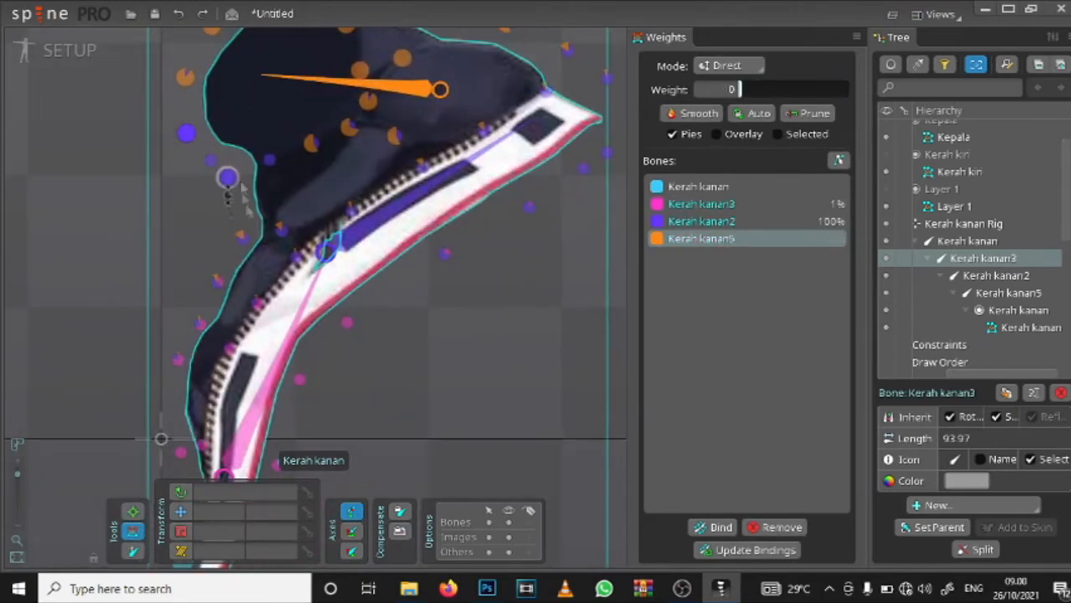
Step: Lower Kerah kanan5's weight on the vertices up the dark part's outer edge, taking the upper one to about 6.7
left_click_drag(244, 238, 285, 250)
left_click_drag(312, 143, 308, 157)
left_click_drag(209, 94, 195, 147)
left_click_drag(171, 131, 163, 242)
left_click_drag(197, 78, 158, 179)
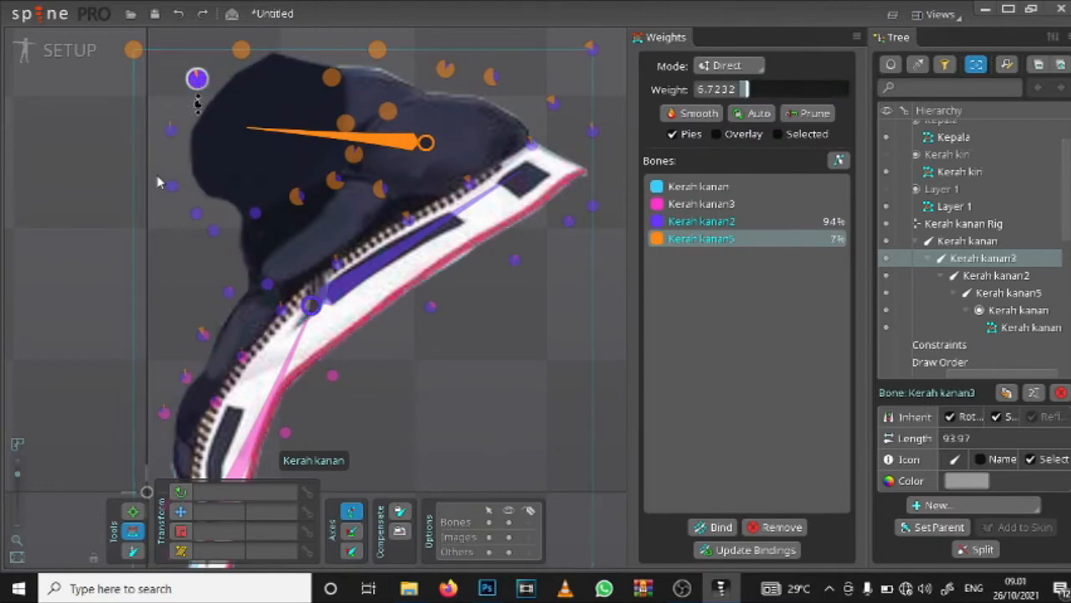
left_click(241, 50)
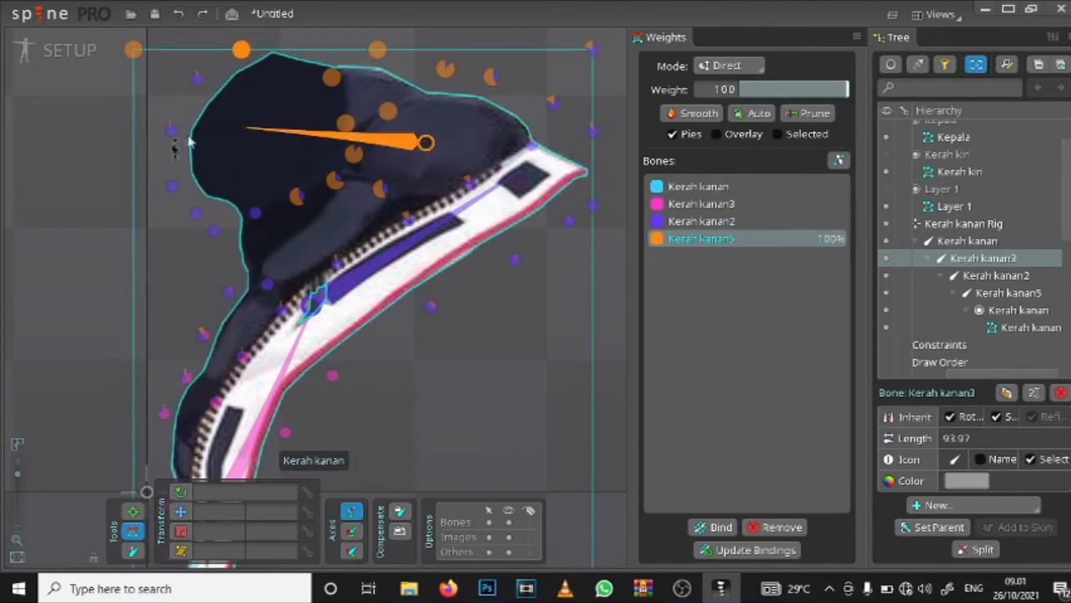
left_click(172, 186)
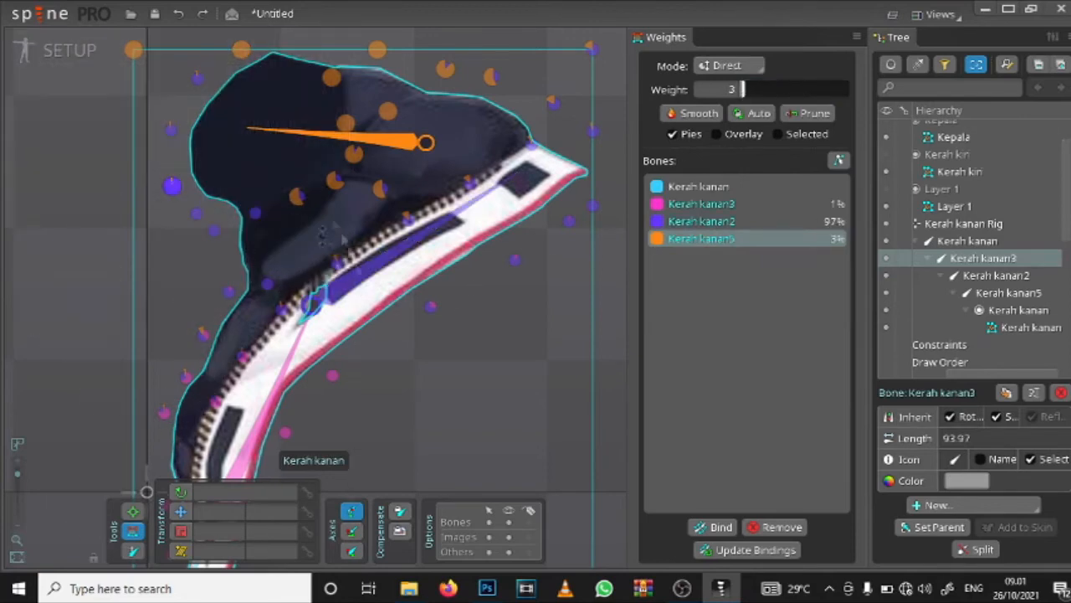
Step: Lower Kerah kanan2's weight to 0 on the dark part's outer-edge vertices and to about 21 on the vertex near the bone joint
left_click(355, 266)
scroll(334, 255, "down", 1)
scroll(303, 249, "up", 1)
left_click_drag(127, 171, 125, 251)
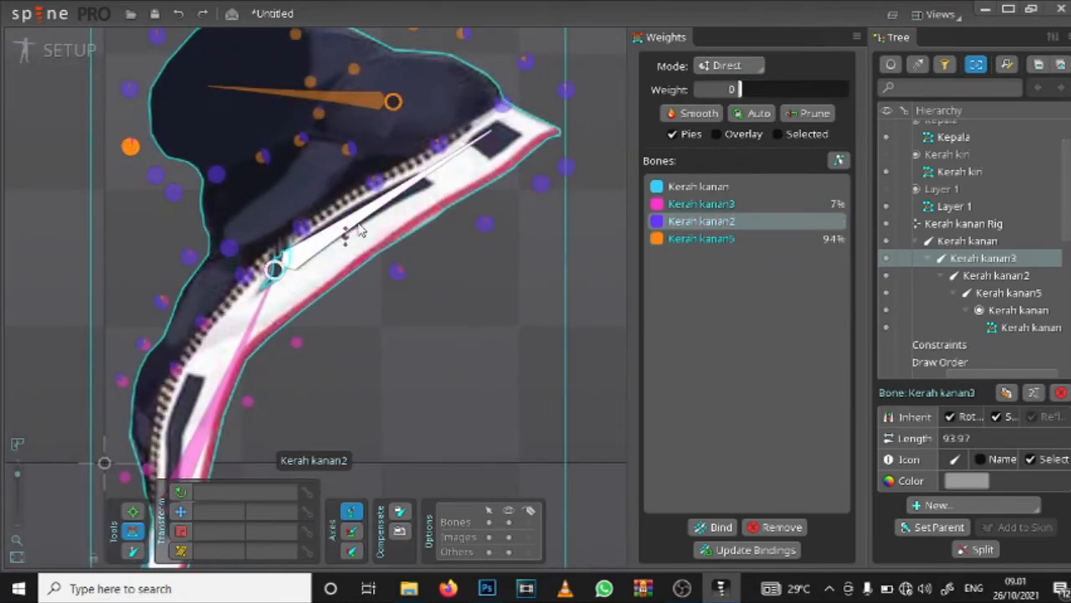
left_click_drag(155, 175, 182, 243)
left_click_drag(189, 256, 172, 299)
left_click_drag(183, 183, 210, 246)
left_click_drag(156, 152, 168, 197)
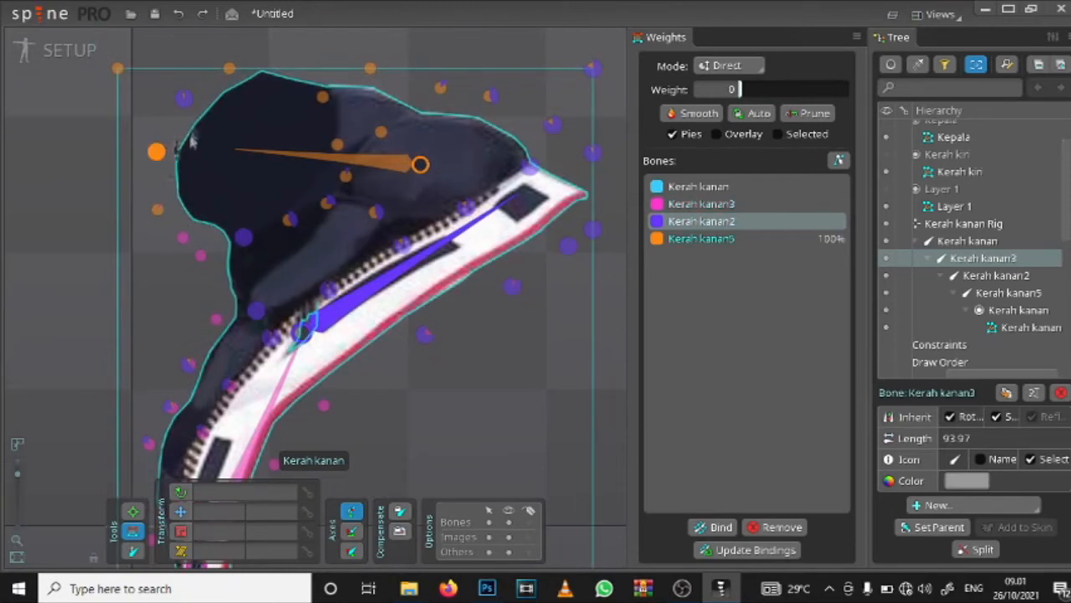
left_click_drag(185, 102, 164, 275)
left_click_drag(243, 238, 246, 402)
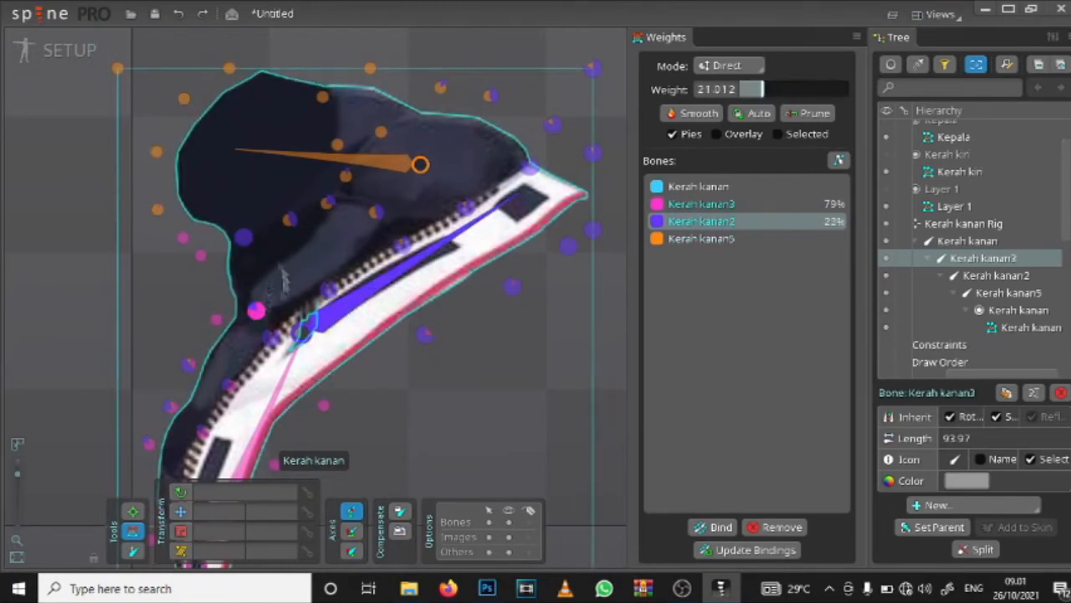
Step: Check Kerah kanan3's weight on the individual vertices outside the notch of the dark part
left_click(243, 236)
scroll(334, 138, "down", 1)
left_click_drag(234, 287, 280, 297)
left_click(701, 204)
scroll(281, 261, "up", 1)
left_click(248, 221)
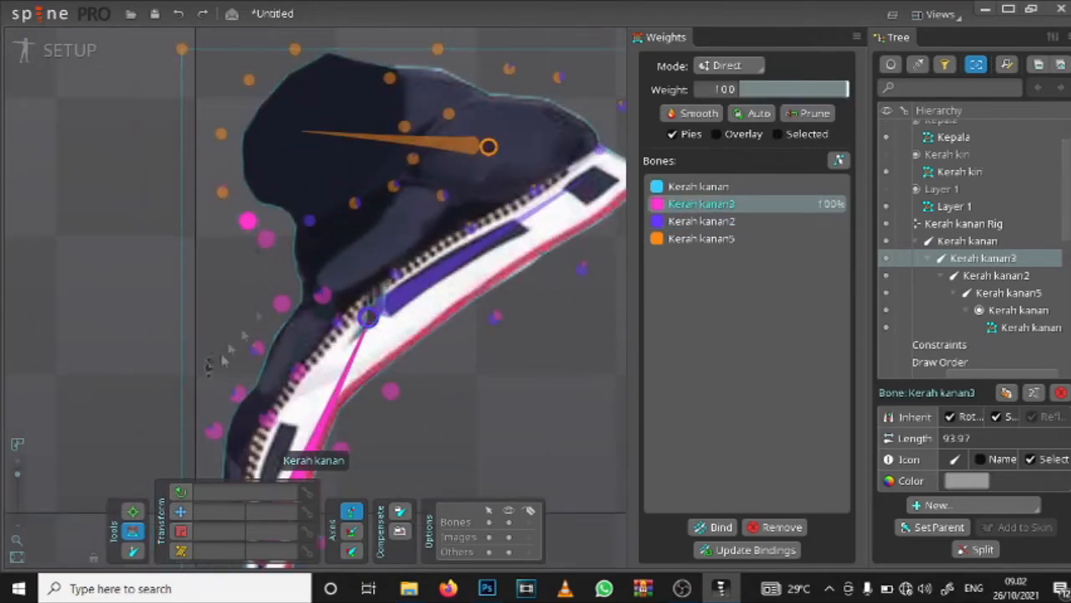
scroll(224, 360, "down", 1)
scroll(263, 276, "up", 2)
left_click(233, 210)
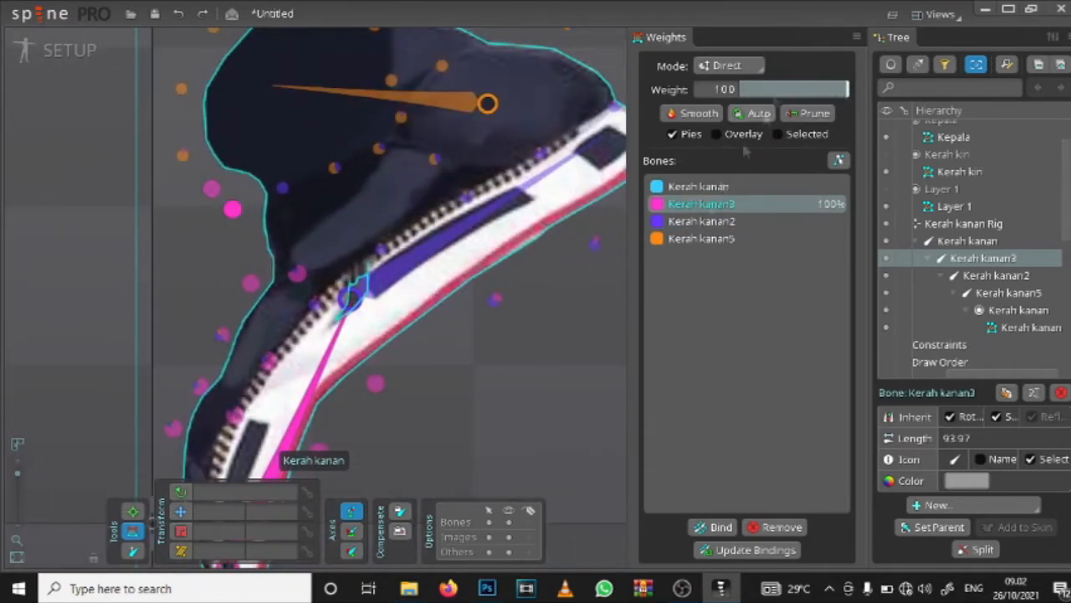
scroll(252, 188, "down", 1)
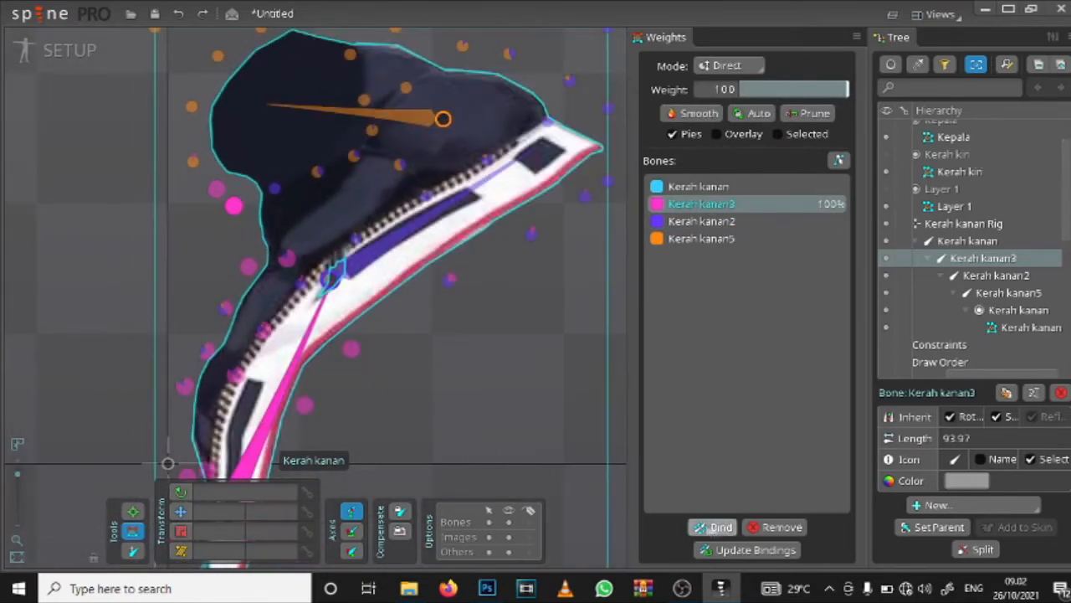
Step: Select the Kerah kanan5 bone and rotate it to 142.02 to test the collar's deformation
left_click(713, 528)
left_click(402, 115)
scroll(306, 107, "down", 1)
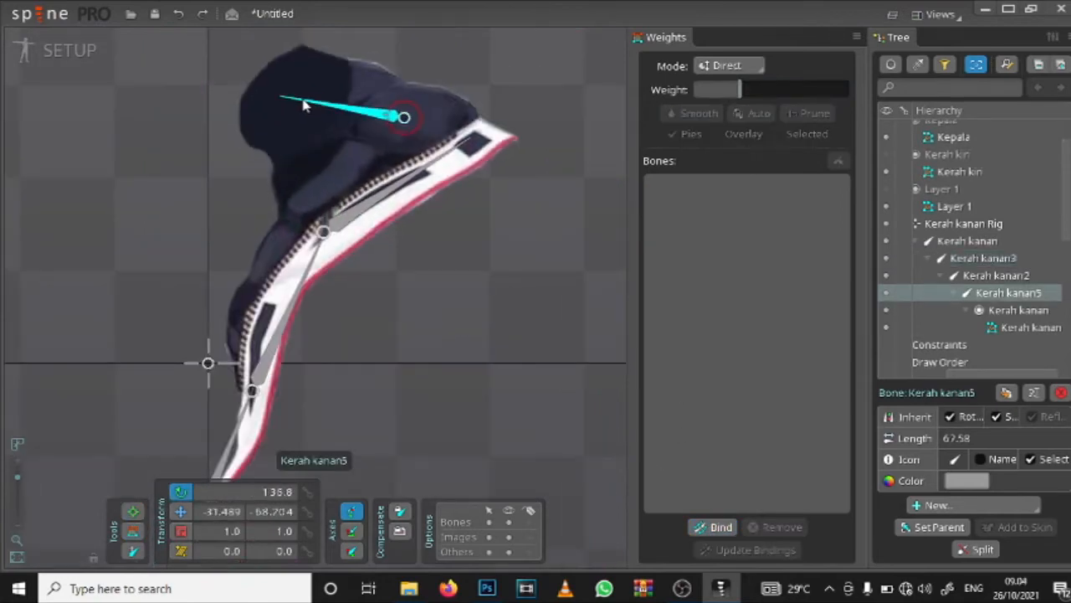
left_click_drag(304, 105, 325, 137)
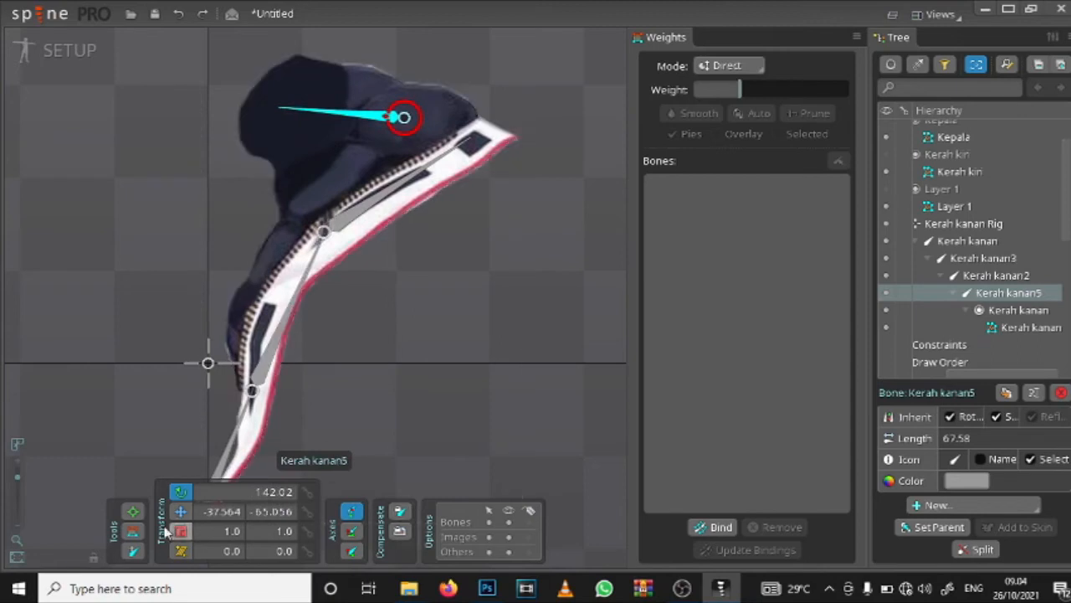
Step: Lower Kerah kanan5's weight on the vertices from the notch up the dark part's outer edge, taking the uppermost one to about 46
left_click(132, 531)
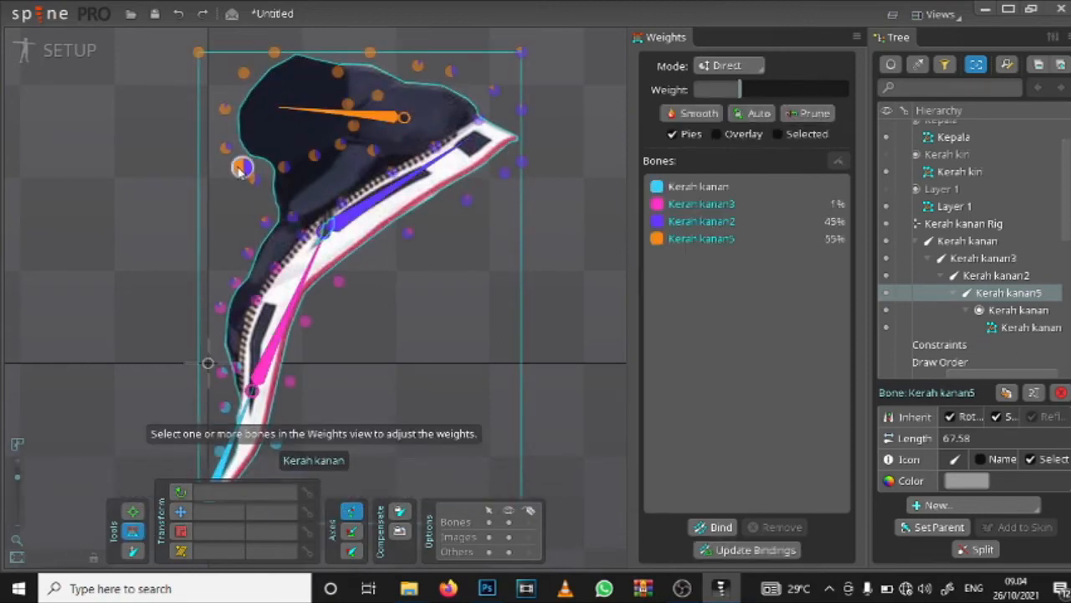
left_click(748, 240)
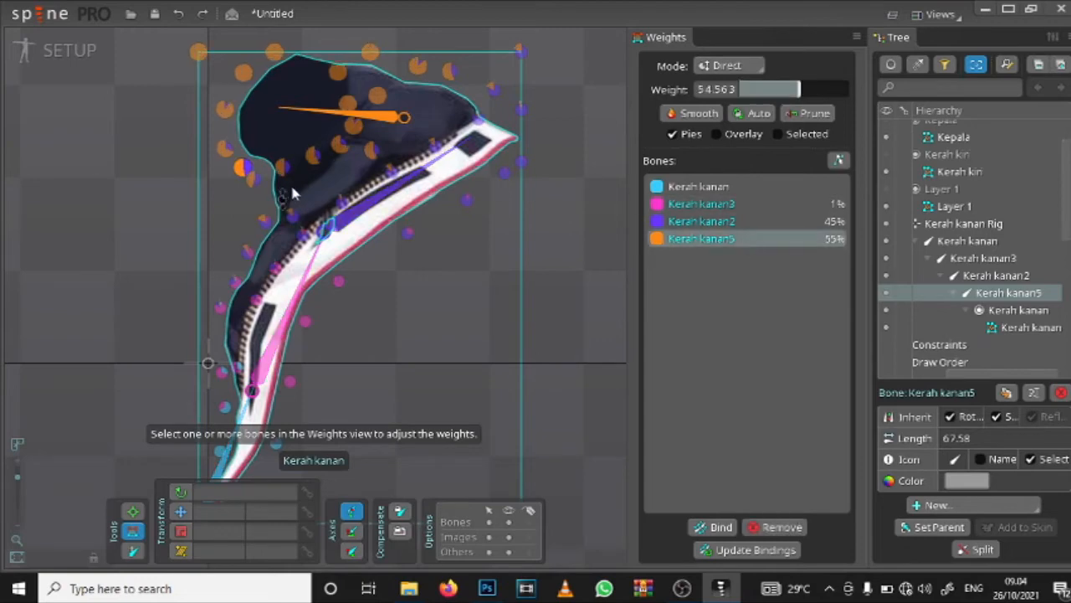
left_click_drag(255, 179, 235, 206)
left_click_drag(223, 149, 218, 191)
left_click_drag(223, 115, 215, 167)
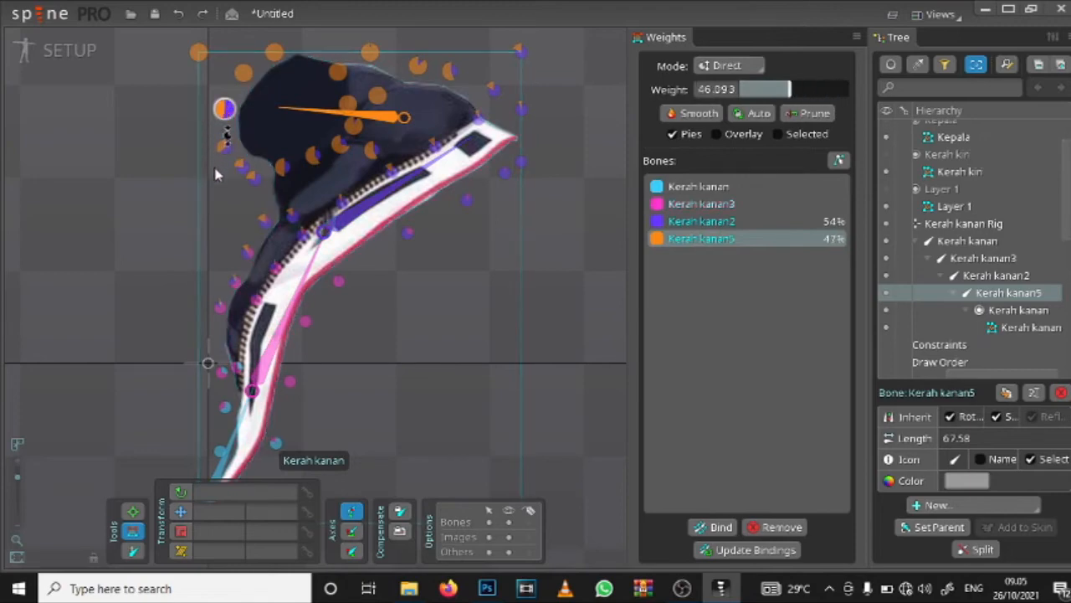
Step: Lower Kerah kanan5's weight further, to about 15 on the vertex at the notch and about 36 on the dark part's upper outer vertex
left_click_drag(245, 82, 224, 164)
left_click(224, 108)
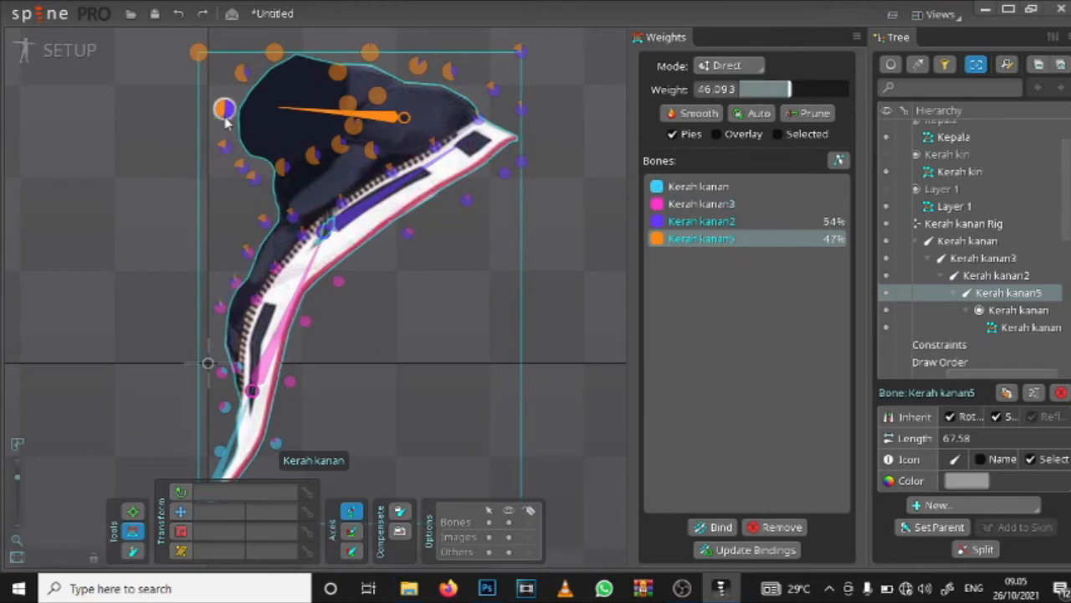
left_click(242, 168)
left_click(224, 117)
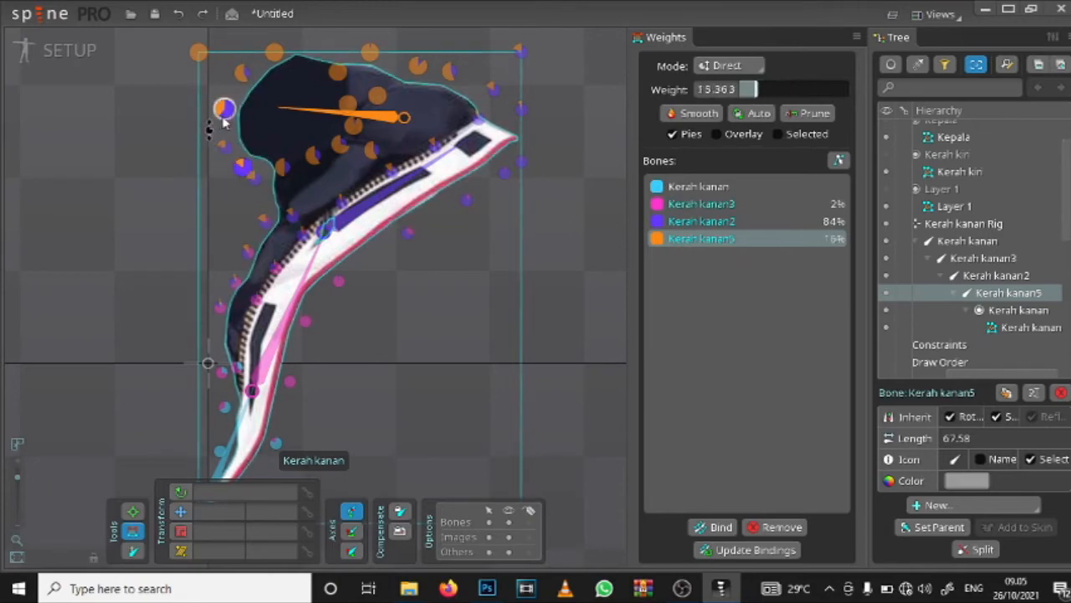
left_click_drag(225, 125, 240, 107)
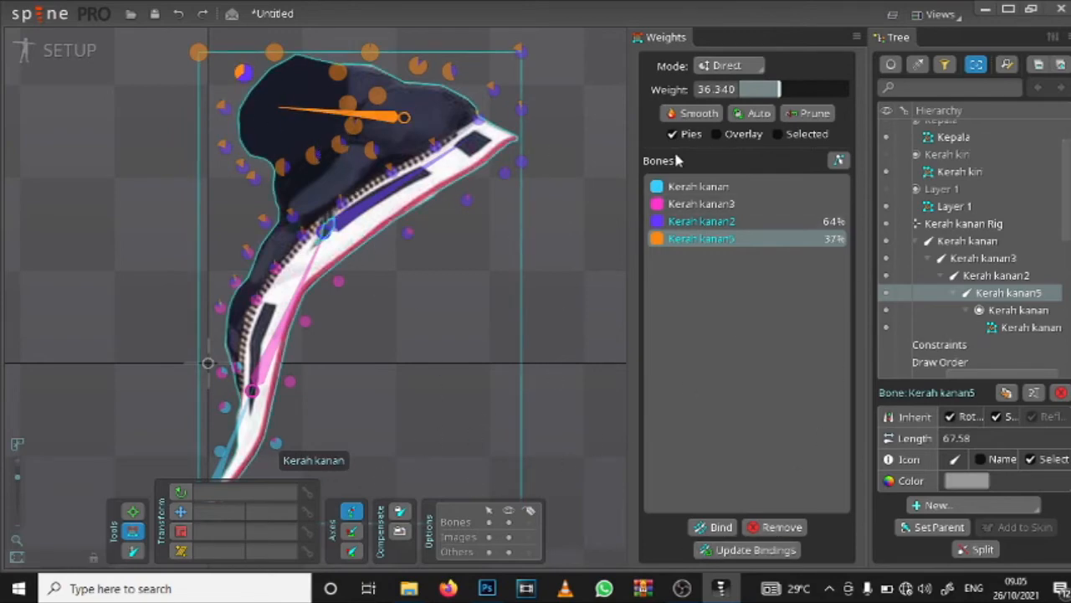
Step: Rotate the Kerah kanan5 bone slightly to test the collar's deformation, and undo the rotation
left_click(132, 511)
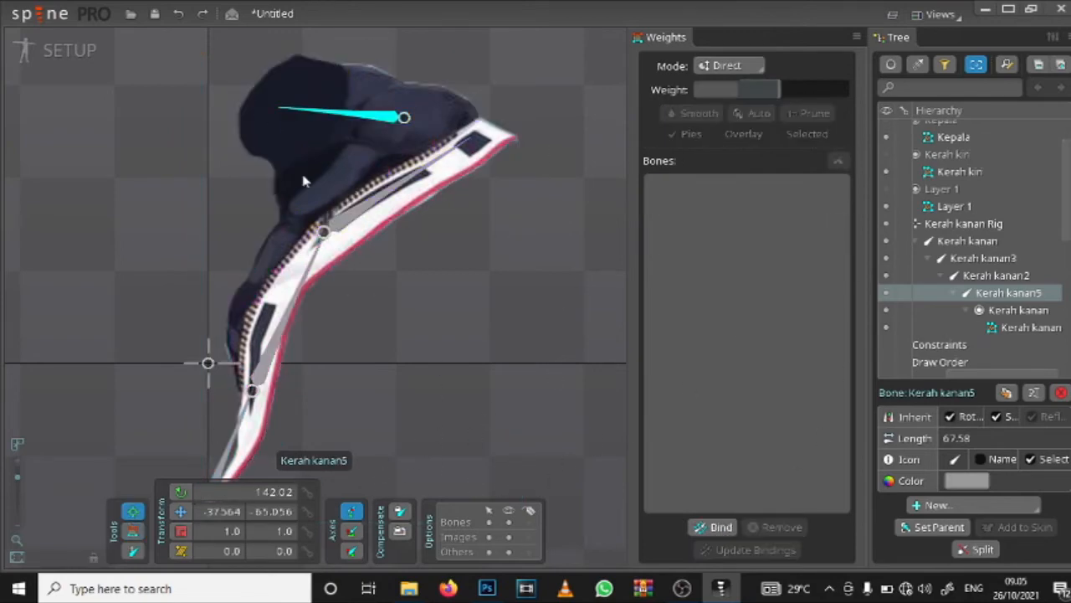
mouse_move(284, 124)
left_mouse_down()
mouse_move(273, 120)
mouse_move(270, 134)
mouse_move(280, 110)
mouse_move(267, 151)
mouse_move(279, 119)
left_mouse_up()
key("ctrl+z")
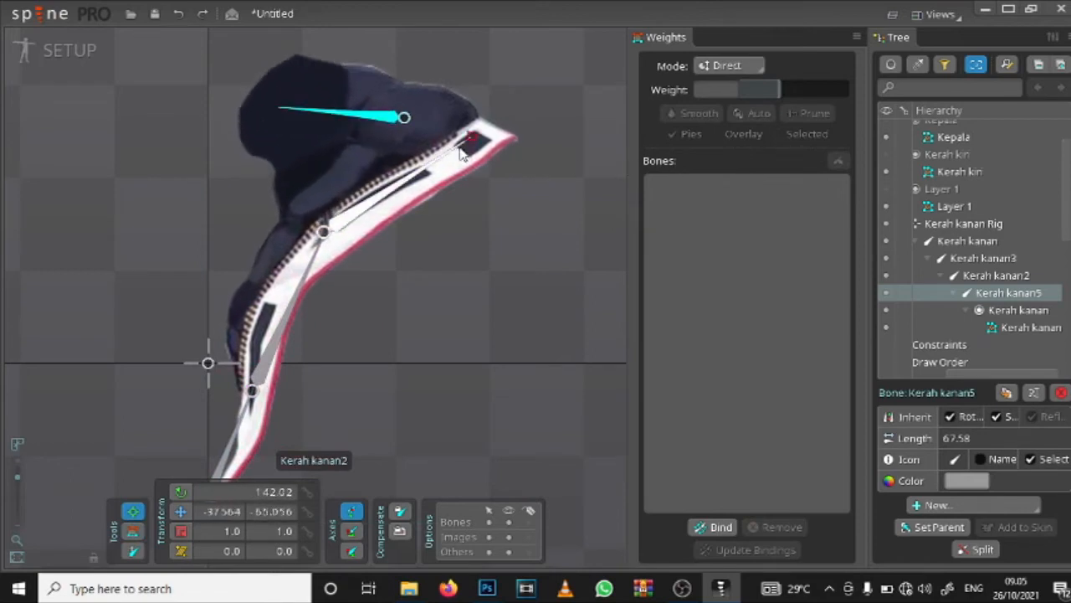
left_click(721, 531)
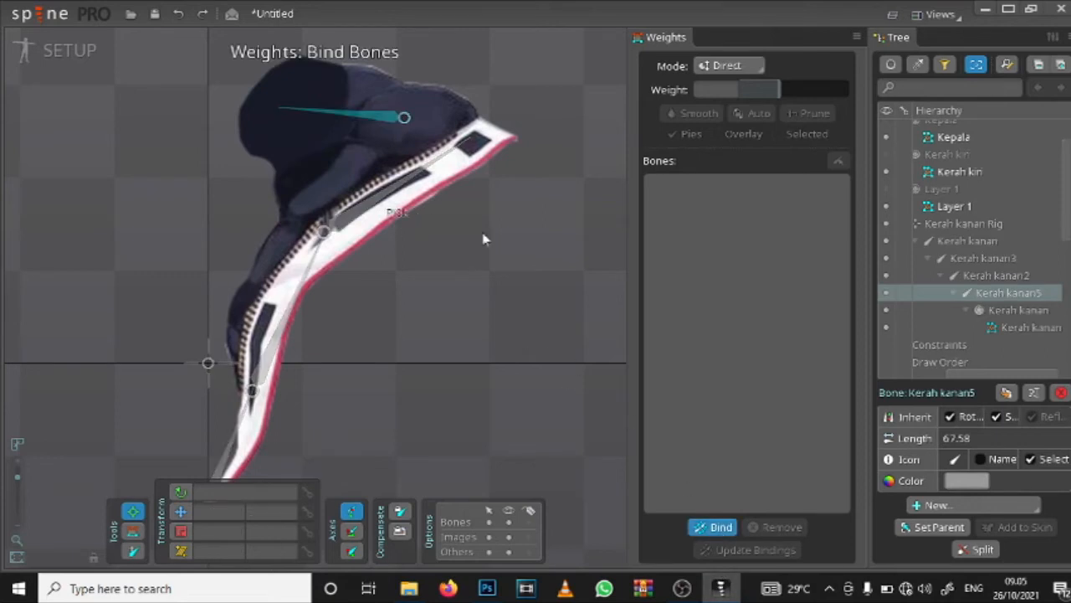
Step: Raise Kerah kanan5's weight on the dark part's outer-edge vertices, to about 65 on the upper one and 30.6 just above the notch
left_click(134, 532)
left_click_drag(277, 59, 245, 60)
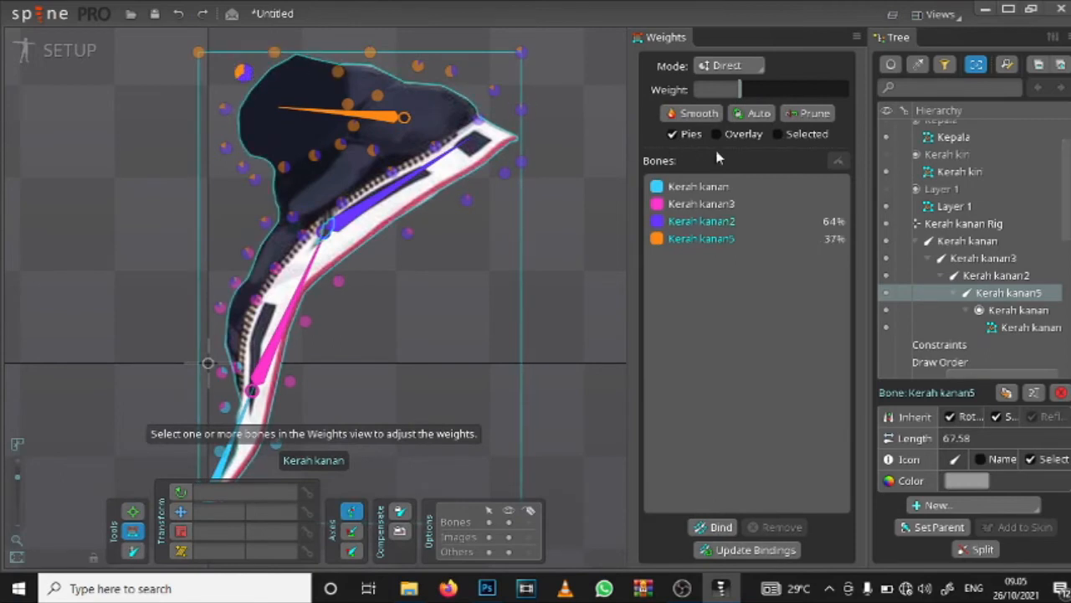
left_click(701, 238)
left_click_drag(275, 52, 279, 80)
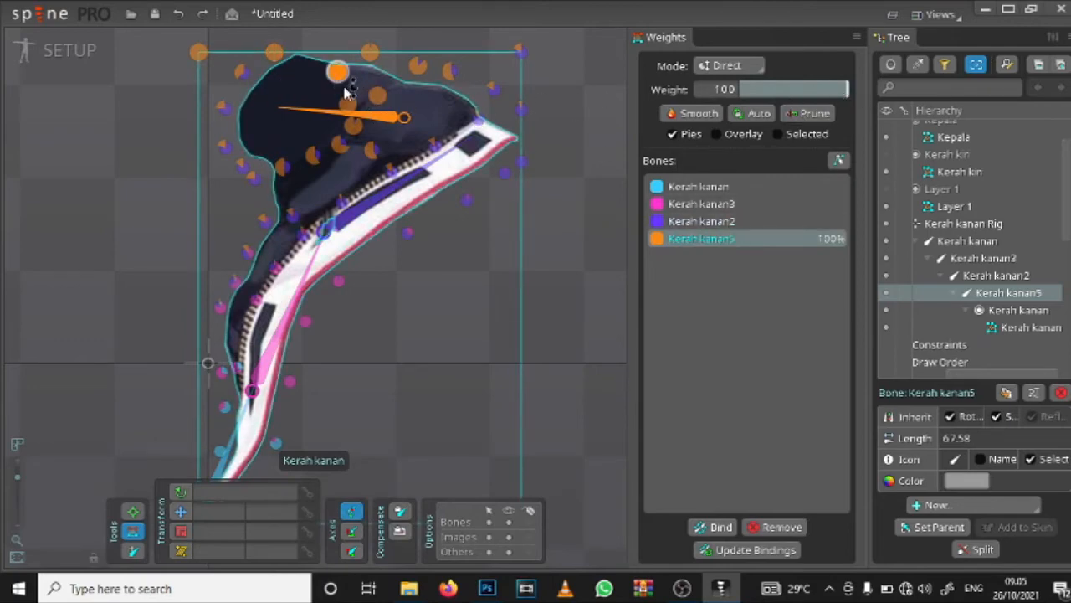
left_click(243, 72)
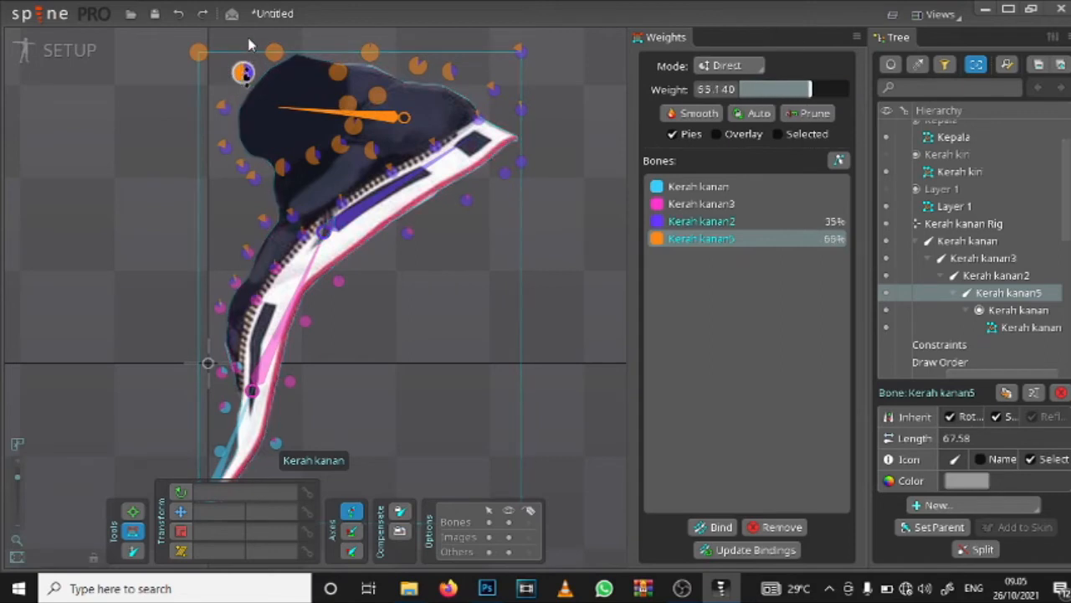
left_click_drag(226, 108, 239, 81)
left_click_drag(224, 146, 231, 149)
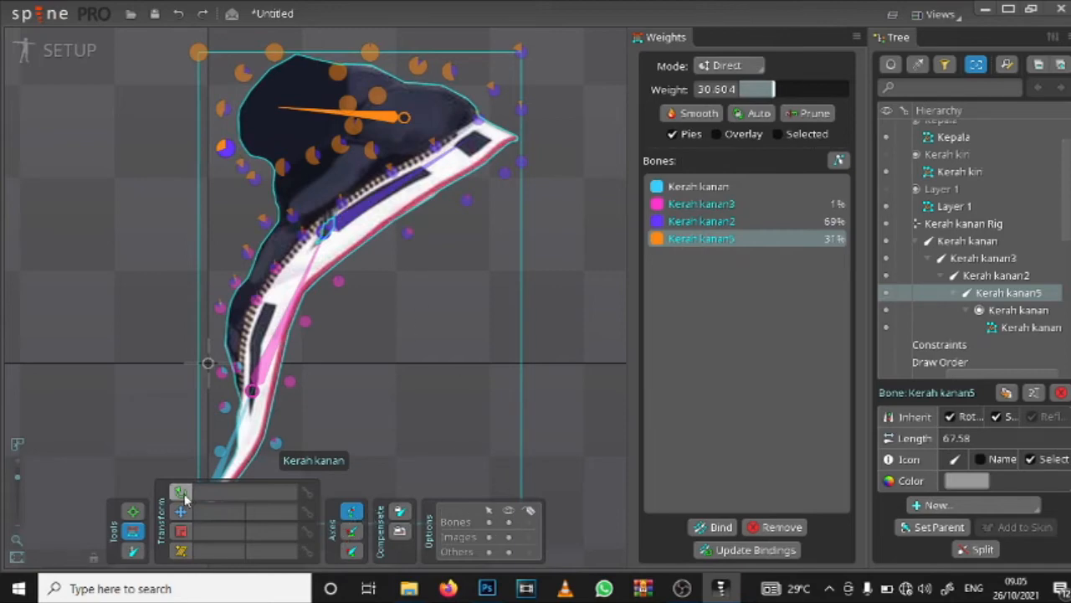
Step: Rotate the Kerah kanan5 and Kerah kanan2 bones to test the collar's deformation, and undo the test rotations
left_click(132, 511)
left_click_drag(280, 109, 295, 133)
key("space")
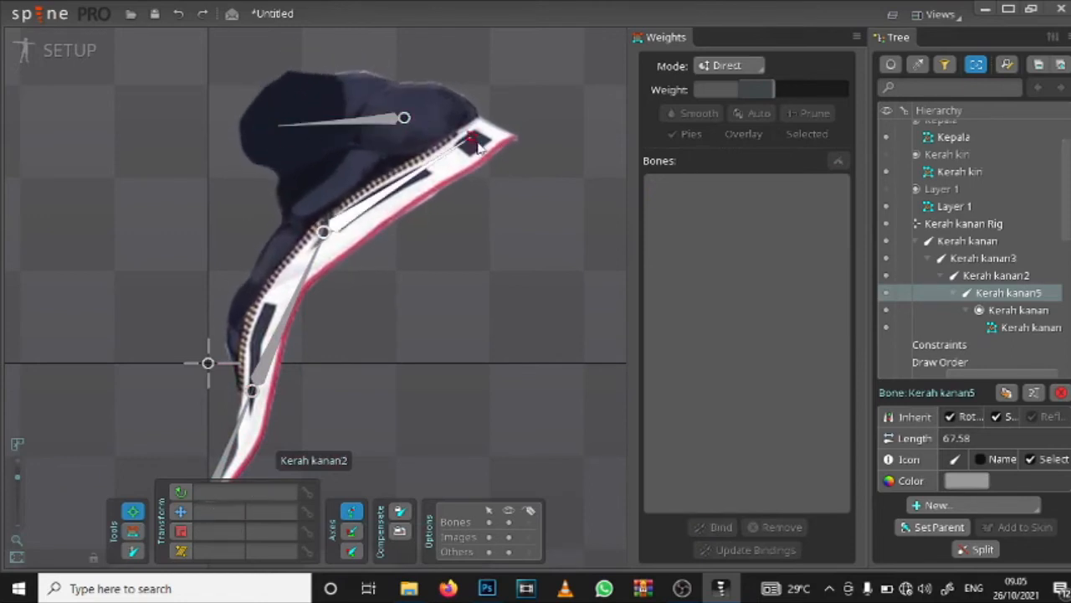
left_click_drag(479, 147, 492, 211)
key("space")
key("ctrl+z")
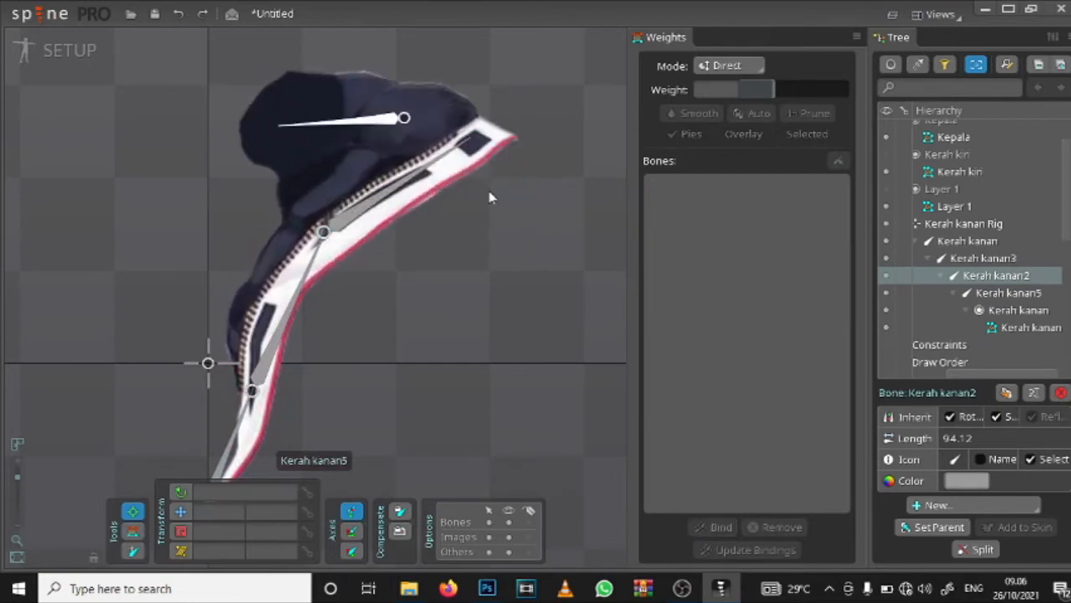
Step: Close the Weights view to give the viewport more room
scroll(490, 197, "down", 5)
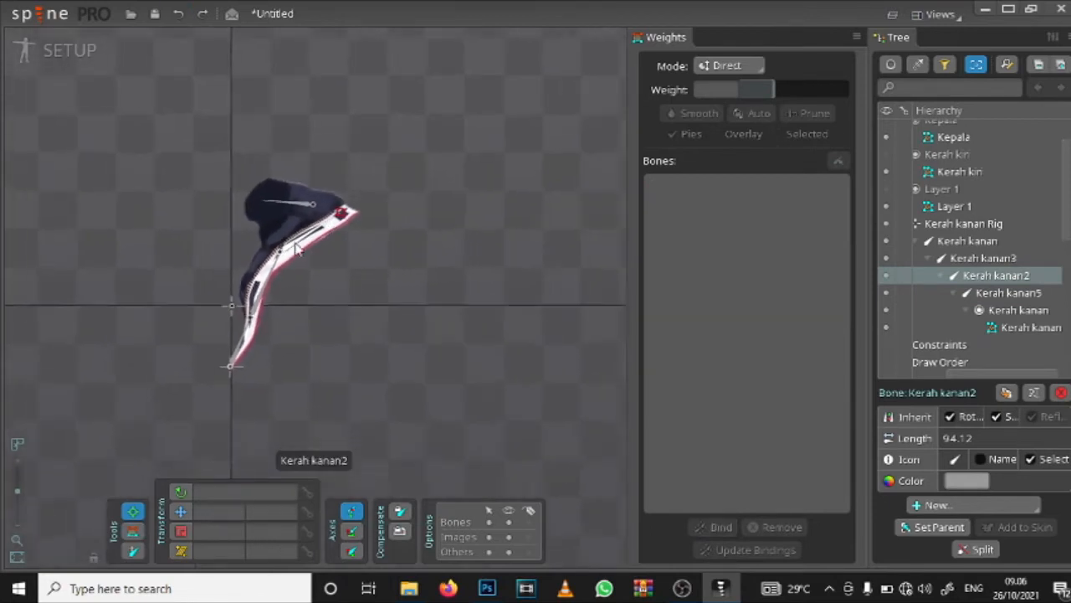
left_click_drag(386, 265, 593, 206)
scroll(360, 185, "up", 3)
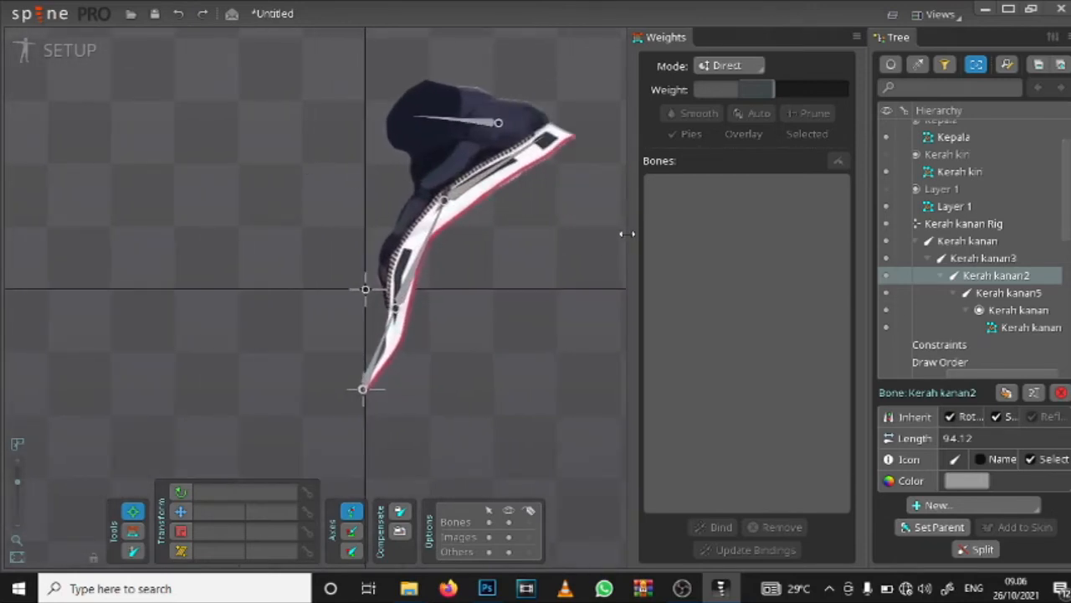
left_click_drag(628, 233, 841, 239)
right_click(862, 37)
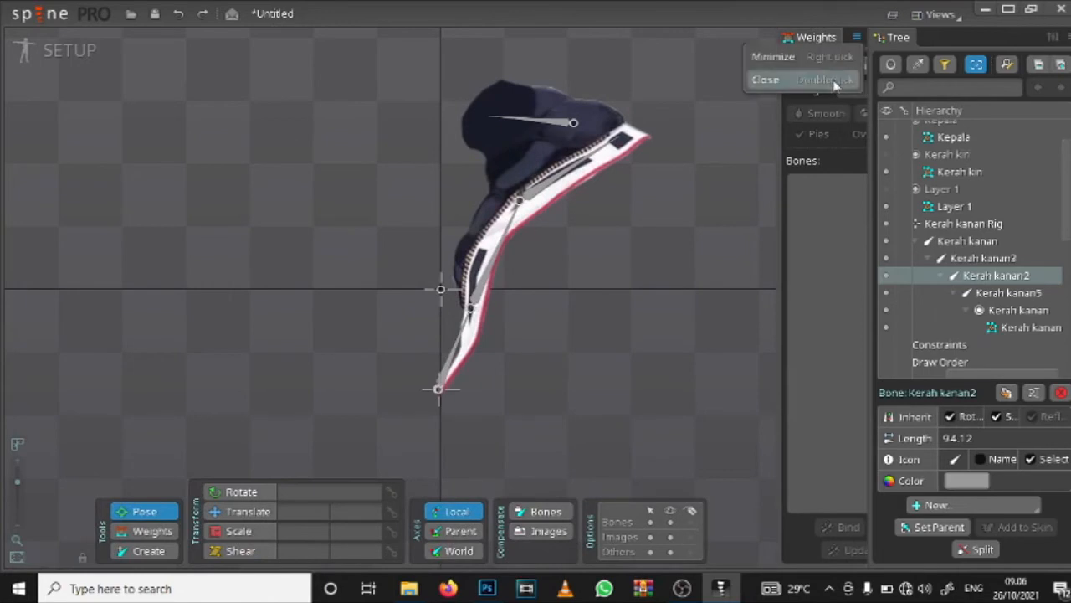
left_click(837, 81)
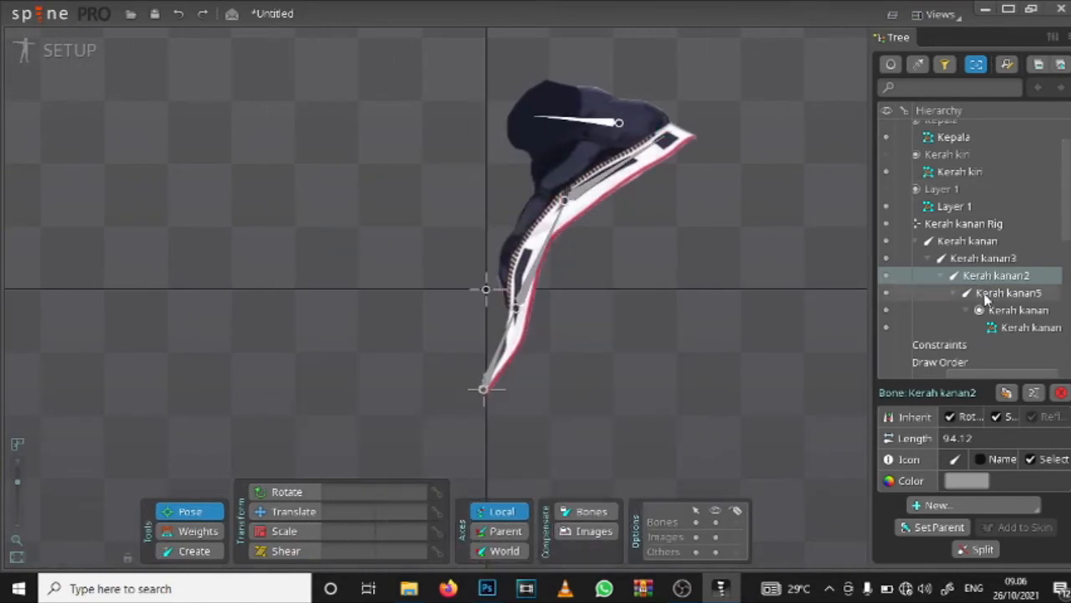
Step: Hide the Kerah kanan mesh and widen the Tree view
left_click(890, 228)
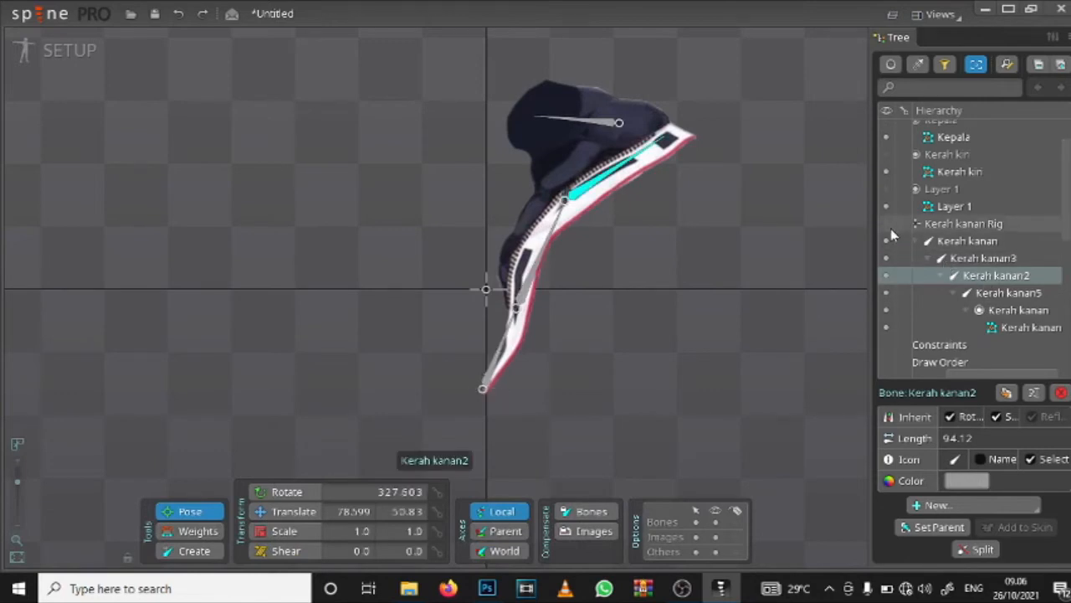
left_click(886, 327)
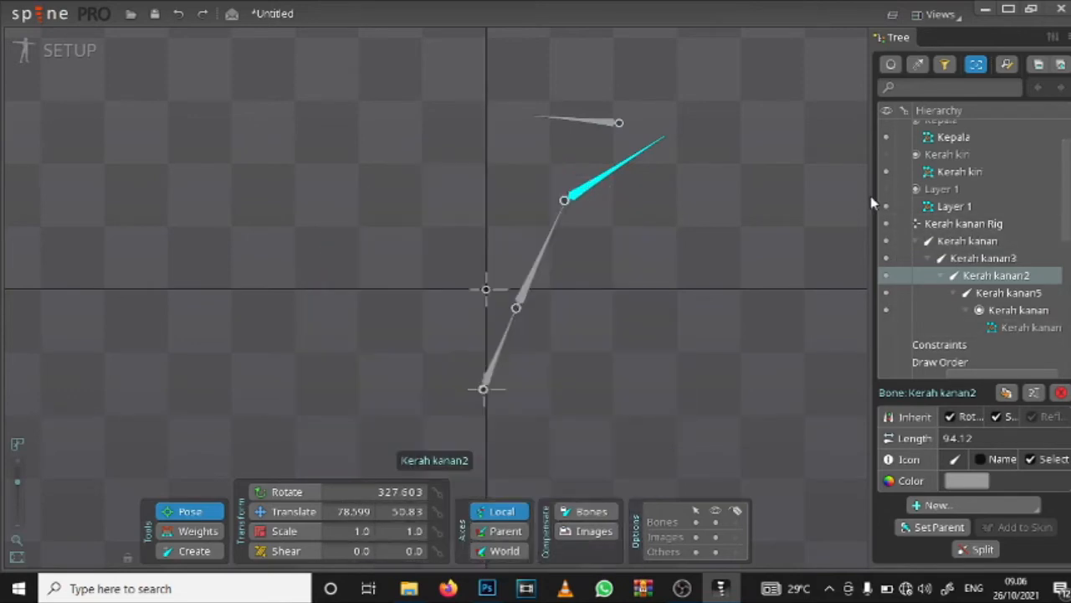
left_click_drag(868, 193, 789, 194)
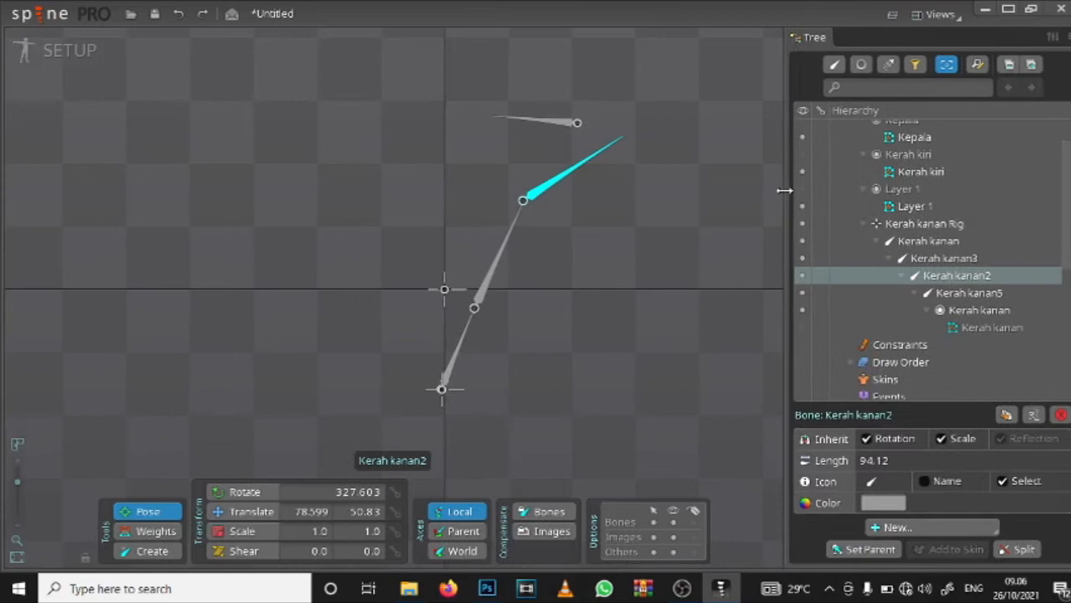
Step: Collapse the Kerah kanan Rig branch, and select the Kerah kiri mesh and make its slot visible
left_click(864, 223)
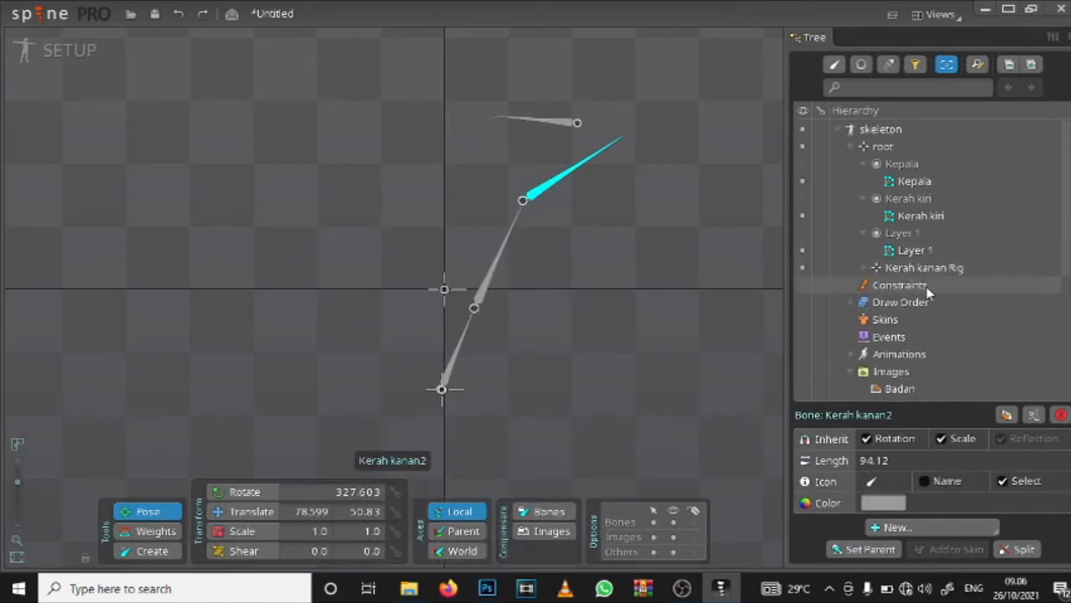
left_click(836, 64)
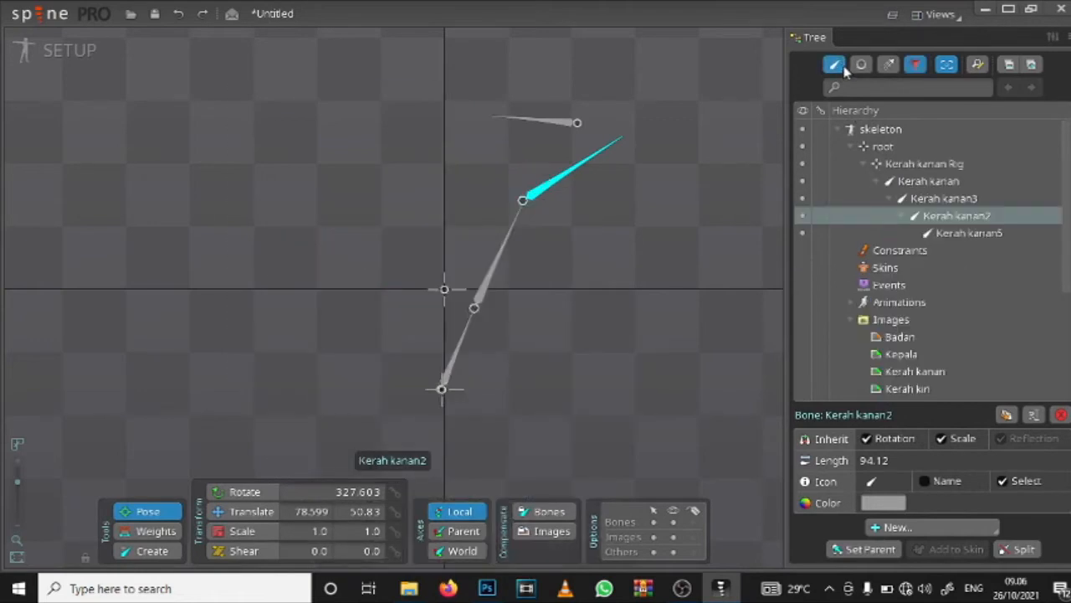
left_click(836, 64)
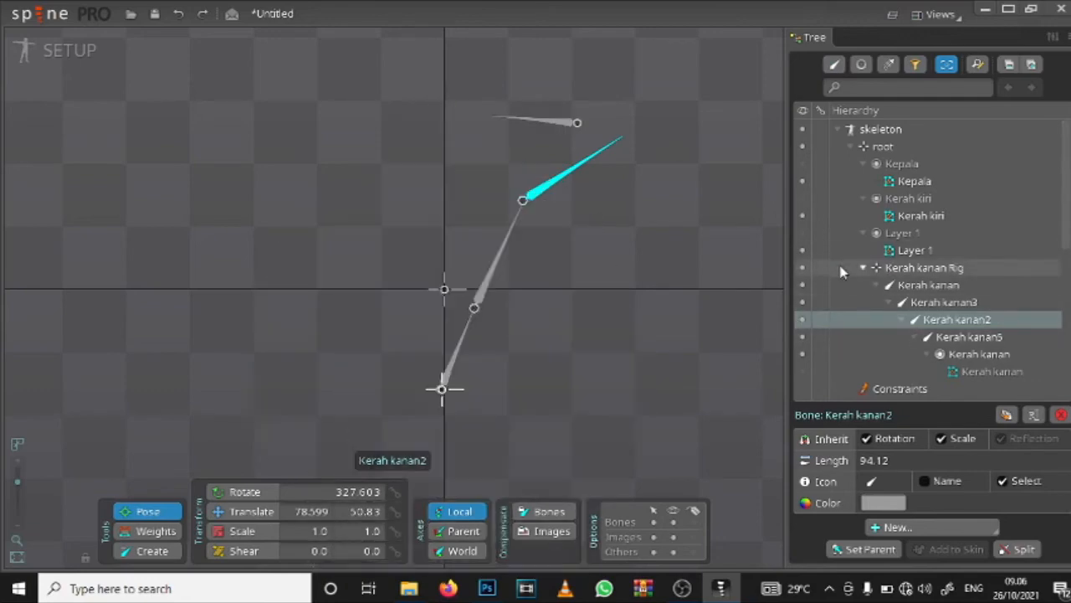
left_click(865, 268)
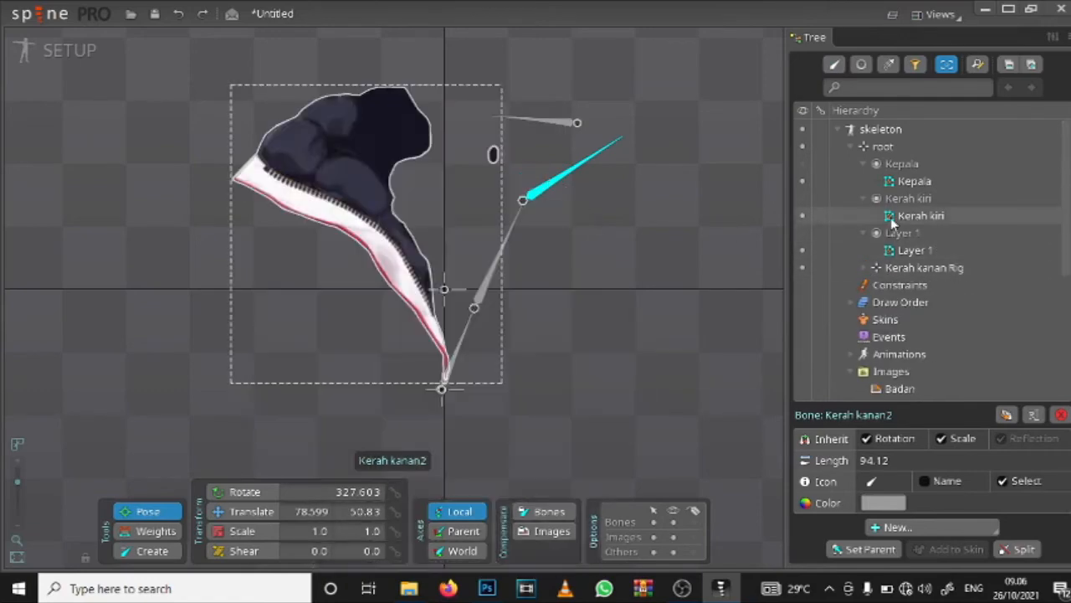
left_click(892, 217)
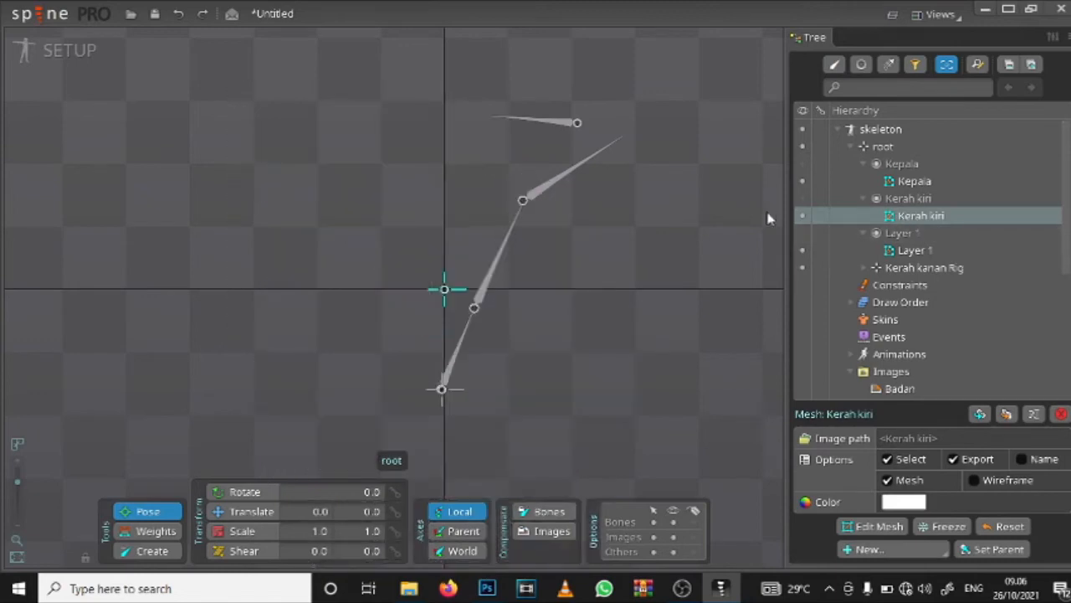
left_click(803, 199)
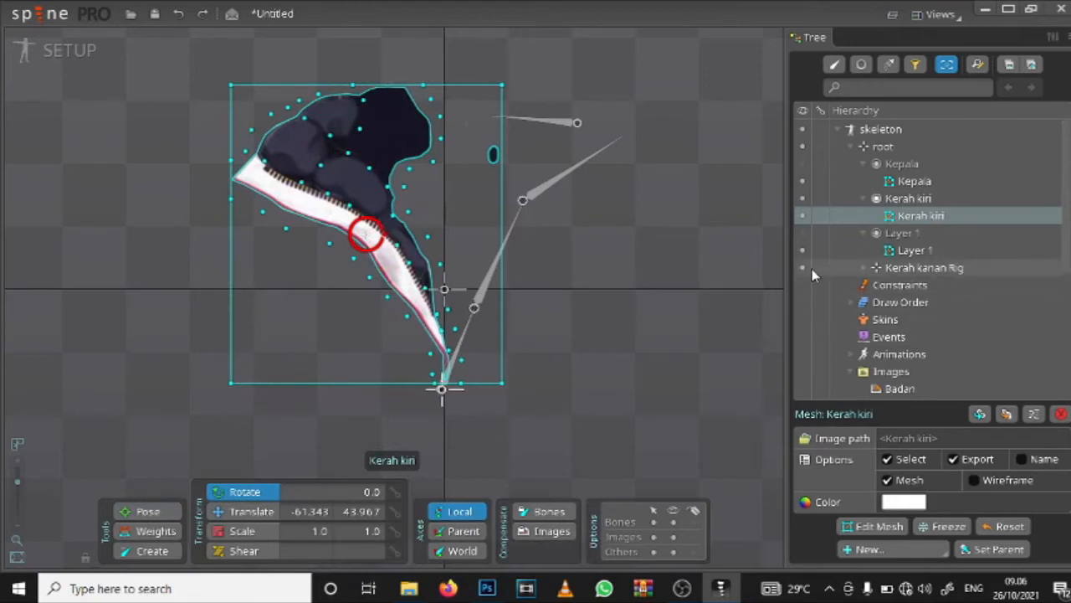
Step: Hide all the Kerah kanan bones and the Kerah kanan Rig, and switch the Kerah kanan mesh's own visibility back on
left_click(863, 267)
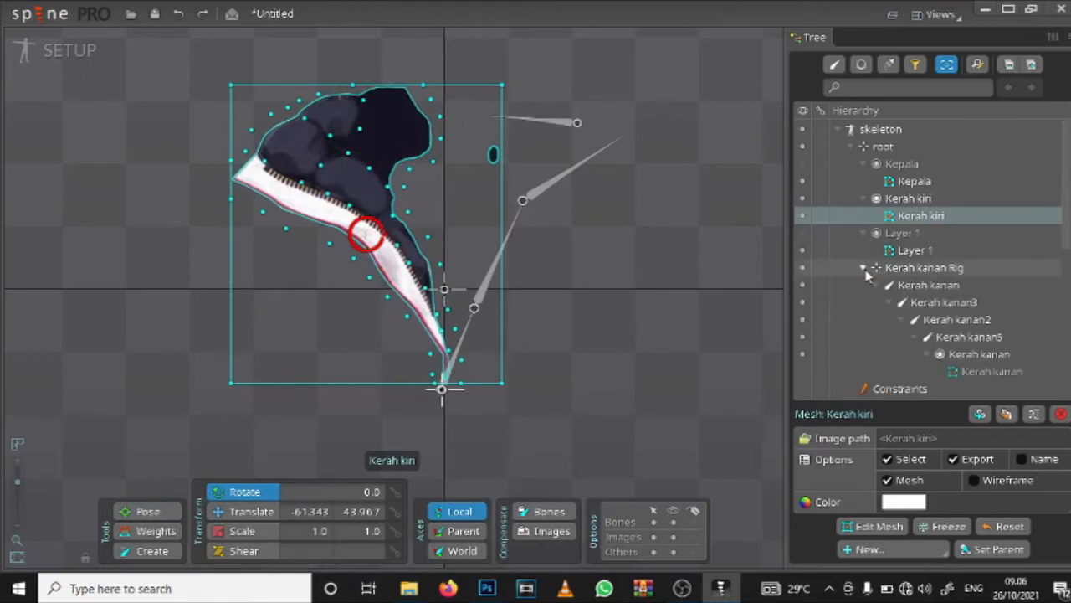
left_click(802, 337)
left_click(802, 320)
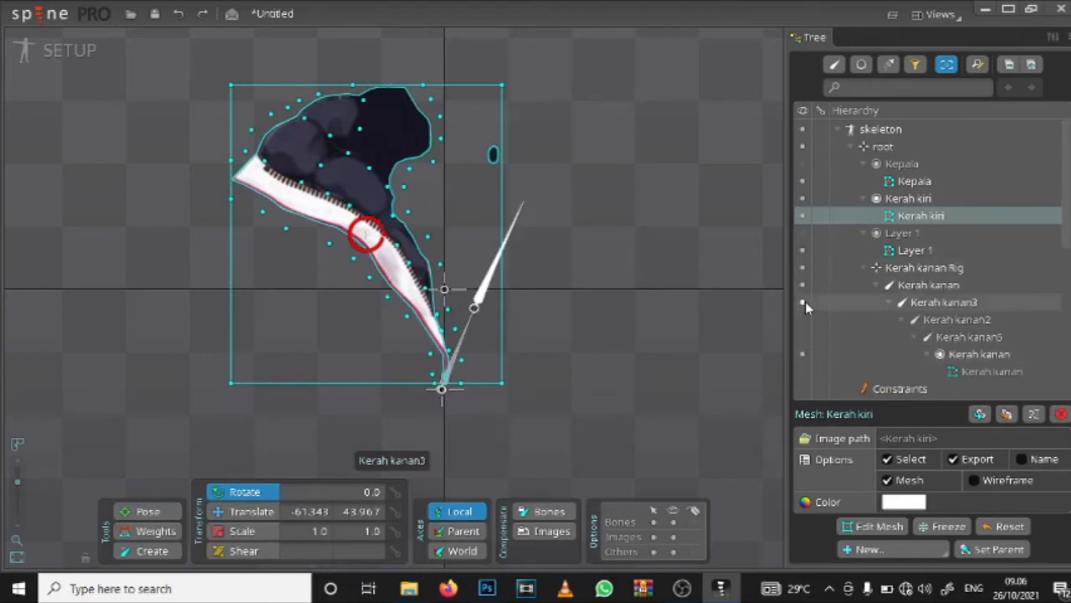
left_click(802, 286)
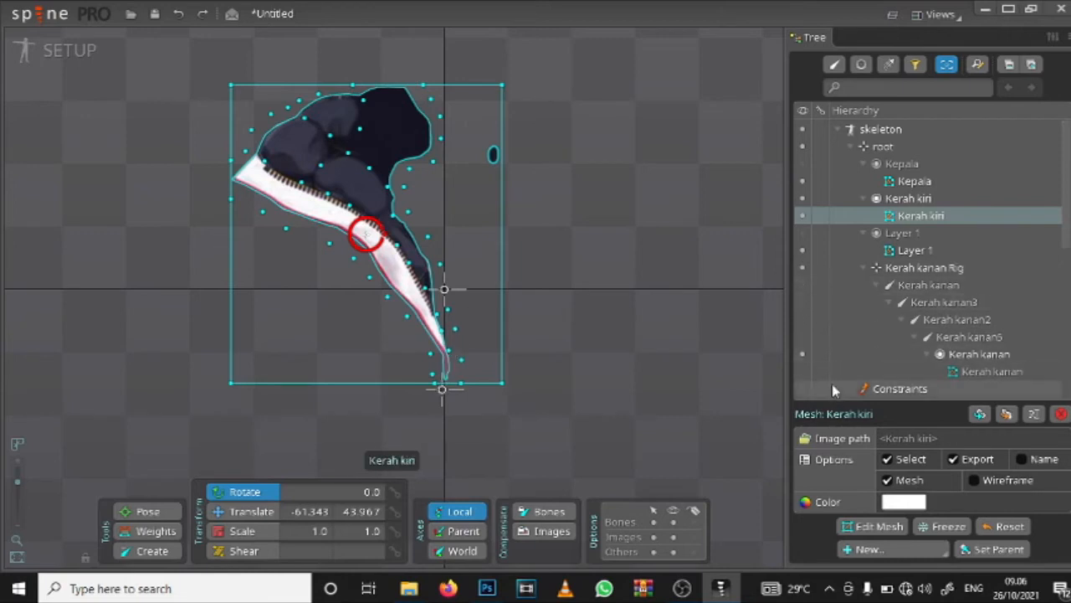
left_click(802, 268)
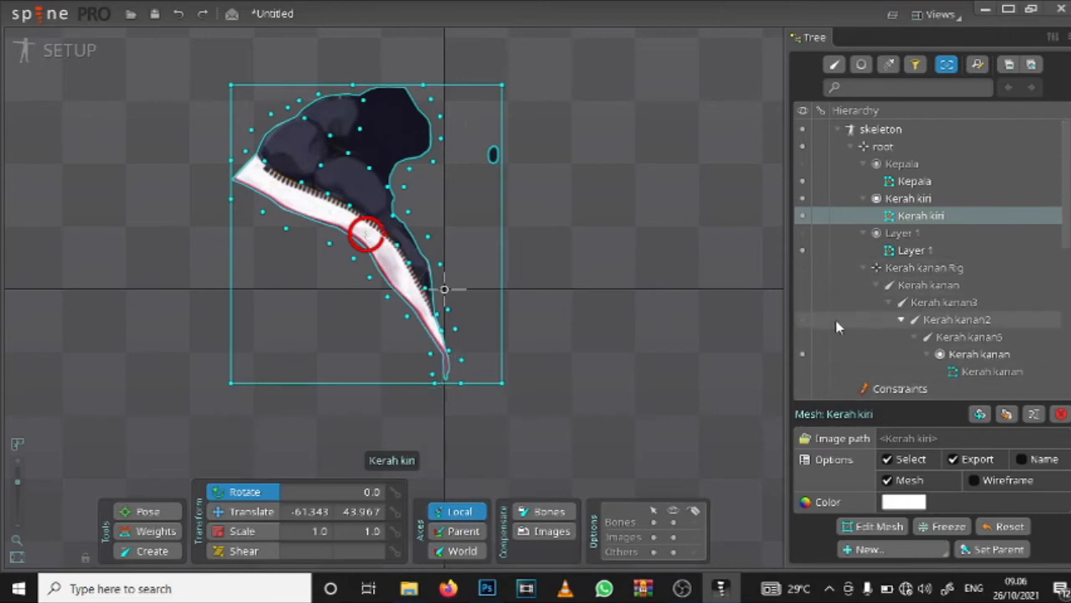
left_click(807, 369)
left_click(803, 355)
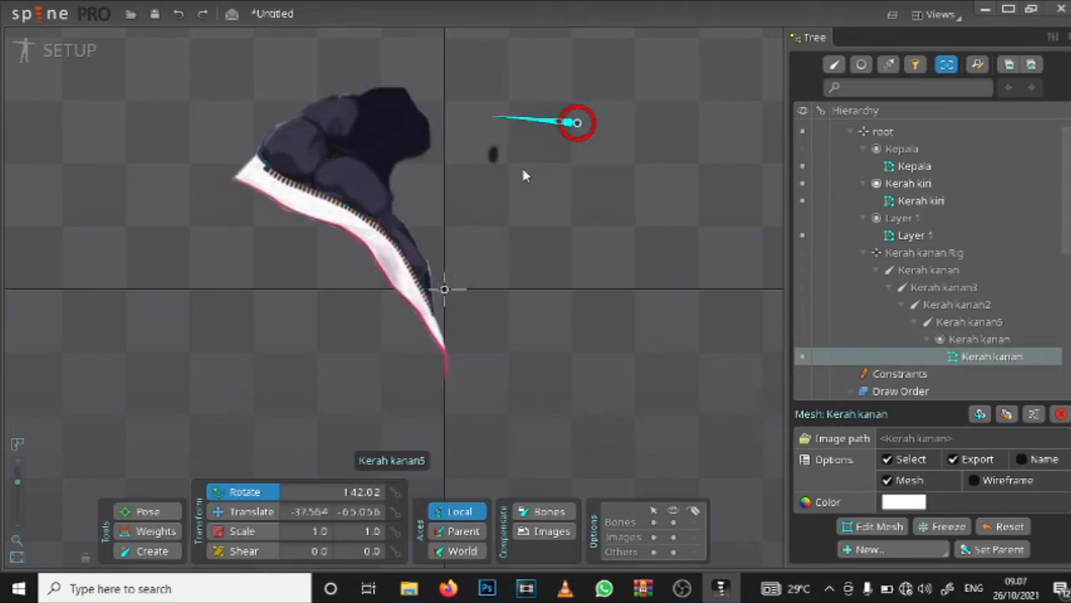
scroll(519, 159, "up", 3)
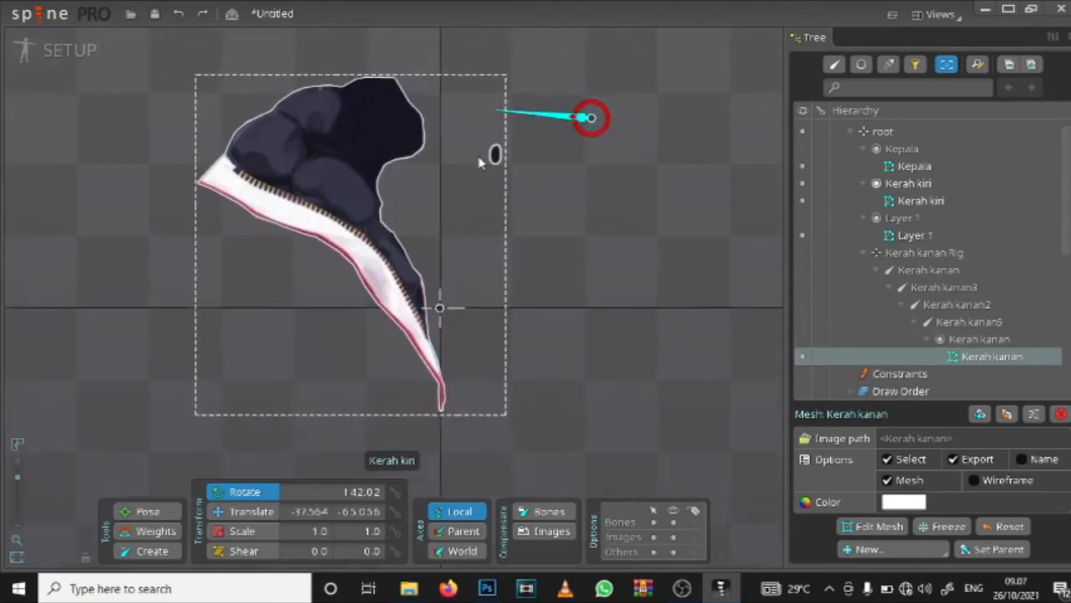
left_click_drag(320, 273, 384, 222)
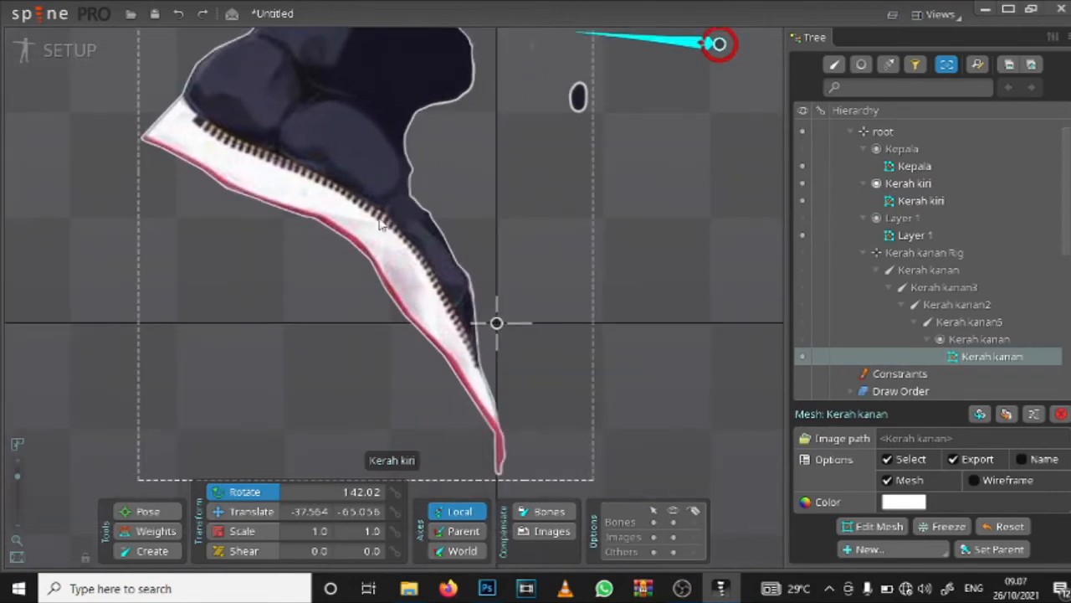
Step: Collapse the Kerah kanan bone branch and select the Kerah kiri mesh
left_click(838, 270)
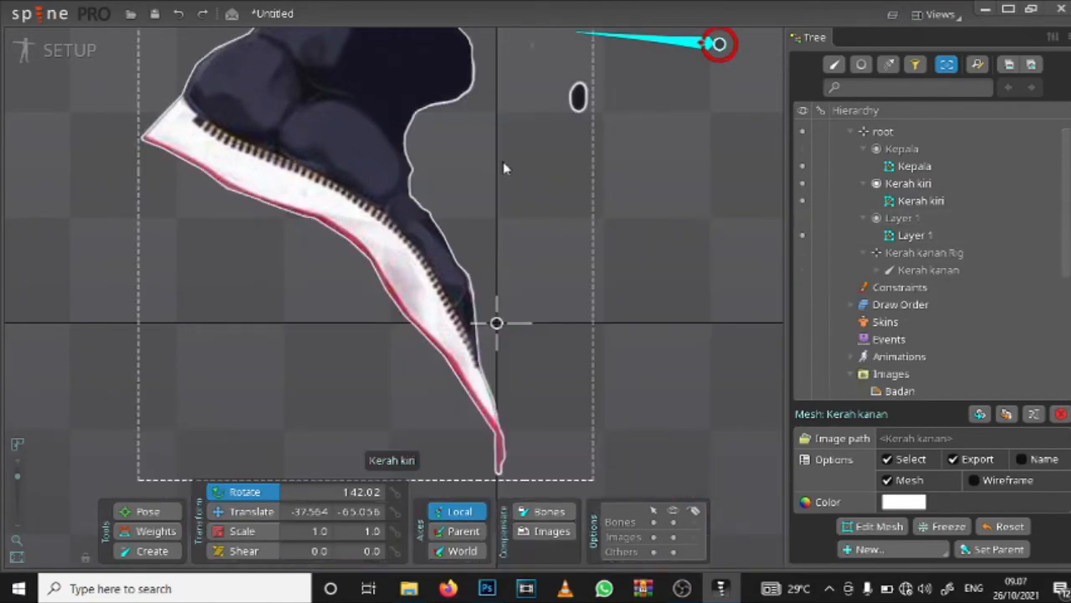
scroll(658, 168, "down", 4)
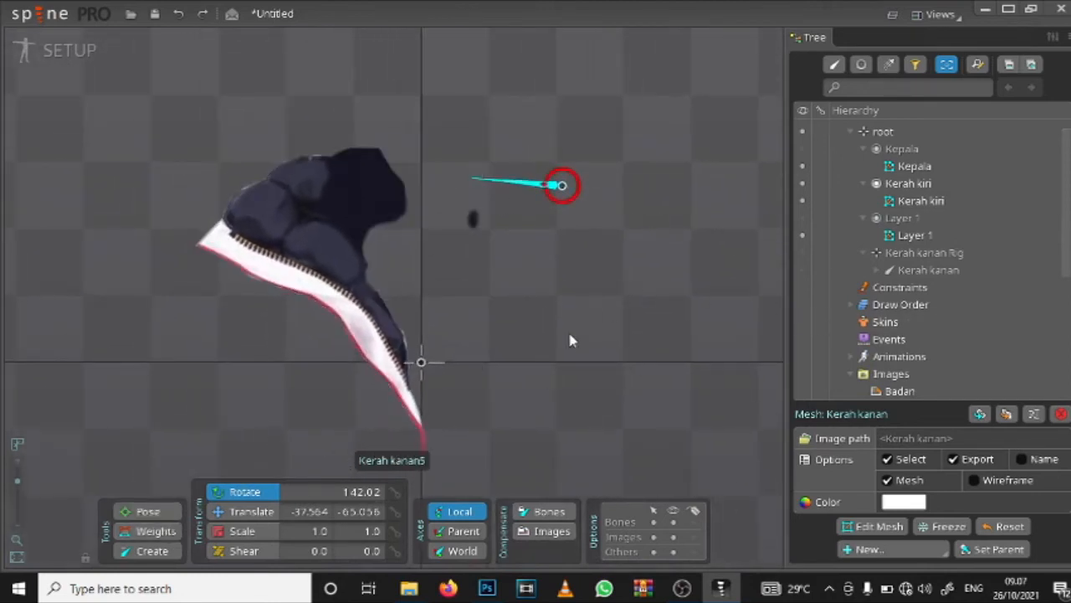
scroll(563, 332, "up", 2)
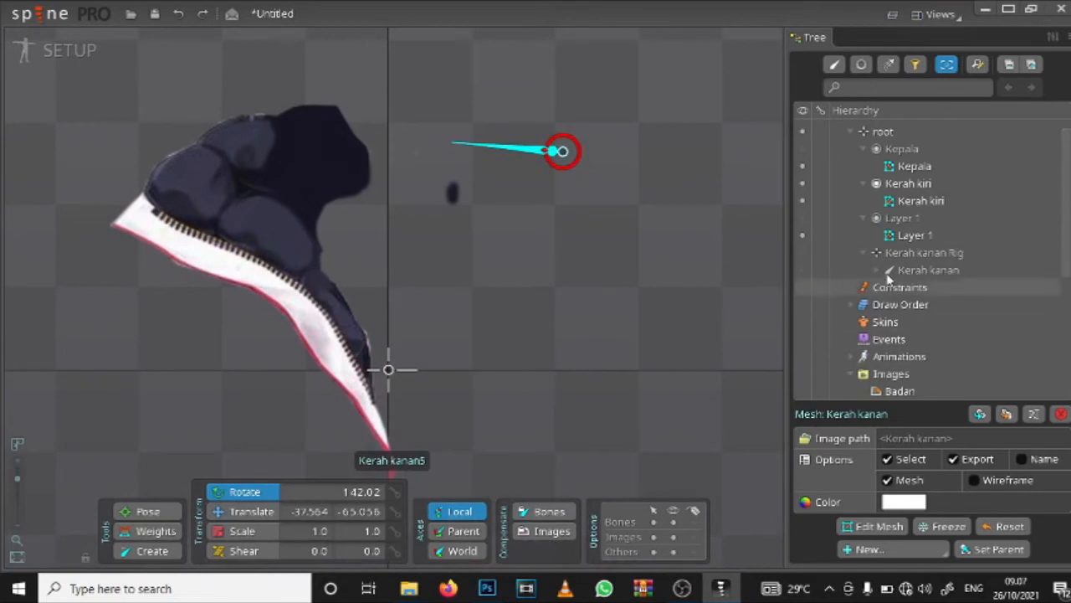
scroll(883, 243, "up", 1)
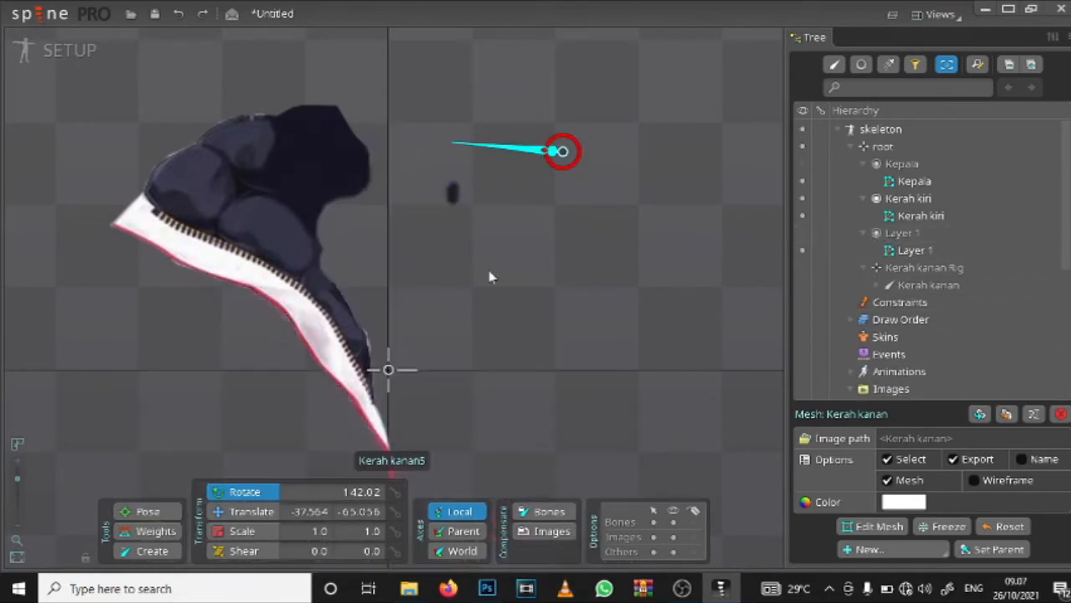
left_click(277, 206)
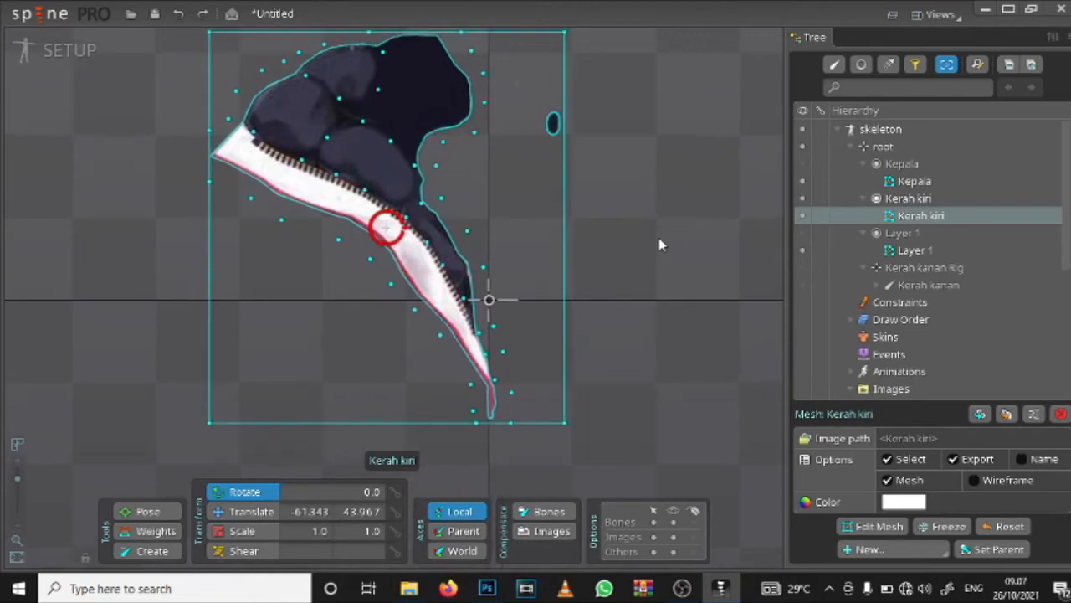
Step: Create a parent bone at the collar's lower tip, three chained bones up the zipper, and a bone about 81 long across the hood
left_click(152, 551)
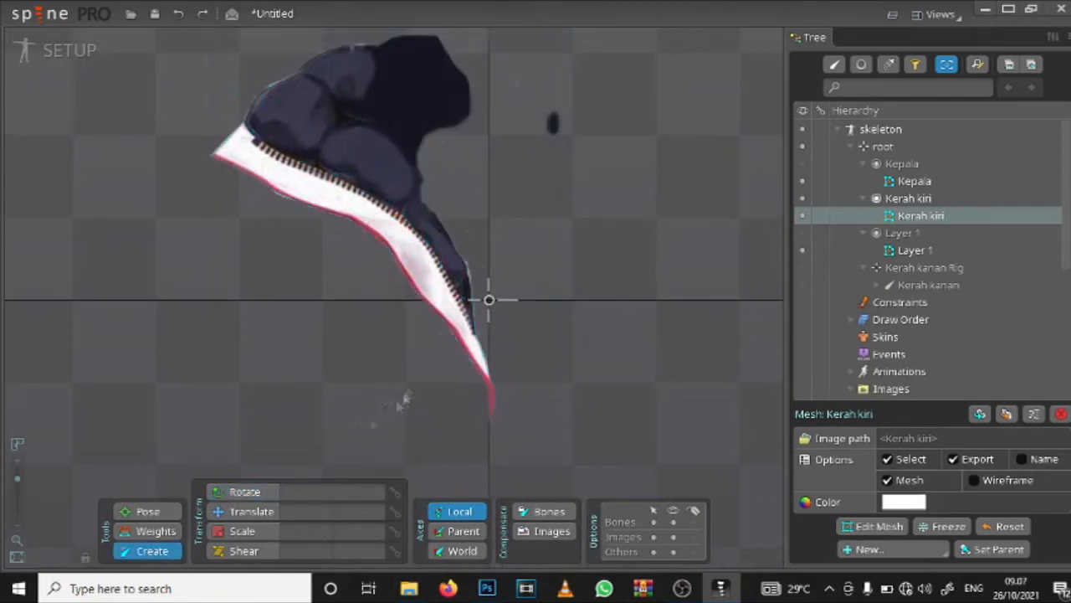
left_click(490, 407)
left_click(488, 398, "ctrl")
mouse_move(487, 398)
left_mouse_down()
mouse_move(445, 278)
mouse_move(364, 210)
mouse_move(246, 153)
left_mouse_up()
left_click(439, 275, "ctrl")
left_click(365, 206, "ctrl")
left_click(277, 130, "ctrl")
left_click_drag(291, 111, 427, 104)
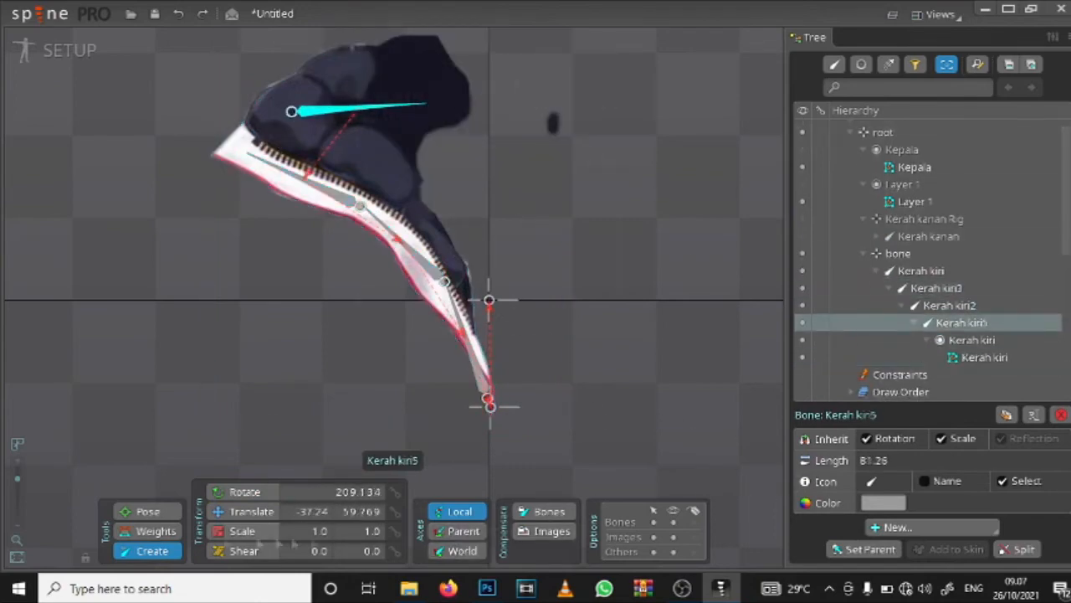
Step: Bind the Kerah kiri, Kerah kiri3, Kerah kiri2 and Kerah kiri5 bones to the Kerah kiri mesh with automatic weights
left_click(151, 532)
left_click(433, 178)
left_click(649, 527)
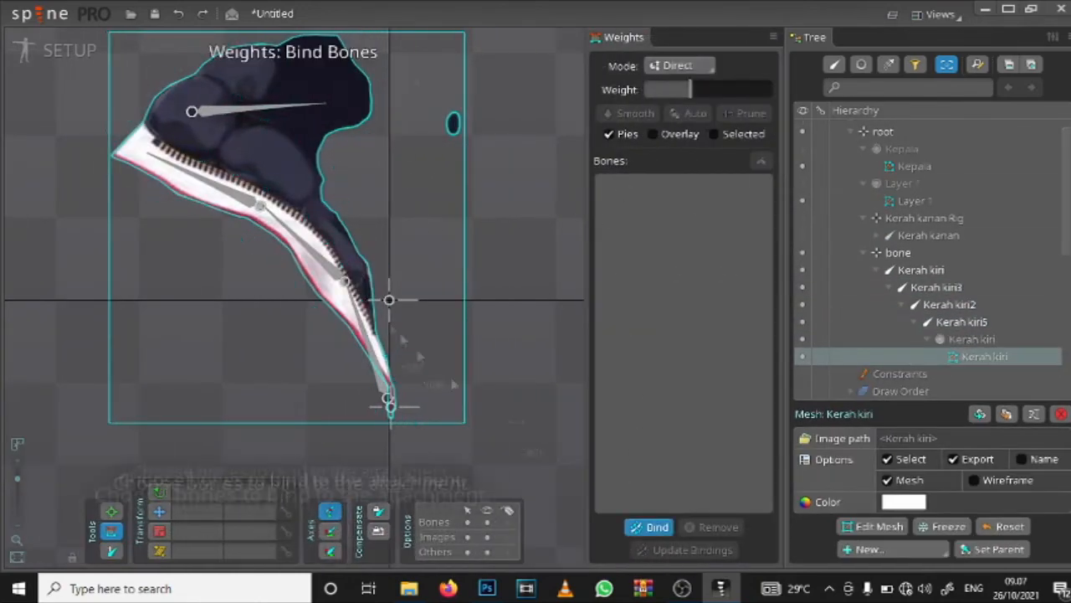
left_click(369, 342)
left_click(311, 252)
left_click(230, 191)
left_click(251, 109)
left_click(647, 528)
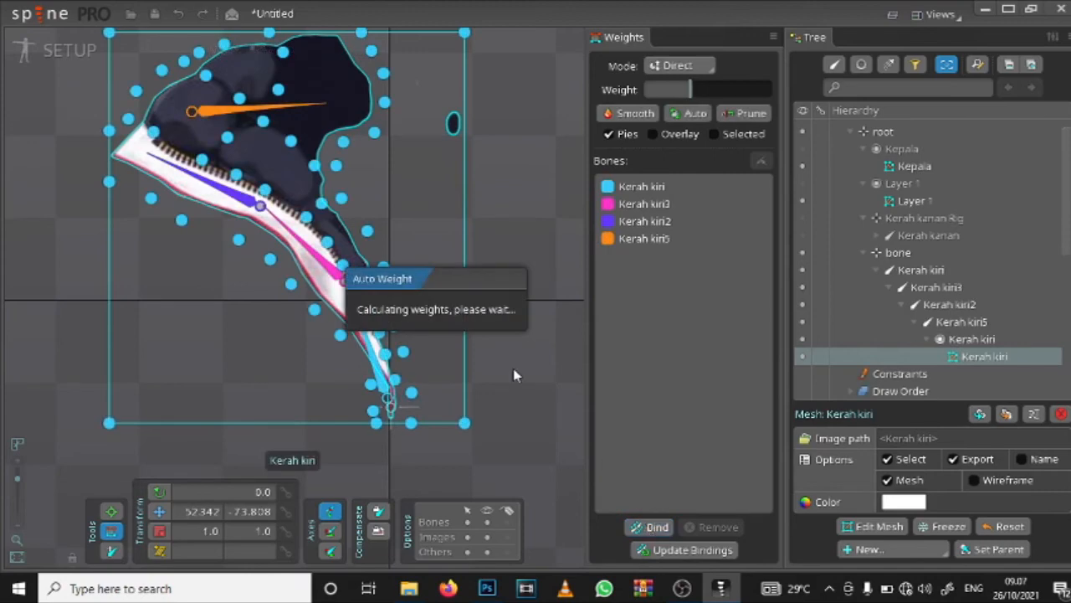
left_click(251, 109)
Step: Test the collar's deformation by rotating the Kerah kiri5 bone, and undo the rotation
left_click(111, 512)
left_click_drag(337, 104, 347, 126)
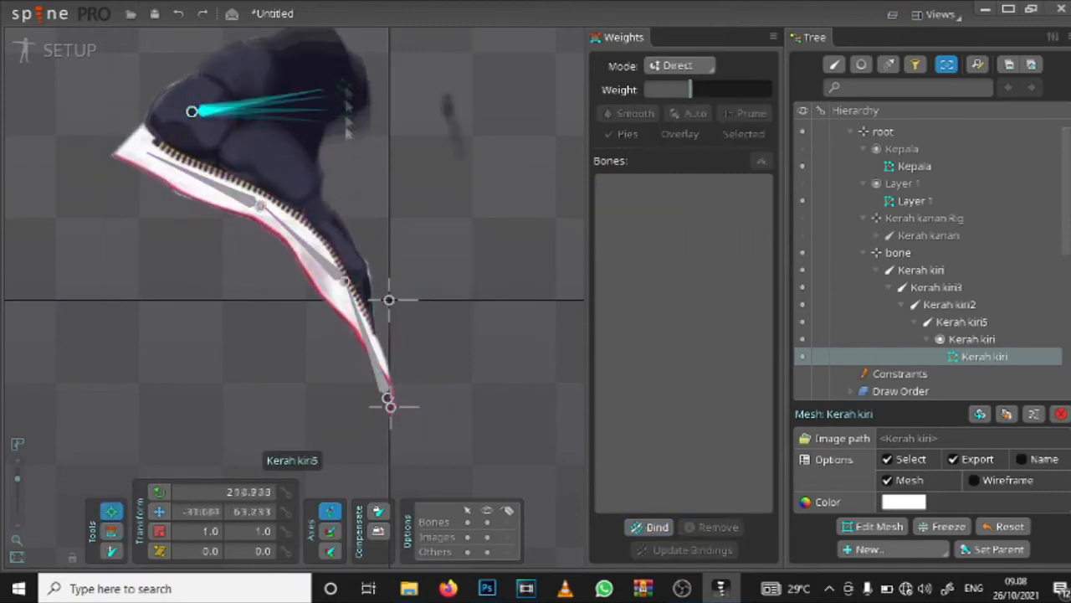
key("ctrl+z")
key("ctrl+z")
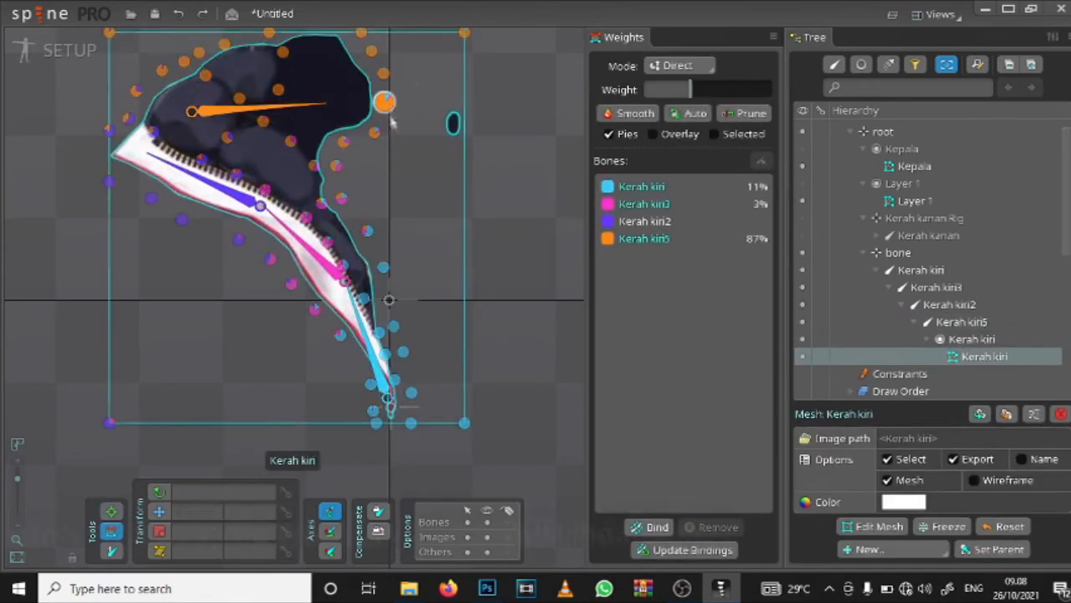
Step: Adjust the weights of a vertex at the hood's outer edge and lower Kerah kiri2's influence on a vertex along the zipper
left_click(390, 117)
left_click(322, 107)
left_click_drag(388, 109, 333, 217)
left_click(228, 190)
left_click_drag(237, 174, 232, 201)
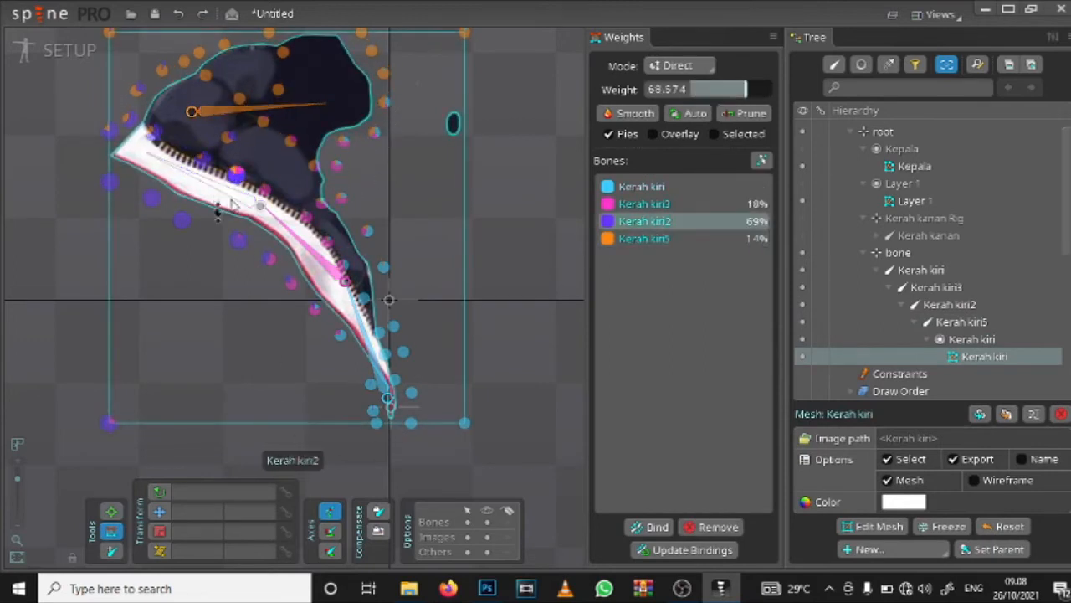
Step: Reduce the Kerah kiri2 and Kerah kiri3 weights on the vertices beside the hood's inner edge, using 0 for the upper one
left_click_drag(335, 164, 340, 186)
left_click(663, 221)
left_click(335, 165)
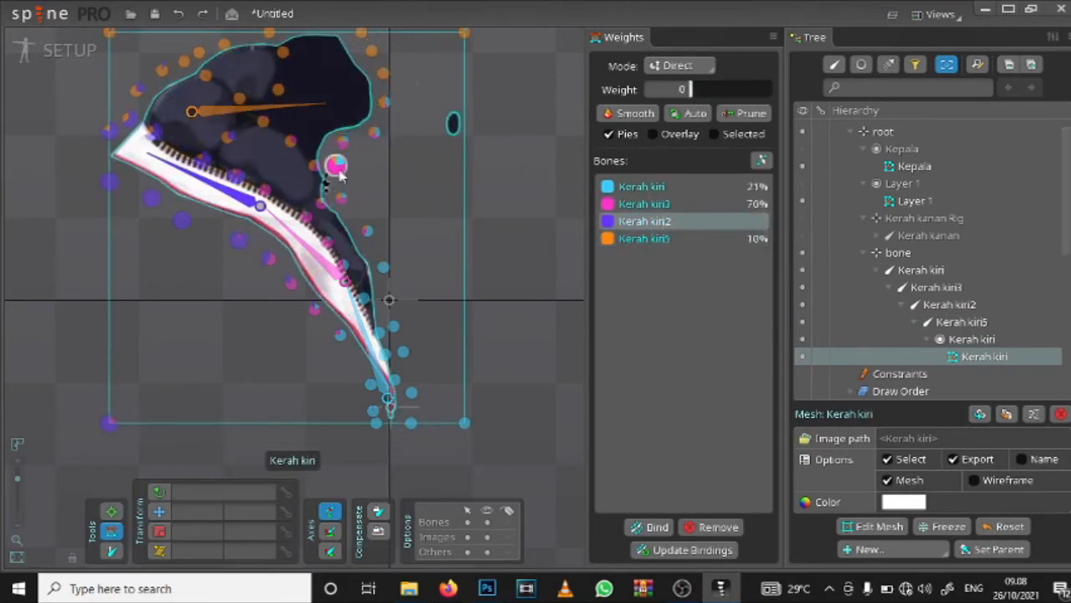
left_click(657, 205)
left_click_drag(336, 166, 342, 214)
left_click_drag(341, 199, 347, 231)
left_click(343, 142)
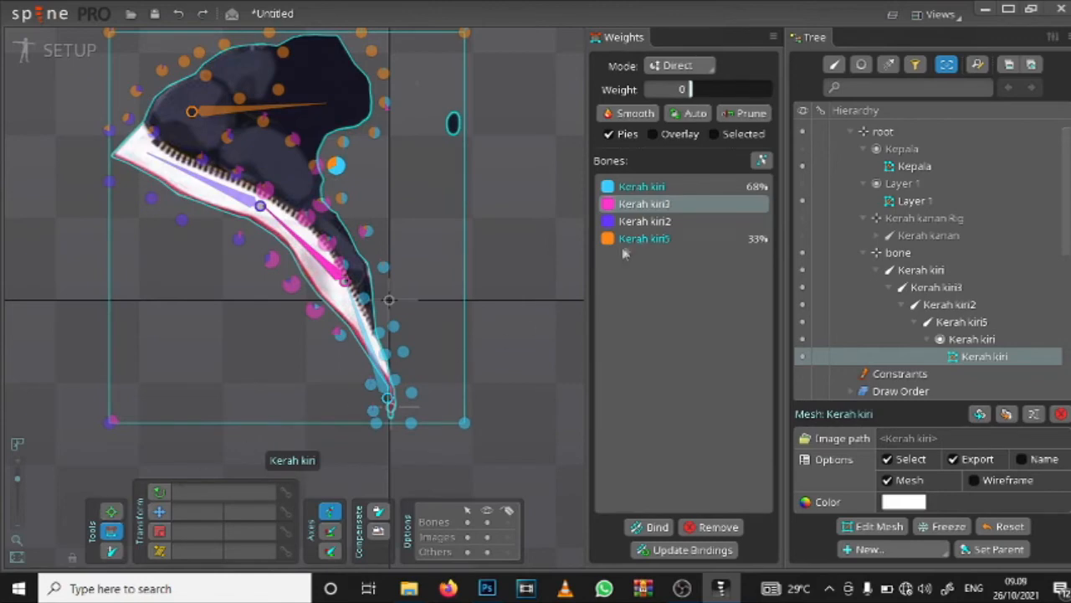
Step: Pose the Kerah kiri5 bone again to check the reweighted hood, and undo the pose change
left_click(366, 341)
left_click(111, 512)
mouse_move(318, 106)
left_mouse_down()
mouse_move(328, 134)
mouse_move(329, 114)
left_mouse_up()
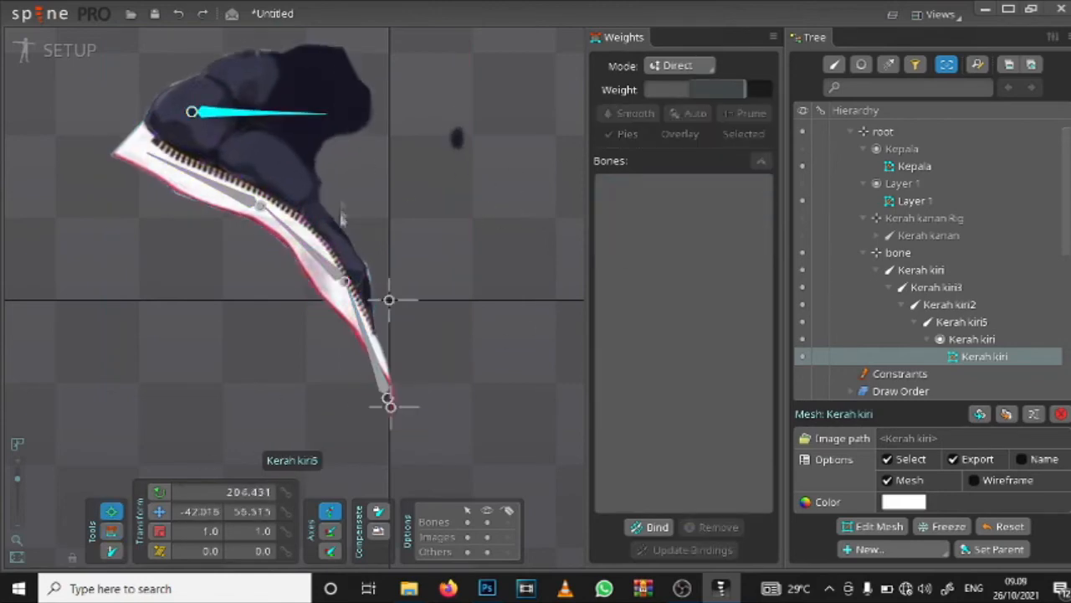
key("ctrl+z")
Step: Reduce Kerah kiri3's weight to 0 on vertices along the collar's inner bend and adjust Kerah kiri5's weight there
left_click(111, 531)
left_click(367, 231)
left_click(629, 204)
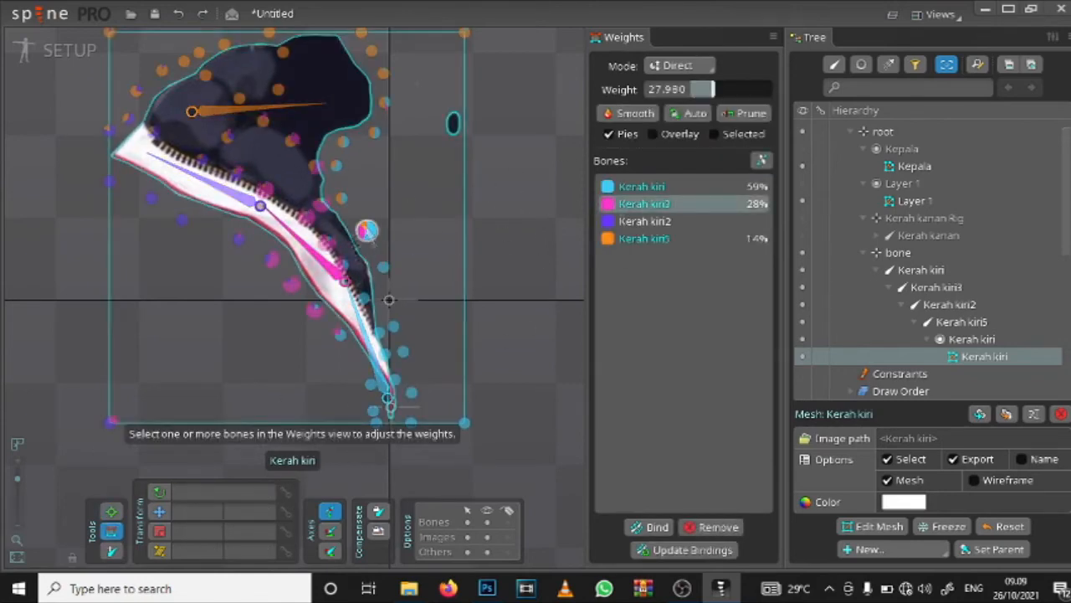
left_click_drag(367, 231, 366, 251)
left_click_drag(322, 203, 279, 303)
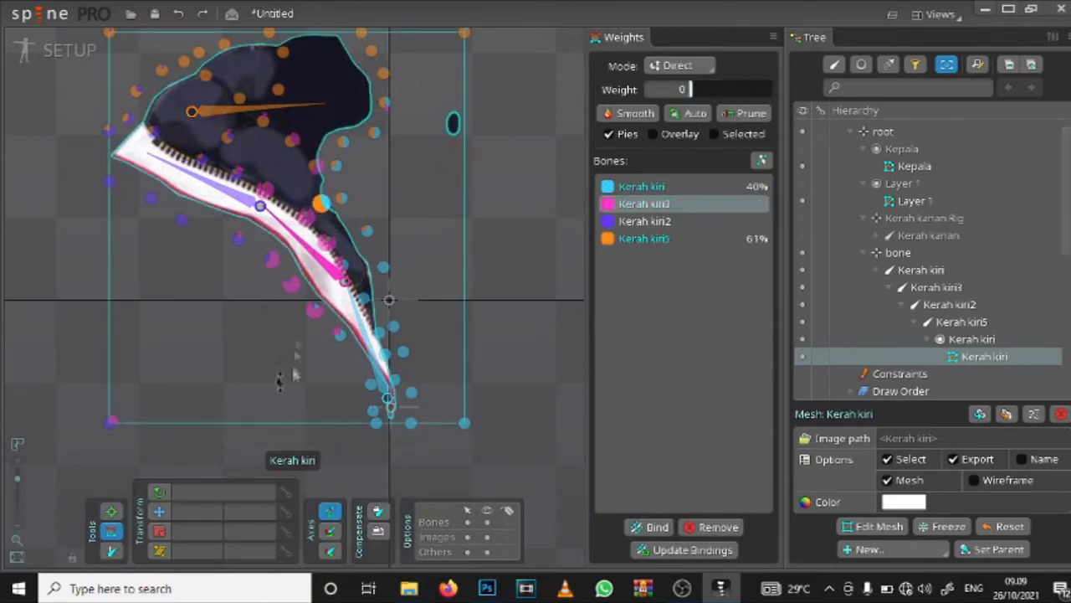
left_click(626, 239)
mouse_move(321, 204)
left_mouse_down()
mouse_move(338, 230)
mouse_move(359, 193)
mouse_move(326, 217)
left_mouse_up()
left_click(332, 266)
Step: Test the corrected collar weights by moving the Kerah kiri5 bone once more, and undo the movement
left_click(157, 494)
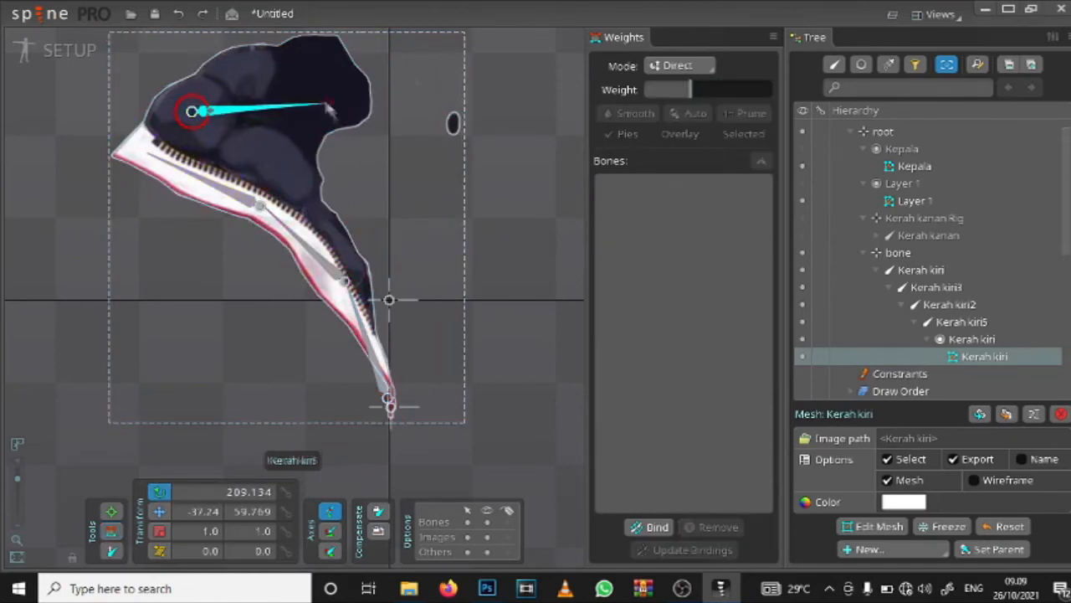
left_click(114, 529)
left_click(118, 519)
mouse_move(337, 121)
left_mouse_down()
mouse_move(340, 151)
mouse_move(343, 134)
left_mouse_up()
key("ctrl+z")
scroll(471, 268, "down", 3)
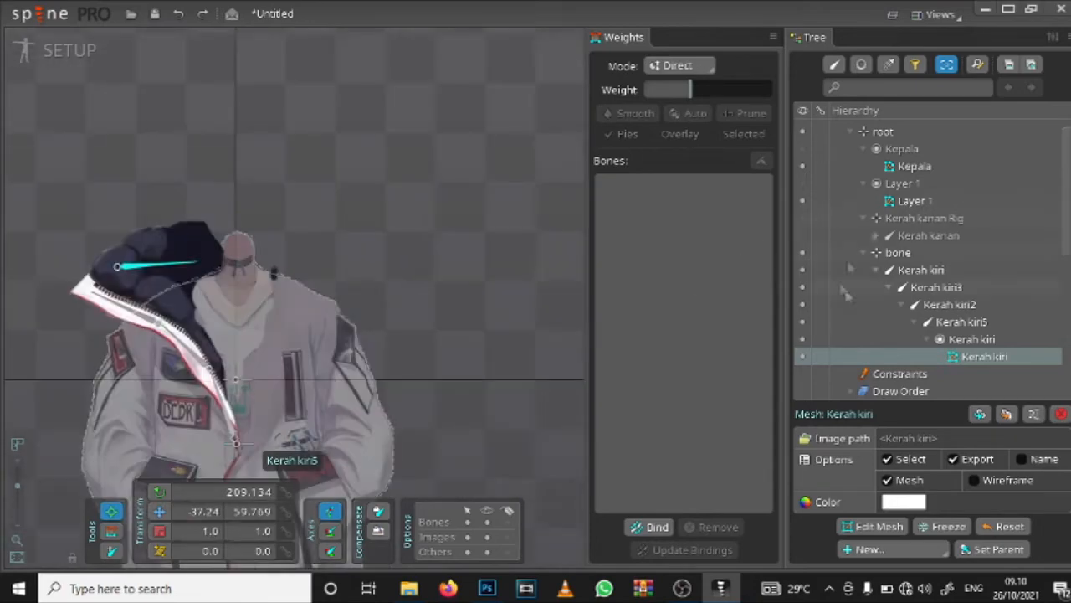
Step: Rename the parent bone of the Kerah kiri chain as Kerah kiri Rig
double_click(994, 256)
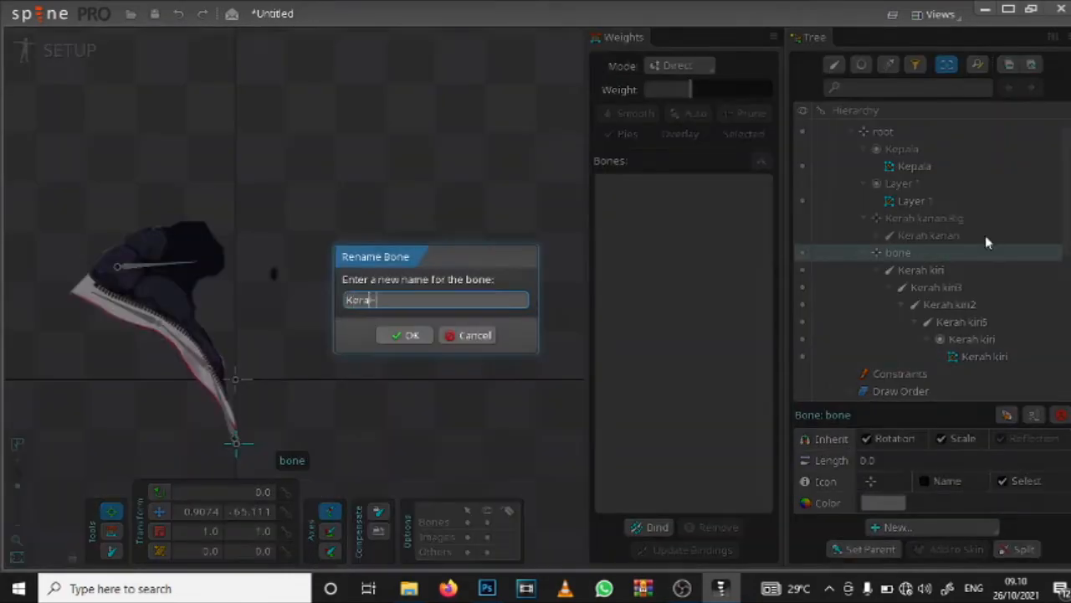
type("Kerah kiri Rig")
left_click(399, 337)
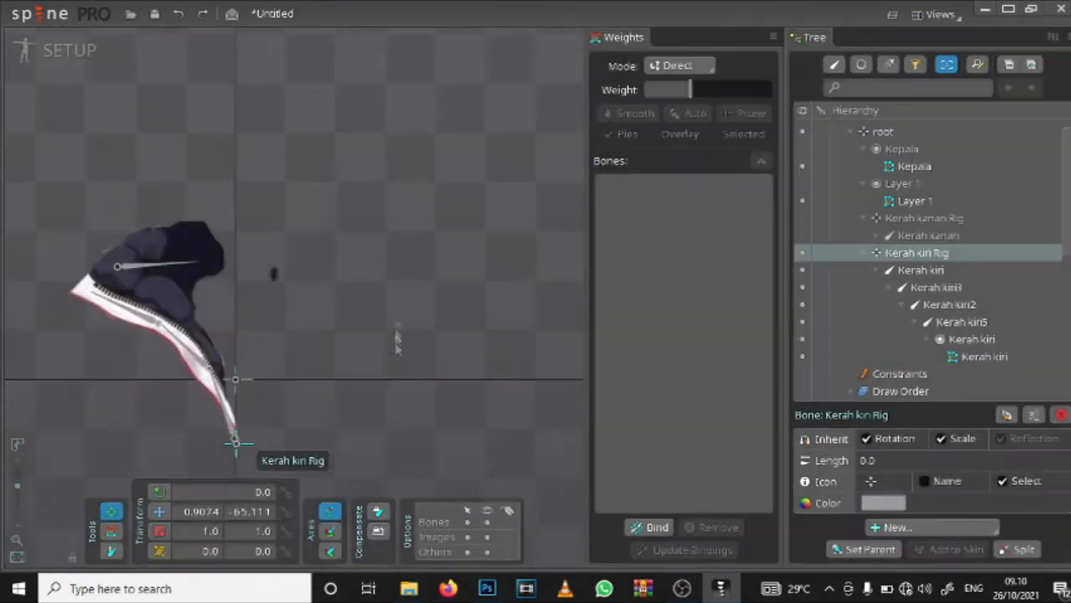
left_click_drag(397, 336, 540, 263)
Step: Hide the Kerah kiri Rig and collapse both collar rig branches
left_click(803, 254)
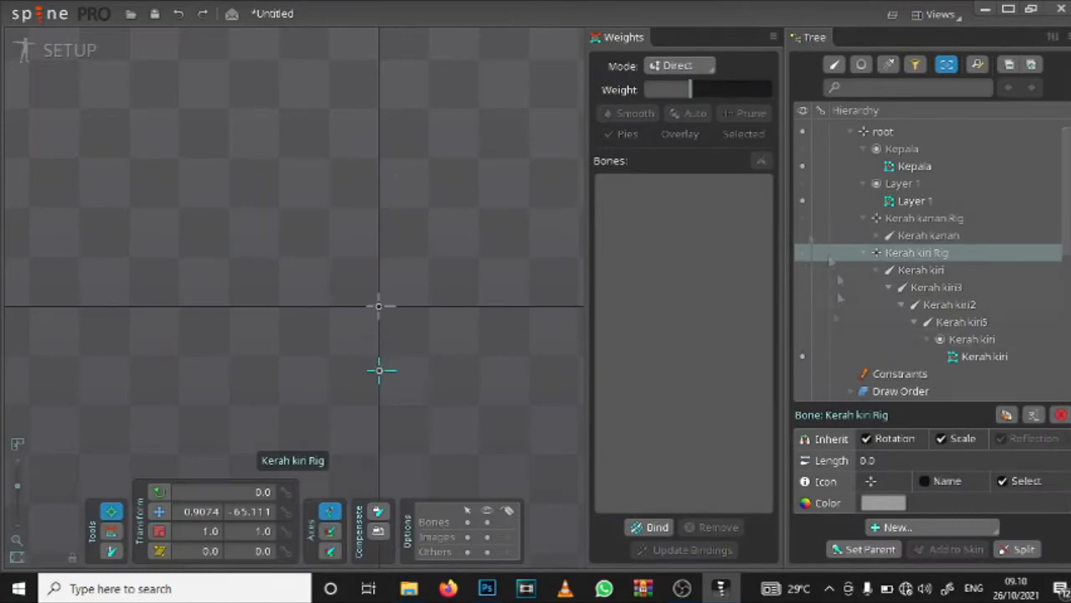
left_click(865, 253)
left_click(865, 219)
Step: Select the Kepala mesh and make its slot visible
scroll(879, 228, "up", 1)
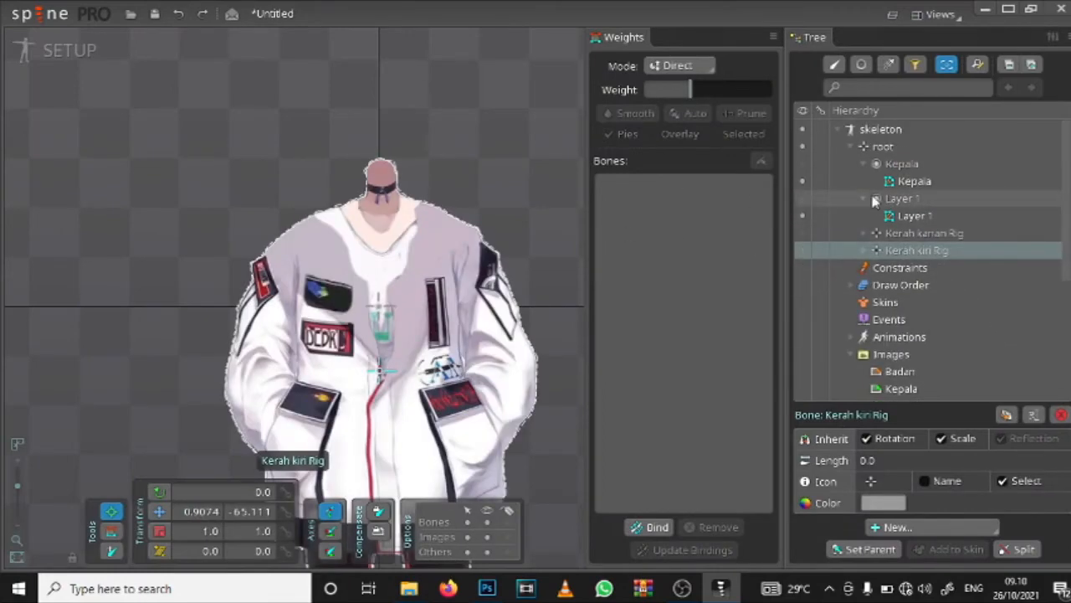
left_click(889, 182)
left_click(803, 165)
scroll(536, 130, "up", 3)
left_click_drag(462, 201, 479, 229)
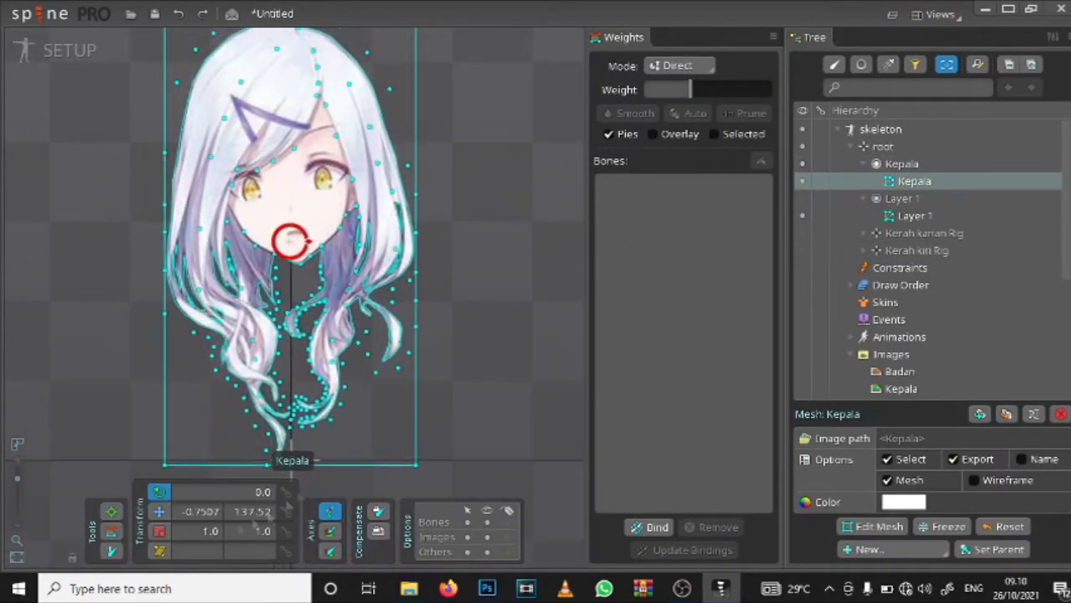
Step: Create a parent bone at the chin and a head bone about 114 long running up through the face
left_click(112, 530)
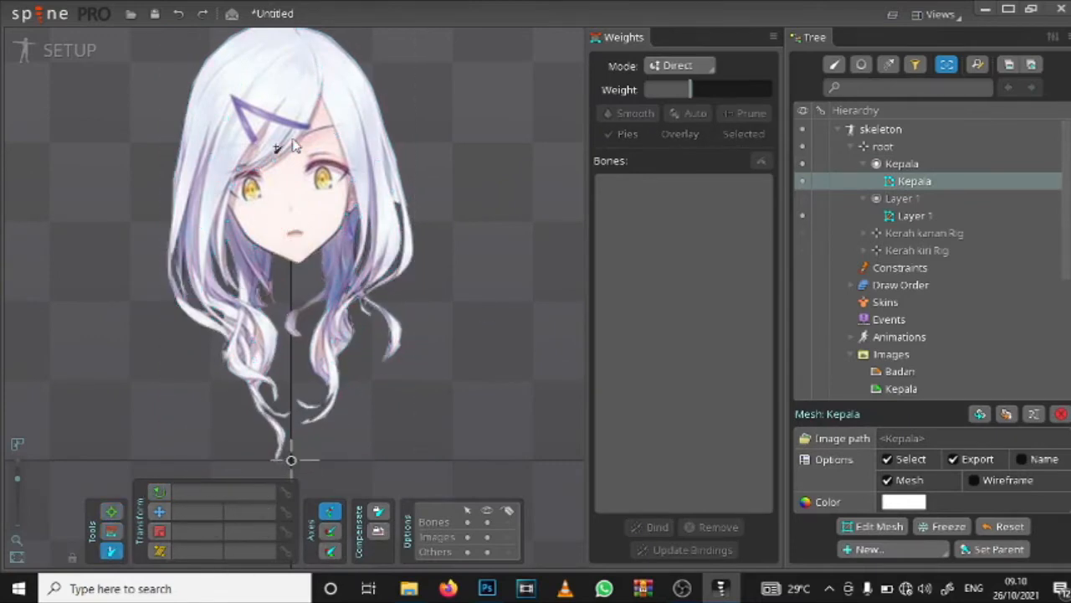
left_click(298, 265)
scroll(293, 259, "up", 2)
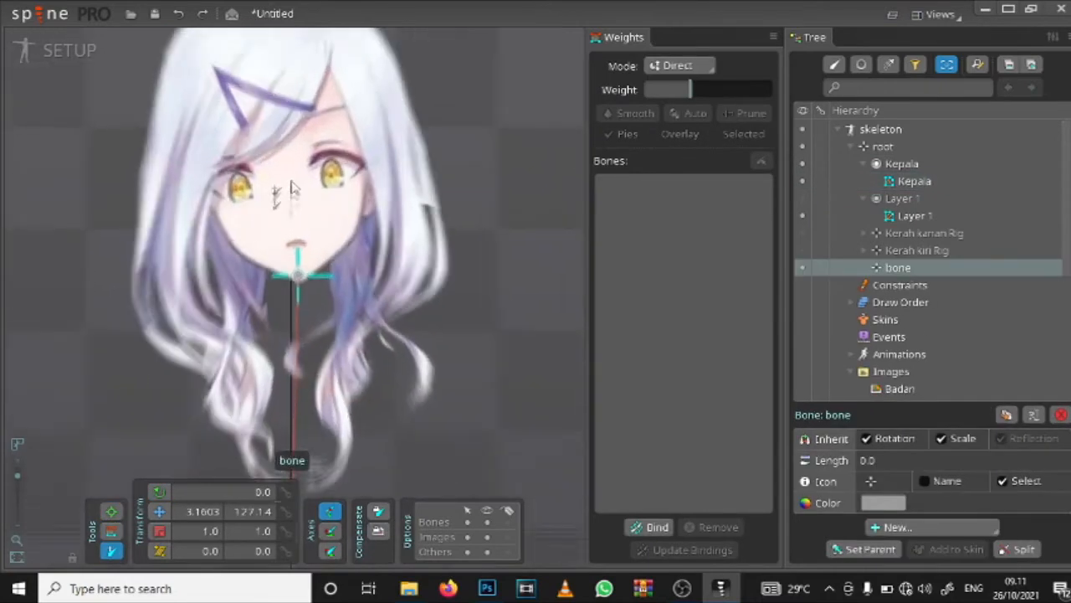
left_click_drag(298, 276, 297, 38)
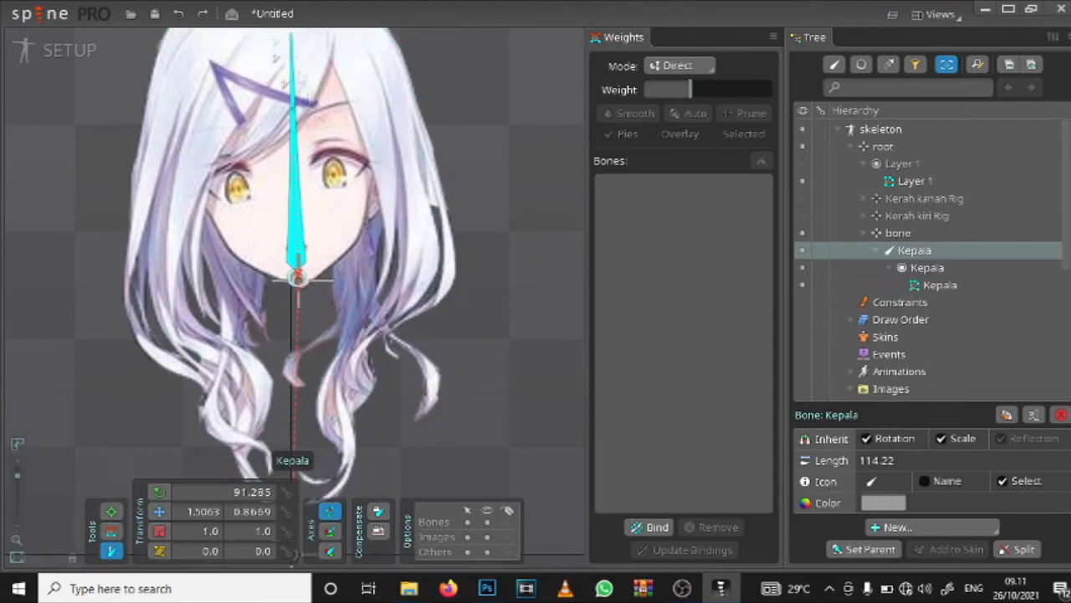
left_click_drag(333, 202, 343, 289)
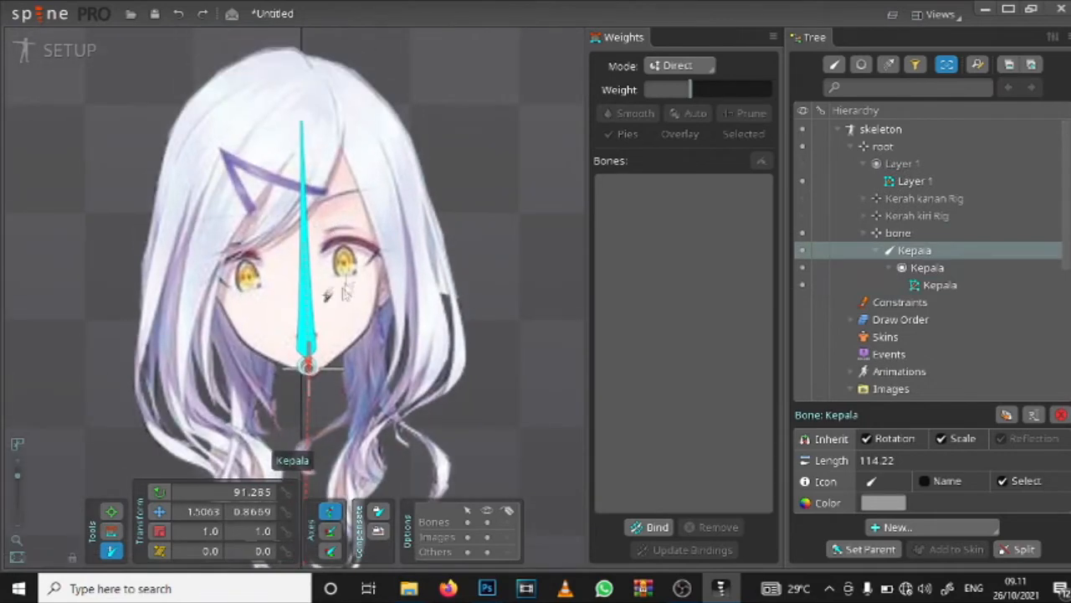
Step: Build a chain of three bones from the head bone down the hair beside the hairpin-free side, redrawing the misplaced ones
left_click_drag(373, 171, 407, 315)
key("ctrl+z")
left_click(305, 270)
left_click_drag(392, 196, 415, 352)
mouse_move(415, 351)
left_mouse_down()
mouse_move(438, 250)
mouse_move(375, 320)
left_mouse_up()
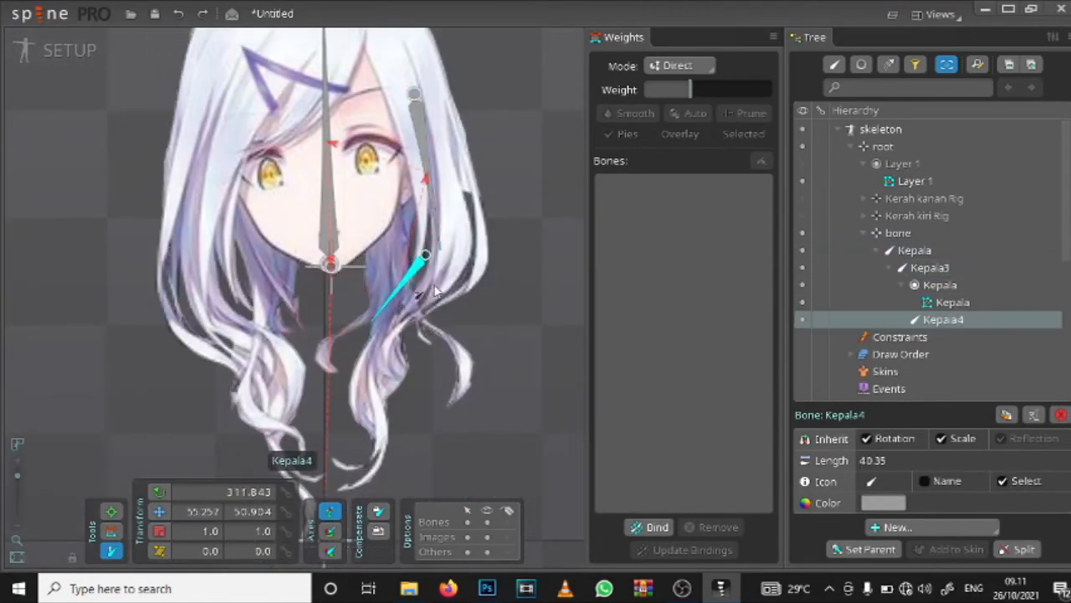
key("ctrl+z")
left_click(436, 249)
left_click(438, 250, "ctrl")
mouse_move(439, 249)
left_mouse_down()
mouse_move(385, 365)
mouse_move(367, 479)
left_mouse_up()
left_click(423, 332, "ctrl")
Step: Build a chain of four bones down the hair on the hairpin side, redrawing the last one about 50 long to the tip
mouse_move(460, 341)
left_mouse_down()
mouse_move(480, 371)
mouse_move(551, 357)
left_mouse_up()
mouse_move(344, 70)
left_mouse_down()
mouse_move(282, 234)
mouse_move(315, 356)
mouse_move(364, 448)
left_mouse_up()
mouse_move(369, 442)
left_mouse_down()
mouse_move(356, 294)
mouse_move(382, 404)
left_mouse_up()
scroll(343, 418, "down", 3)
scroll(327, 410, "up", 3)
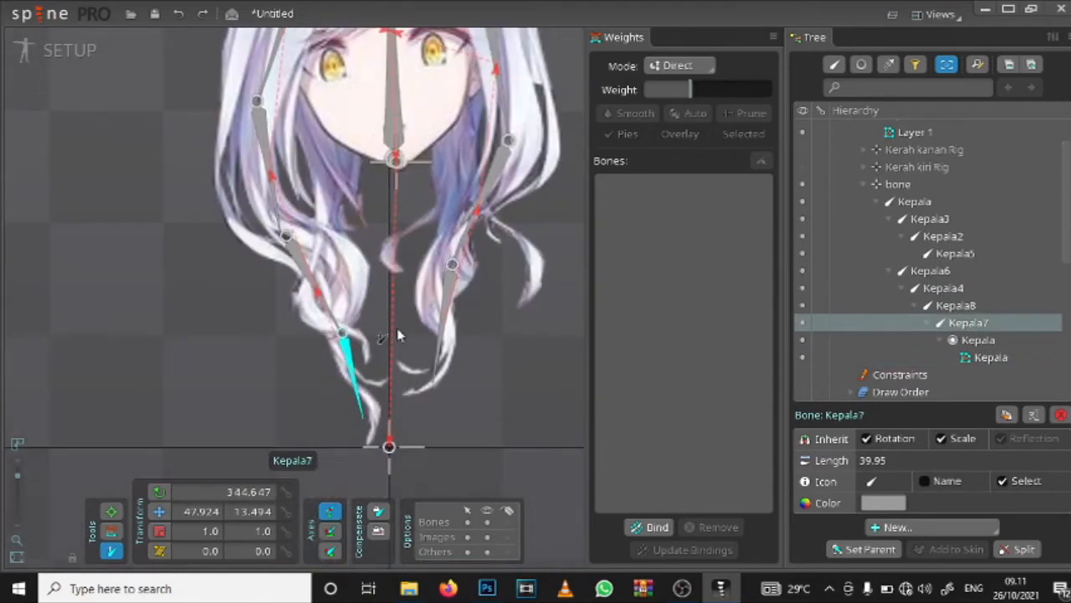
key("ctrl+z")
left_click(308, 279)
left_click(342, 331, "ctrl")
left_click_drag(343, 333, 369, 442)
Step: Bind all eight bones, Kepala through Kepala8, to the Kepala mesh with automatic weights
scroll(369, 419, "down", 3)
left_click_drag(377, 120, 373, 243)
scroll(374, 243, "up", 2)
left_click(650, 528)
scroll(425, 289, "down", 1)
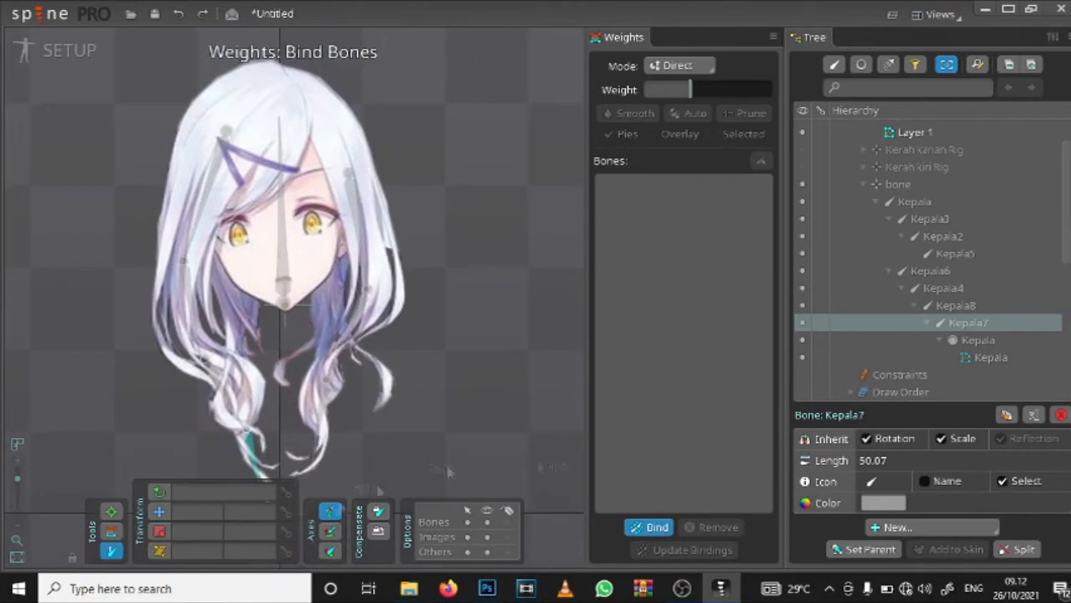
scroll(289, 249, "up", 2)
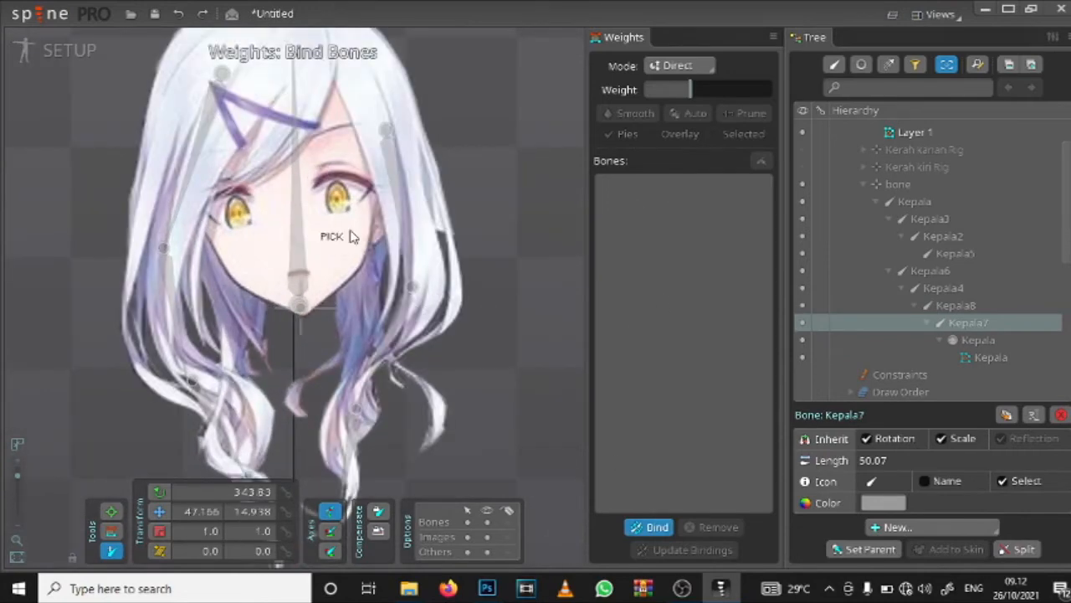
left_click(289, 448)
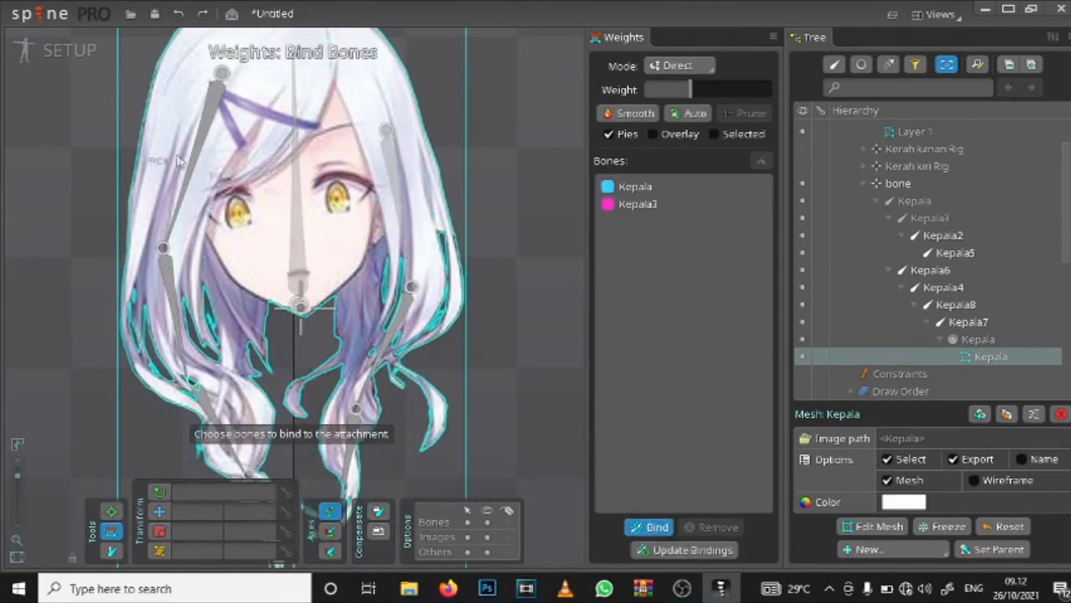
left_click(384, 354)
left_click(352, 452)
scroll(352, 444, "down", 2)
left_click(243, 398)
left_click(646, 528)
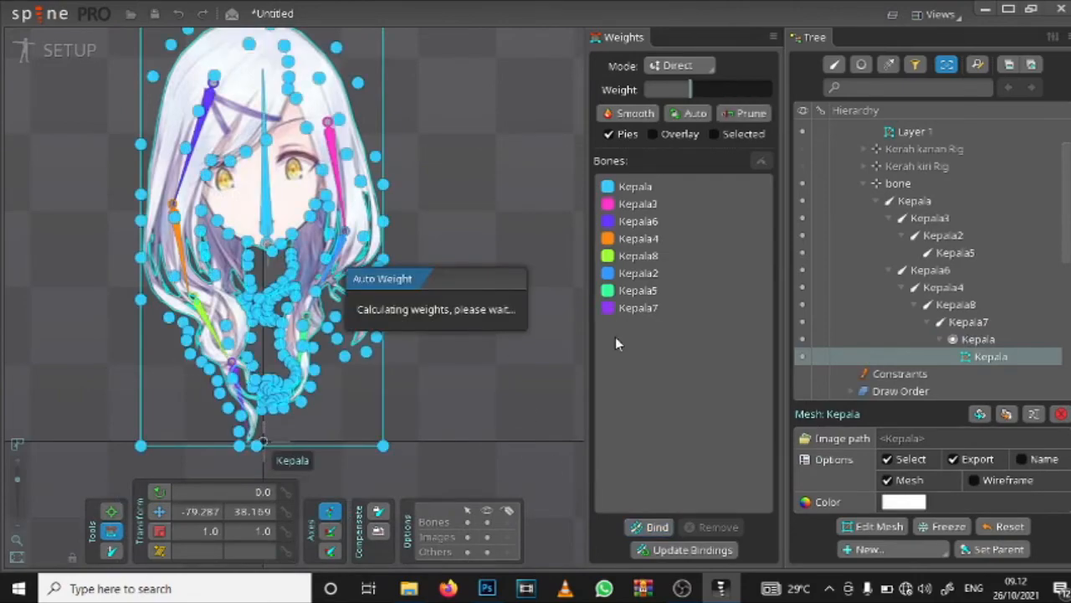
Step: Select the Kepala7 bone's weights and set them to 0 on the vertices at the opposite lock's upper tip
scroll(324, 366, "up", 5)
scroll(346, 287, "down", 4)
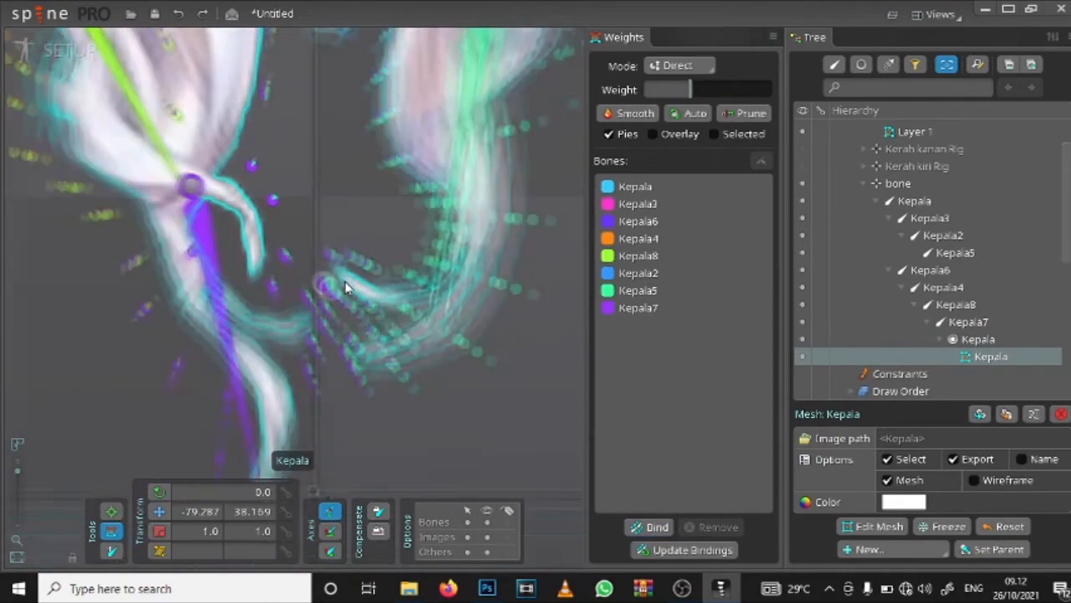
scroll(319, 293, "down", 1)
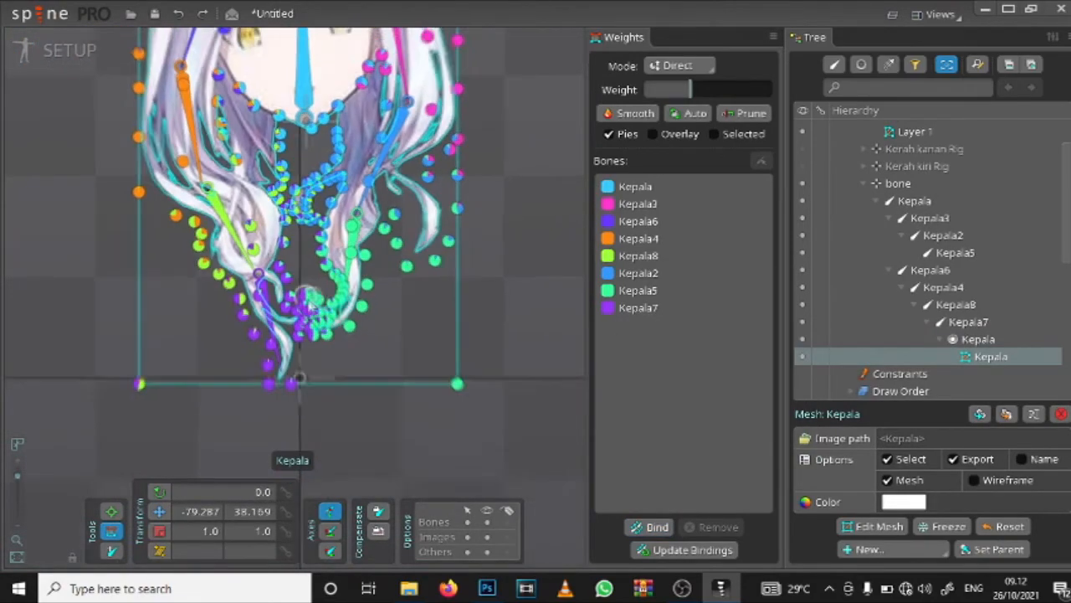
scroll(296, 327, "up", 2)
left_click(254, 297)
scroll(303, 312, "up", 5)
left_click(371, 207)
left_click_drag(355, 323, 318, 60)
left_click(334, 206)
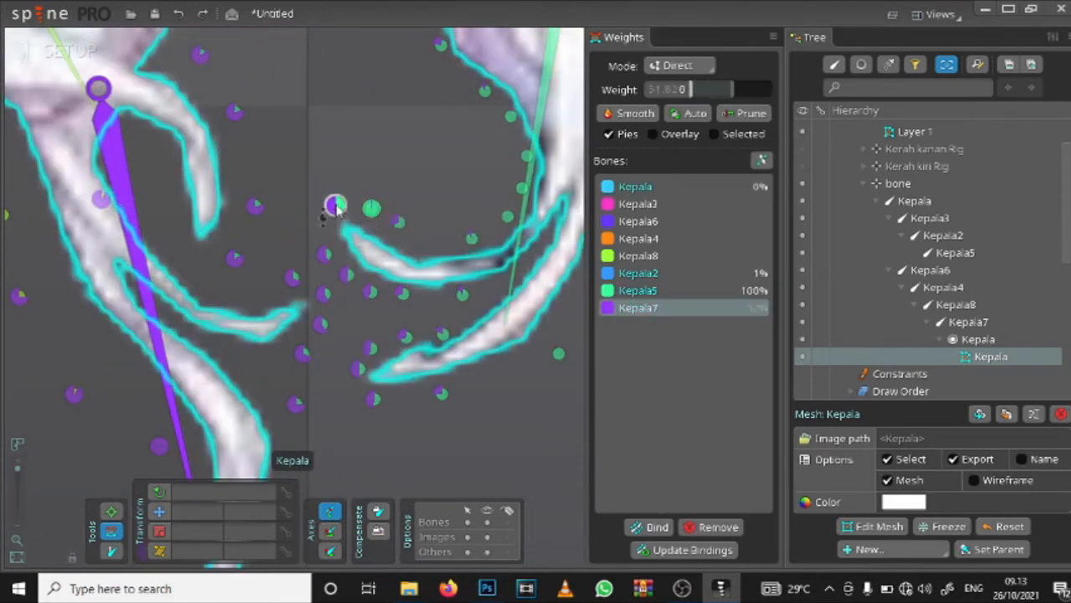
left_click(398, 233)
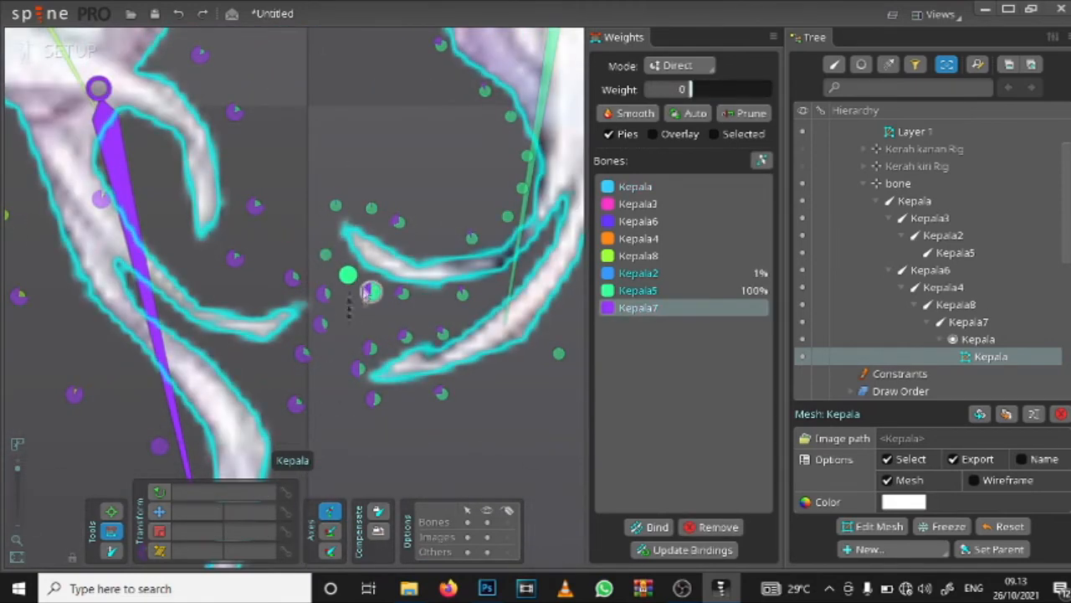
Step: Reduce Kepala7's weight to 0 on the vertices around the Kepala5 lock's lower strands and lower inner edge
left_click_drag(401, 227, 403, 335)
left_click_drag(472, 239, 473, 344)
left_click_drag(463, 296, 464, 409)
left_click_drag(511, 117, 509, 218)
left_click_drag(481, 92, 447, 227)
left_click_drag(407, 181, 402, 276)
left_click_drag(397, 214, 382, 340)
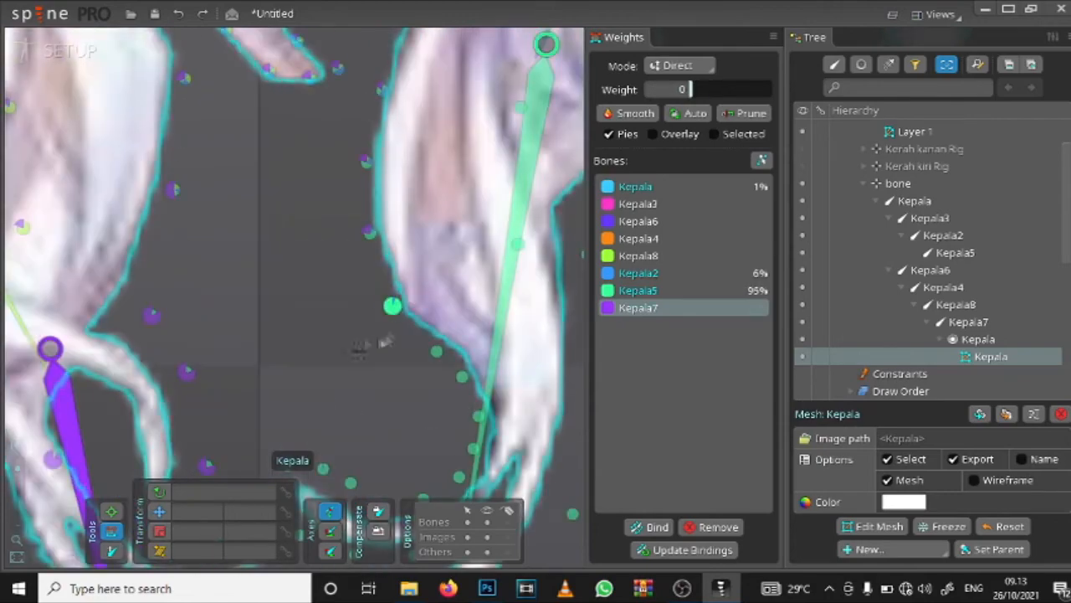
Step: Clear Kepala7's weight from the upper inner edge of the Kepala5 lock and the lower part of the small curl
left_click_drag(342, 402, 366, 180)
left_click_drag(343, 342, 332, 369)
left_click_drag(356, 194, 317, 353)
left_click_drag(296, 260, 270, 330)
left_click_drag(238, 356, 274, 452)
left_click_drag(208, 291, 212, 410)
left_click_drag(332, 152, 336, 252)
left_click_drag(364, 152, 310, 292)
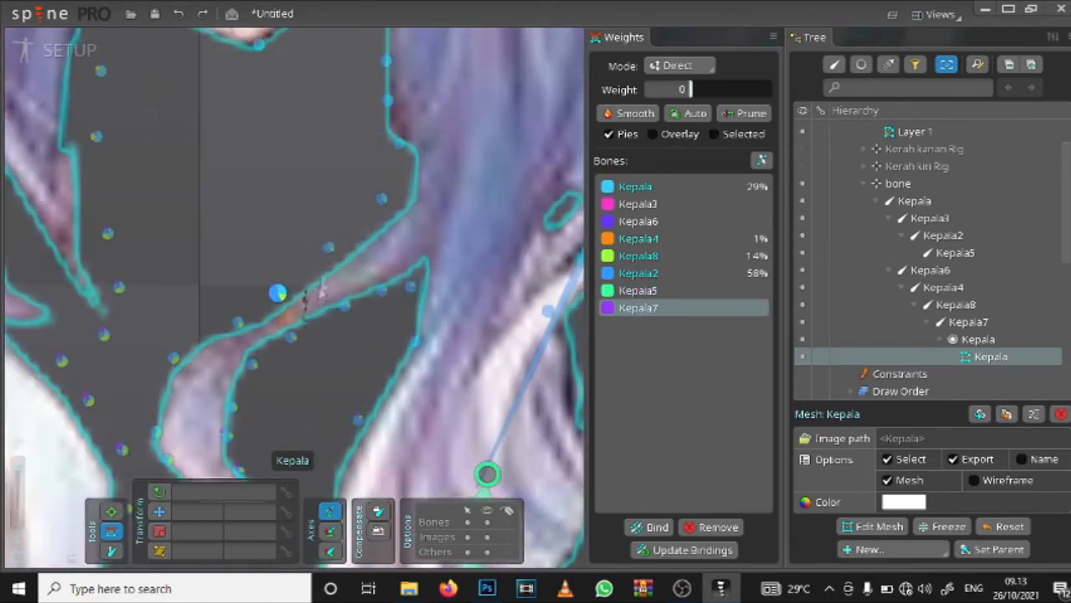
Step: Set Kepala7's weight to 0 on the vertices where the small curl joins the hair below the chin
left_click_drag(329, 247, 336, 335)
left_click_drag(339, 326, 365, 326)
left_click_drag(360, 248, 362, 335)
left_click_drag(385, 125, 387, 217)
left_click_drag(382, 134, 353, 225)
left_click_drag(354, 120, 359, 239)
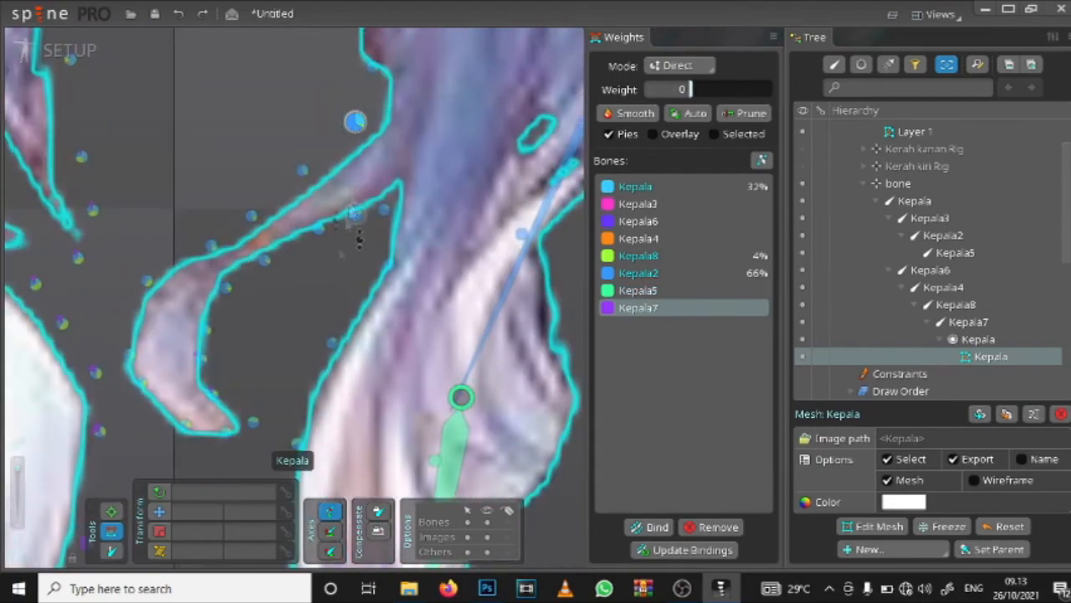
Step: Remove Kepala7's remaining weight from the vertices below the Kepala5 lock's lower strand tip
left_click_drag(358, 402, 361, 100)
left_click_drag(363, 436, 365, 88)
left_click_drag(335, 228, 335, 310)
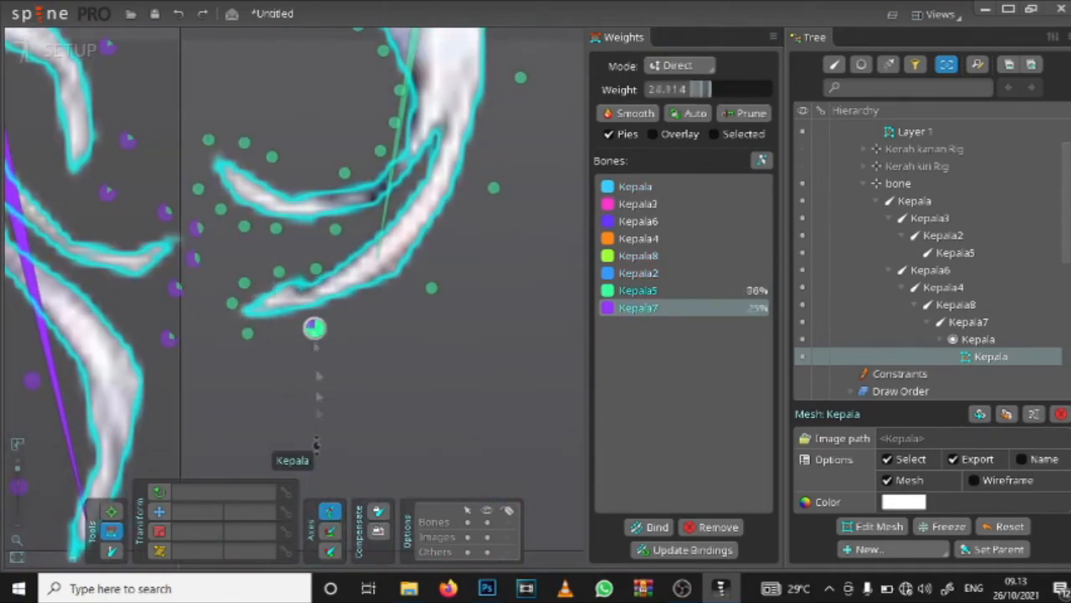
left_click_drag(452, 109, 410, 419)
left_click_drag(421, 282, 419, 377)
Step: Set Kepala7's weight to 0 along the hair edge from beside the small curl up to the neck opening
left_click_drag(227, 323, 382, 402)
left_click_drag(311, 232, 312, 347)
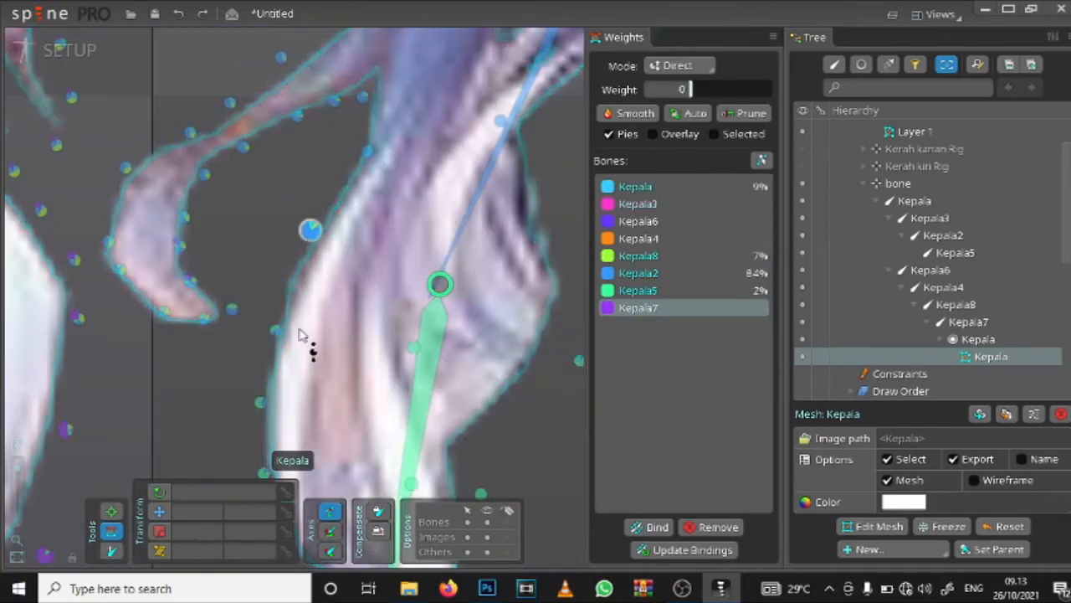
left_click_drag(276, 276, 338, 359)
left_click_drag(292, 391, 297, 441)
left_click_drag(368, 220, 338, 428)
left_click_drag(382, 248, 383, 251)
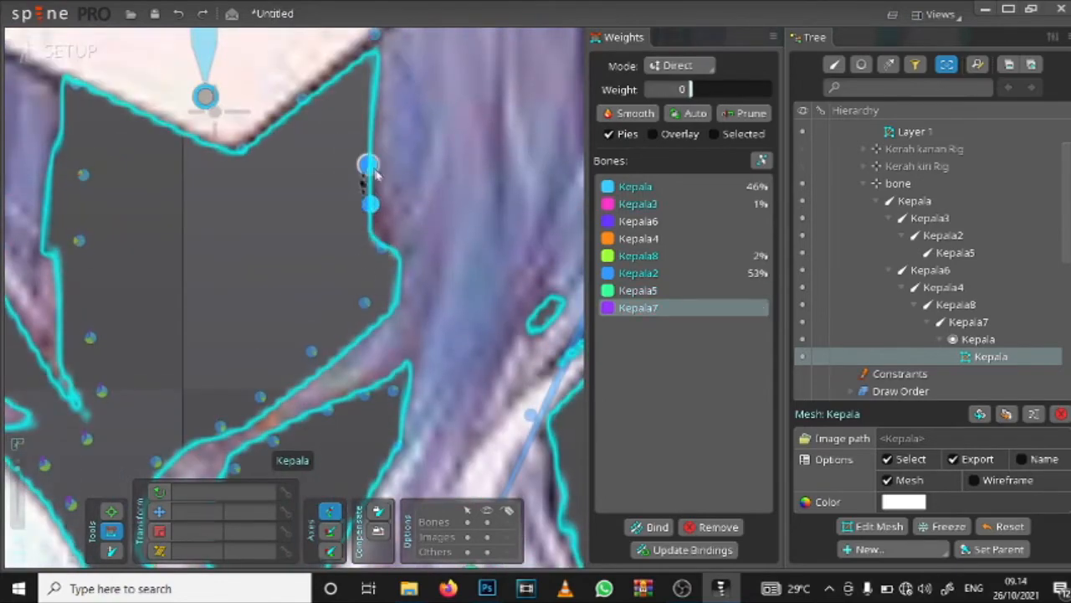
left_click(371, 168)
Step: Check the hair tips with the Kepala7 bone in the Pose tool and return to the mesh weights
scroll(368, 176, "down", 3)
left_click_drag(335, 376, 255, 116)
scroll(402, 321, "down", 4)
scroll(346, 373, "up", 2)
left_click_drag(347, 373, 310, 486)
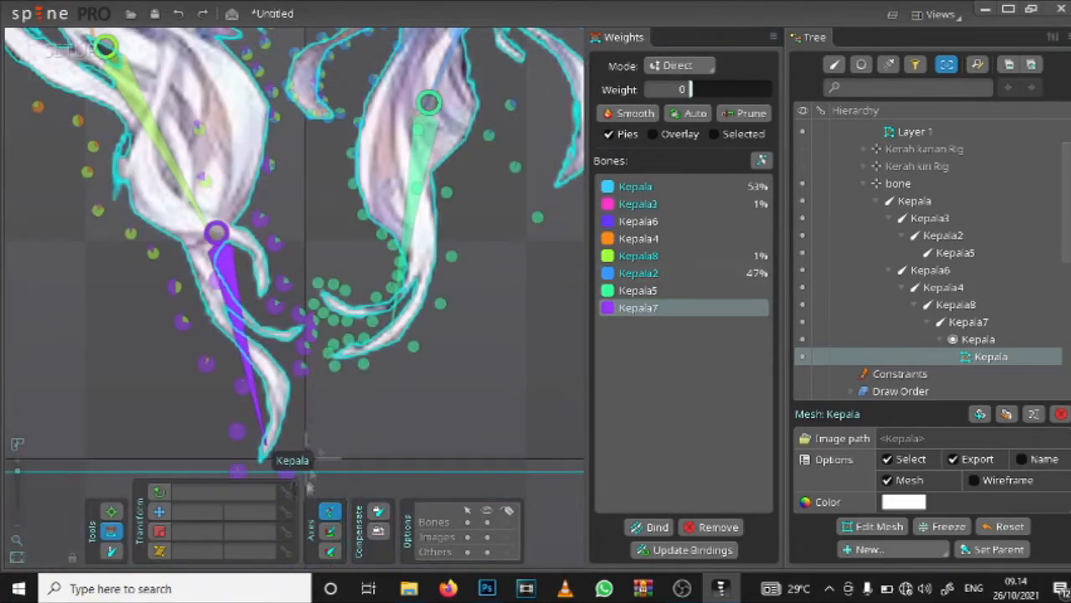
left_click(111, 511)
scroll(421, 47, "down", 2)
mouse_move(295, 362)
left_mouse_down()
mouse_move(328, 370)
mouse_move(293, 366)
left_mouse_up()
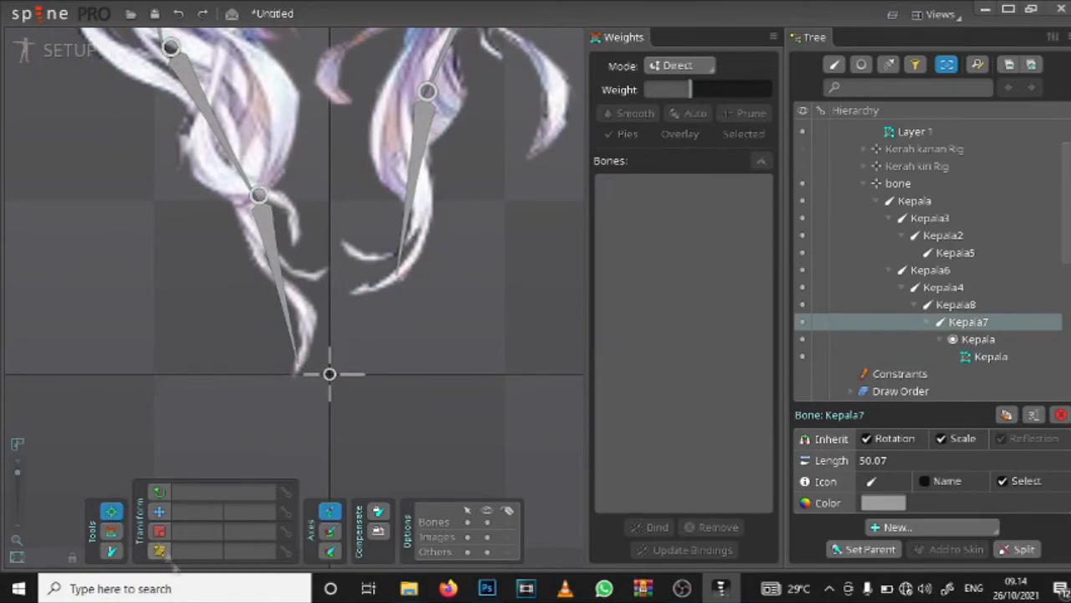
left_click(112, 531)
scroll(340, 123, "up", 5)
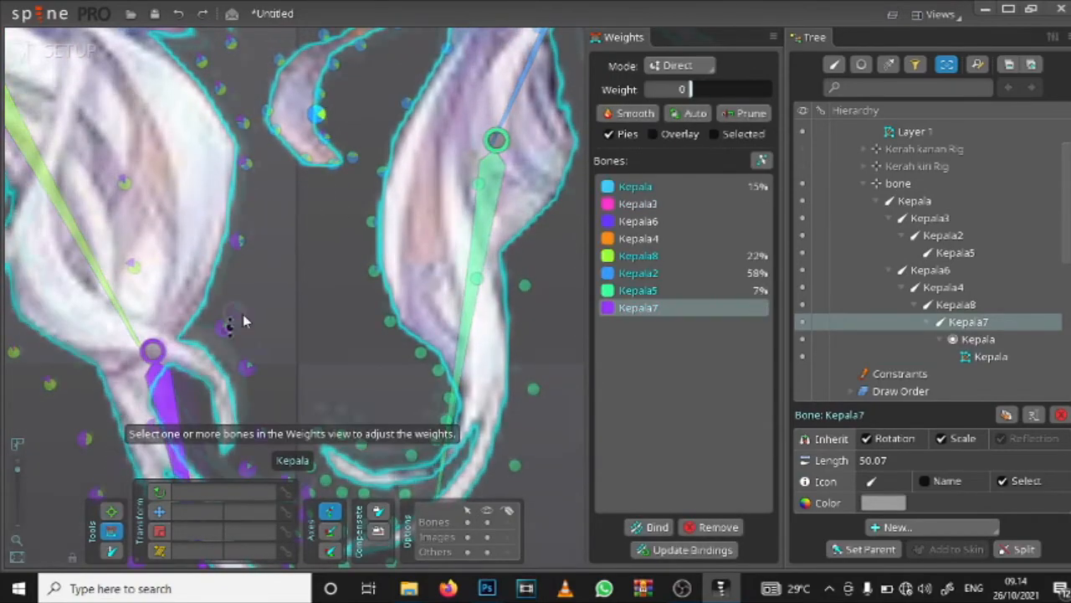
Step: Pose the lower hair bones on the hairpin side to test how the opposite hair reacts
key("b")
scroll(314, 122, "down", 5)
left_click_drag(292, 371, 345, 340)
scroll(313, 143, "up", 4)
key("g")
key("b")
scroll(320, 148, "down", 4)
left_click_drag(335, 335, 403, 445)
mouse_move(315, 333)
left_mouse_down()
mouse_move(241, 300)
mouse_move(280, 334)
mouse_move(323, 328)
left_mouse_up()
scroll(316, 293, "up", 3)
Step: Select Kepala8 and set its weight to 0 on the vertices around the small curl's tip
left_click(111, 531)
scroll(419, 214, "up", 4)
left_click(641, 256)
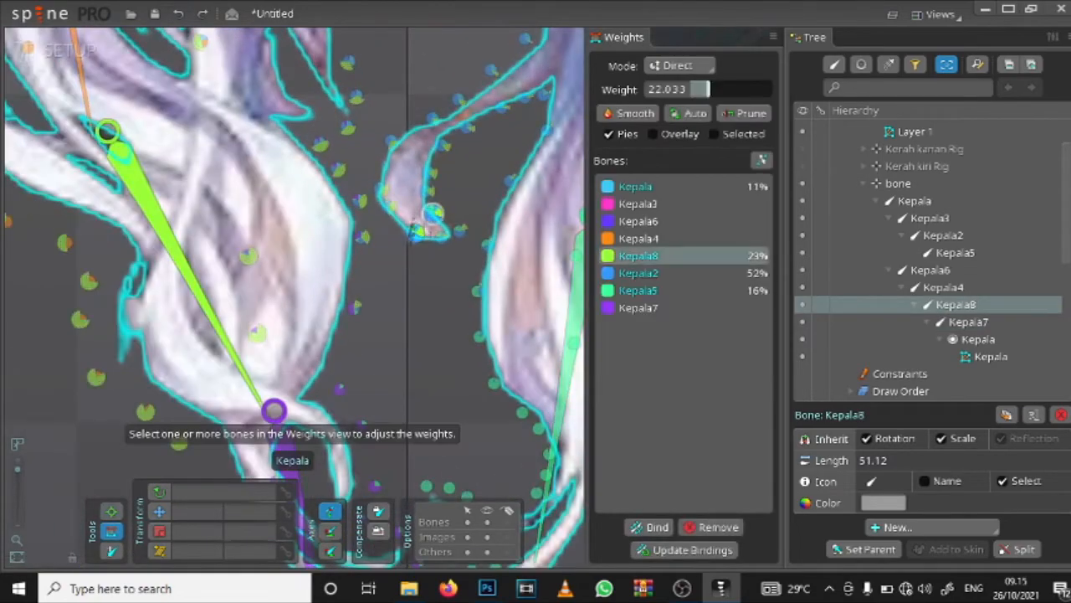
left_click_drag(417, 228, 415, 239)
left_click_drag(386, 204, 386, 214)
scroll(423, 177, "up", 5)
left_click_drag(319, 63, 328, 74)
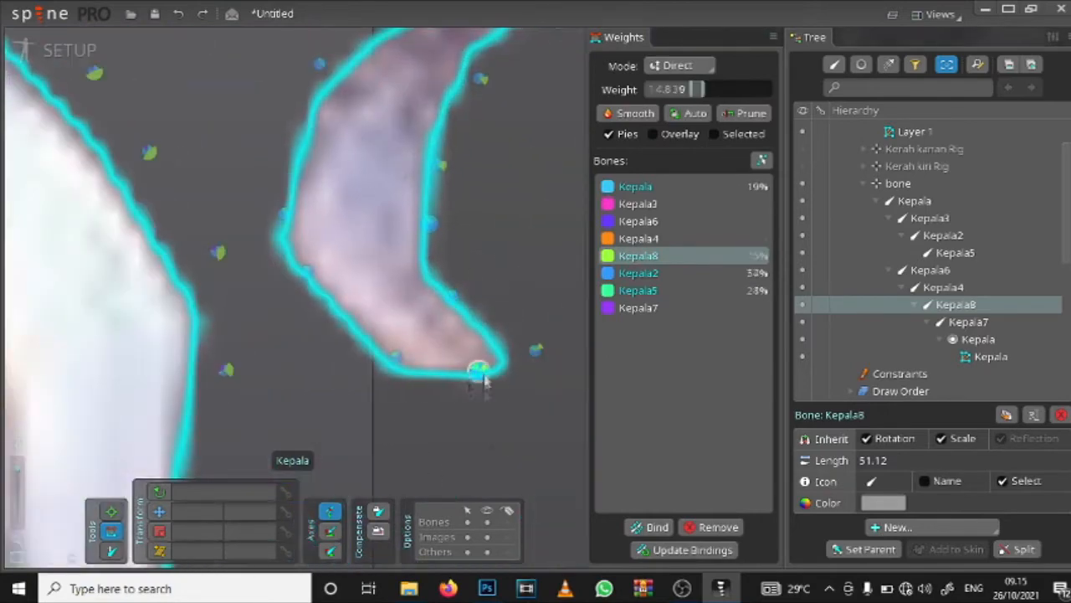
left_click_drag(486, 380, 487, 392)
left_click_drag(536, 350, 538, 361)
Step: Clear Kepala8's weight from the vertices along the small curl's upper strand
scroll(535, 358, "down", 4)
left_click_drag(249, 255, 251, 266)
scroll(253, 168, "up", 4)
left_click_drag(321, 102, 322, 114)
scroll(312, 181, "down", 4)
left_click_drag(343, 234, 346, 242)
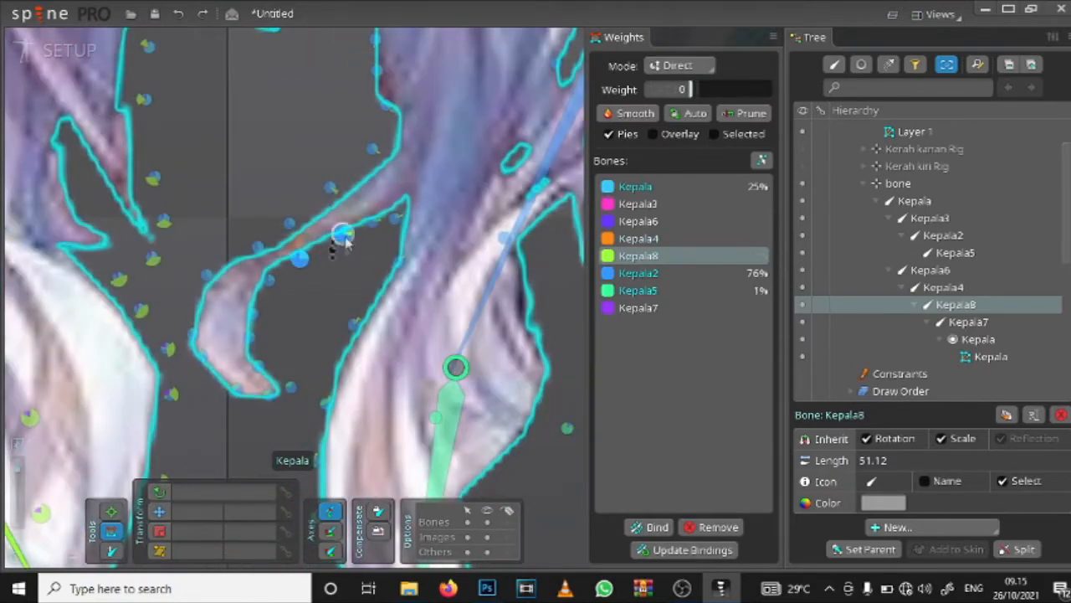
Step: Reduce Kepala8's weight to 0 on the curl's junction and down the inner edge of the Kepala5 lock
left_click_drag(374, 292, 420, 204)
left_click_drag(399, 234, 401, 245)
left_click_drag(387, 327, 380, 275)
left_click_drag(365, 262, 368, 273)
left_click_drag(351, 316, 352, 327)
left_click_drag(352, 407, 364, 343)
left_click_drag(367, 311, 368, 322)
left_click_drag(384, 366, 386, 374)
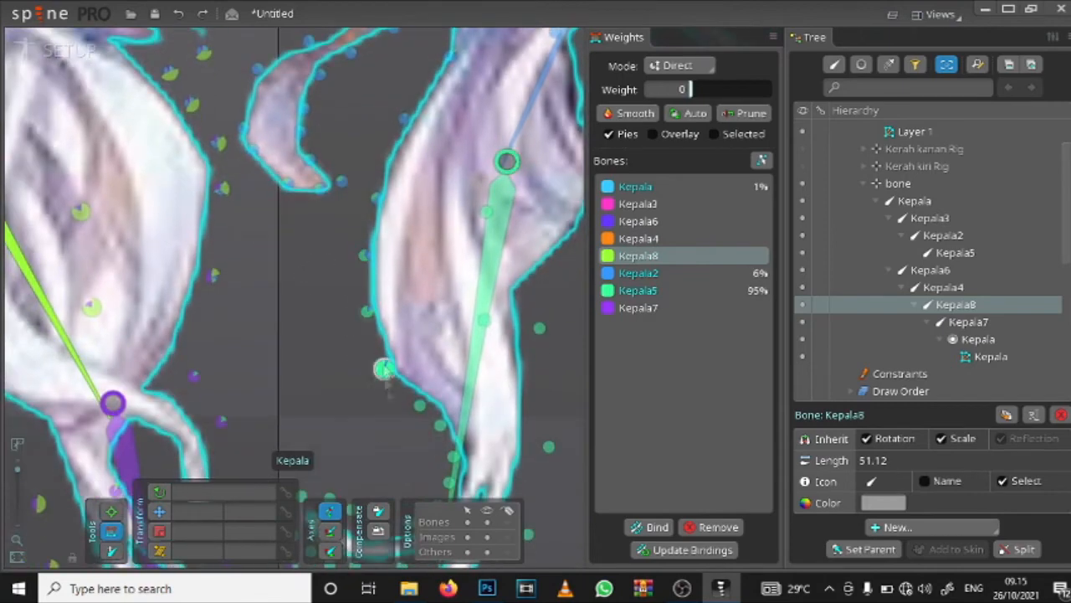
Step: Remove Kepala8's weight from the curl's top vertices and the hair edge beside the neck opening
left_click_drag(307, 308, 307, 354)
left_click_drag(333, 124, 337, 232)
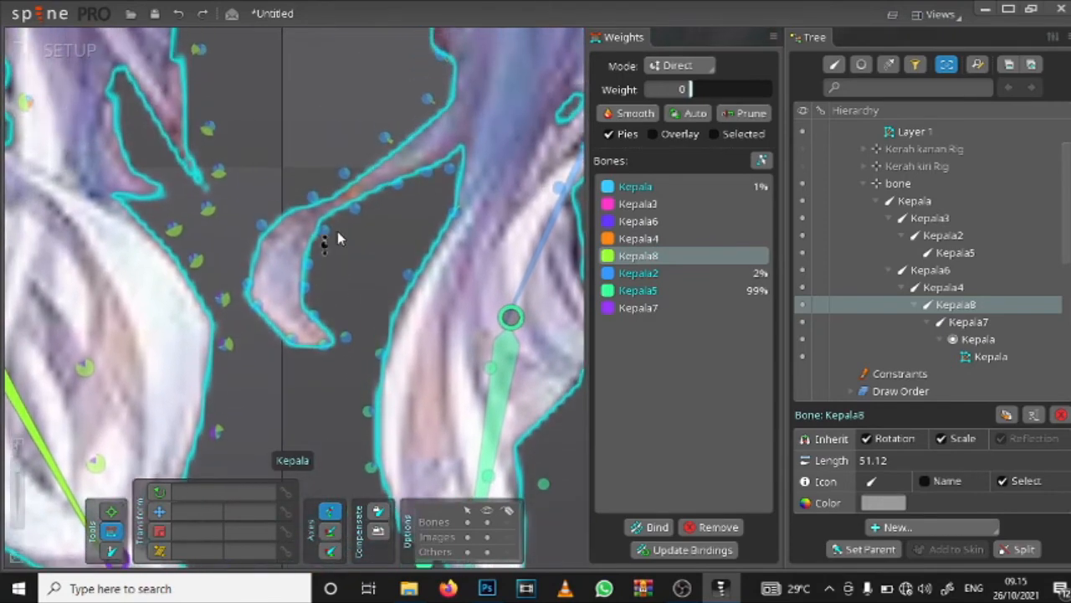
left_click(383, 139)
left_click_drag(432, 109, 433, 120)
left_click_drag(417, 219, 360, 333)
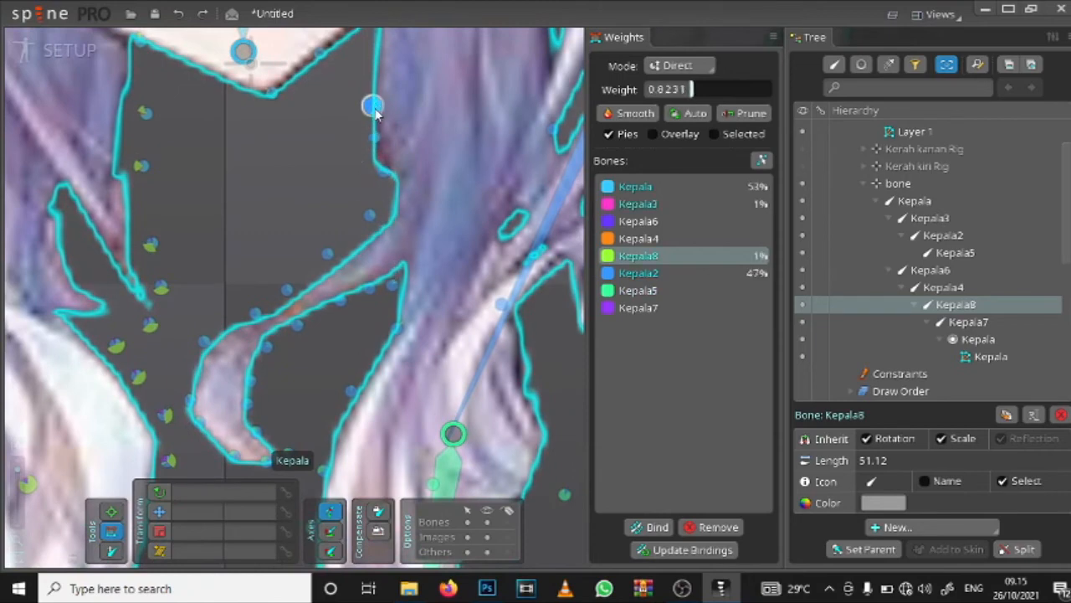
left_click_drag(375, 113, 367, 159)
Step: Set Kepala8's weight to 0 on the vertices along the chin and the hairpin-side jawline
left_click_drag(339, 239, 335, 345)
left_click_drag(311, 251, 268, 332)
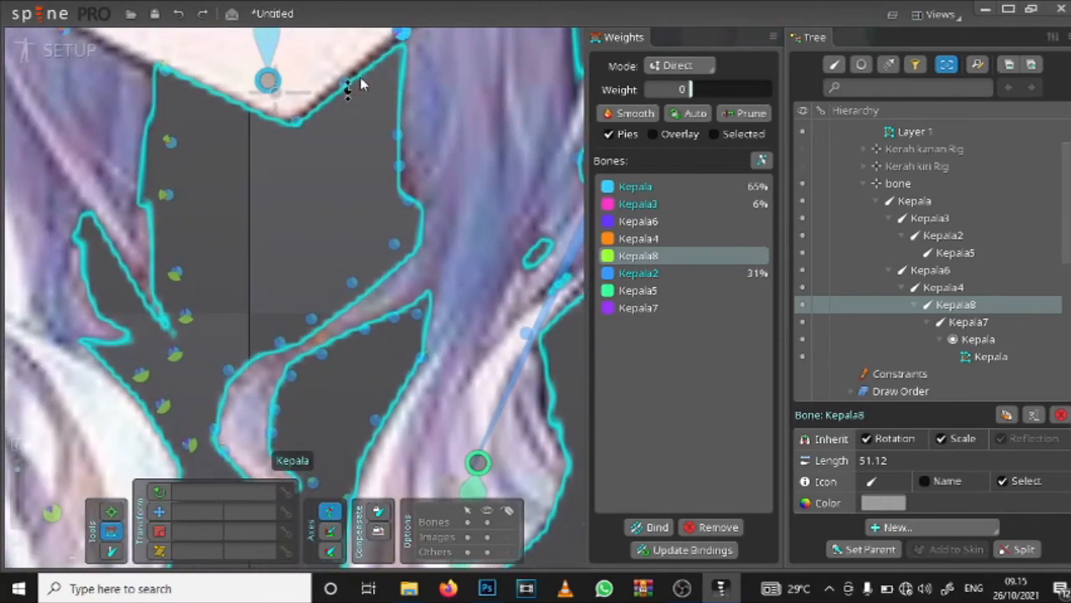
left_click(296, 120)
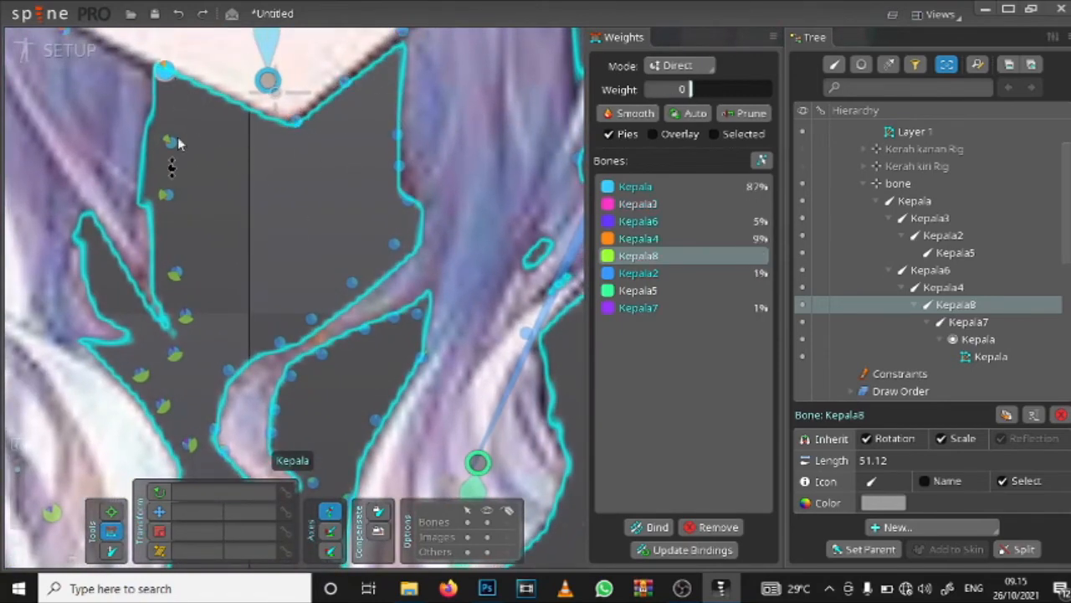
left_click_drag(180, 153, 405, 306)
left_click(287, 182)
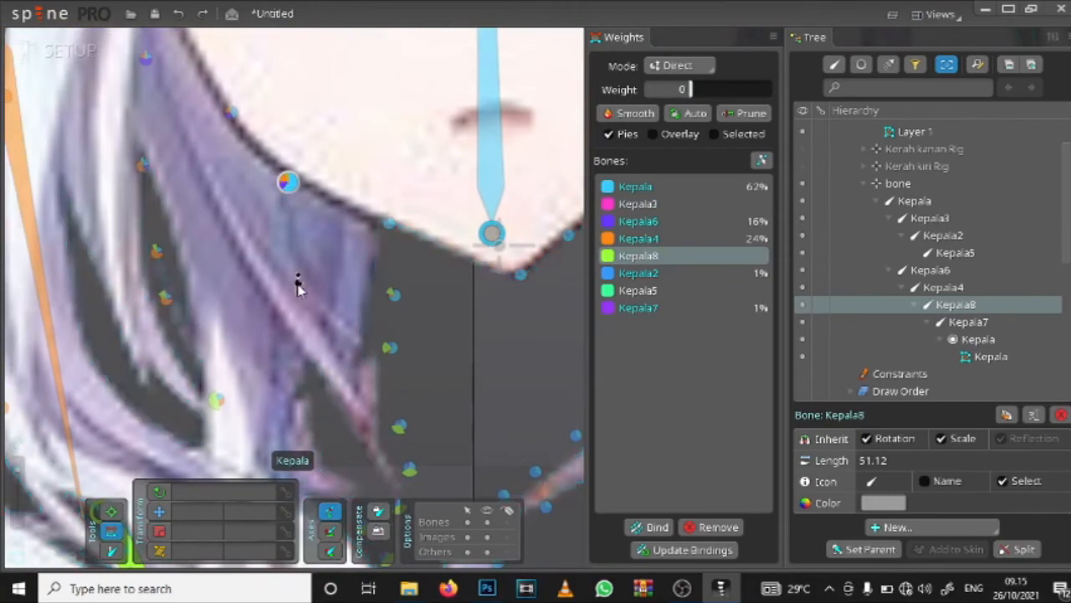
scroll(295, 219, "down", 4)
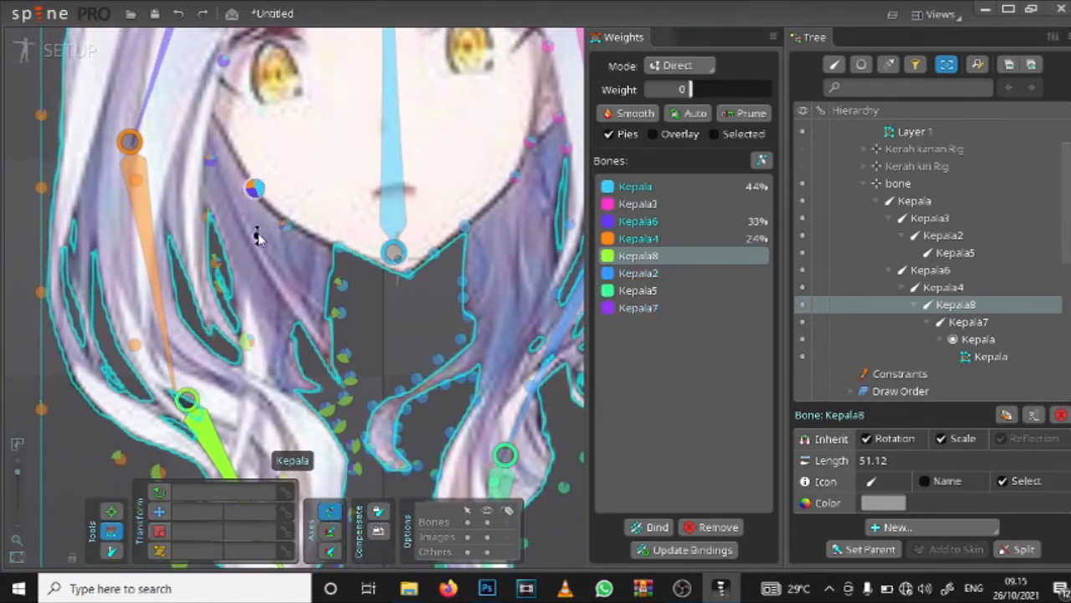
scroll(243, 180, "down", 3)
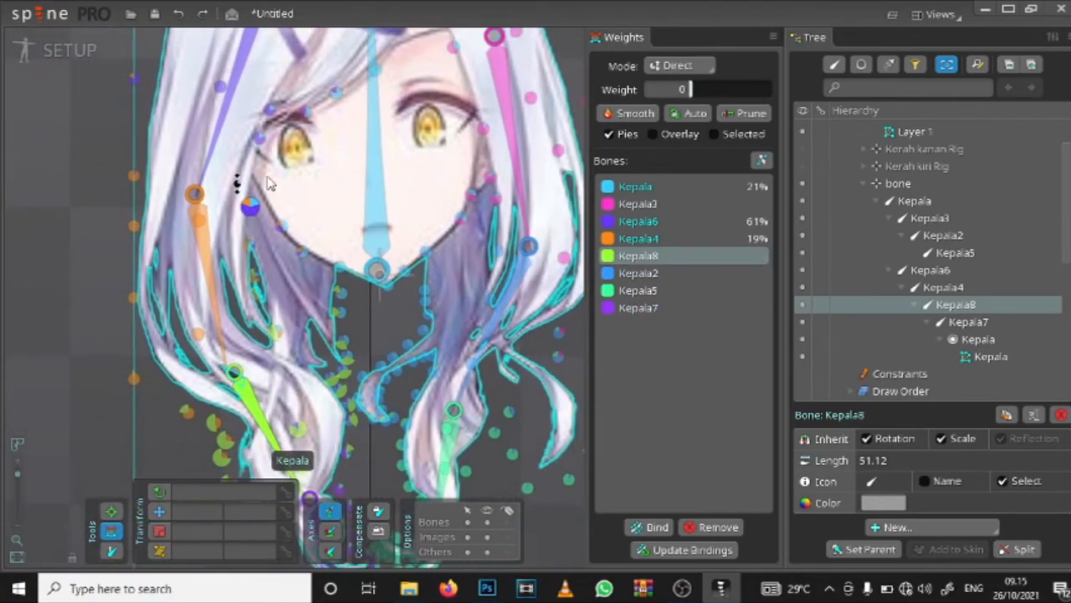
scroll(276, 218, "up", 5)
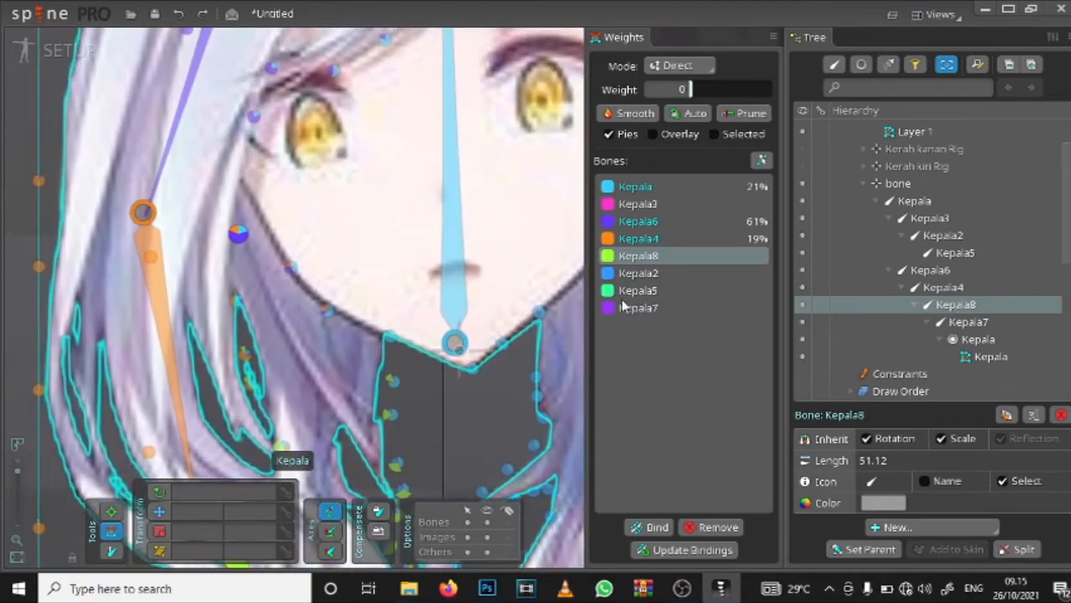
Step: Examine the vertices around the small curl for leftover Kepala8 influence
scroll(411, 307, "down", 3)
left_click_drag(399, 322, 462, 119)
scroll(375, 218, "up", 4)
scroll(410, 247, "up", 5)
scroll(397, 144, "down", 3)
left_click_drag(481, 67, 332, 211)
scroll(242, 235, "up", 5)
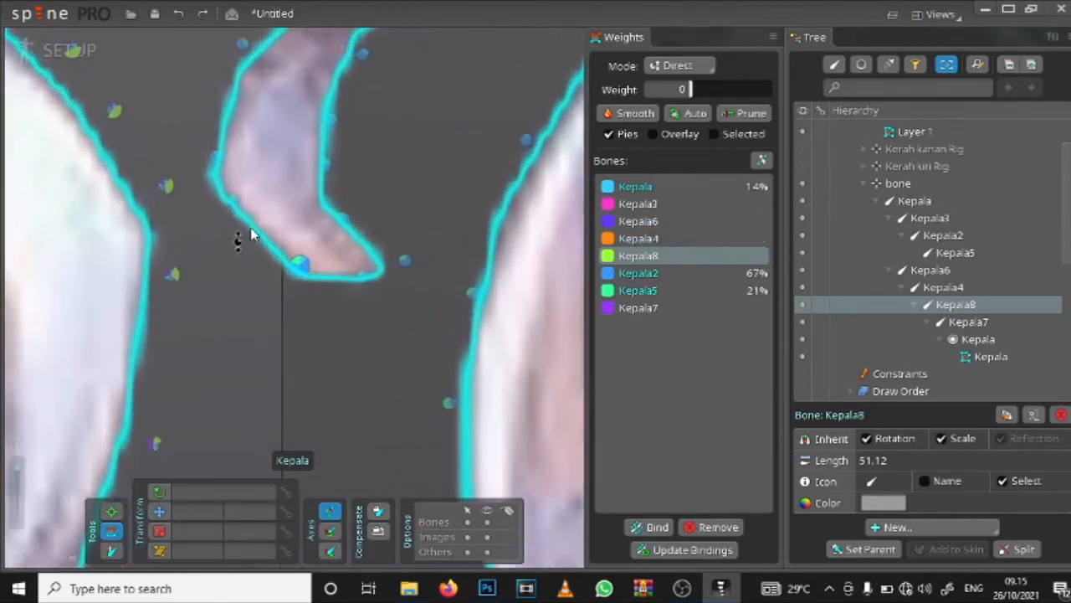
scroll(262, 240, "down", 4)
scroll(342, 216, "down", 2)
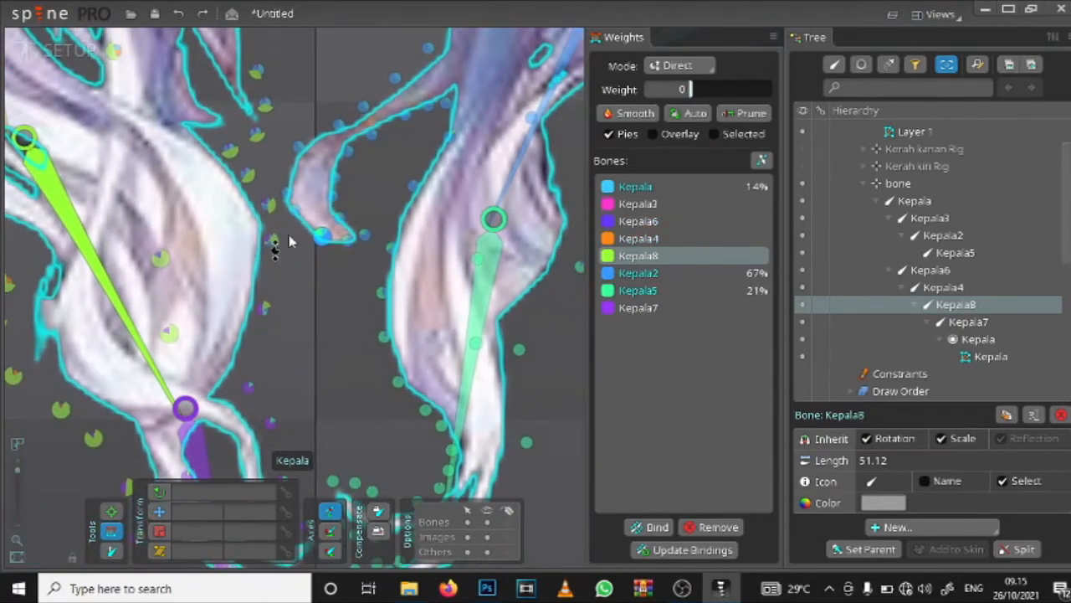
scroll(289, 242, "up", 4)
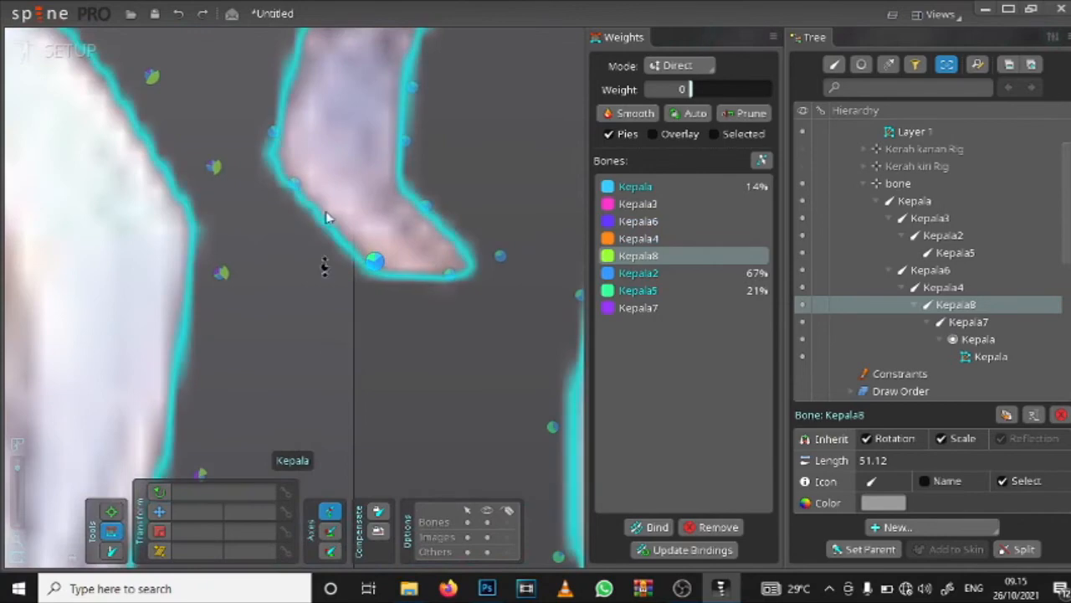
scroll(300, 209, "down", 5)
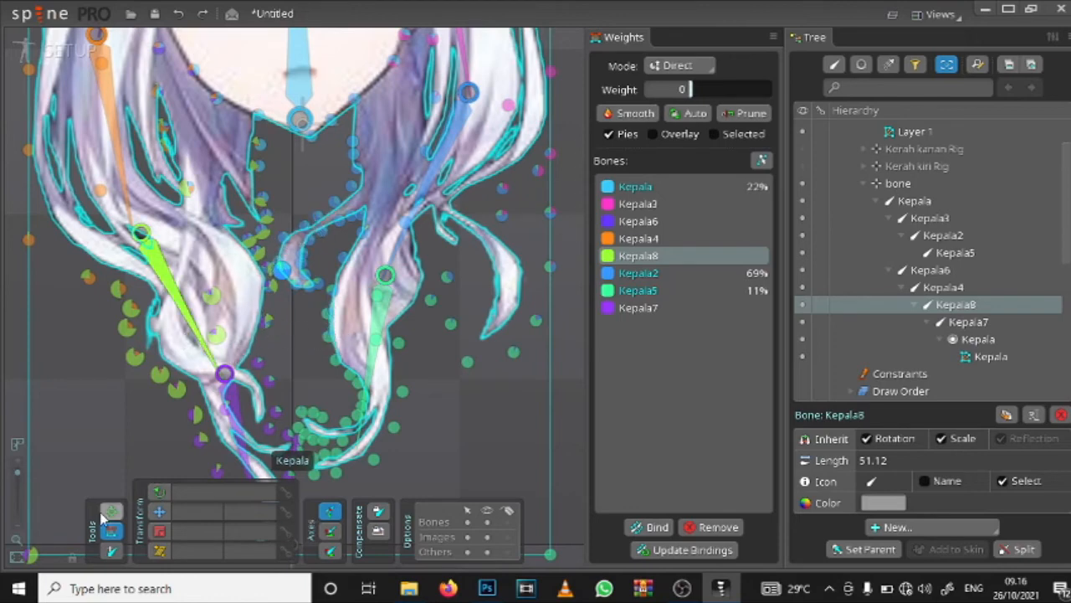
Step: Pose the Kepala8 bone to test the hair deformation and undo the movement
left_click(111, 512)
scroll(251, 330, "down", 3)
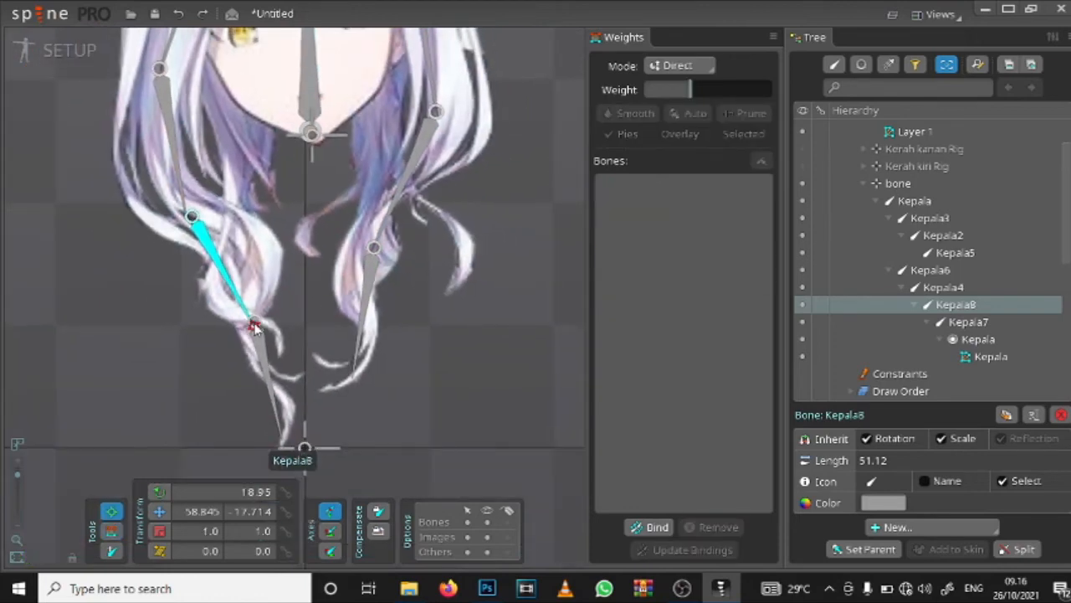
left_click_drag(247, 334, 171, 338)
key("ctrl+z")
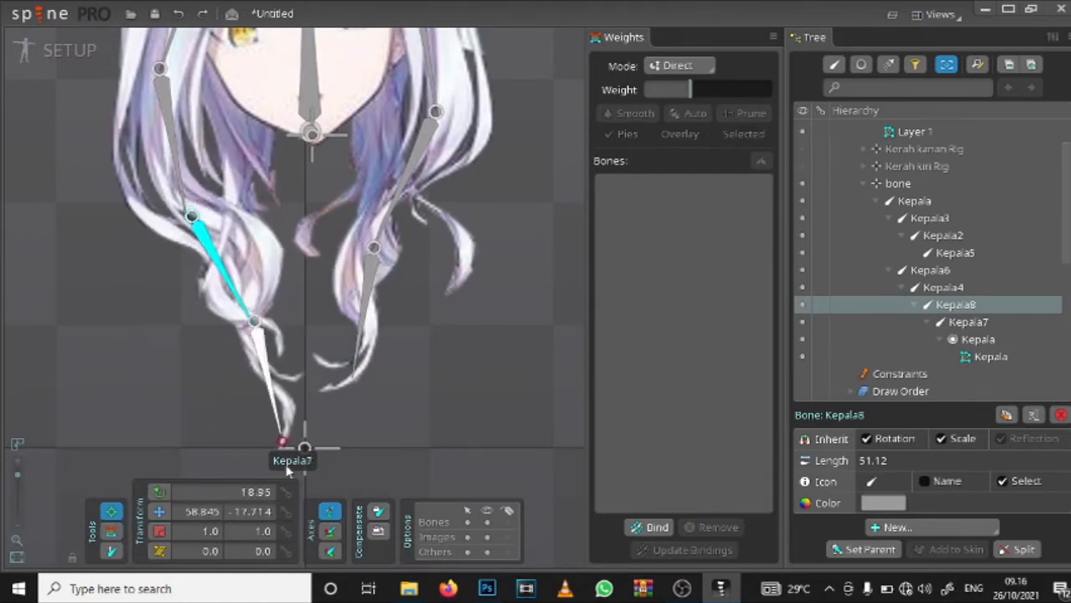
Step: Recheck the weights around the small curl, test-pose the Kepala8 bone again and undo the movement
left_click(110, 530)
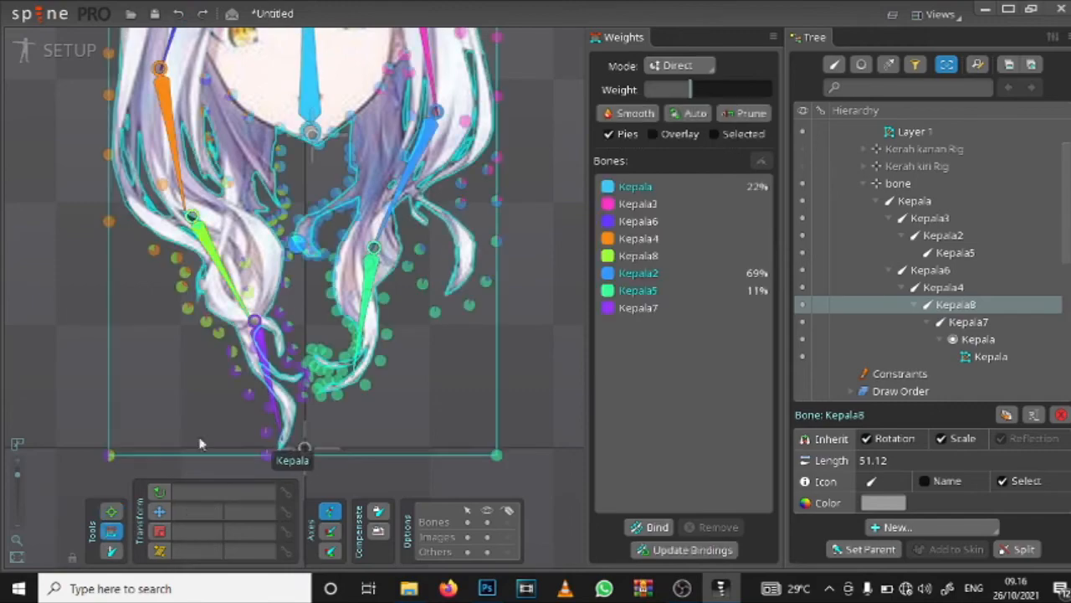
scroll(270, 345, "up", 3)
scroll(271, 343, "up", 6)
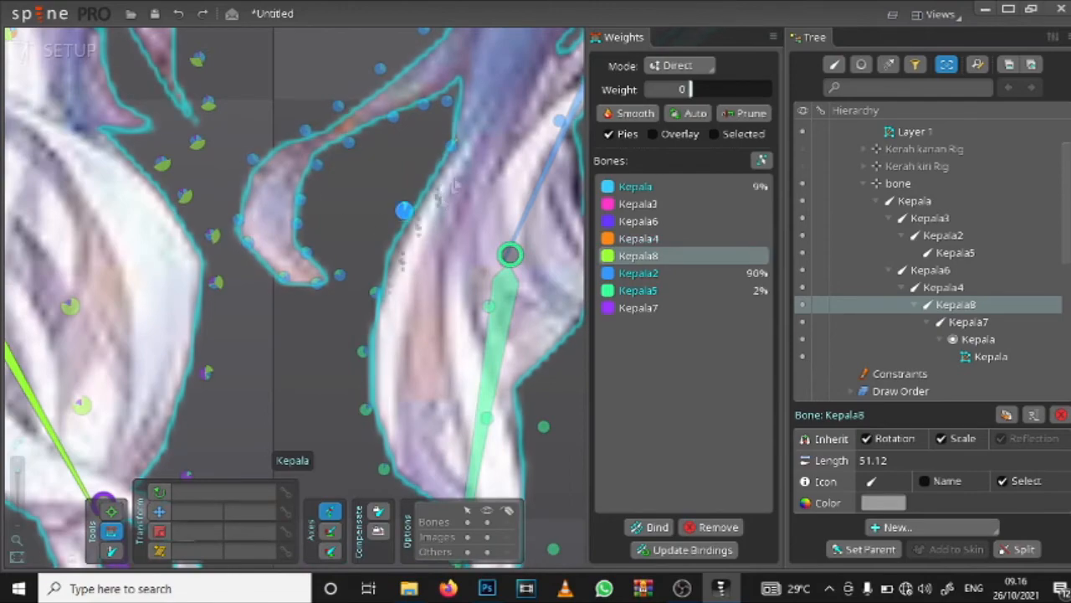
scroll(373, 208, "down", 3)
left_click(111, 510)
scroll(221, 345, "down", 2)
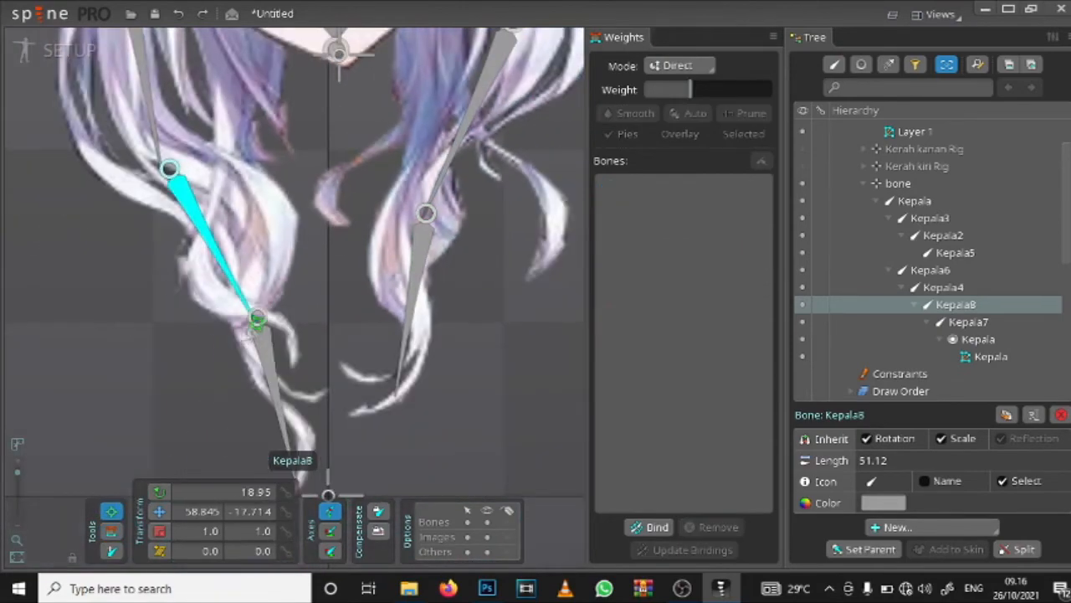
left_click_drag(256, 319, 180, 462)
key("ctrl+z")
Step: Set Kepala4's weight to 0 on the vertices around the small curl beneath the chin
left_click(177, 180)
left_click(110, 531)
scroll(334, 304, "up", 4)
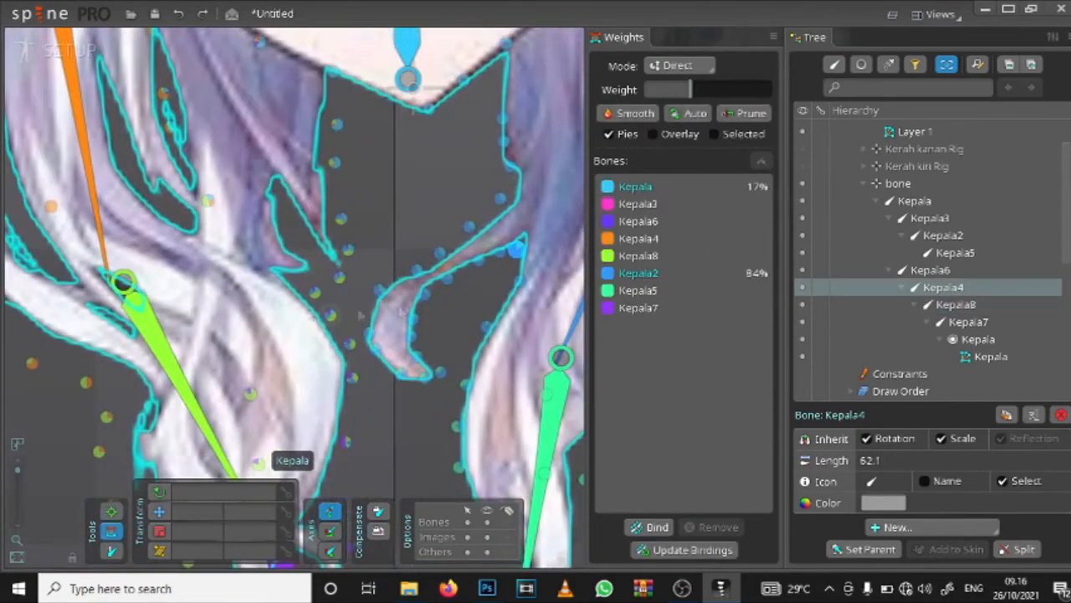
left_click(368, 349)
scroll(128, 306, "down", 3)
left_click(201, 149)
scroll(424, 234, "up", 3)
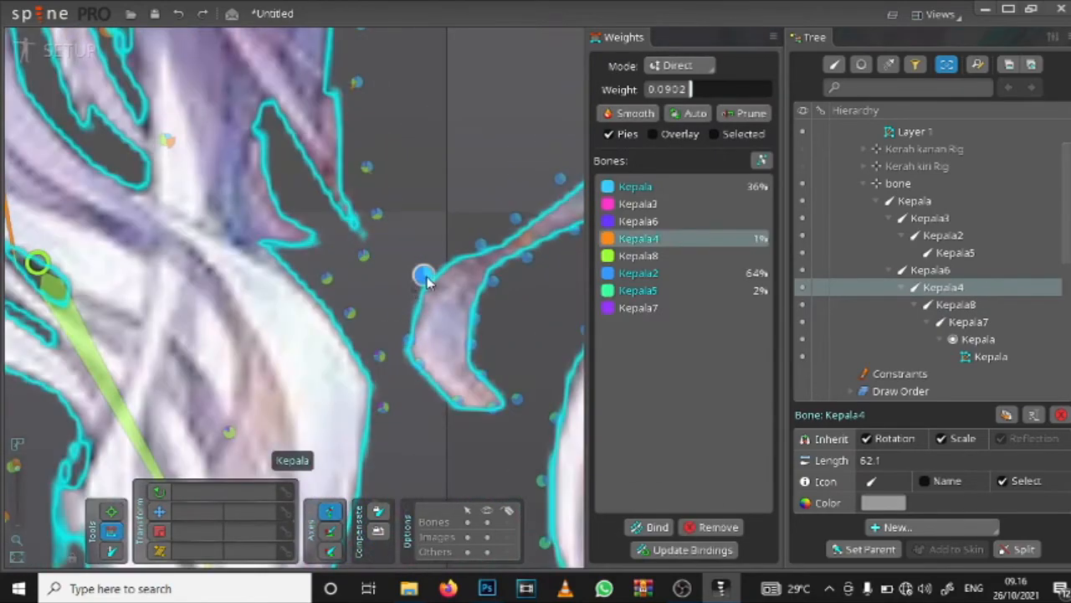
left_click_drag(485, 378, 324, 385)
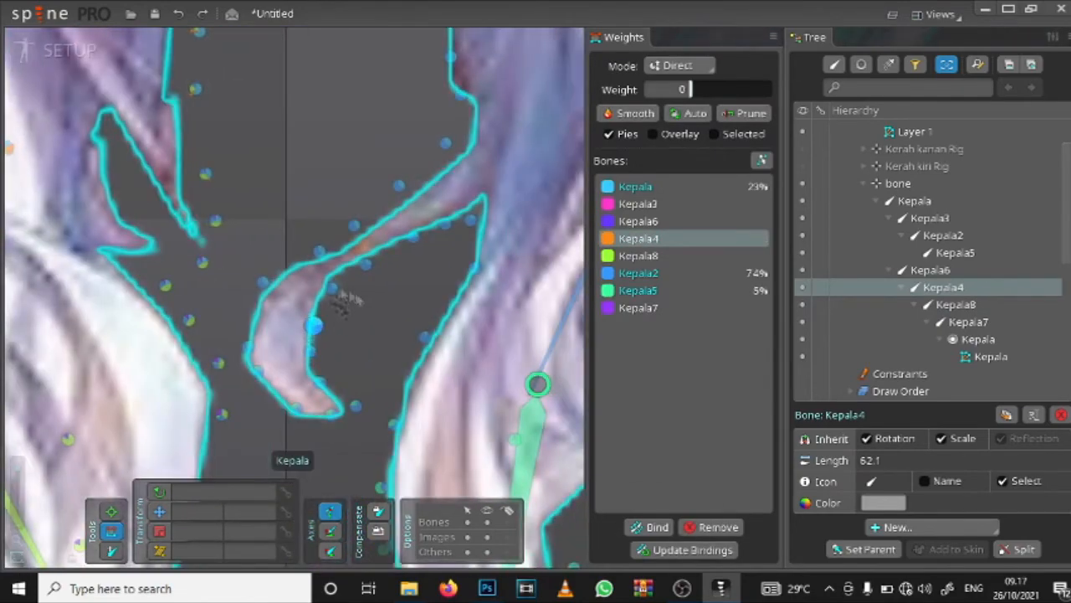
scroll(219, 224, "down", 1)
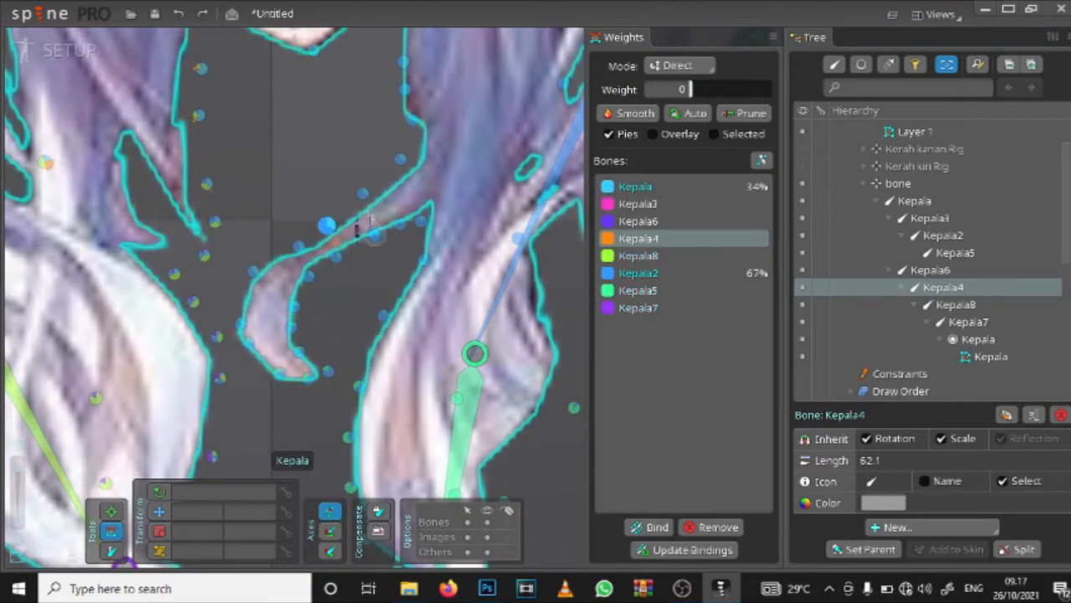
Step: Set Kepala4's weight to 0 on the vertices along the curl's upper strand and the chin
left_click_drag(348, 170, 398, 282)
left_click_drag(198, 98, 331, 261)
scroll(325, 258, "up", 1)
scroll(345, 238, "down", 2)
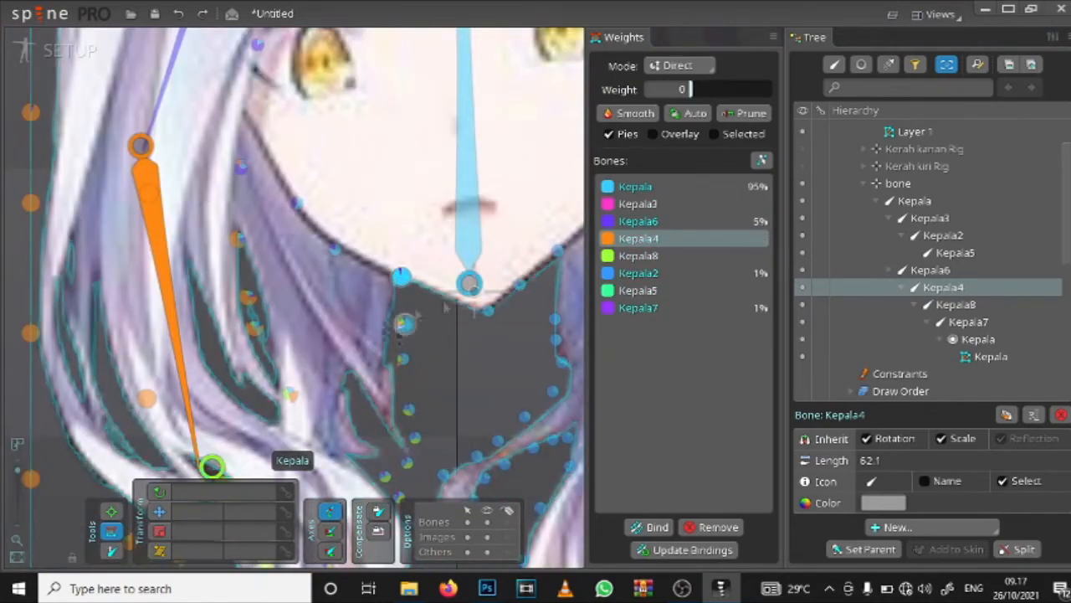
left_click_drag(559, 252, 547, 148)
left_click_drag(444, 88, 270, 7)
scroll(305, 195, "down", 2)
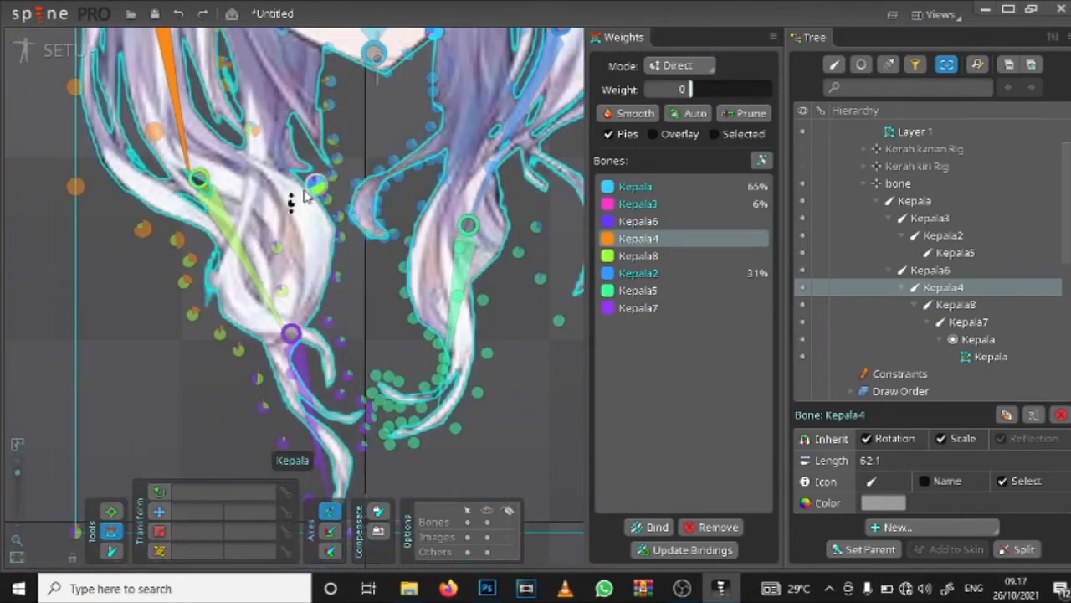
Step: Pose the Kepala4 bone to test how the hair lock deforms and undo the movement
left_click(111, 511)
left_click_drag(195, 181, 120, 192)
scroll(120, 192, "down", 2)
left_click_drag(120, 192, 171, 315)
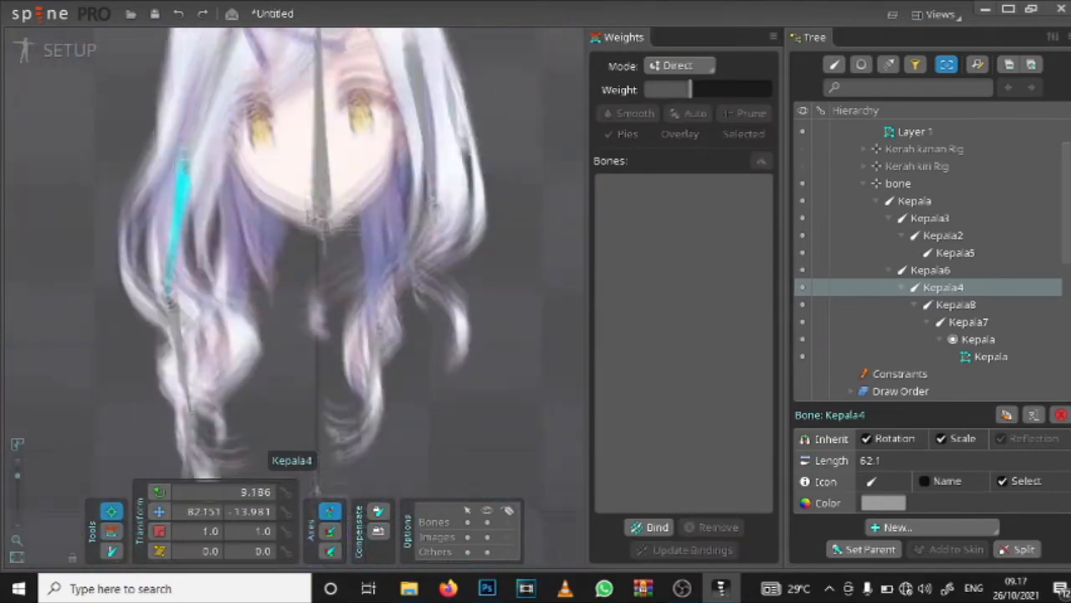
left_click_drag(362, 456, 488, 435)
key("ctrl+z")
key("ctrl+z")
Step: Pose the Kepala6 bone to test the upper hair's deformation and undo the movement
left_click(232, 251)
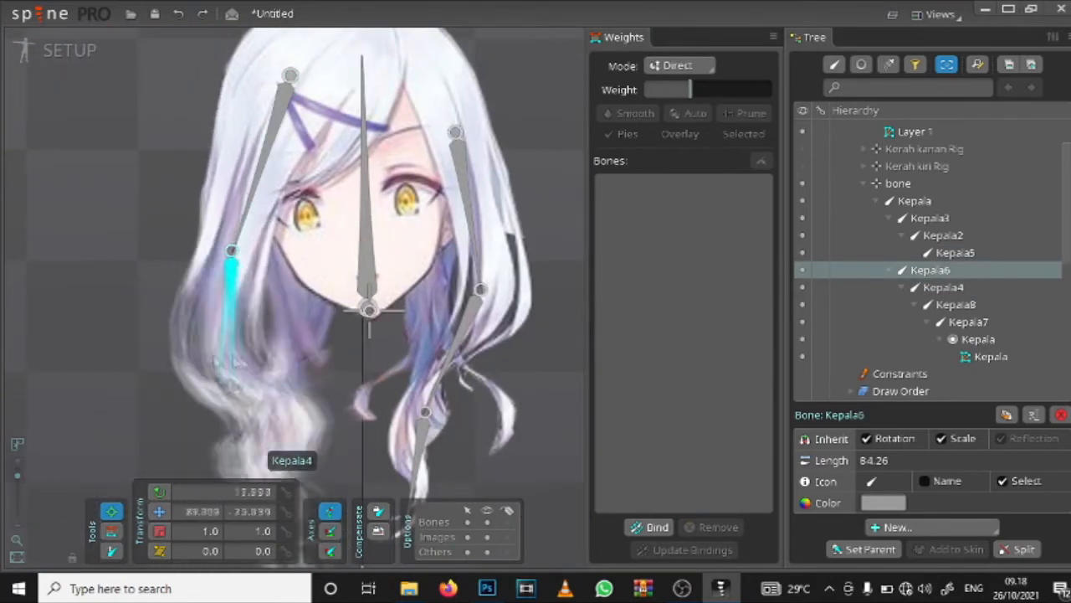
left_click_drag(232, 251, 192, 238)
key("ctrl+z")
Step: Set Kepala6's weight to 0 on the vertices around the hairpin-side eye, the fringe and the hair parting
scroll(311, 198, "up", 3)
left_click(111, 531)
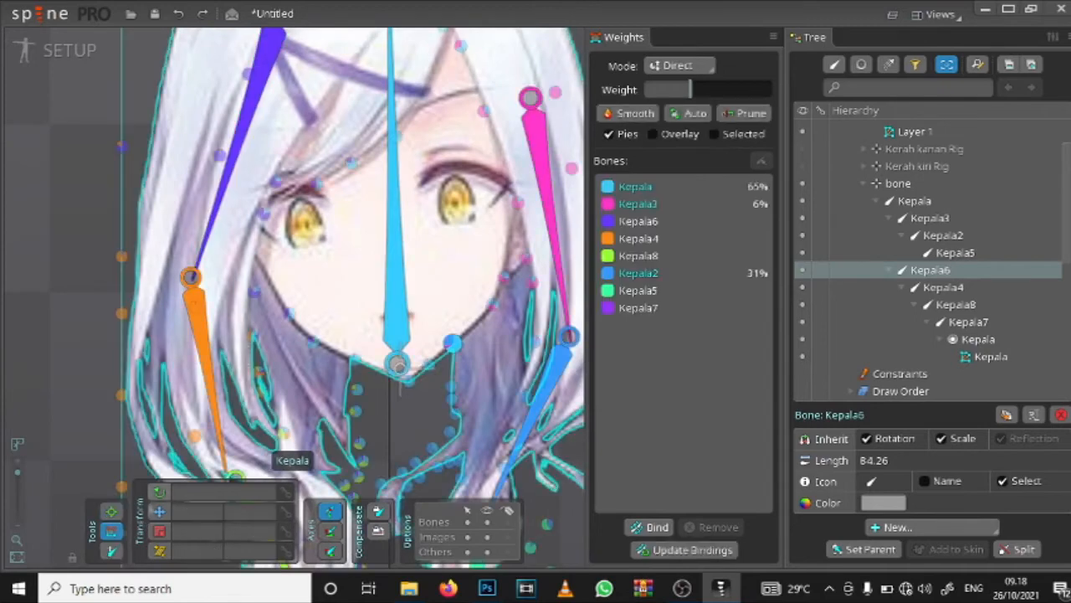
left_click_drag(264, 278, 271, 251)
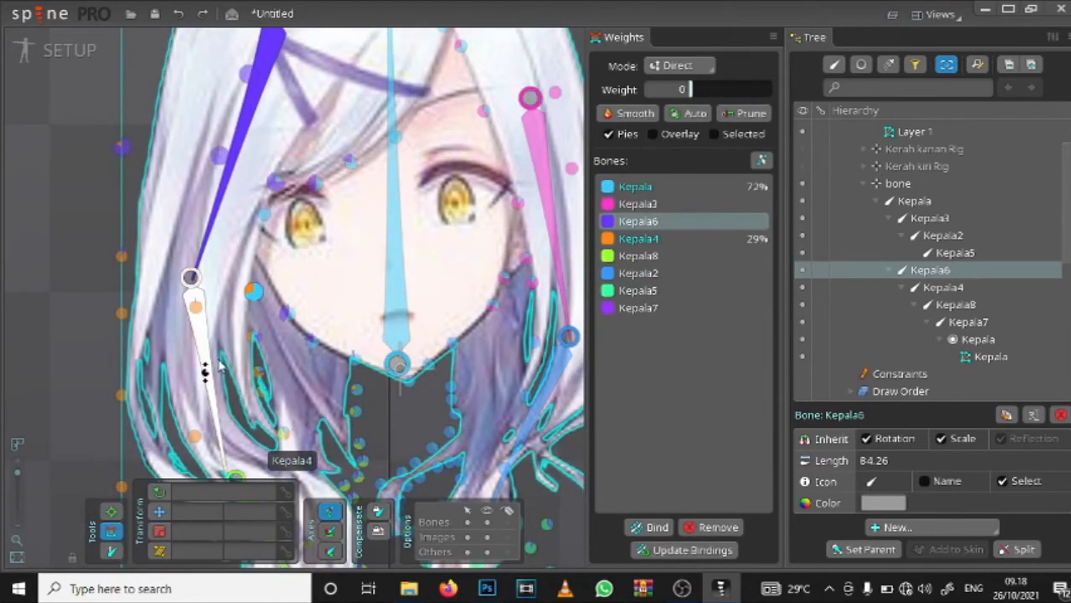
left_click(237, 169)
left_click_drag(276, 182, 298, 268)
left_click_drag(330, 198, 331, 251)
left_click_drag(276, 261, 272, 335)
left_click_drag(324, 150, 323, 209)
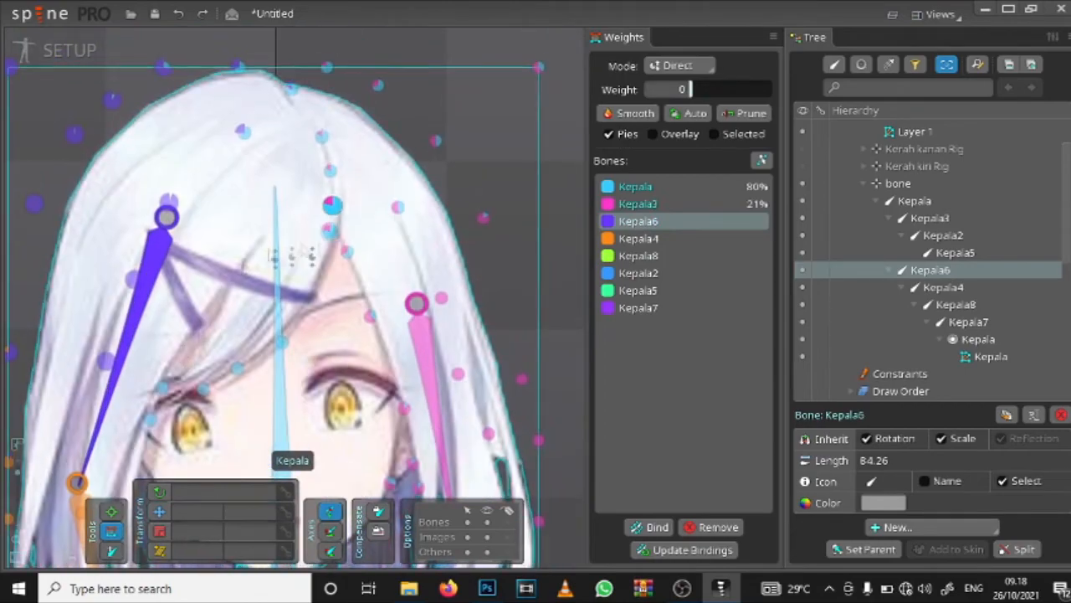
left_click(347, 252)
left_click_drag(239, 431, 328, 228)
Step: Lower Kepala4's weight to about 6% on the hairpin-side cheek vertex and set Kepala6's to 0 along the jawline and chin
left_click(172, 322)
left_click_drag(226, 291, 225, 353)
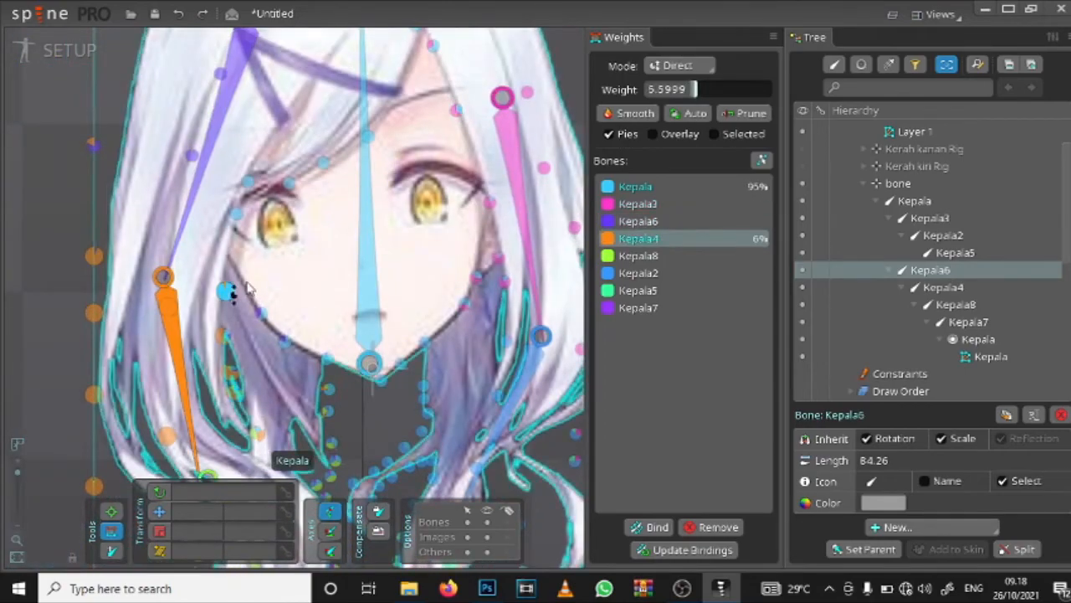
scroll(238, 293, "down", 3)
scroll(325, 330, "up", 3)
scroll(251, 171, "up", 3)
left_click_drag(253, 228, 260, 283)
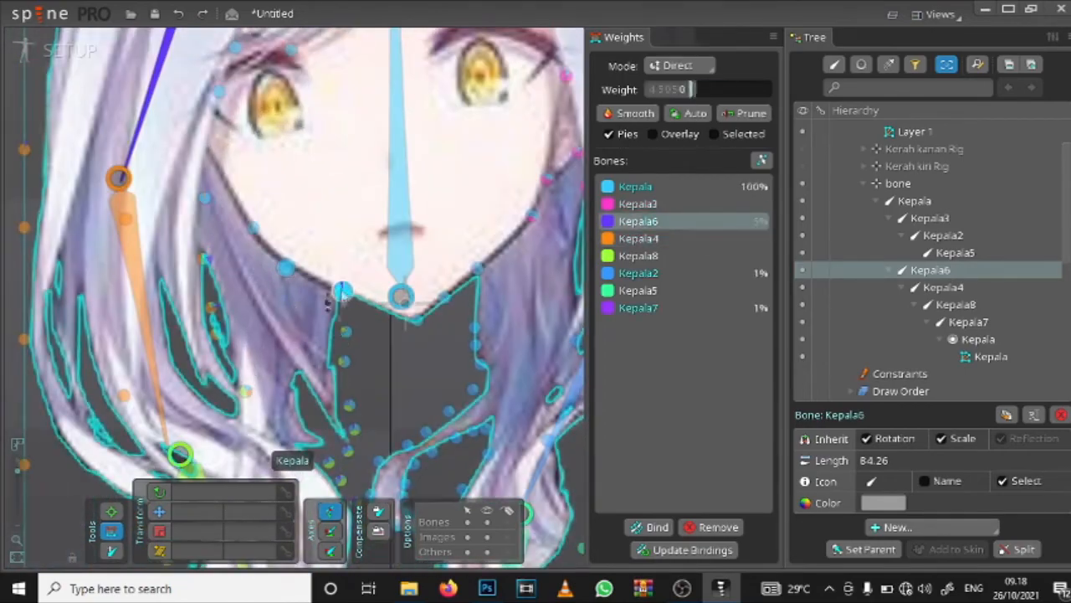
left_click_drag(342, 292, 343, 322)
left_click_drag(417, 318, 420, 360)
left_click(444, 297)
left_click_drag(459, 217, 308, 299)
scroll(310, 168, "down", 2)
Step: Test-pose the Kepala6 bone to examine the deformation beside the cheek
key("Escape")
scroll(292, 201, "down", 1)
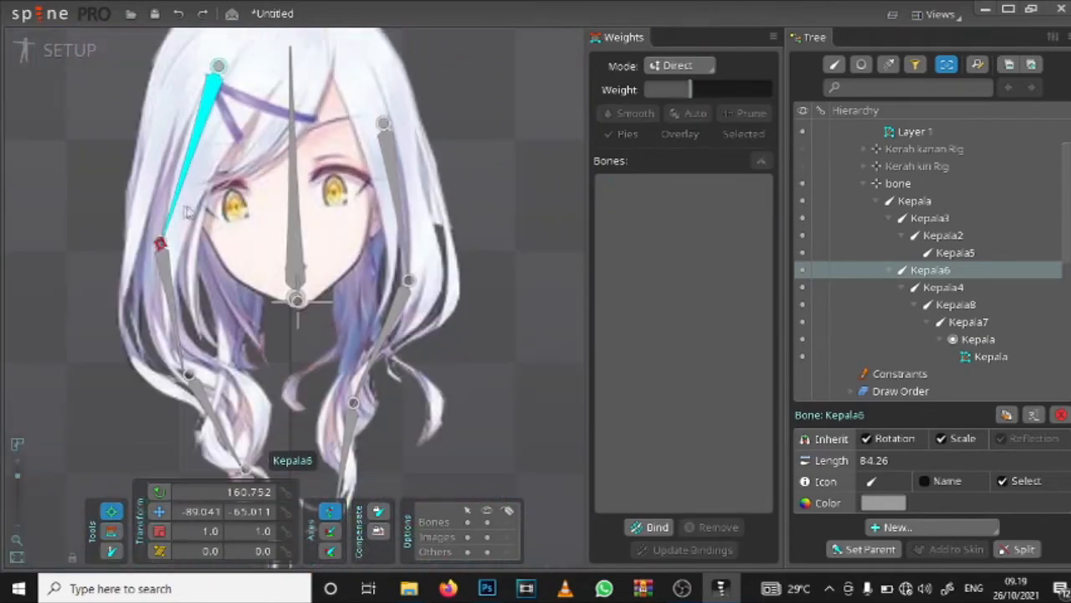
left_click(165, 267)
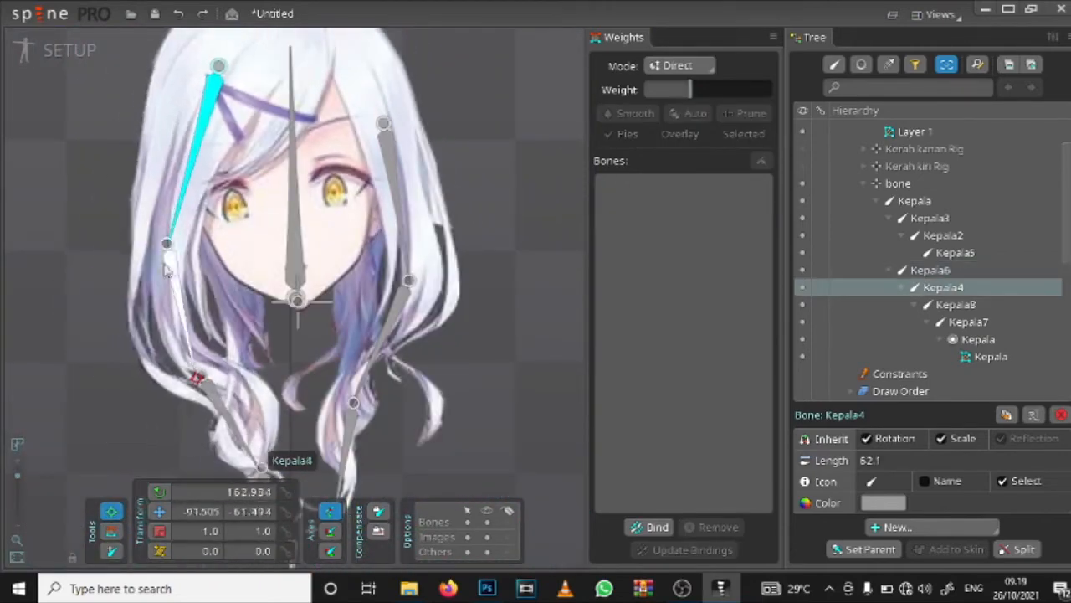
scroll(205, 274, "up", 4)
Step: Weight the hair vertex beside the hairpin-side cheek about 24% to Kepala6 and 23% to Kepala4
left_click(195, 206)
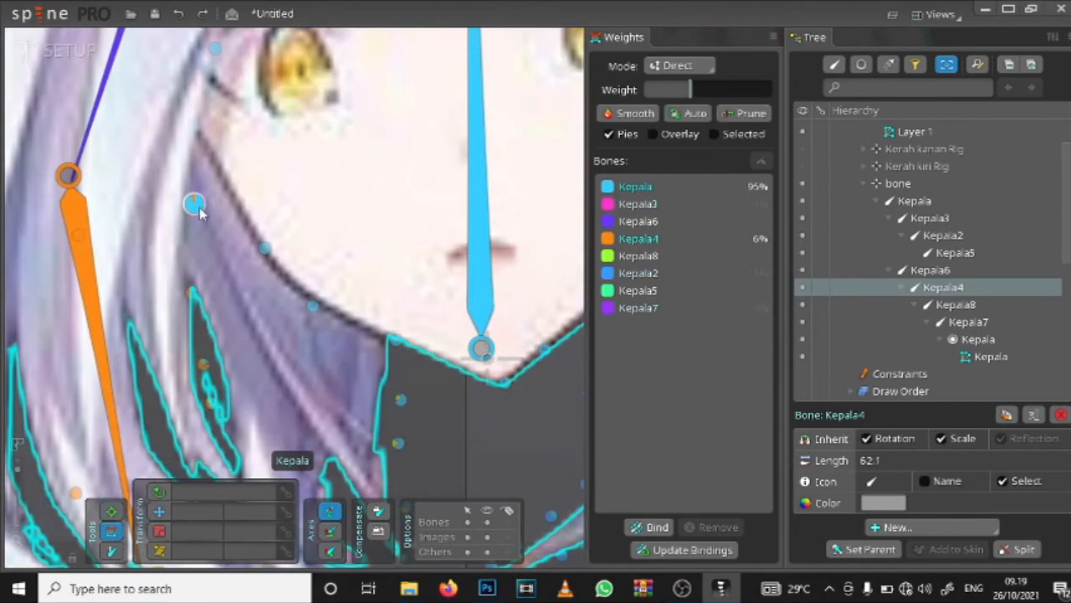
left_click(96, 117)
left_click_drag(194, 206, 196, 282)
scroll(199, 280, "down", 2)
left_click(186, 248)
Step: Test-pose the Kepala6 bone with the adjusted cheek weights and undo the movements
mouse_move(259, 206)
left_mouse_down()
mouse_move(262, 228)
mouse_move(248, 195)
left_mouse_up()
scroll(264, 204, "down", 3)
key("b")
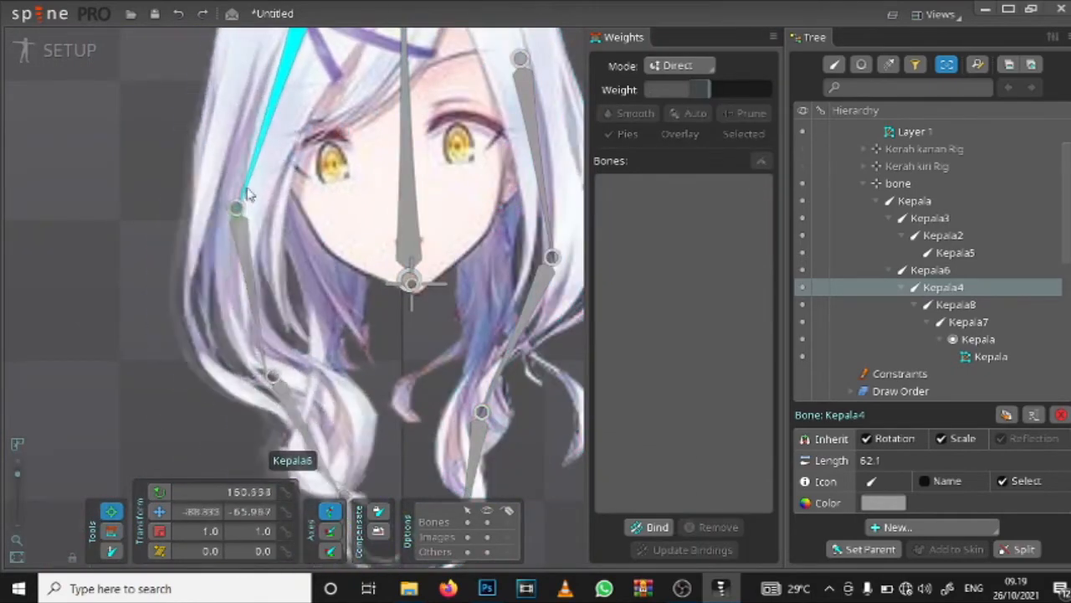
key("ctrl+z")
scroll(261, 268, "down", 1)
left_click_drag(261, 278, 252, 298)
key("ctrl+z")
Step: Pose the Kepala5 bone to check the opposite lock's lower hair, undoing the movement
left_click_drag(462, 434, 513, 446)
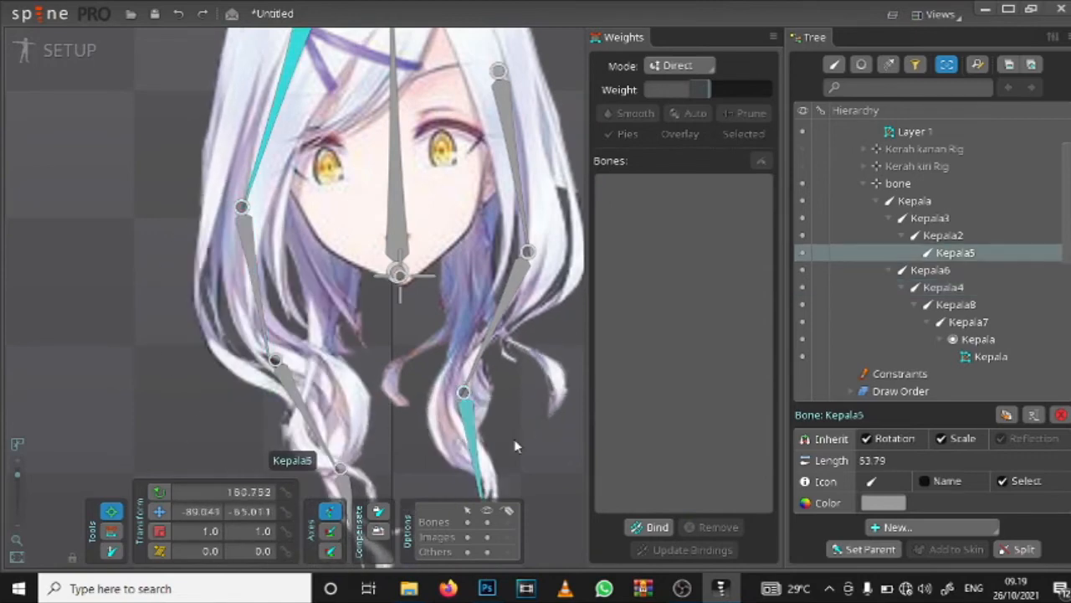
key("ctrl+z")
scroll(497, 395, "up", 2)
left_click_drag(497, 395, 370, 243)
scroll(280, 251, "down", 3)
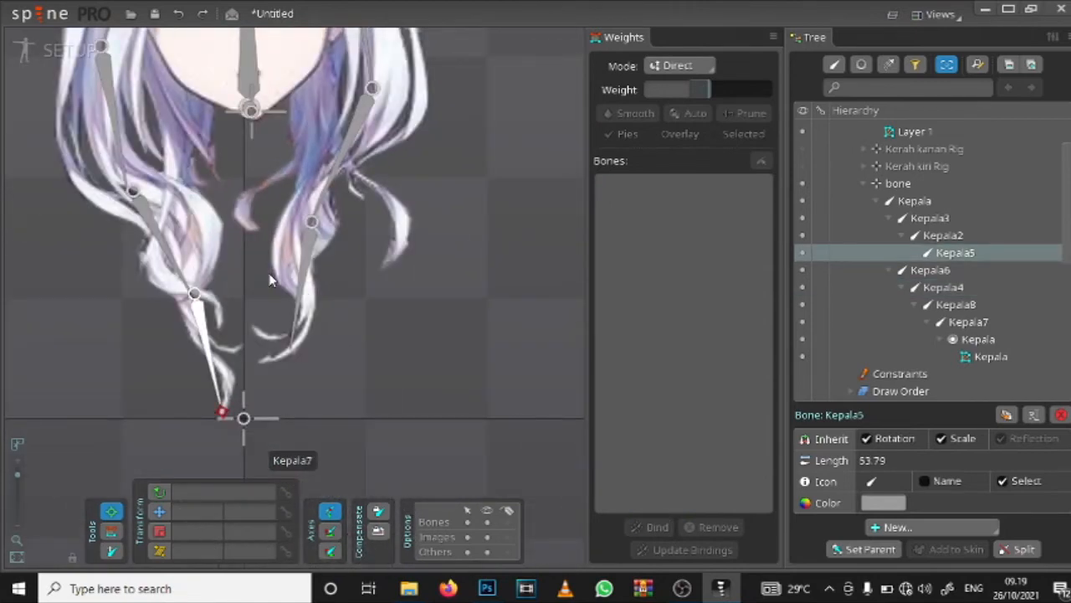
scroll(272, 274, "down", 3)
left_click_drag(345, 168, 404, 213)
scroll(406, 218, "up", 2)
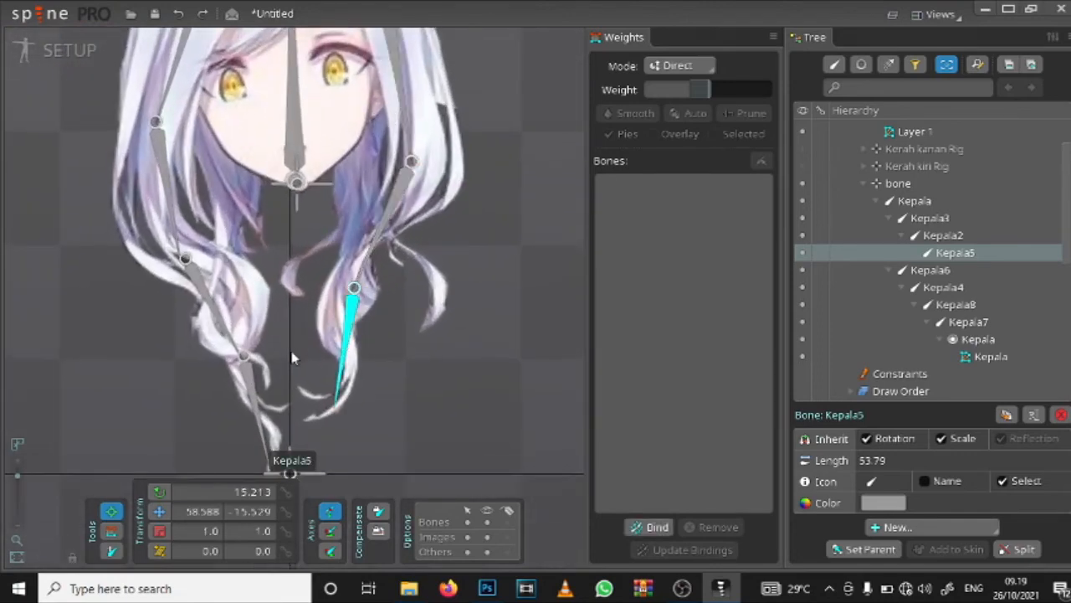
scroll(291, 357, "up", 2)
Step: Set Kepala5's weight to about 19% on the vertex beside the short curl at the start of the Kepala7 bone
left_click(110, 531)
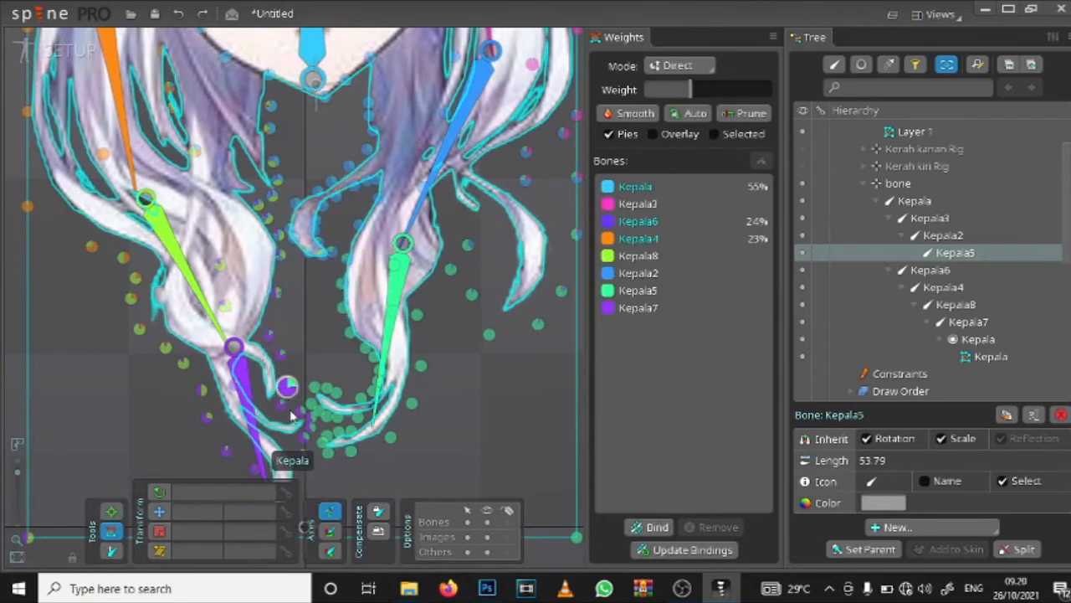
left_click(392, 308)
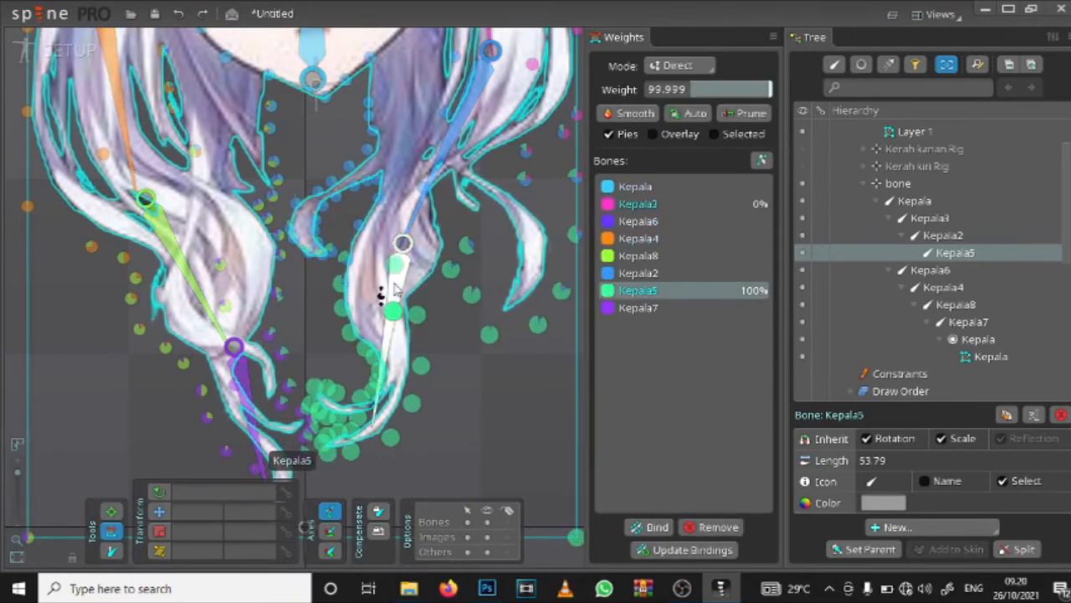
scroll(315, 371, "up", 2)
left_click_drag(285, 380, 288, 410)
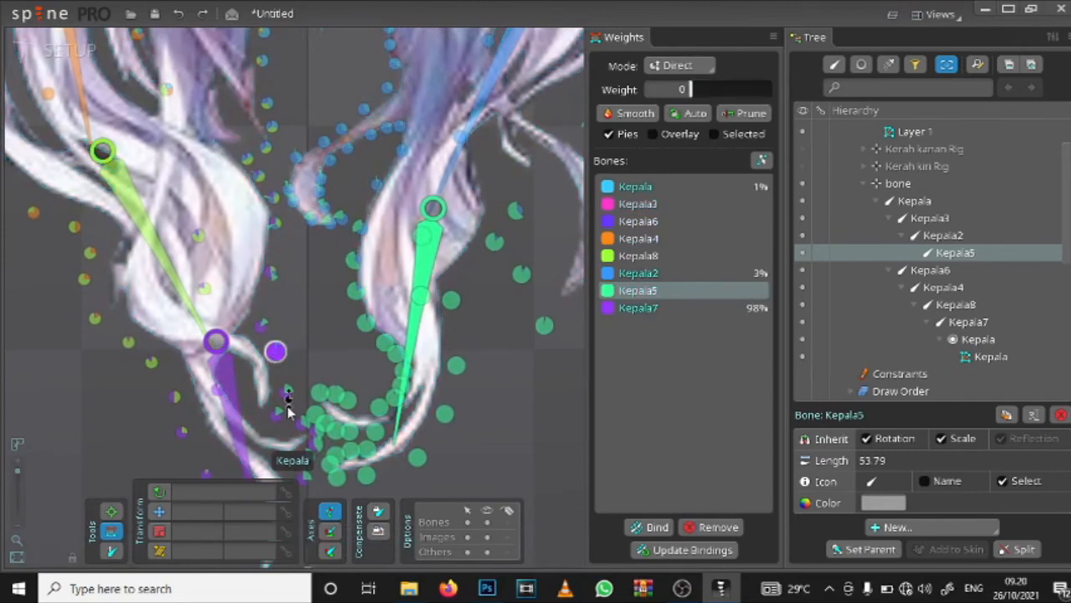
left_click(364, 324)
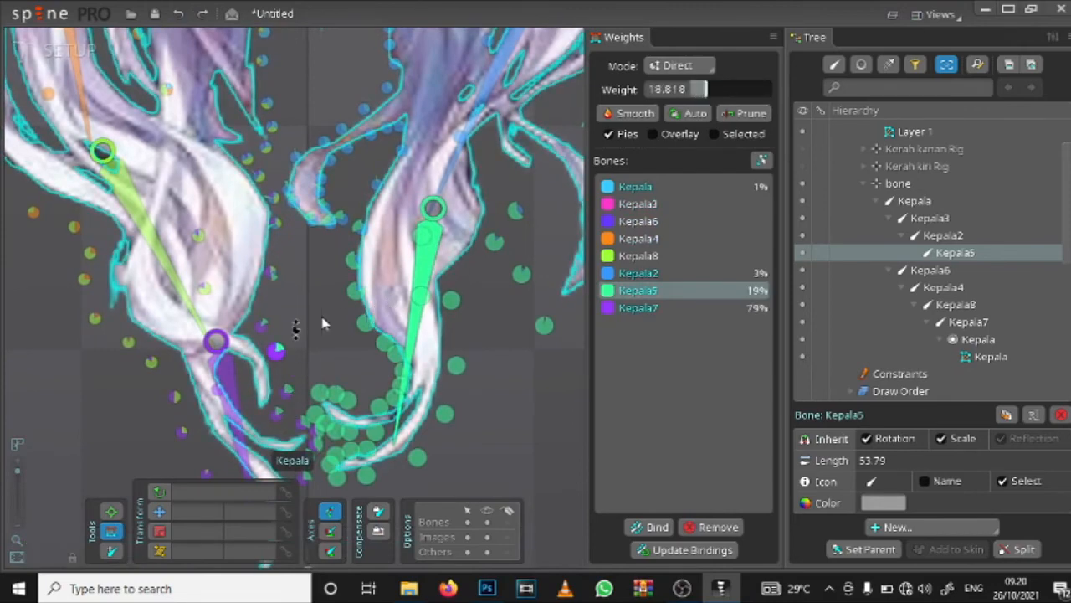
Step: Examine the head mesh's weight pies for Kepala5 influence across the face, chin and hair tips
scroll(421, 220, "down", 5)
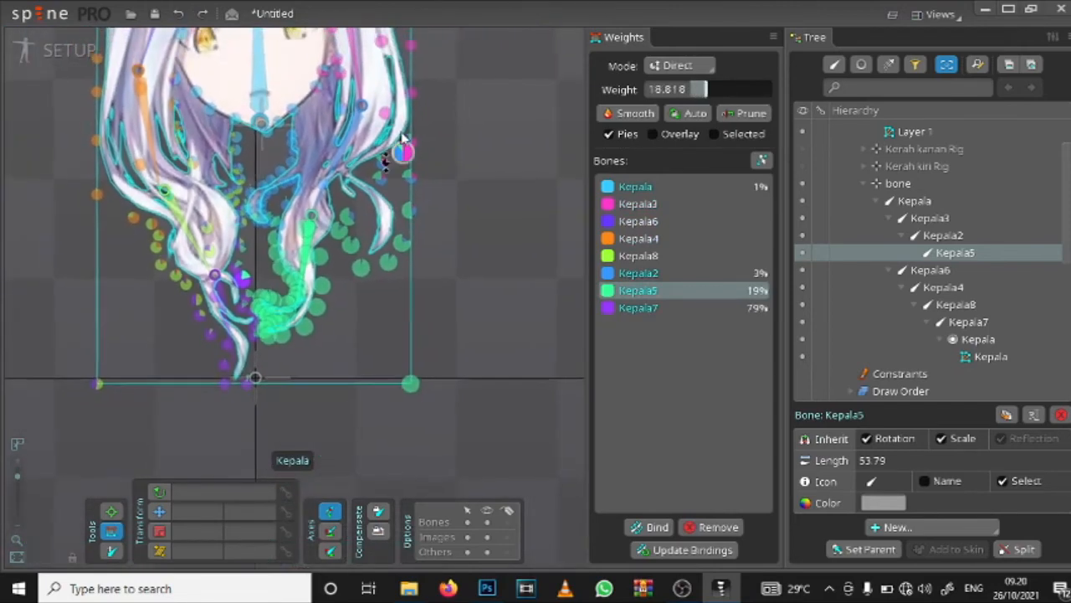
scroll(318, 84, "up", 6)
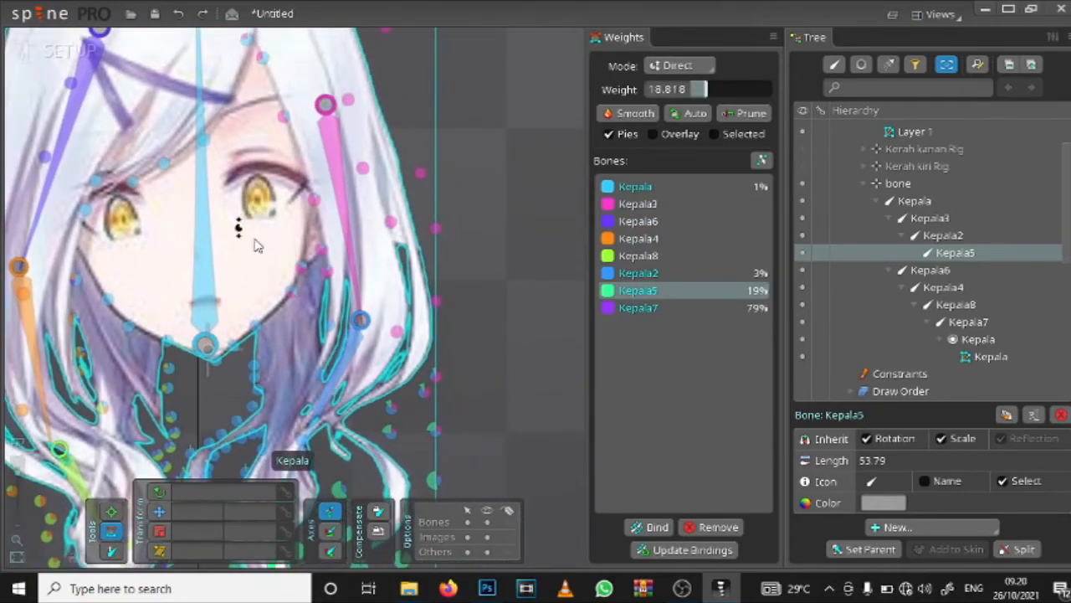
left_click_drag(277, 249, 378, 154)
left_click_drag(362, 239, 404, 184)
scroll(402, 184, "down", 5)
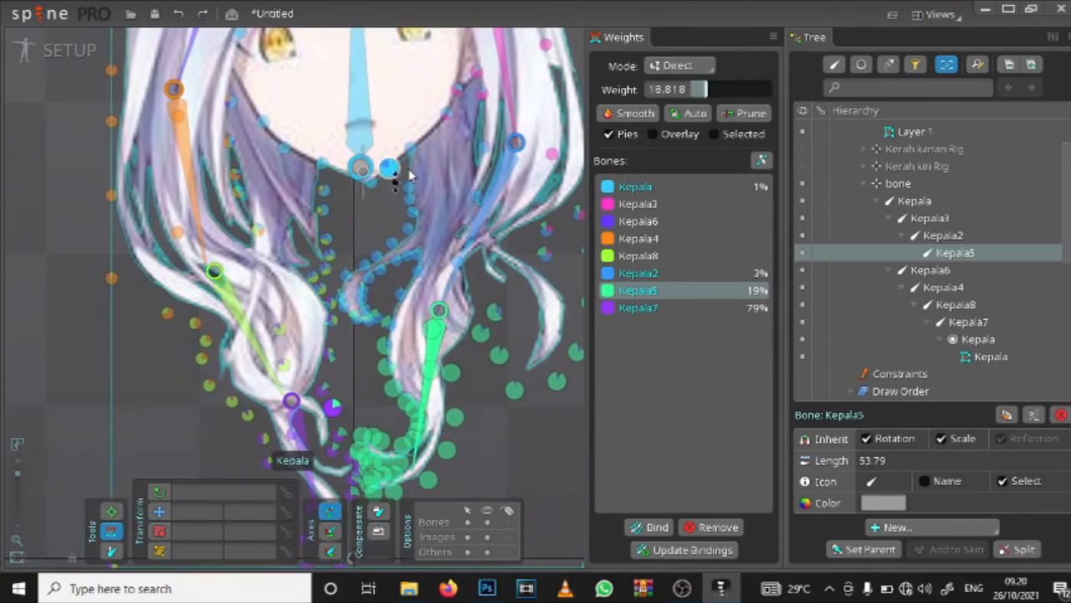
scroll(312, 224, "up", 2)
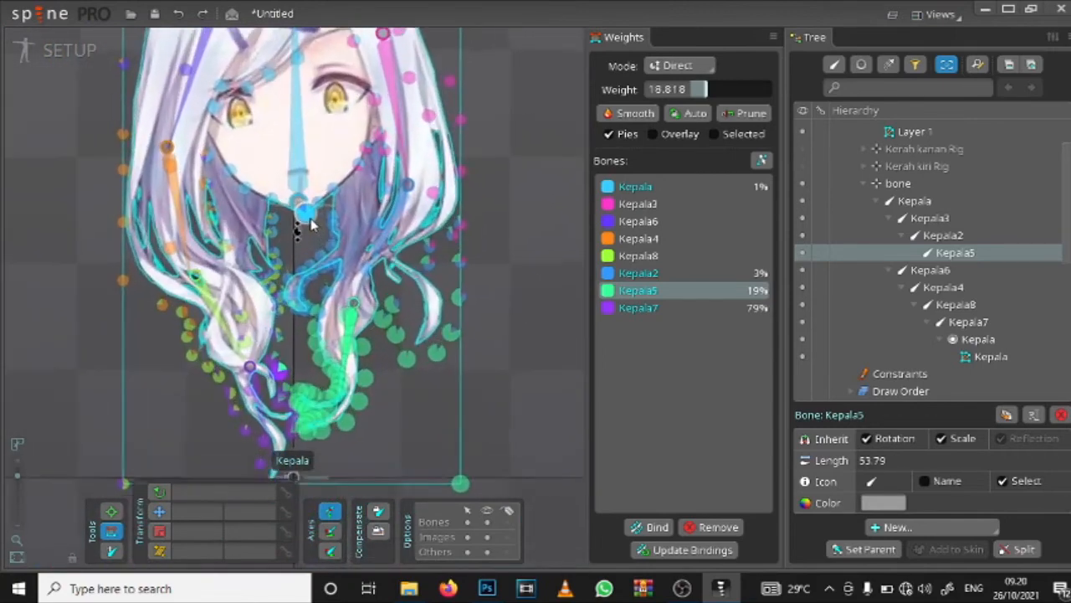
scroll(317, 191, "down", 4)
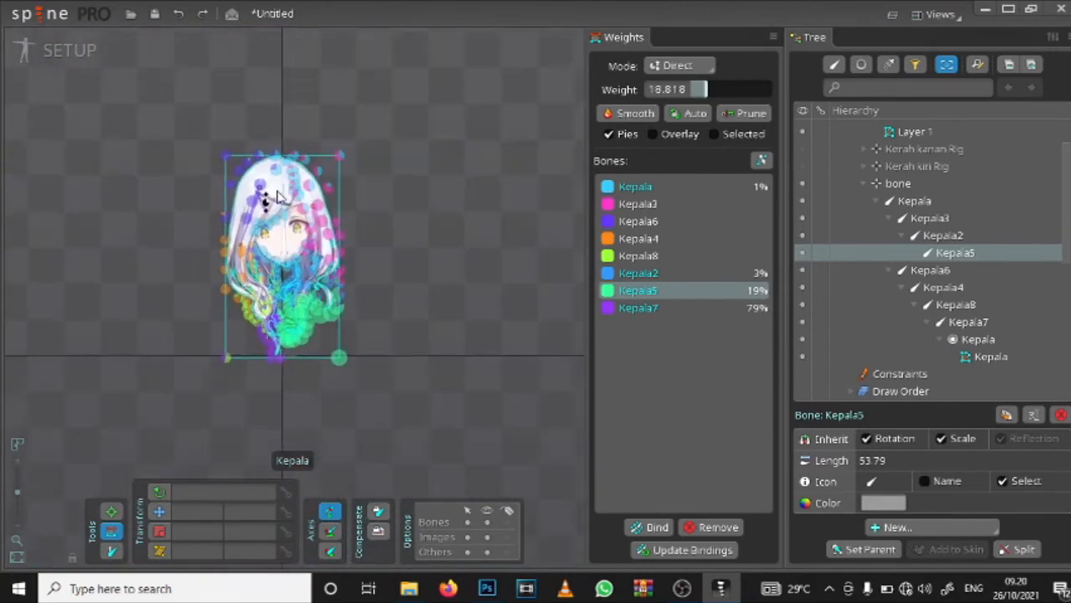
scroll(314, 201, "up", 4)
scroll(321, 241, "down", 3)
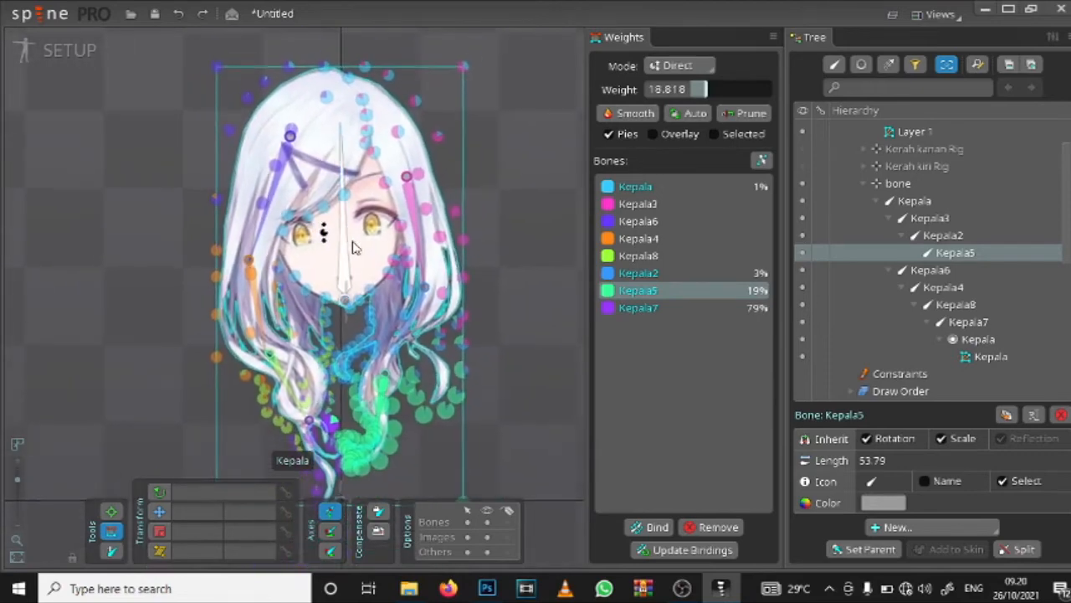
scroll(356, 235, "up", 1)
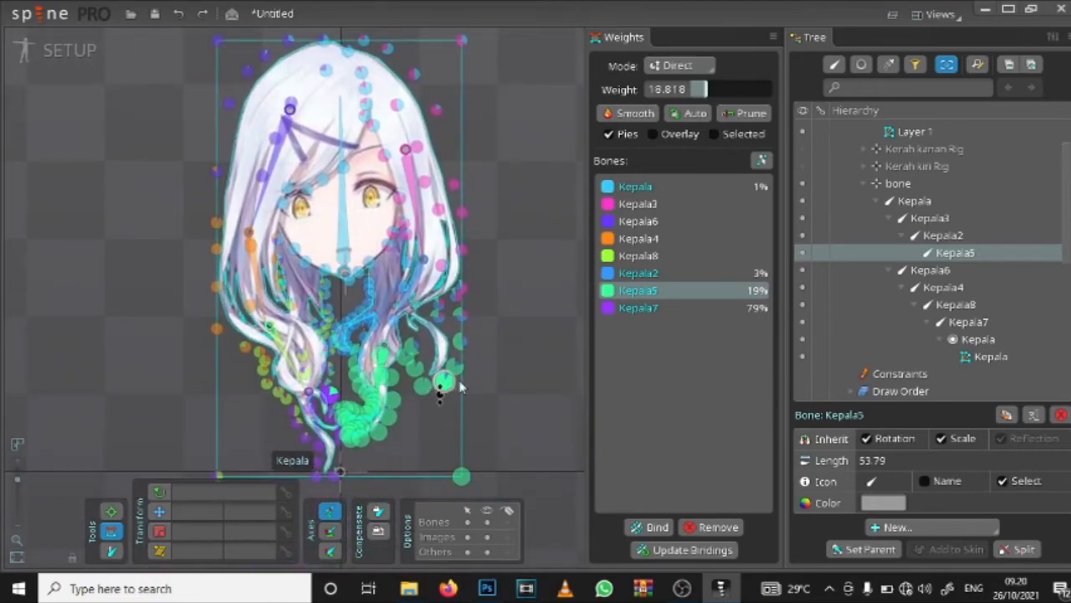
scroll(410, 346, "down", 1)
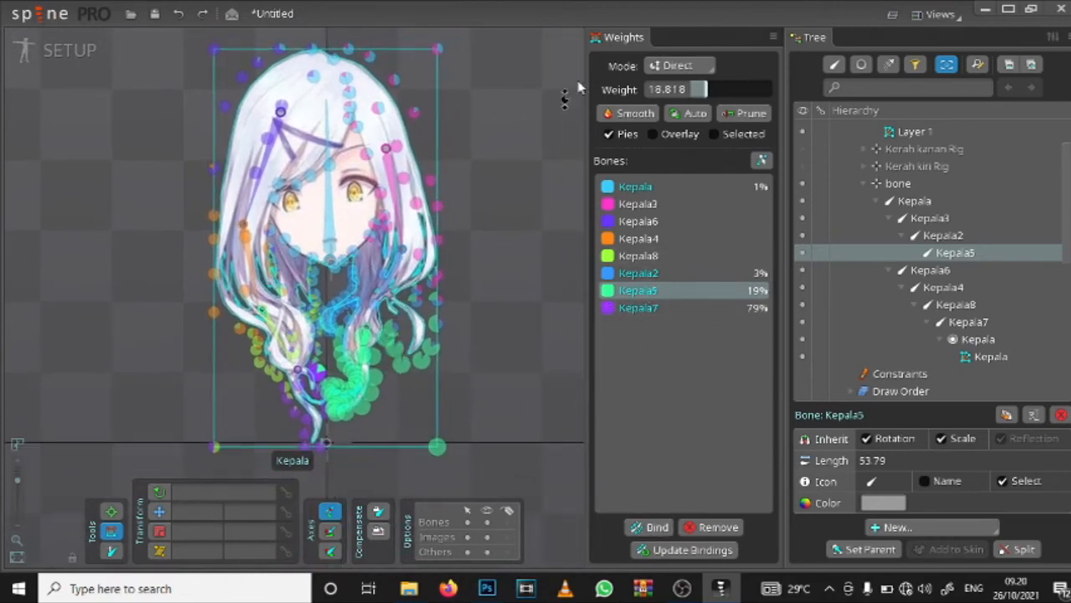
Step: Close the Weights view and rename the head's parent bone as Kepala Rig
left_click(770, 37)
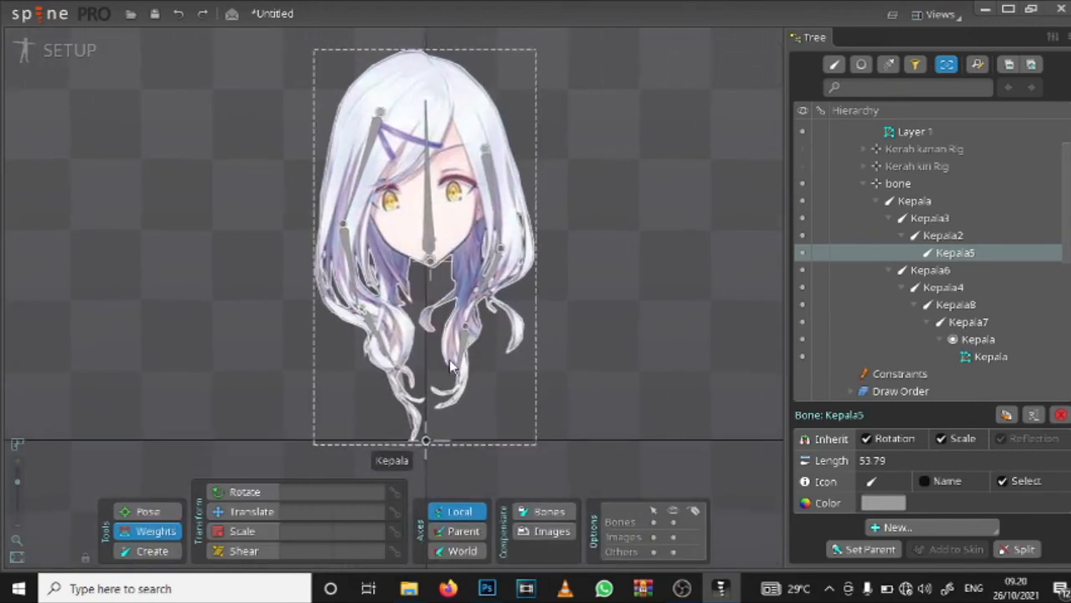
scroll(452, 366, "down", 2)
scroll(888, 273, "up", 3)
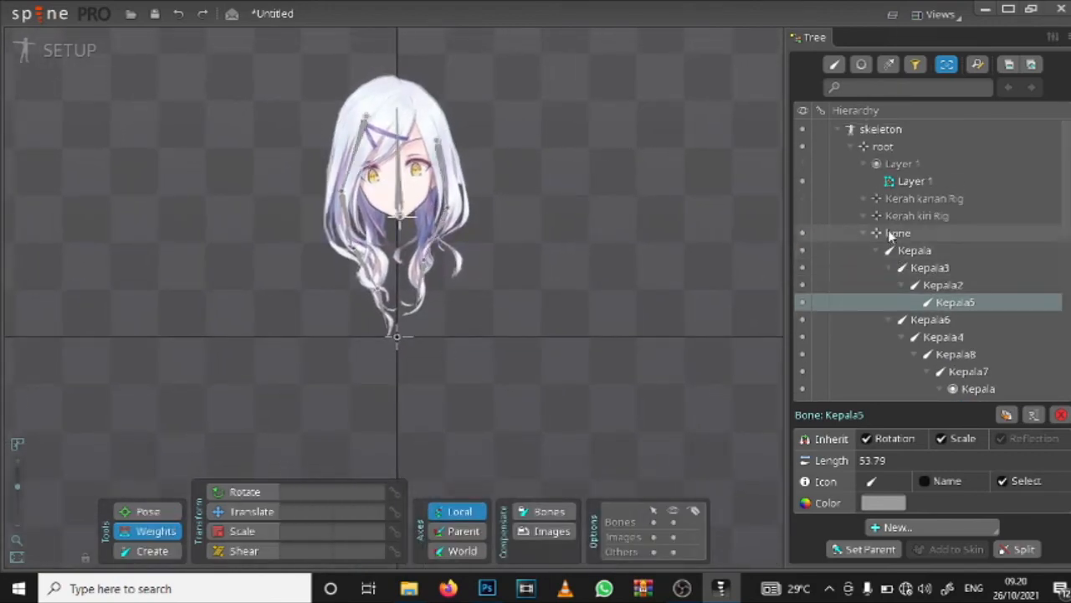
double_click(894, 233)
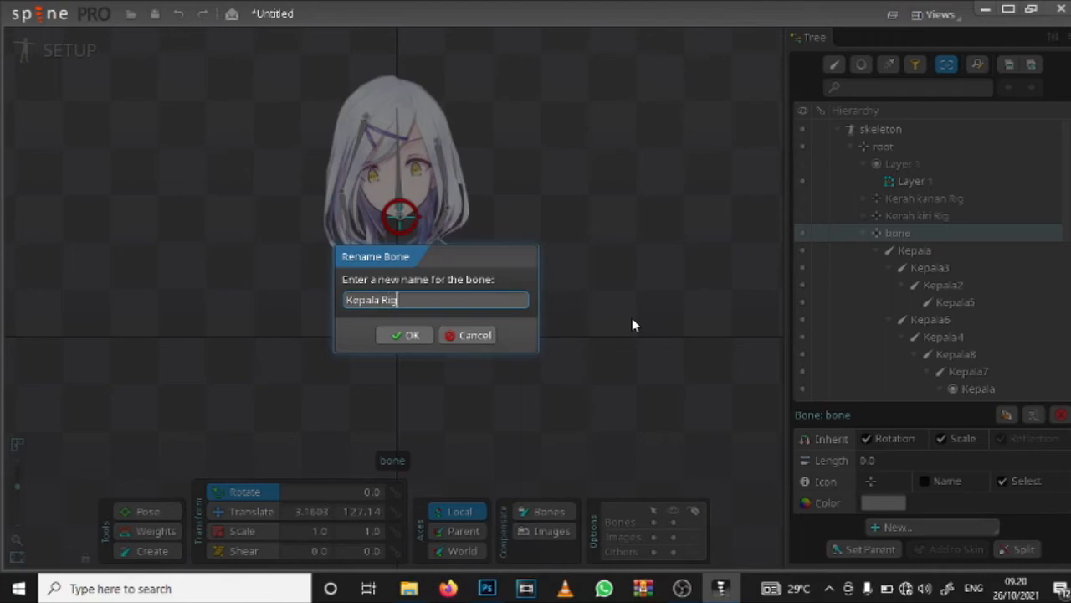
left_click(400, 336)
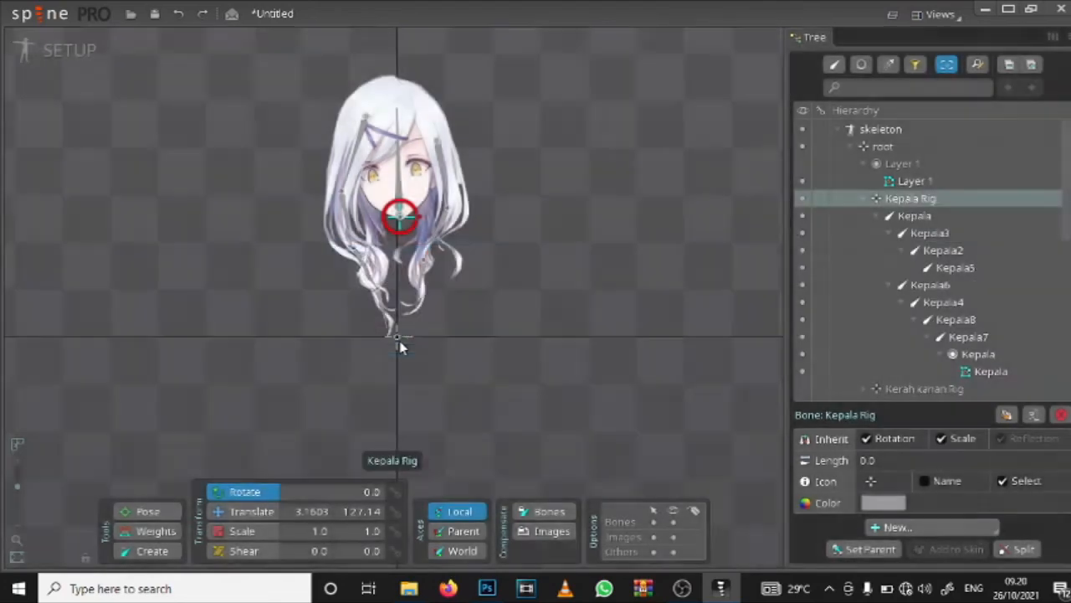
Step: Hide the Kepala head slot and the hair bones under Kepala Rig, and show the Layer 1 body slot
scroll(526, 173, "up", 5)
scroll(526, 173, "up", 3)
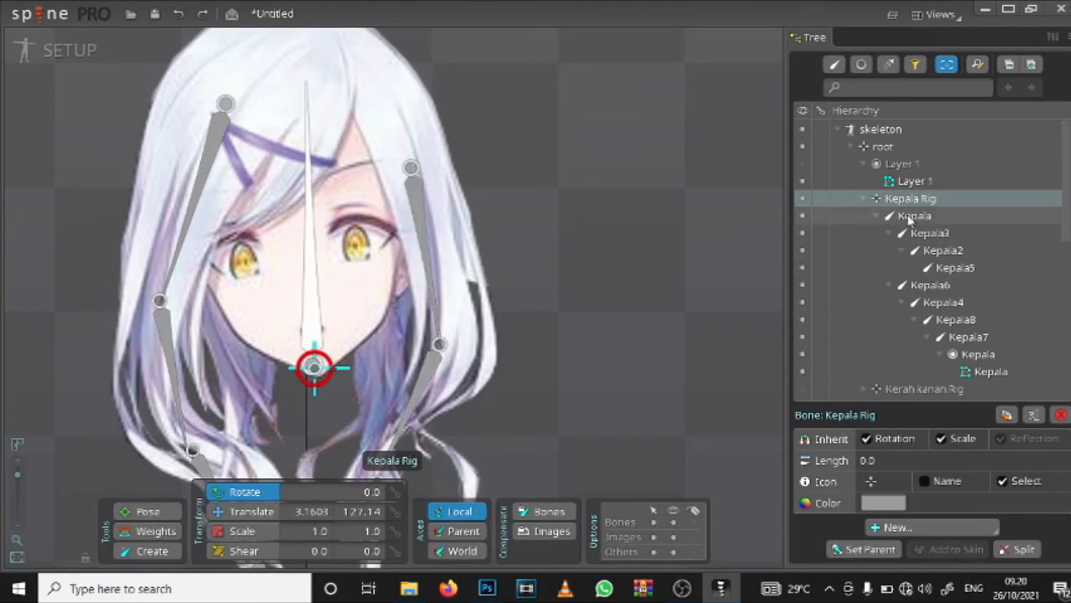
left_click(863, 198)
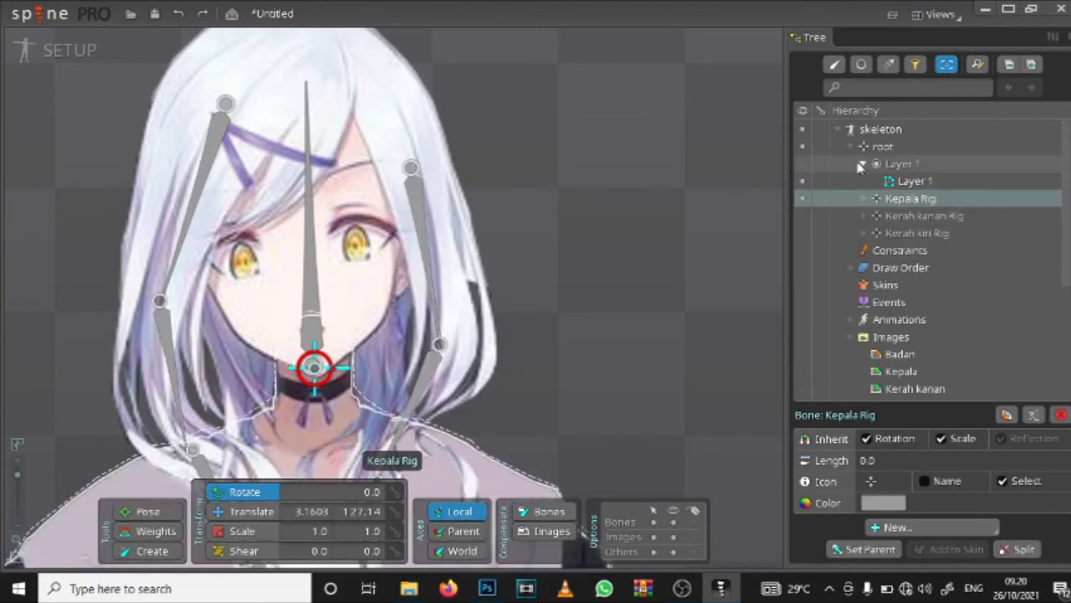
left_click(803, 180)
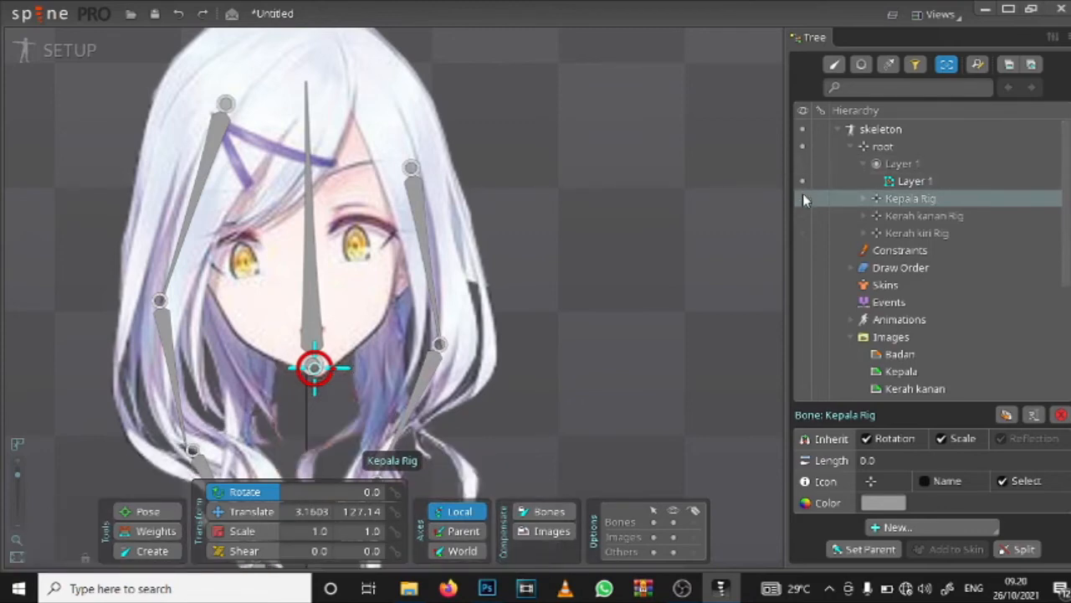
left_click(861, 199)
scroll(820, 297, "down", 2)
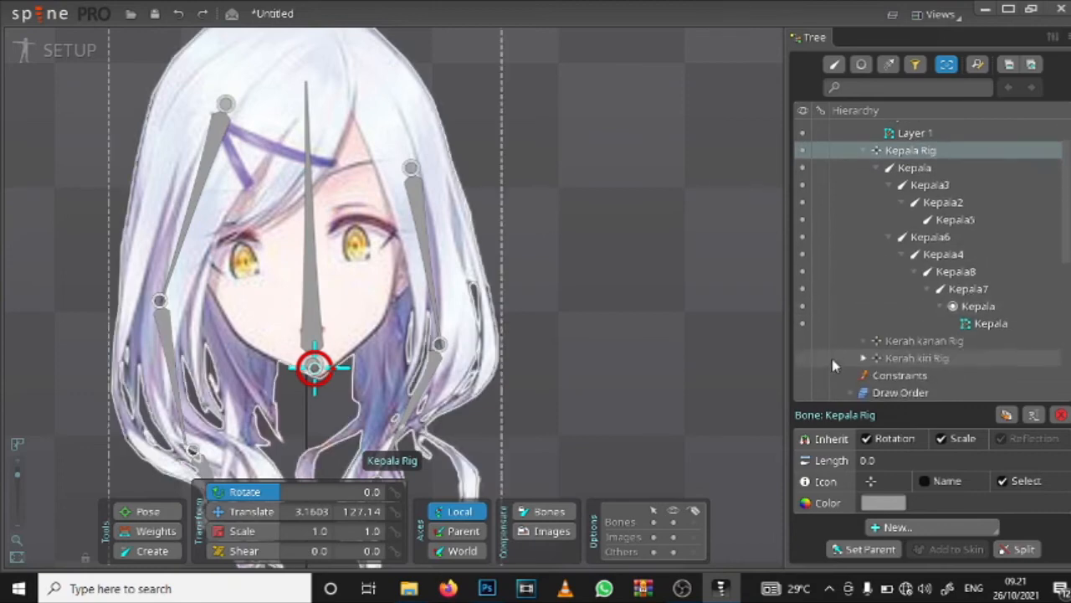
left_click(802, 291)
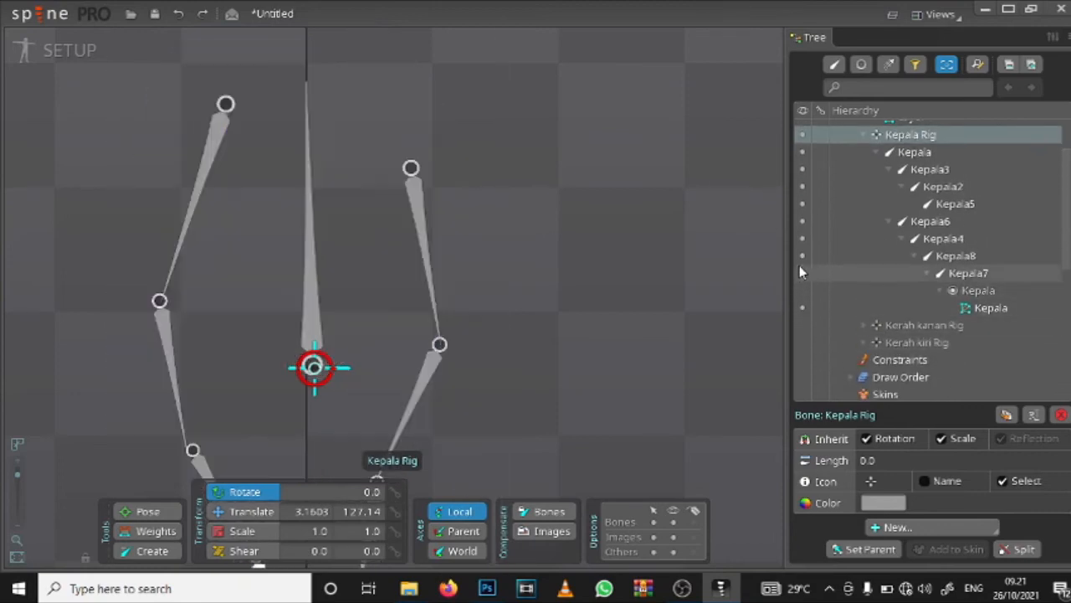
left_click_drag(800, 255, 804, 153)
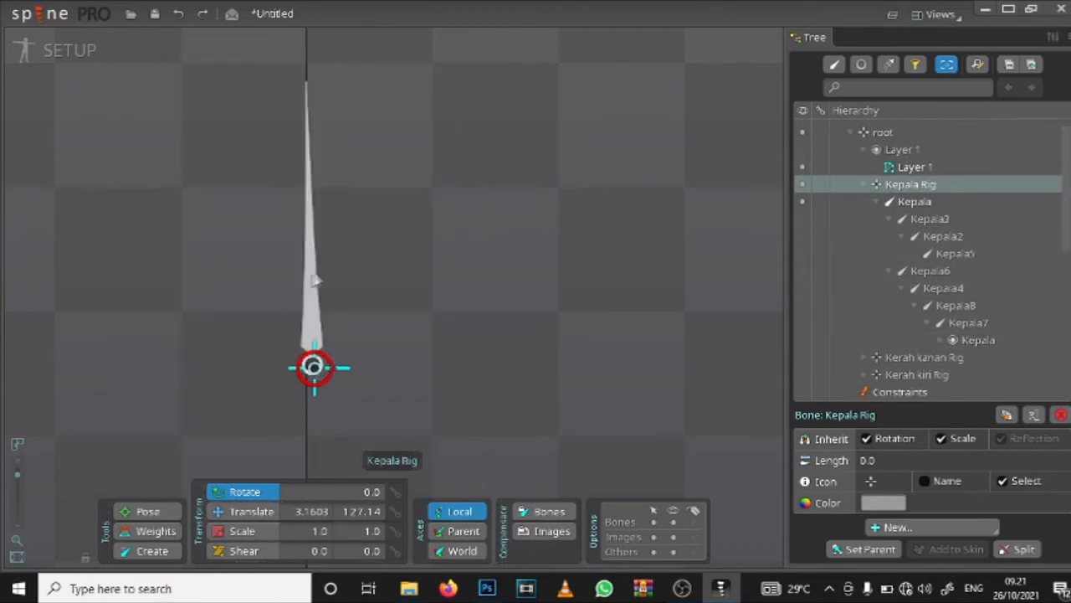
left_click(871, 216)
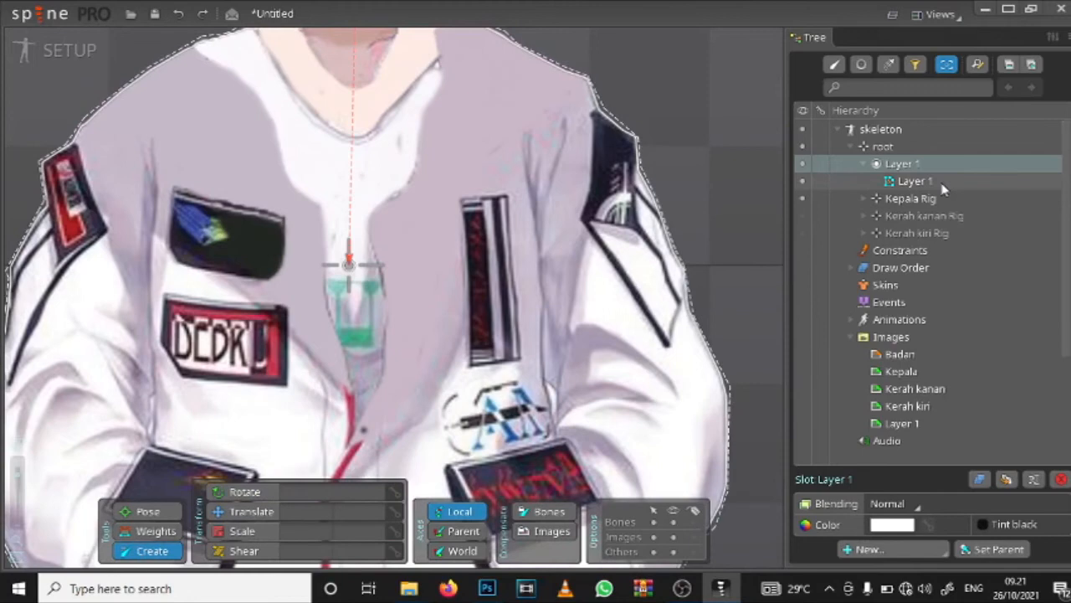
Step: Create a point bone under root at the front centre of the jacket's hem, at about 10.8, -236.5
left_click(915, 182)
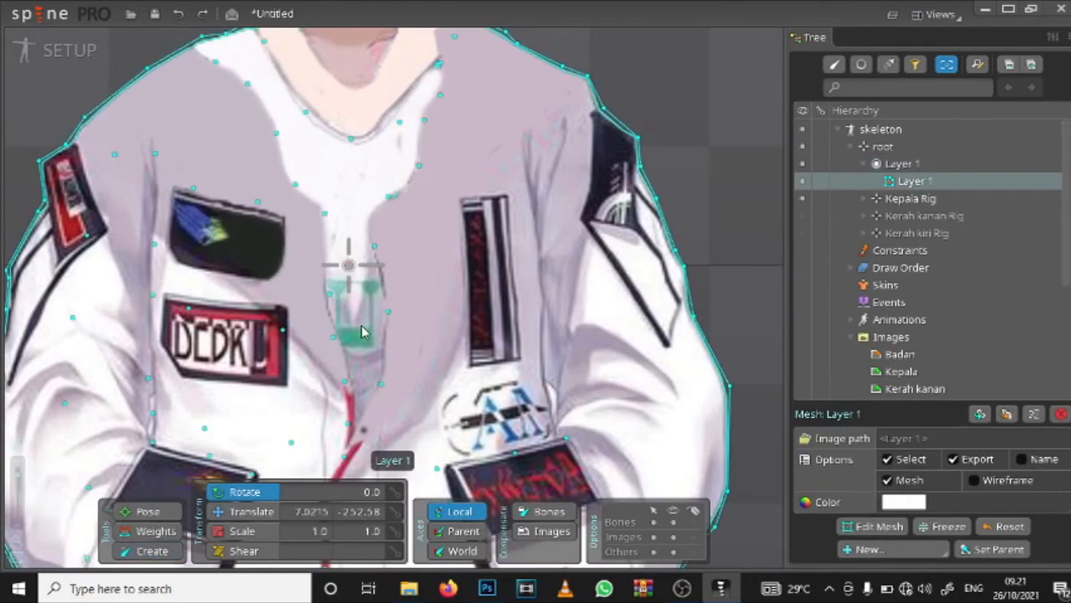
scroll(361, 332, "down", 3)
left_click_drag(393, 341, 399, 145)
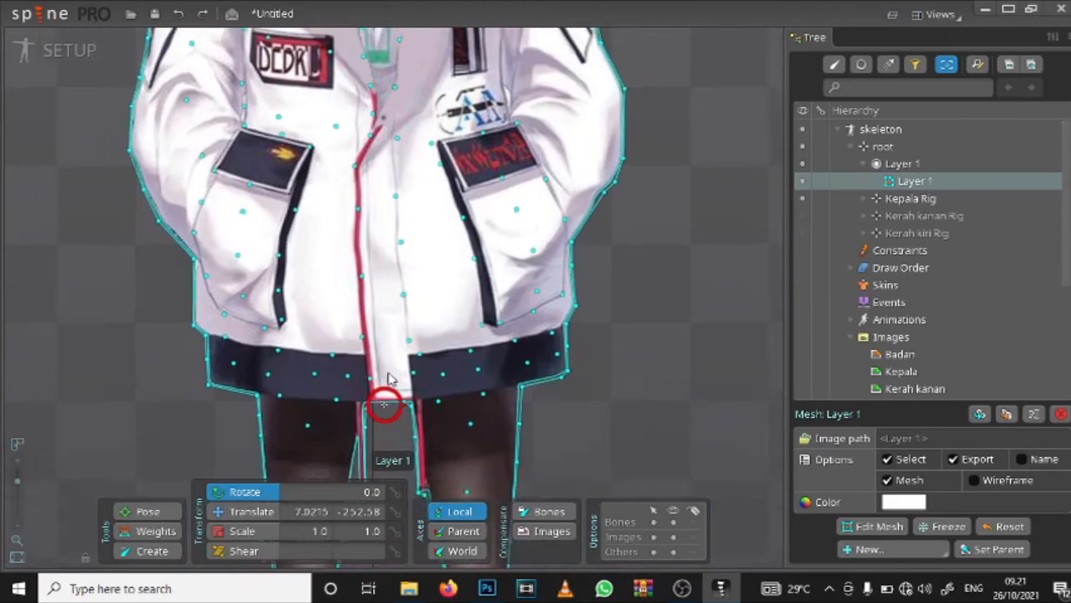
scroll(426, 350, "down", 1)
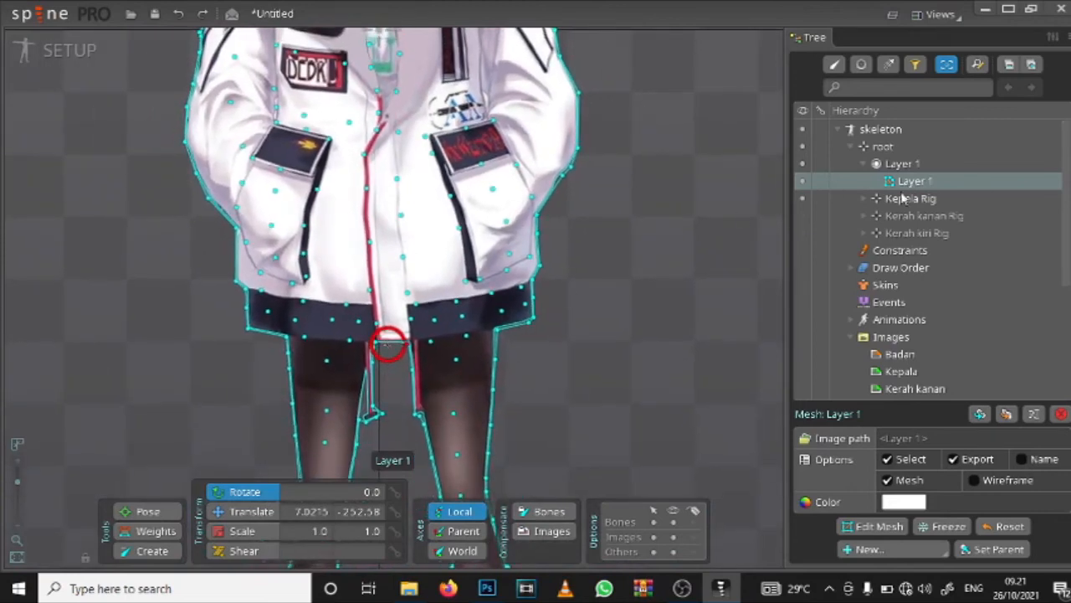
left_click(161, 551)
left_click(389, 327)
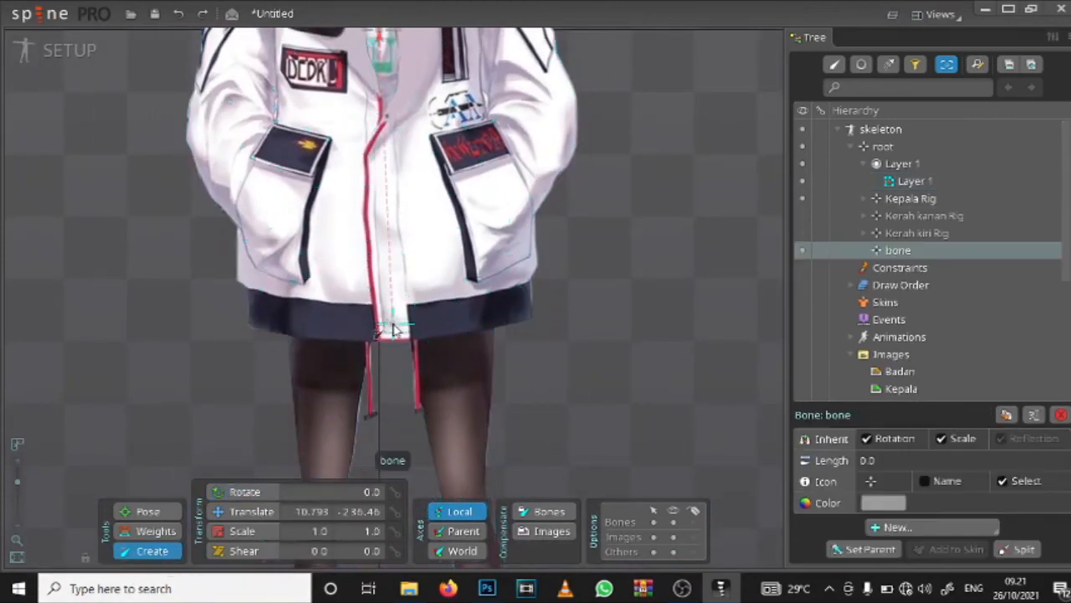
Step: Draw a bone chain up the jacket's centre from the hem, replacing its top bone with a chest bone about 64 long and a neck bone about 57 long
scroll(416, 227, "up", 3)
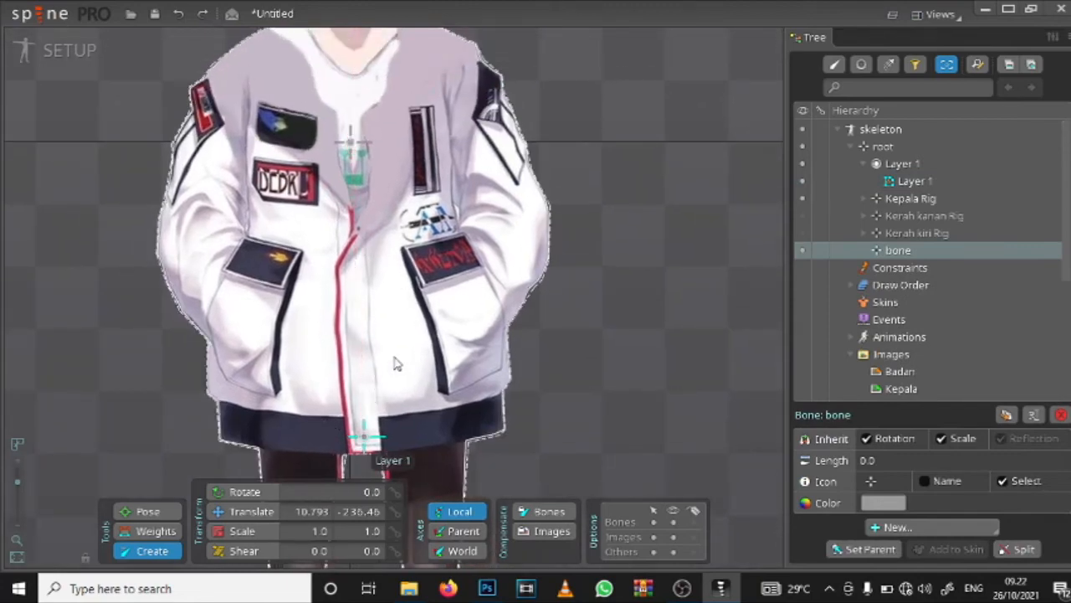
mouse_move(363, 436)
left_mouse_down()
mouse_move(359, 33)
mouse_move(352, 51)
mouse_move(381, 249)
left_mouse_up()
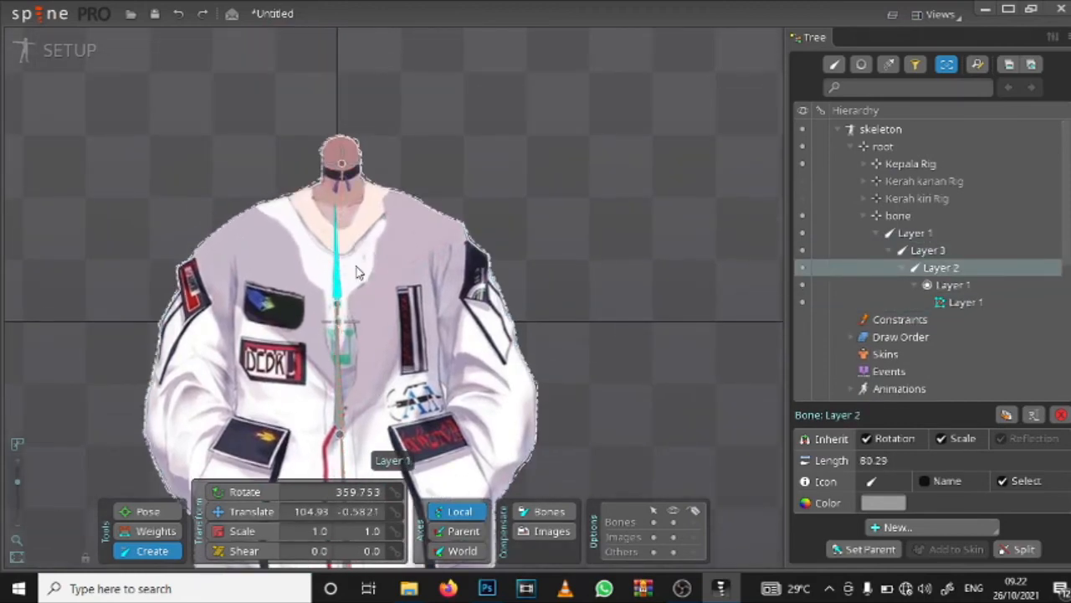
key("Delete")
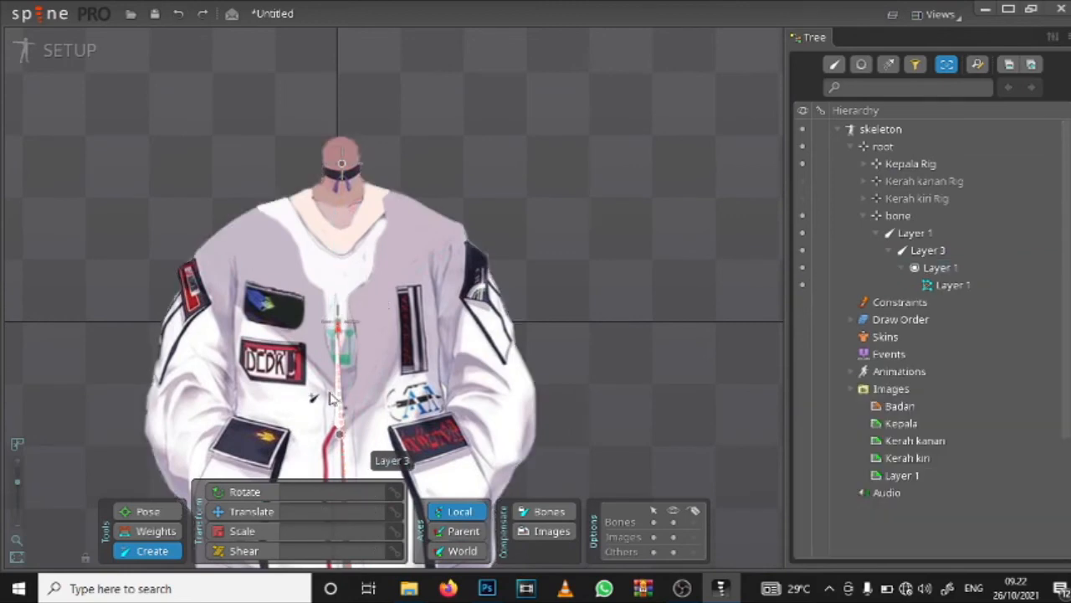
left_click(340, 403)
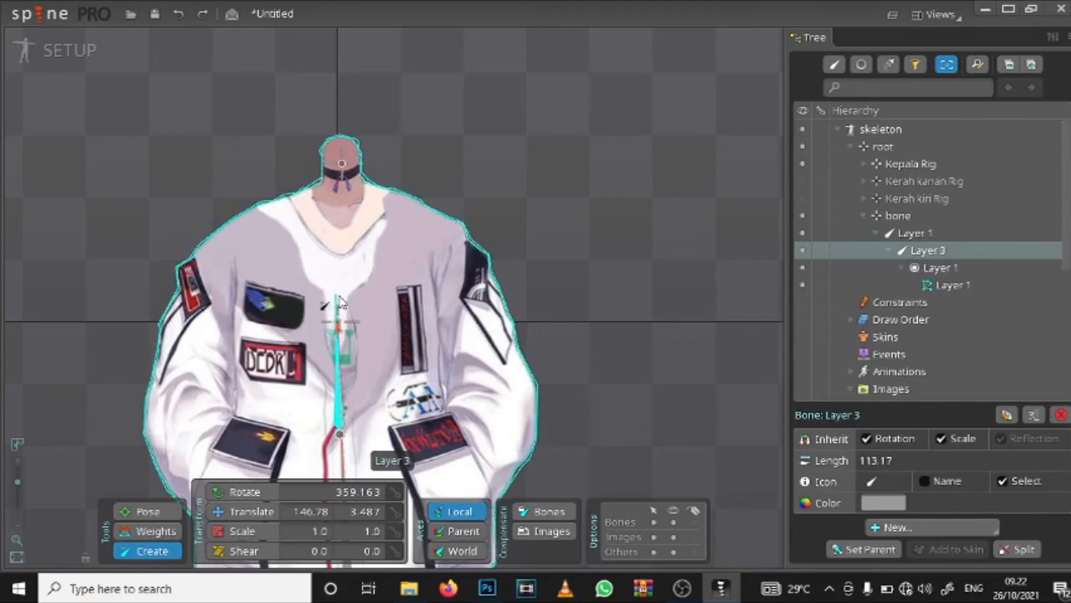
left_click_drag(339, 286, 342, 157)
Step: Select the Layer 2 chest bone directly below the neck bone as the parent for further body bones
scroll(375, 367, "down", 5)
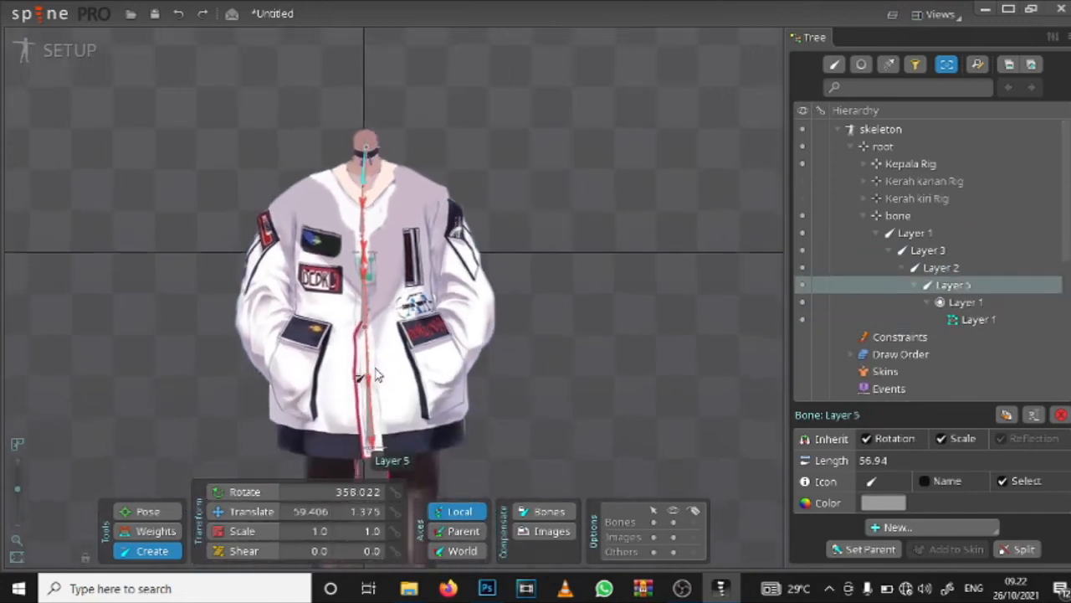
scroll(375, 367, "up", 4)
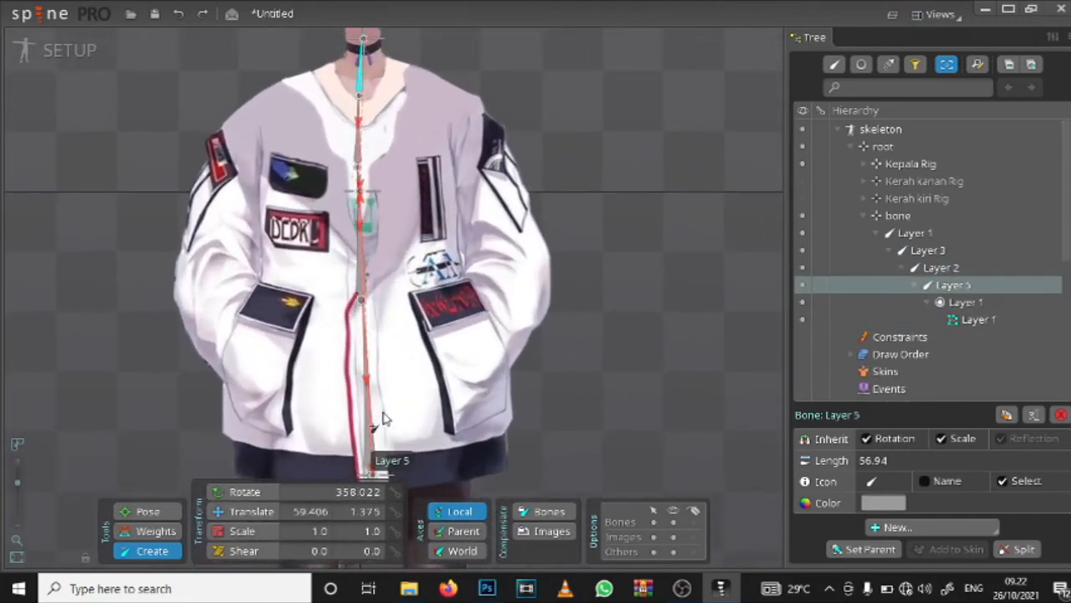
scroll(477, 265, "down", 3)
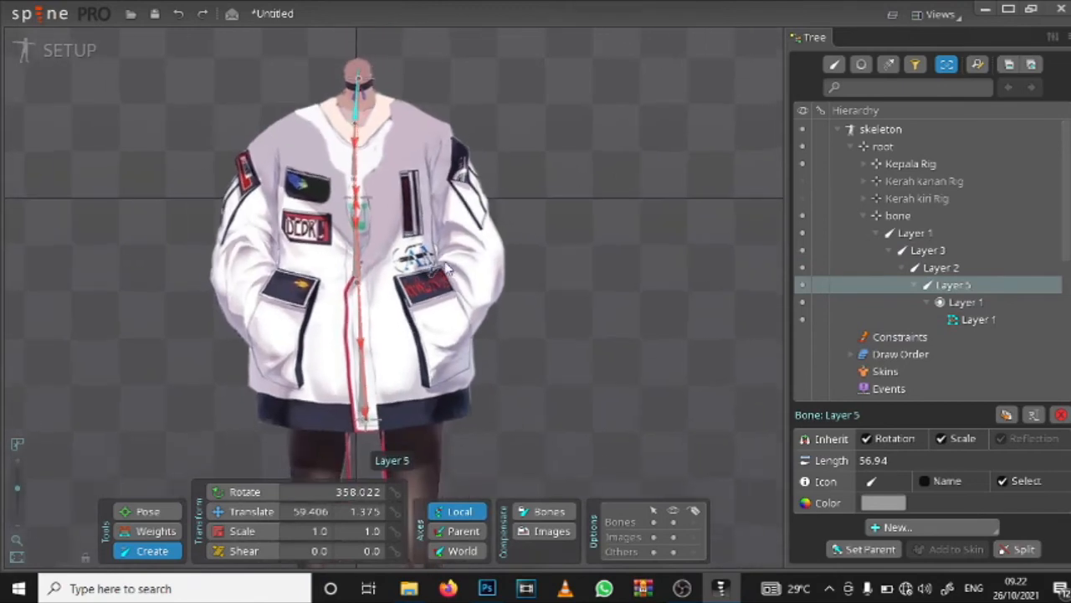
scroll(423, 200, "up", 3)
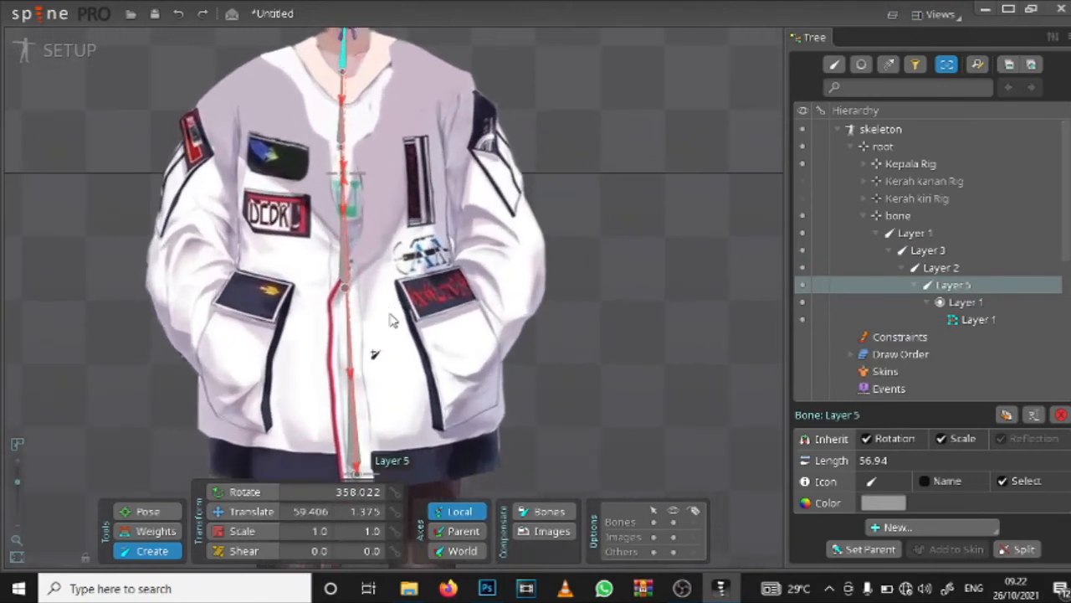
left_click(346, 123)
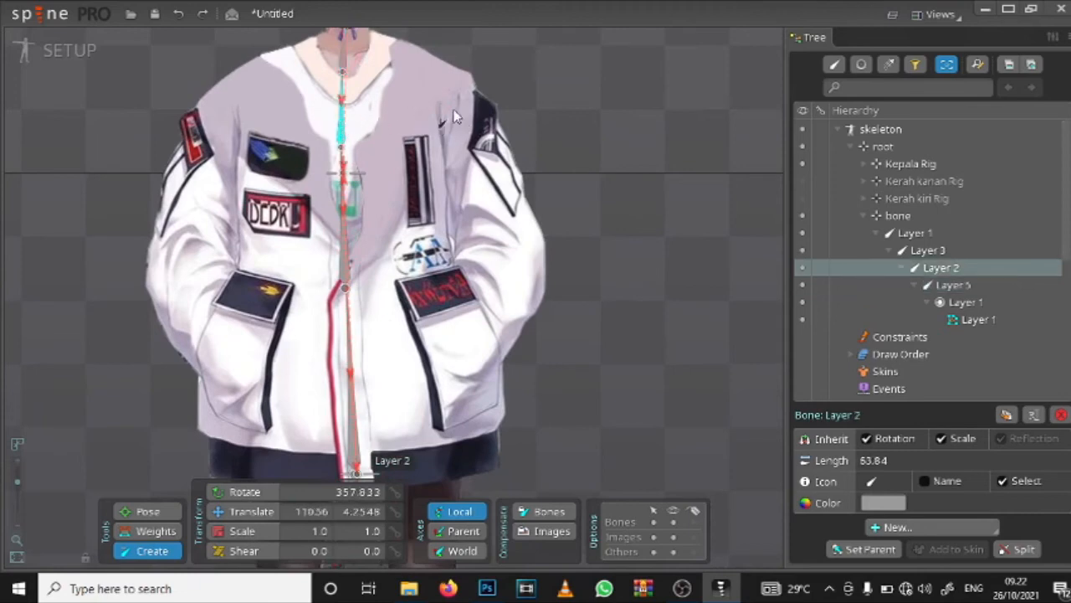
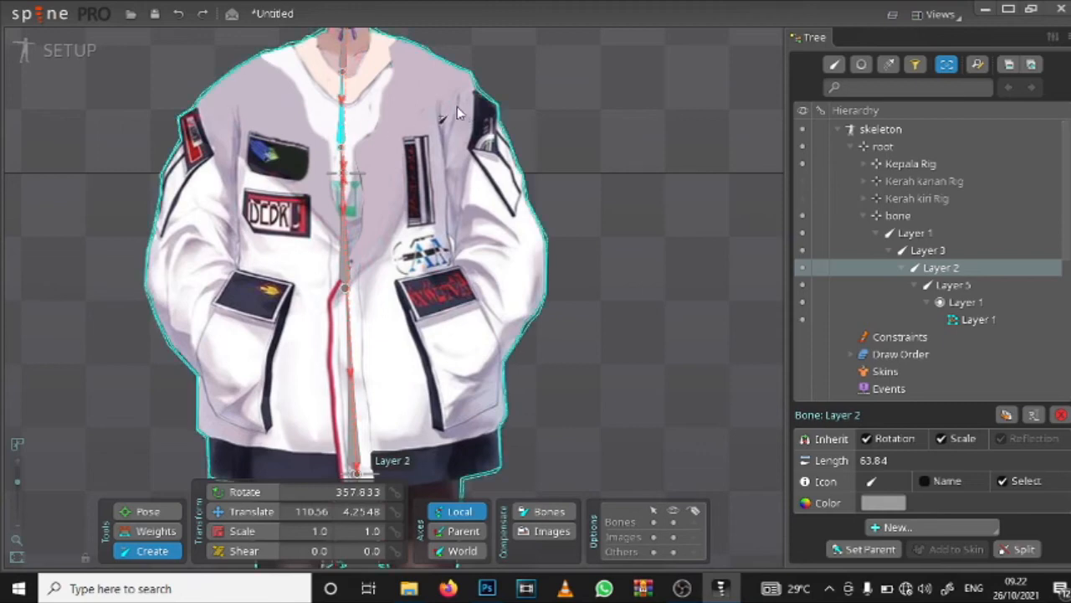
Step: Draw a bone chain down the character's left sleeve under Layer 2: upper arm about 108 long, forearm about 79 and hand about 54
left_click_drag(455, 104, 500, 229)
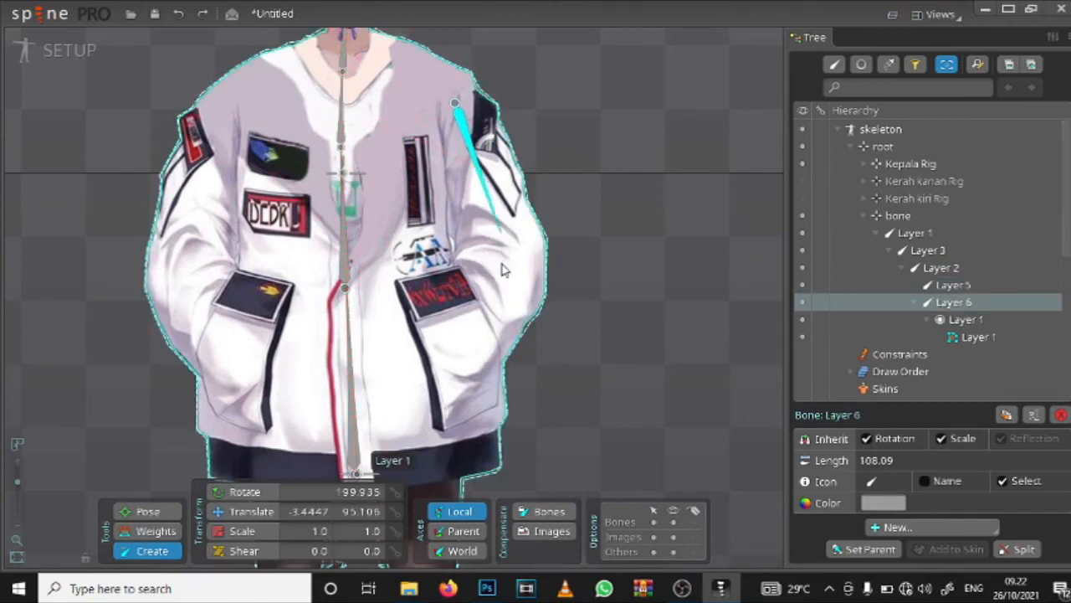
left_click_drag(500, 232, 501, 334)
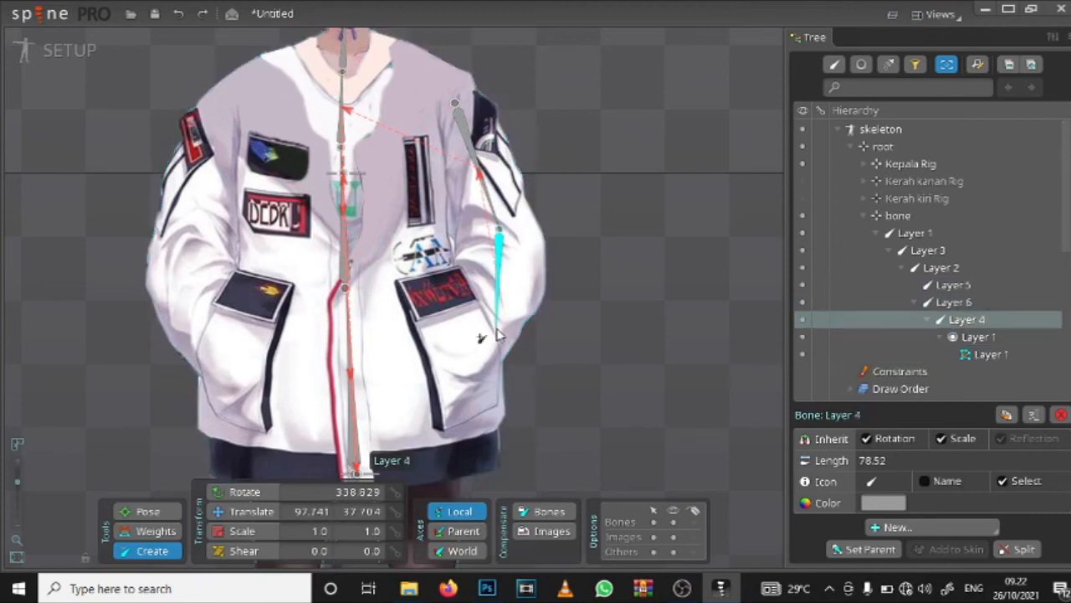
left_click(497, 326)
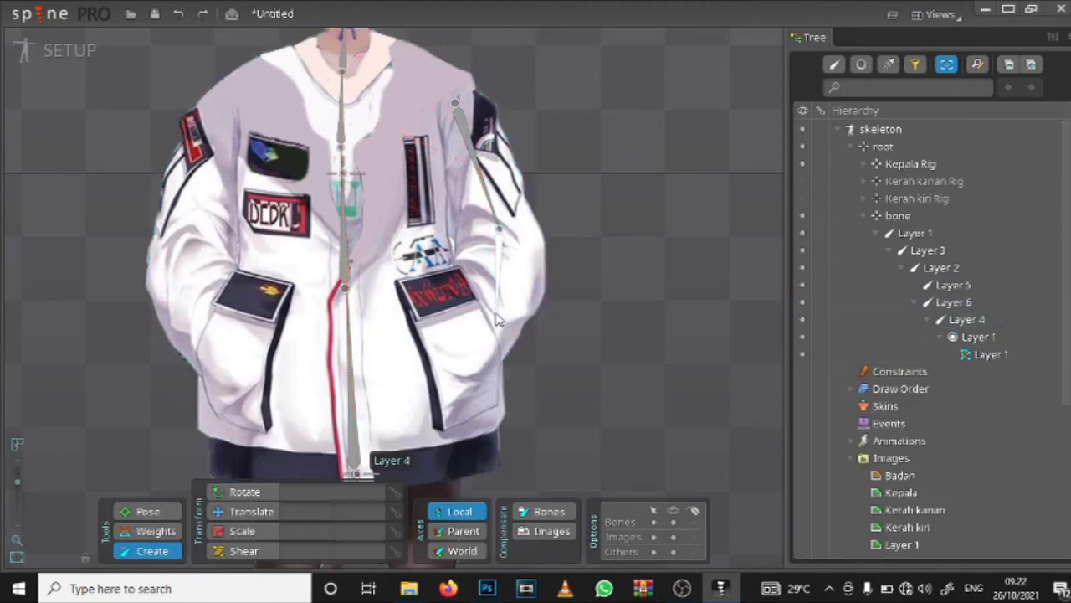
left_click(497, 318)
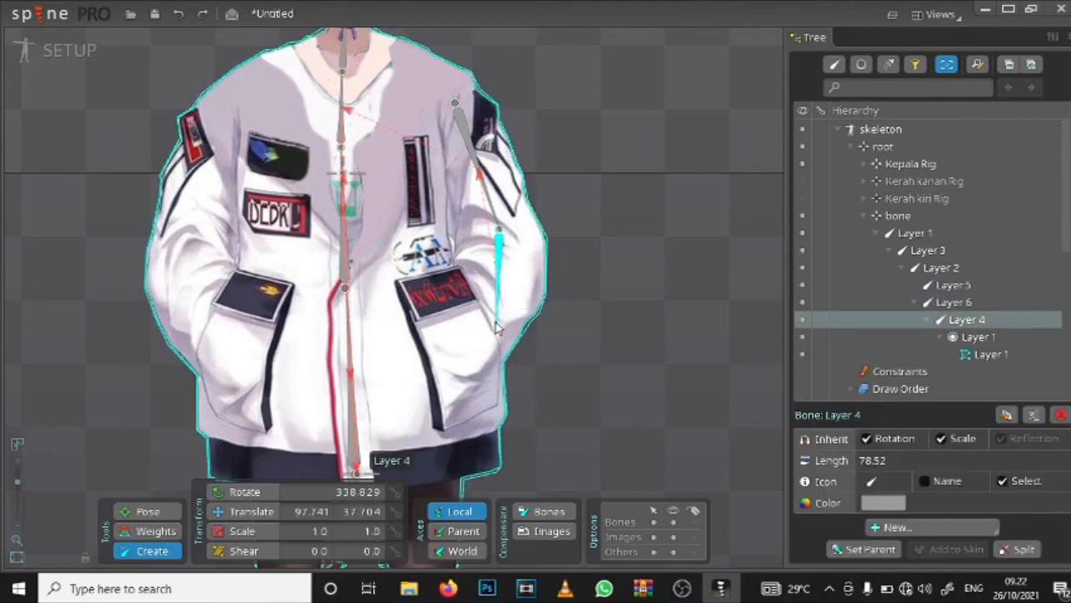
left_click_drag(497, 323, 462, 376)
Step: Draw a matching three-bone arm chain down the character's right sleeve from shoulder to pocket, parented to the Layer 2 chest bone
left_click_drag(313, 402, 431, 411)
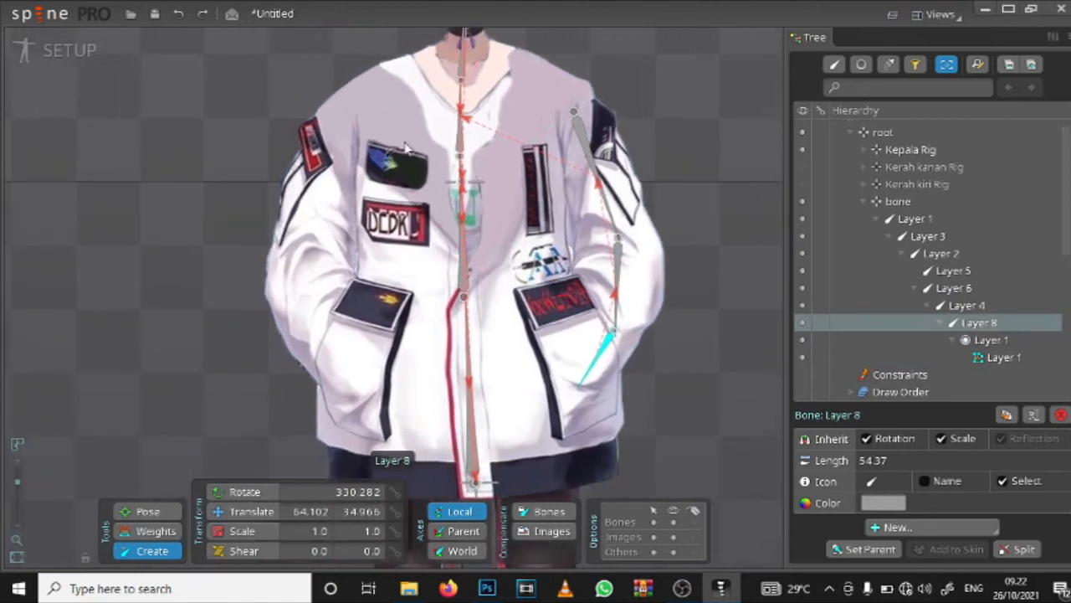
left_click(461, 139)
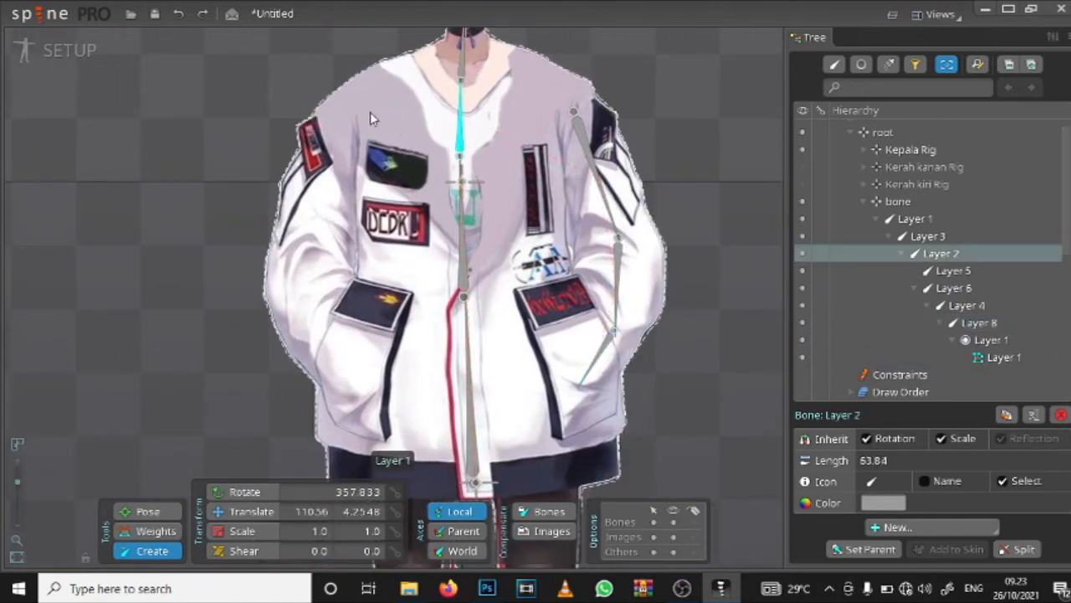
left_click_drag(348, 111, 358, 383)
left_click_drag(397, 328, 290, 284)
left_click_drag(369, 158, 369, 261)
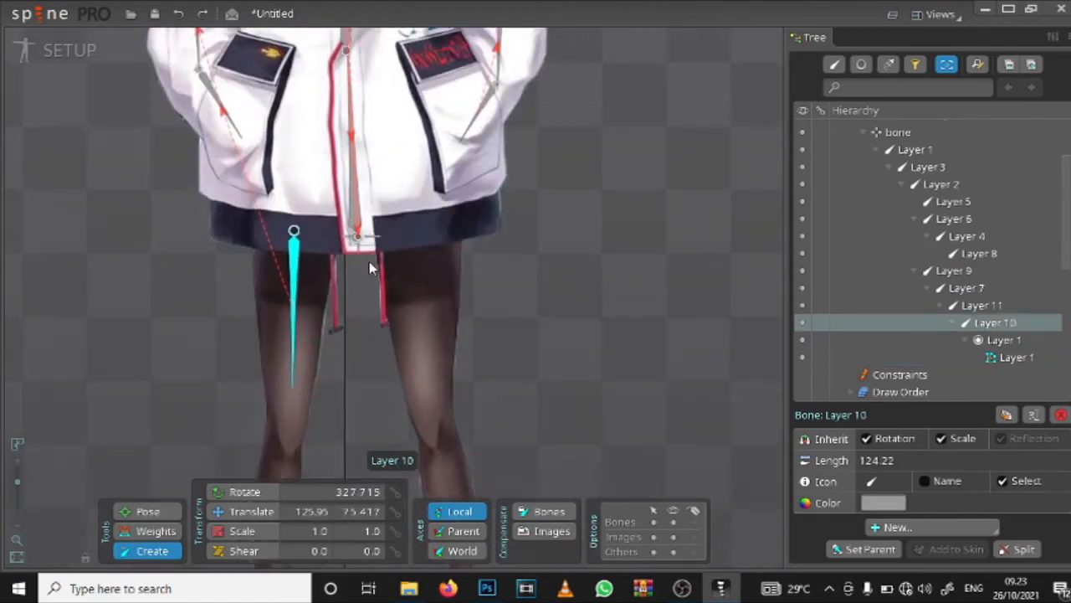
key("ctrl+z")
Step: Try to draw a thigh bone from the jacket's hem down the character's right leg, parented to the Layer 1 spine bone
left_click(356, 284)
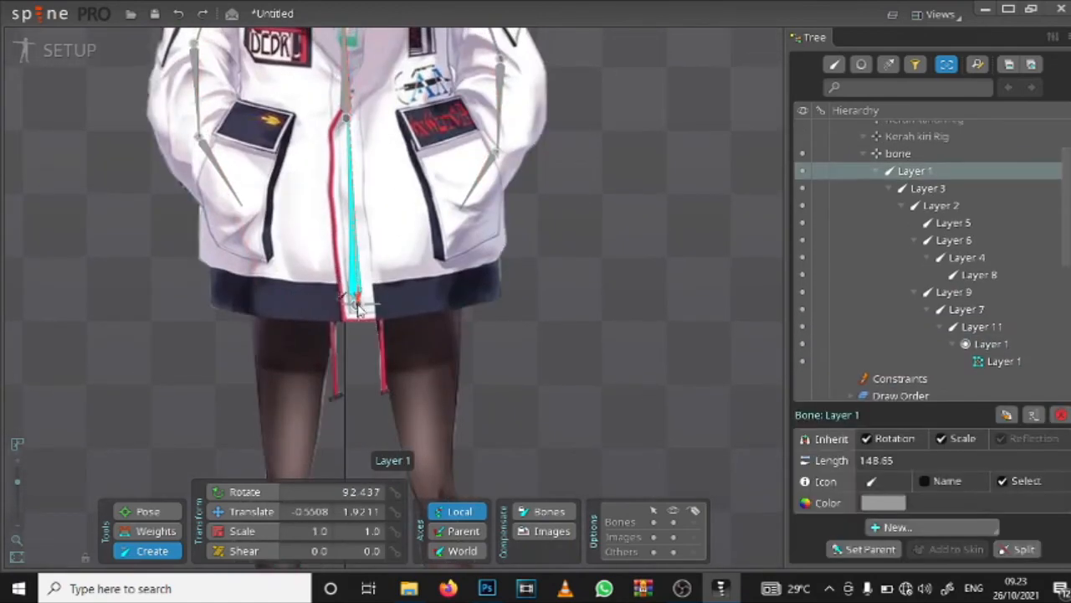
scroll(358, 303, "up", 3)
left_click(360, 300)
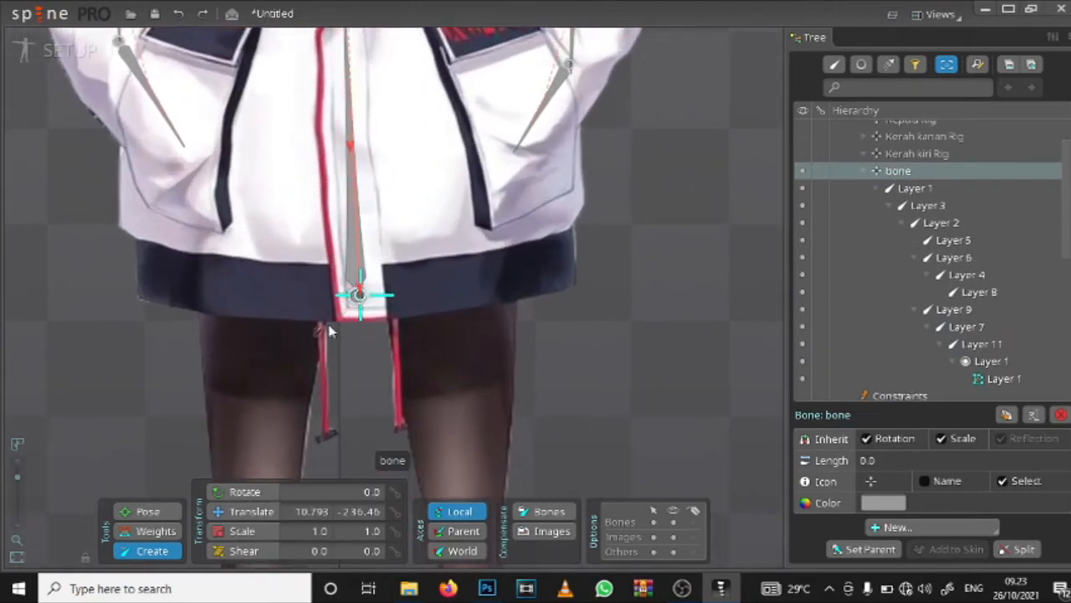
left_click_drag(291, 333, 304, 218)
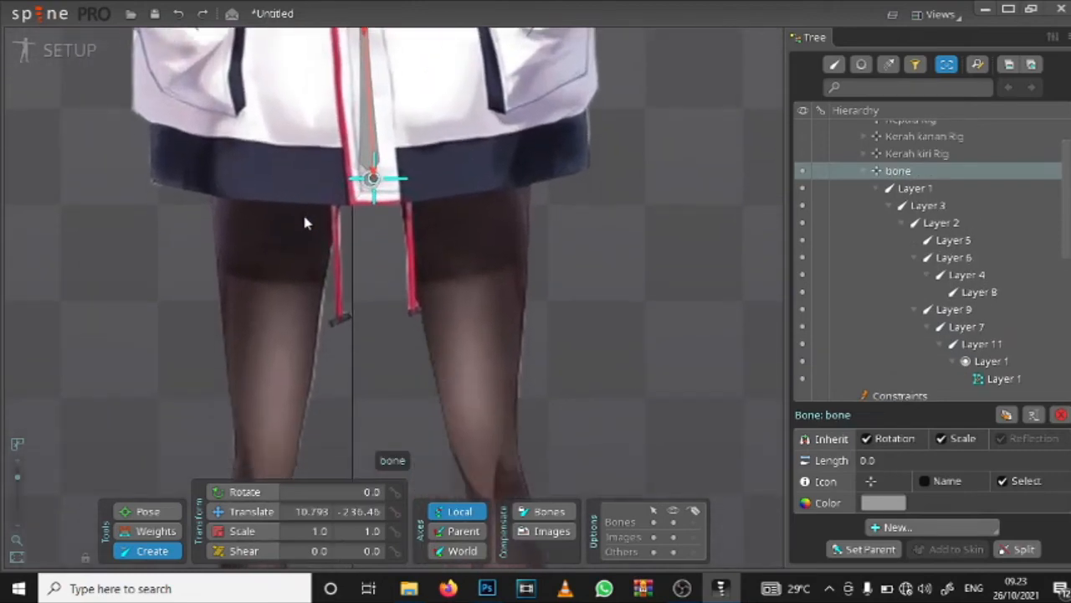
left_click(372, 142)
scroll(319, 225, "down", 1)
scroll(319, 224, "down", 1)
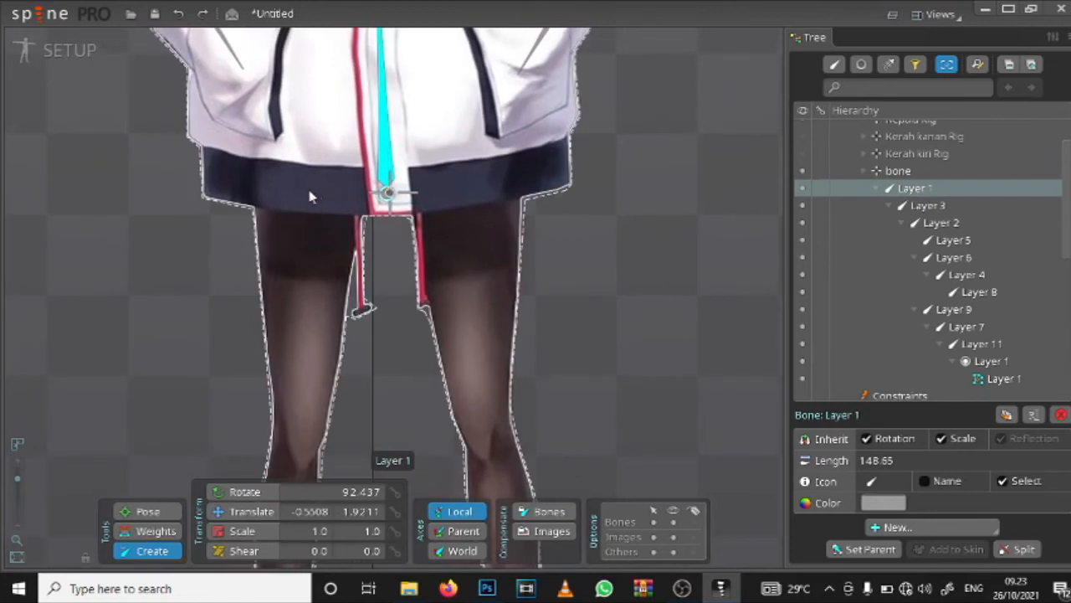
left_click_drag(309, 192, 295, 377)
key("ctrl+z")
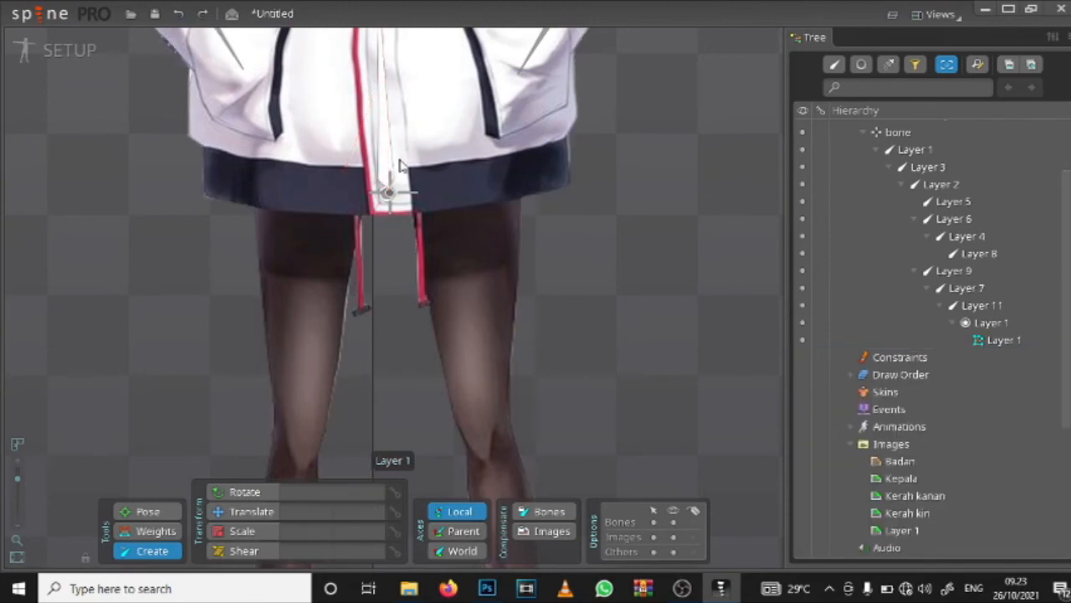
Step: Draw a thigh bone and a shin bone about 147 long down the character's right leg, starting at the hem under spine bone Layer 1
left_click(385, 183)
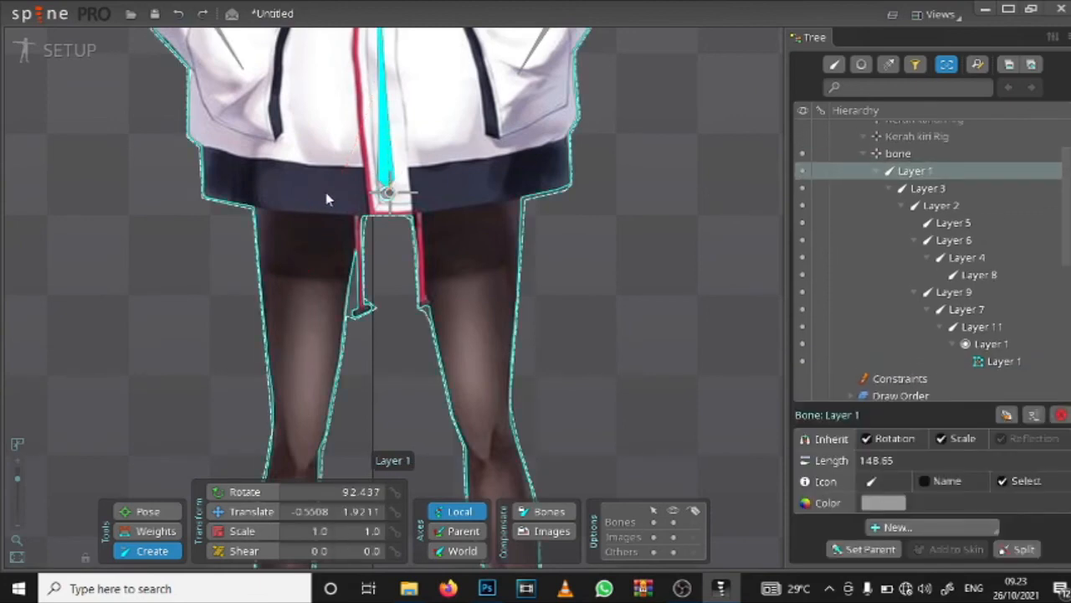
left_click_drag(302, 196, 360, 236)
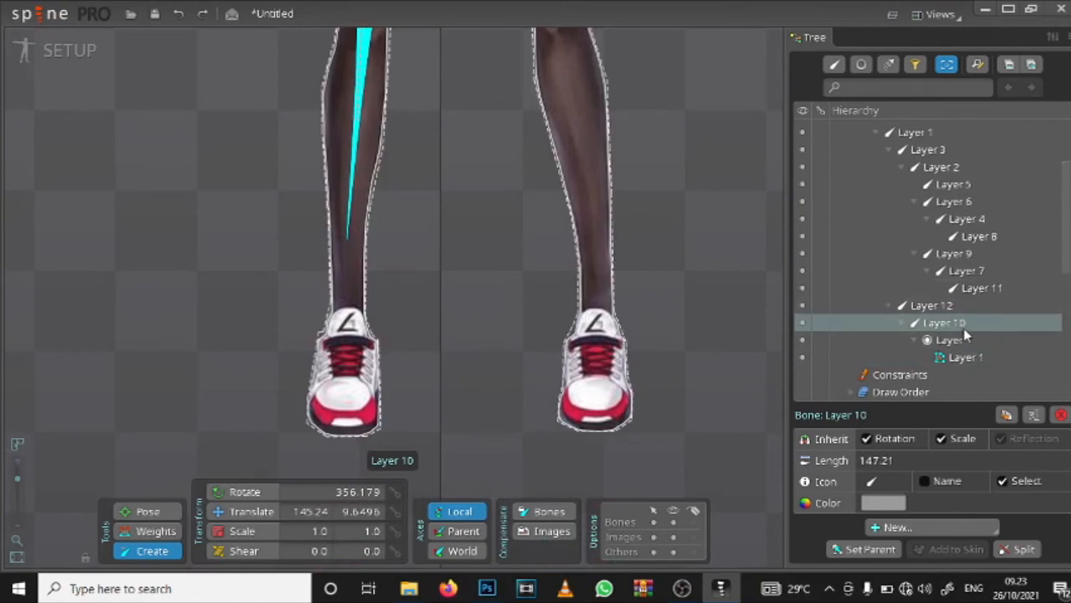
scroll(437, 119, "down", 4)
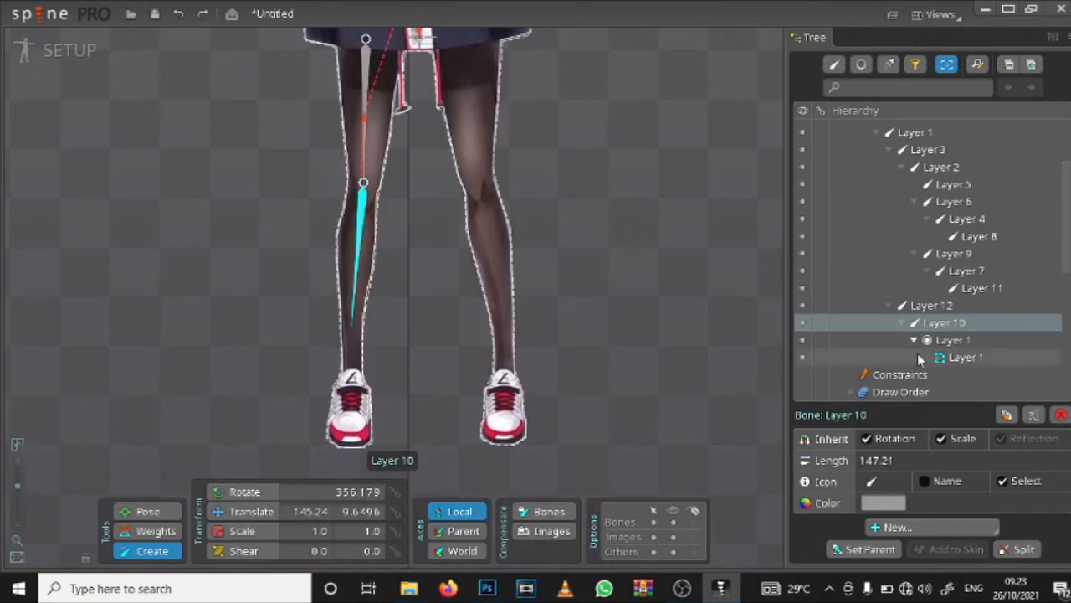
left_click_drag(410, 316, 389, 296)
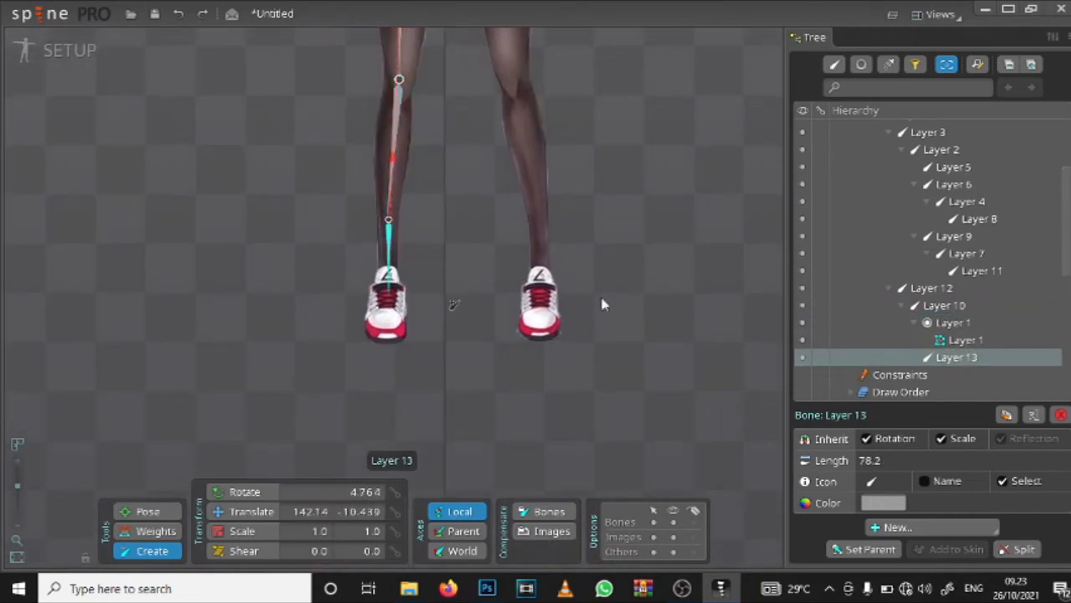
left_click(964, 344)
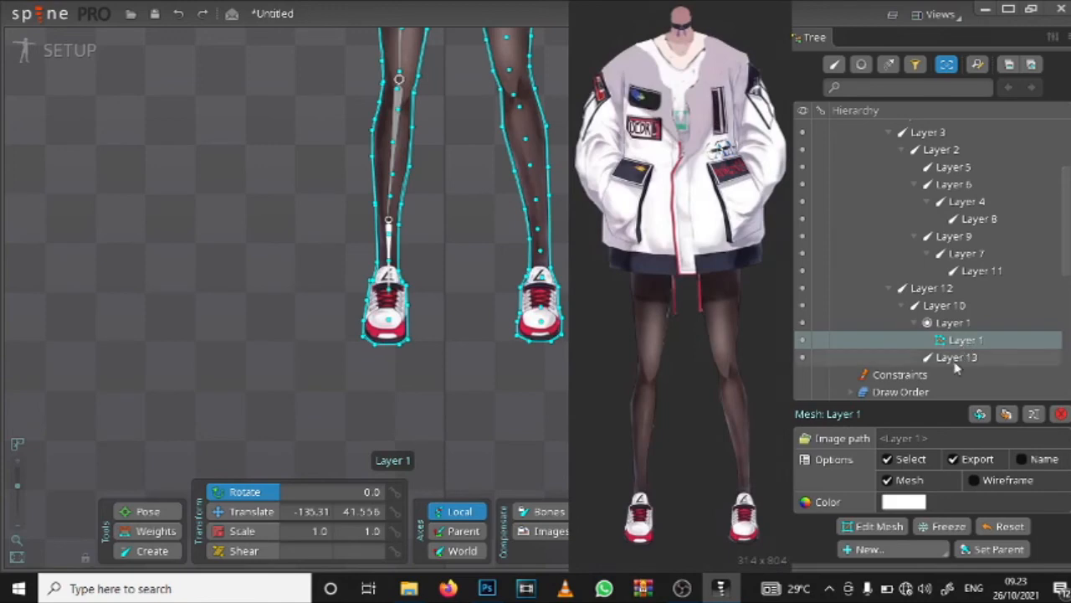
key("ctrl+z")
Step: Draw a foot bone about 96 long from the right shin's lower end into the shoe, parented to the Layer 10 shin bone
scroll(390, 260, "up", 3)
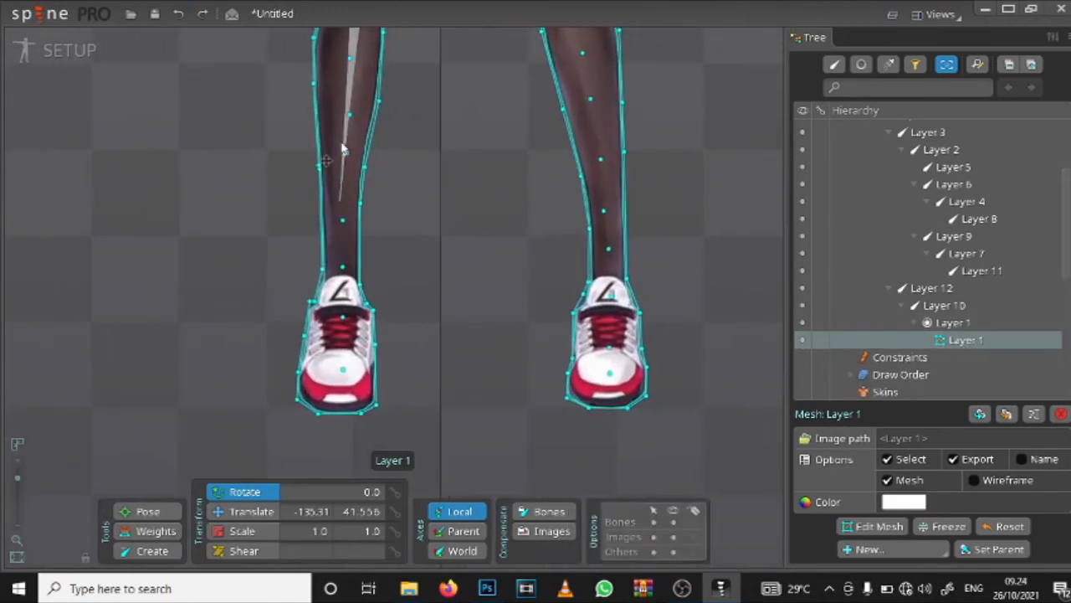
left_click(350, 137)
left_click(355, 184)
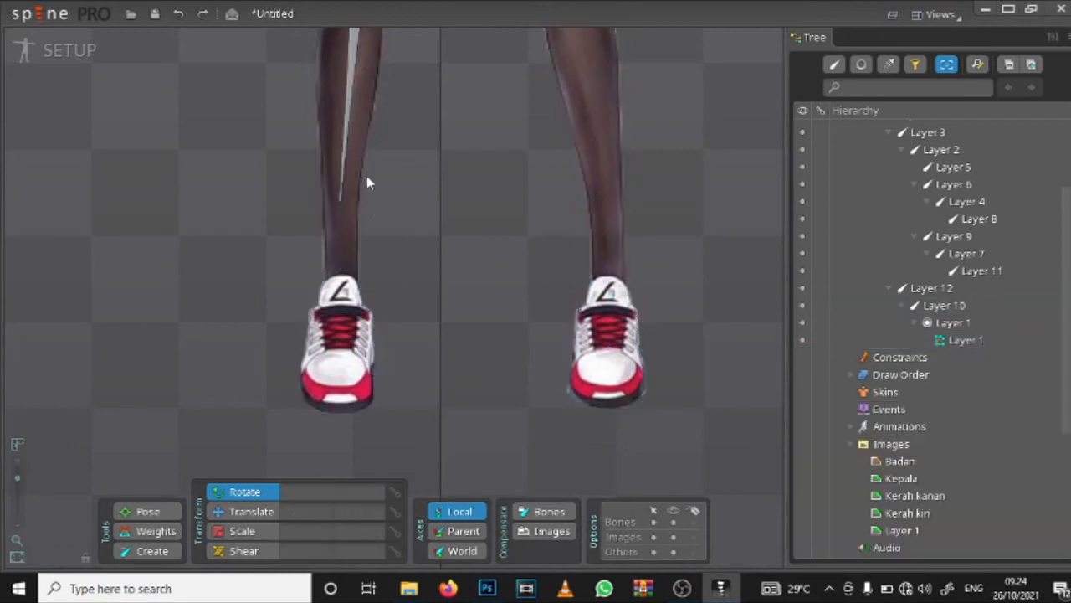
left_click(373, 127)
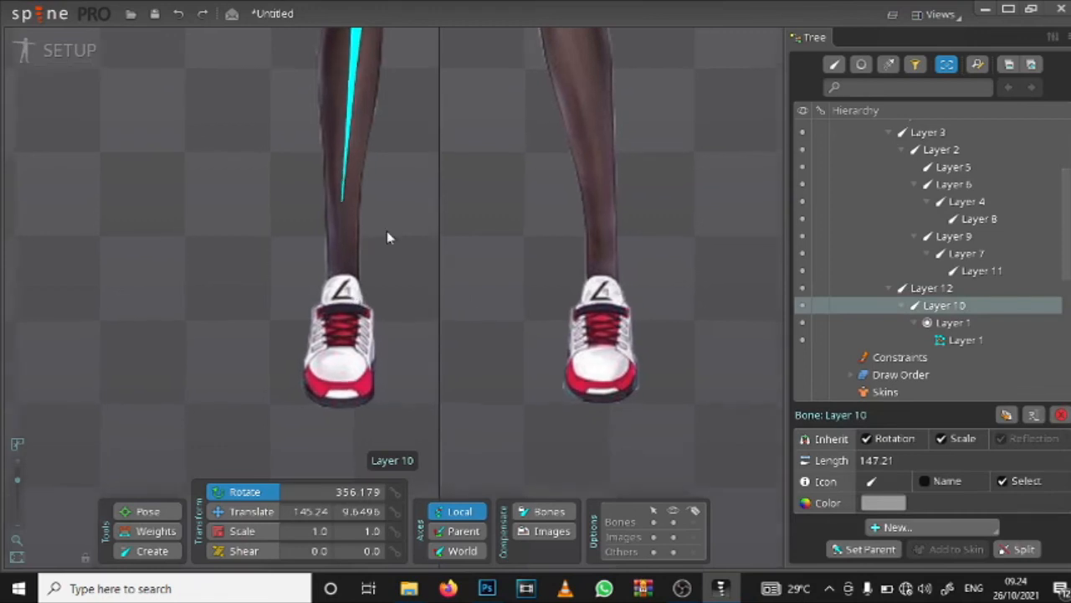
scroll(386, 231, "down", 3)
left_click_drag(459, 67, 419, 378)
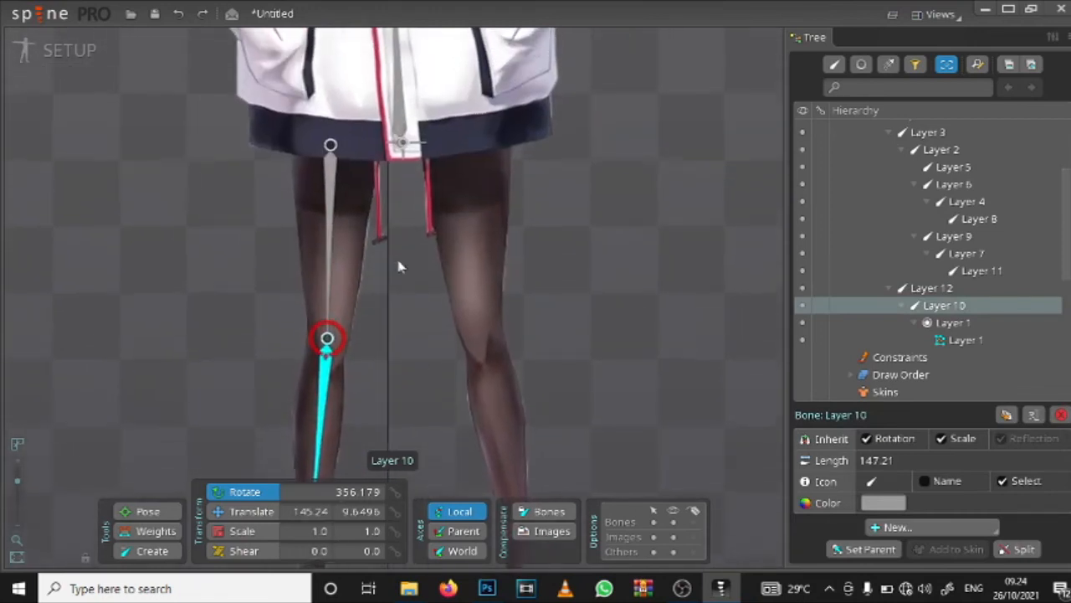
scroll(383, 231, "down", 2)
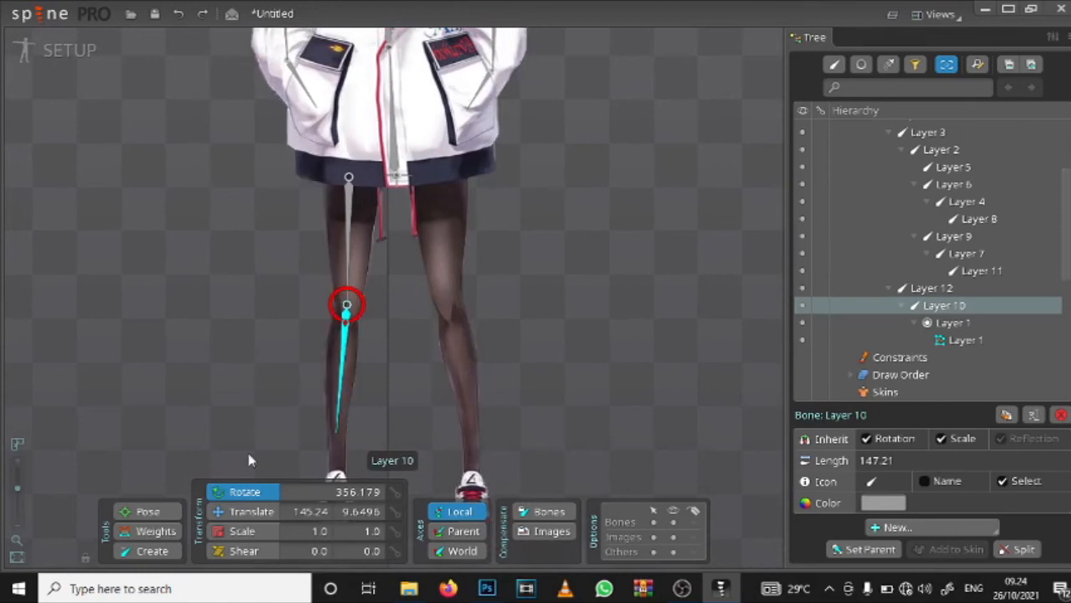
left_click(152, 550)
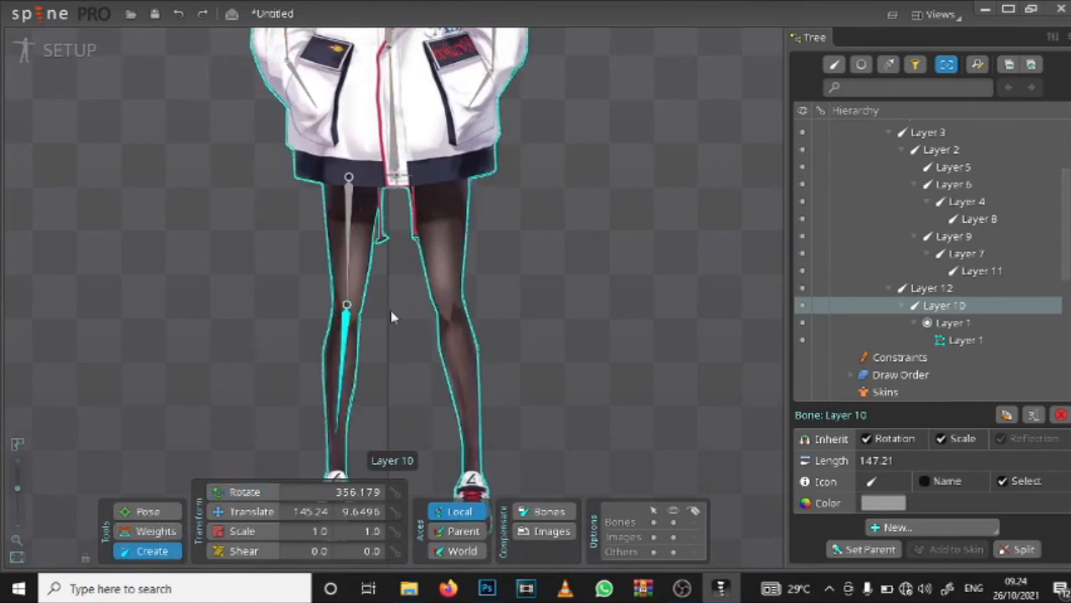
mouse_move(357, 357)
left_mouse_down()
mouse_move(408, 236)
mouse_move(378, 411)
left_mouse_up()
Step: Draw a thigh bone about 152 long from the hem to the knee of the character's left leg, parented to the Layer 1 spine bone
scroll(407, 237, "up", 5)
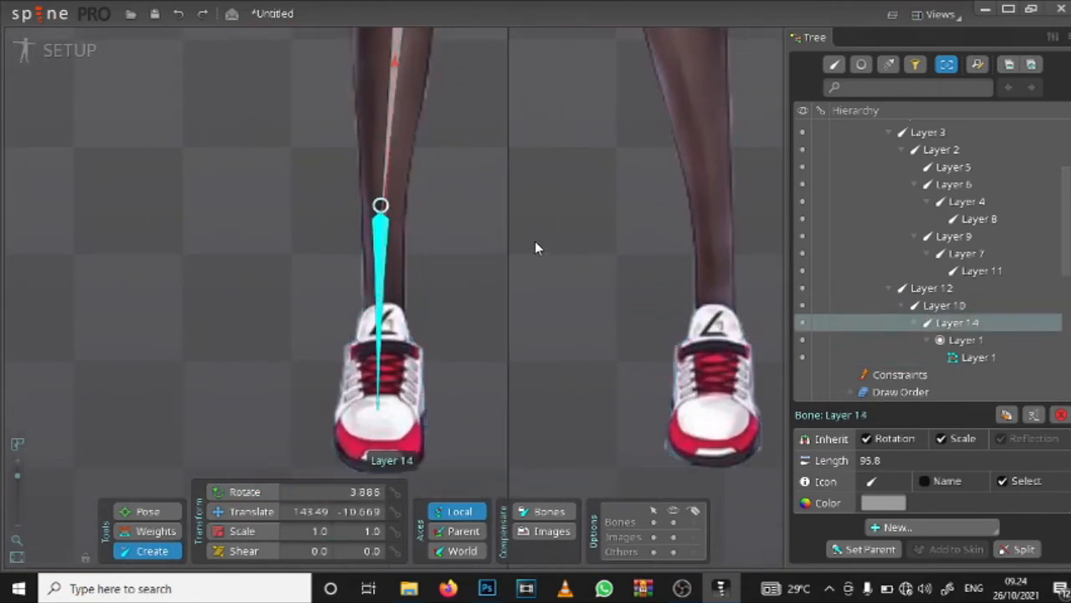
left_click_drag(534, 241, 320, 244)
left_click_drag(330, 186, 464, 459)
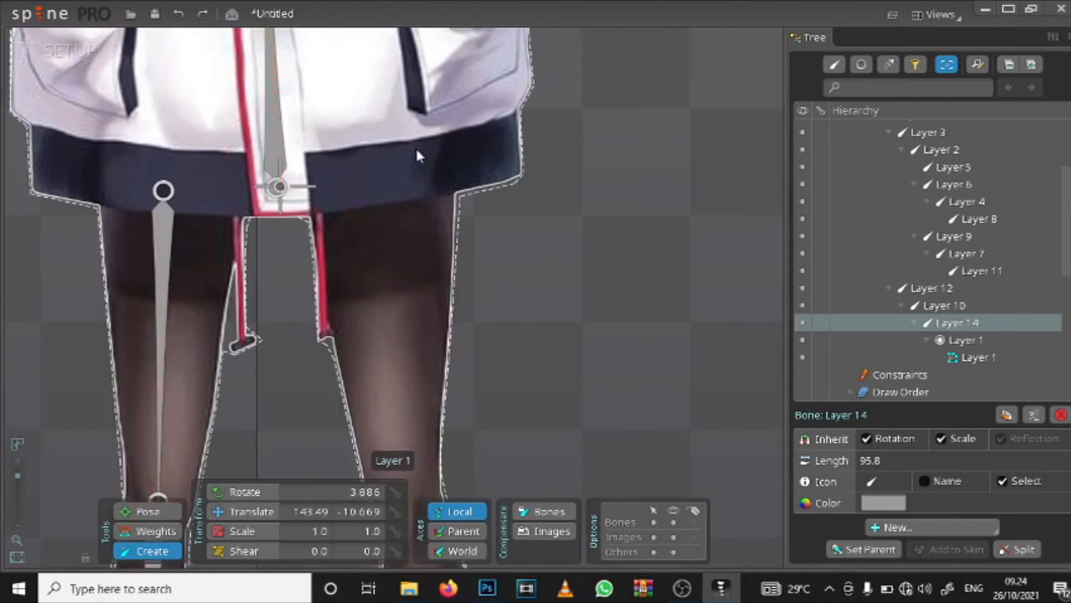
left_click(279, 158)
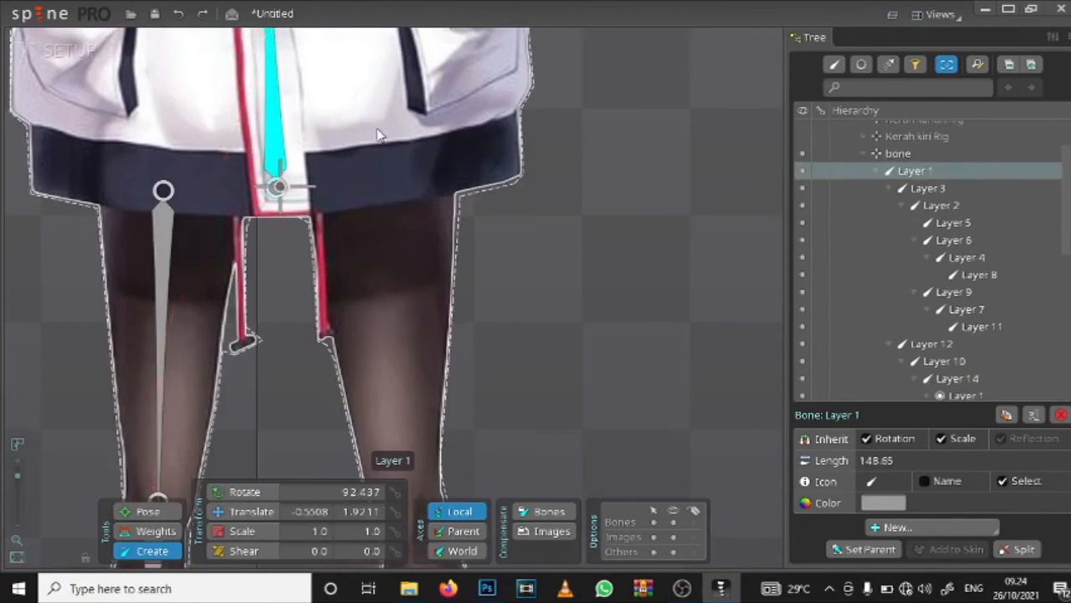
left_click_drag(387, 187, 404, 472)
left_click_drag(434, 347, 419, 117)
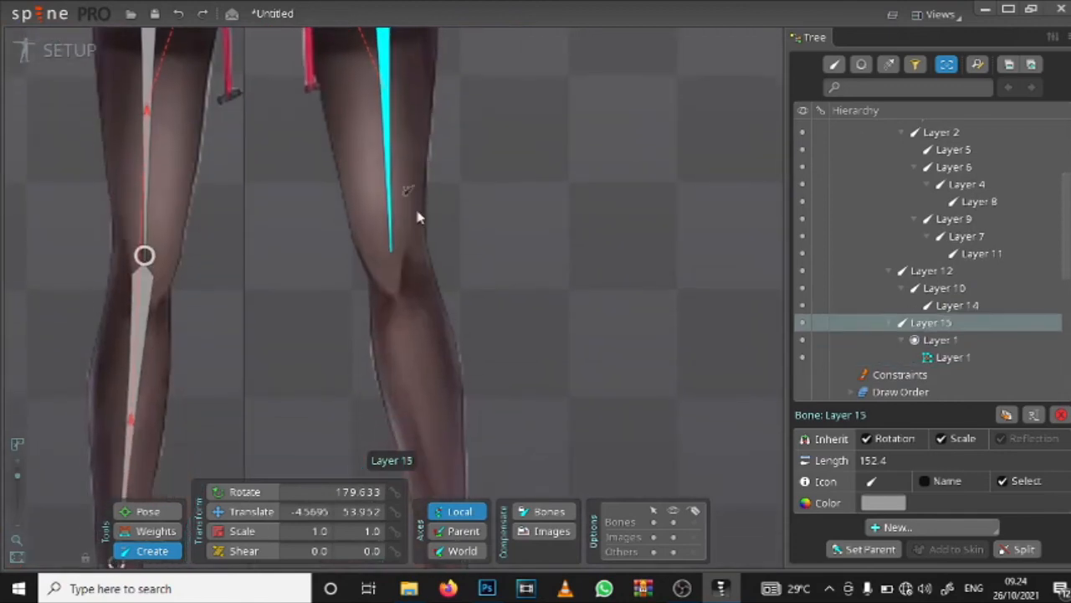
left_click_drag(391, 250, 441, 527)
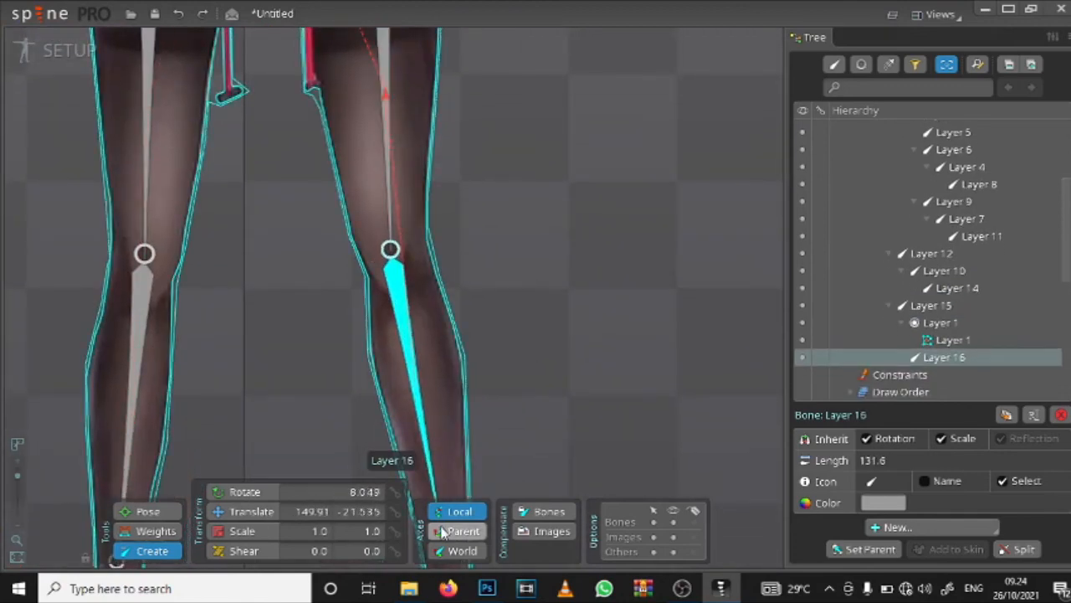
left_click_drag(452, 395, 423, 183)
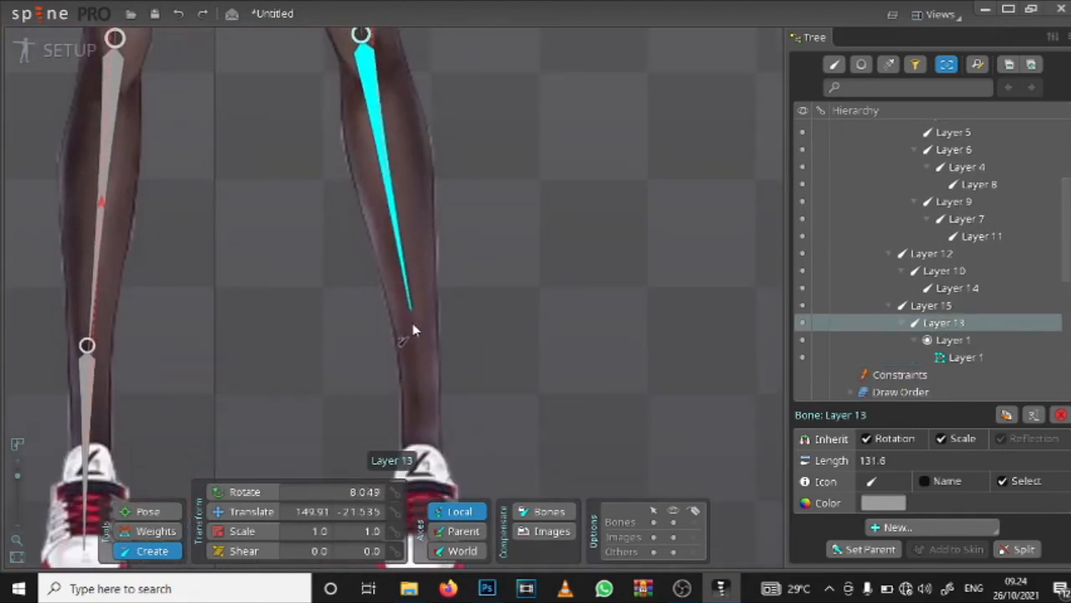
left_click_drag(408, 310, 425, 500)
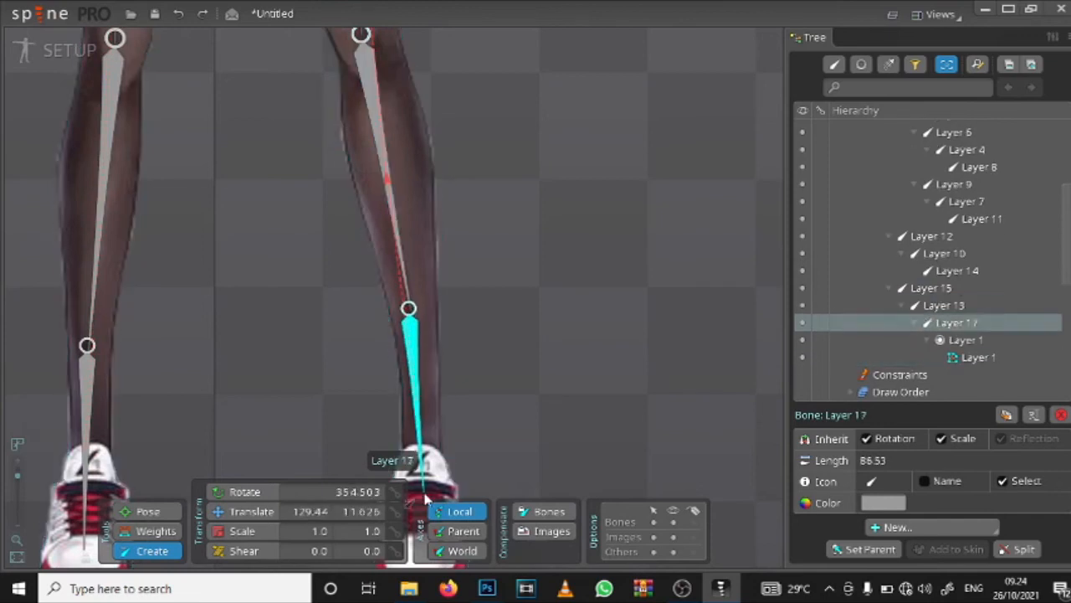
left_click_drag(450, 331, 482, 248)
key("ctrl+z")
key("ctrl+z")
Step: Draw a shin bone and a foot bone about 88 long down the character's left leg, continuing from the Layer 15 thigh bone
scroll(467, 178, "down", 1)
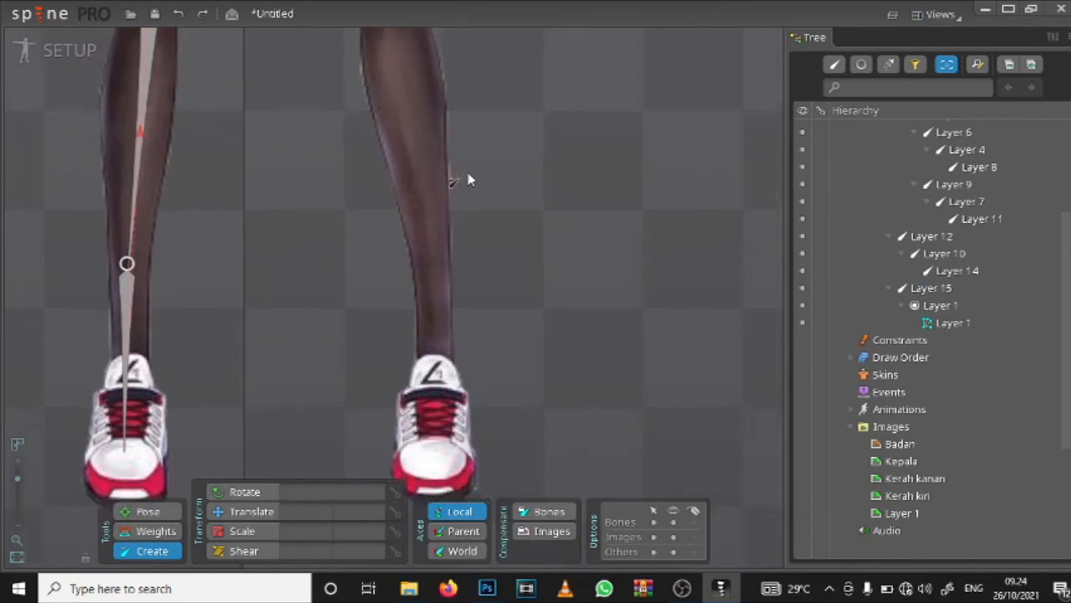
scroll(468, 179, "down", 2)
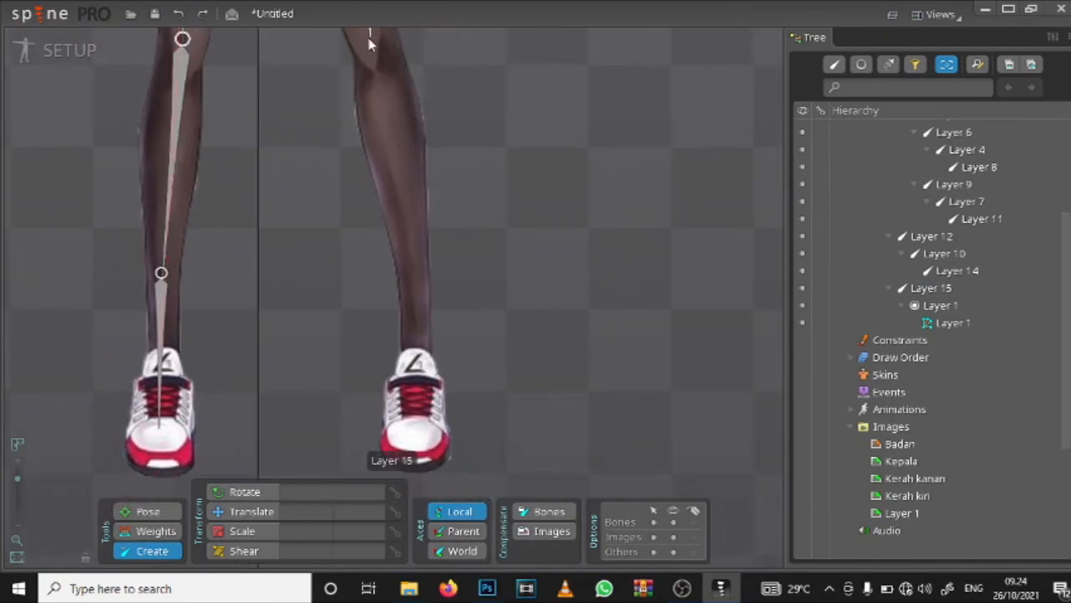
left_click_drag(395, 94, 419, 174)
left_click(388, 141)
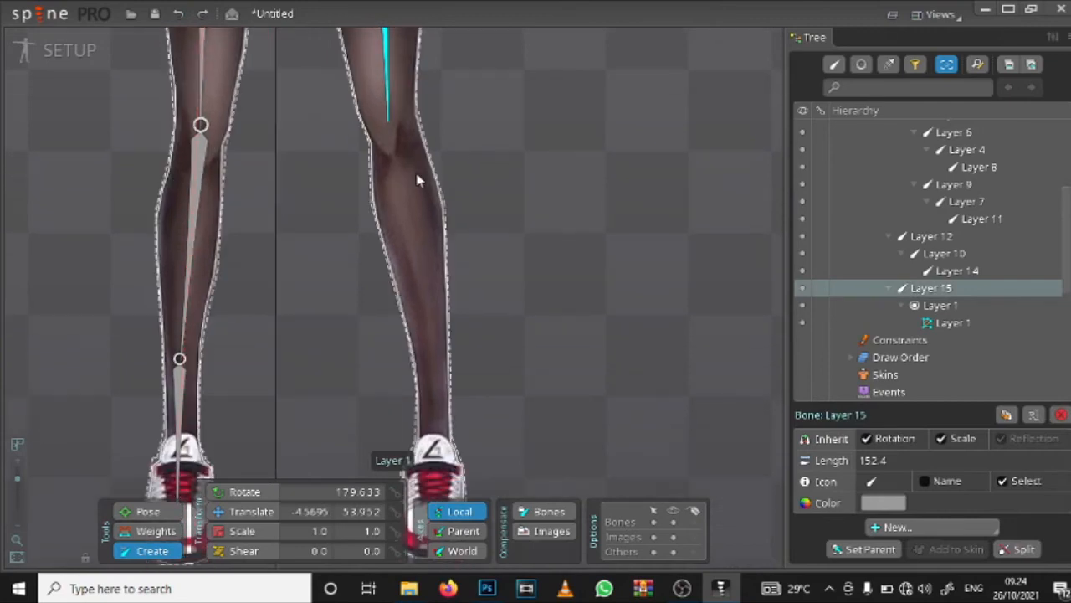
left_click_drag(388, 118, 448, 379)
scroll(442, 149, "down", 8)
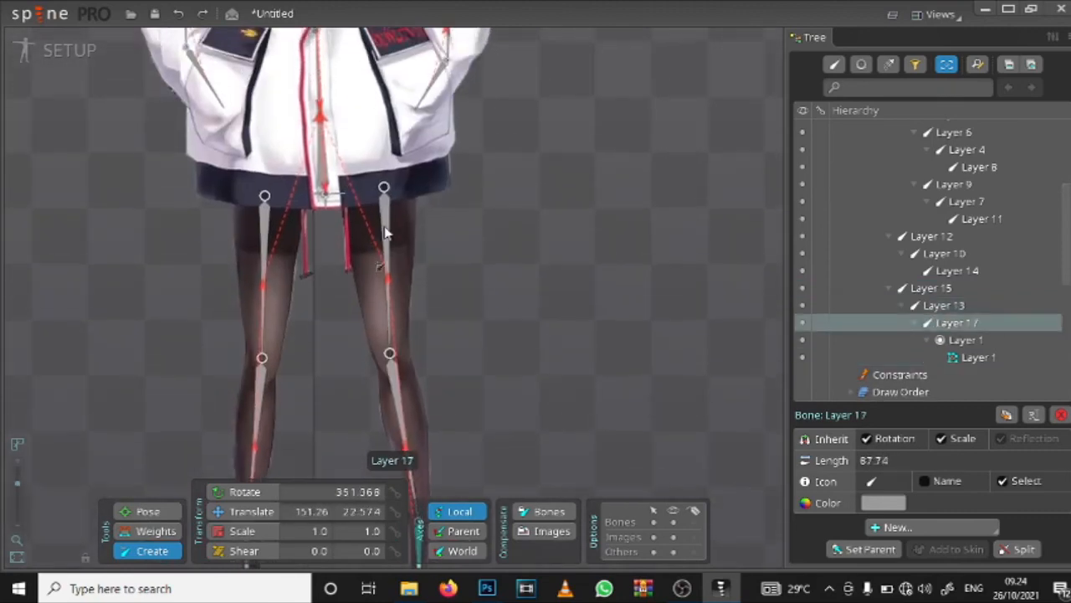
scroll(376, 173, "down", 3)
scroll(400, 228, "up", 8)
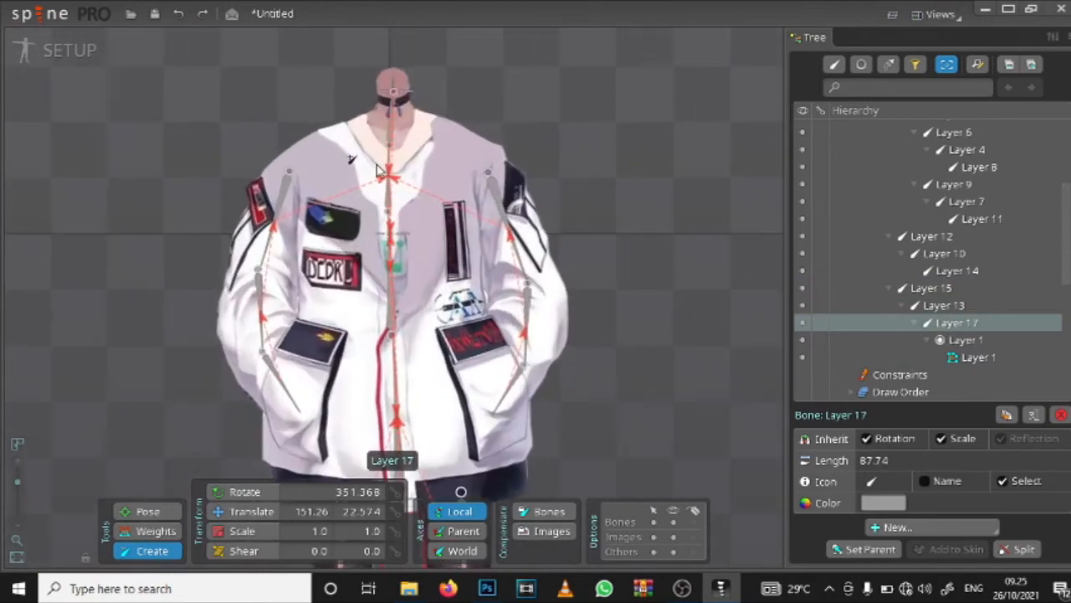
Step: Look over the Layer 1 body's bone chains from the neck down to the feet
scroll(400, 228, "down", 3)
scroll(389, 134, "up", 5)
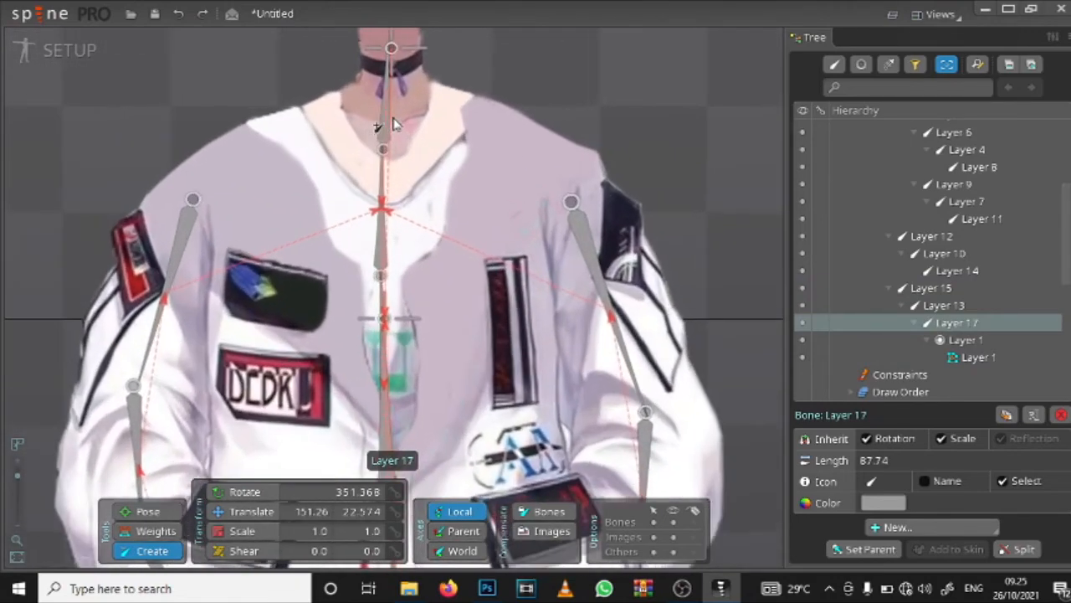
scroll(393, 134, "down", 5)
left_click_drag(437, 240, 440, 159)
left_click_drag(310, 298, 281, 142)
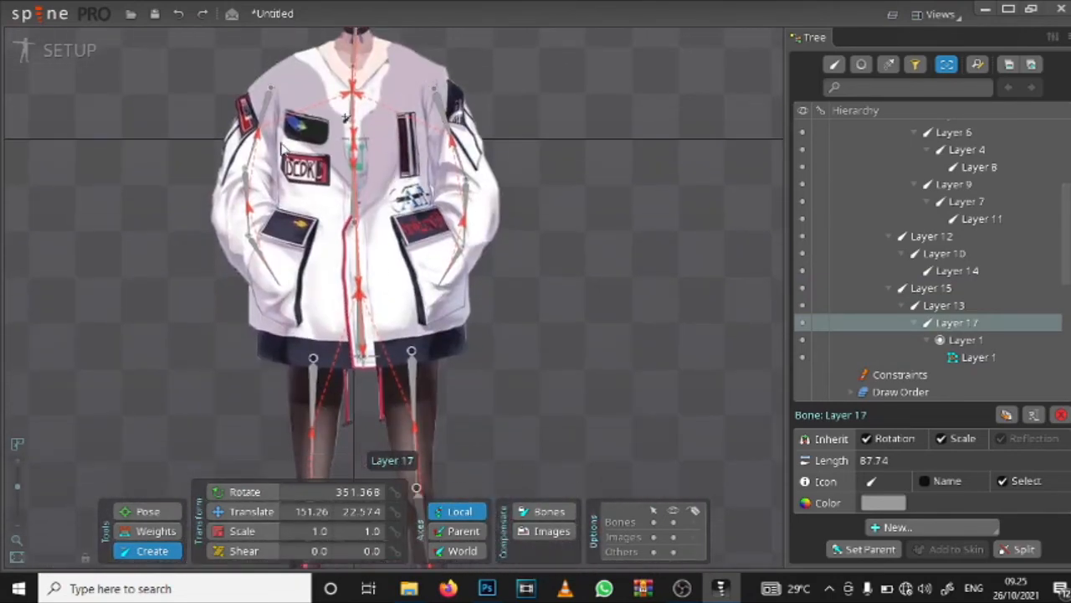
left_click_drag(340, 328, 353, 129)
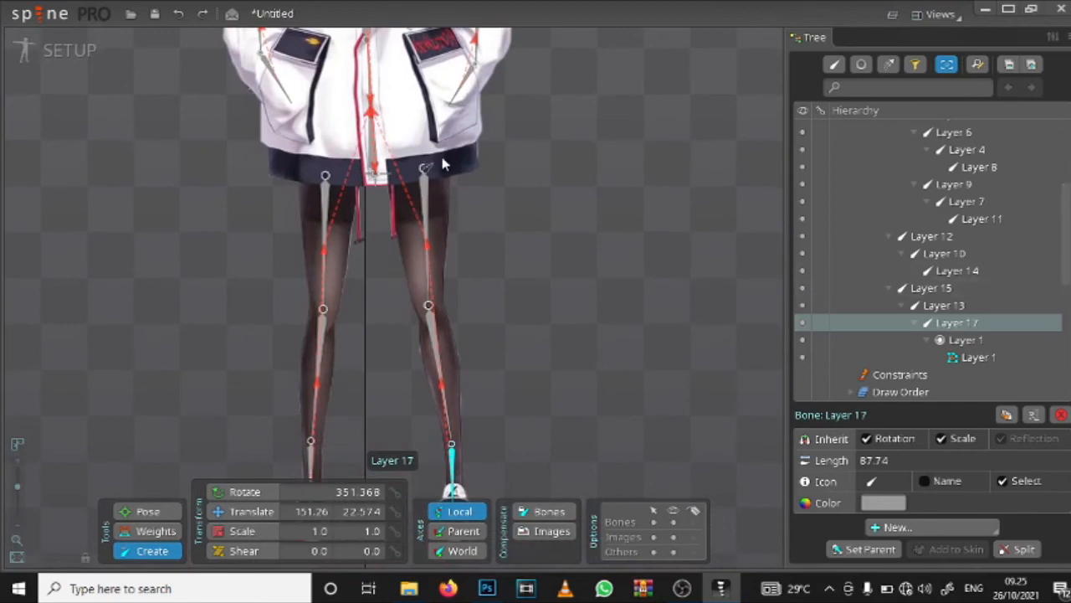
scroll(389, 101, "down", 3)
scroll(387, 100, "down", 1)
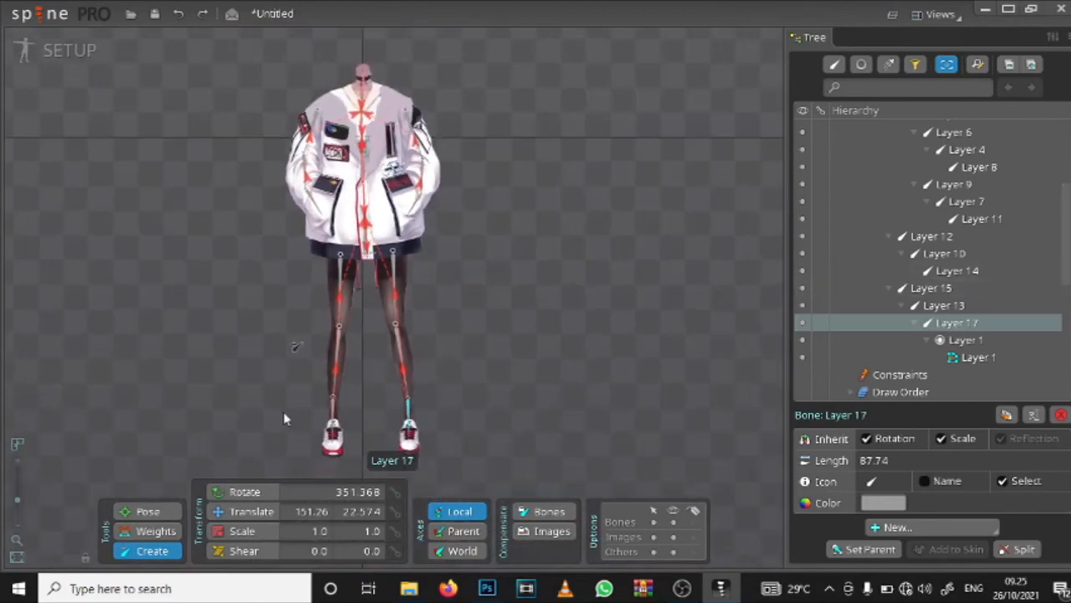
Step: Start binding bones to the Layer 1 body mesh, picking spine and neck bones 1, 3, 2, 5 and arm bones 6, 4, 8, 9, 7, 11
left_click(164, 536)
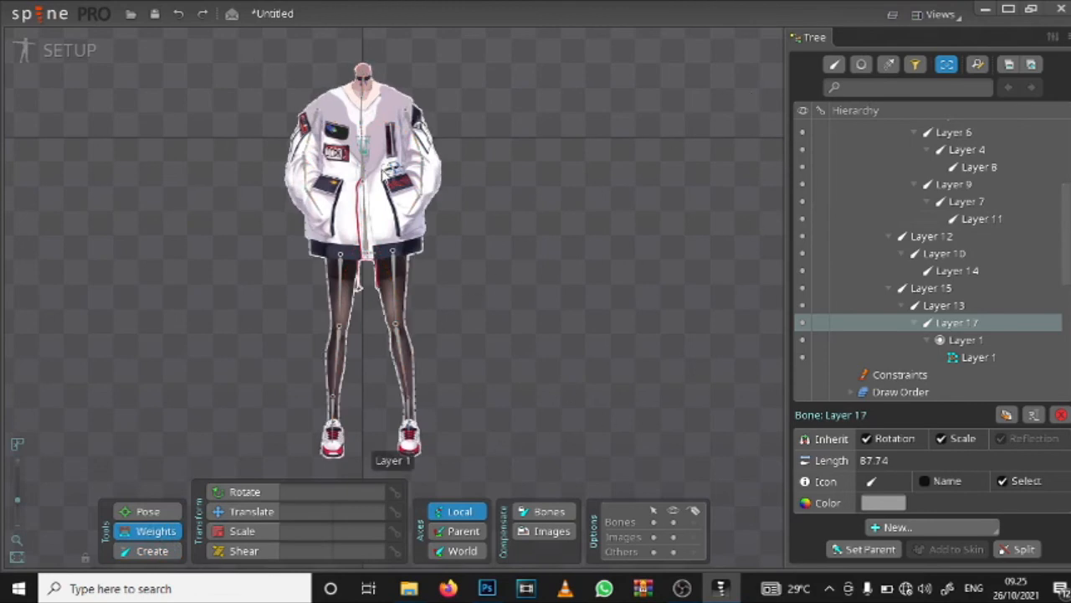
left_click(384, 174)
left_click(659, 526)
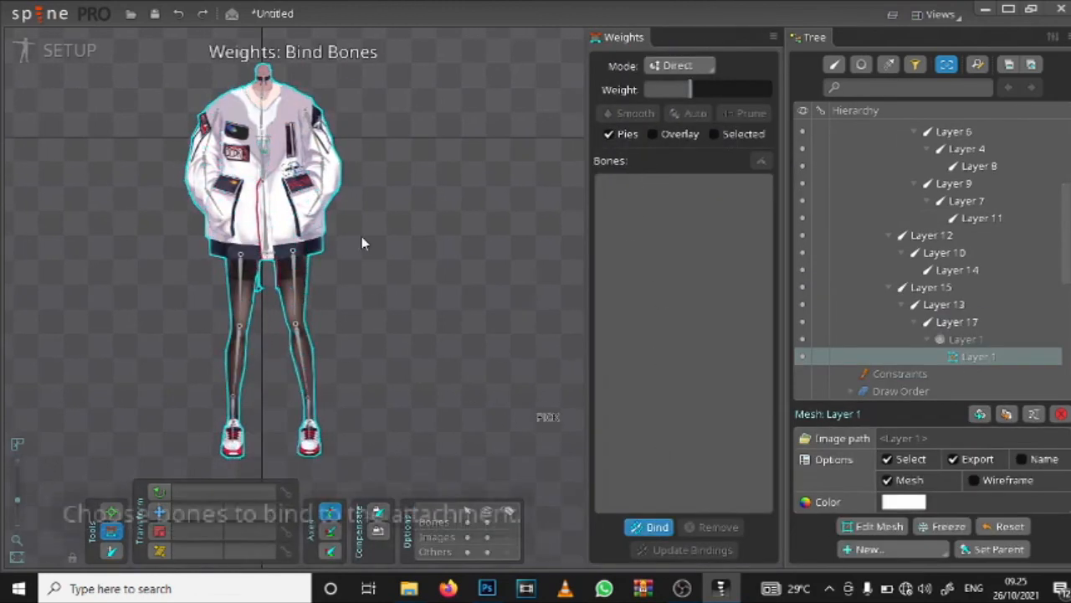
left_click(213, 130)
left_click(276, 122)
left_click(312, 135)
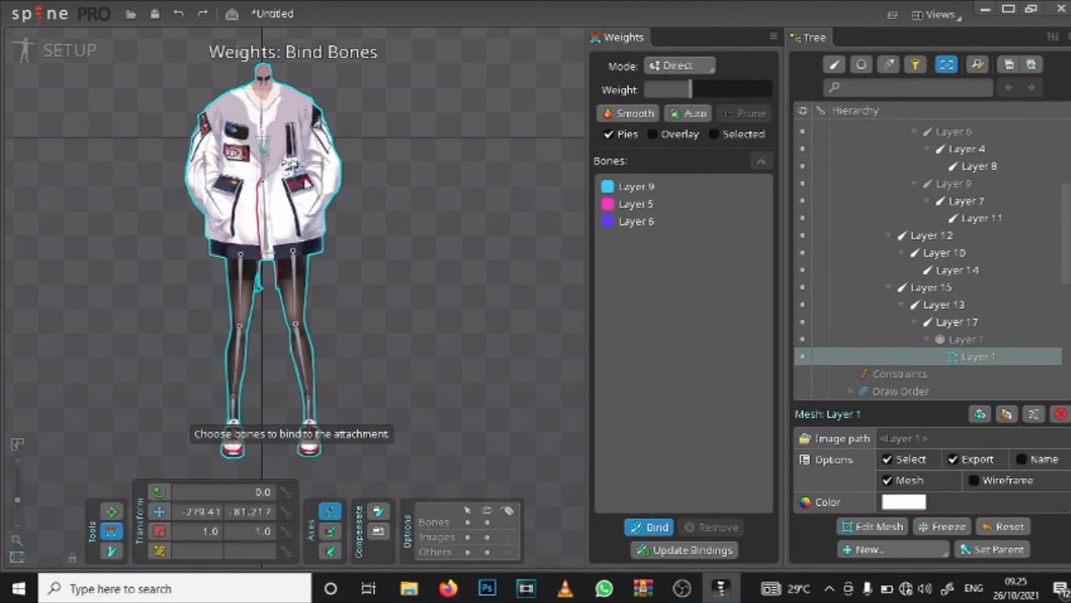
left_click(266, 177)
left_click(316, 176)
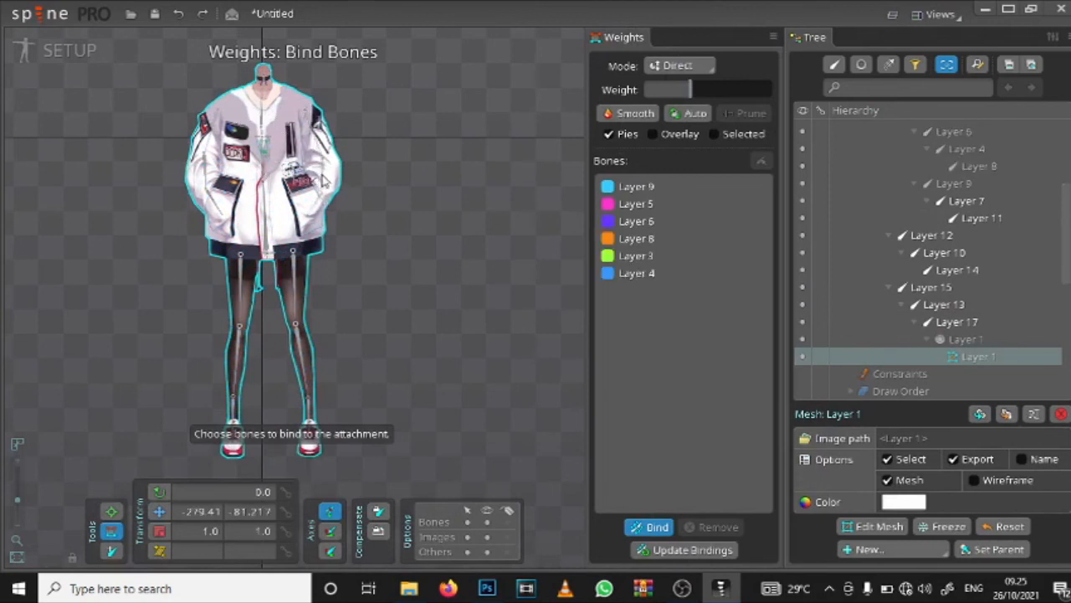
left_click(208, 179)
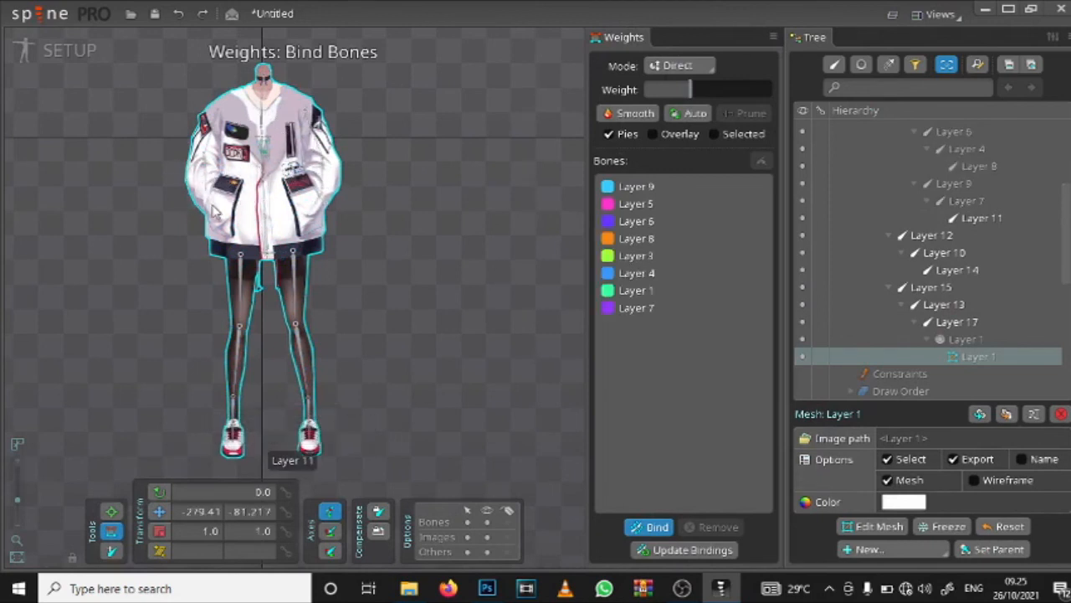
left_click(214, 210)
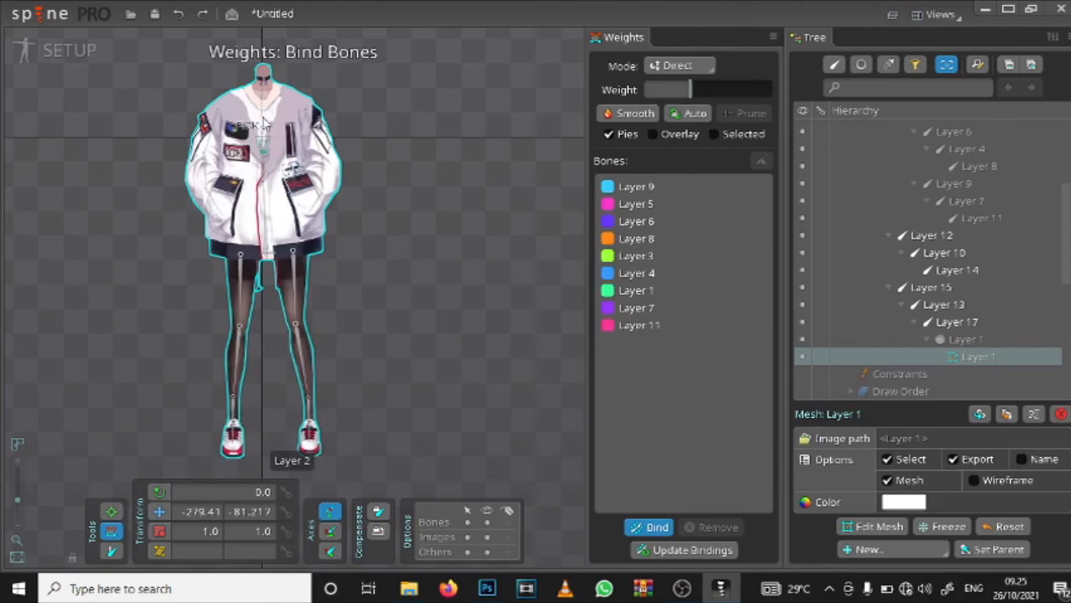
Step: Add leg bones Layer 12, 10, 14, 15, 13 and 17 to the body mesh's binding and finish it so weights are calculated
scroll(262, 153, "up", 5)
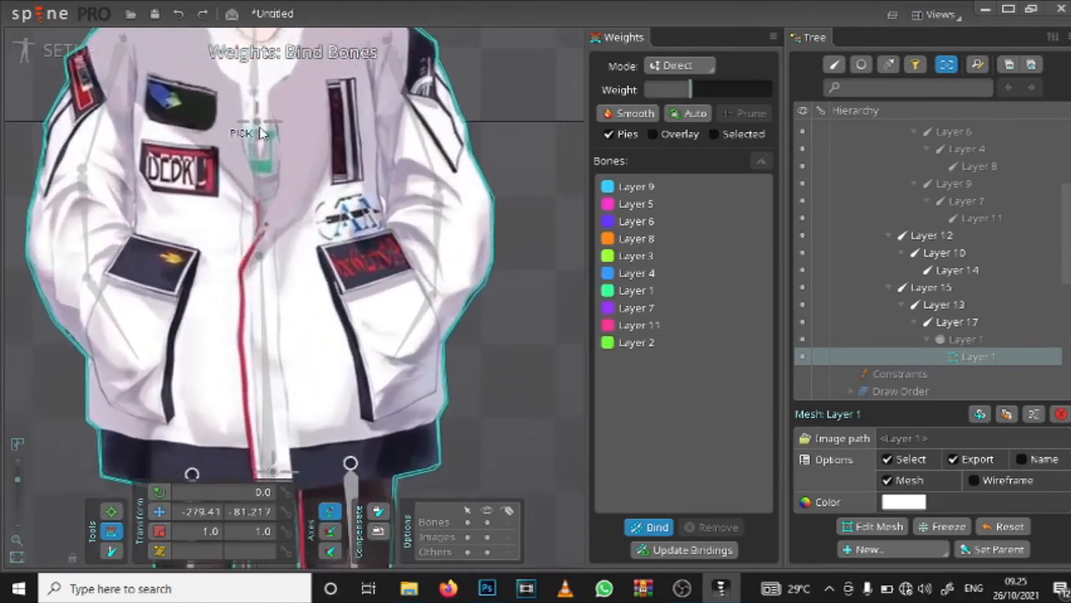
scroll(284, 452, "down", 3)
left_click_drag(281, 352, 325, 156)
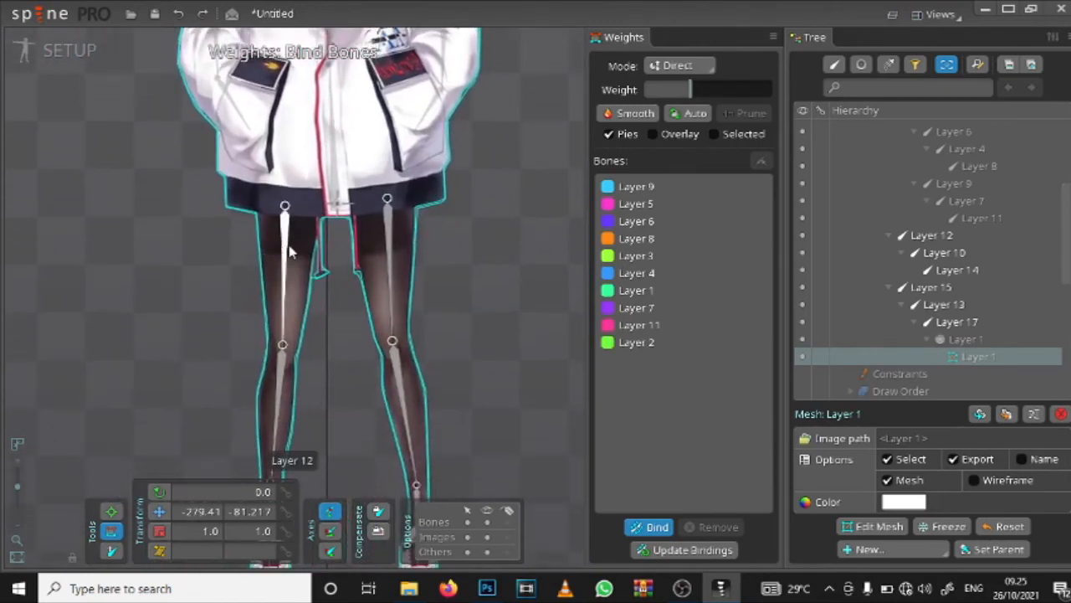
left_click(290, 248)
left_click(393, 241)
left_click_drag(382, 255, 355, 428)
left_click(412, 99)
left_click(301, 156)
left_click(290, 251)
left_click(434, 252)
left_click(645, 528)
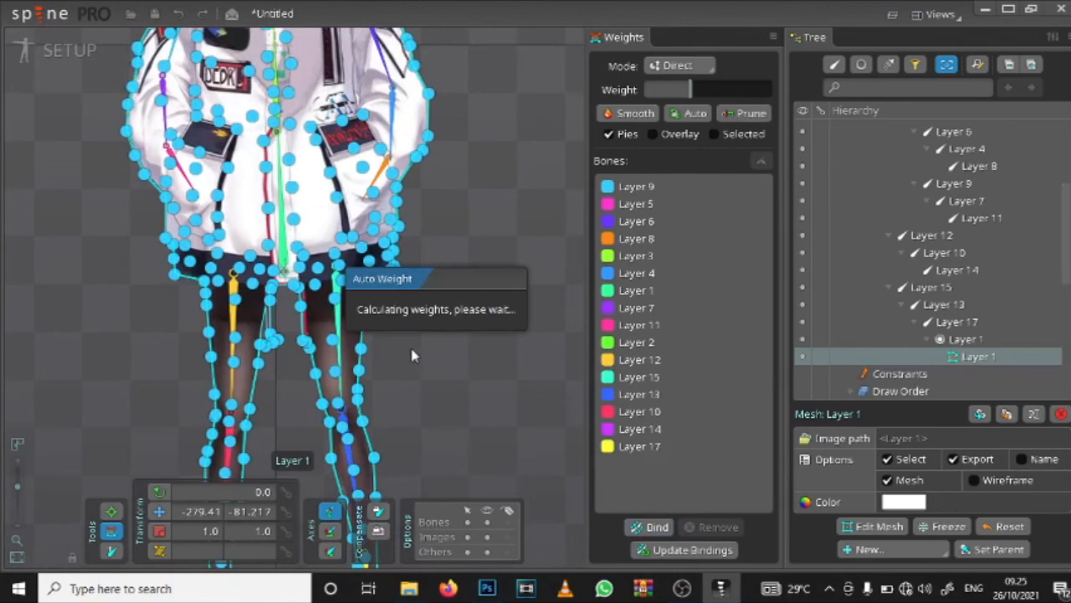
Step: Draw a horizontal collar bone about 50 long from the neckline toward the character's left shoulder, parented to spine bone Layer 2
left_click_drag(409, 135, 416, 342)
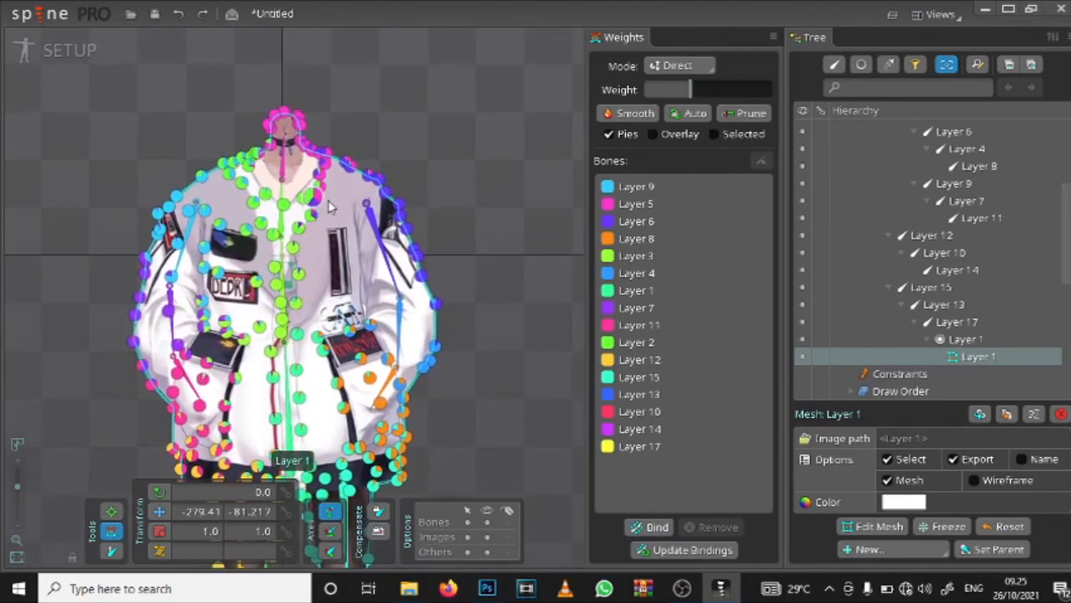
scroll(329, 205, "up", 3)
scroll(329, 205, "up", 2)
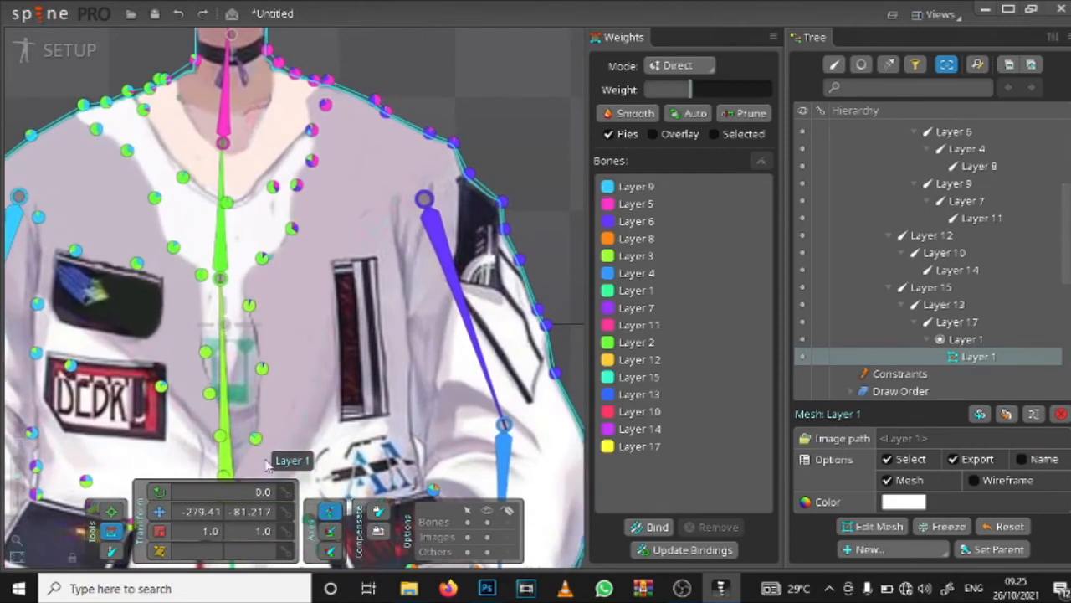
left_click(112, 551)
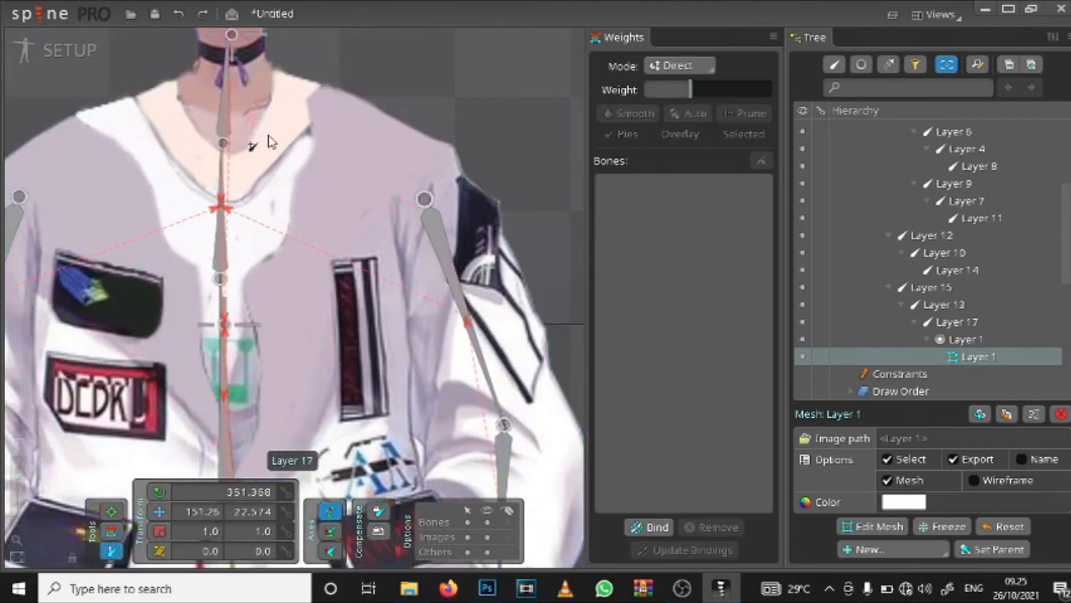
left_click_drag(264, 131, 362, 132)
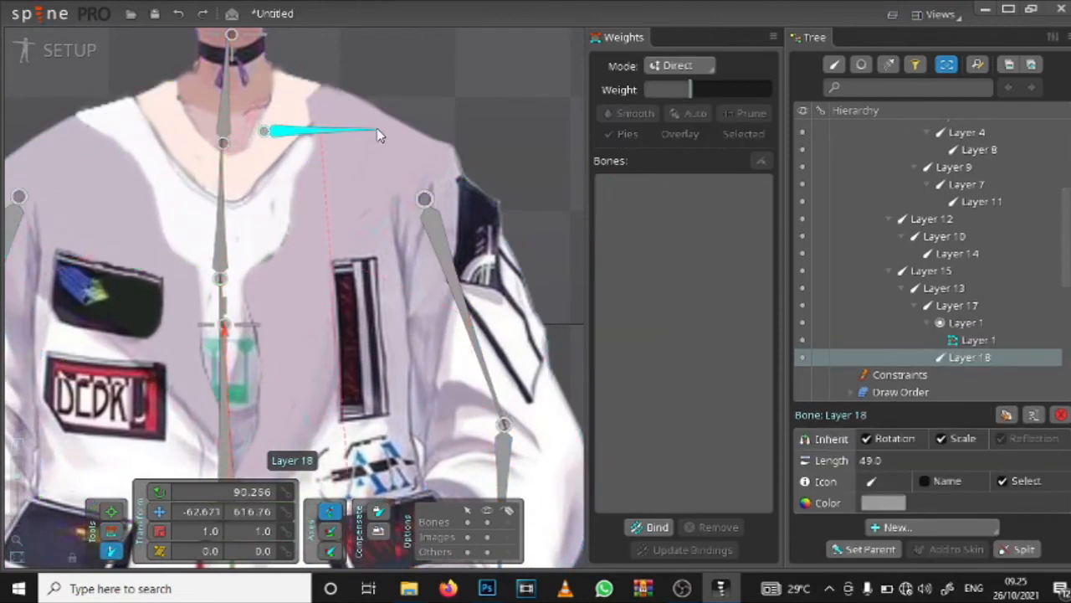
key("ctrl+z")
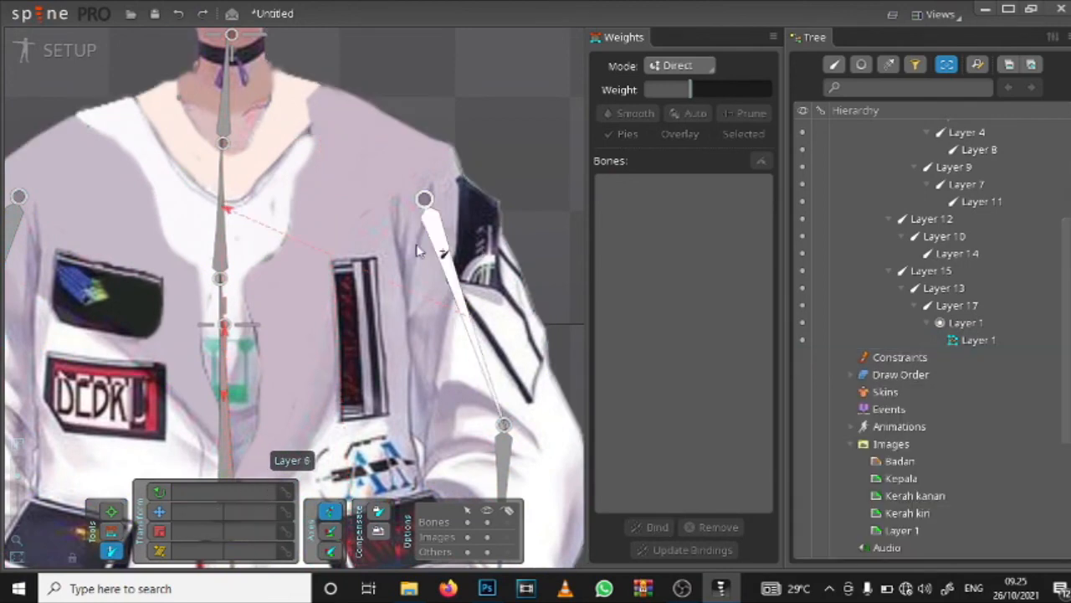
left_click(218, 243)
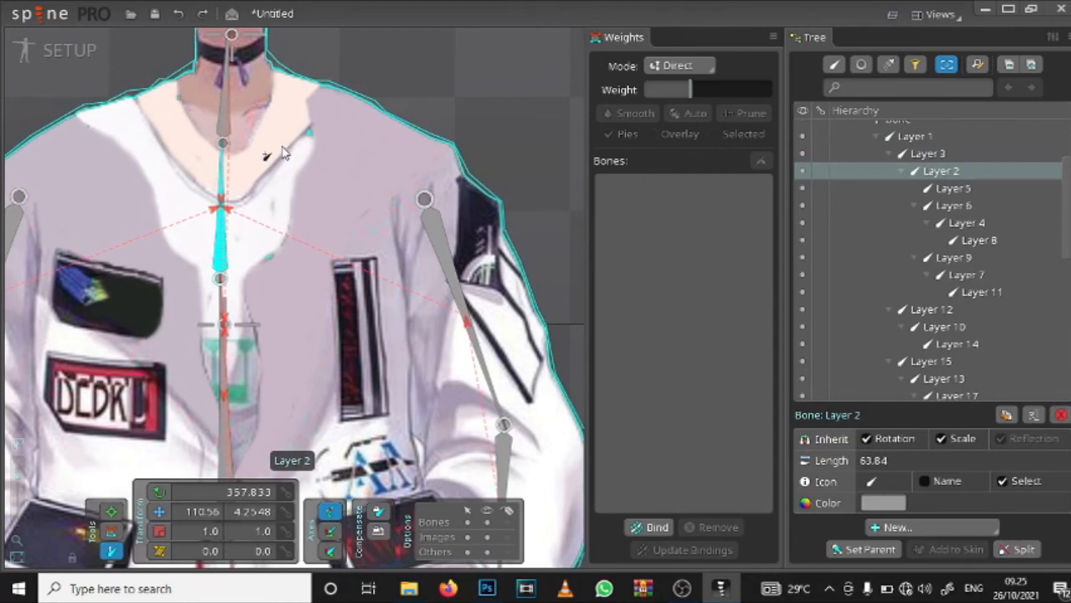
left_click_drag(283, 148, 378, 152)
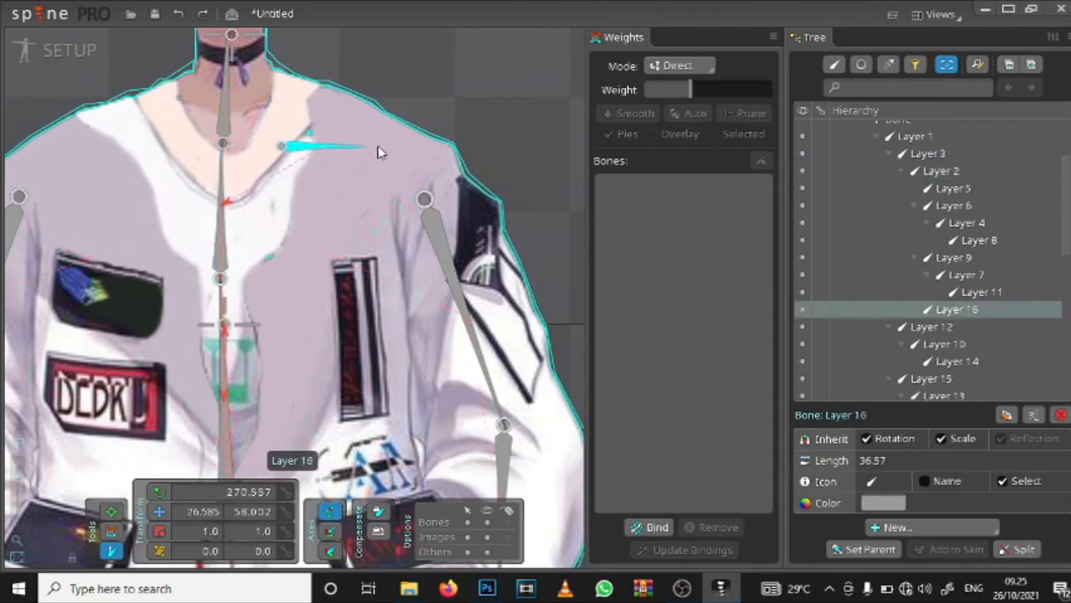
Step: Draw a matching collar bone about 52 long toward the character's right shoulder, also parented to spine bone Layer 2
left_click(222, 241, "ctrl")
left_click(224, 237)
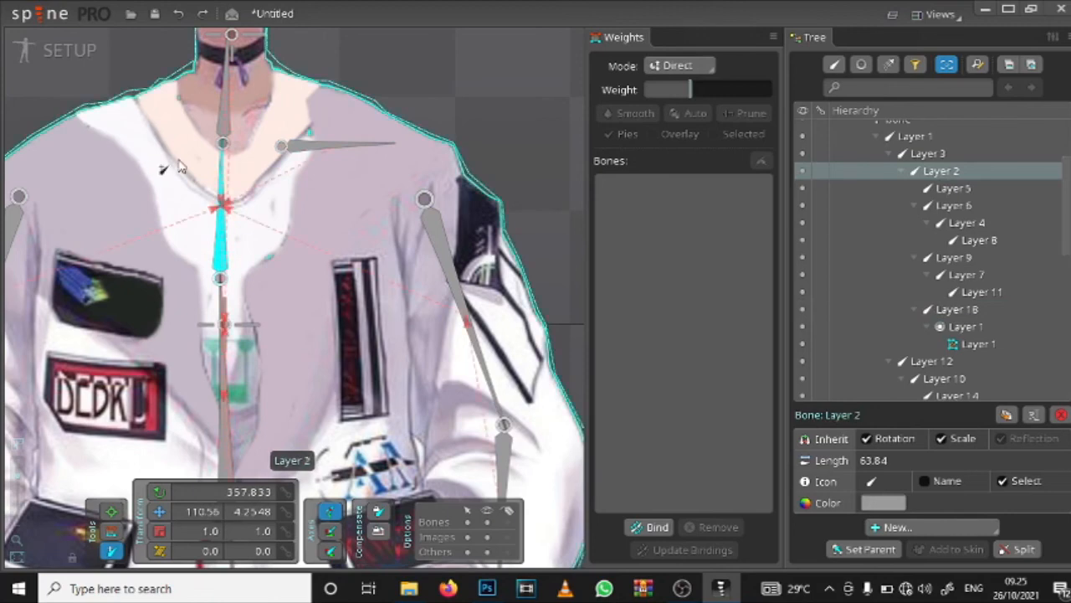
left_click_drag(177, 145, 57, 142)
scroll(101, 160, "down", 3)
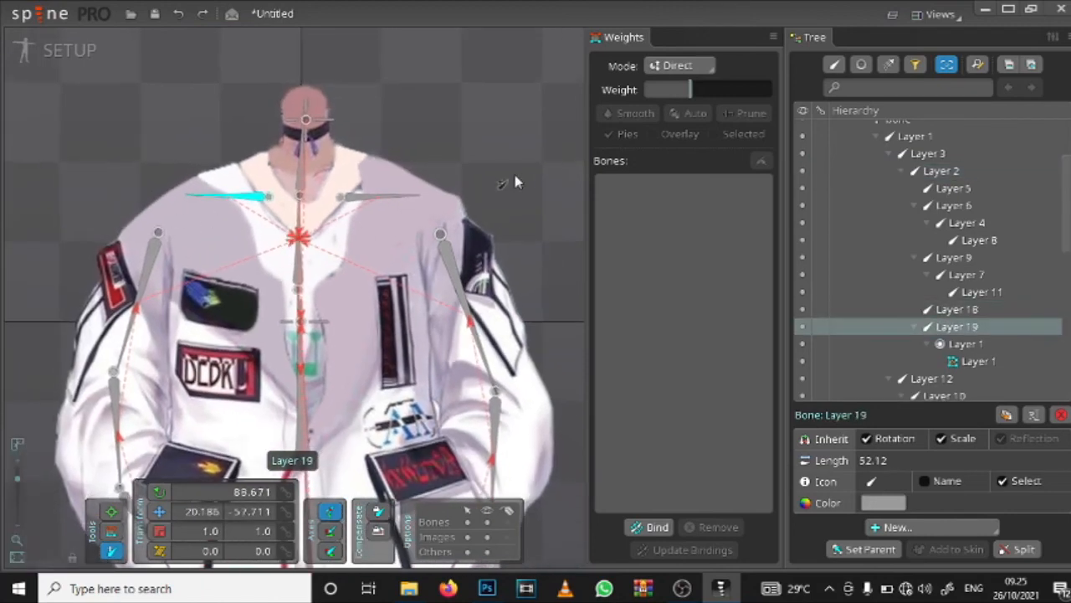
Step: Bind the Layer 19 collar bone on the character's right side to the Layer 1 body mesh
left_click(651, 526)
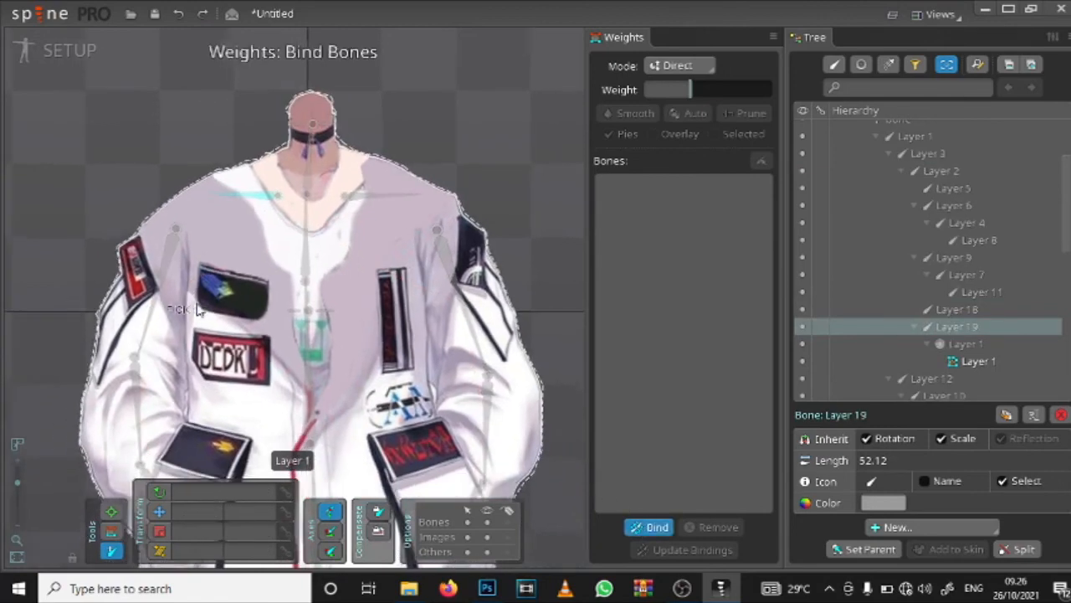
scroll(360, 272, "down", 2)
key("Escape")
scroll(314, 243, "up", 3)
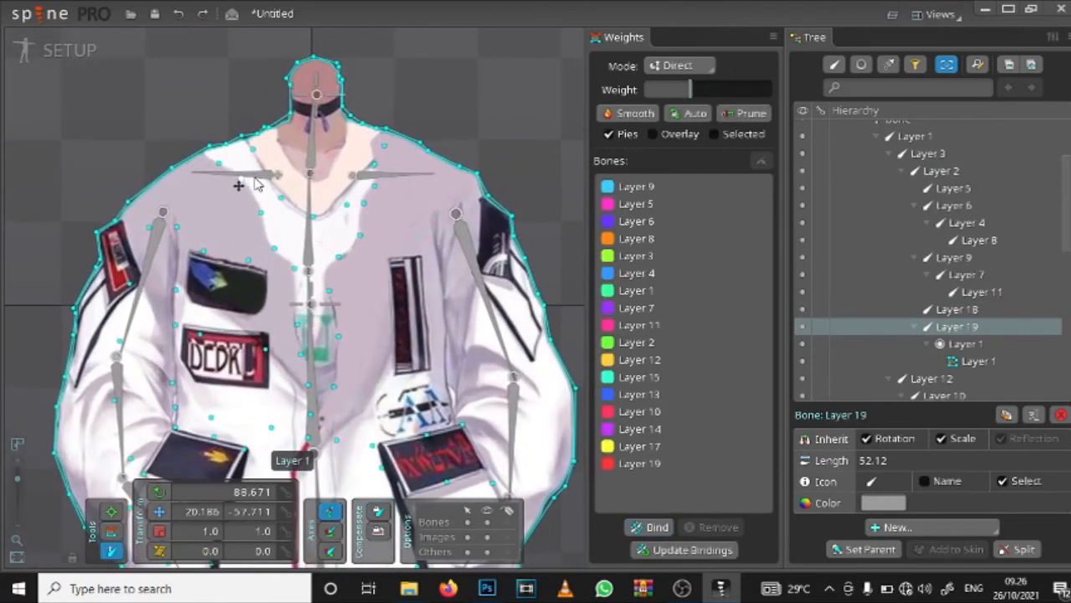
left_click(242, 180)
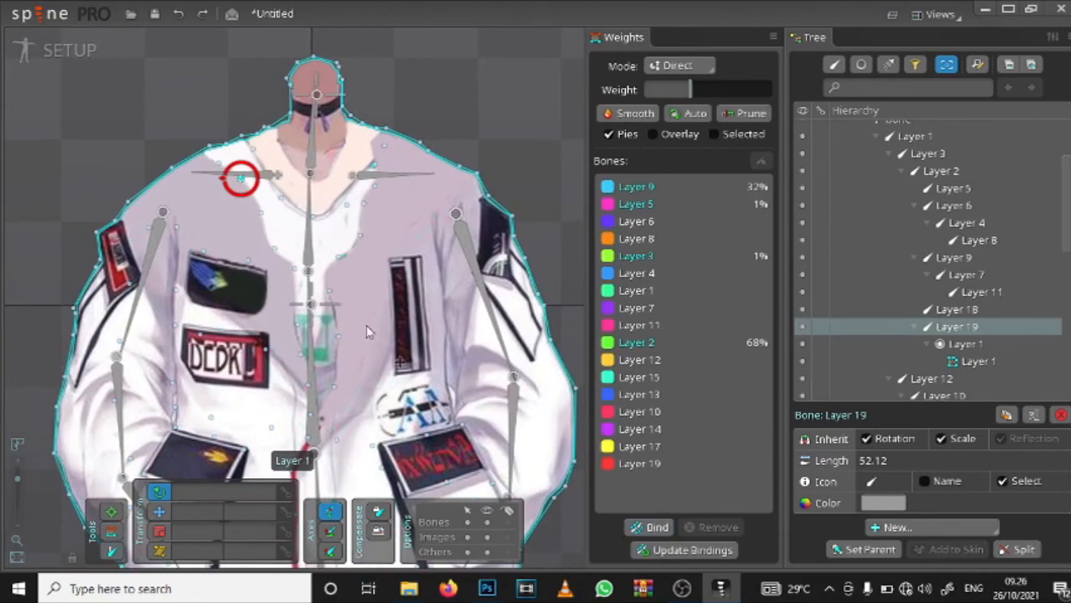
left_click(330, 291)
left_click(311, 308)
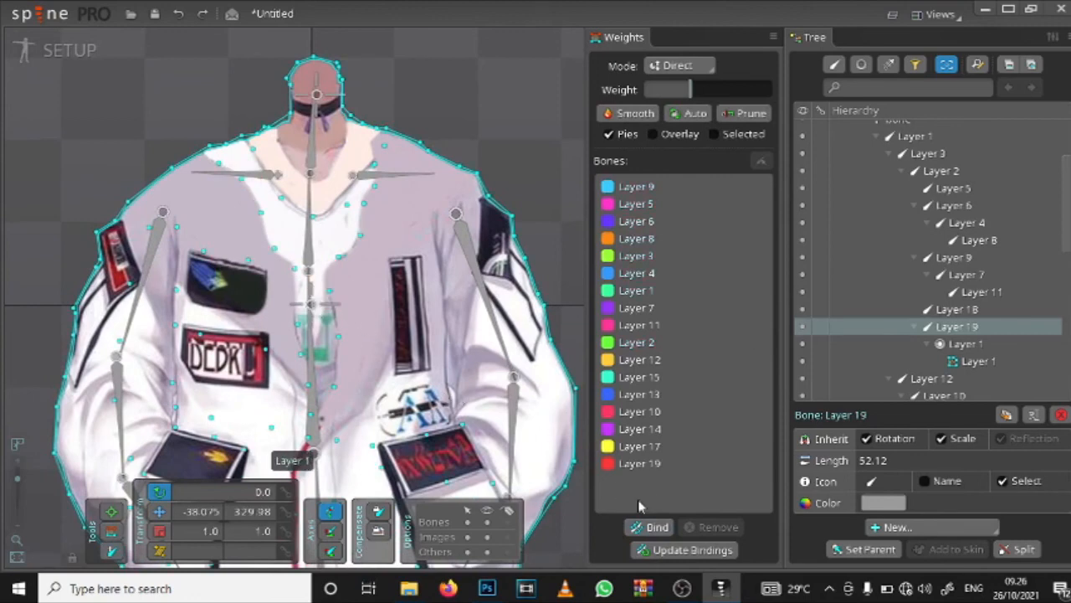
Step: Bind the Layer 18 collar bone on the character's left side to the Layer 1 body mesh
left_click(653, 526)
left_click(331, 184)
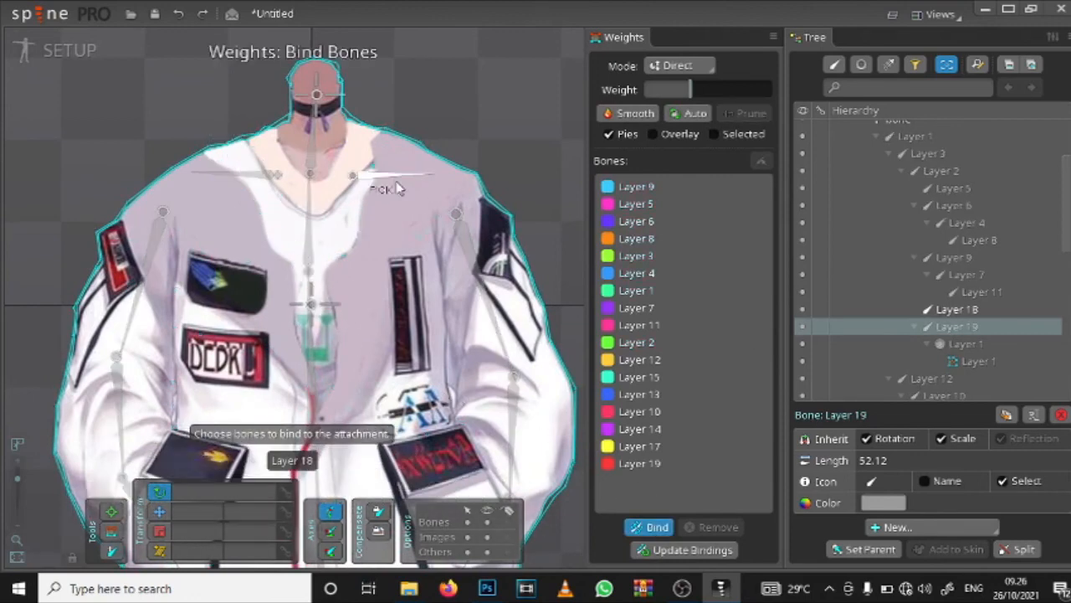
left_click(657, 527)
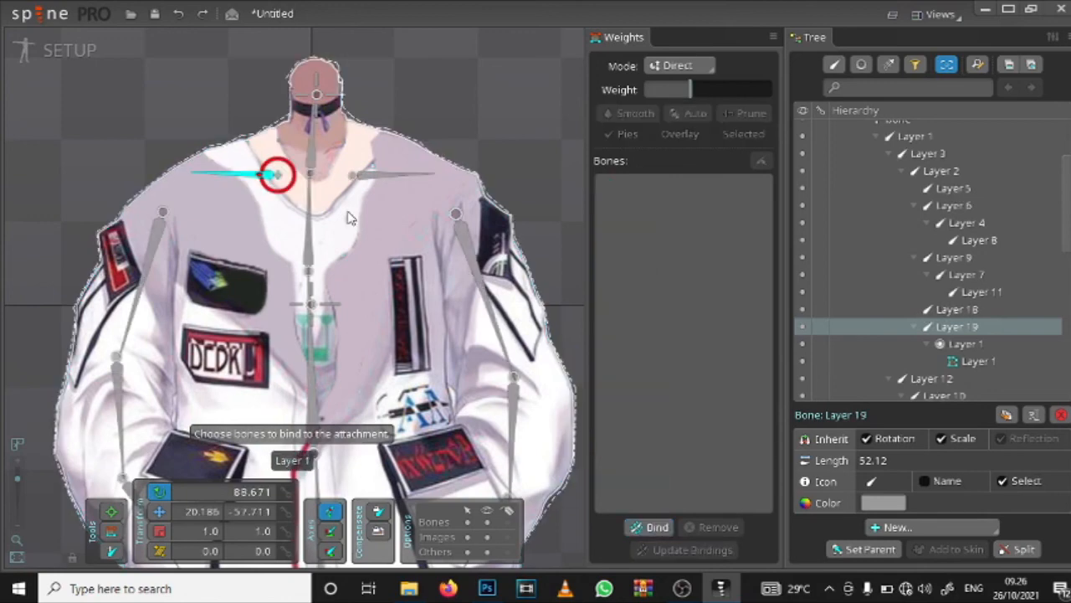
left_click(384, 238)
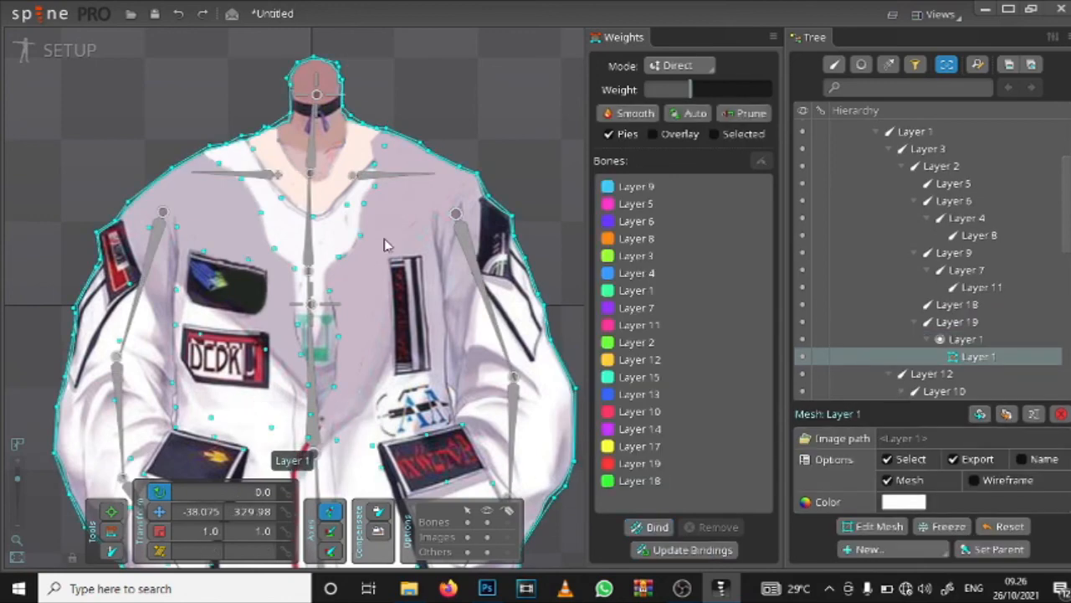
left_click(655, 528)
scroll(438, 240, "down", 2)
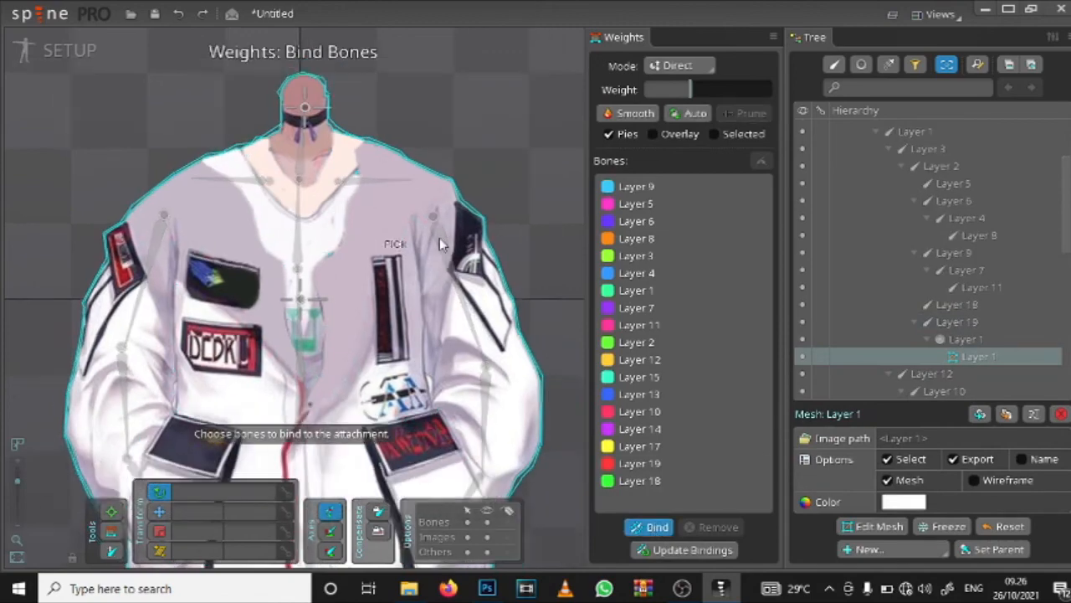
scroll(238, 201, "up", 4)
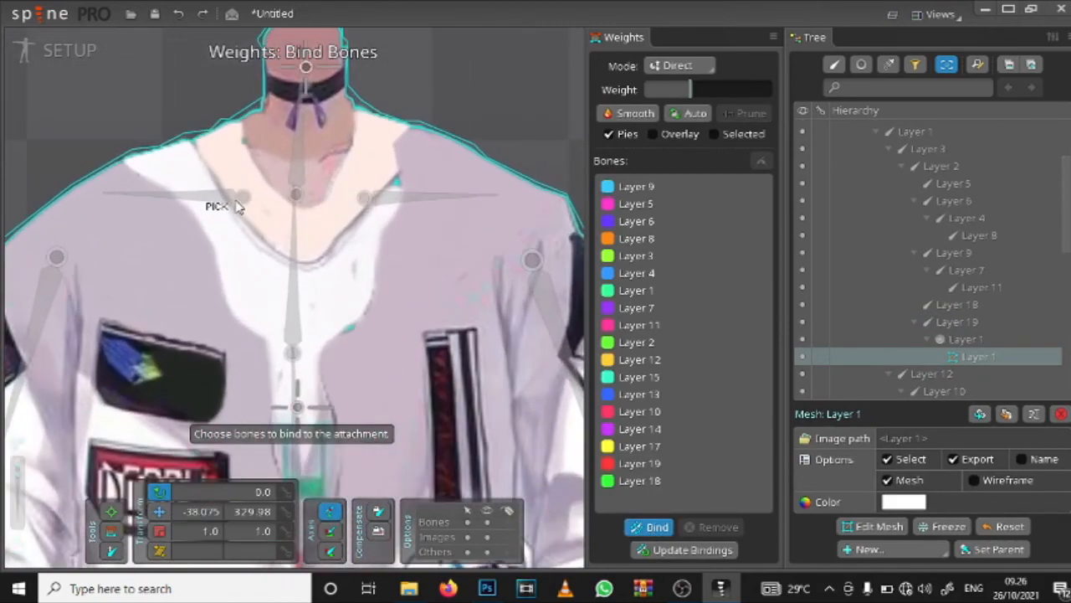
Step: Try rotating the Layer 19 collar bone in pose mode, and undo the change
left_click(110, 511)
scroll(299, 194, "down", 1)
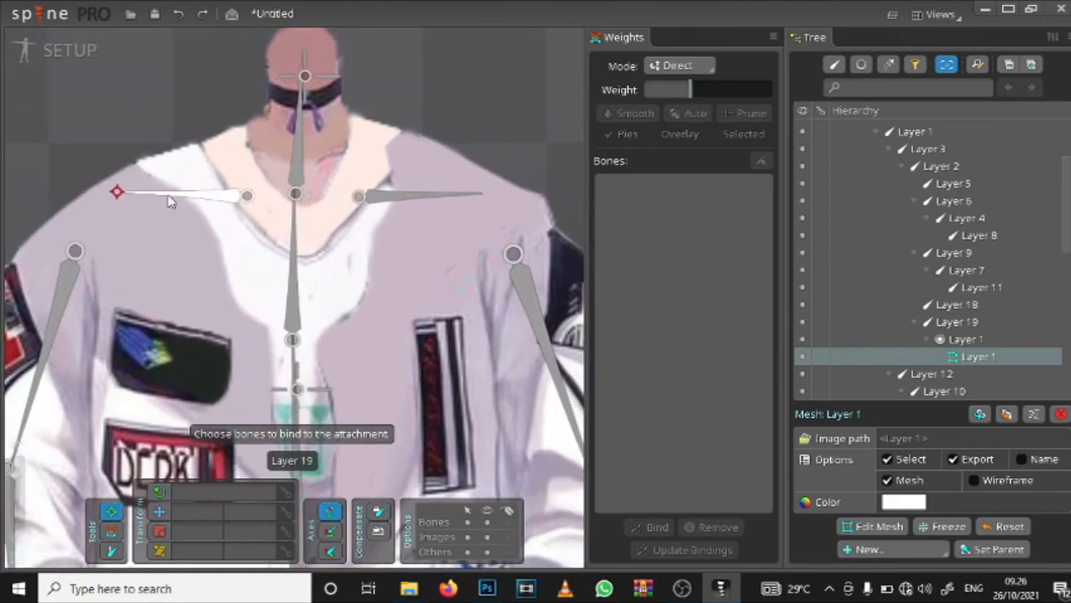
left_click_drag(122, 193, 121, 172)
key("ctrl+z")
key("ctrl+z")
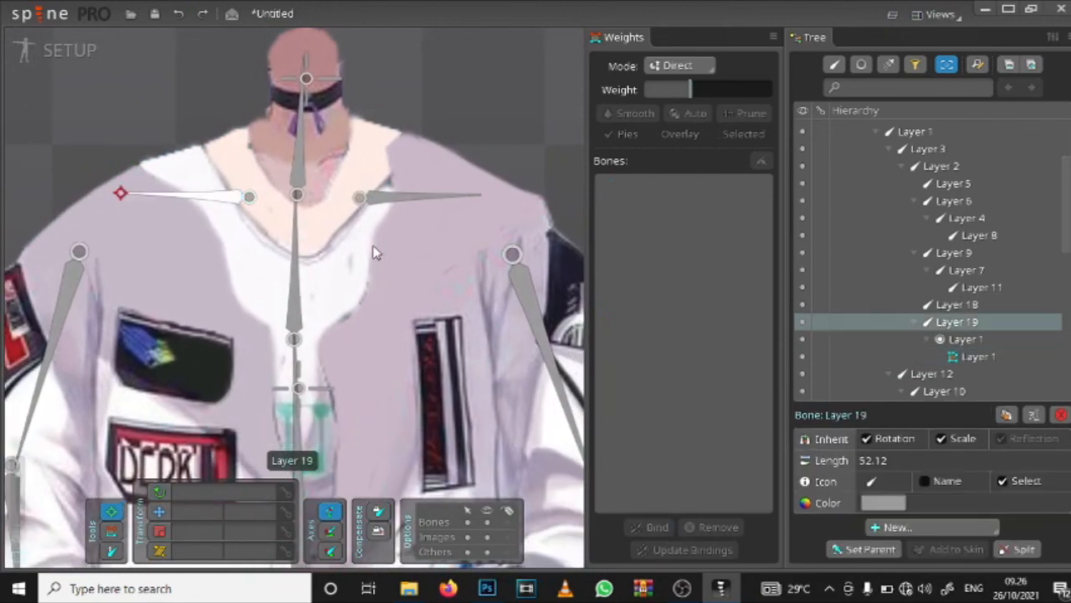
scroll(368, 256, "down", 3)
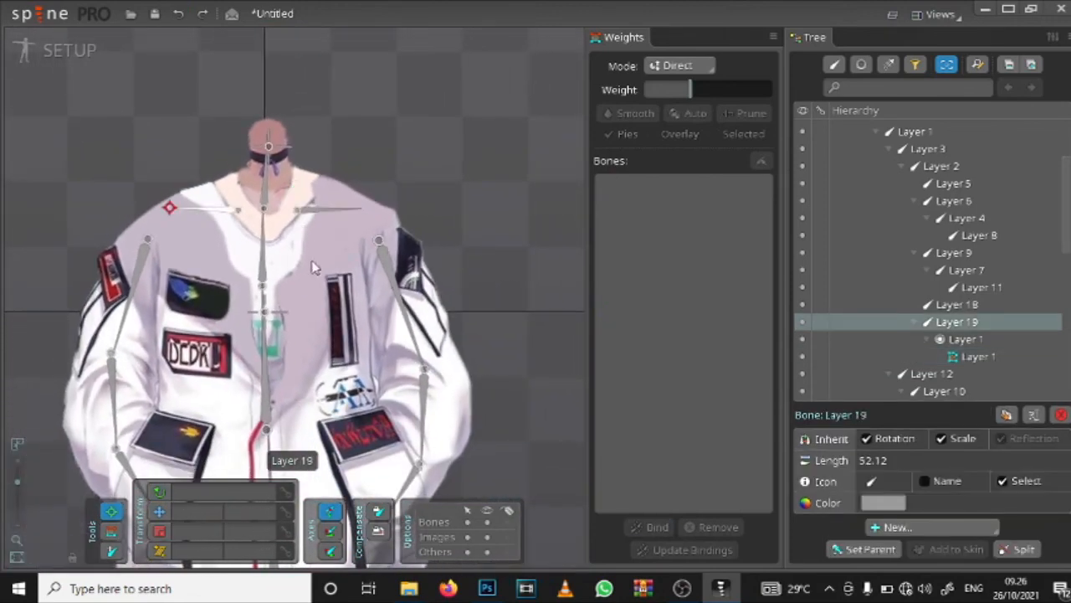
scroll(275, 184, "down", 2)
left_click(267, 209)
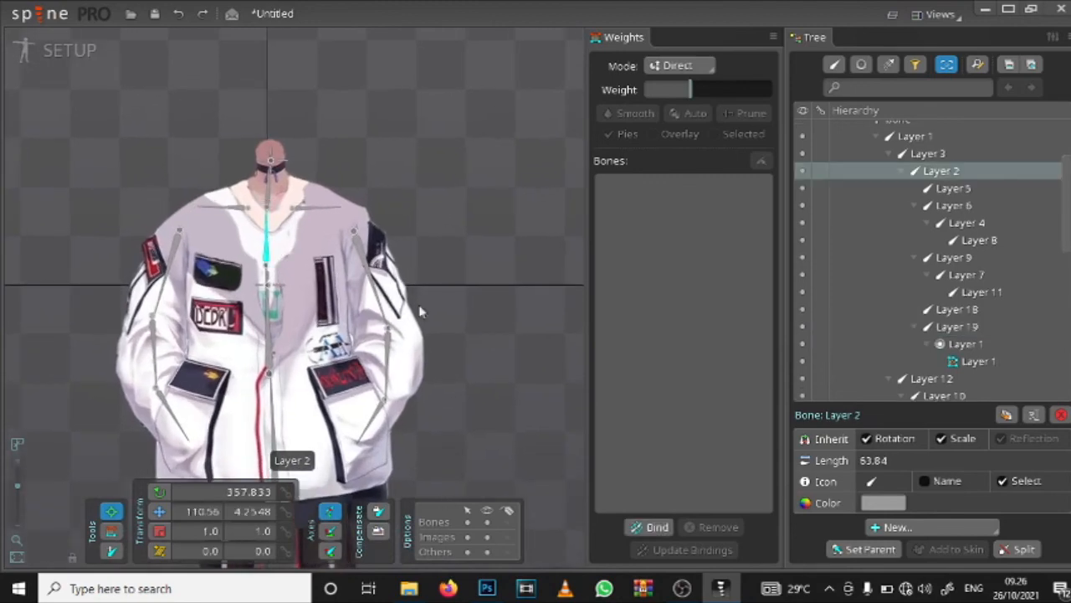
key("space")
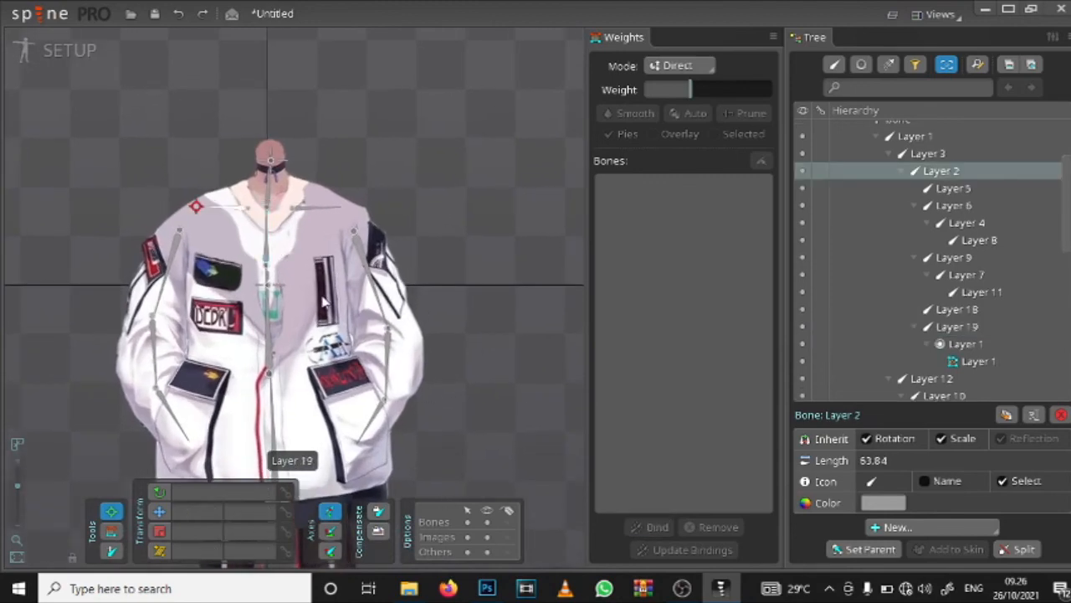
Step: Remove every bound bone, Layer 9 through Layer 18 in the weights list, from the Layer 1 body mesh
left_click(108, 530)
scroll(320, 229, "up", 4)
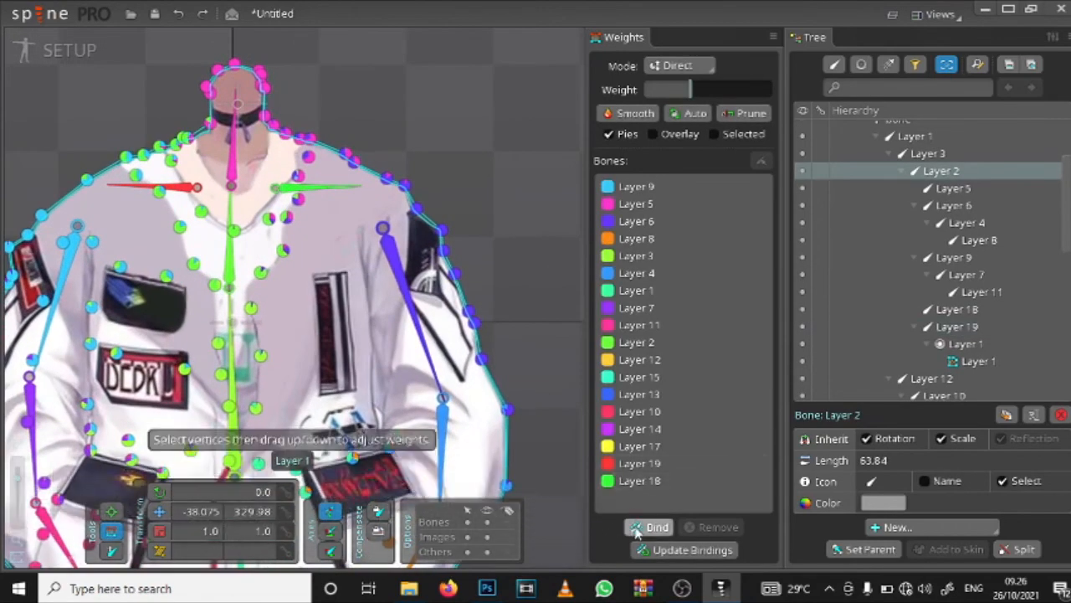
left_click(637, 529)
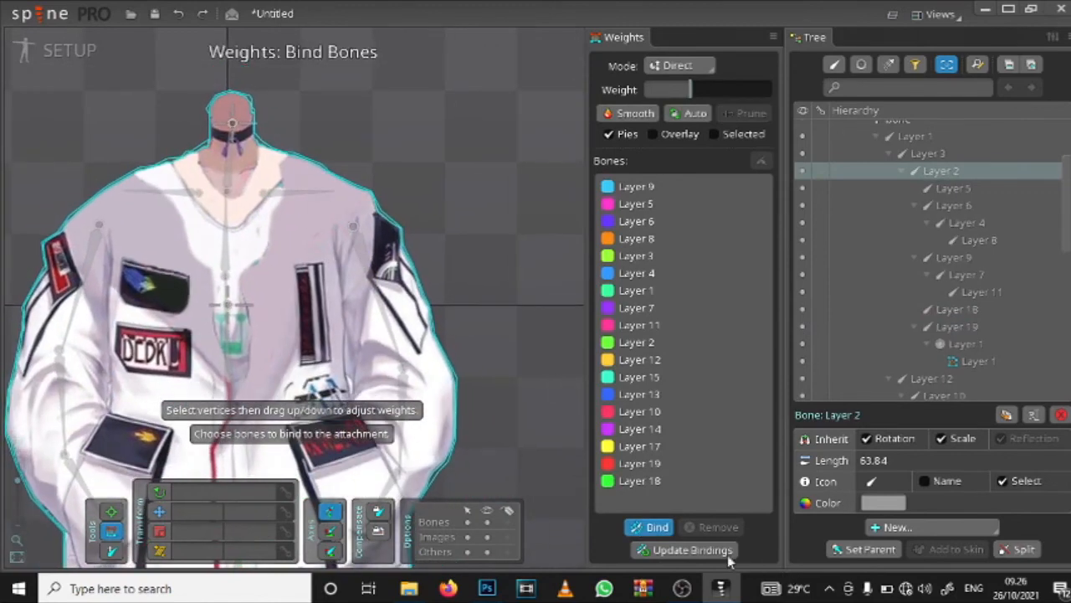
left_click(641, 529)
left_click(292, 313)
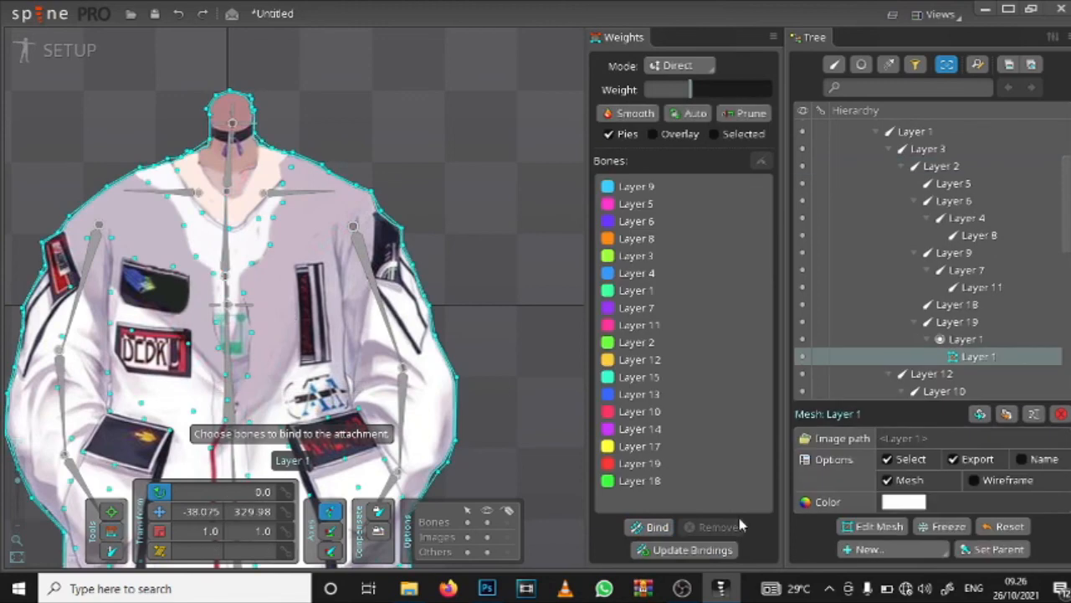
left_click(640, 480)
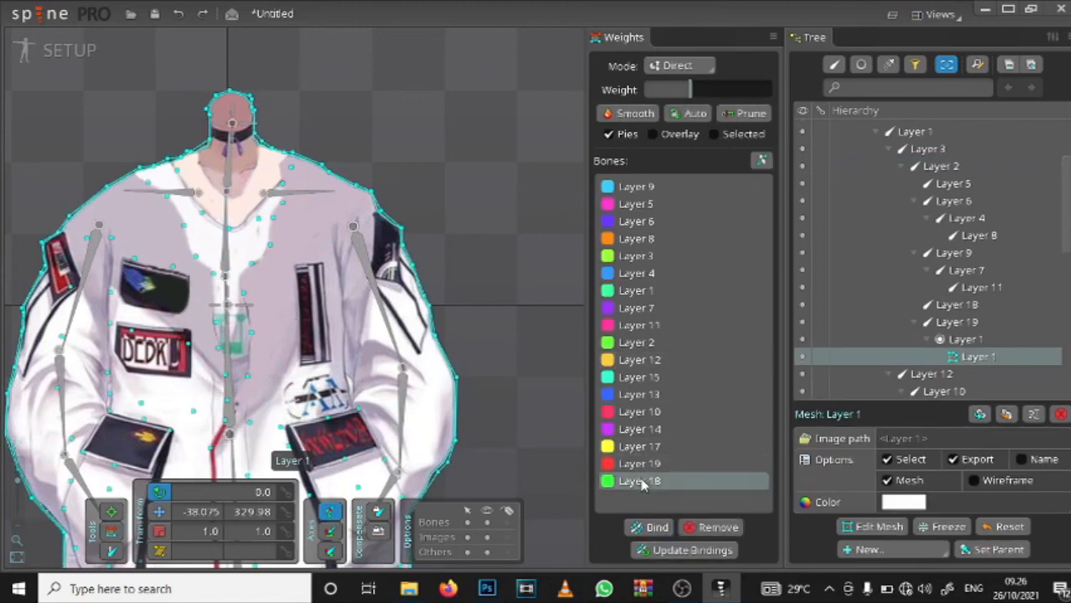
left_click(644, 187, "shift")
left_click(718, 527)
Step: Choose the collar, spine, neck and arm bones to bind to the Layer 1 body mesh, starting with collar bones Layer 18 and Layer 19
scroll(256, 200, "down", 3)
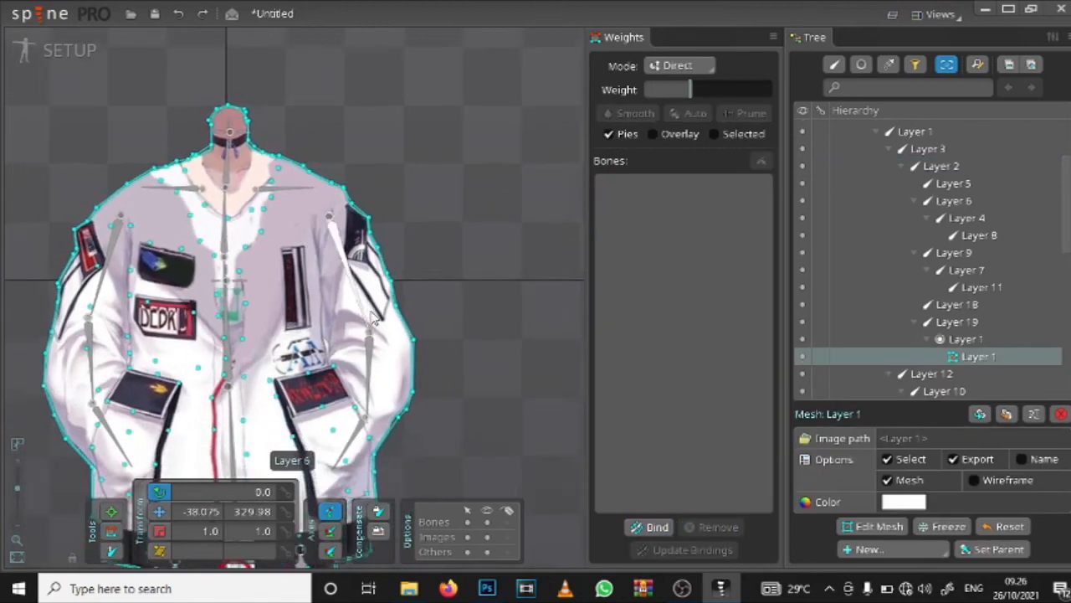
left_click(657, 527)
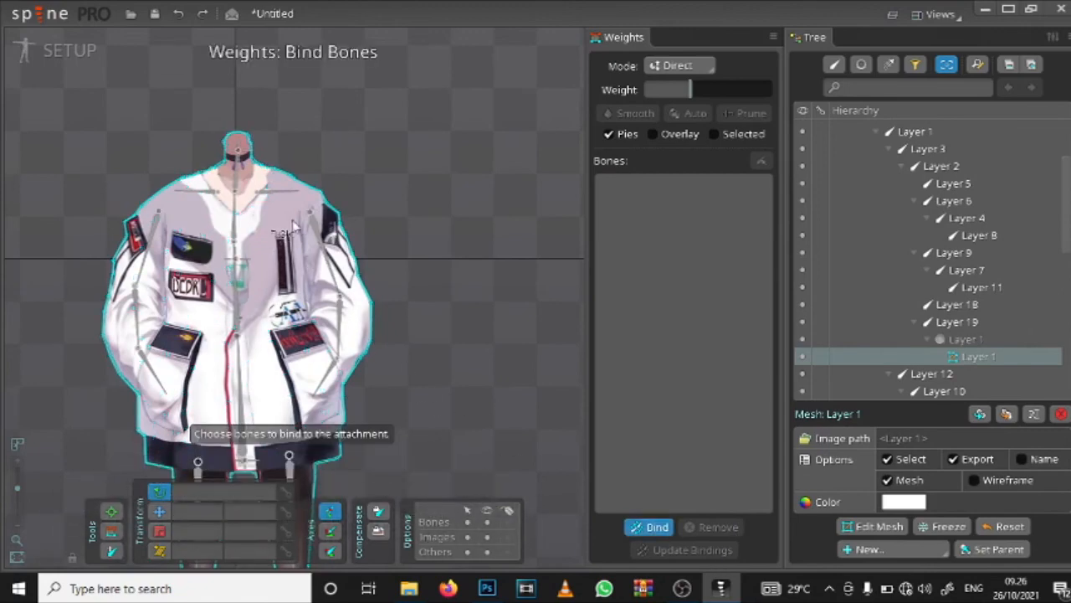
left_click(276, 201)
left_click(244, 217)
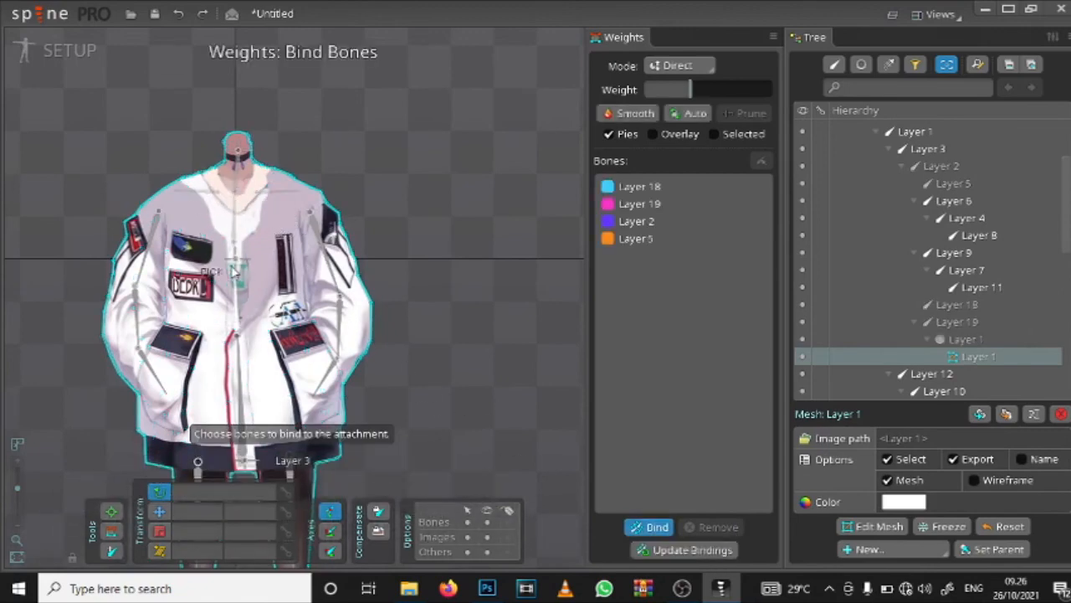
left_click(147, 248)
left_click(137, 318)
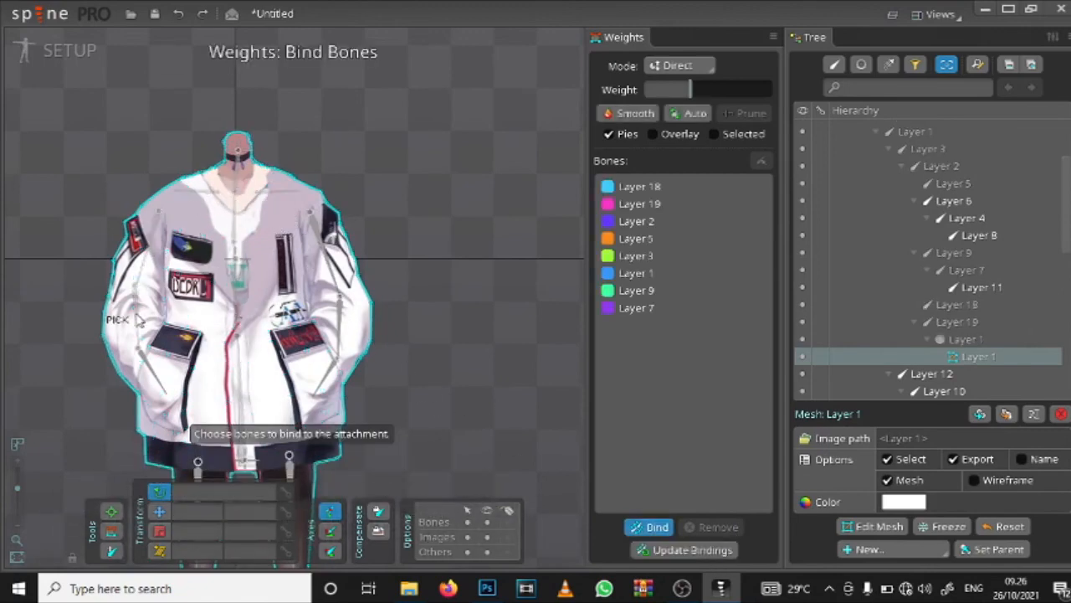
left_click(343, 355)
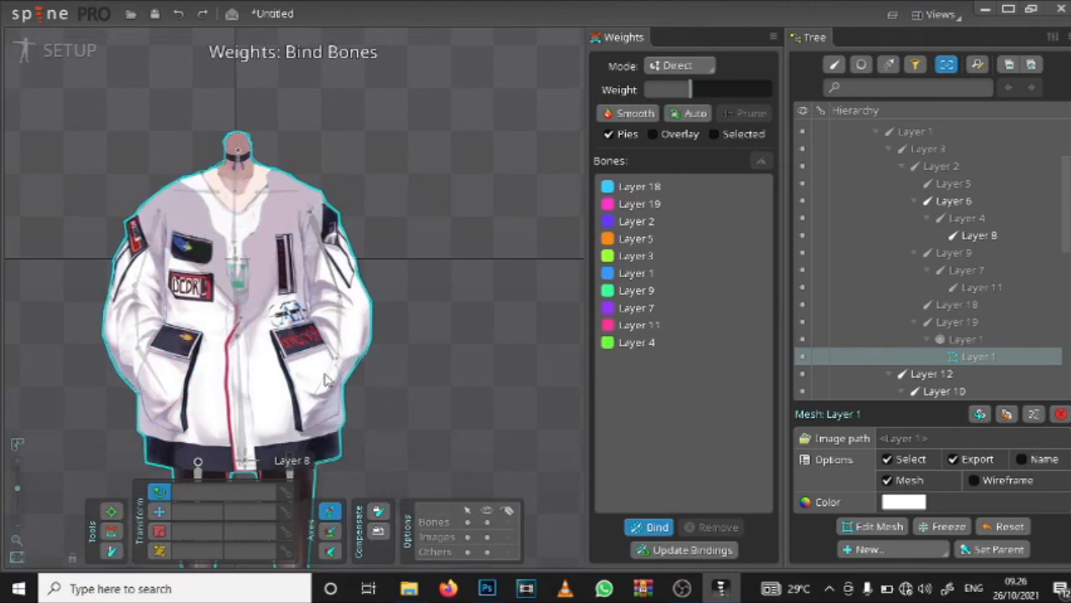
left_click(339, 267)
Step: Add the thigh, shin and foot bones of both legs to the body mesh binding: Layer 15, 12, 10, 13, 17 and 14
left_click_drag(316, 328, 329, 127)
left_click(306, 268)
left_click(217, 302)
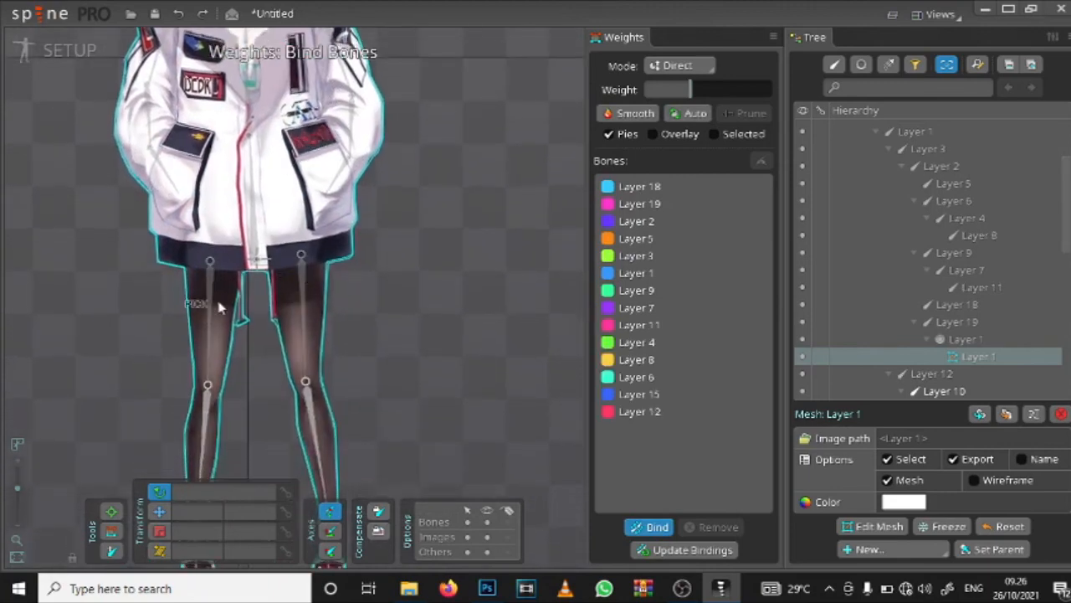
left_click_drag(229, 315, 256, 104)
left_click(235, 218)
left_click(347, 226)
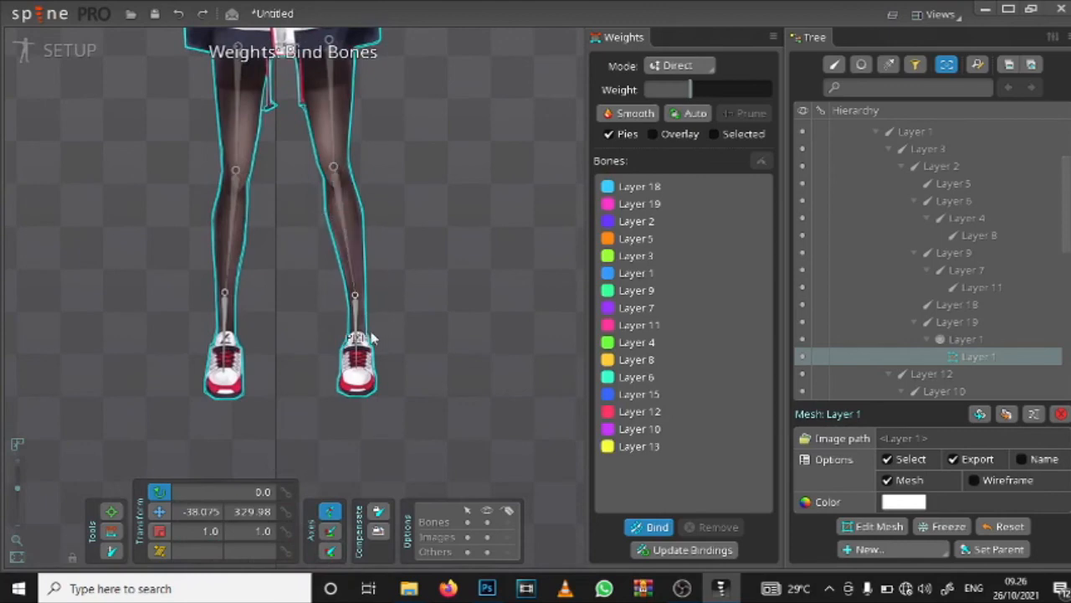
left_click(366, 334)
left_click(232, 326)
Step: Check the torso for unbound bones and finish the binding so weights are calculated automatically
left_click_drag(304, 169, 298, 511)
scroll(281, 174, "up", 3)
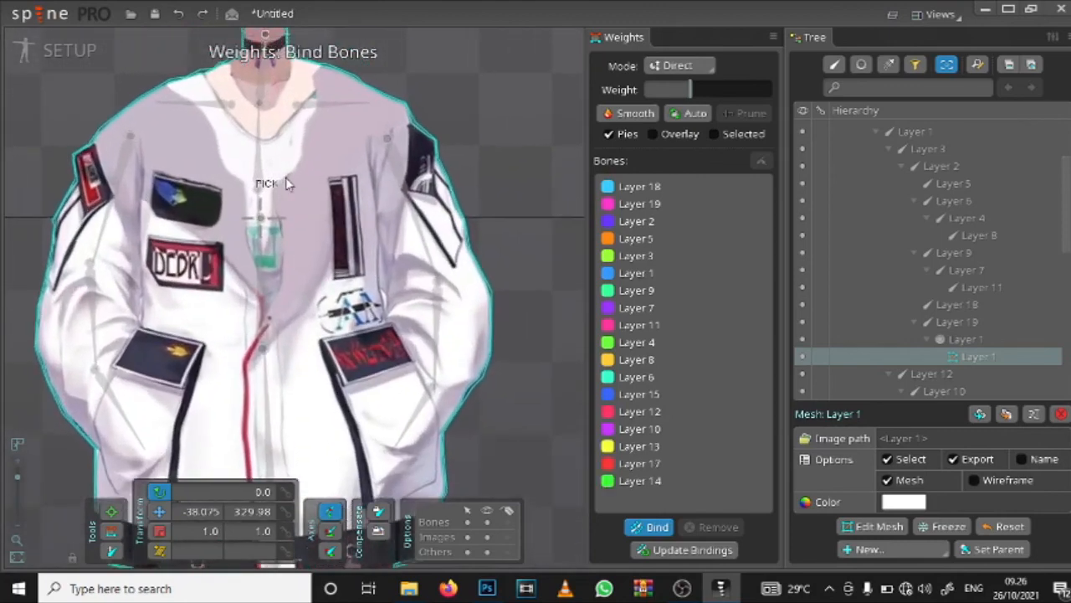
scroll(286, 184, "up", 4)
scroll(278, 241, "down", 3)
left_click_drag(315, 357, 345, 223)
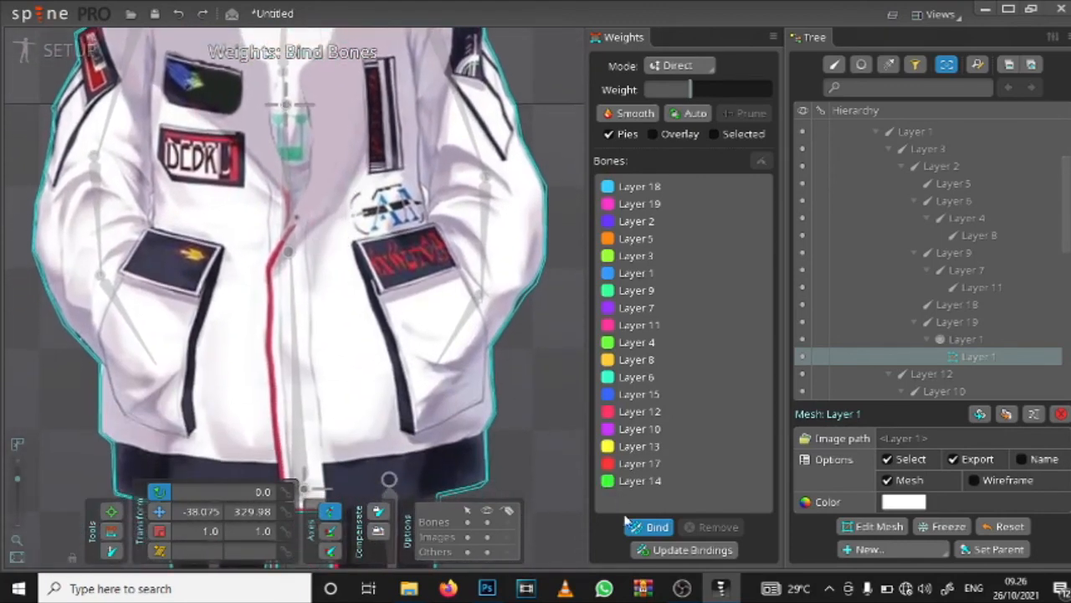
left_click(657, 527)
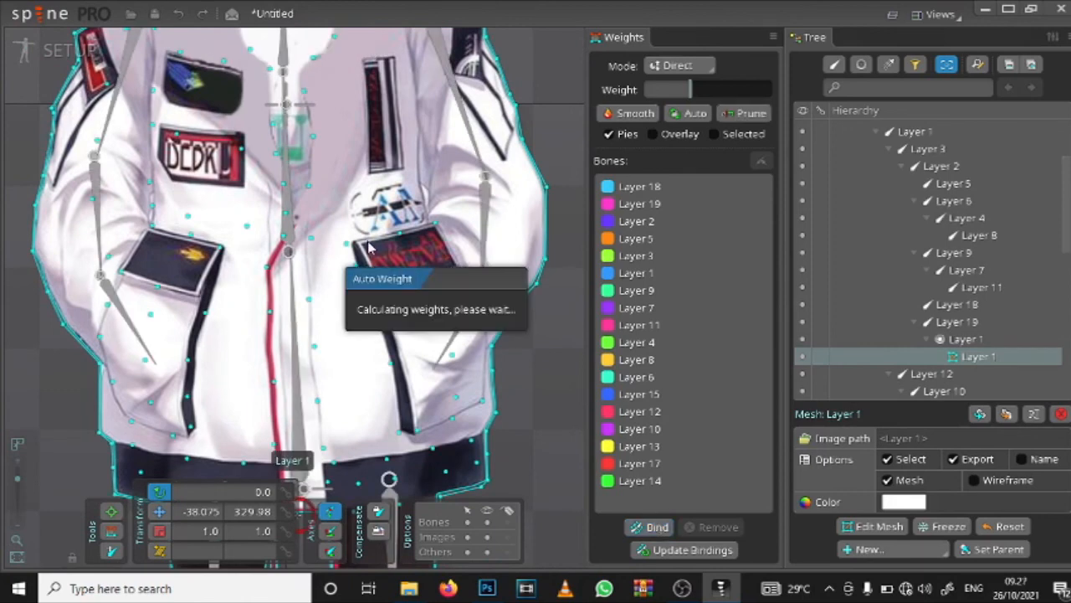
Step: Test the new weights by posing the Layer 18 and Layer 19 collar bones
left_click_drag(404, 53, 377, 249)
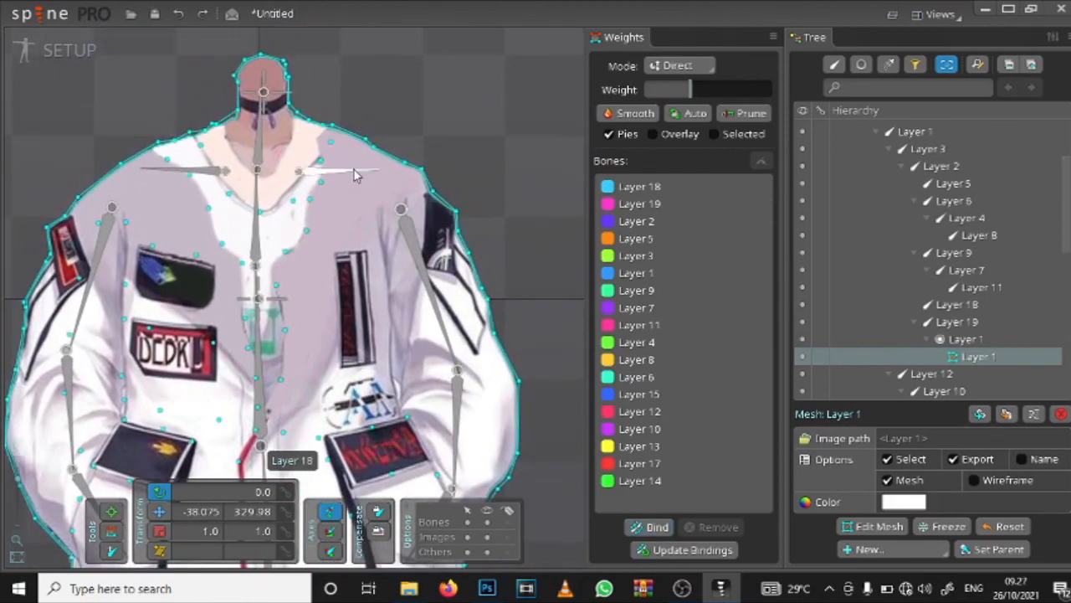
left_click(111, 509)
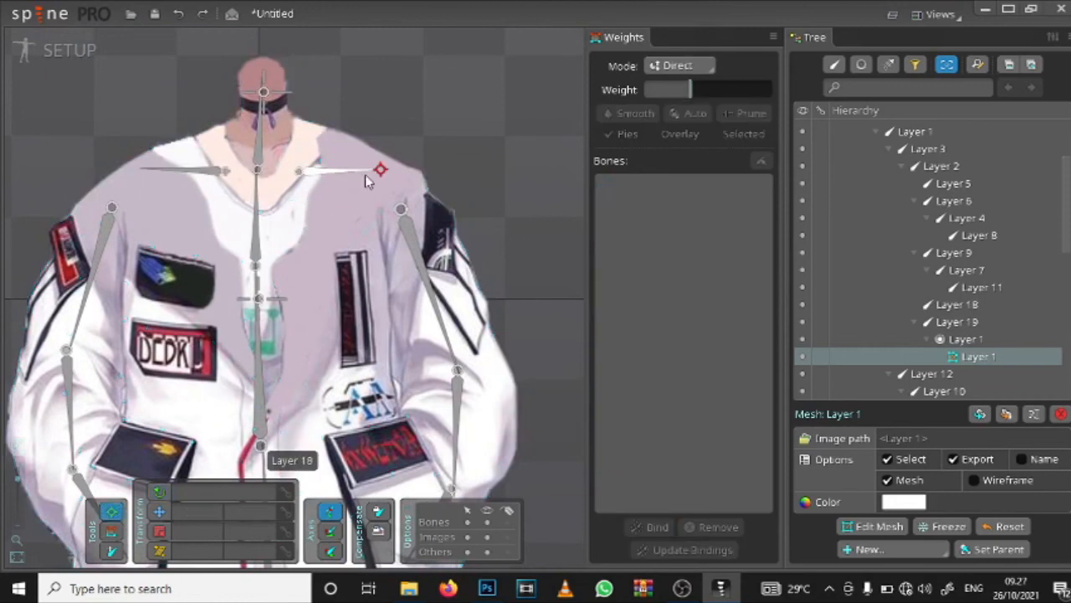
mouse_move(364, 174)
left_mouse_down()
mouse_move(384, 152)
mouse_move(383, 169)
left_mouse_up()
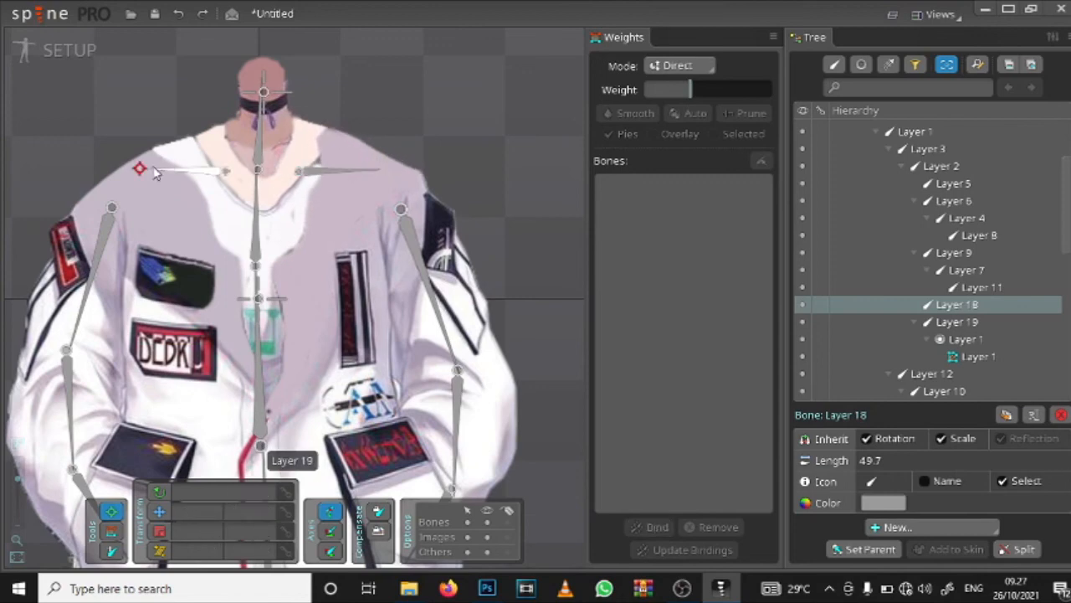
mouse_move(141, 170)
left_mouse_down()
mouse_move(160, 135)
mouse_move(142, 157)
left_mouse_up()
Step: Try posing both arms by their end bones, Layer 11 and Layer 8, and undo the pose
scroll(126, 184, "down", 6)
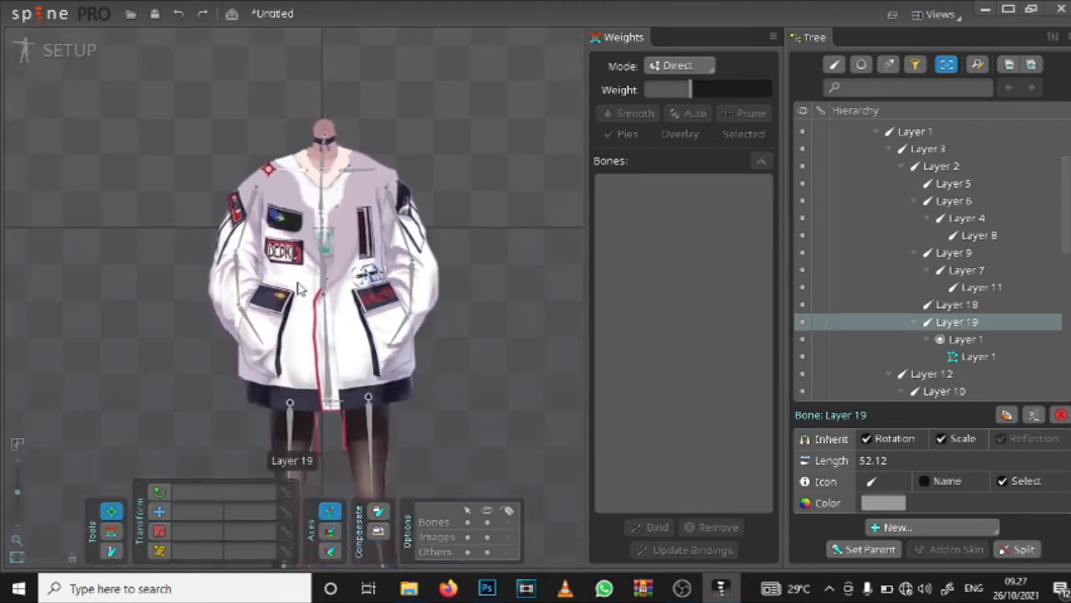
left_click_drag(261, 326, 311, 350)
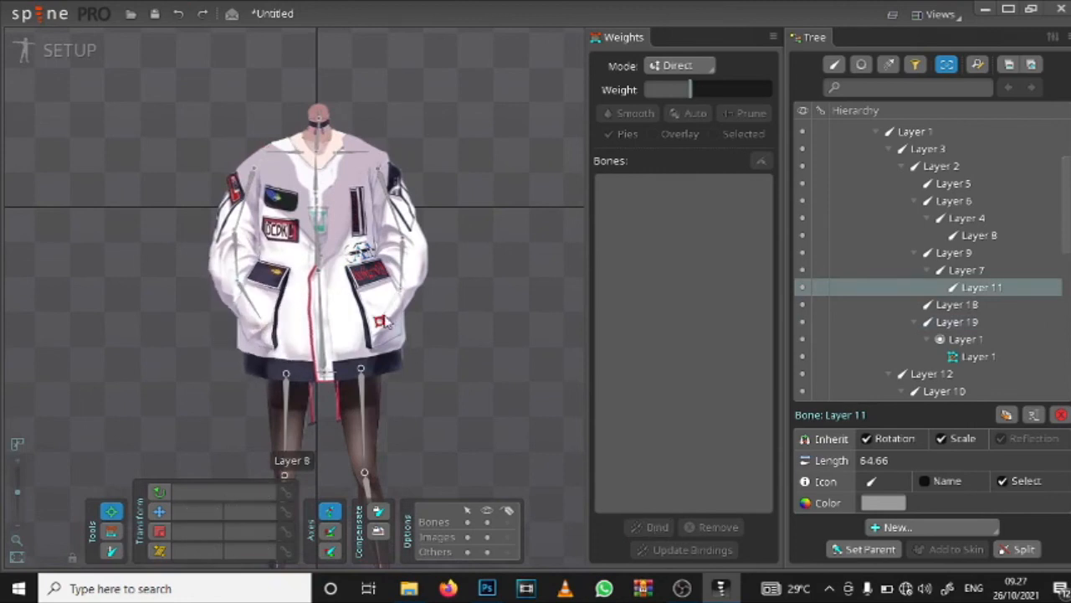
left_click_drag(385, 322, 410, 336)
key("ctrl+z")
Step: Try posing the spine bones Layer 1 and Layer 3, undoing each test
mouse_move(325, 325)
left_mouse_down()
mouse_move(330, 343)
mouse_move(333, 322)
left_mouse_up()
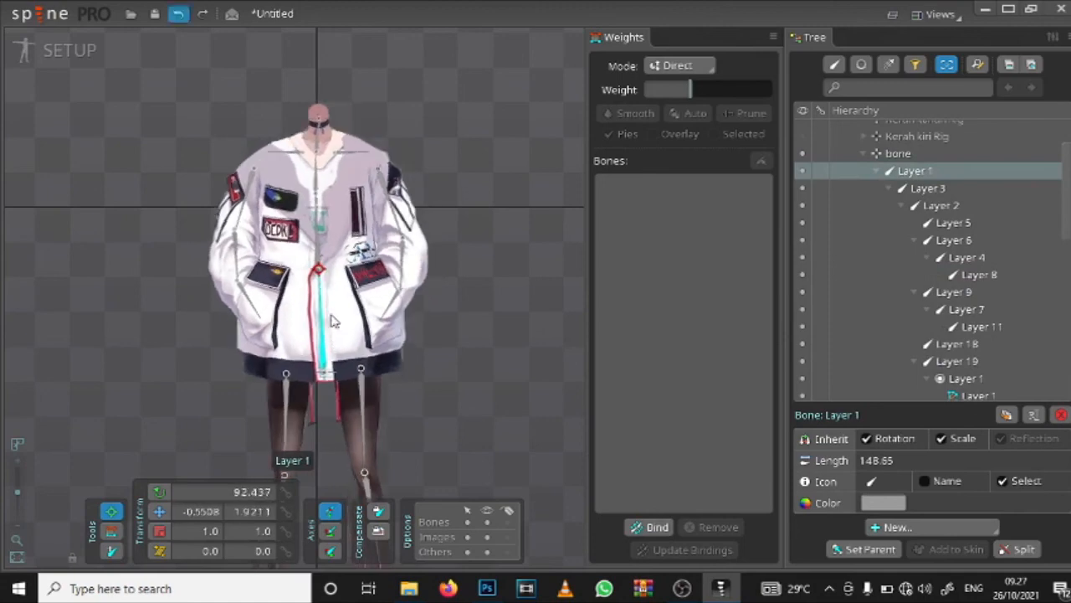
left_click_drag(323, 277, 330, 278)
key("ctrl+z")
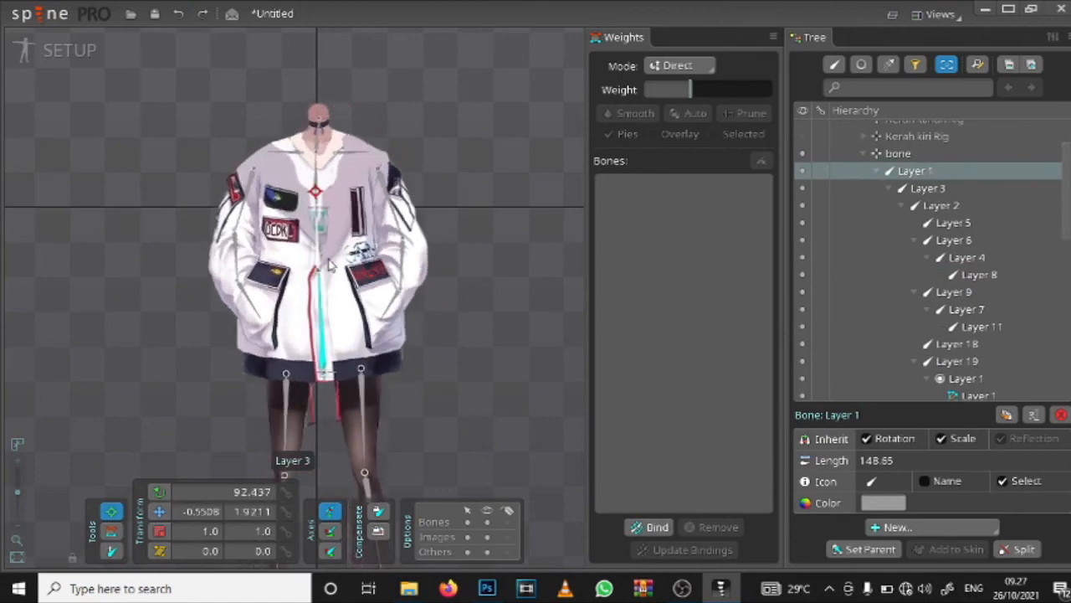
left_click(322, 236)
left_click_drag(317, 194, 333, 216)
key("ctrl+z")
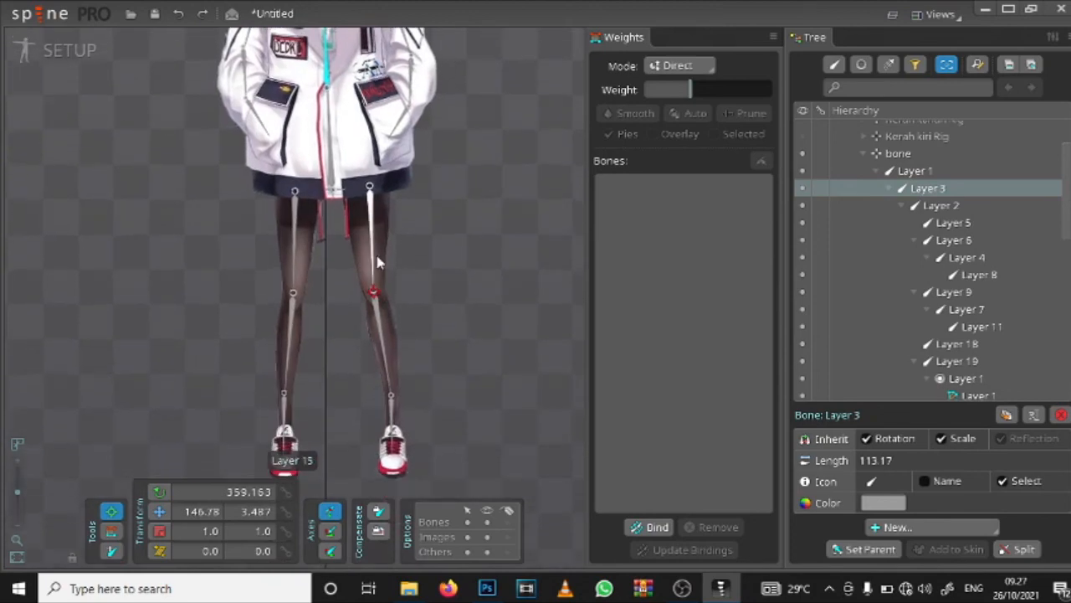
Step: Try posing the thigh, shin and foot bones Layer 15, 13 and 17, and undo the leg changes
left_click(374, 289)
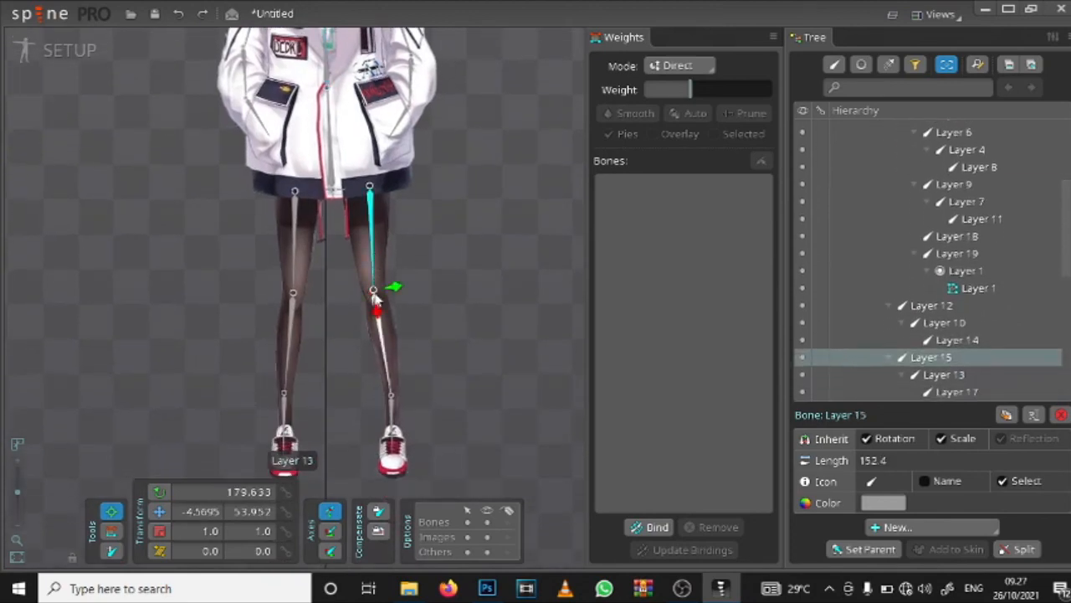
left_click(373, 290)
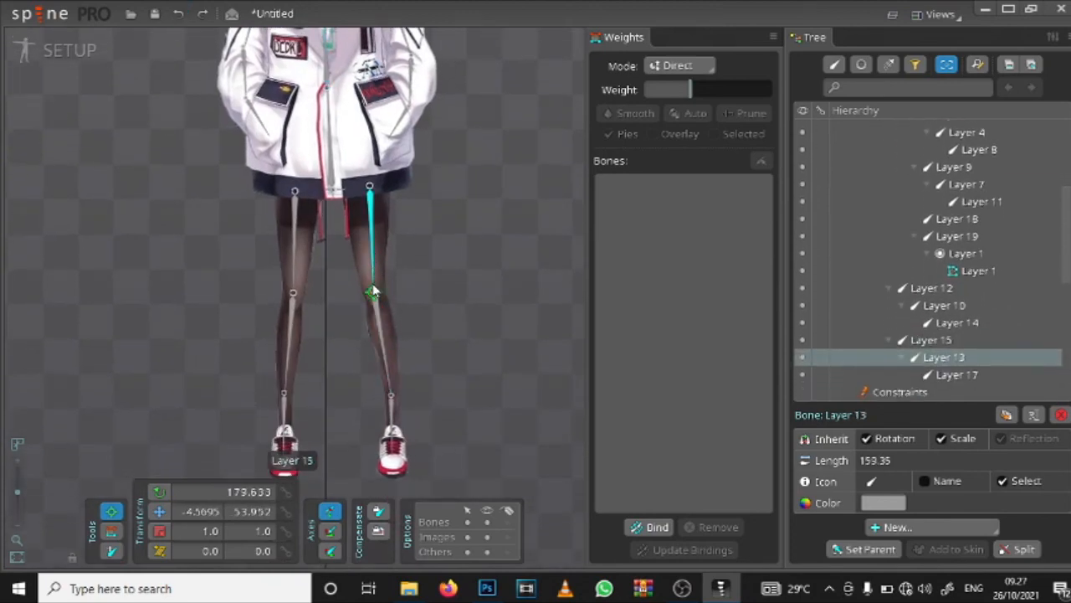
left_click_drag(373, 291, 356, 345)
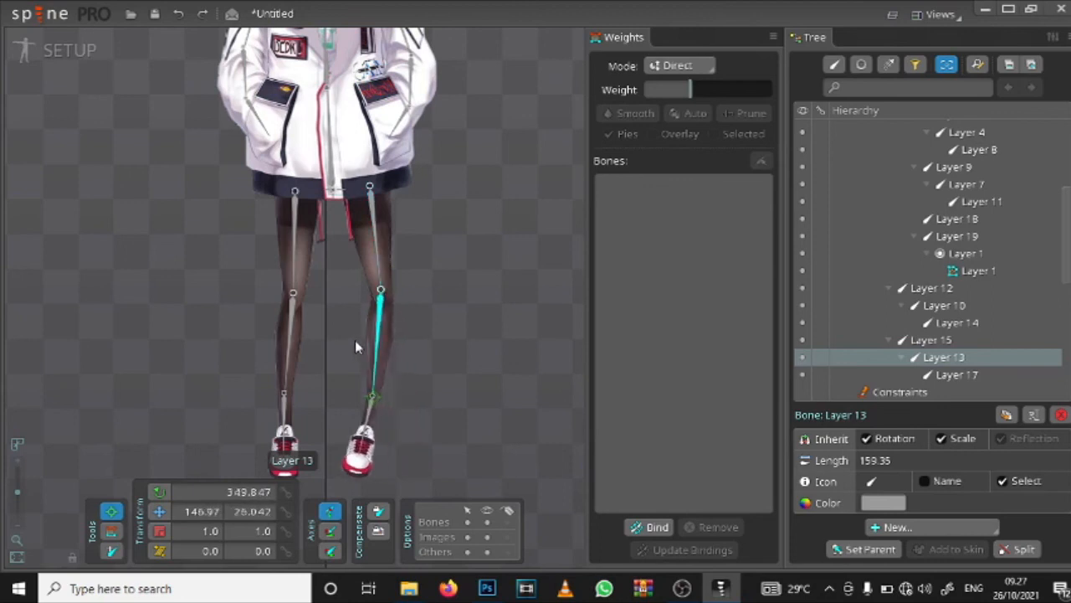
left_click(374, 403)
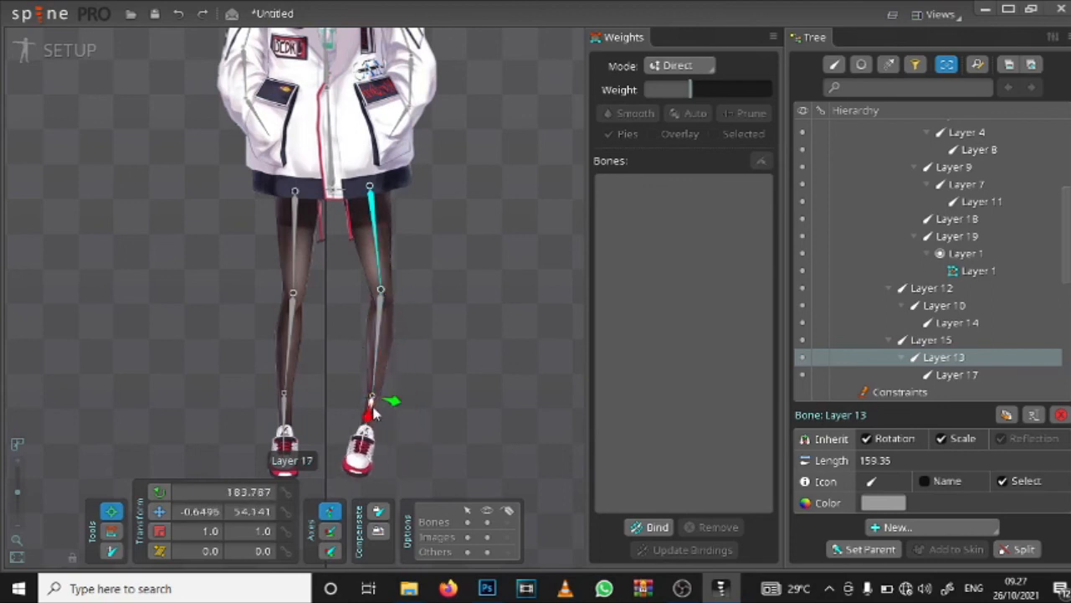
left_click_drag(380, 416, 397, 414)
double_click(459, 388)
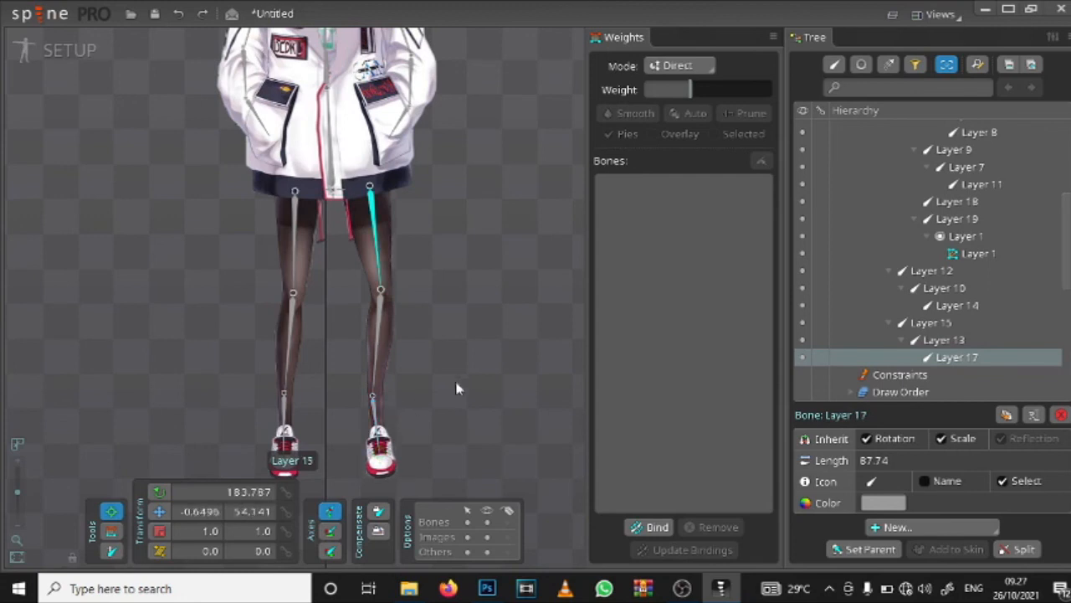
scroll(474, 377, "down", 2)
scroll(473, 371, "down", 1)
left_click_drag(472, 370, 442, 346)
left_click_drag(399, 307, 407, 351)
key("ctrl+z")
key("ctrl+z")
key("ctrl+z")
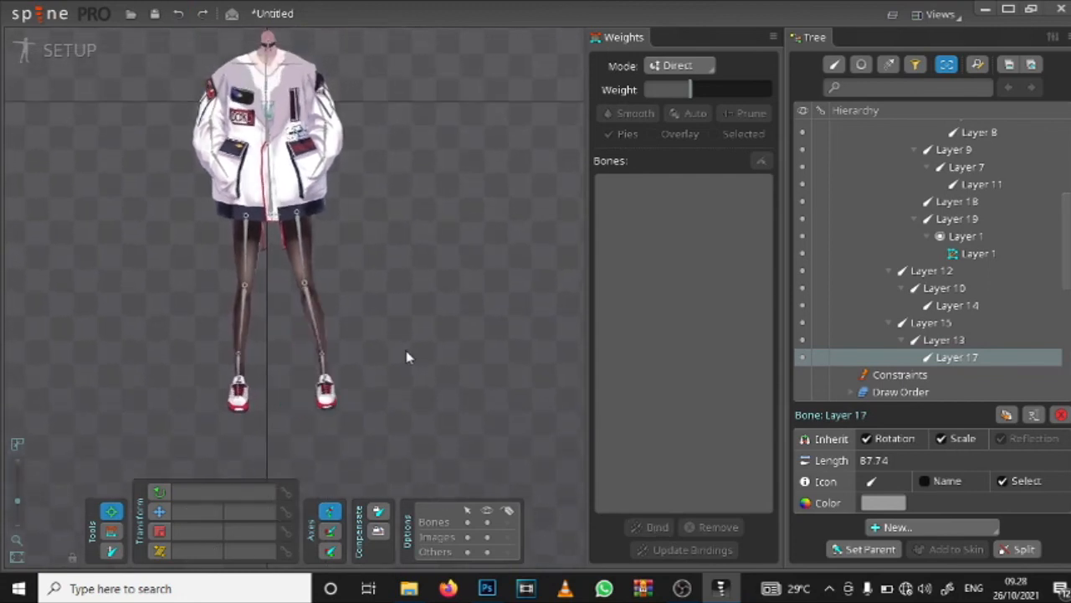
Step: Rename the body's parent bone, "bone" under root, as Badan Rig
left_click(407, 310)
scroll(382, 206, "down", 1)
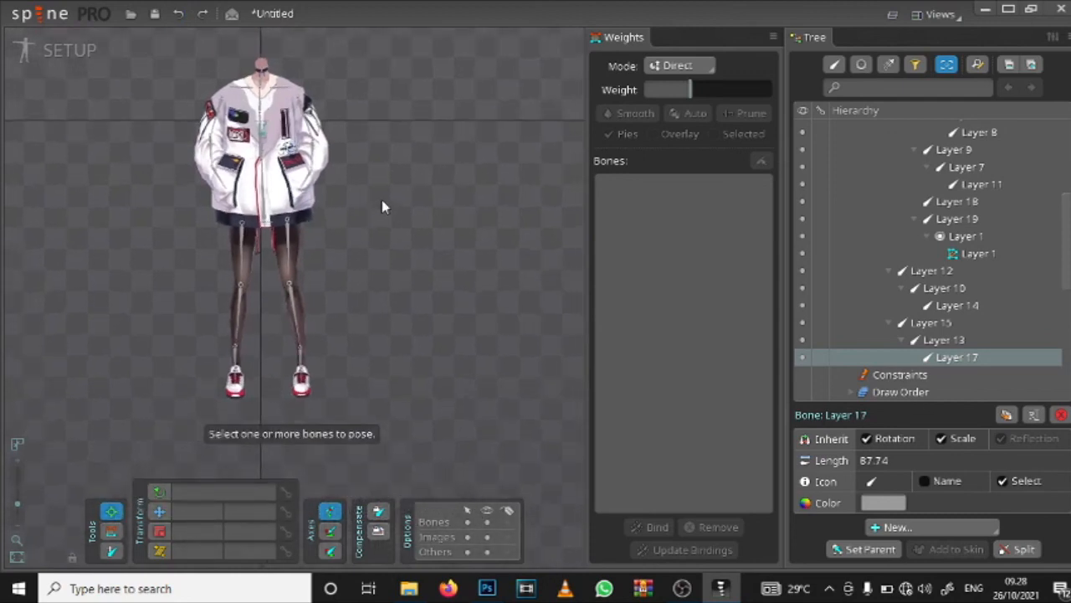
scroll(345, 185, "up", 3)
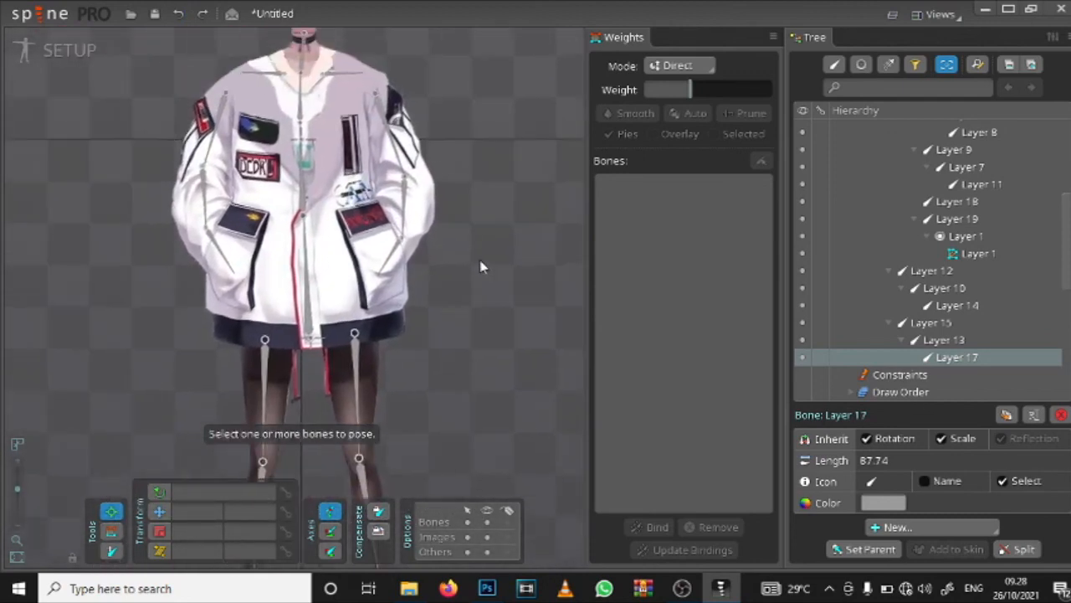
scroll(833, 344, "up", 4)
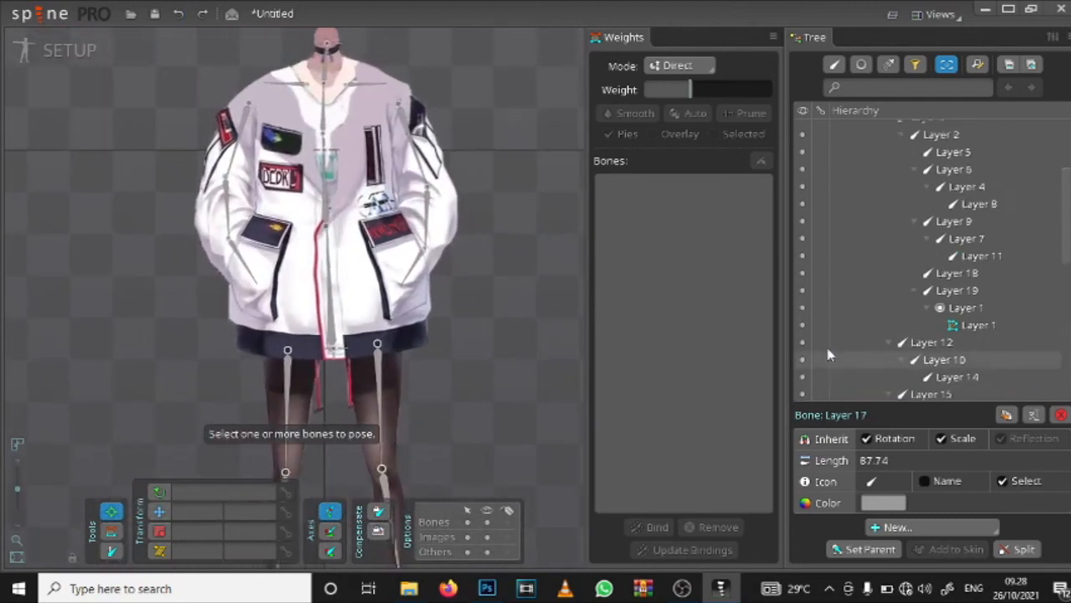
double_click(1004, 215)
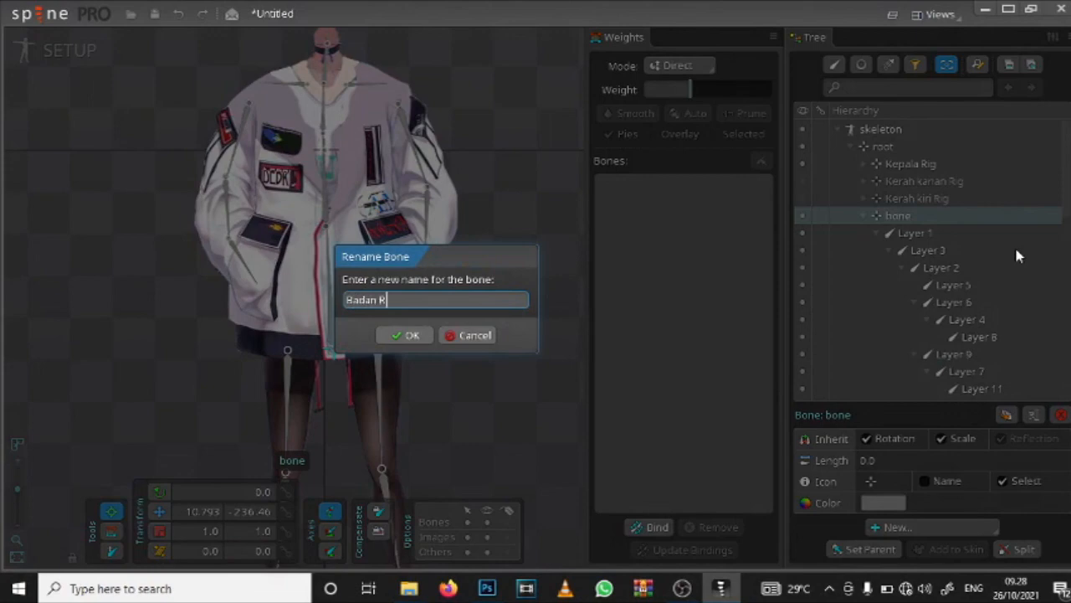
type("Badan Rig")
key("Return")
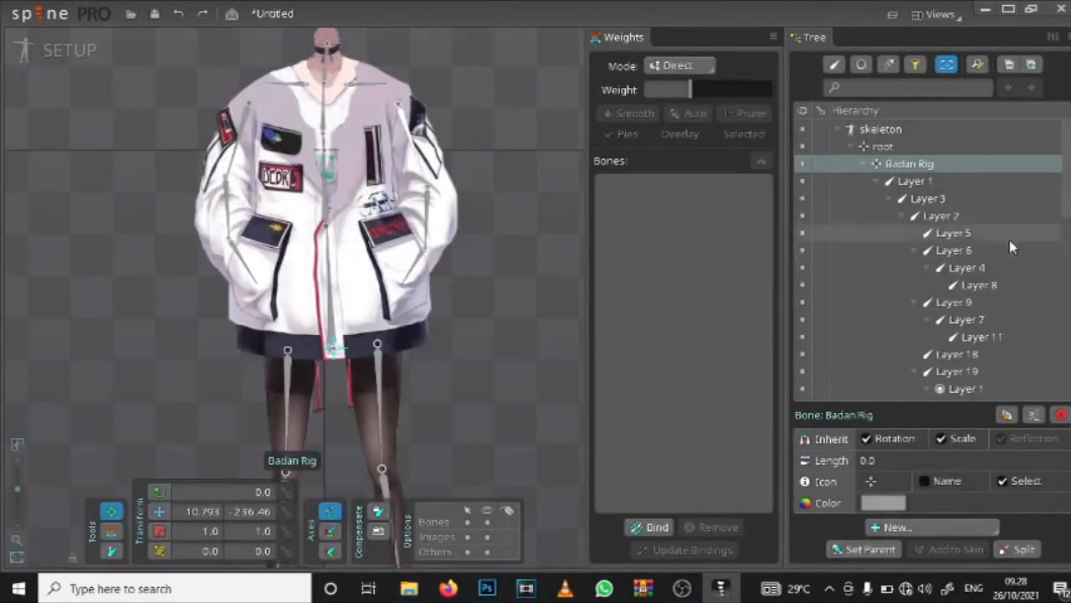
Step: Collapse Badan Rig, expand Kepala Rig, and make Kepala8, Kepala7, the Kepala slot and both Kerah rig bones visible
left_click(865, 164)
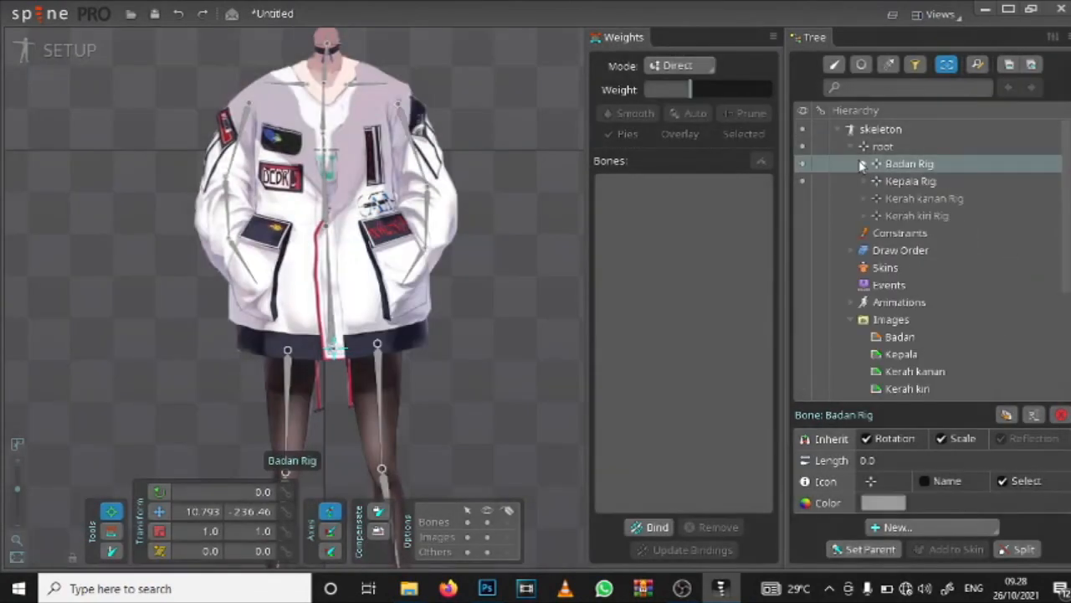
left_click(870, 180)
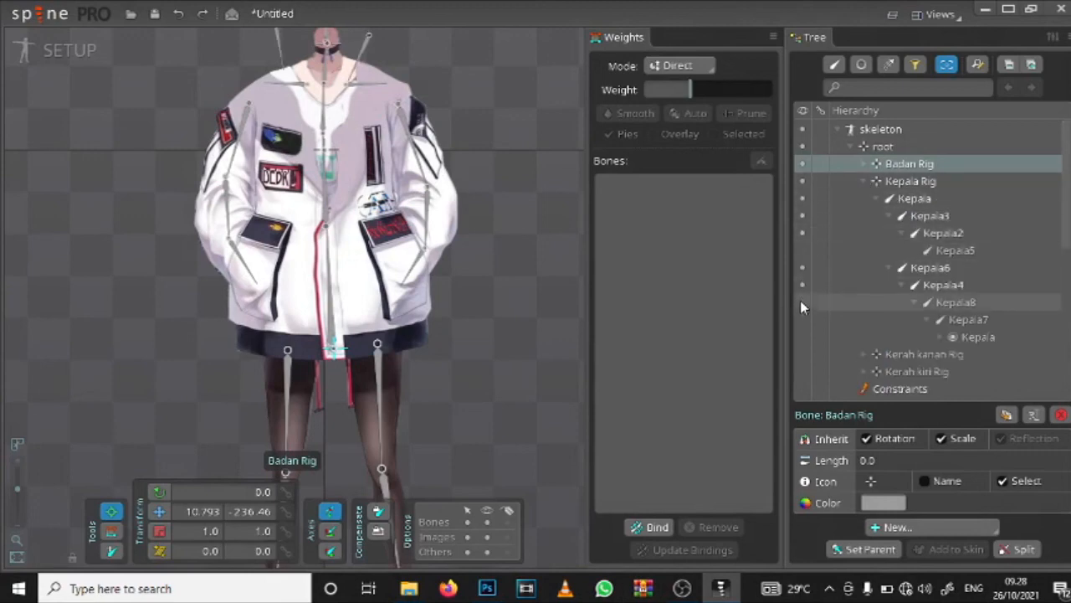
left_click(801, 335)
left_click(804, 372)
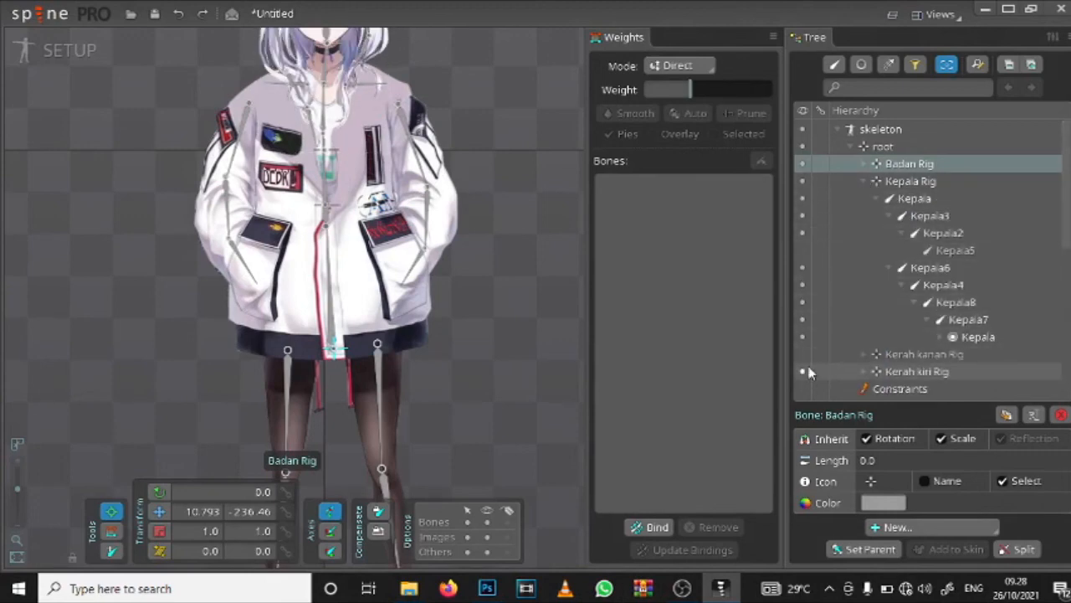
left_click(802, 354)
scroll(811, 284, "down", 4)
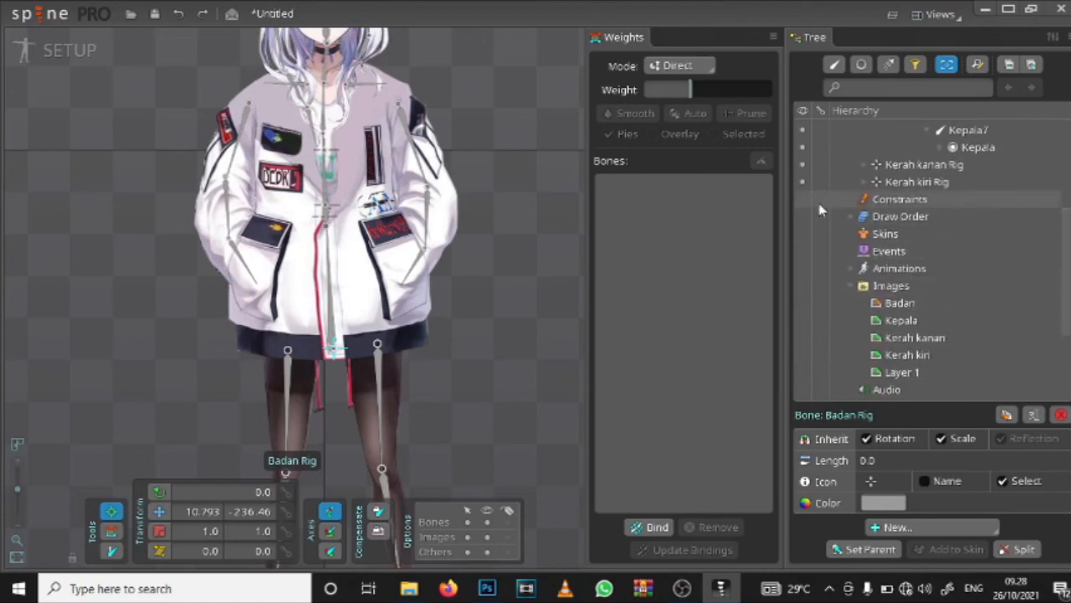
scroll(821, 210, "up", 5)
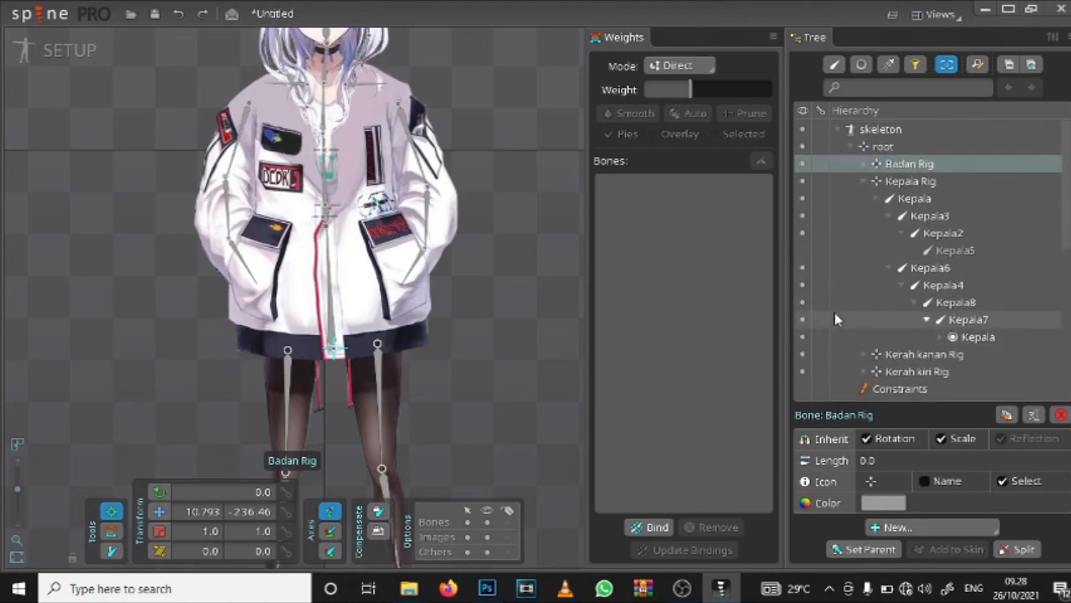
Step: Expand Kerah kanan Rig down to its mesh and make the Kerah kanan slot and its four bones visible
scroll(845, 327, "down", 1)
left_click(864, 291)
scroll(845, 320, "down", 1)
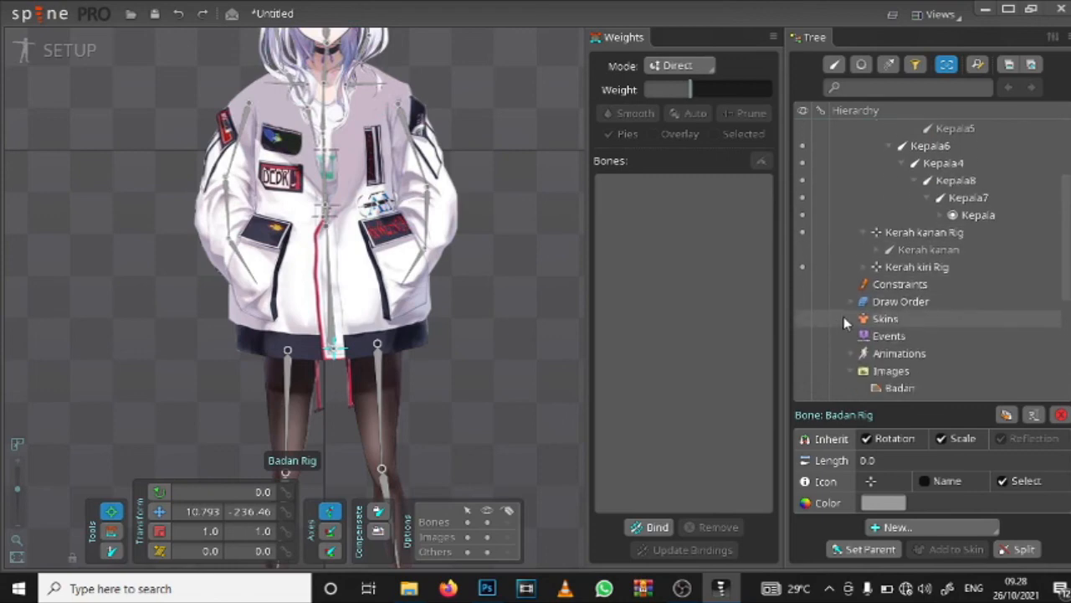
left_click(877, 249)
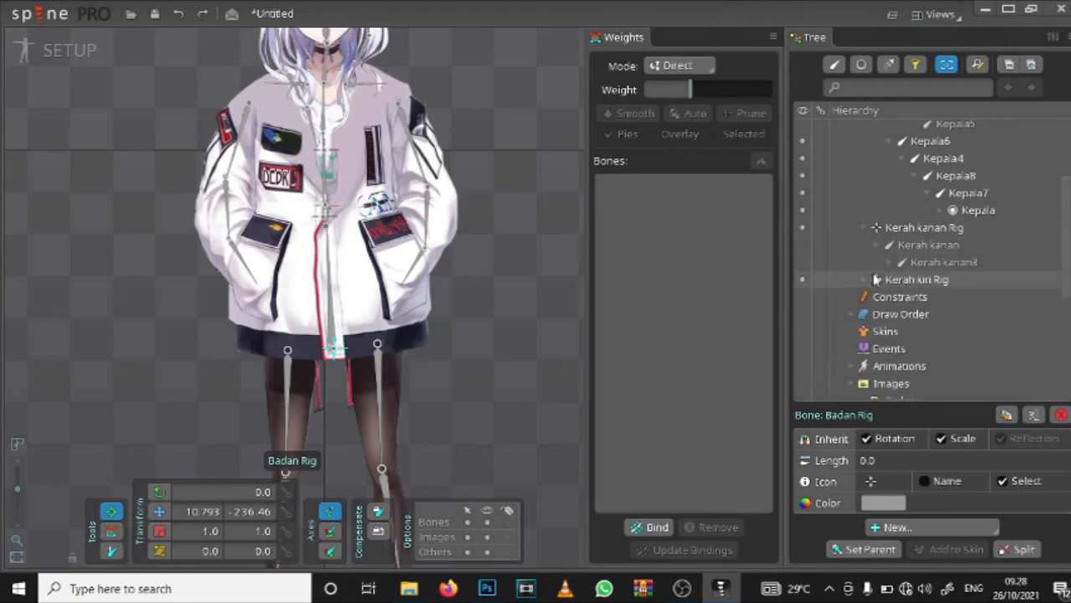
left_click(888, 262)
left_click(902, 280)
left_click(913, 298)
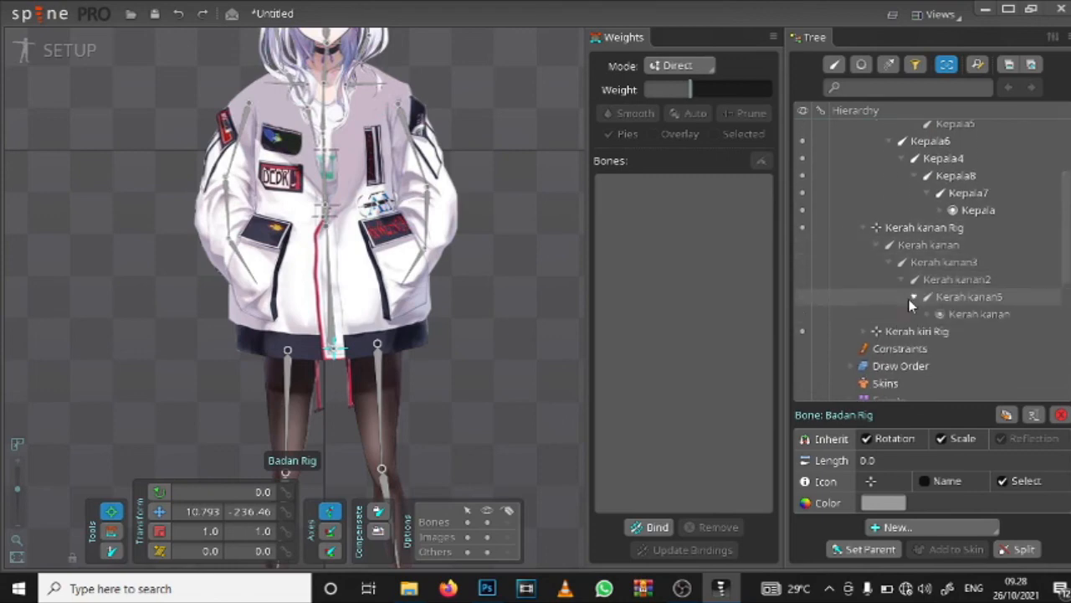
left_click(926, 314)
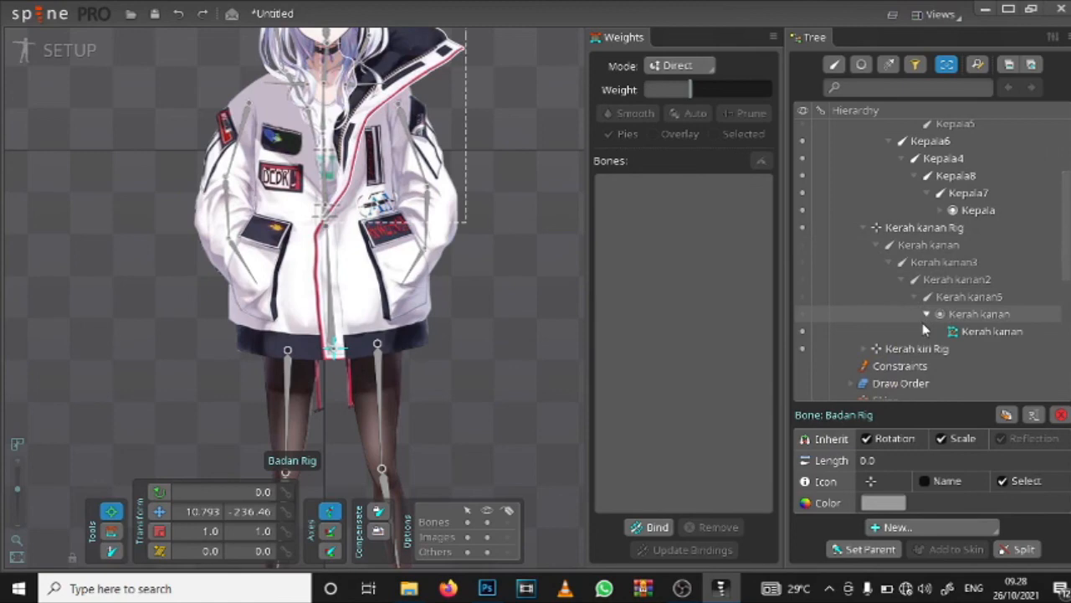
left_click(807, 315)
left_click(806, 297)
left_click(802, 280)
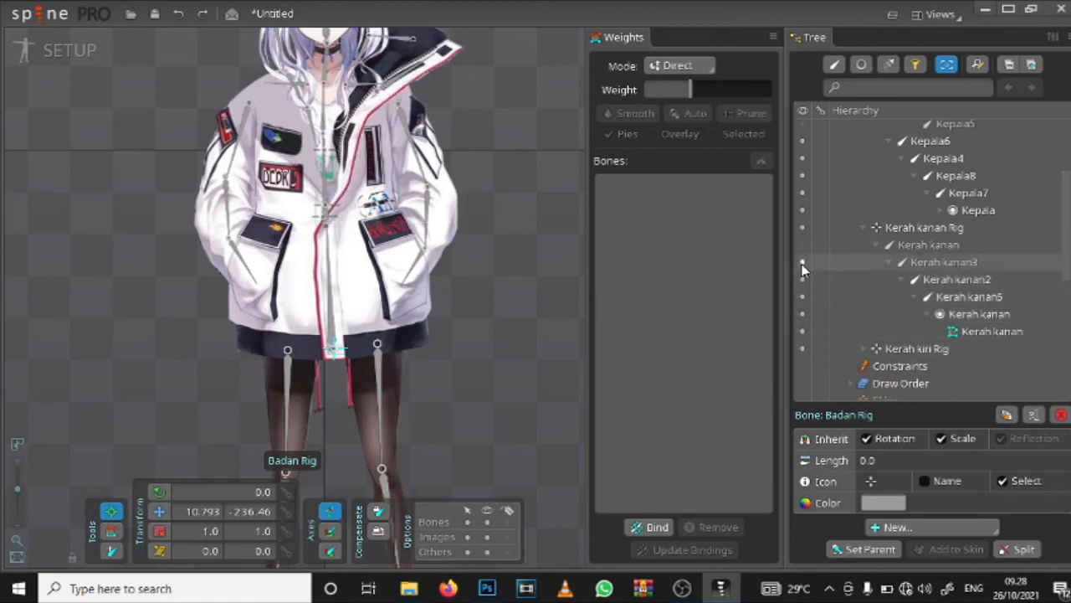
left_click(802, 264)
left_click(802, 244)
left_click(863, 227)
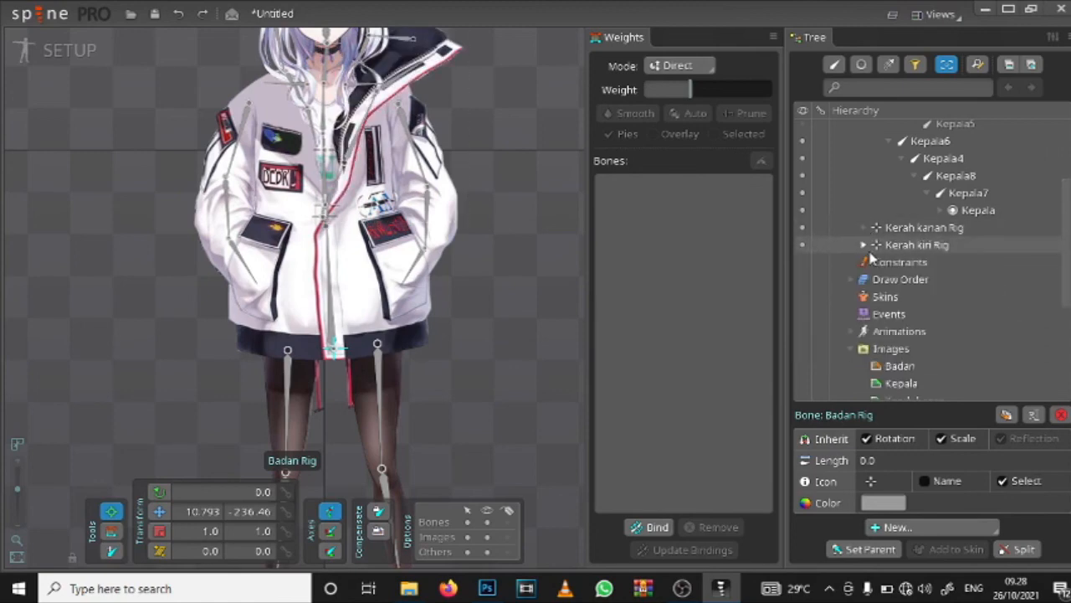
Step: Expand Kerah kiri Rig and make its four bones and the Kerah kiri slot visible
left_click(864, 245)
left_click(801, 262)
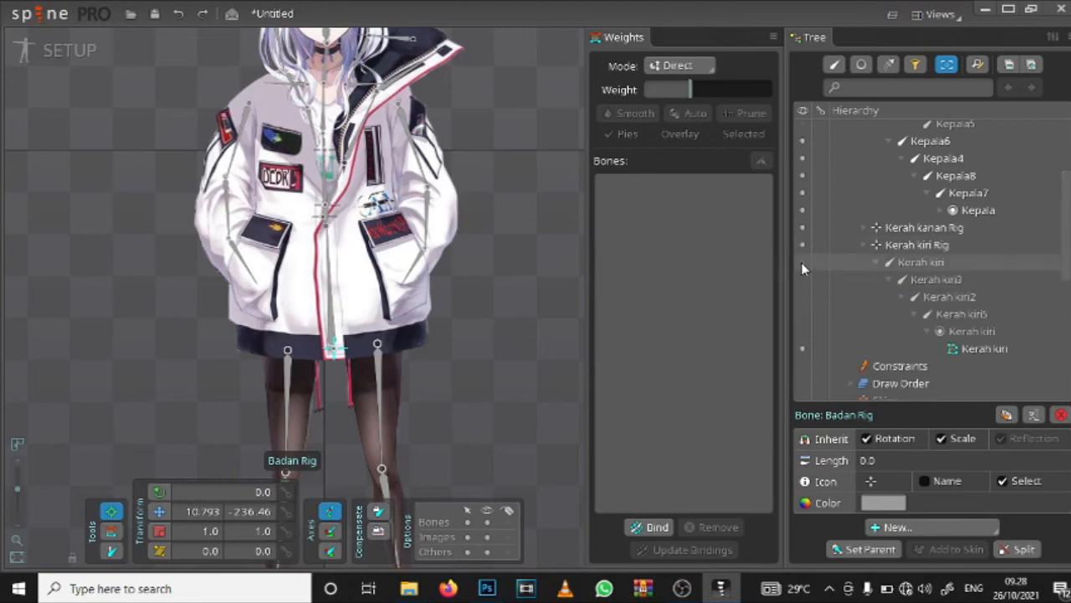
left_click(802, 280)
left_click(802, 297)
left_click(804, 314)
left_click(804, 332)
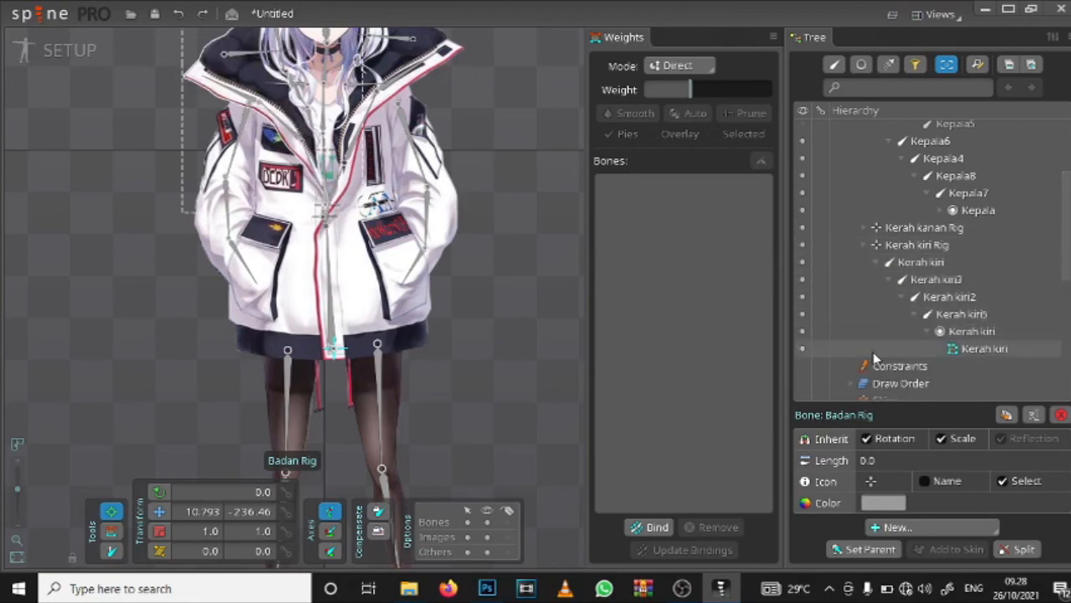
Step: Inspect the assembled character with its head, collar, body and leg bones, up close and at full length
scroll(470, 141, "down", 5)
scroll(307, 258, "up", 2)
left_click_drag(306, 257, 425, 216)
scroll(443, 152, "down", 2)
scroll(477, 211, "up", 1)
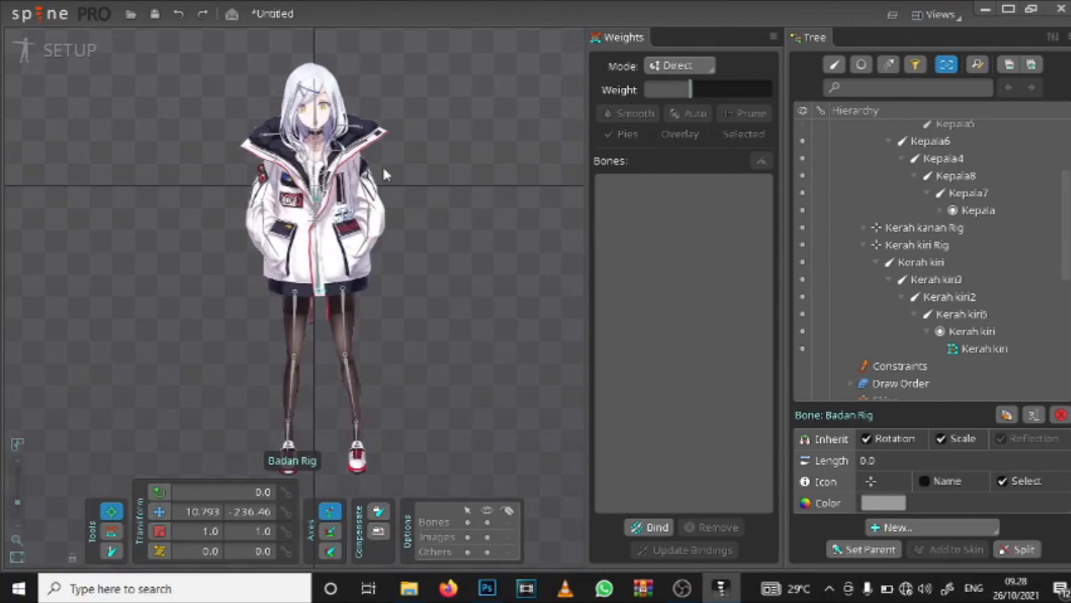
scroll(383, 171, "up", 5)
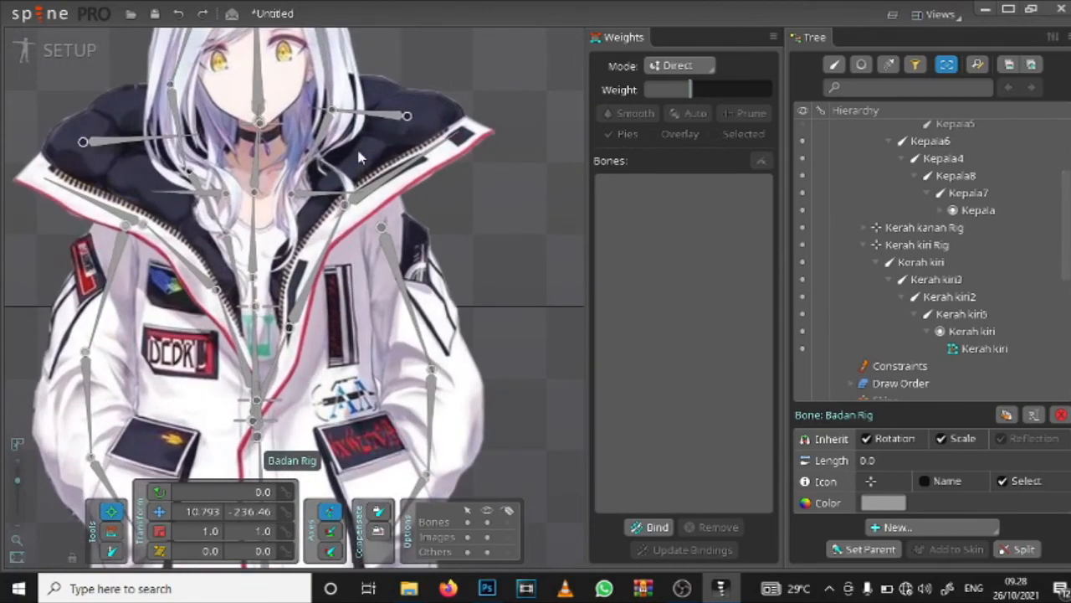
scroll(268, 146, "up", 4)
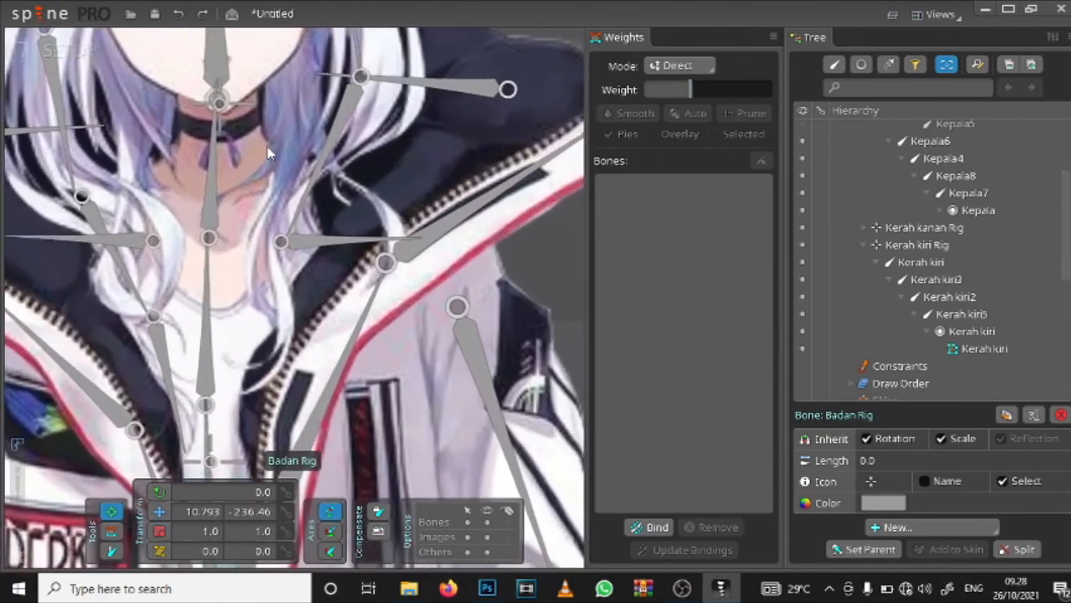
scroll(267, 146, "down", 4)
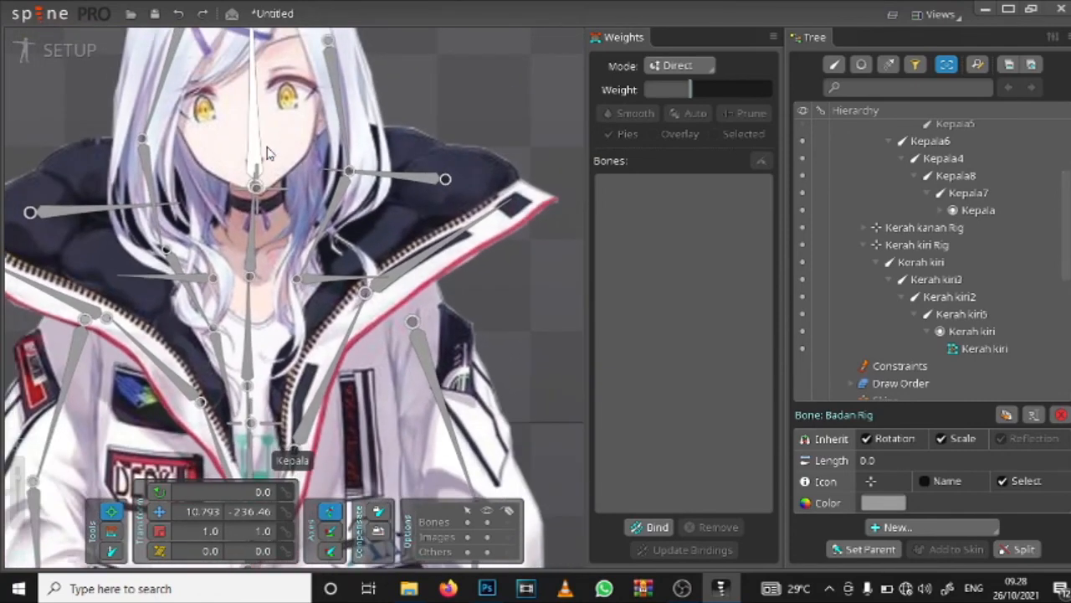
scroll(268, 153, "down", 6)
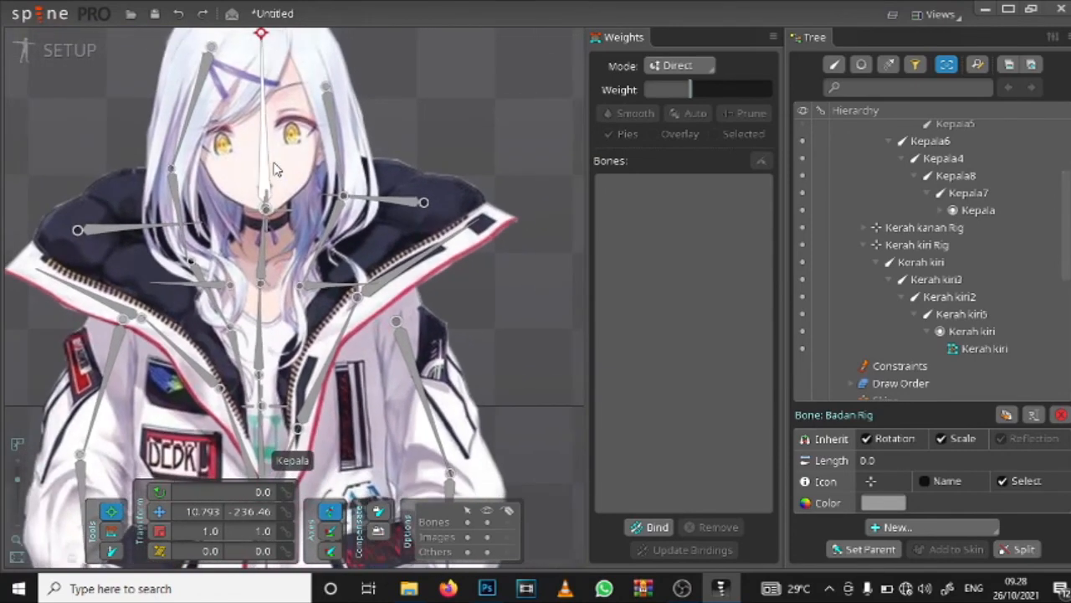
scroll(302, 191, "down", 5)
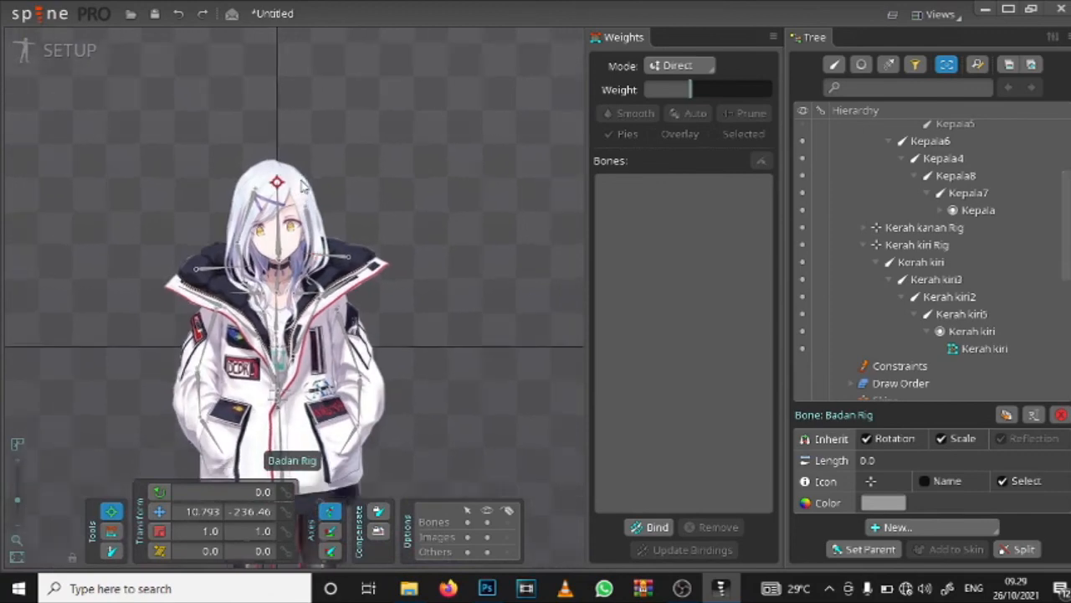
mouse_move(405, 397)
left_mouse_down()
mouse_move(444, 315)
mouse_move(412, 305)
left_mouse_up()
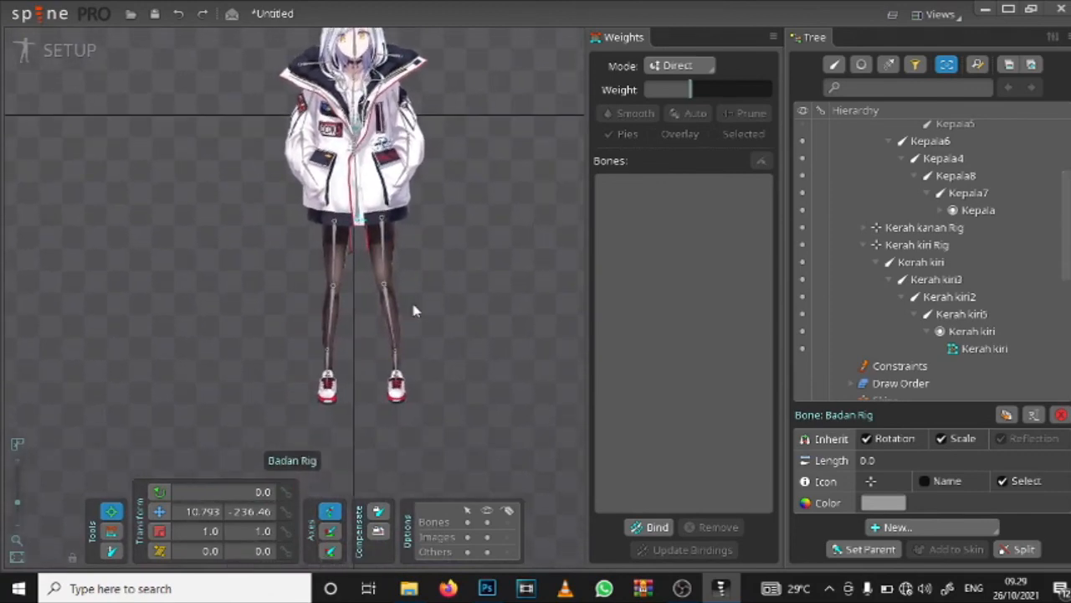
scroll(412, 308, "up", 5)
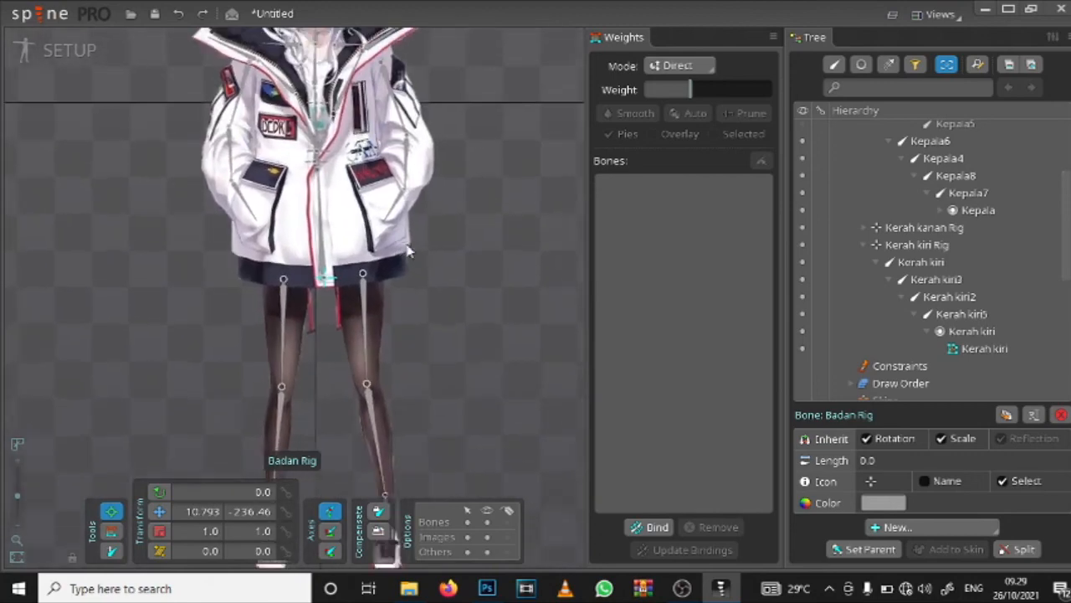
scroll(408, 251, "down", 5)
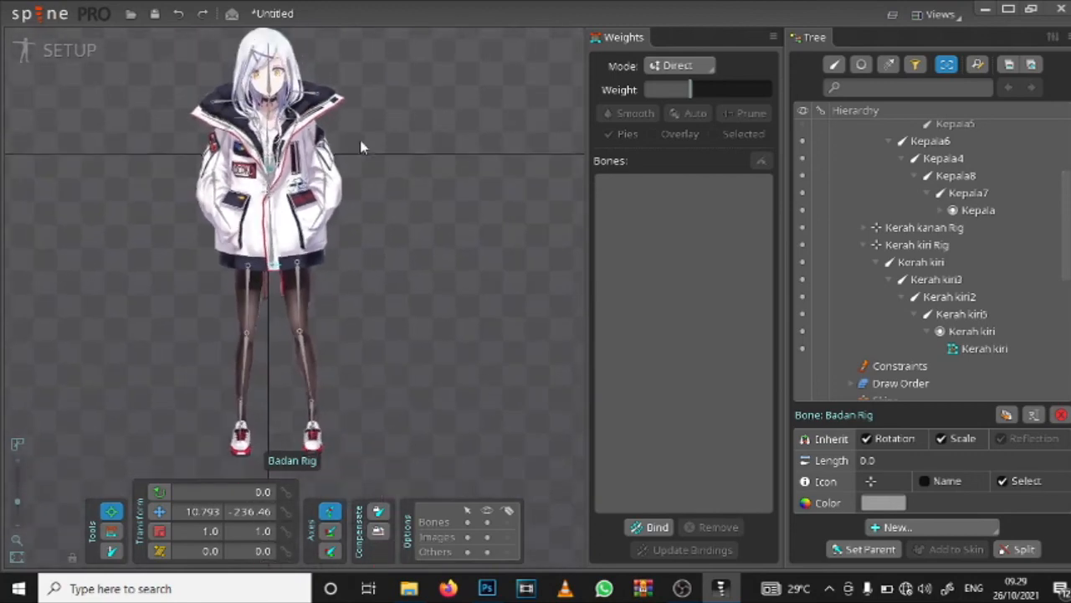
Step: Start saving the untitled project
left_click(26, 17)
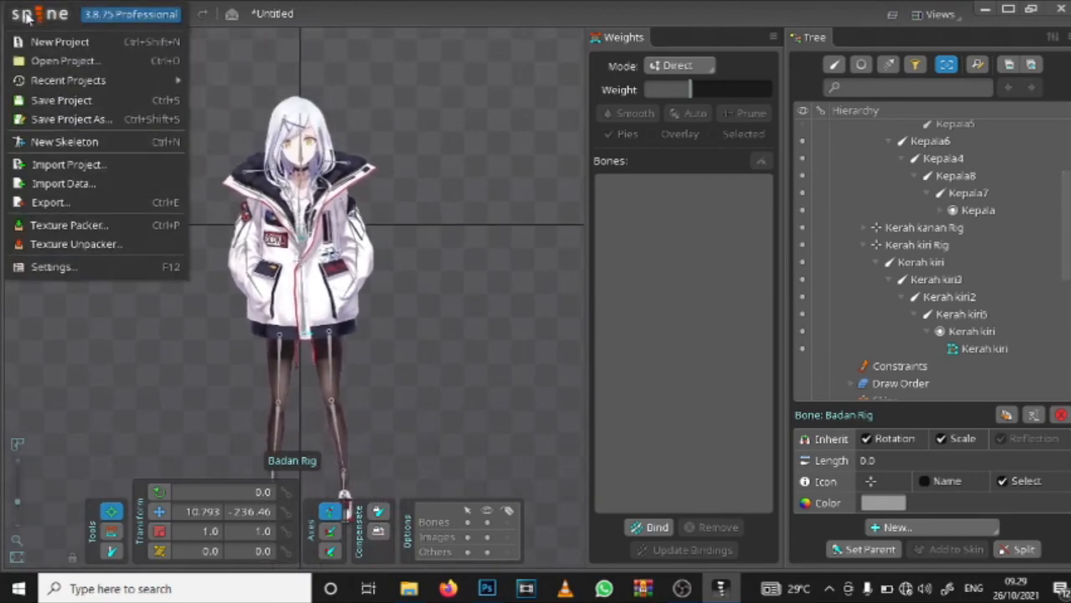
left_click(28, 17)
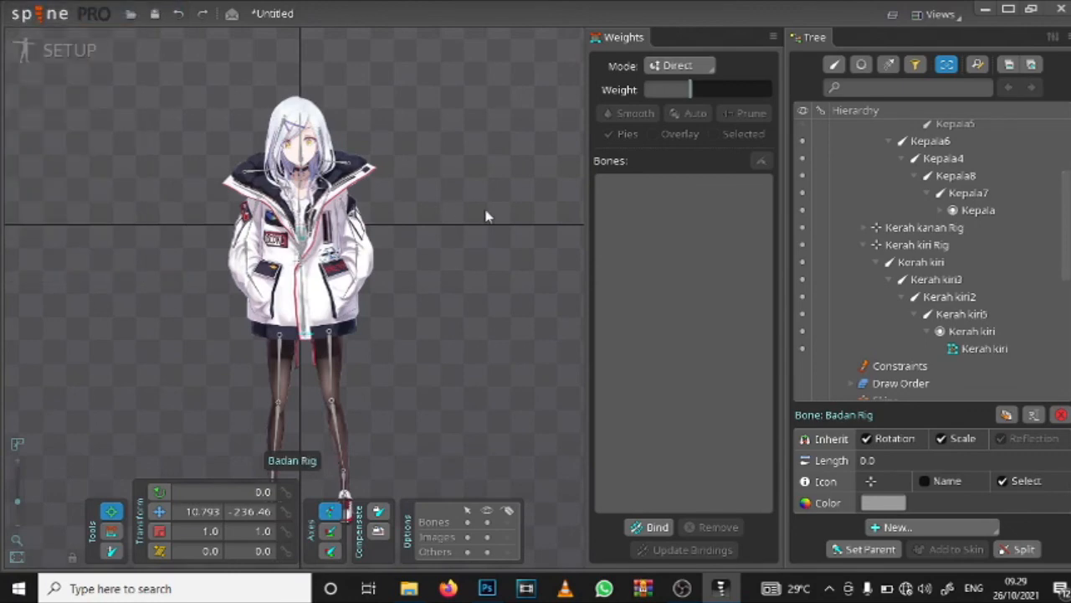
key("ctrl+s")
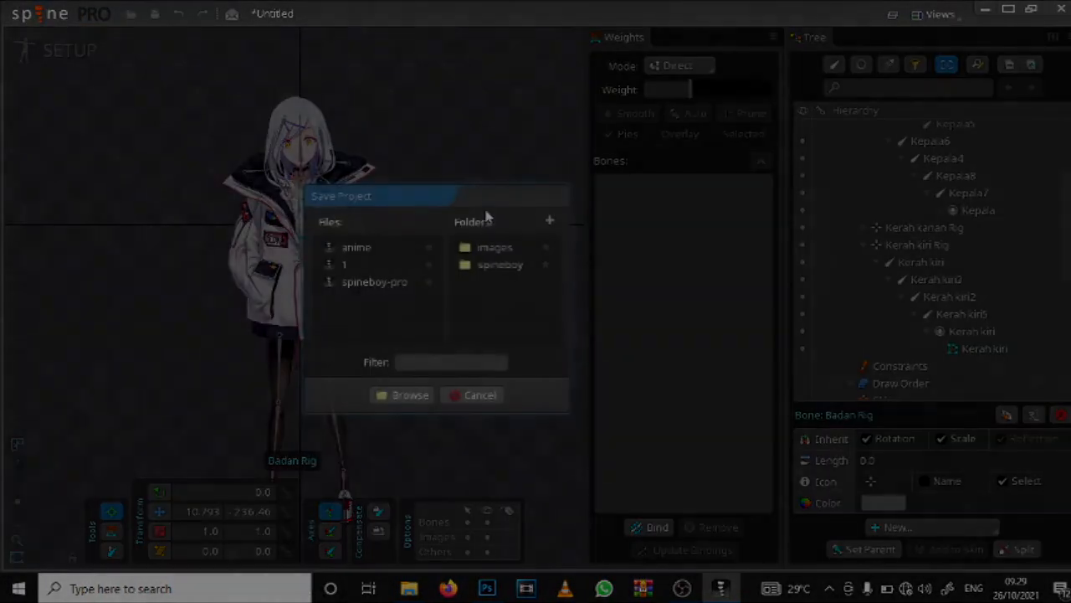